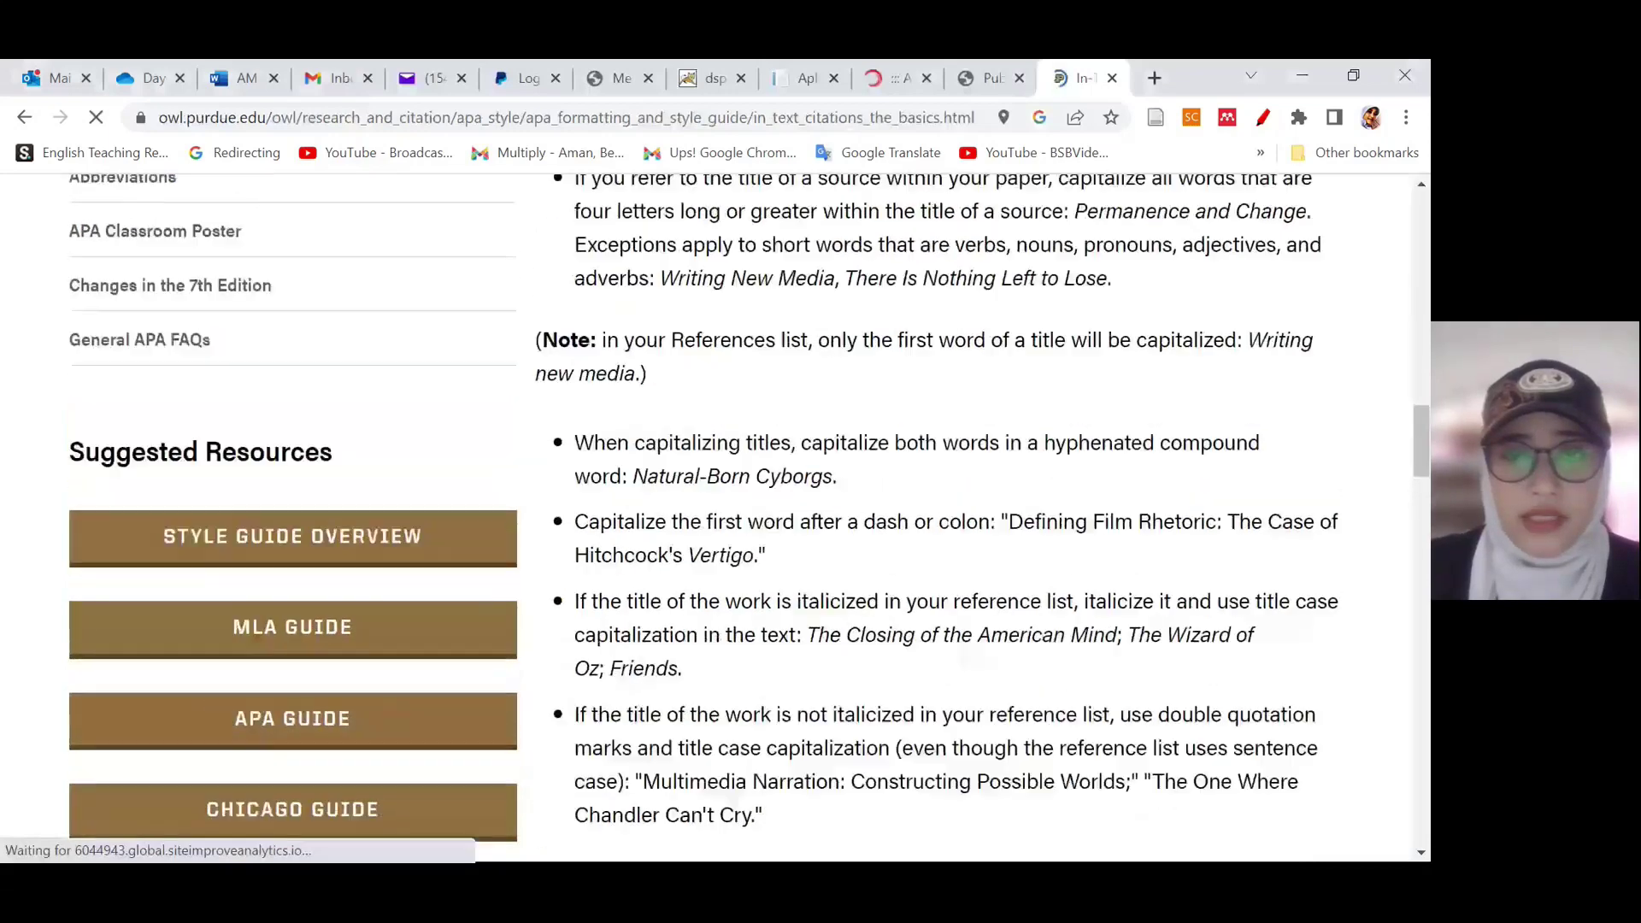
# Step: Open the In-Text Citations: Author/Authors page of the APA Formatting and Style Guide
pyautogui.scroll(-3, 716, 513)
pyautogui.scroll(5, 715, 512)
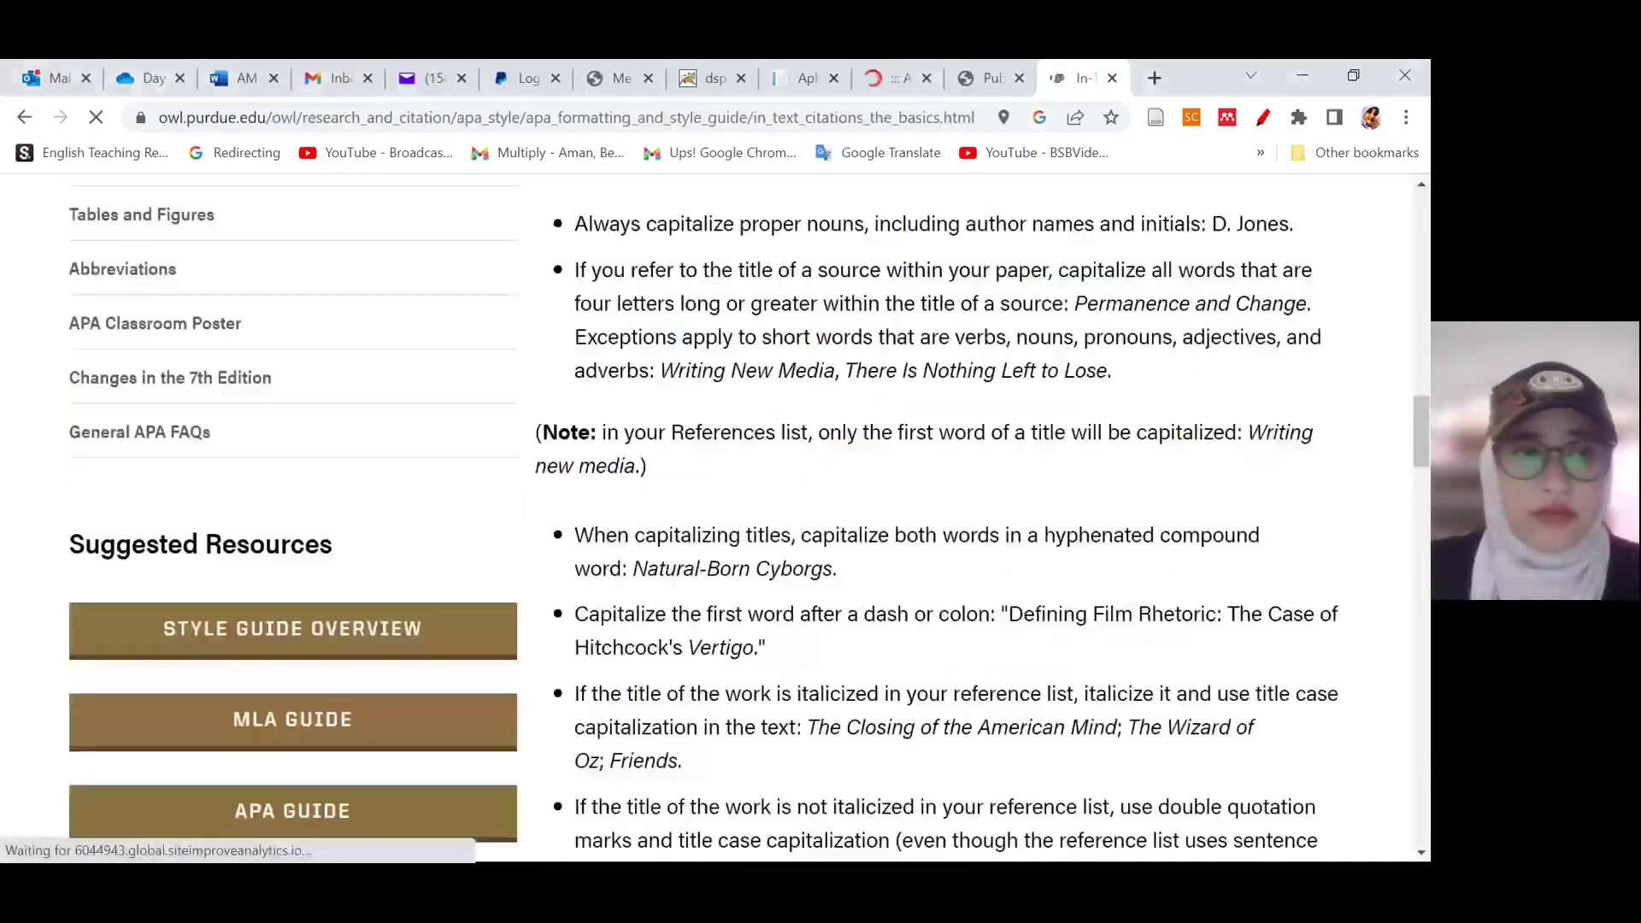
pyautogui.scroll(6, 715, 513)
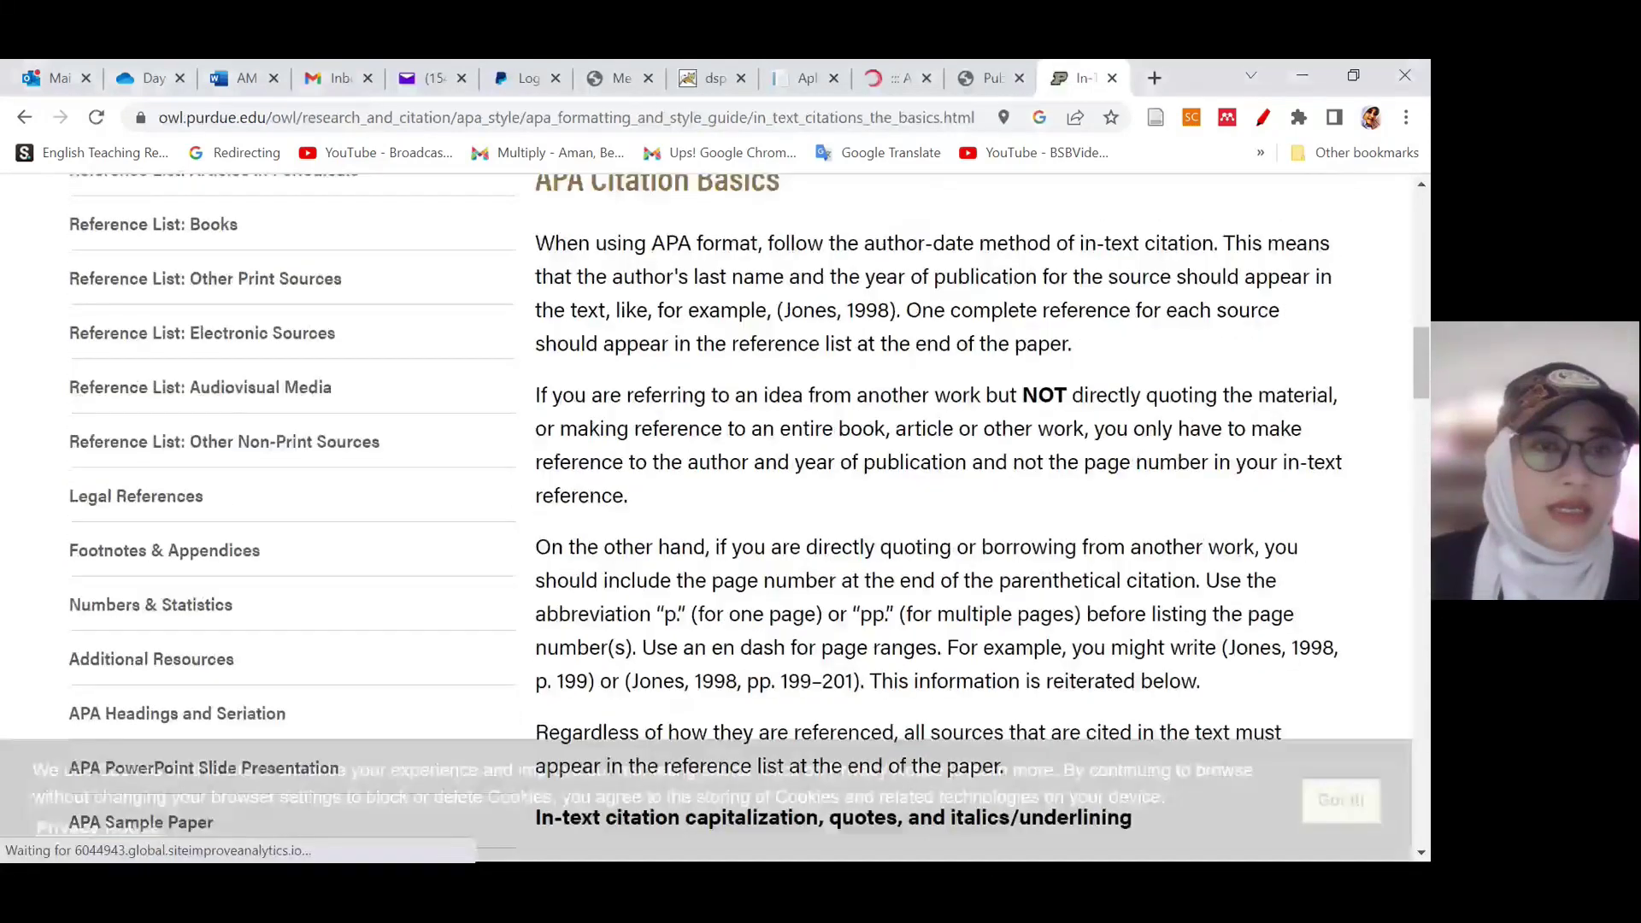
pyautogui.scroll(4, 260, 537)
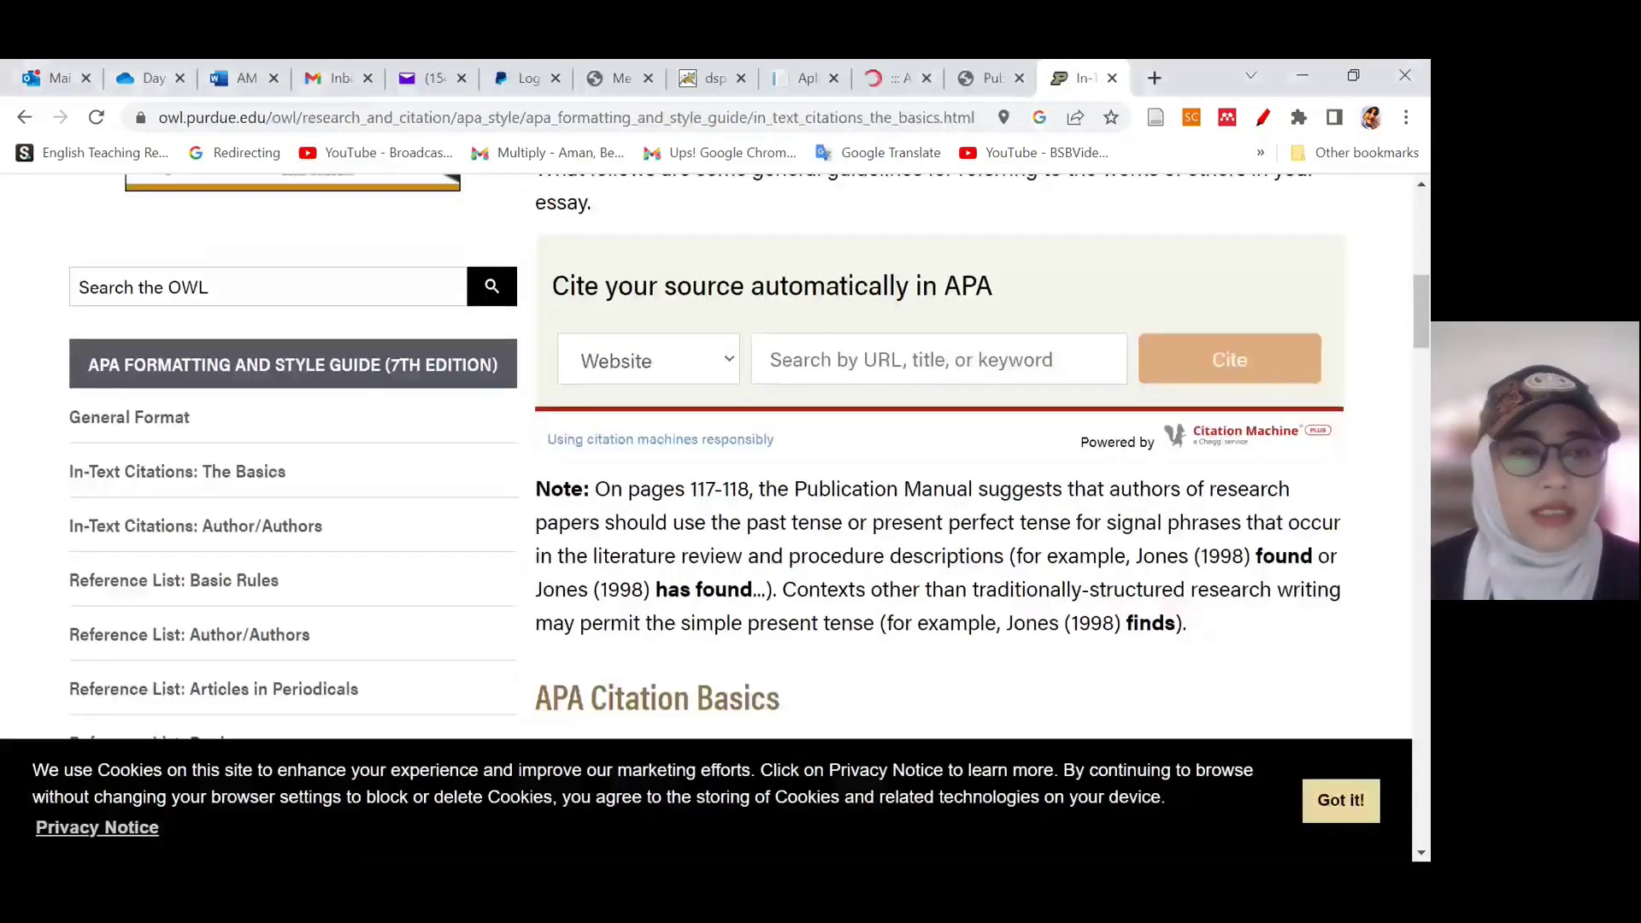
pyautogui.click(291, 526)
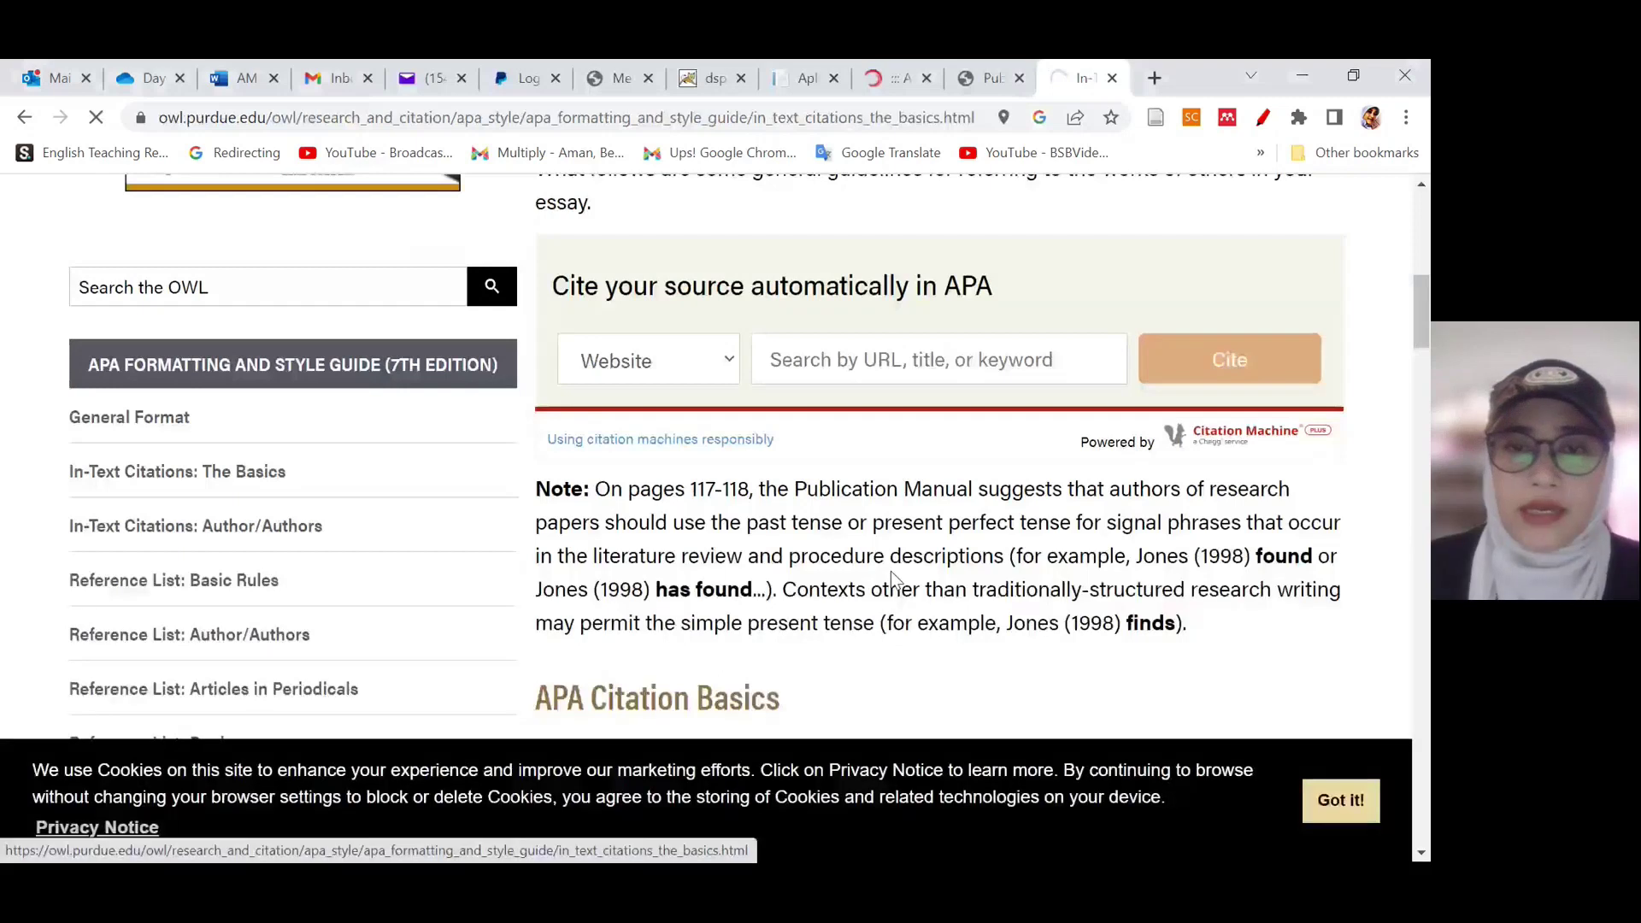
pyautogui.scroll(-5, 891, 578)
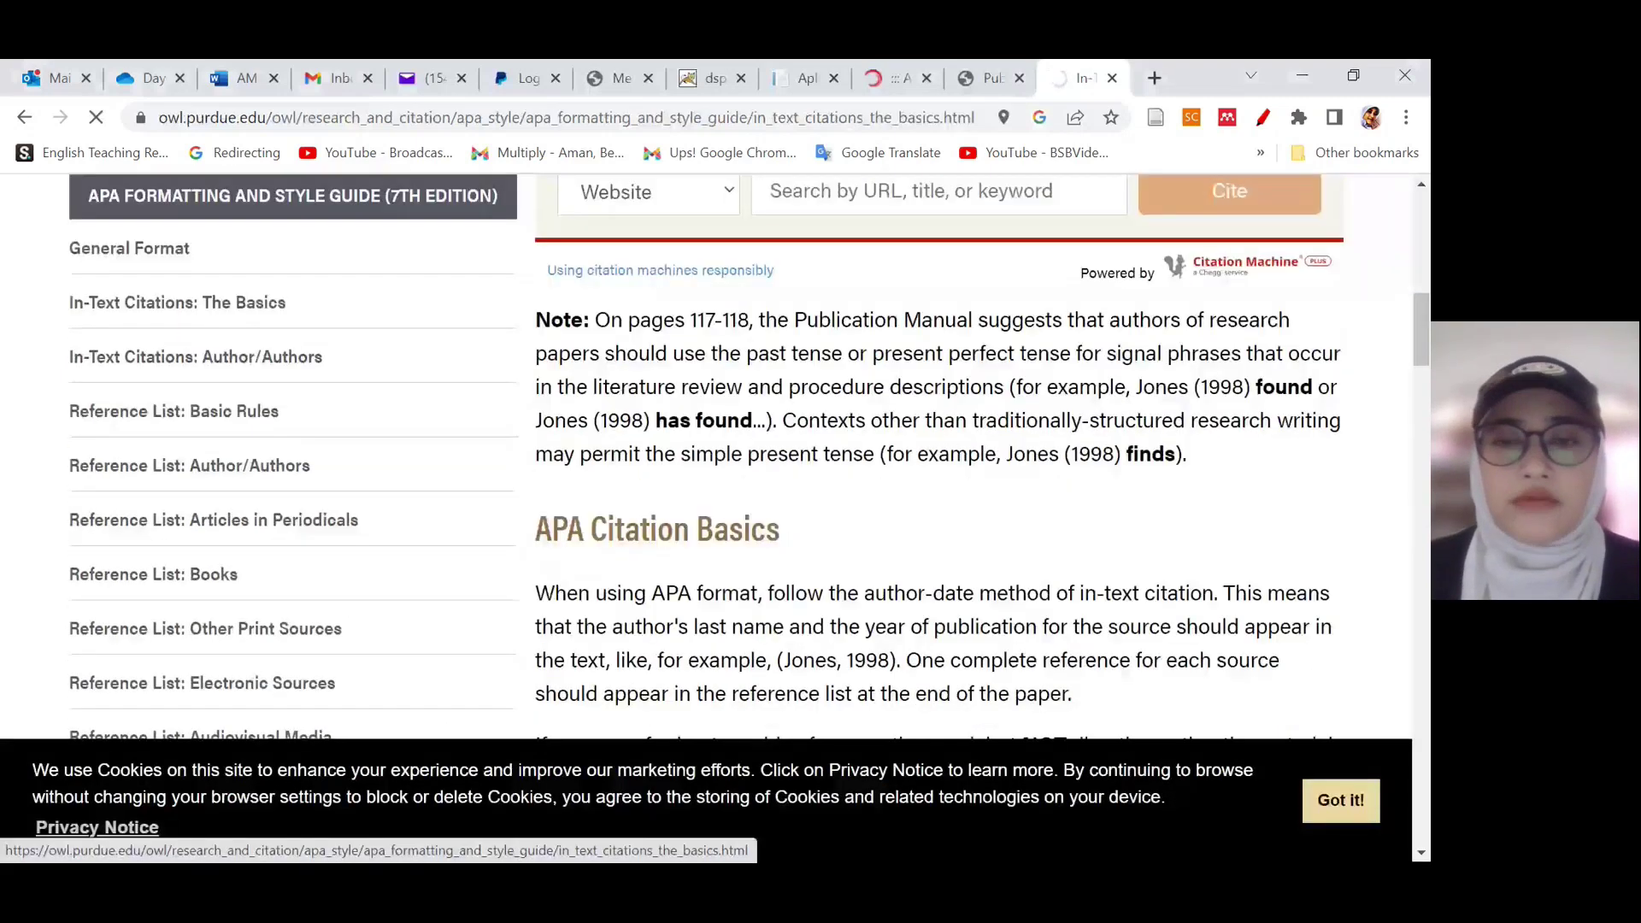
pyautogui.scroll(-2, 891, 578)
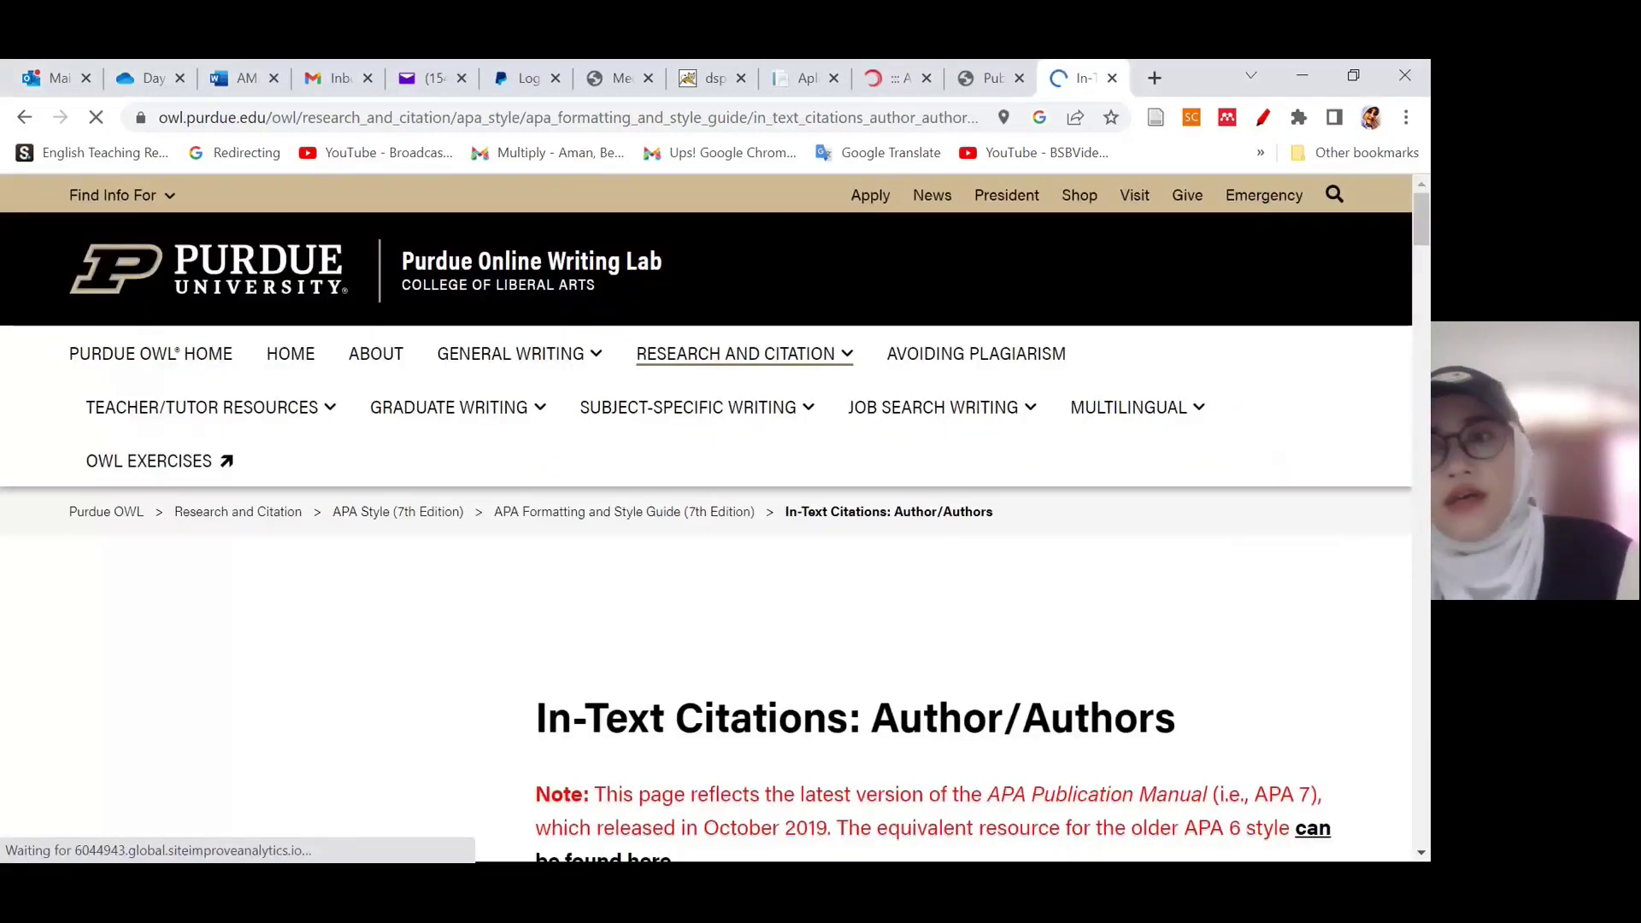
# Step: Examine the in-text citation rules for one or more authors, unknown authors, organizations, and multiple works in the same parentheses
pyautogui.scroll(-1, 715, 512)
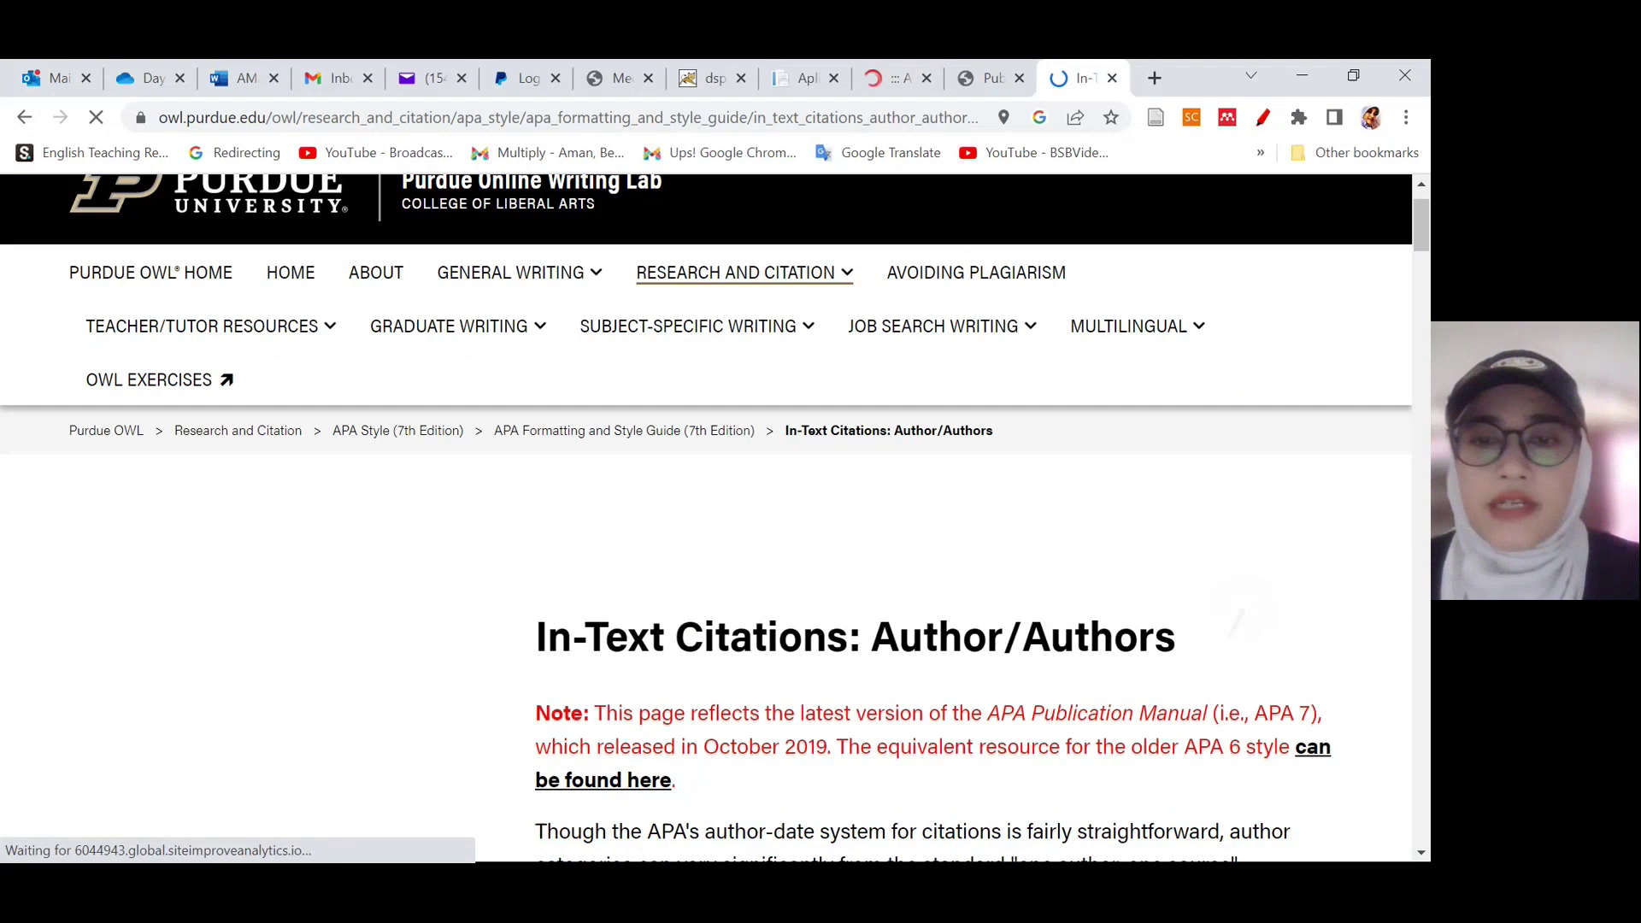
pyautogui.scroll(-2, 714, 513)
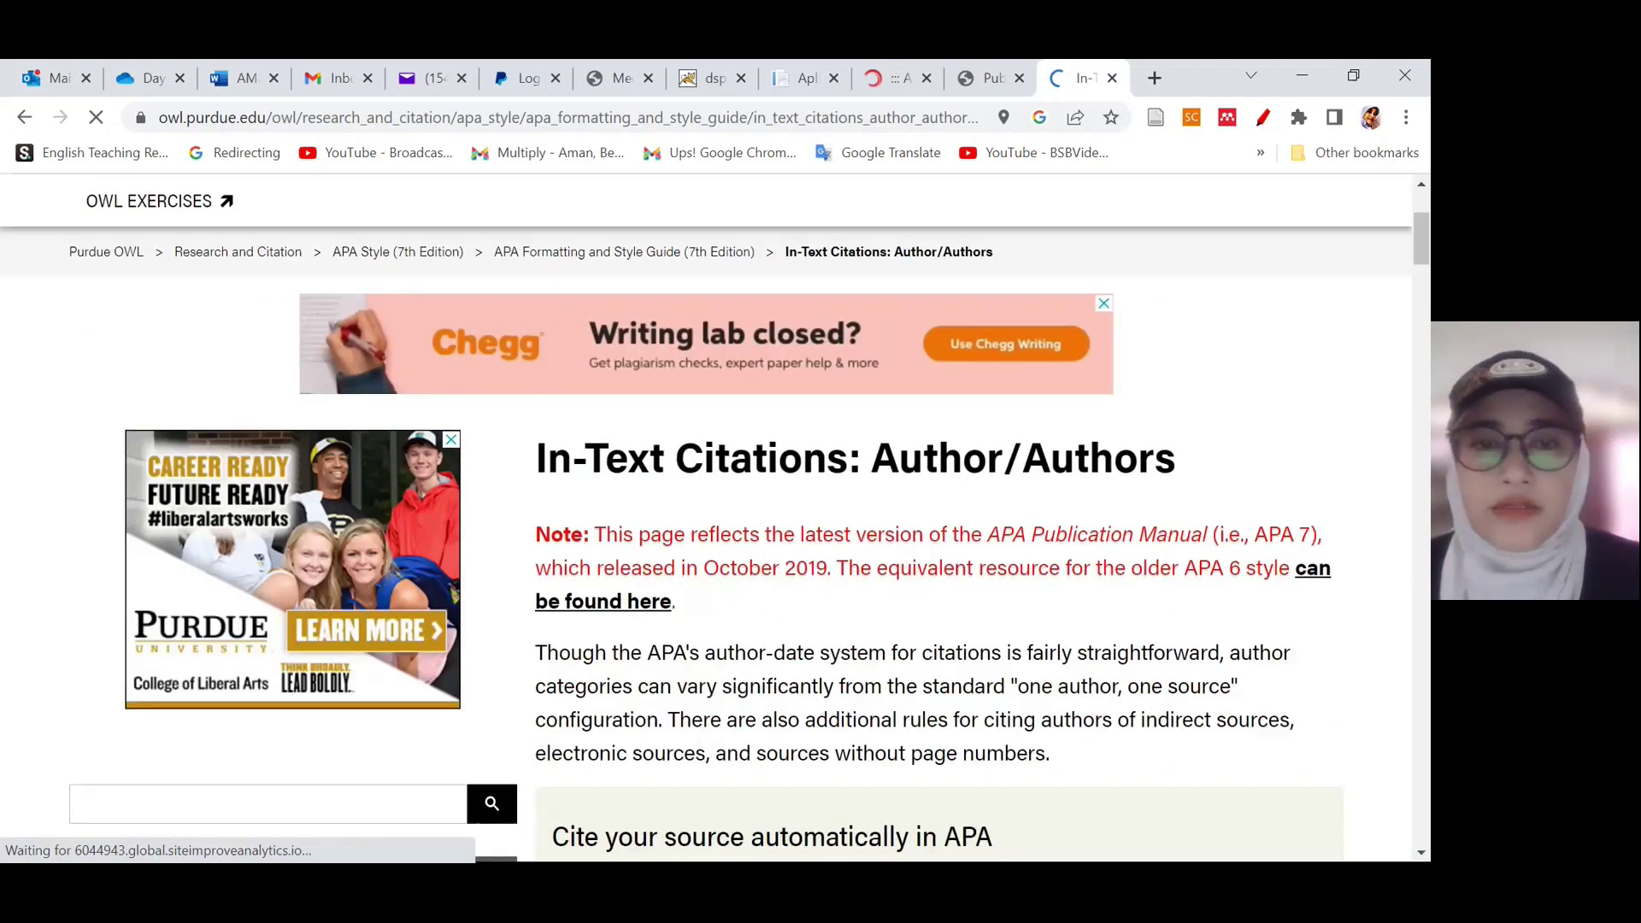
pyautogui.scroll(-5, 715, 512)
pyautogui.scroll(-9, 714, 513)
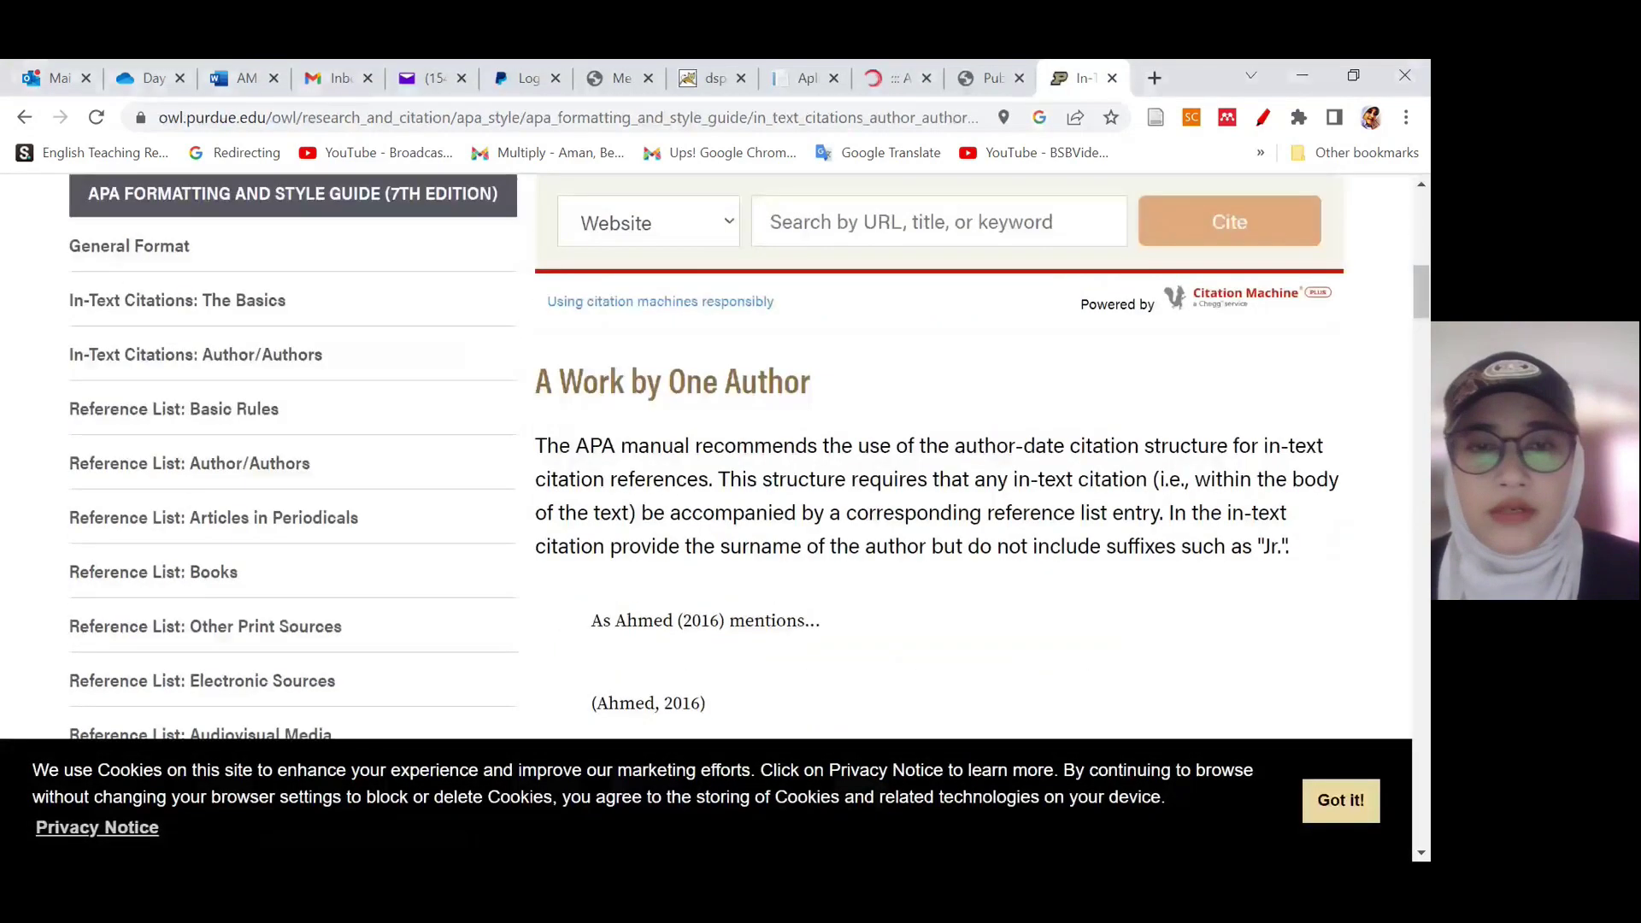
pyautogui.scroll(-14, 714, 513)
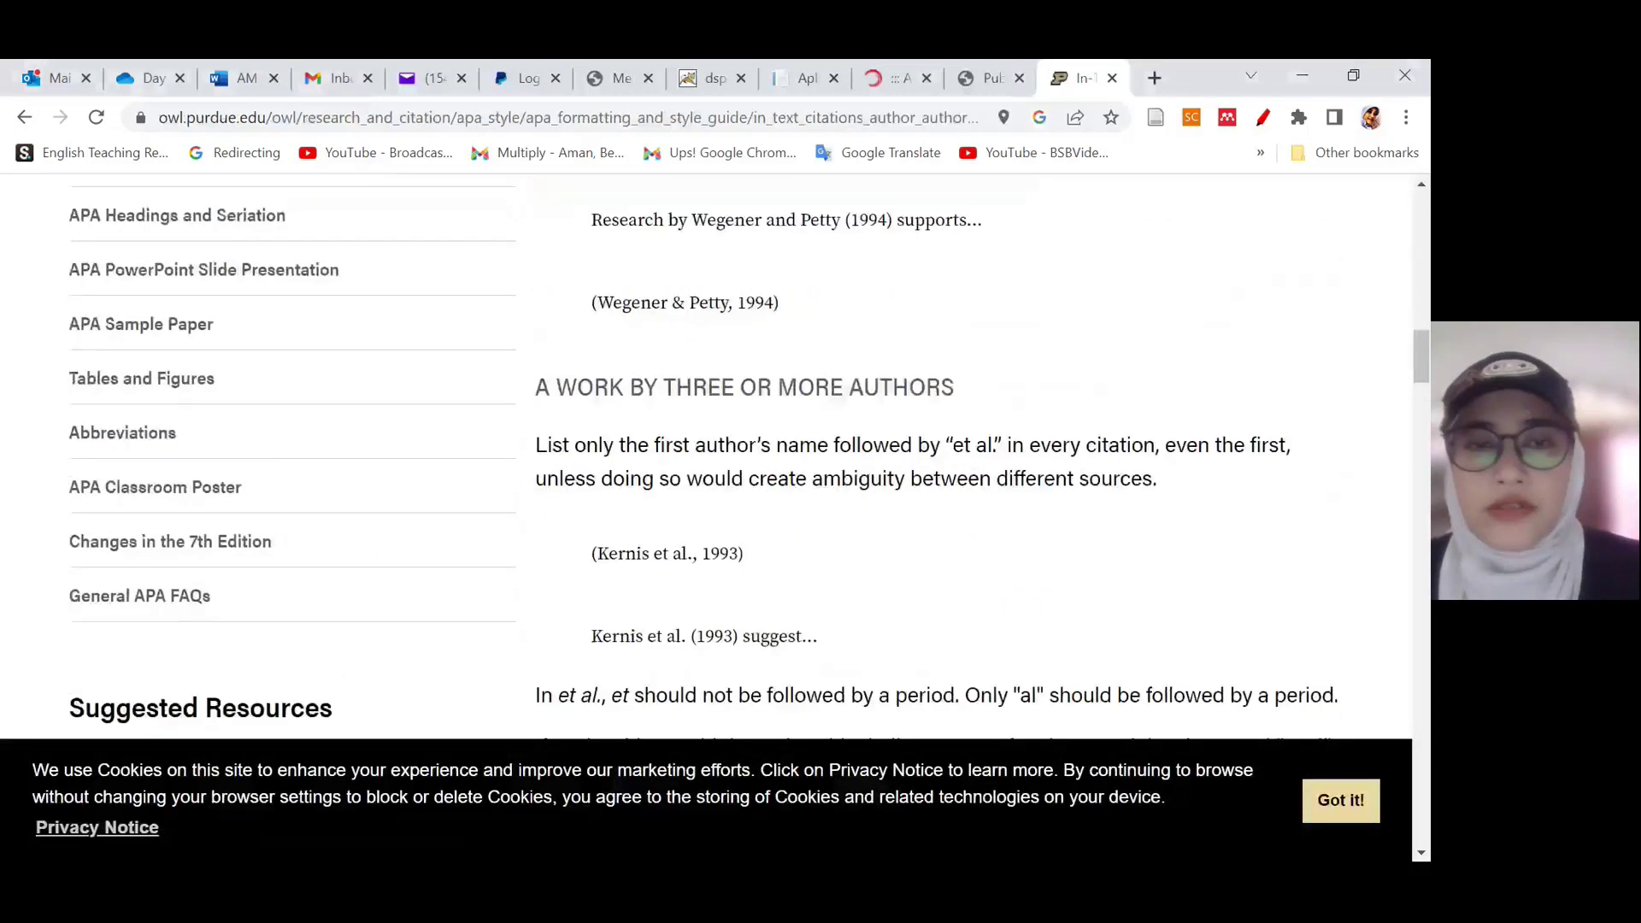
pyautogui.scroll(-1, 715, 513)
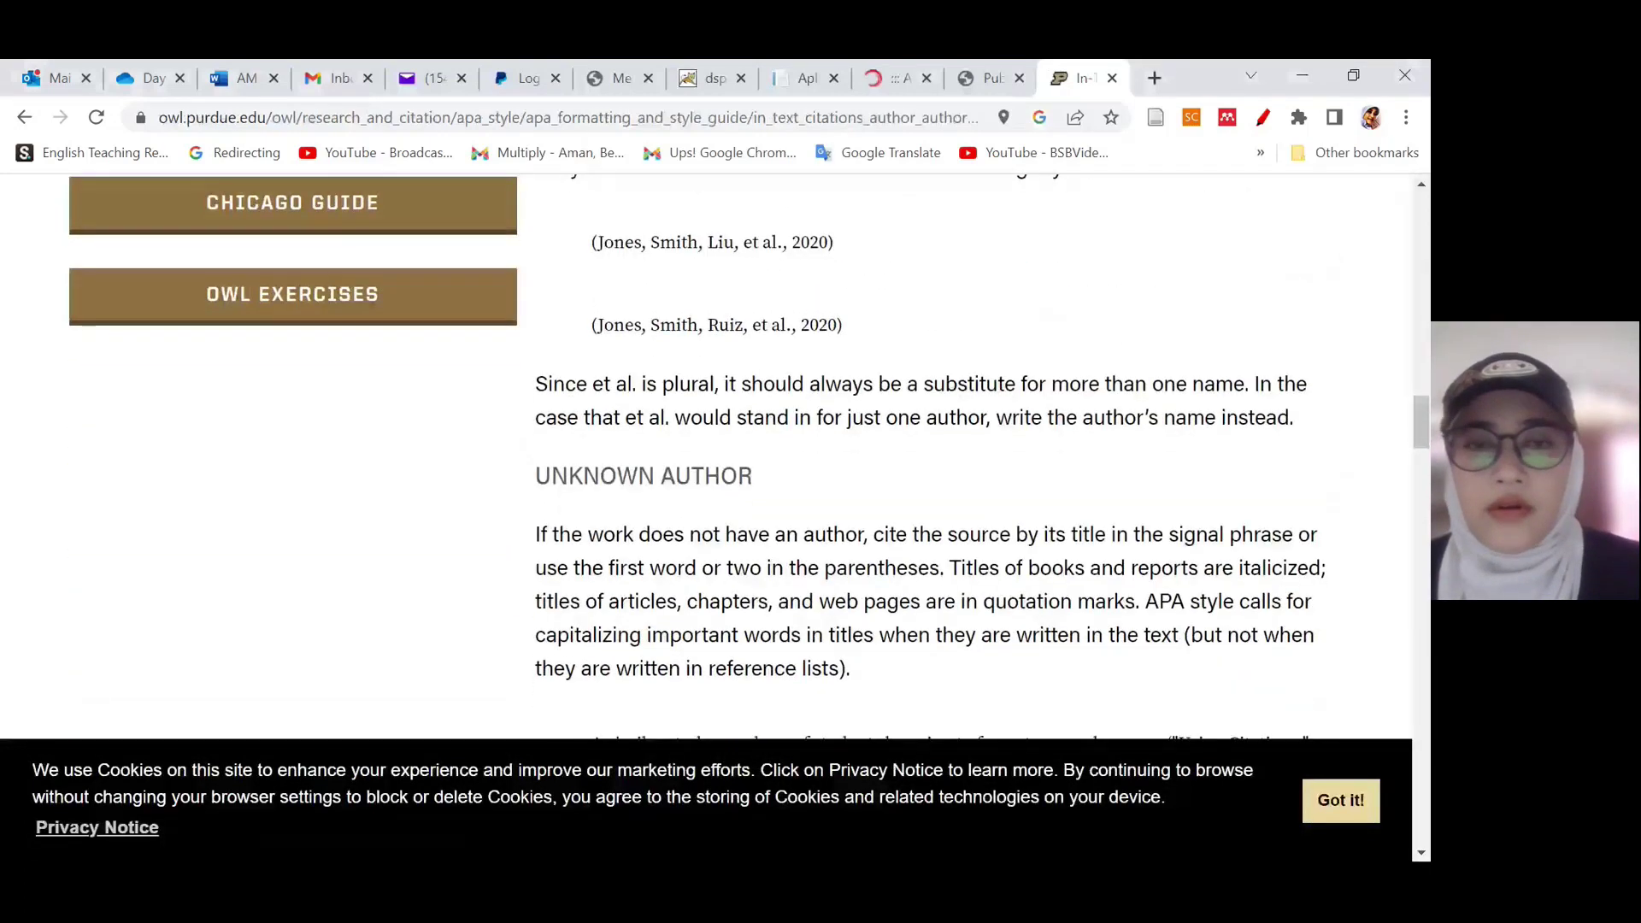
pyautogui.scroll(-5, 715, 513)
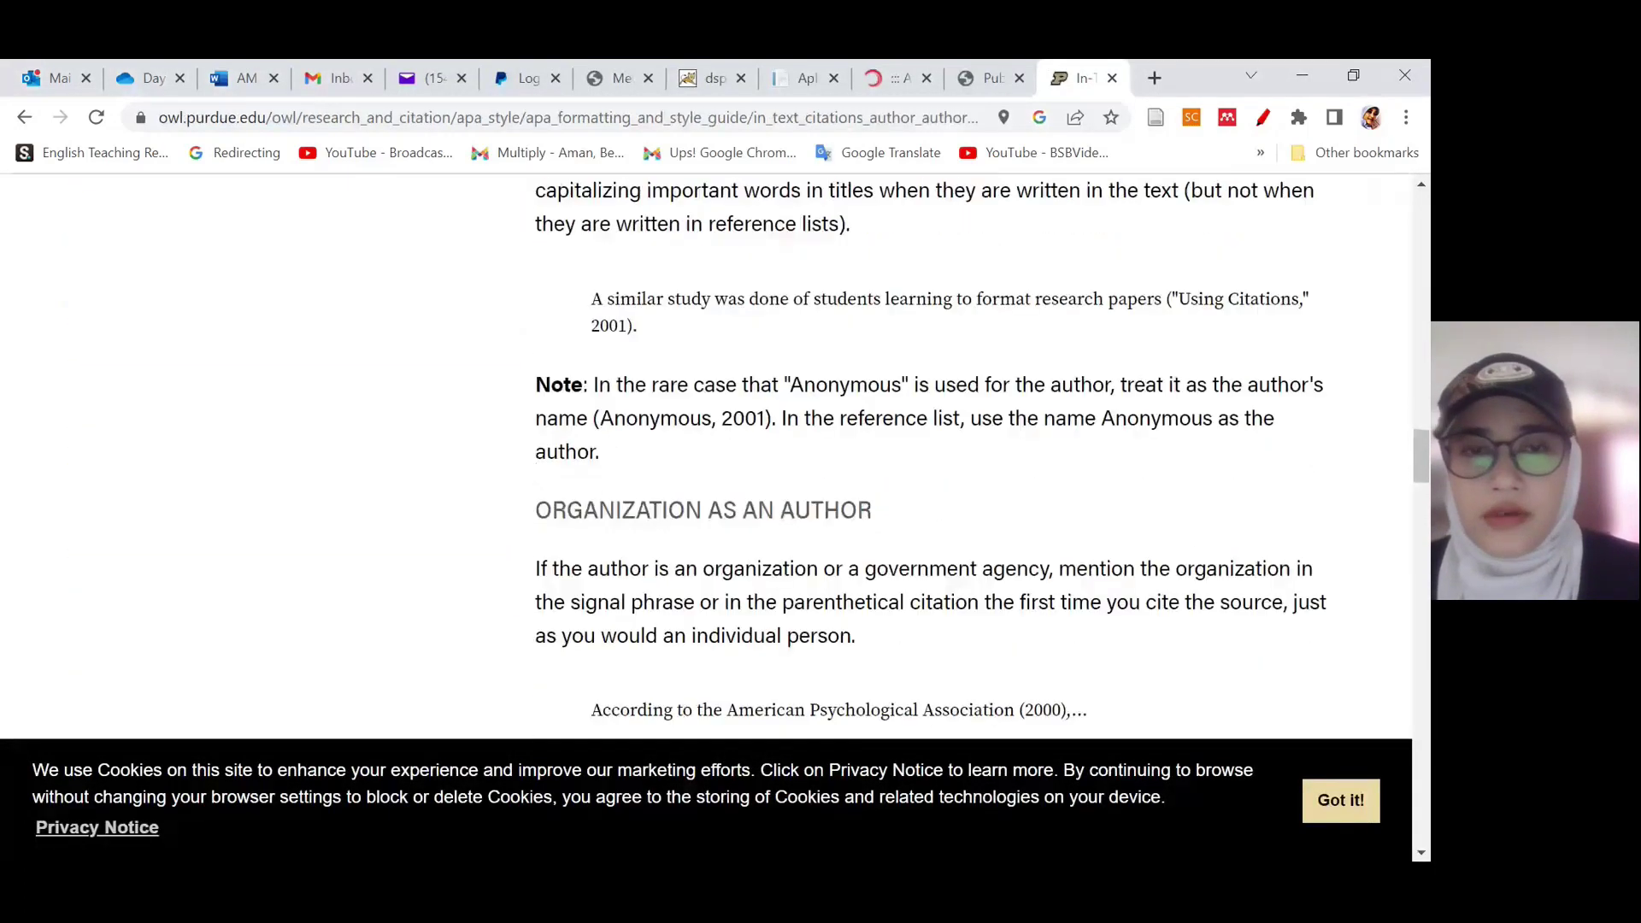
pyautogui.scroll(-9, 715, 513)
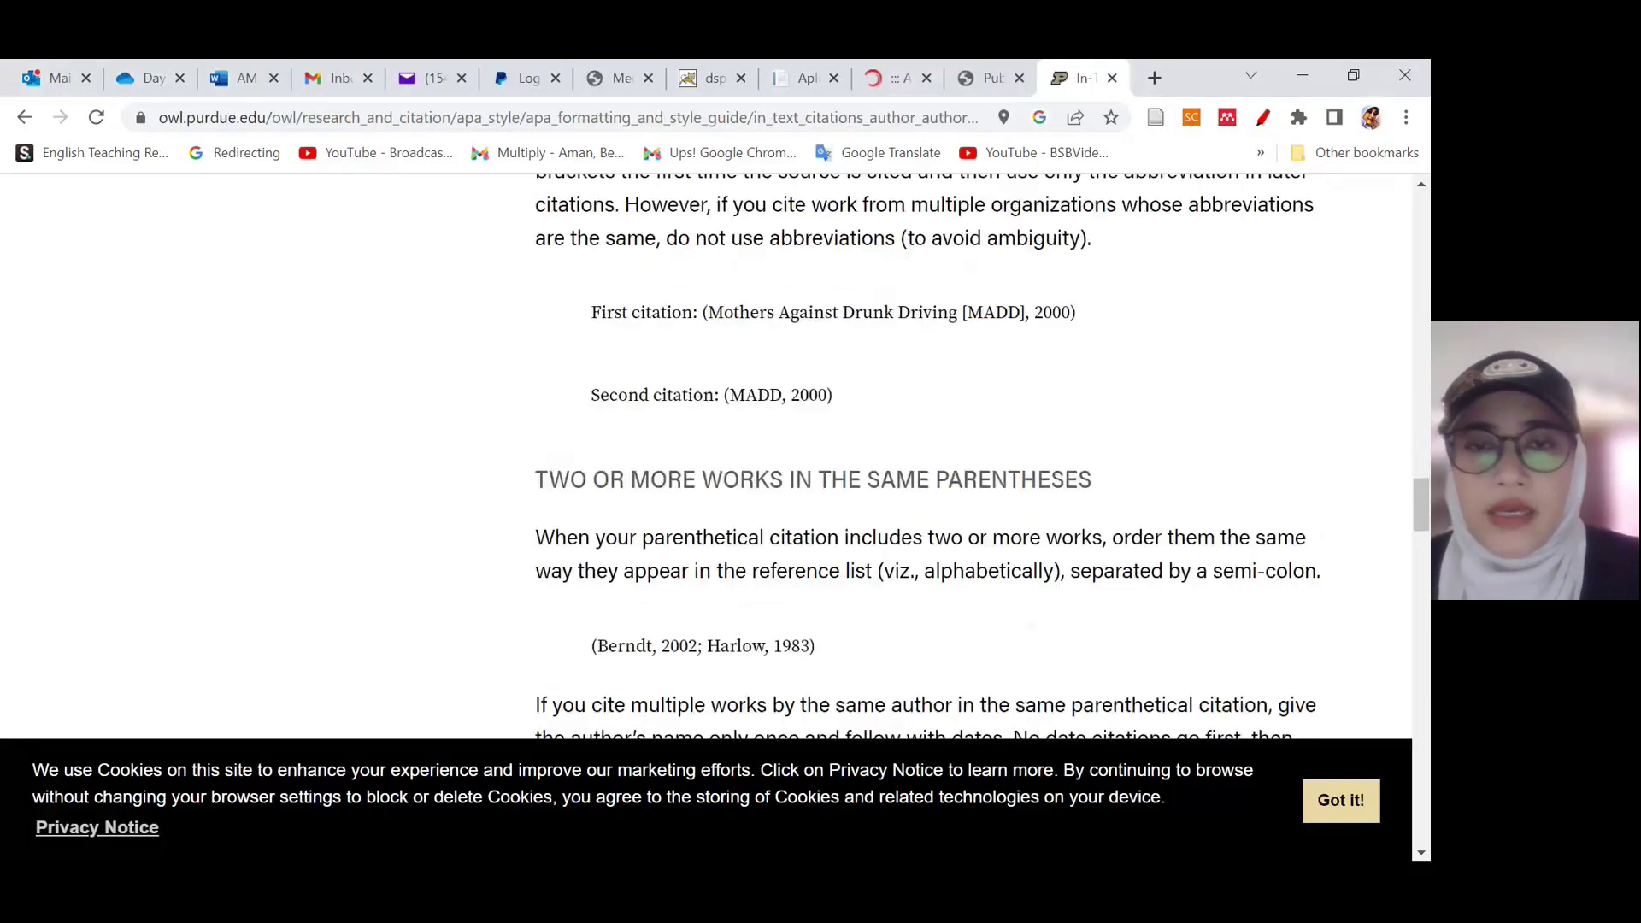
pyautogui.scroll(2, 927, 457)
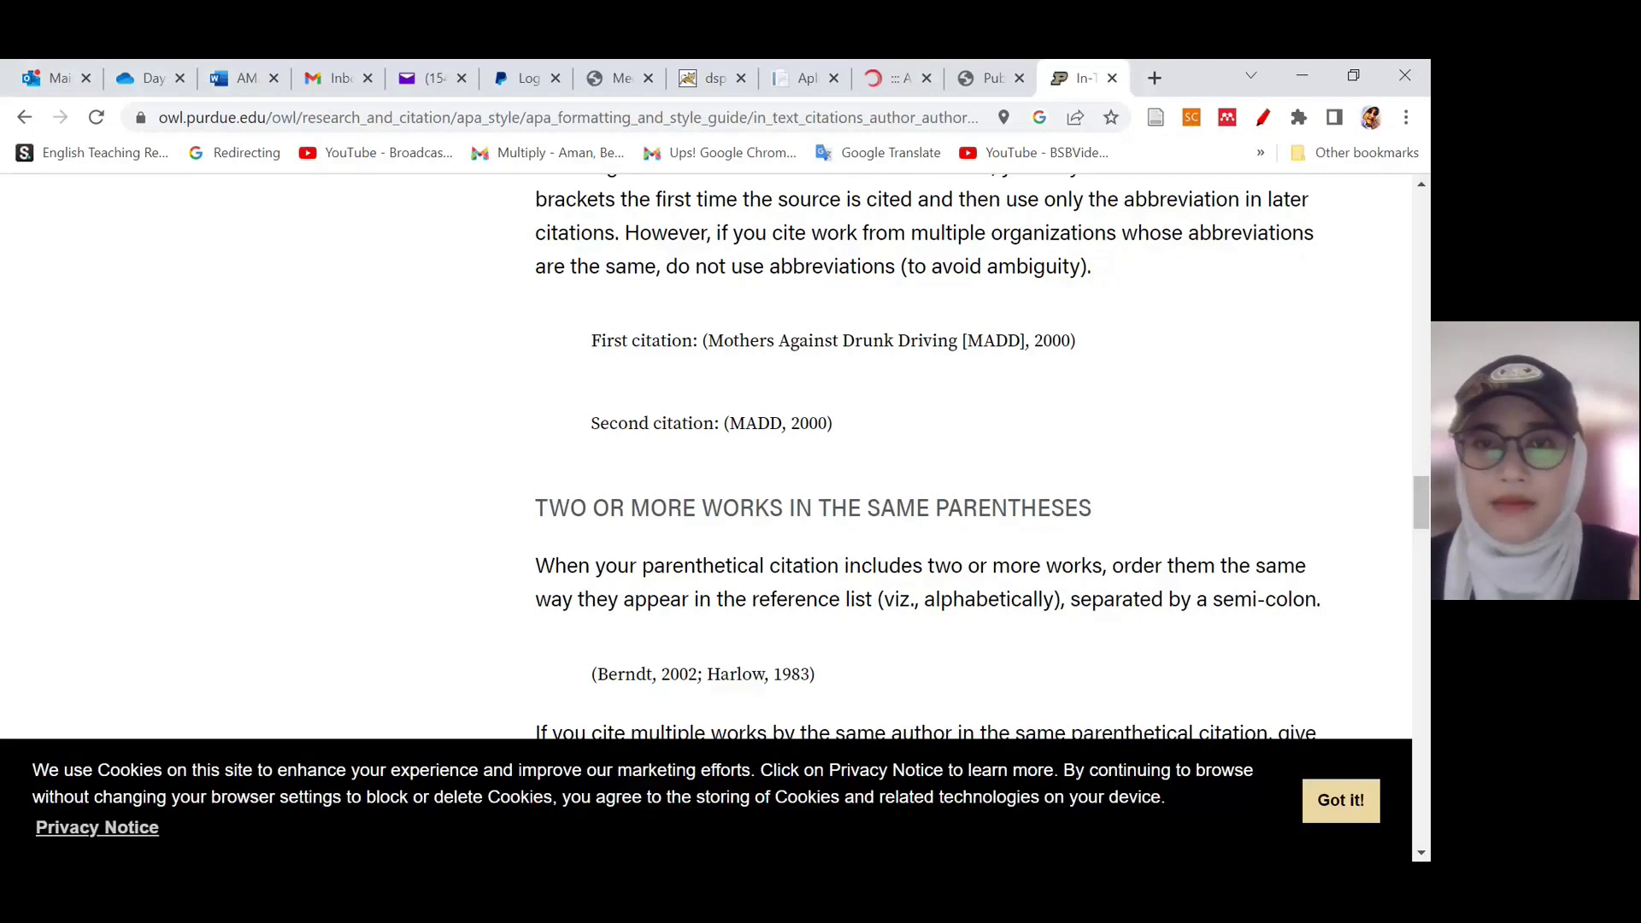
pyautogui.scroll(1, 931, 457)
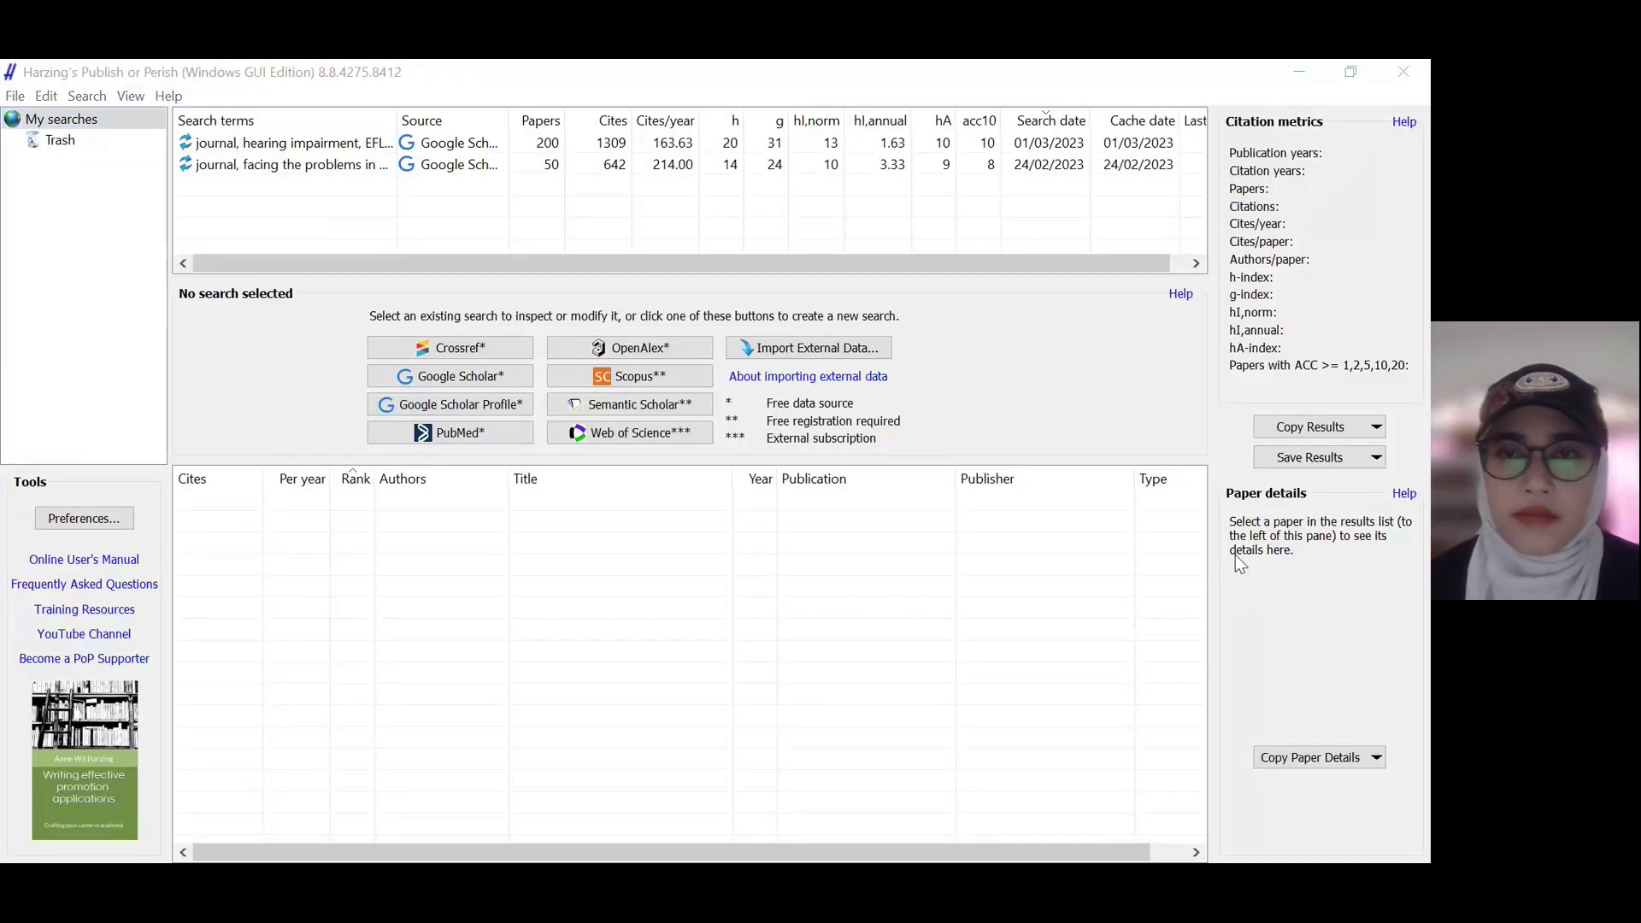
# Step: Switch to Harzing's Publish or Perish and create a Google Scholar search with the publication name "journal"
pyautogui.click(485, 605)
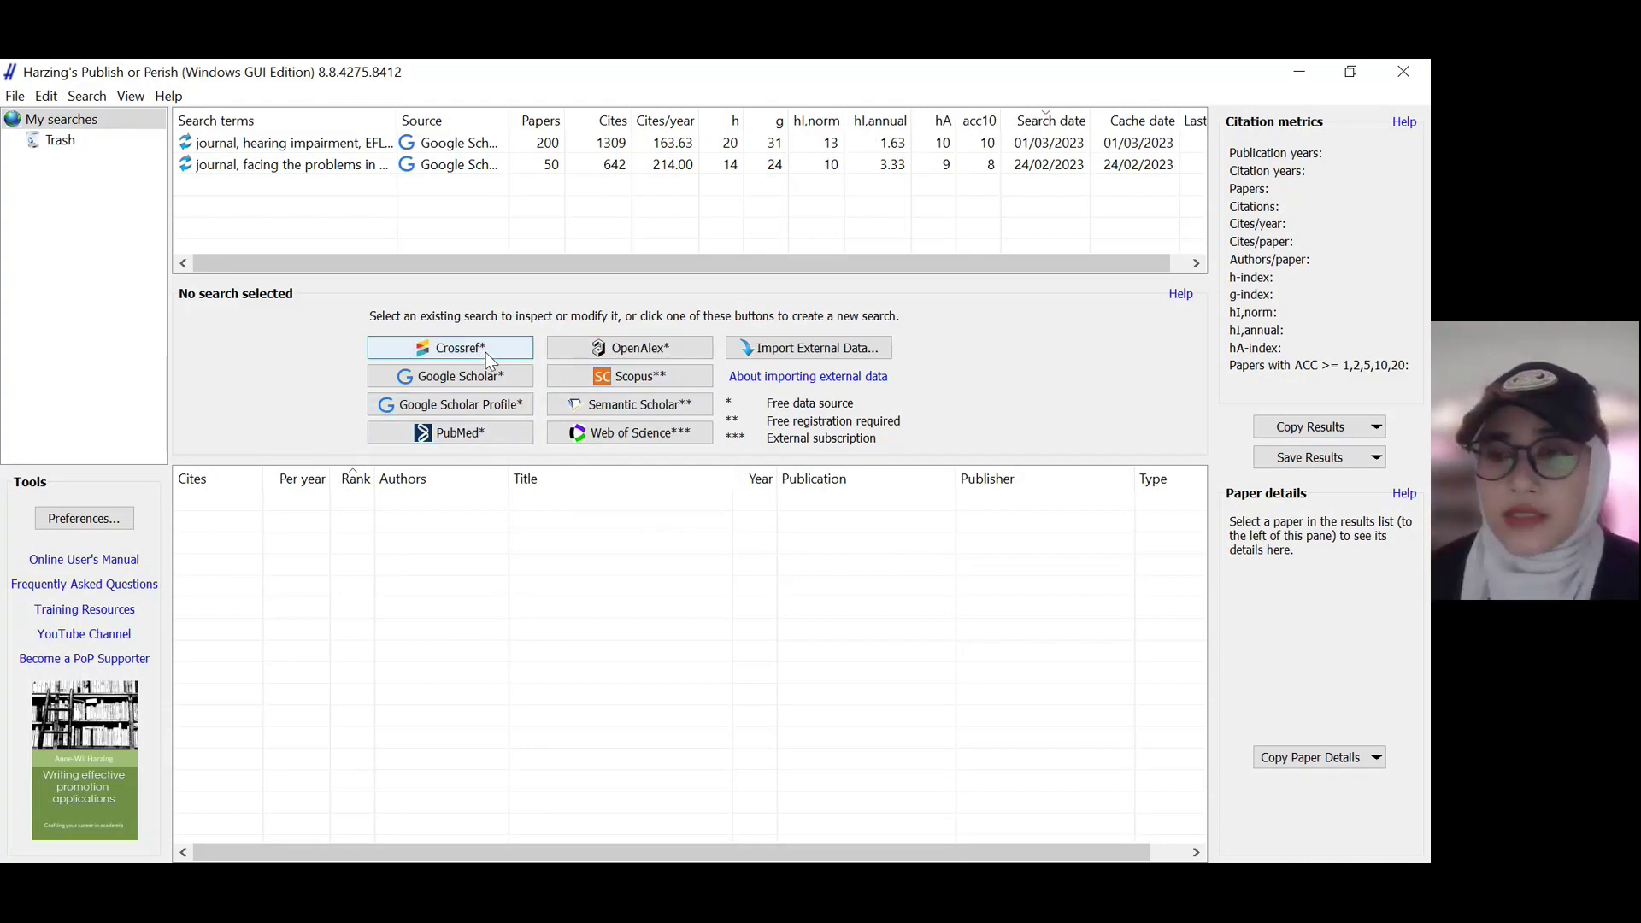
pyautogui.click(479, 376)
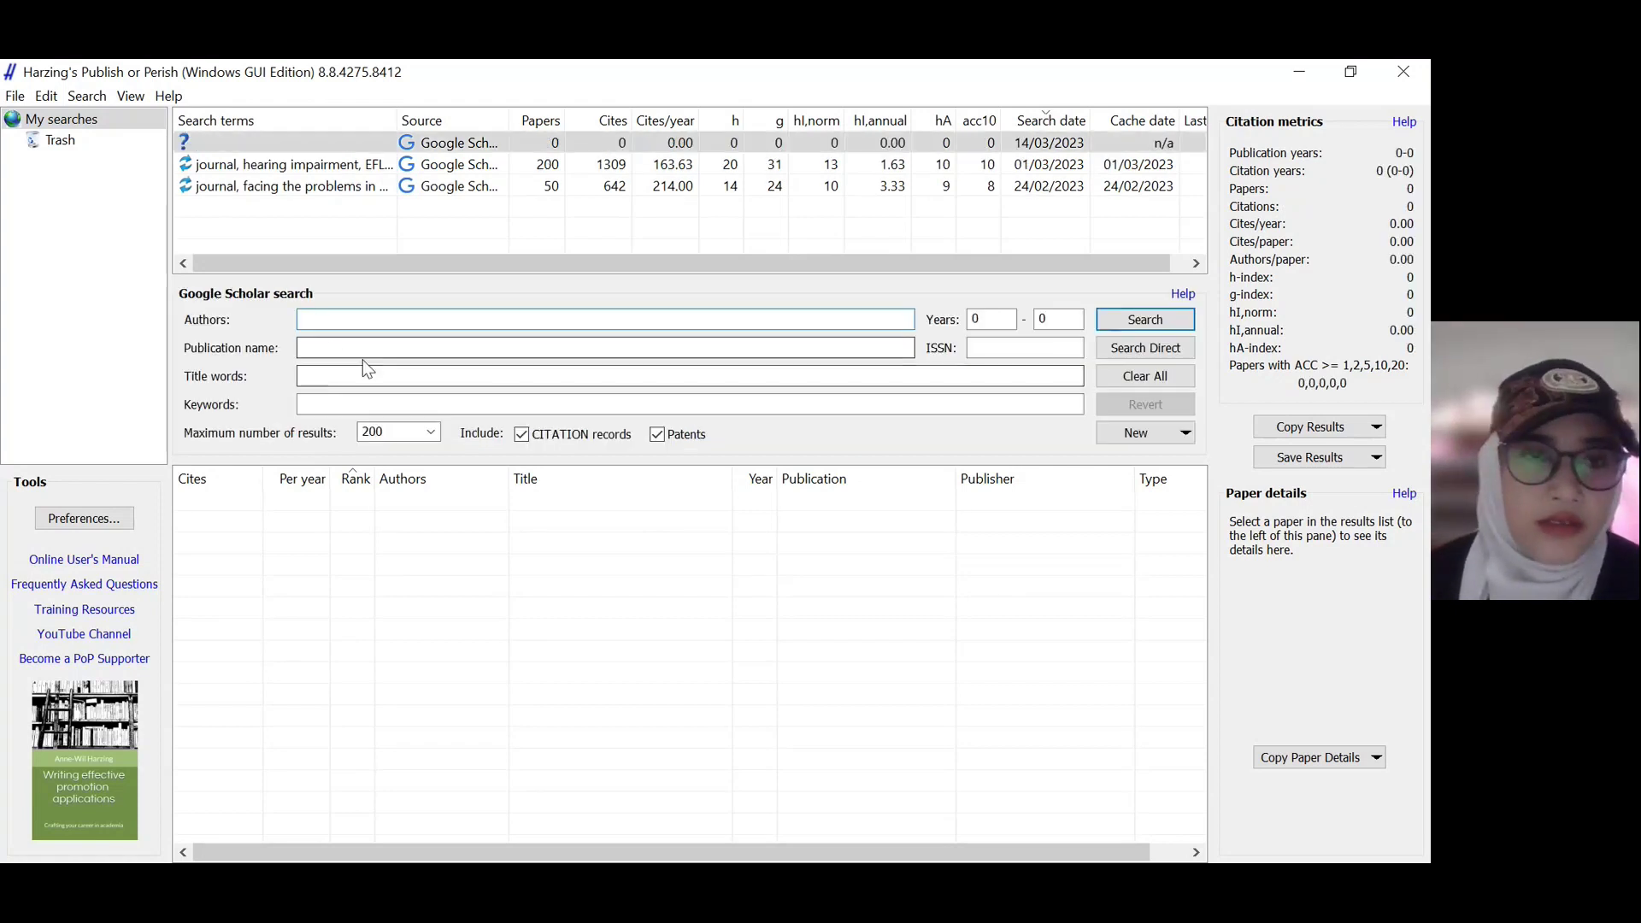
pyautogui.click(333, 350)
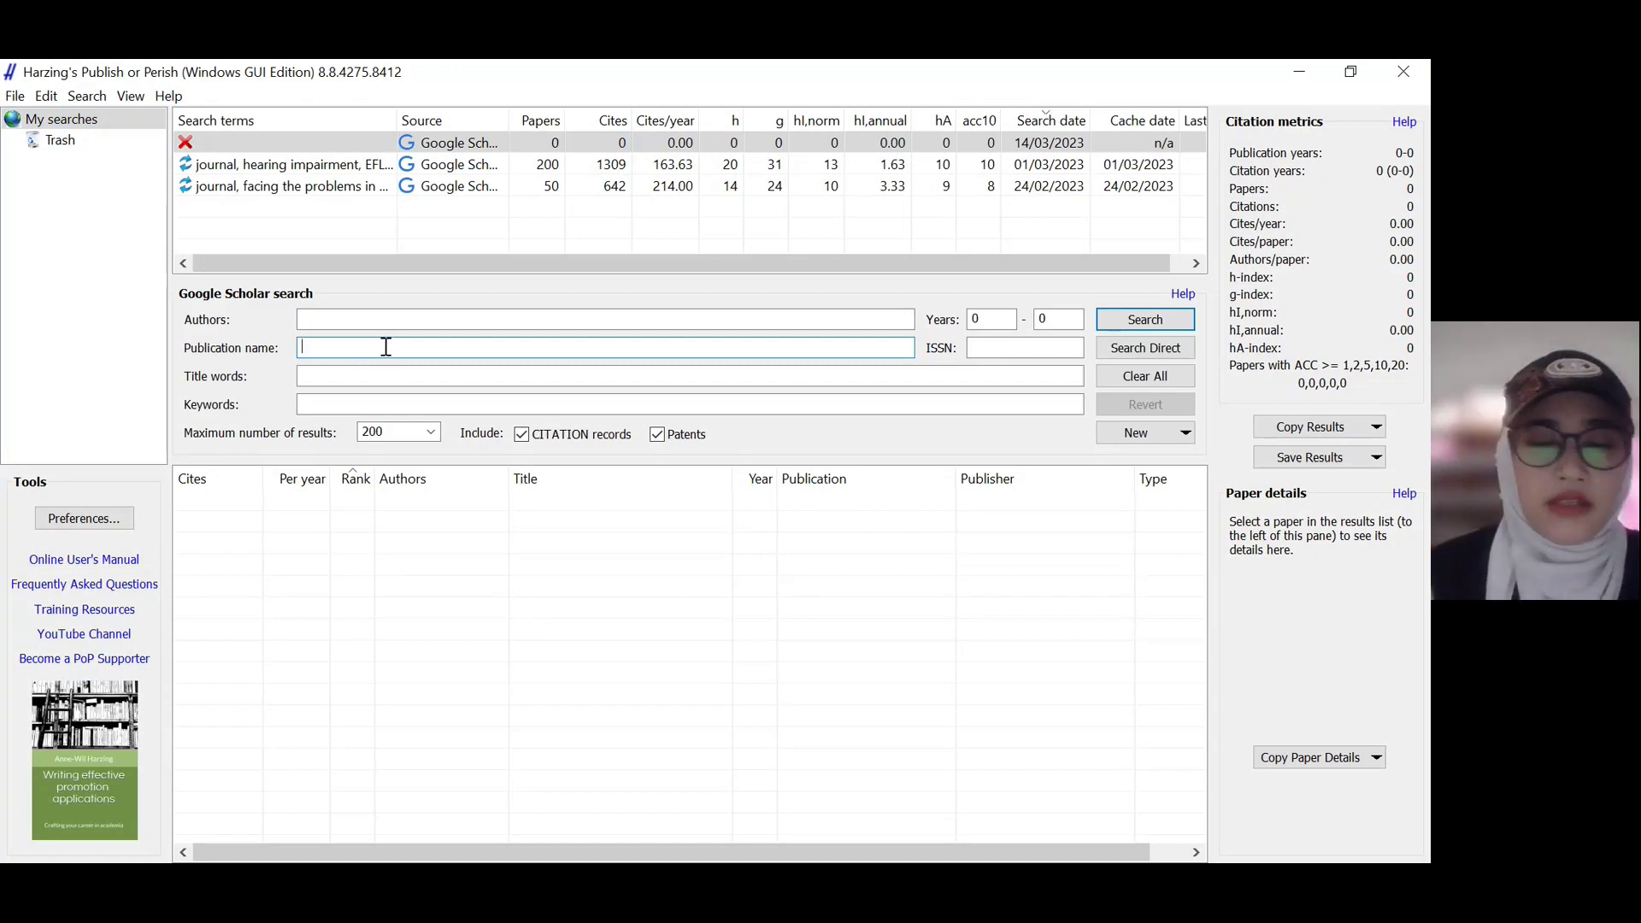
pyautogui.write('journal')
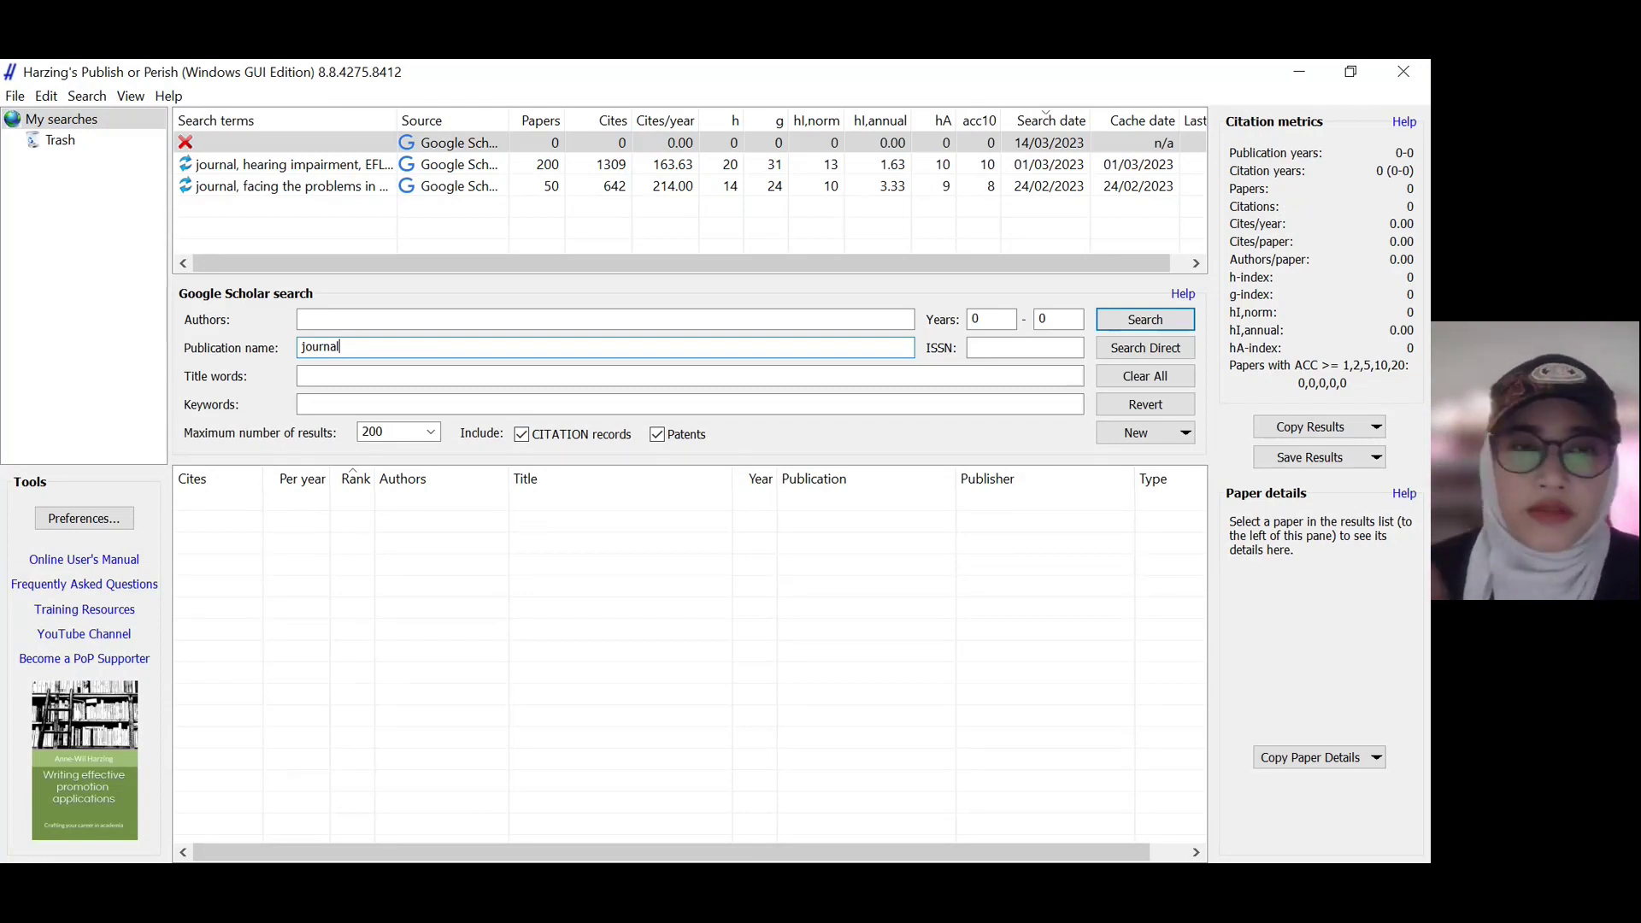
# Step: Set the search keywords to "self-concept, creativity, EFL"
pyautogui.click(344, 380)
pyautogui.click(320, 403)
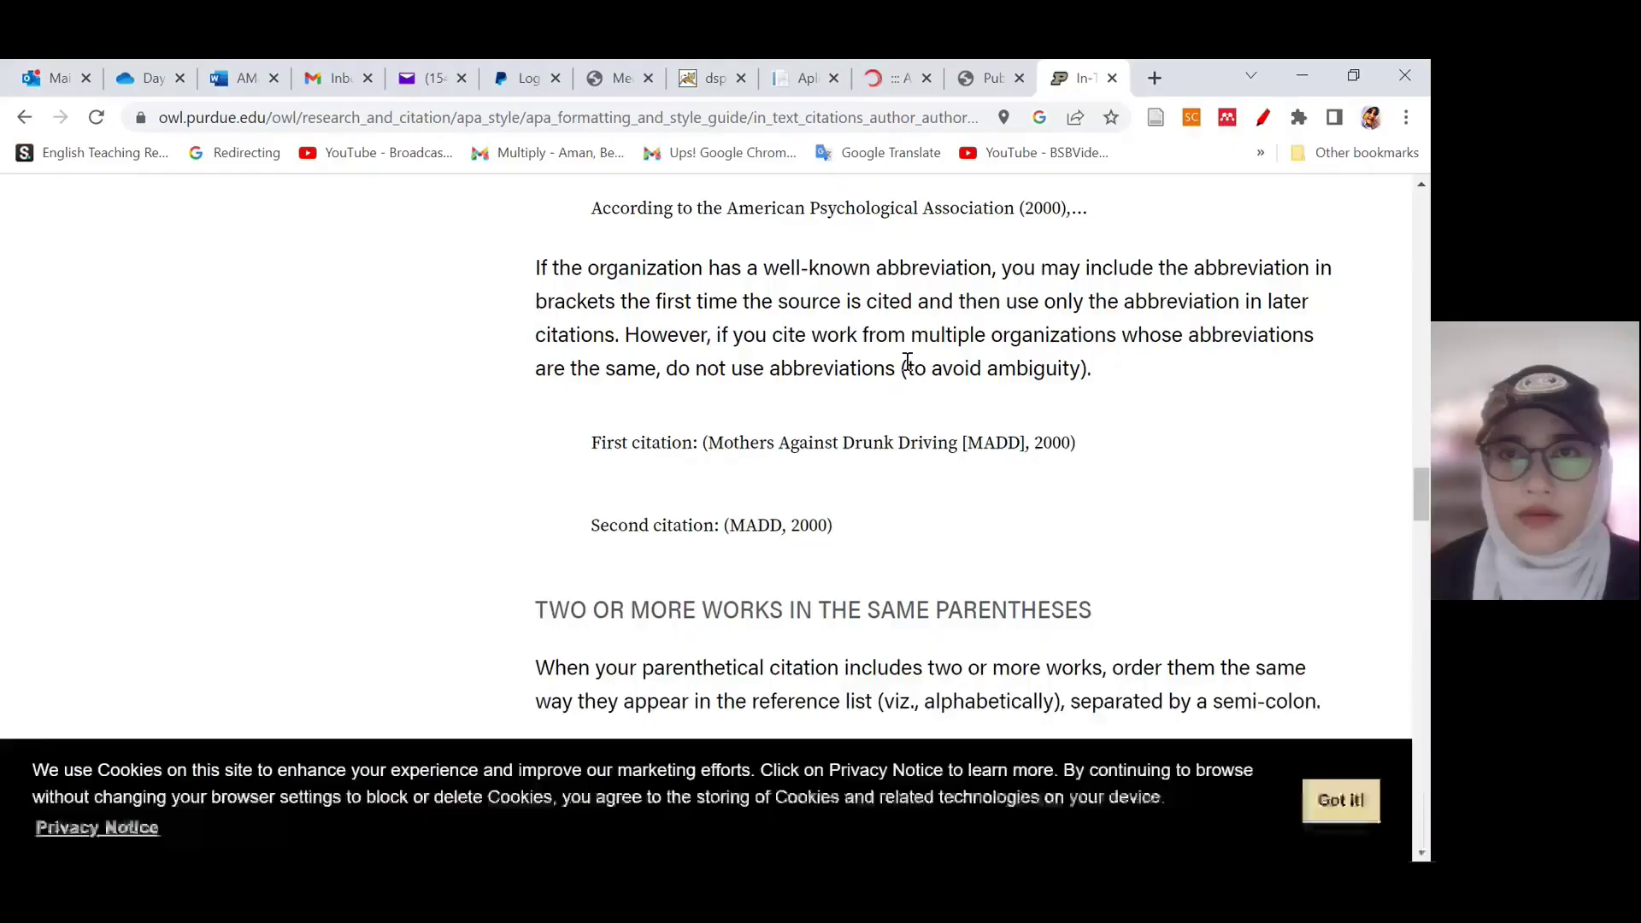
pyautogui.write('self-co')
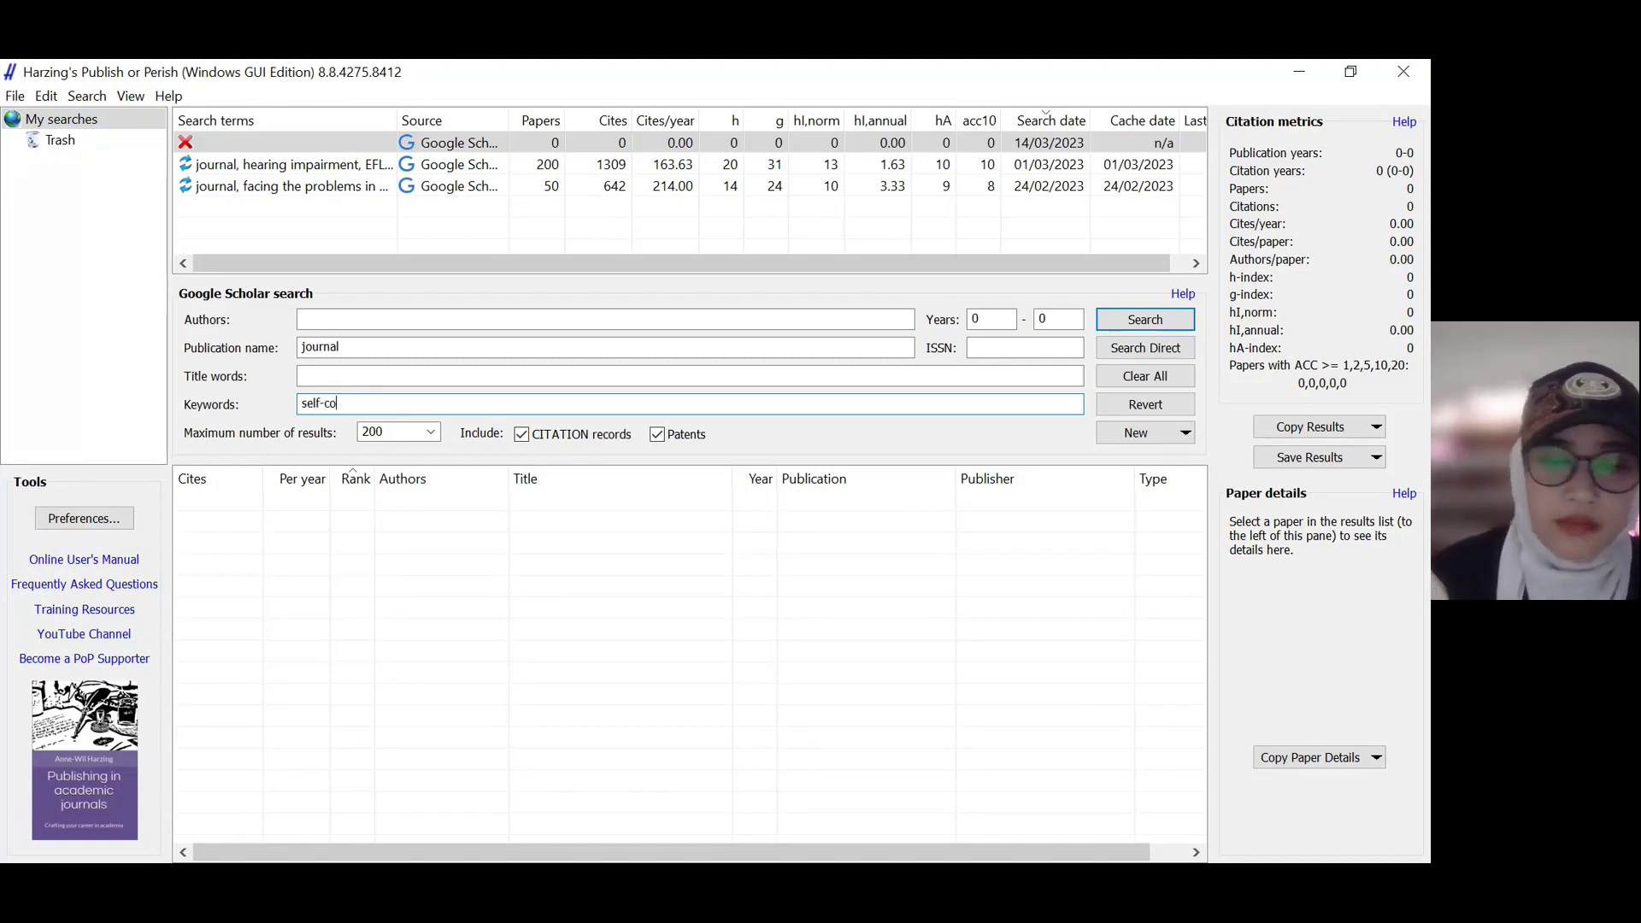
pyautogui.write('ncept, ')
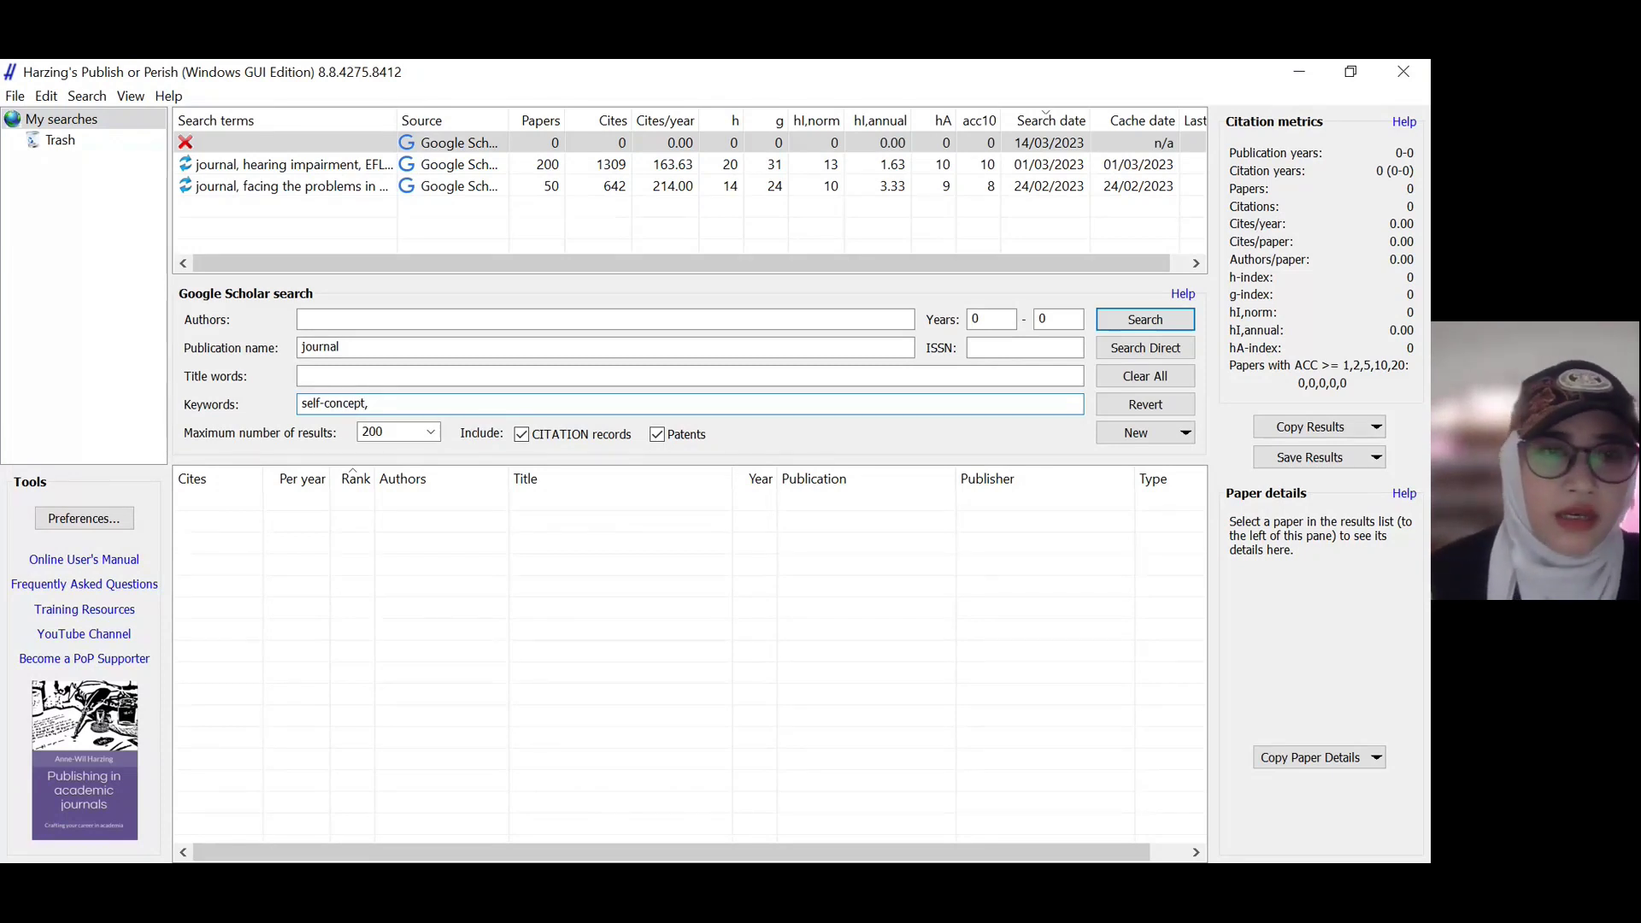
pyautogui.write('creat')
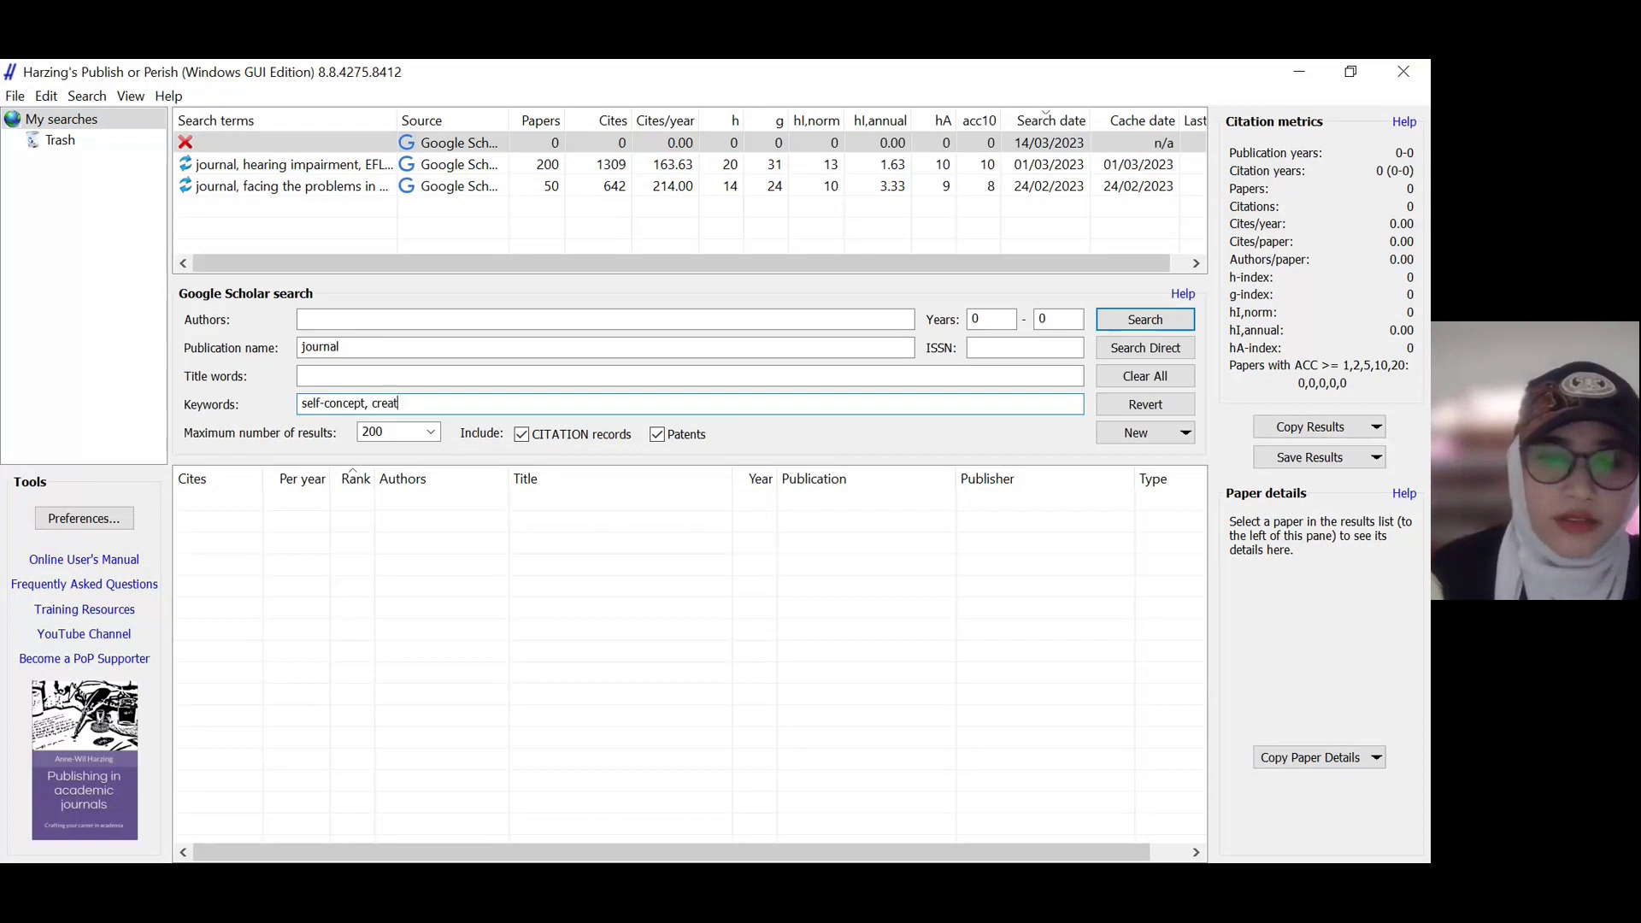
pyautogui.write('ive')
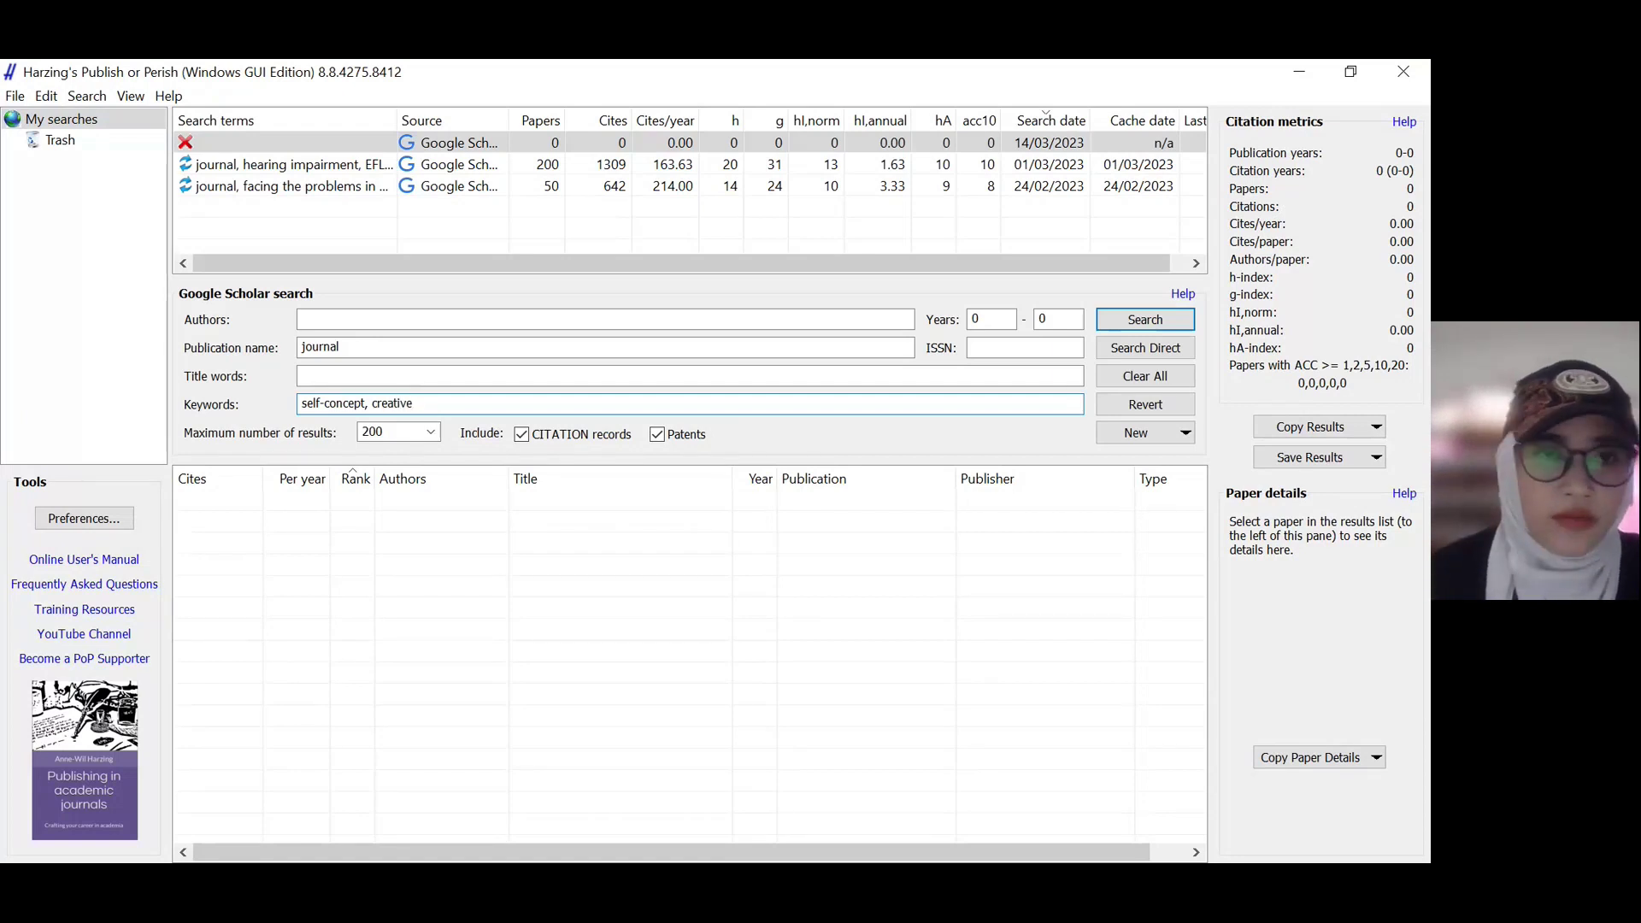
pyautogui.press('BackSpace')
pyautogui.press('BackSpace')
pyautogui.press('BackSpace')
pyautogui.press('BackSpace')
pyautogui.press('BackSpace')
pyautogui.press('BackSpace')
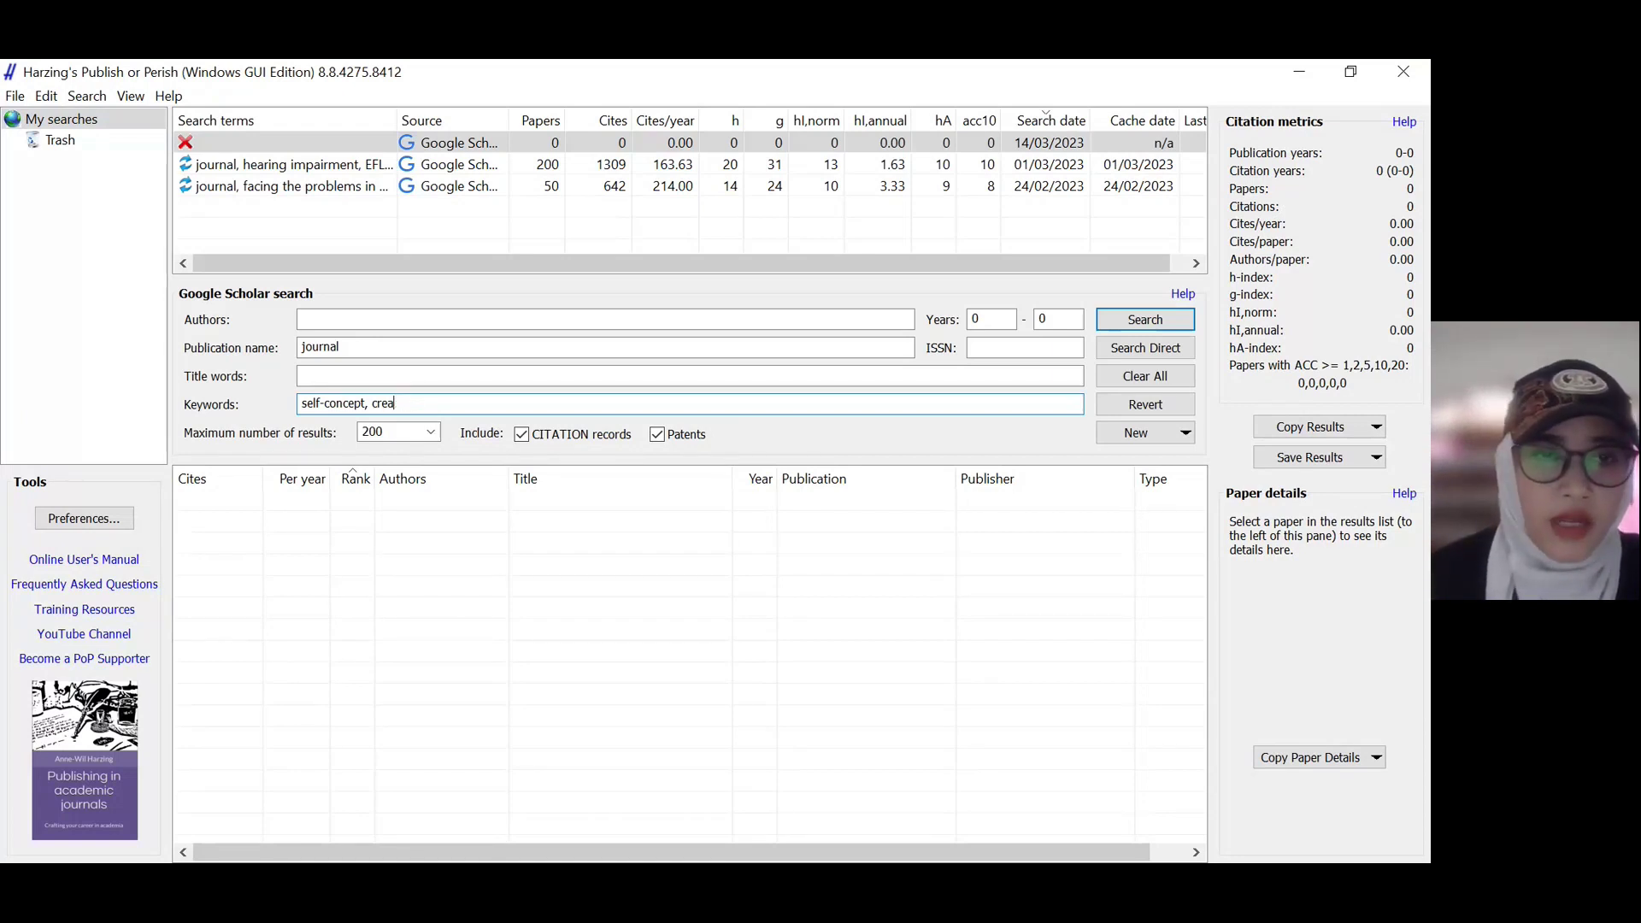
pyautogui.write('creat')
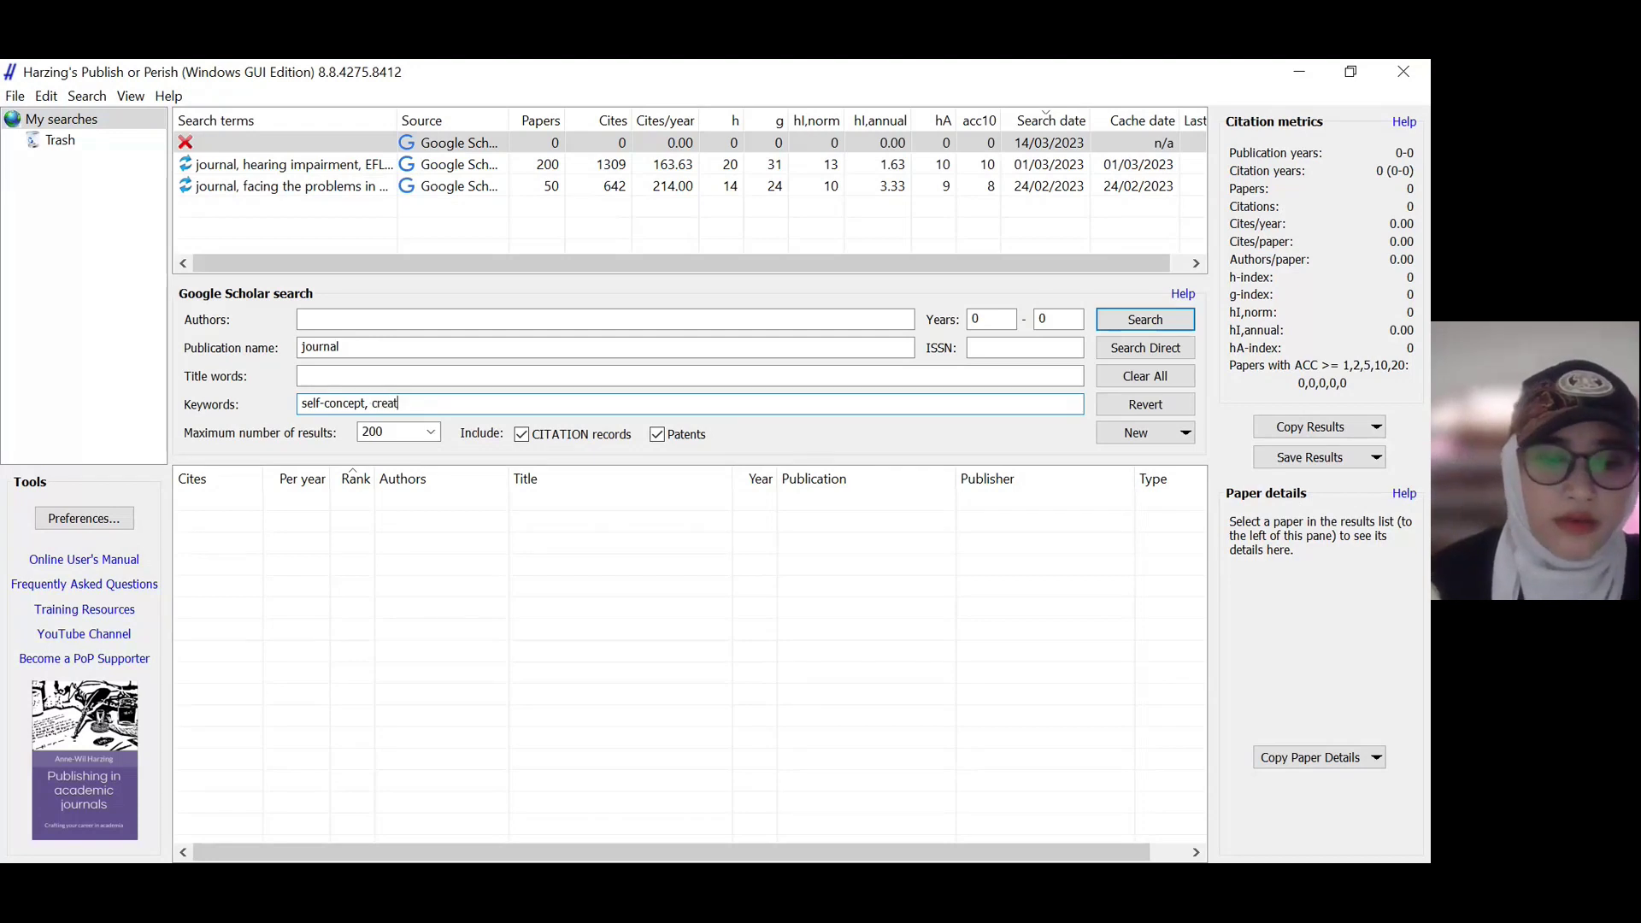
pyautogui.write('ive creative cre')
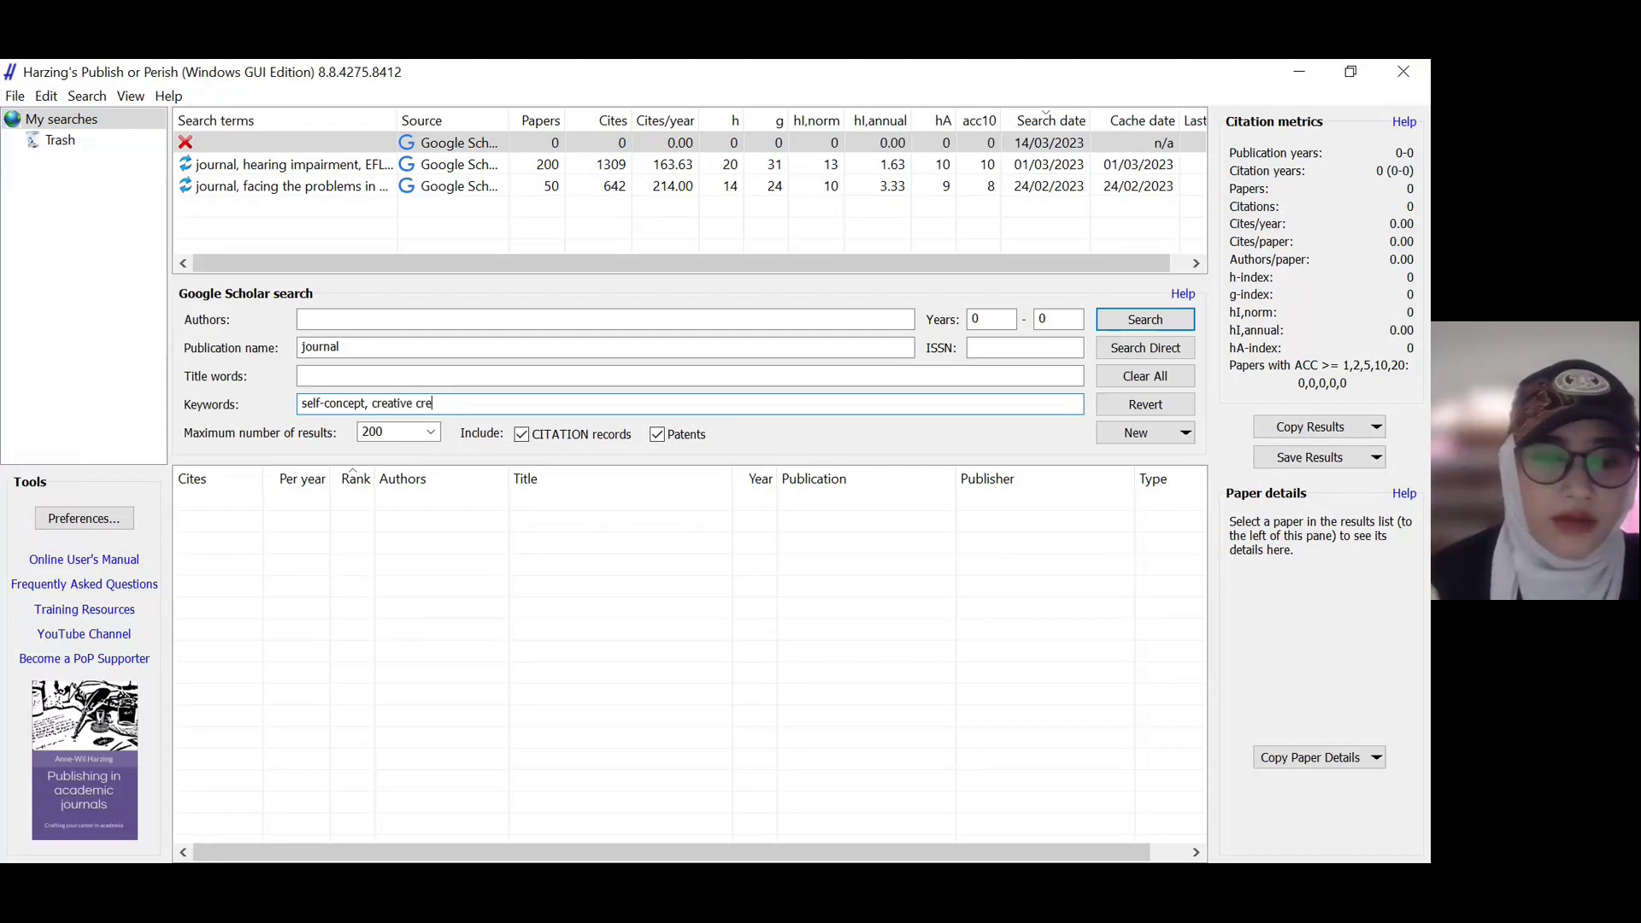
pyautogui.press('BackSpace')
pyautogui.press('BackSpace')
pyautogui.press('BackSpace')
pyautogui.press('BackSpace')
pyautogui.press('BackSpace')
pyautogui.press('BackSpace')
pyautogui.press('BackSpace')
pyautogui.press('BackSpace')
pyautogui.write('ty, EFL')
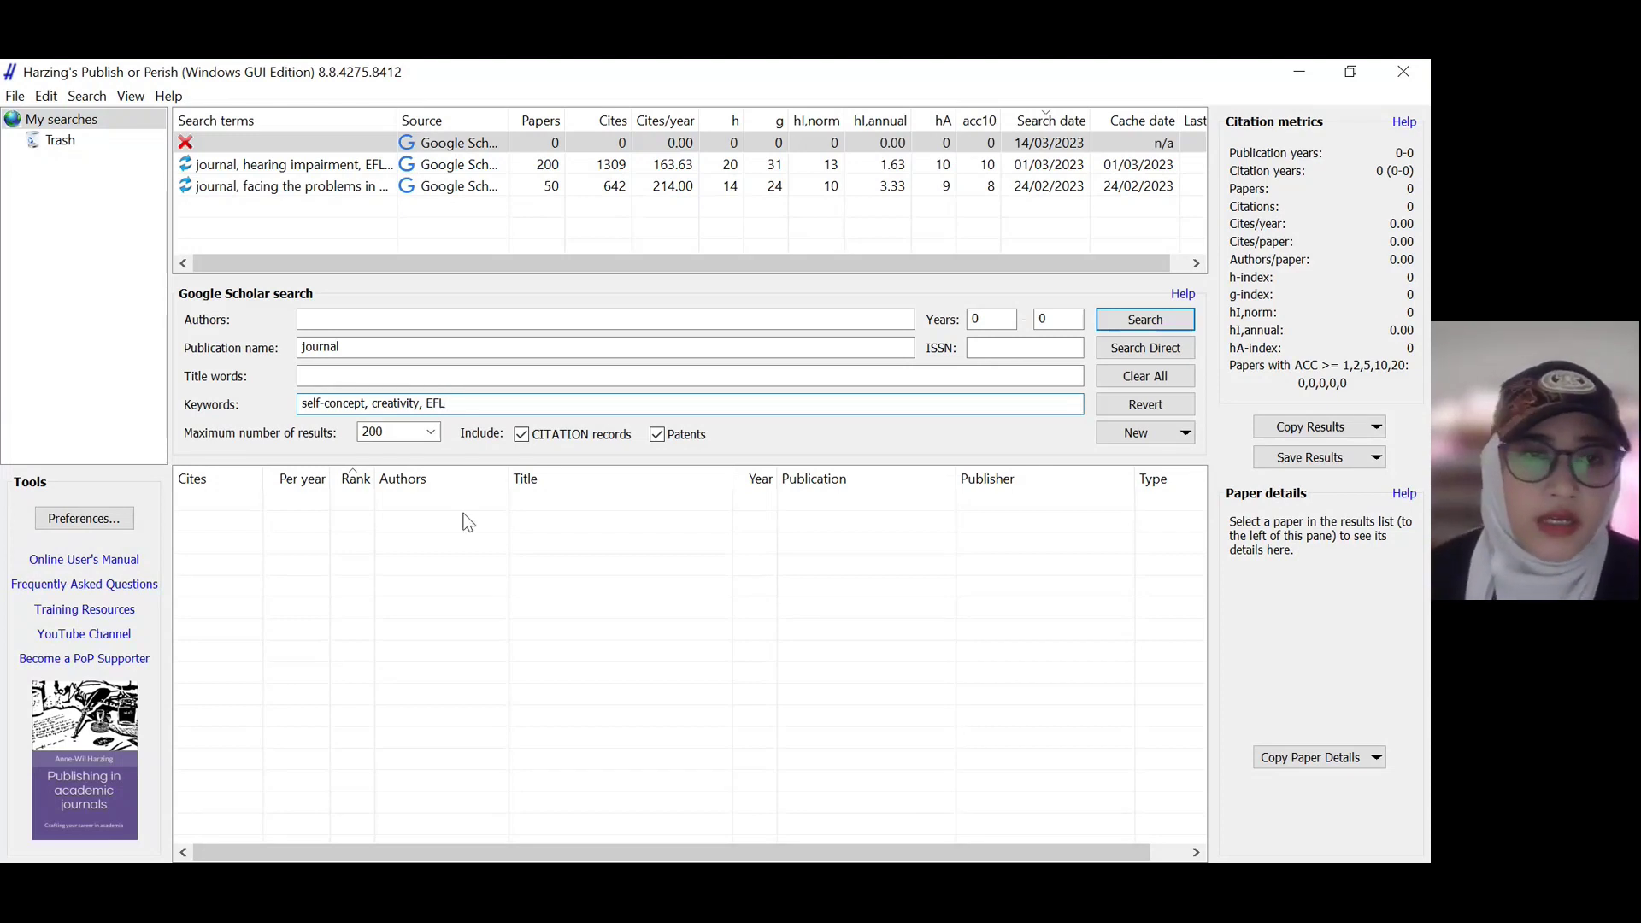
# Step: Limit the search to a maximum of 50 results from the years 2018 to 2023 and run it
pyautogui.click(406, 434)
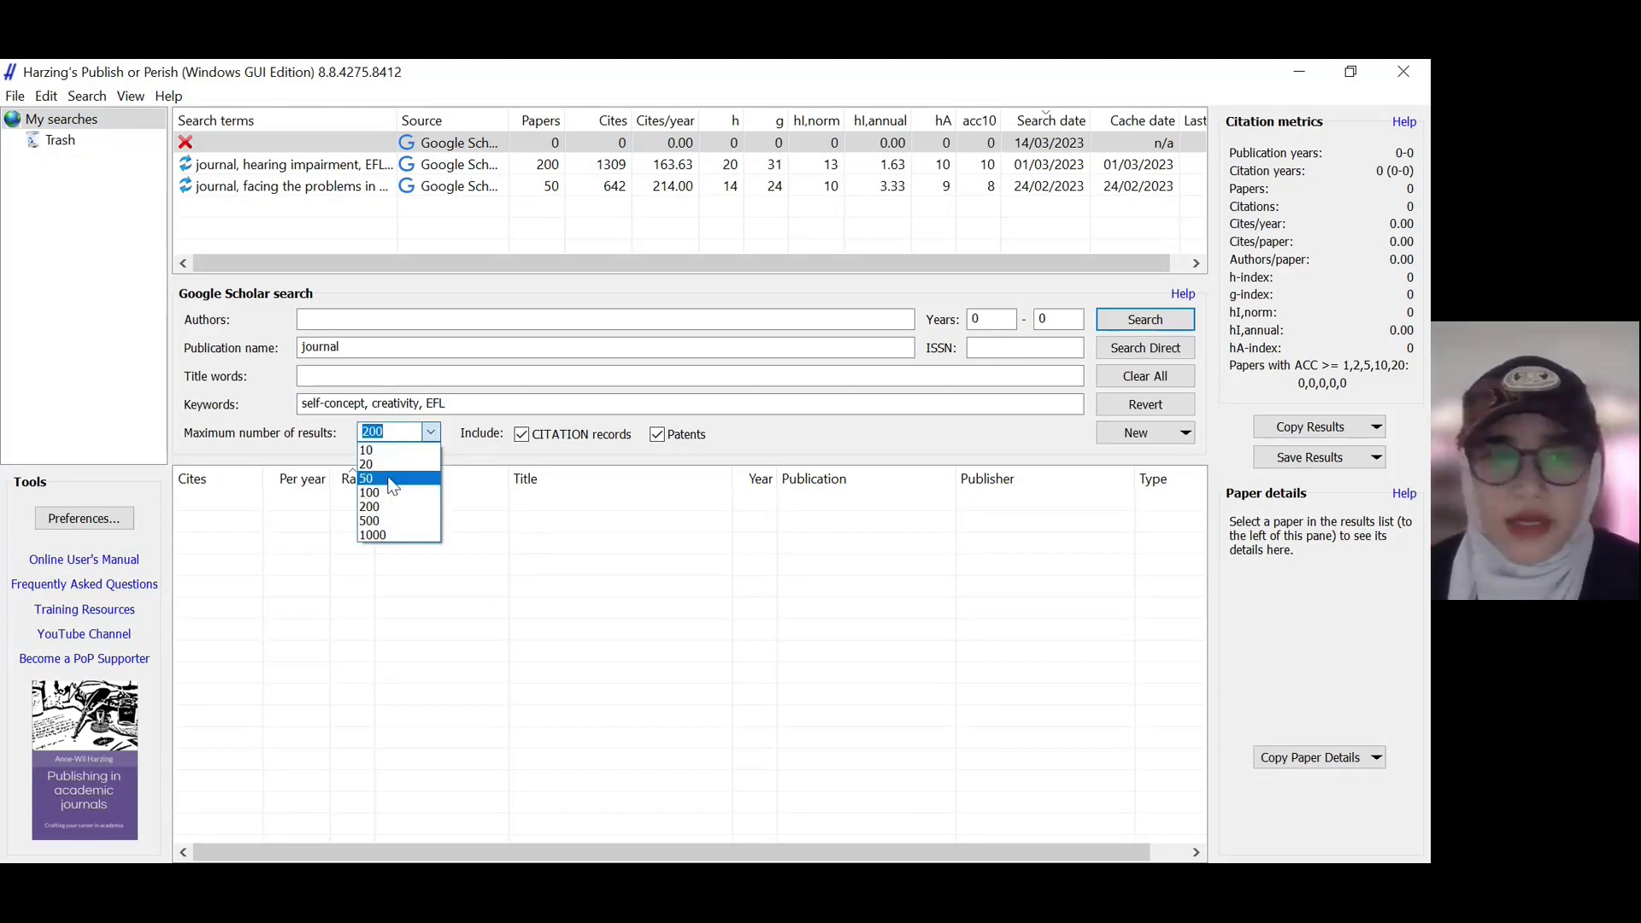
pyautogui.click(392, 479)
pyautogui.click(1001, 316)
pyautogui.press('BackSpace')
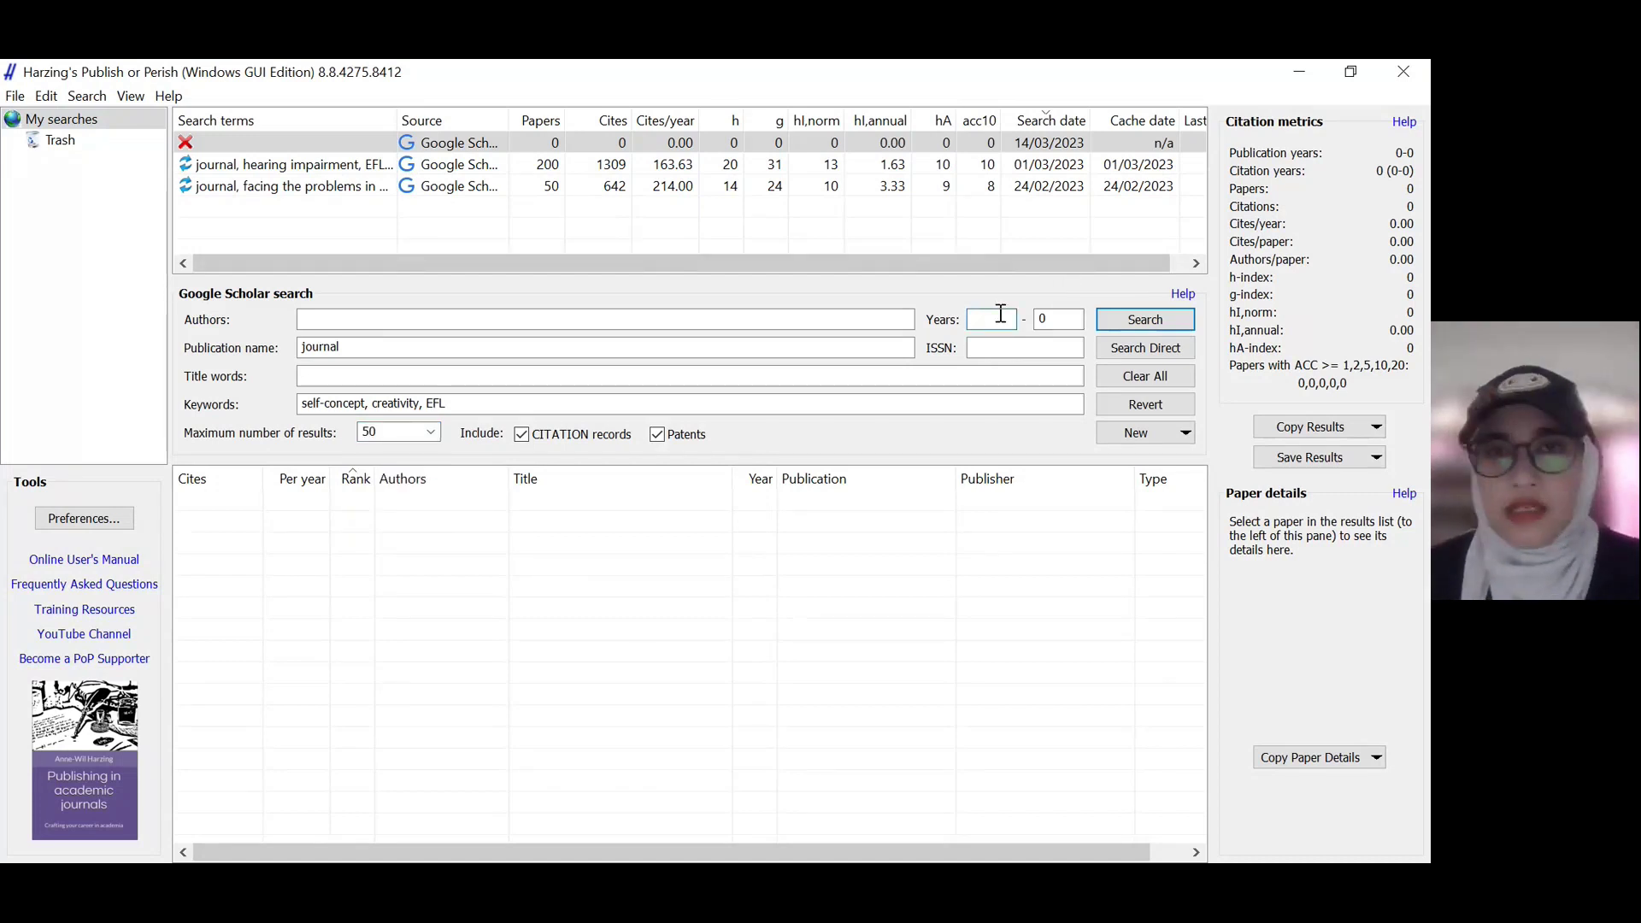
pyautogui.write('20')
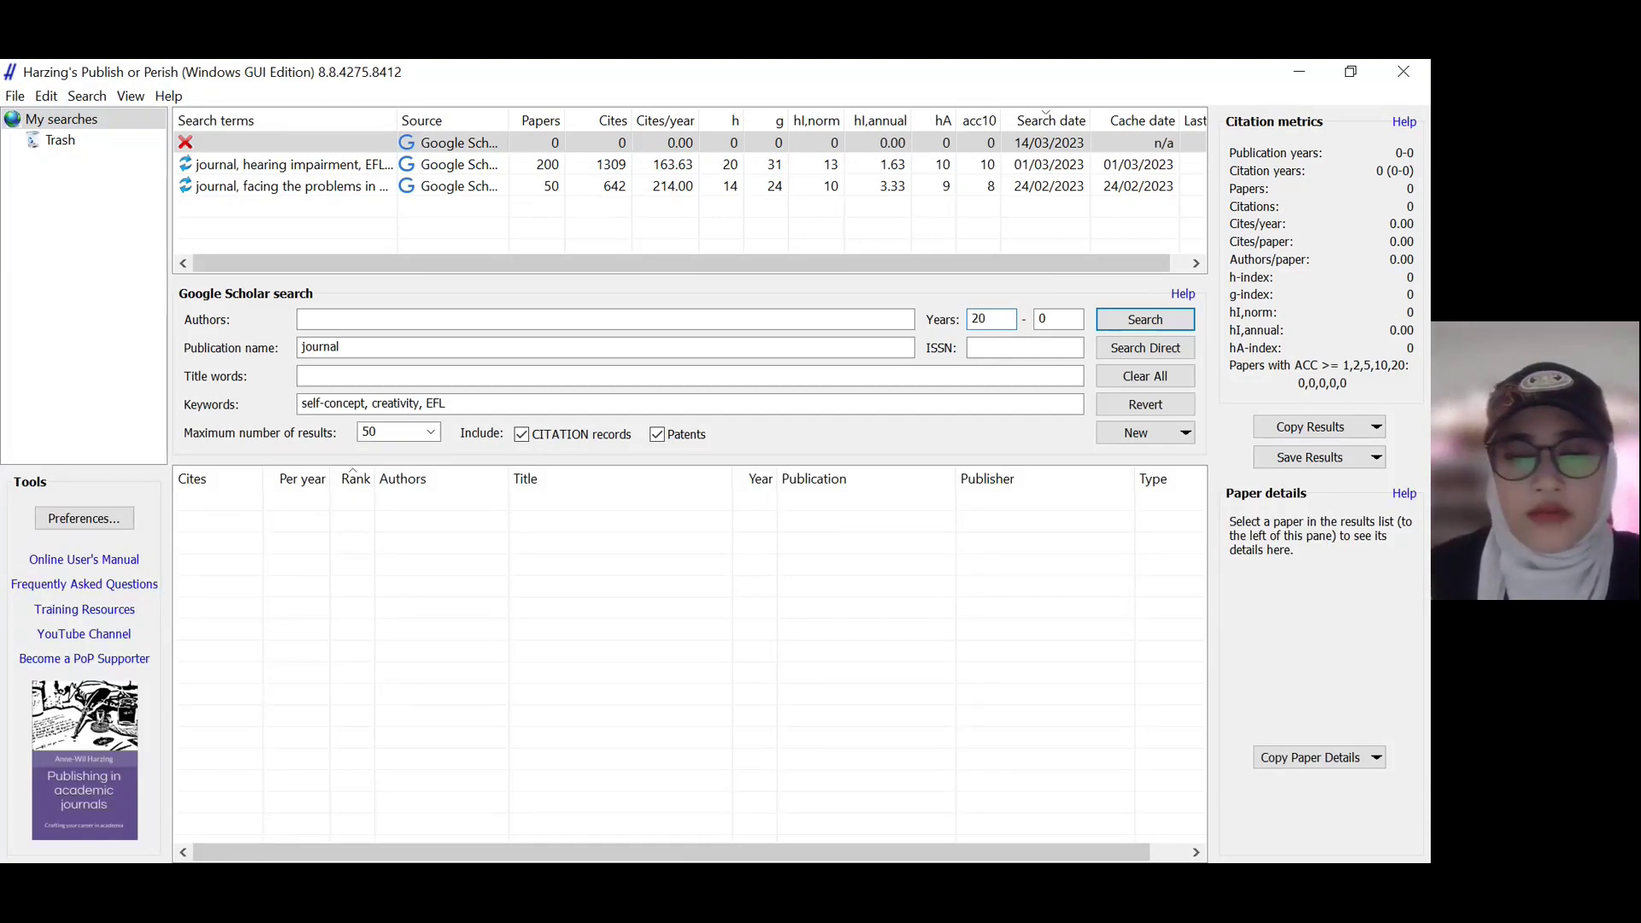
pyautogui.write('18')
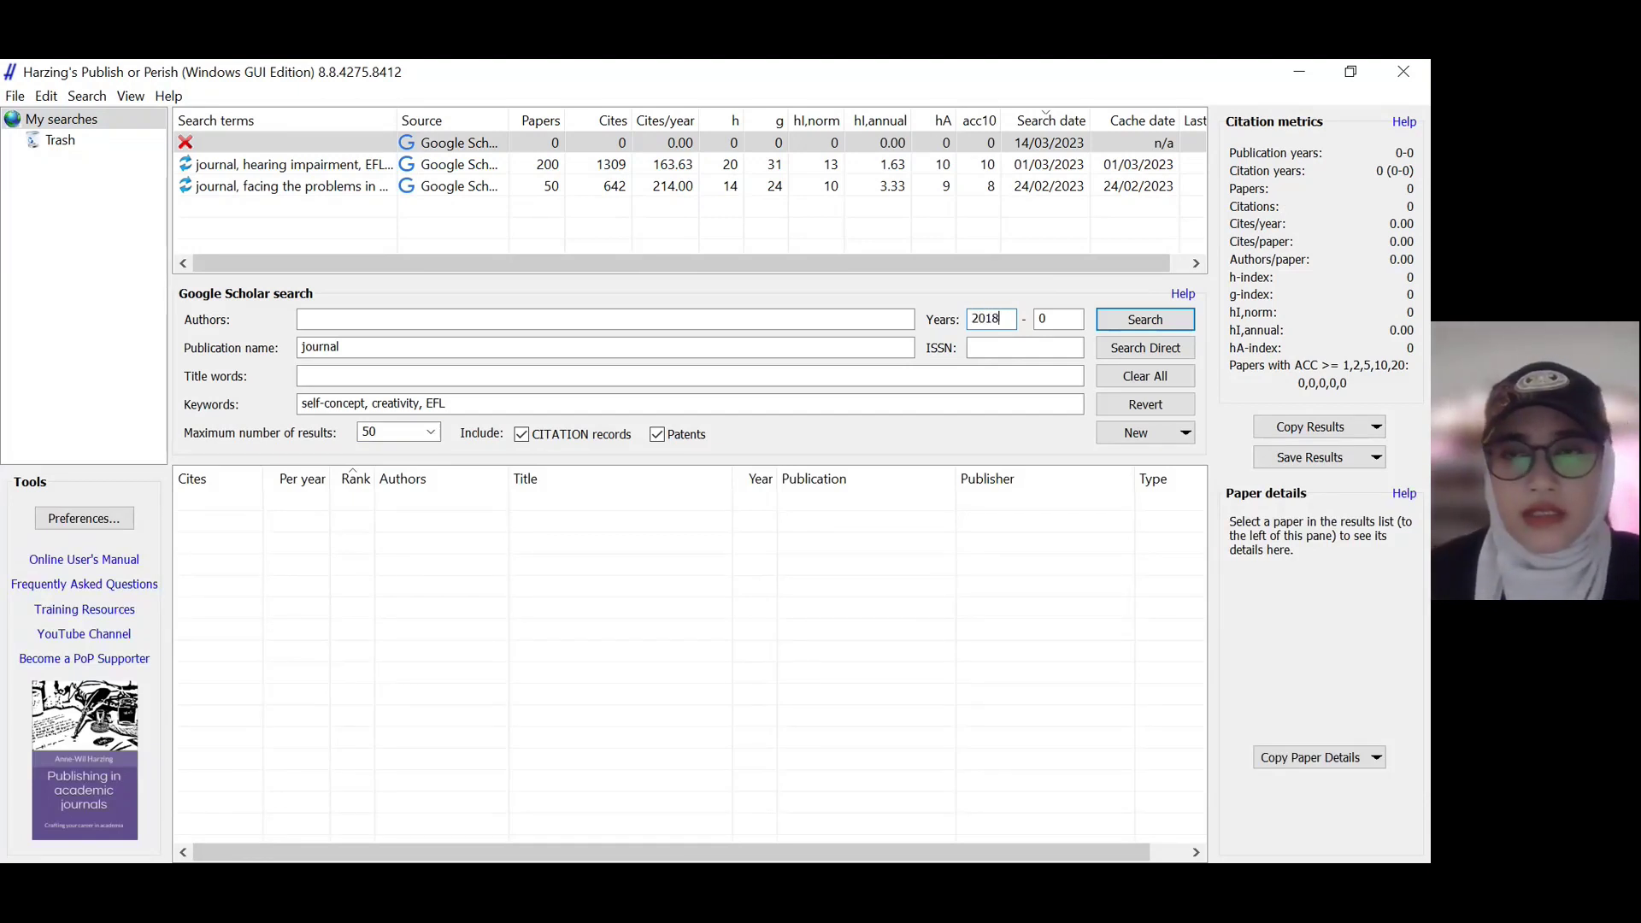
pyautogui.click(1038, 318)
pyautogui.press('BackSpace')
pyautogui.write('2')
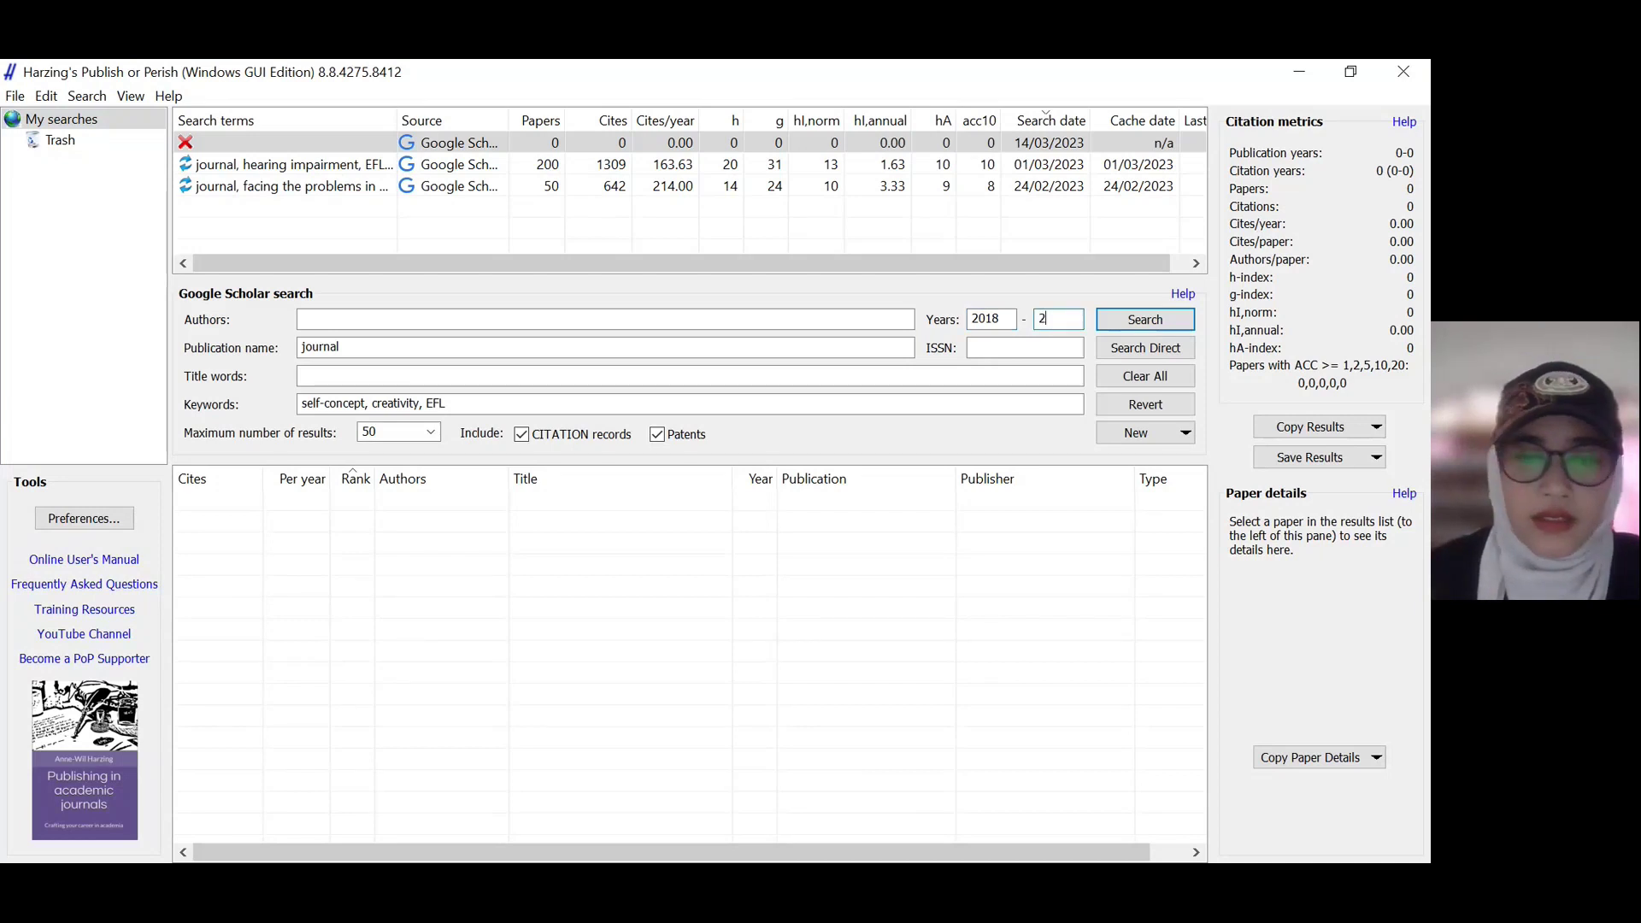
pyautogui.write('023')
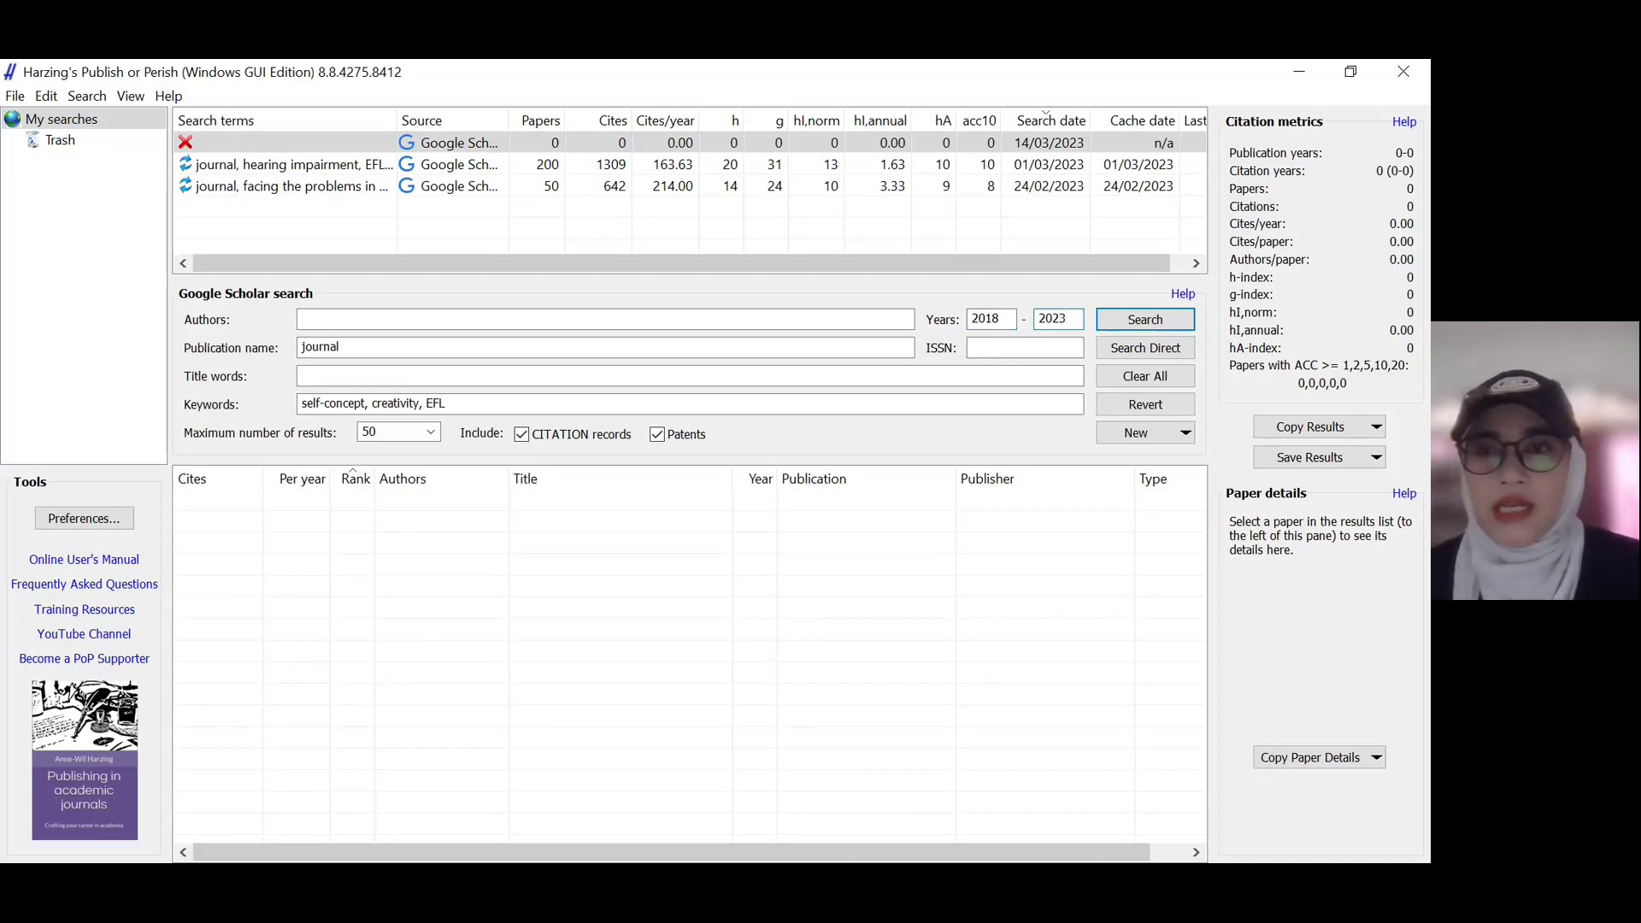
pyautogui.click(1166, 323)
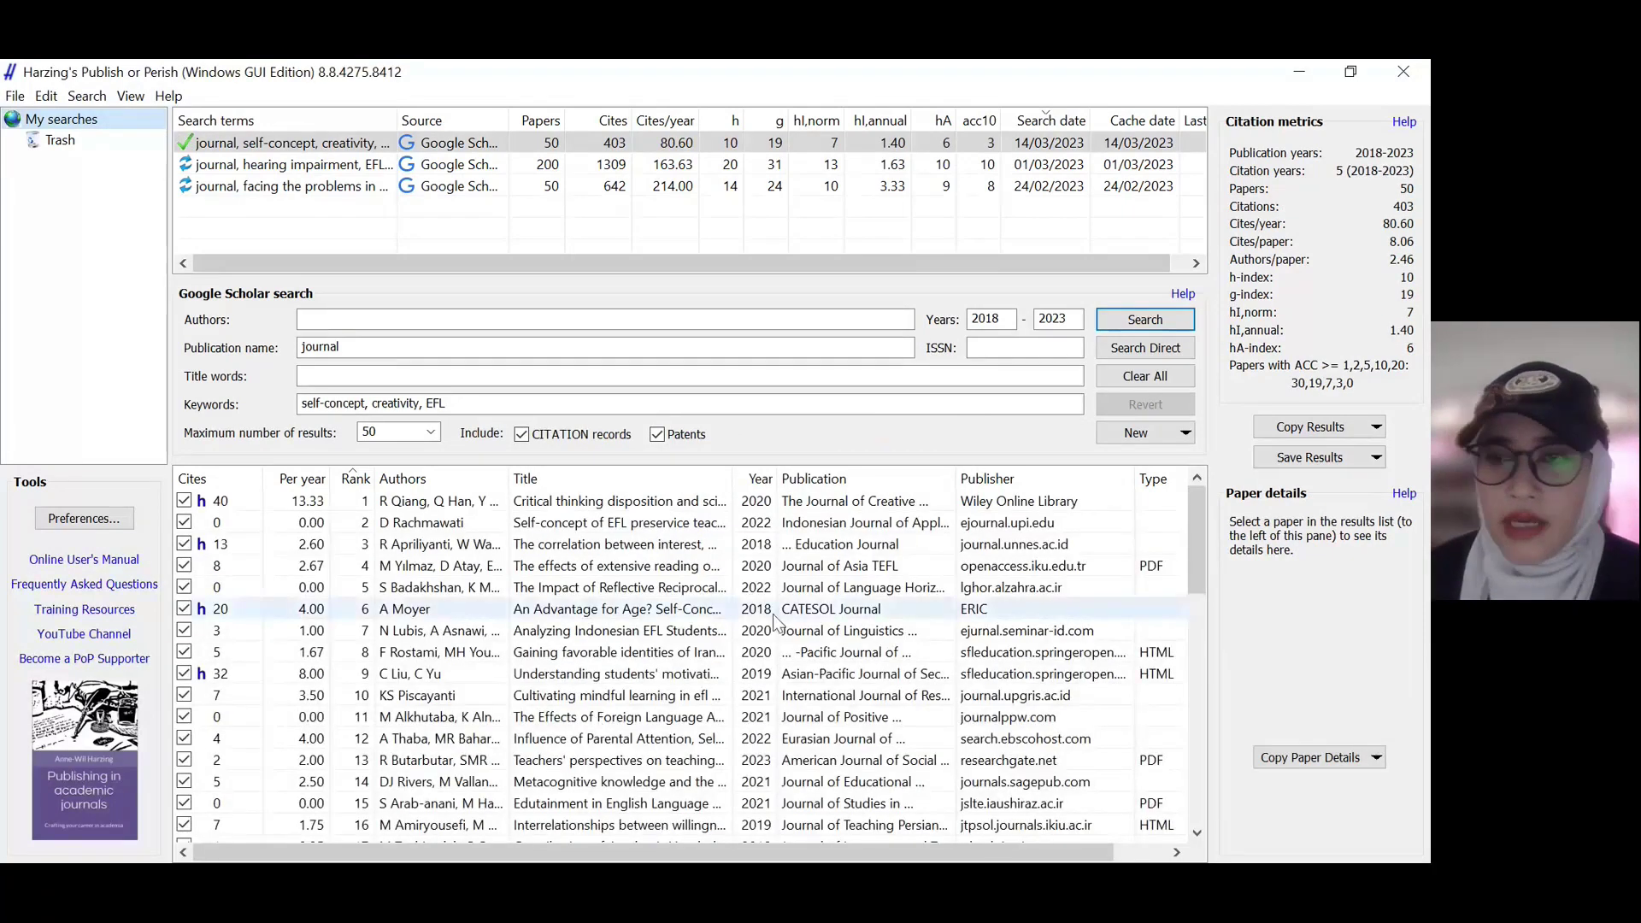
# Step: View the details of several papers in the results list, including the top-ranked one and the CATESOL Journal article
pyautogui.click(600, 502)
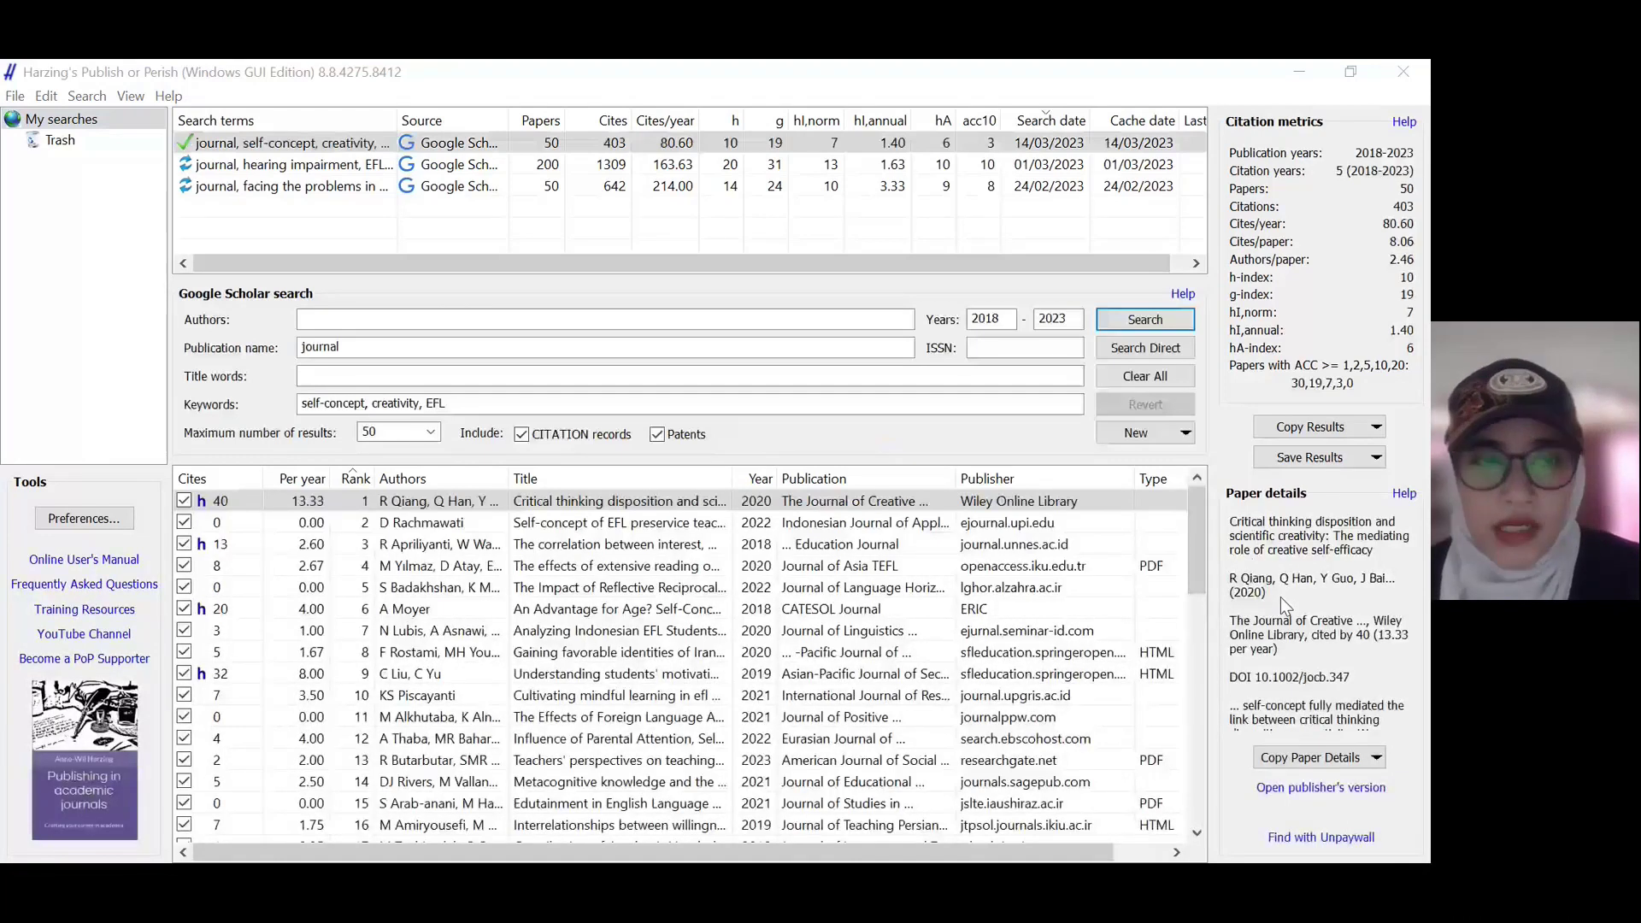
pyautogui.click(882, 529)
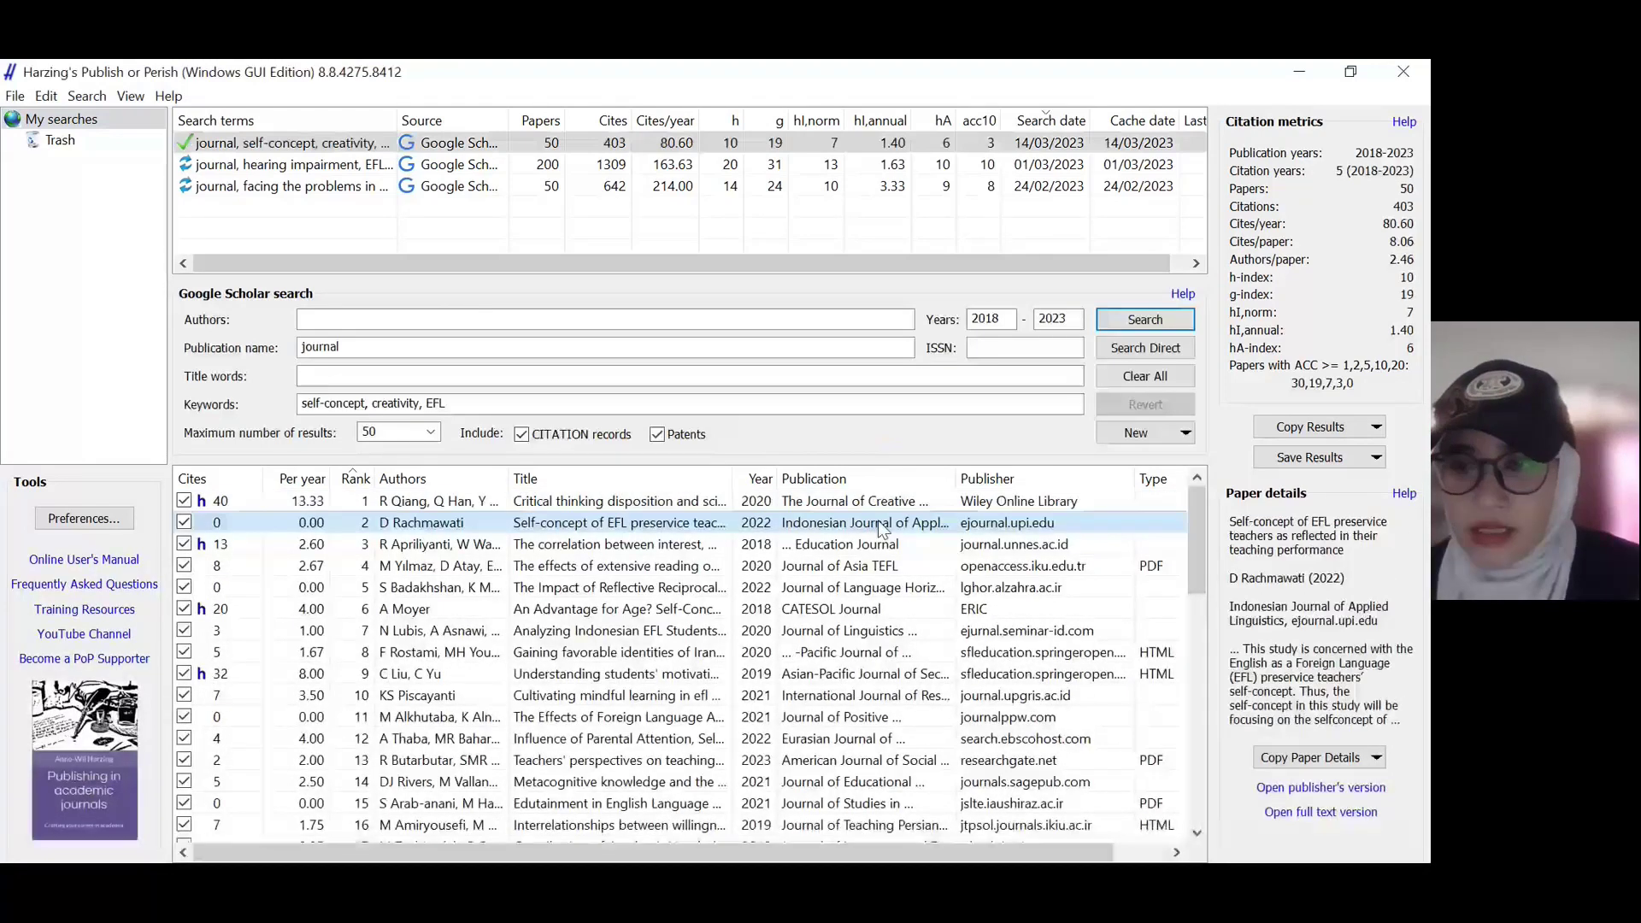
pyautogui.click(859, 566)
pyautogui.click(851, 608)
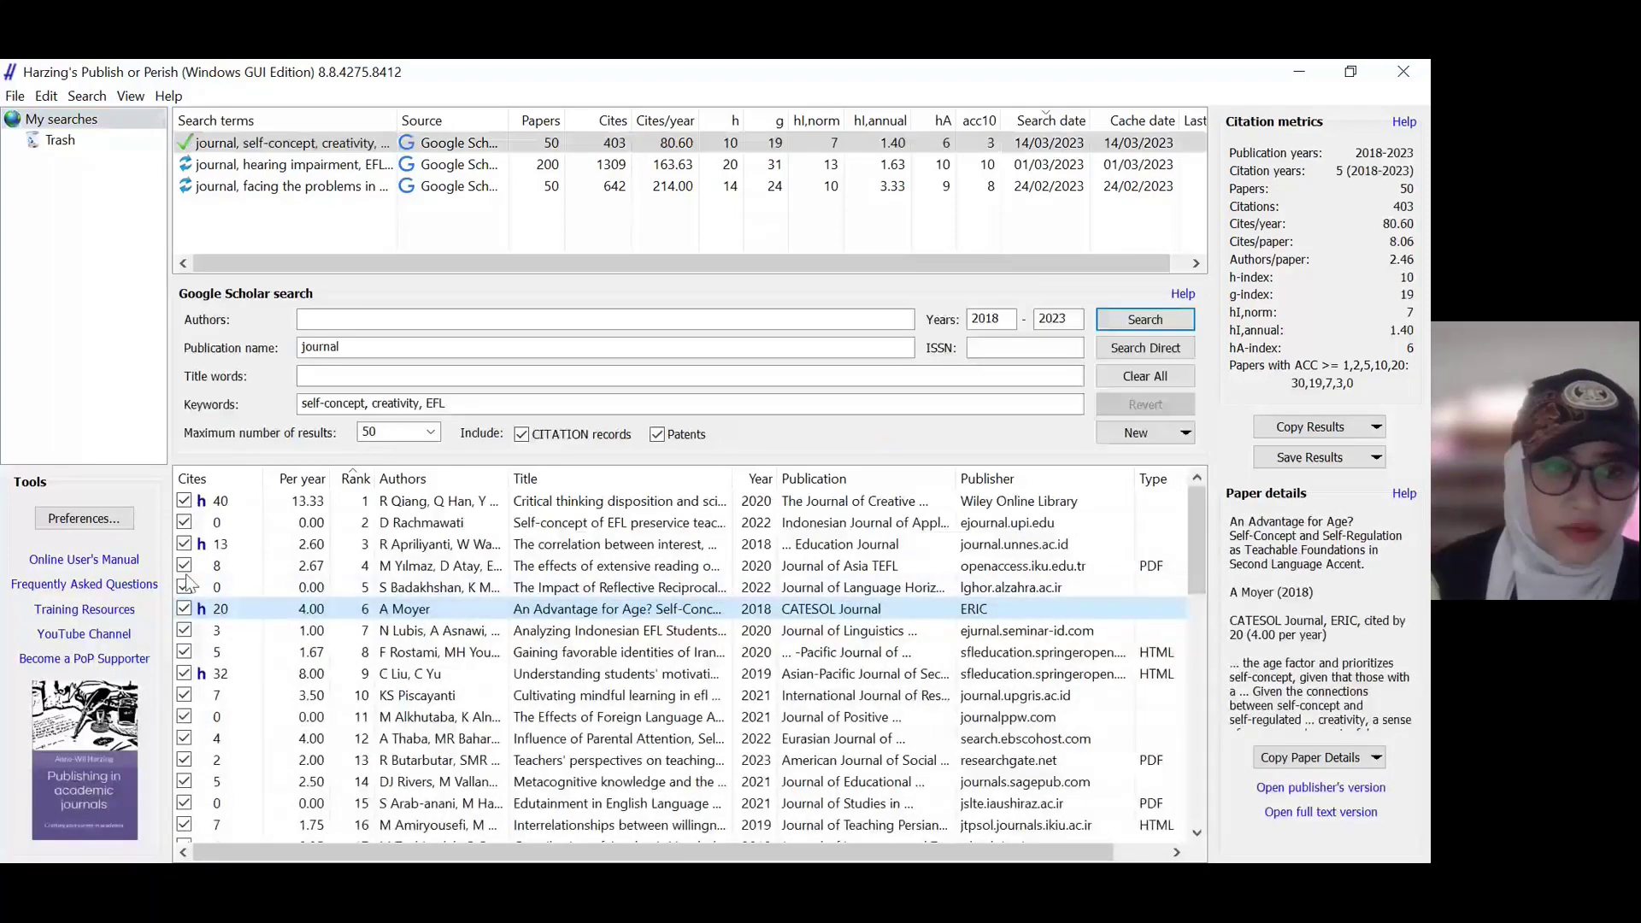
# Step: Try excluding individual papers ranked four to six, including the CATESOL Journal article, from the results and include them again
pyautogui.click(183, 609)
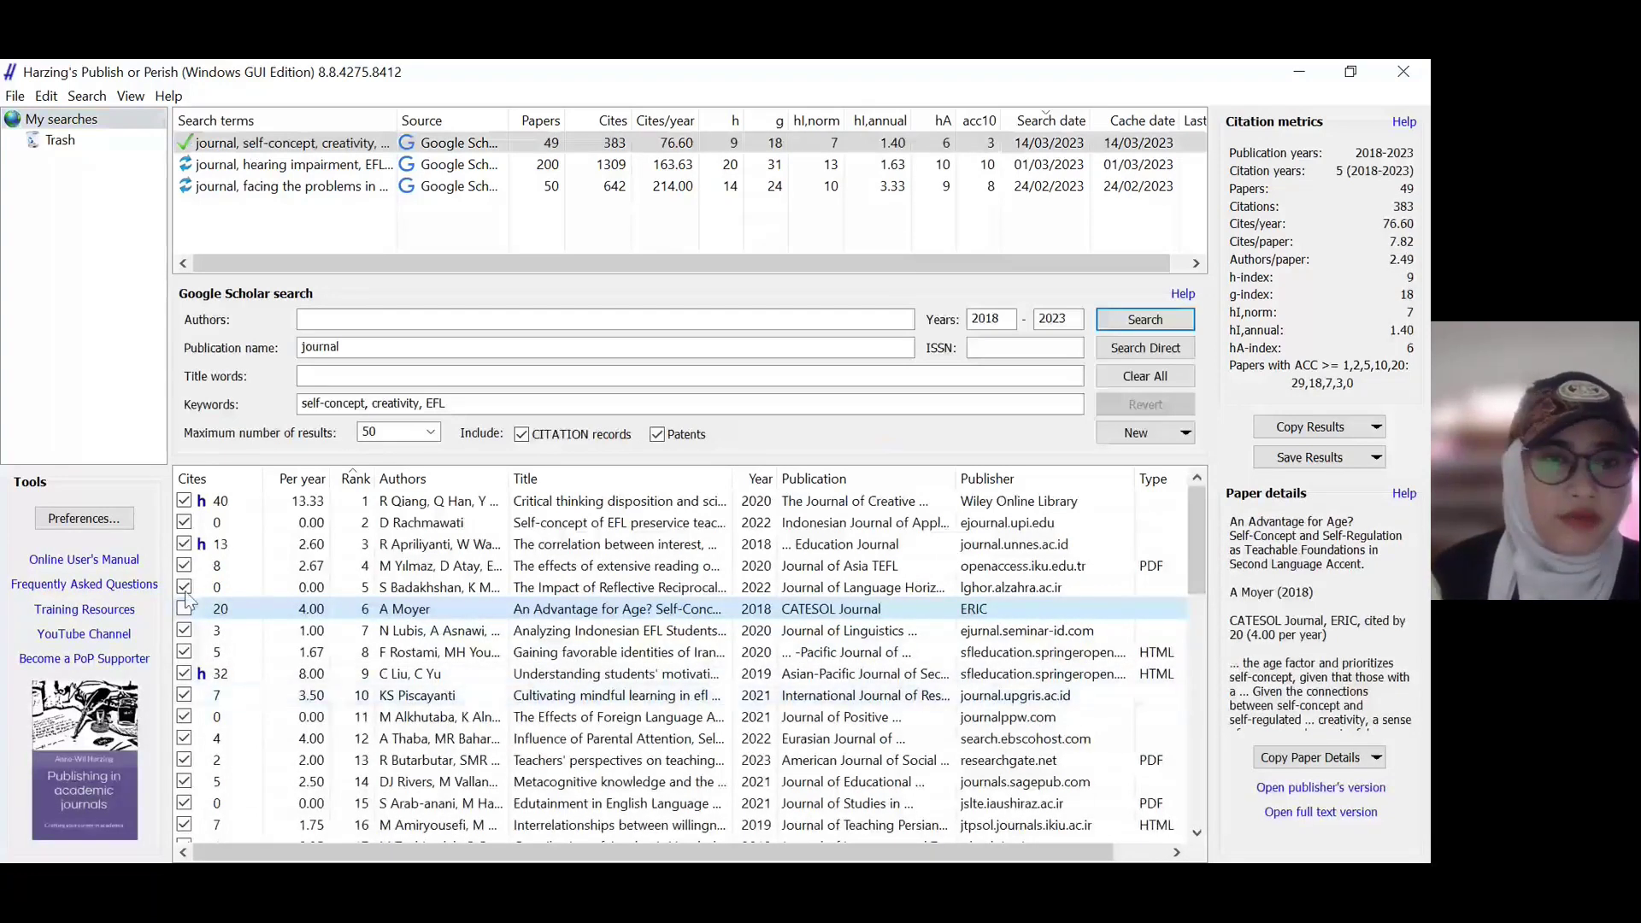
pyautogui.click(185, 588)
pyautogui.click(184, 567)
pyautogui.click(186, 567)
pyautogui.click(185, 588)
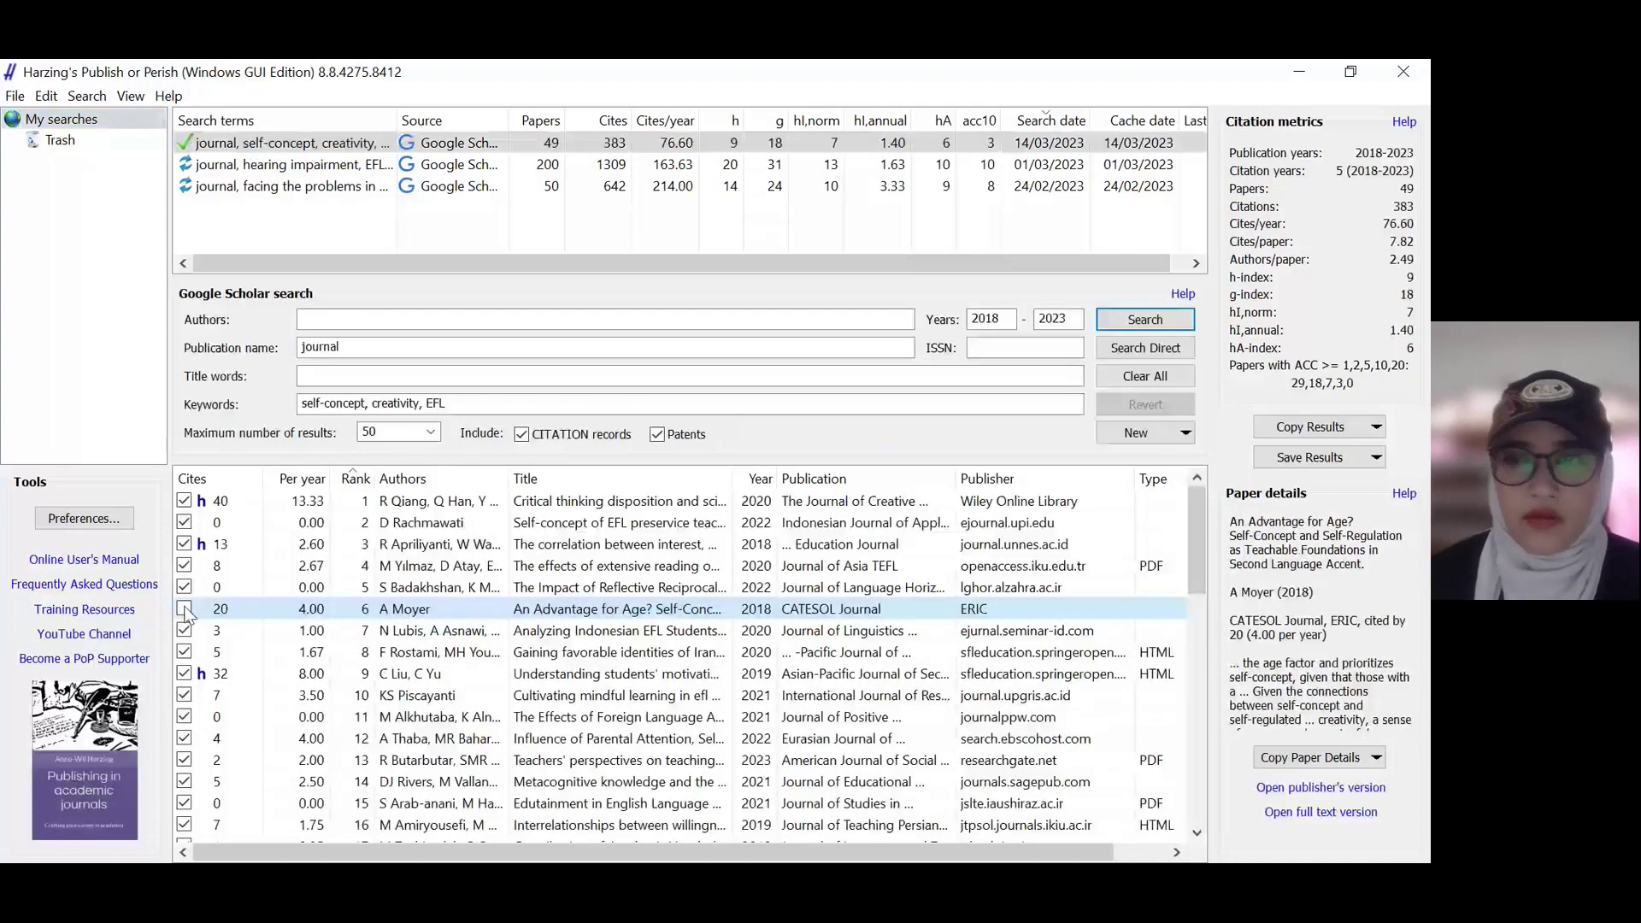
pyautogui.click(184, 609)
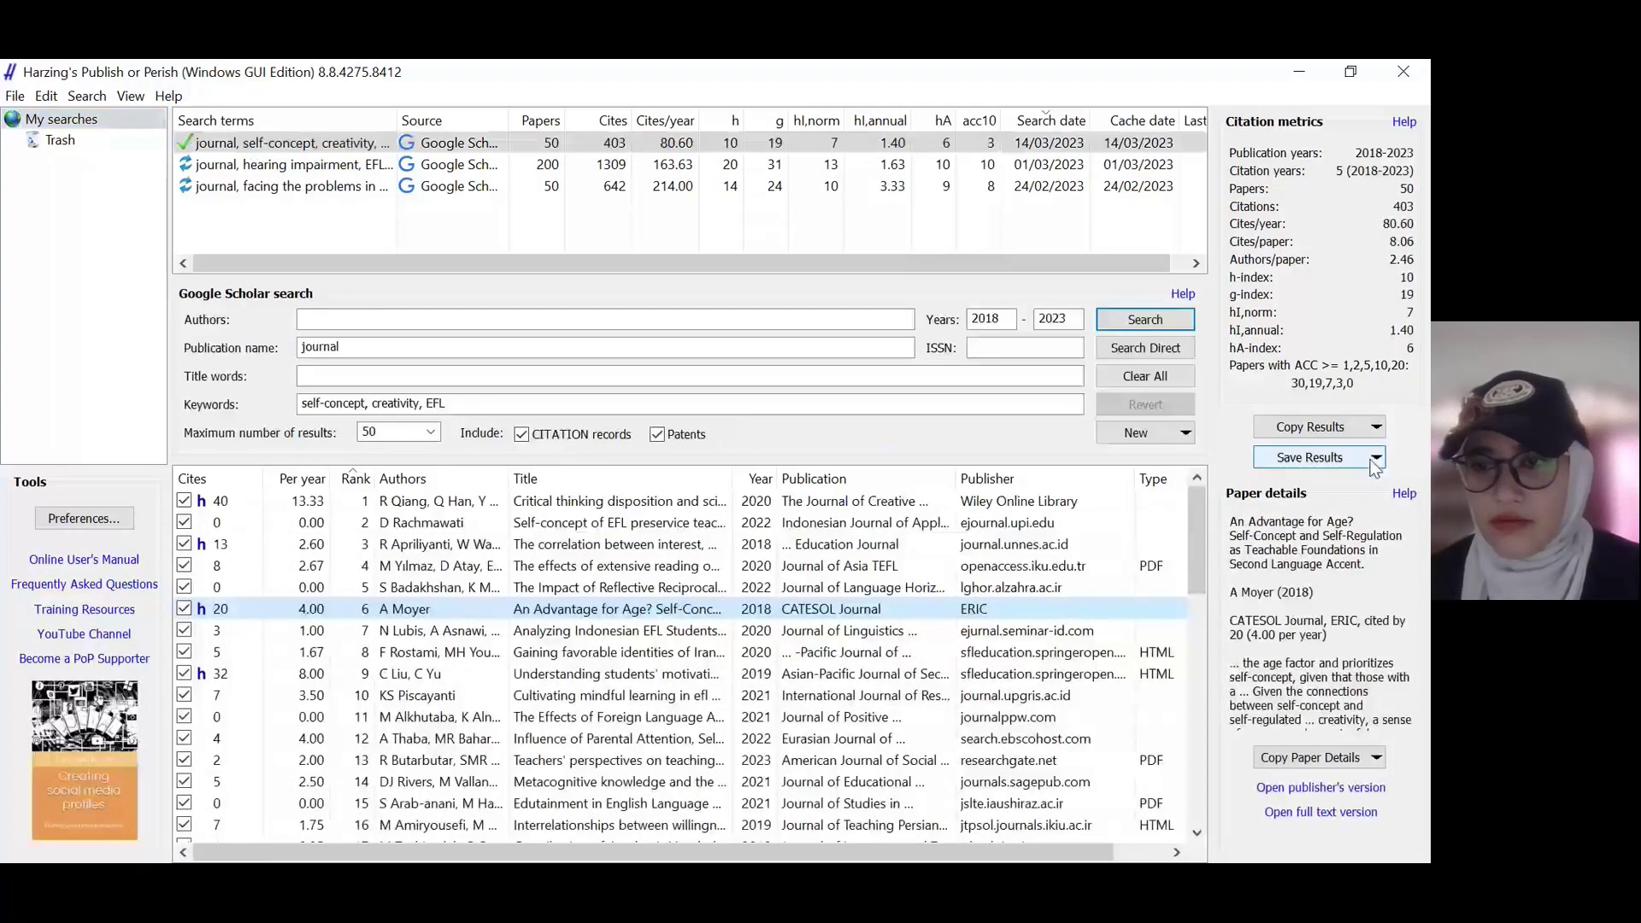
# Step: Save the search results as a BibTeX file named "PoPCites_SC_Creativity" in the folder "03_EFL Self Concept_Narratives"
pyautogui.click(1376, 459)
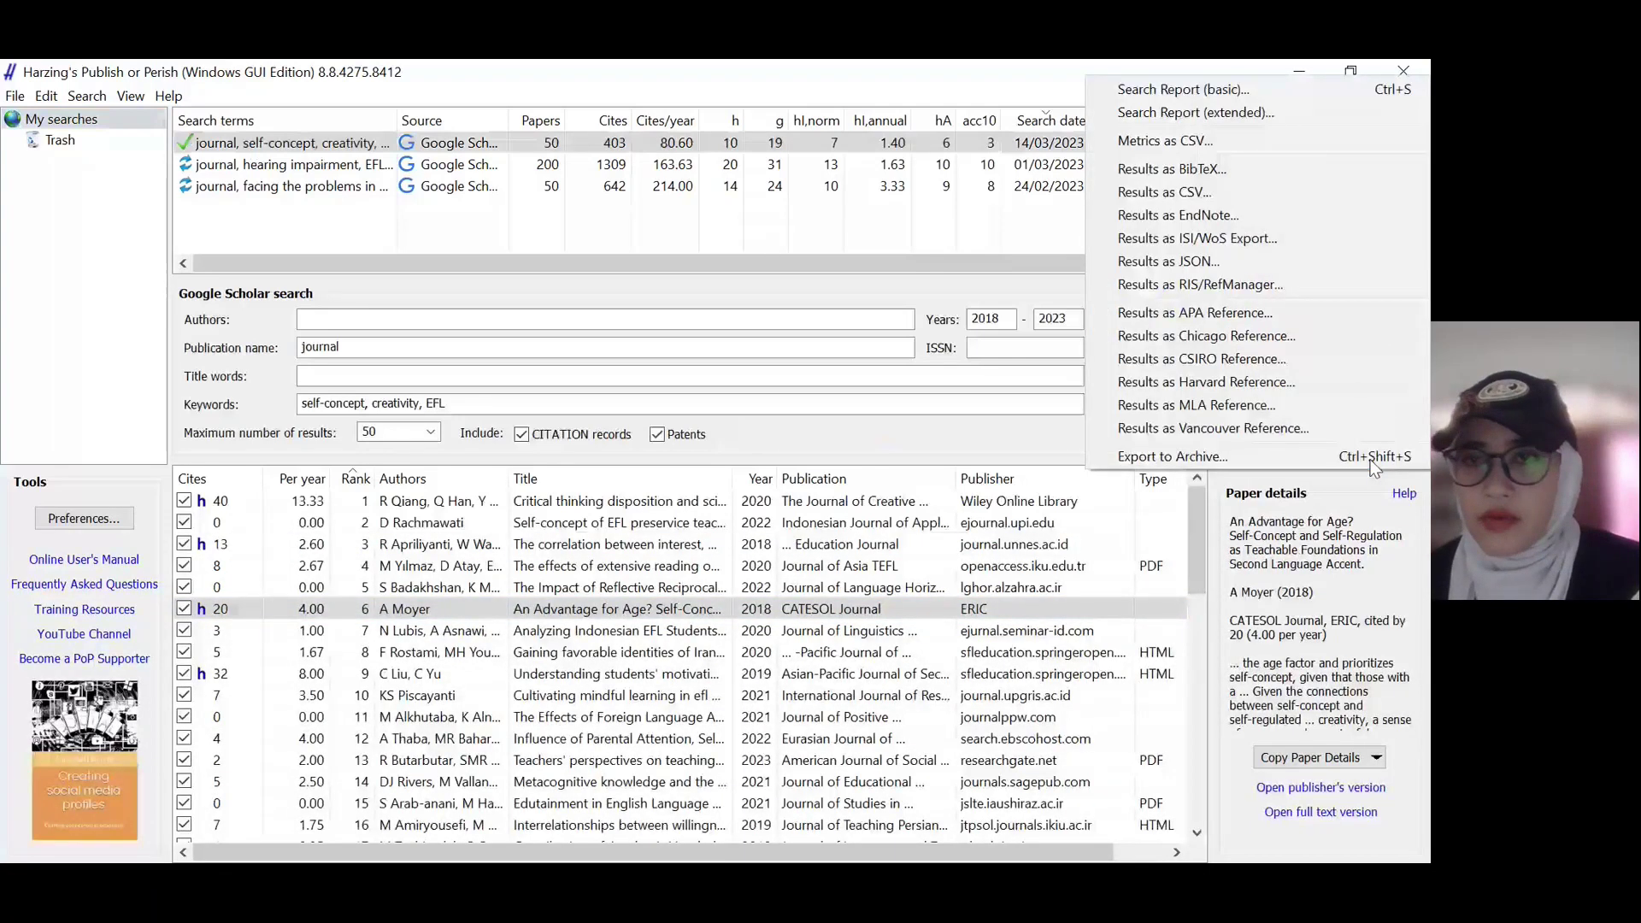
pyautogui.click(1266, 168)
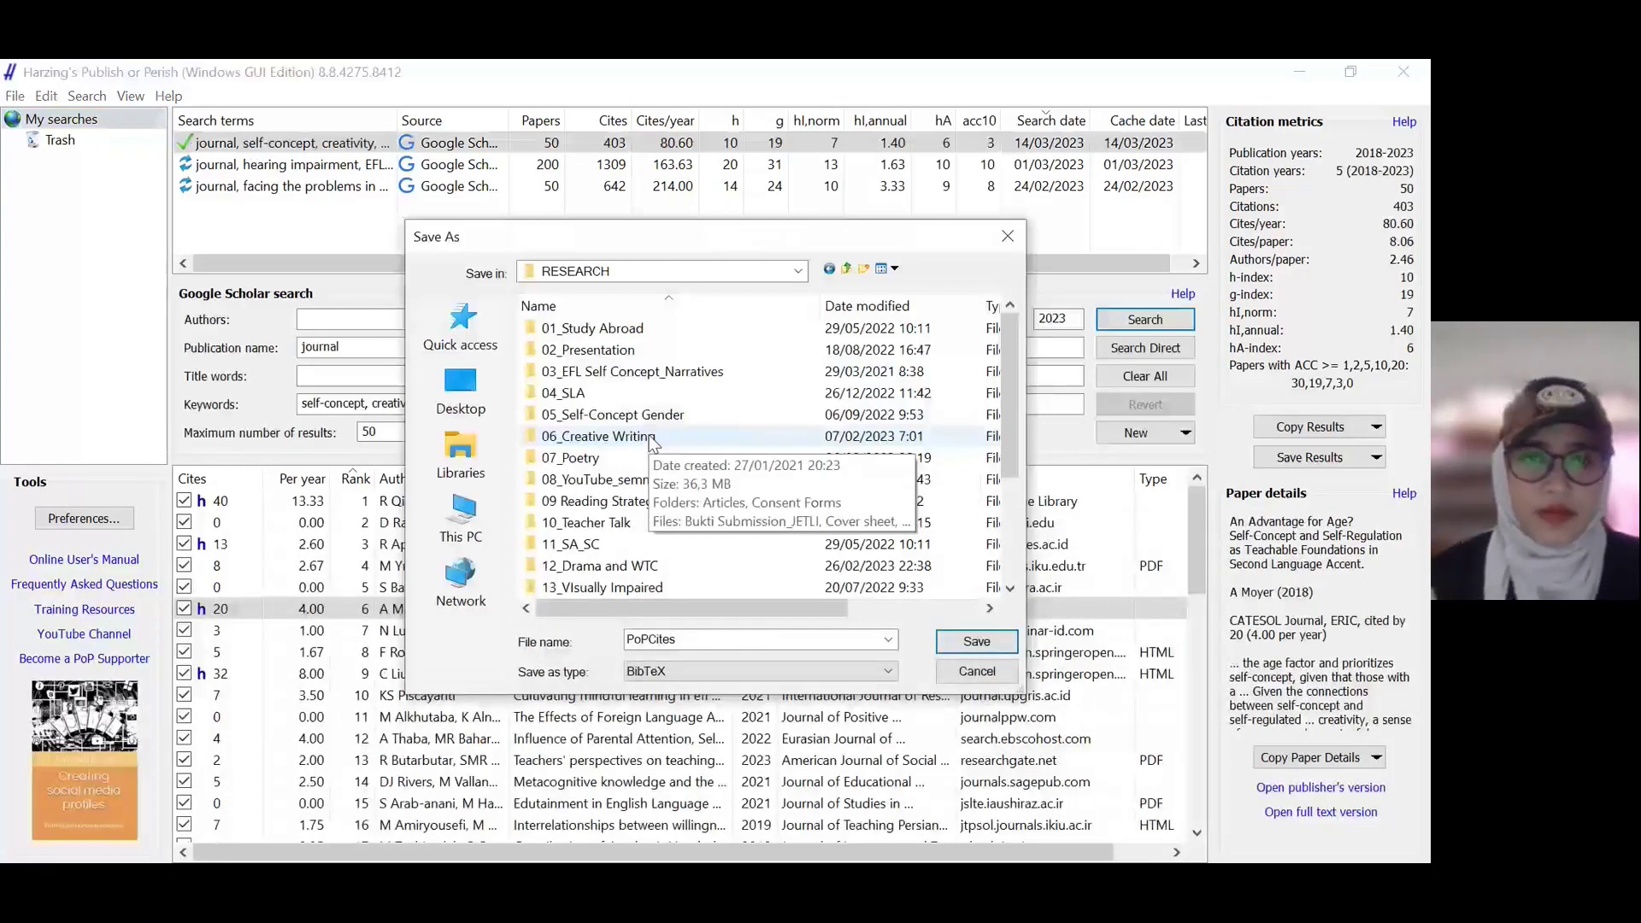
pyautogui.doubleClick(646, 373)
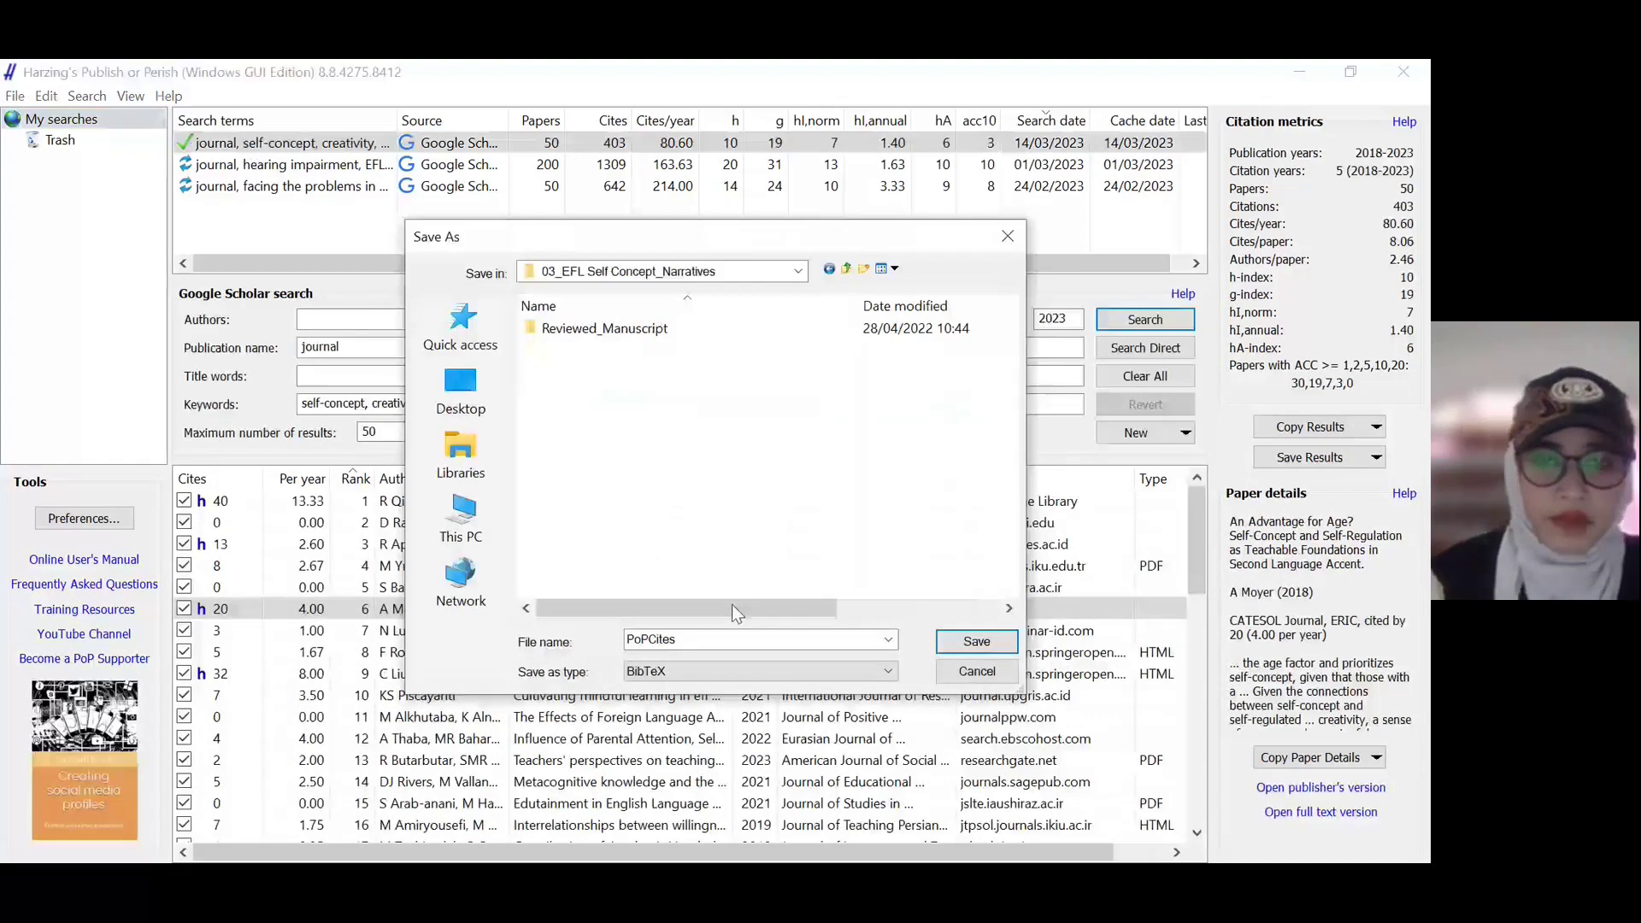
pyautogui.click(707, 639)
pyautogui.click(707, 640)
pyautogui.write('_')
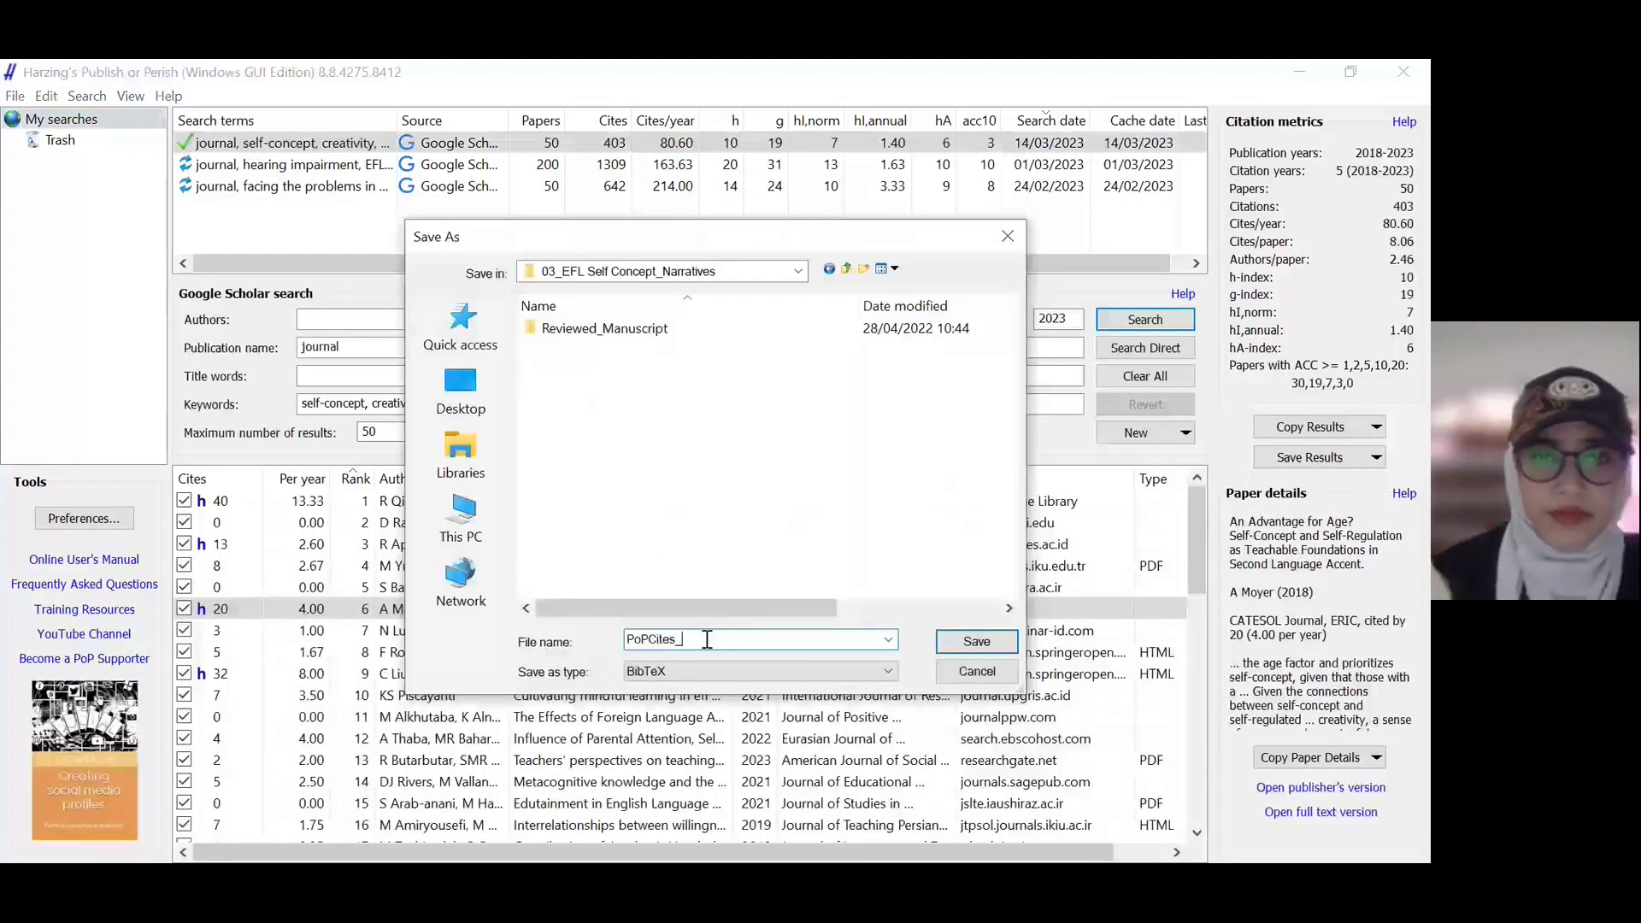
pyautogui.write('SC_')
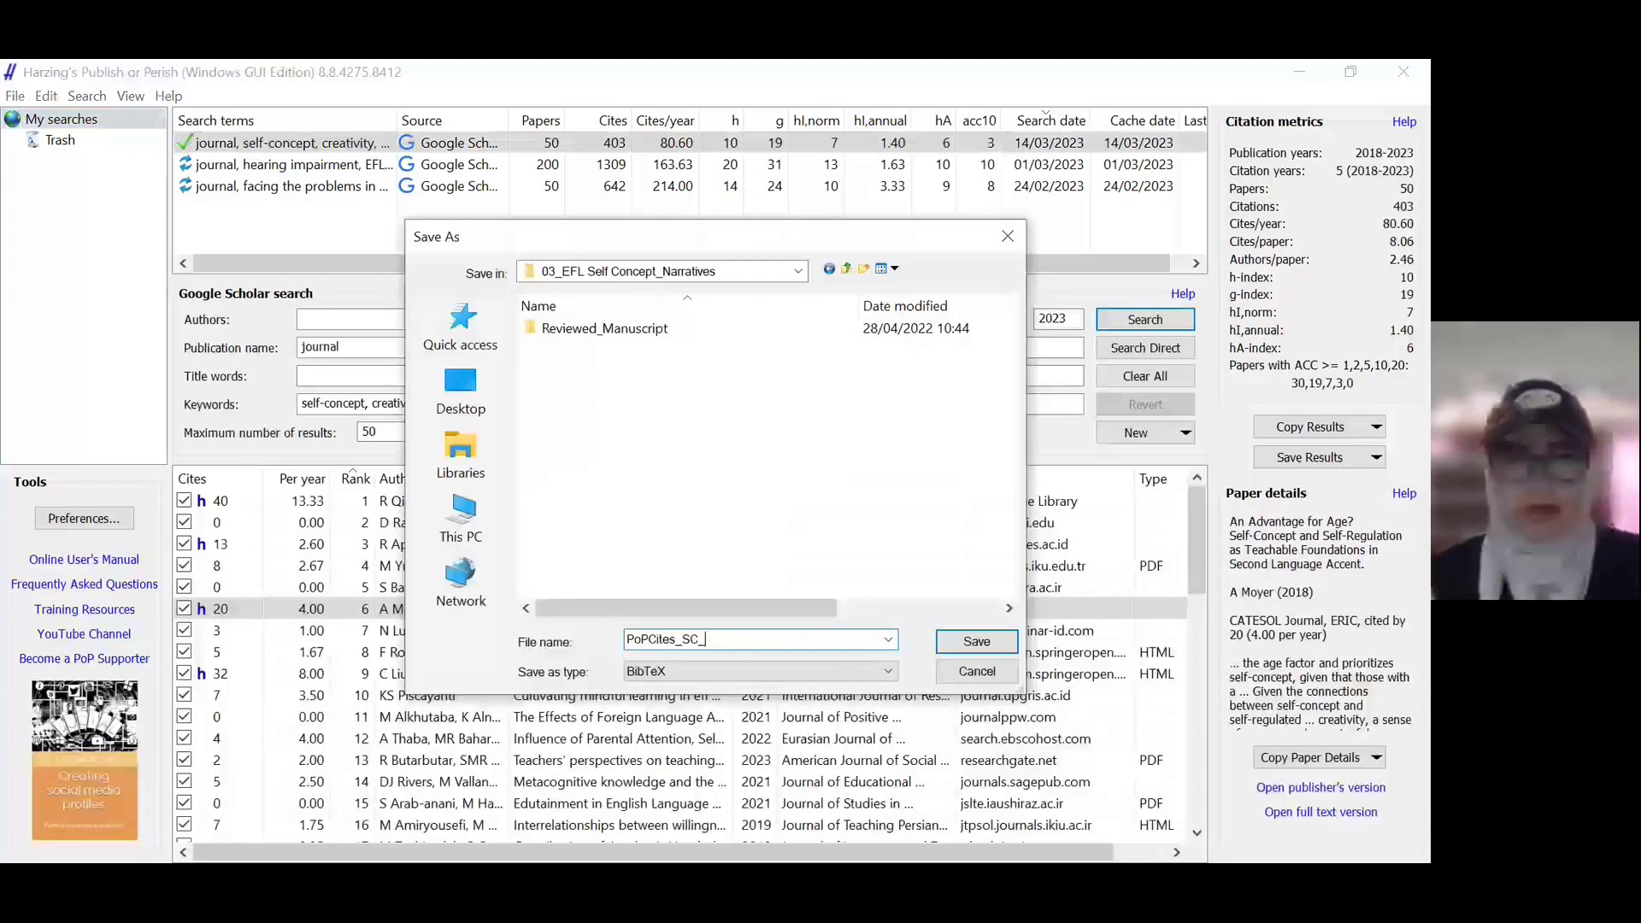
pyautogui.write('Creativity')
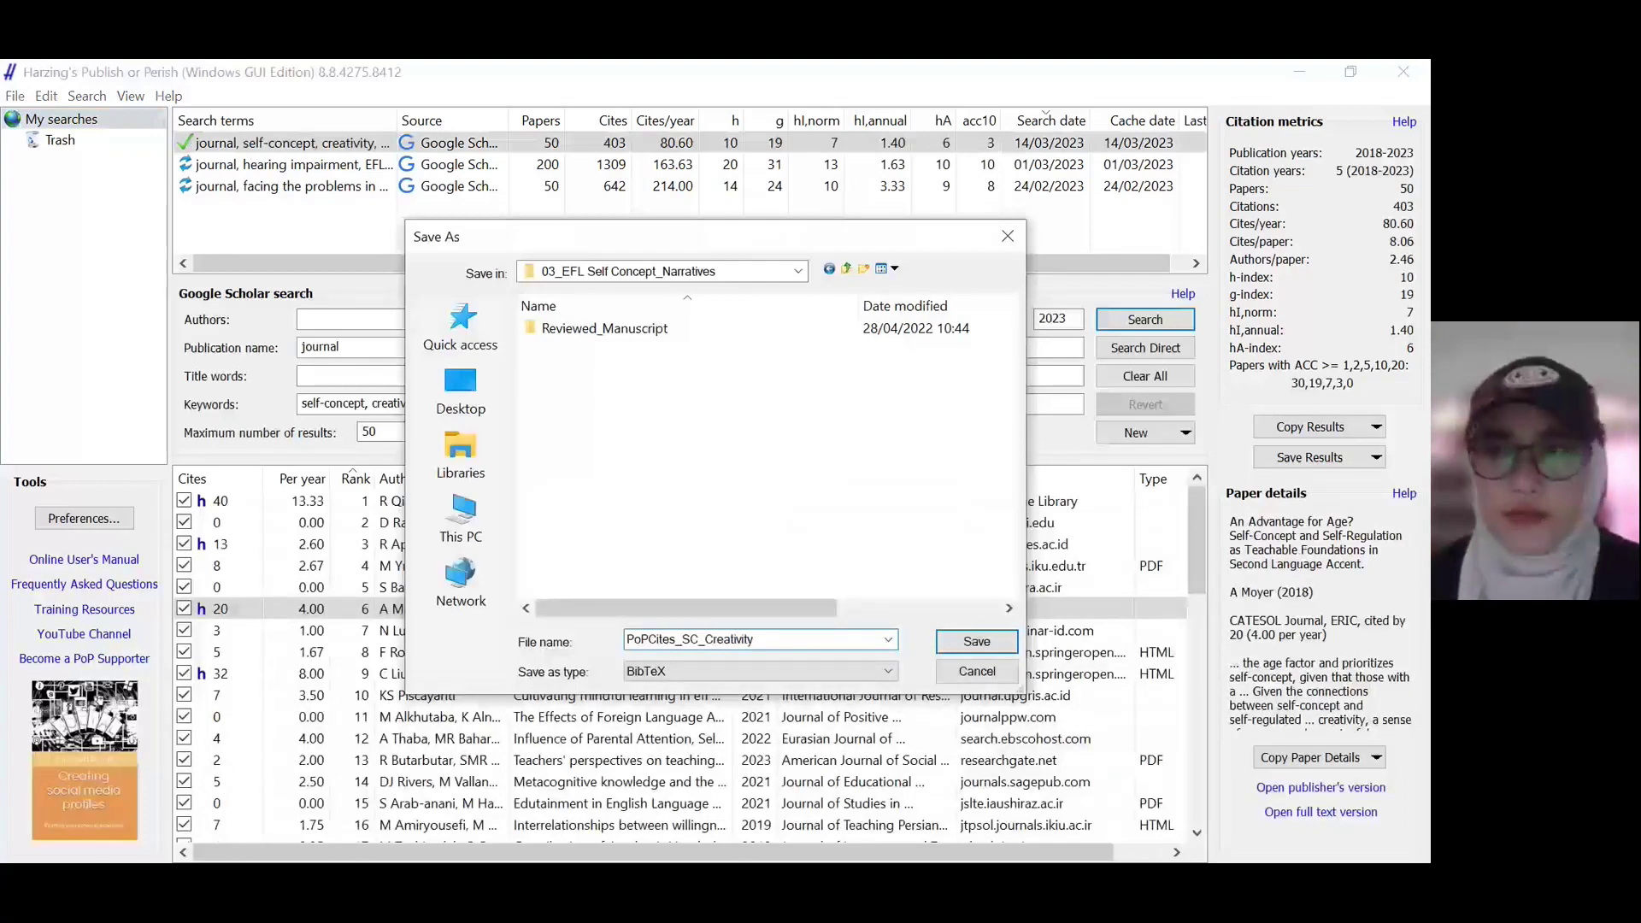
pyautogui.click(972, 647)
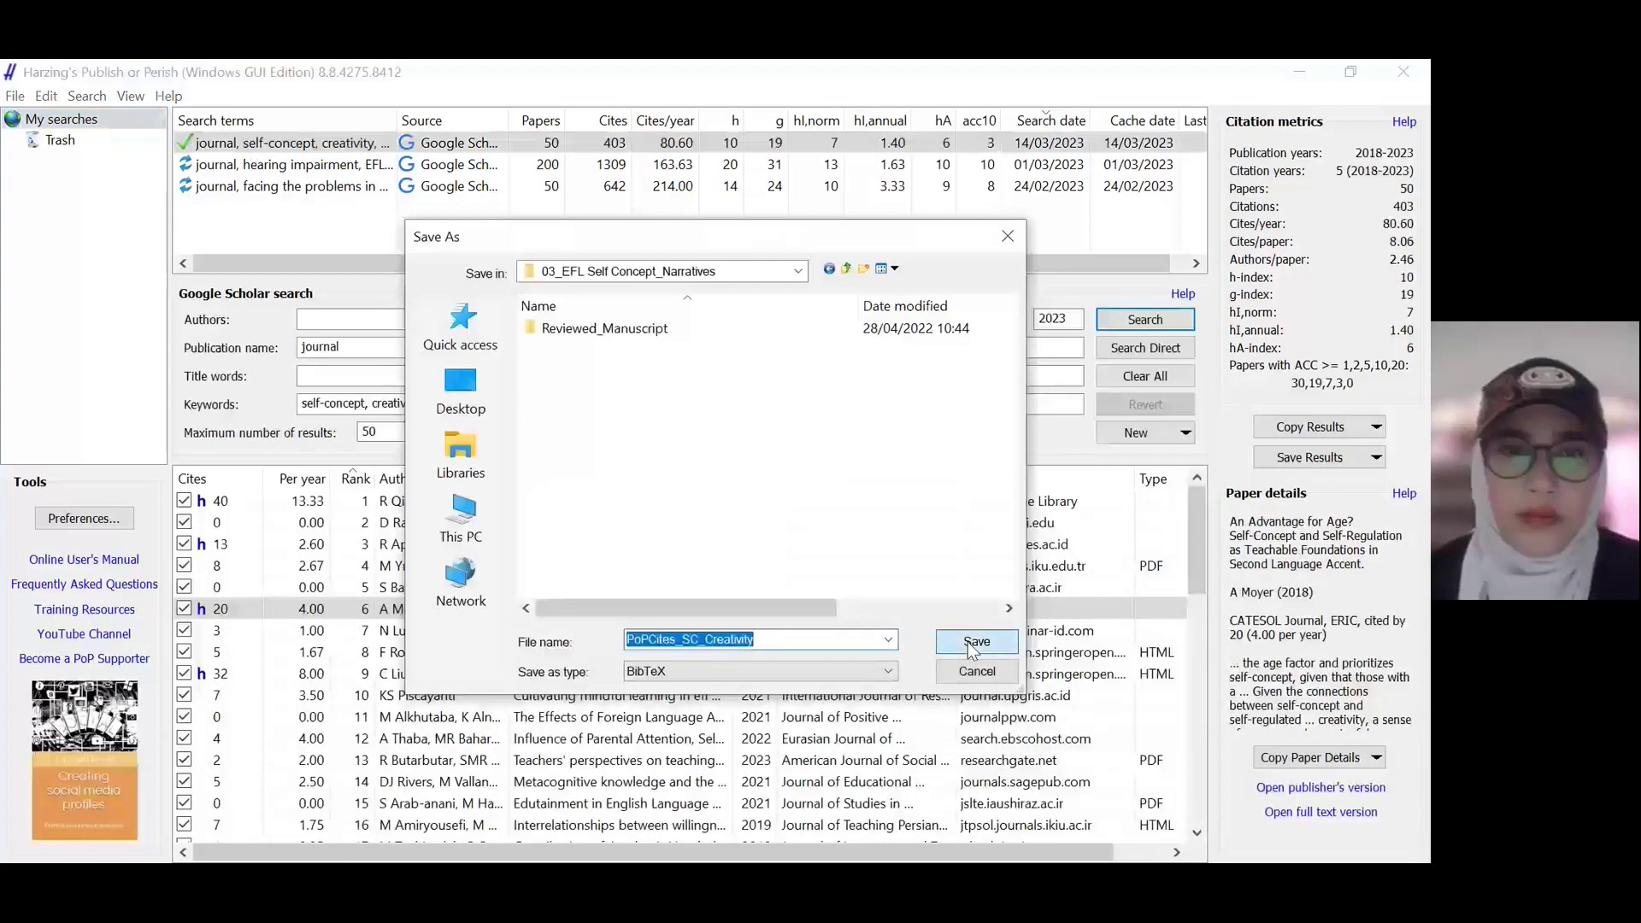
# Step: Switch to Mendeley Desktop and close its citation styles dialog
pyautogui.click(1299, 70)
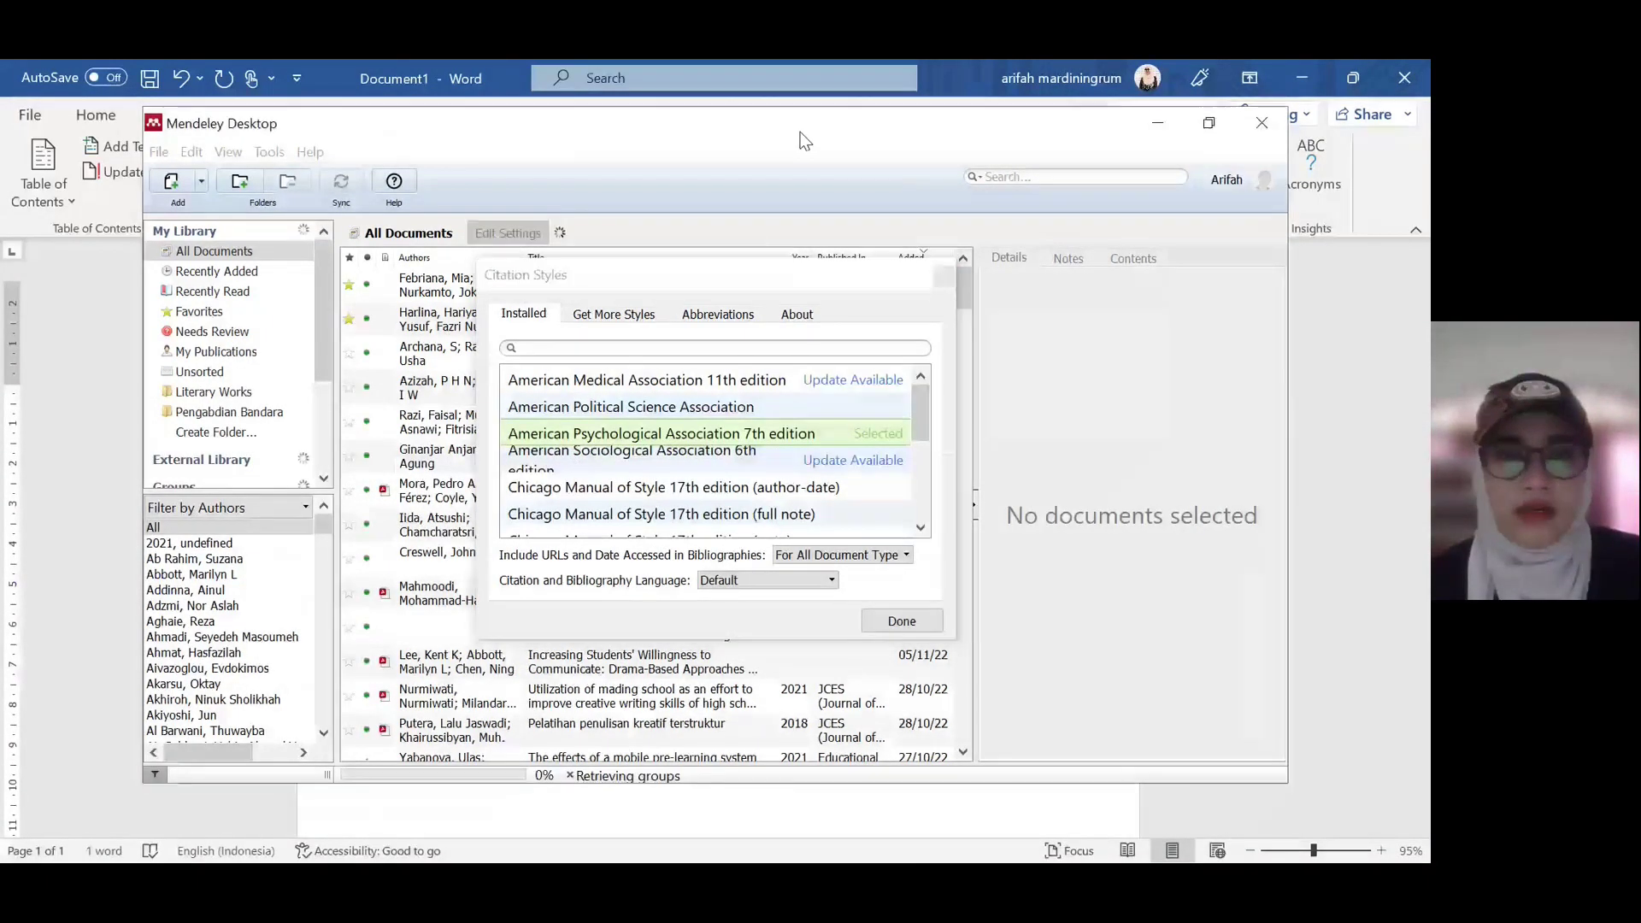
pyautogui.moveTo(803, 141); pyautogui.dragTo(691, 123)
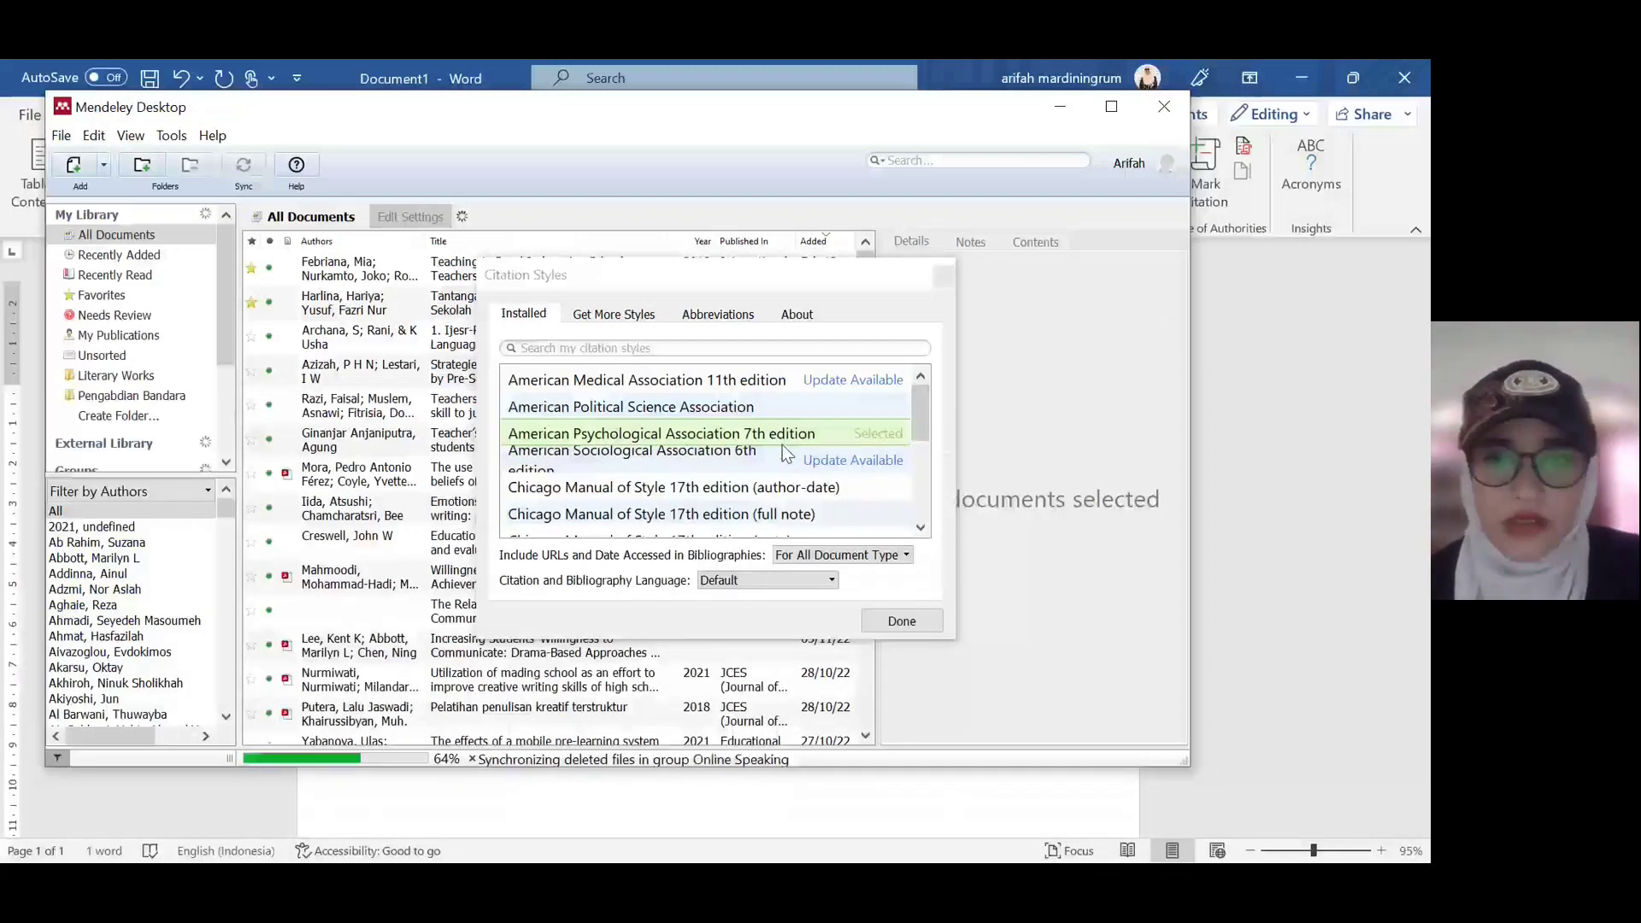
pyautogui.click(901, 622)
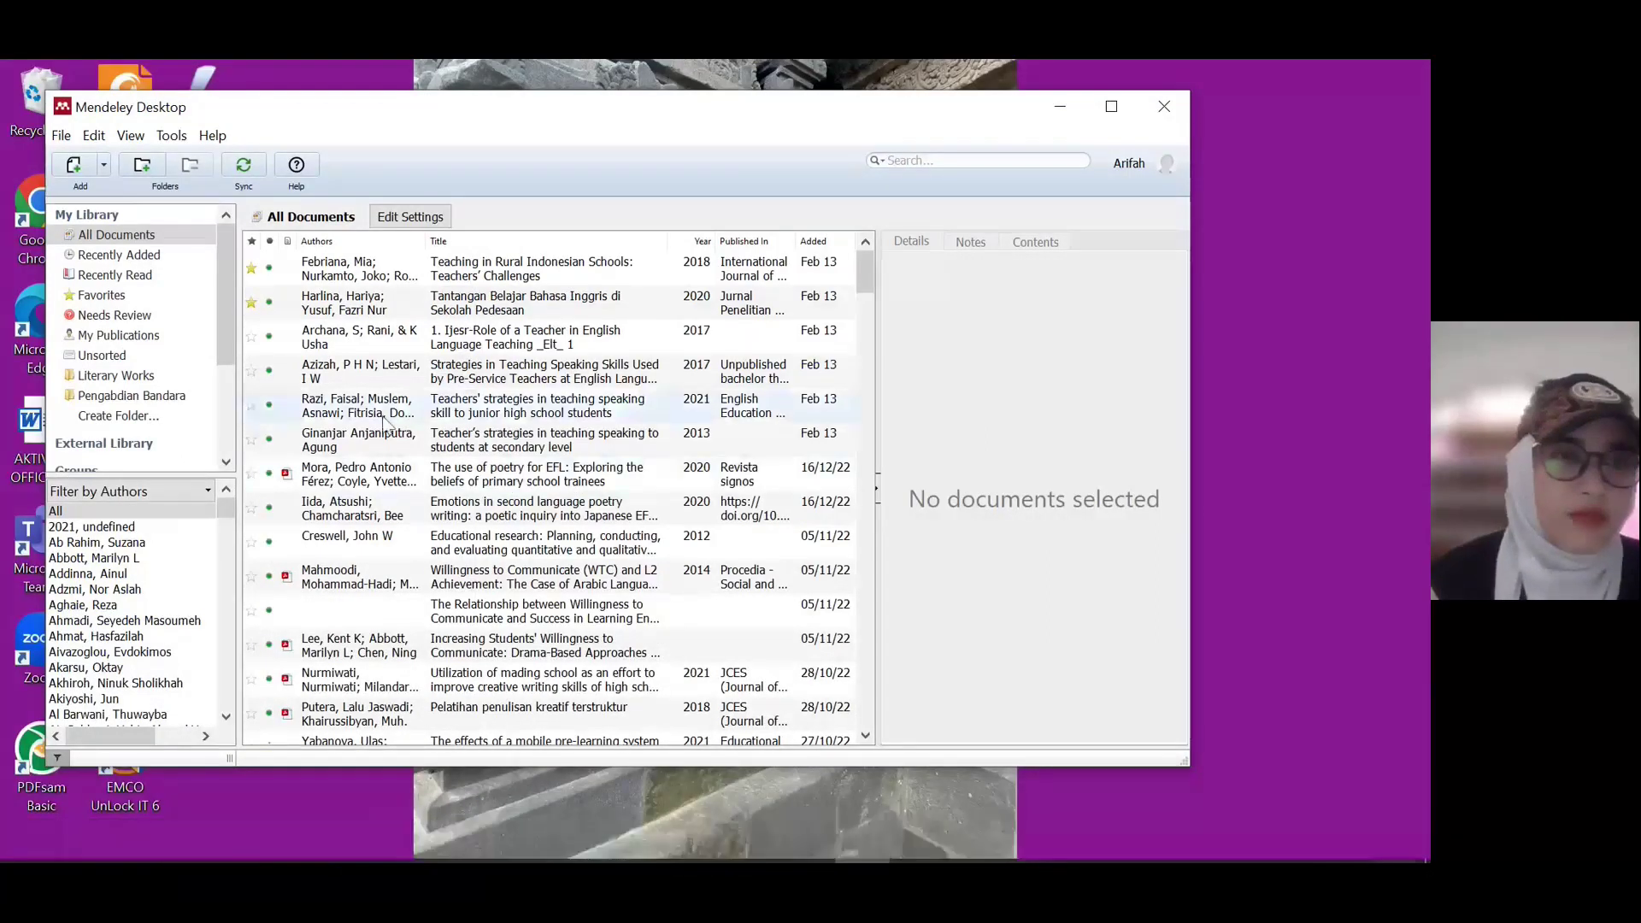
# Step: Create a new library folder named "Self-Concept and Creativity" under My Library
pyautogui.moveTo(228, 319); pyautogui.dragTo(228, 397)
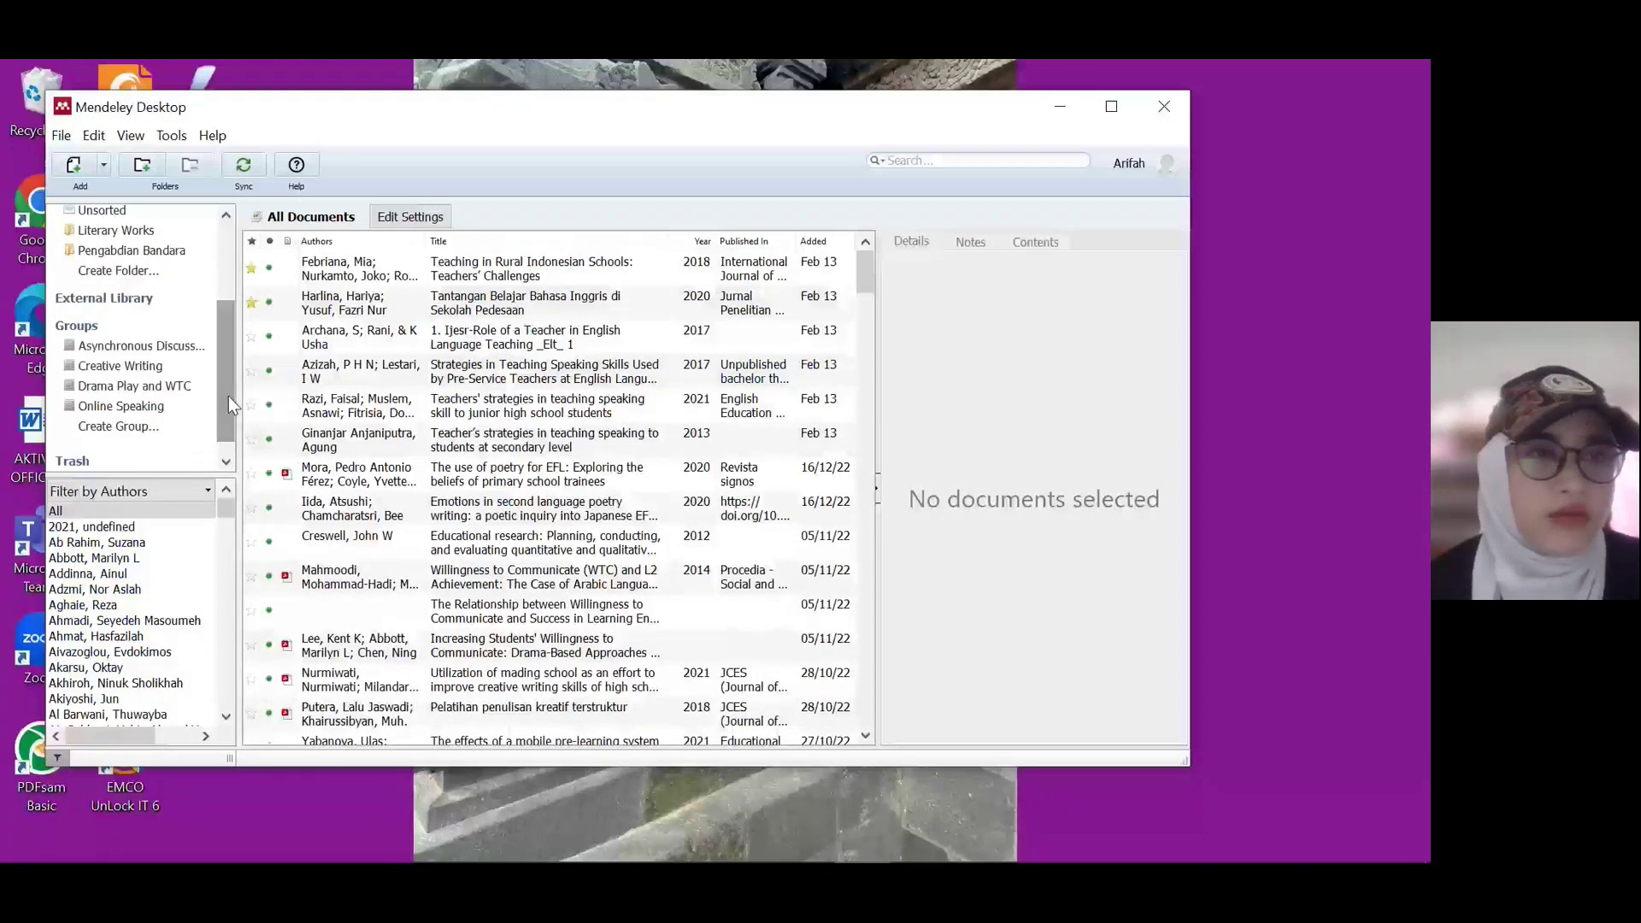
pyautogui.moveTo(228, 397); pyautogui.dragTo(228, 364)
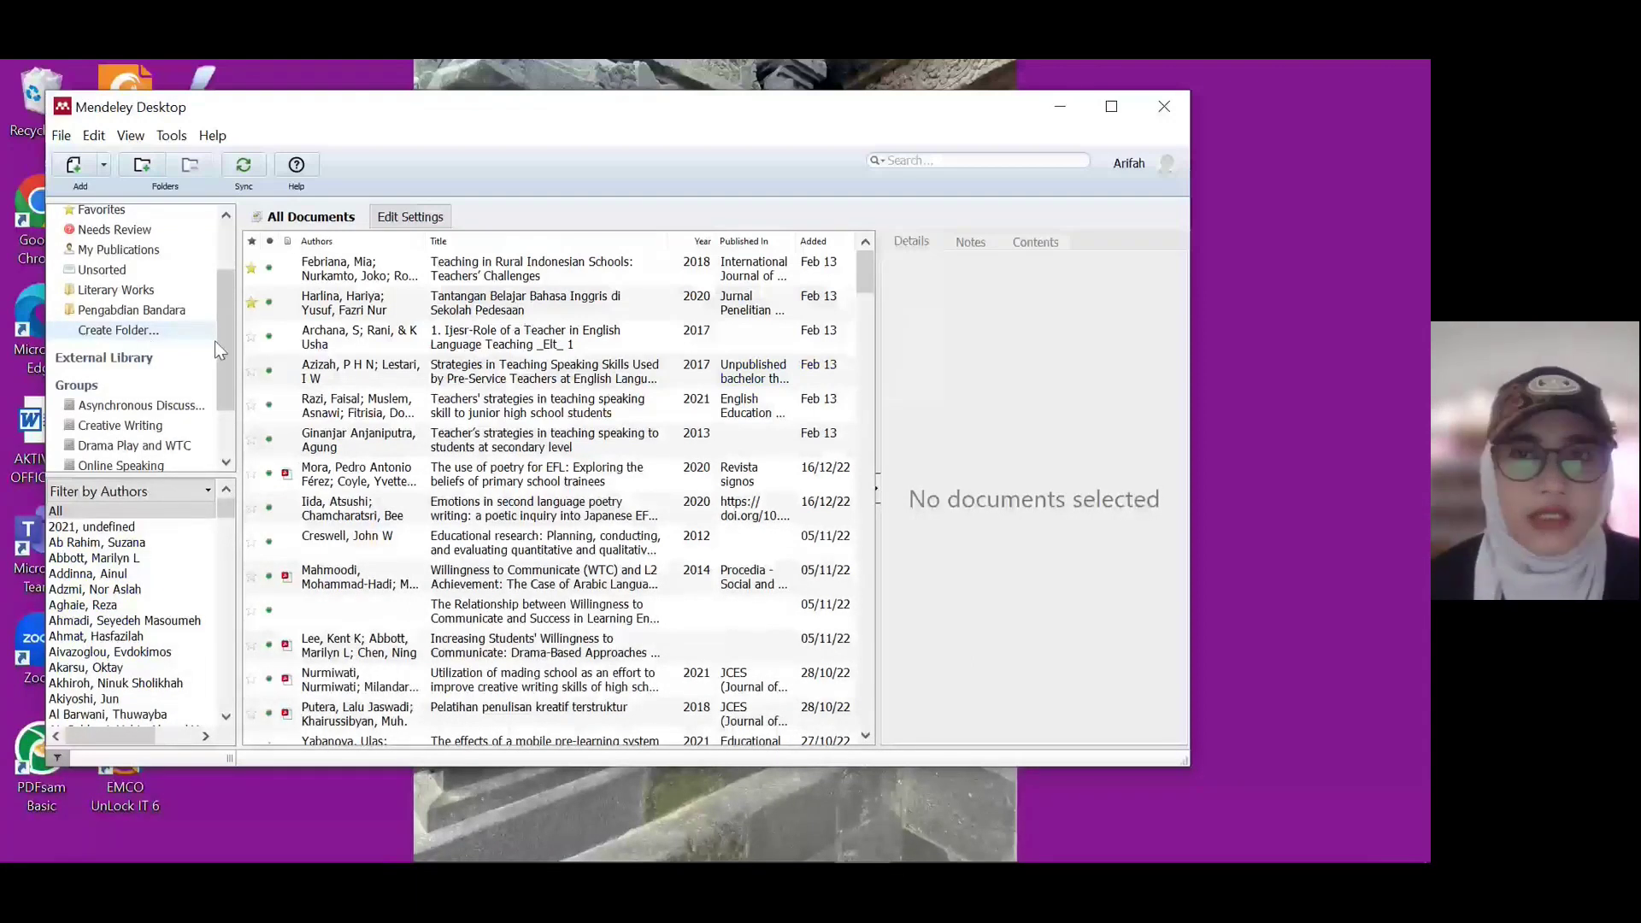
pyautogui.moveTo(512, 103); pyautogui.dragTo(769, 83)
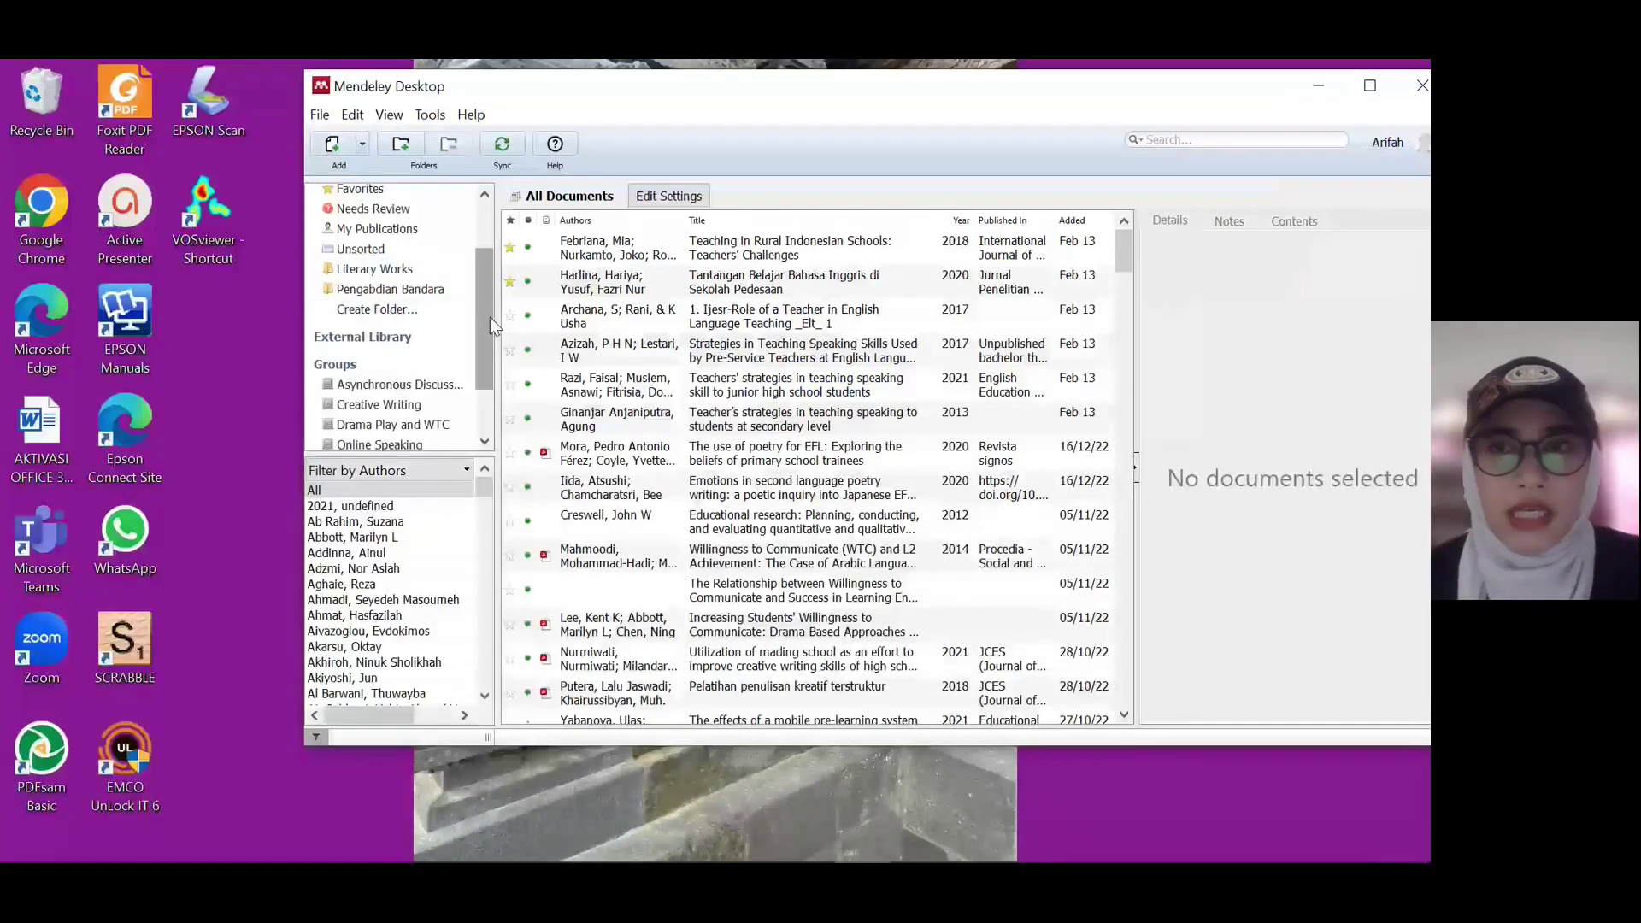
pyautogui.moveTo(490, 316); pyautogui.dragTo(489, 359)
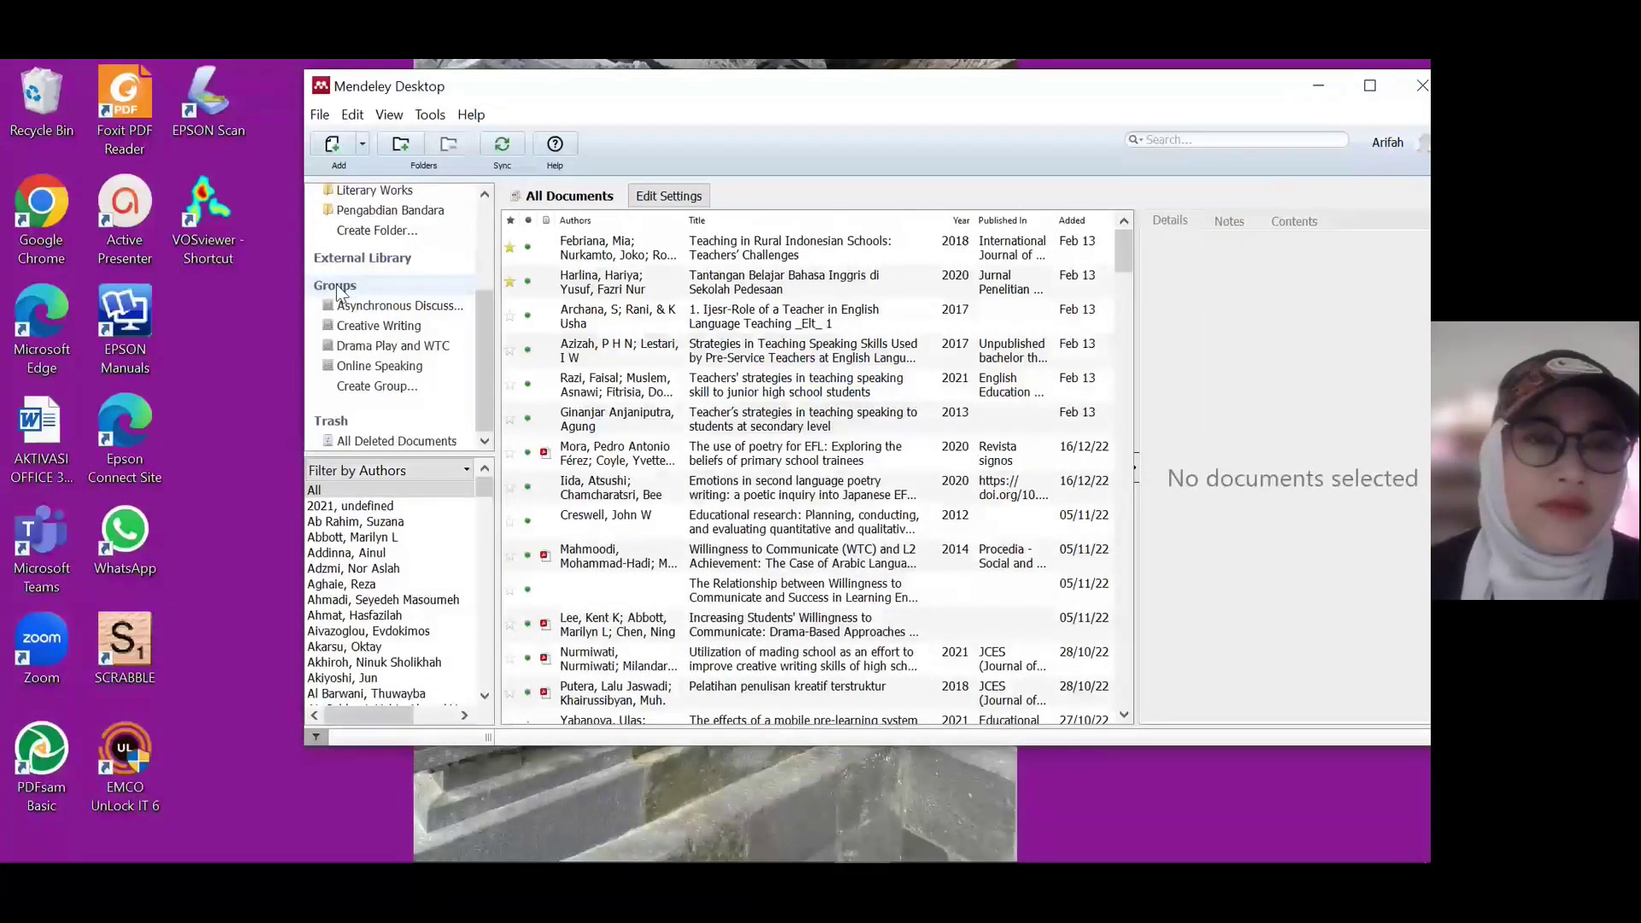
pyautogui.moveTo(482, 349); pyautogui.dragTo(485, 294)
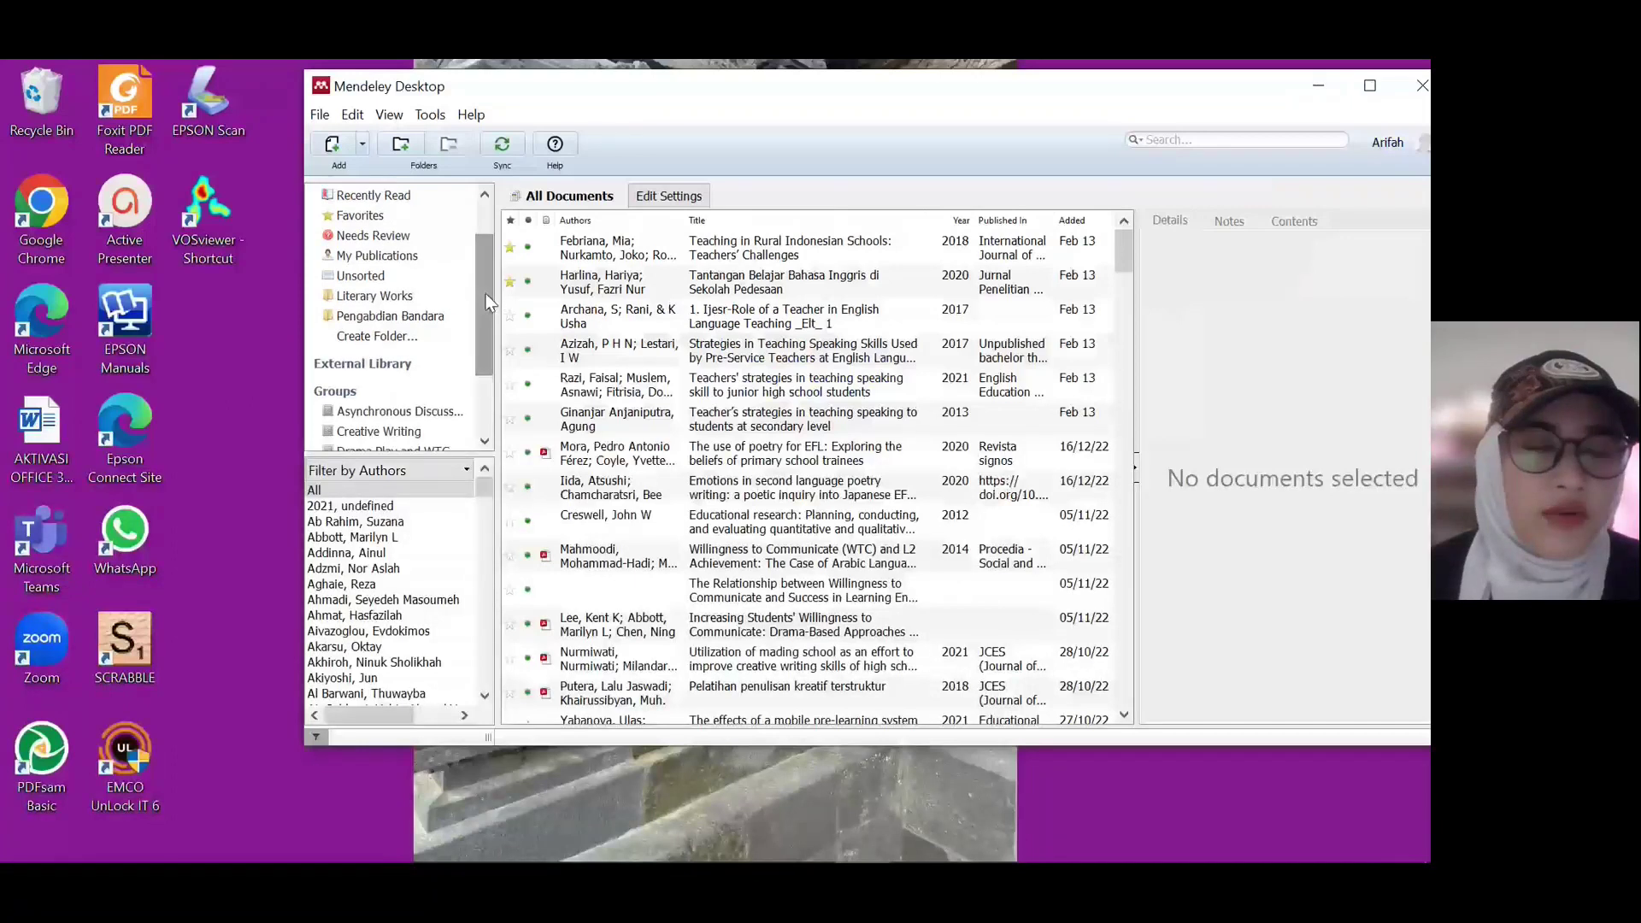
pyautogui.click(385, 335)
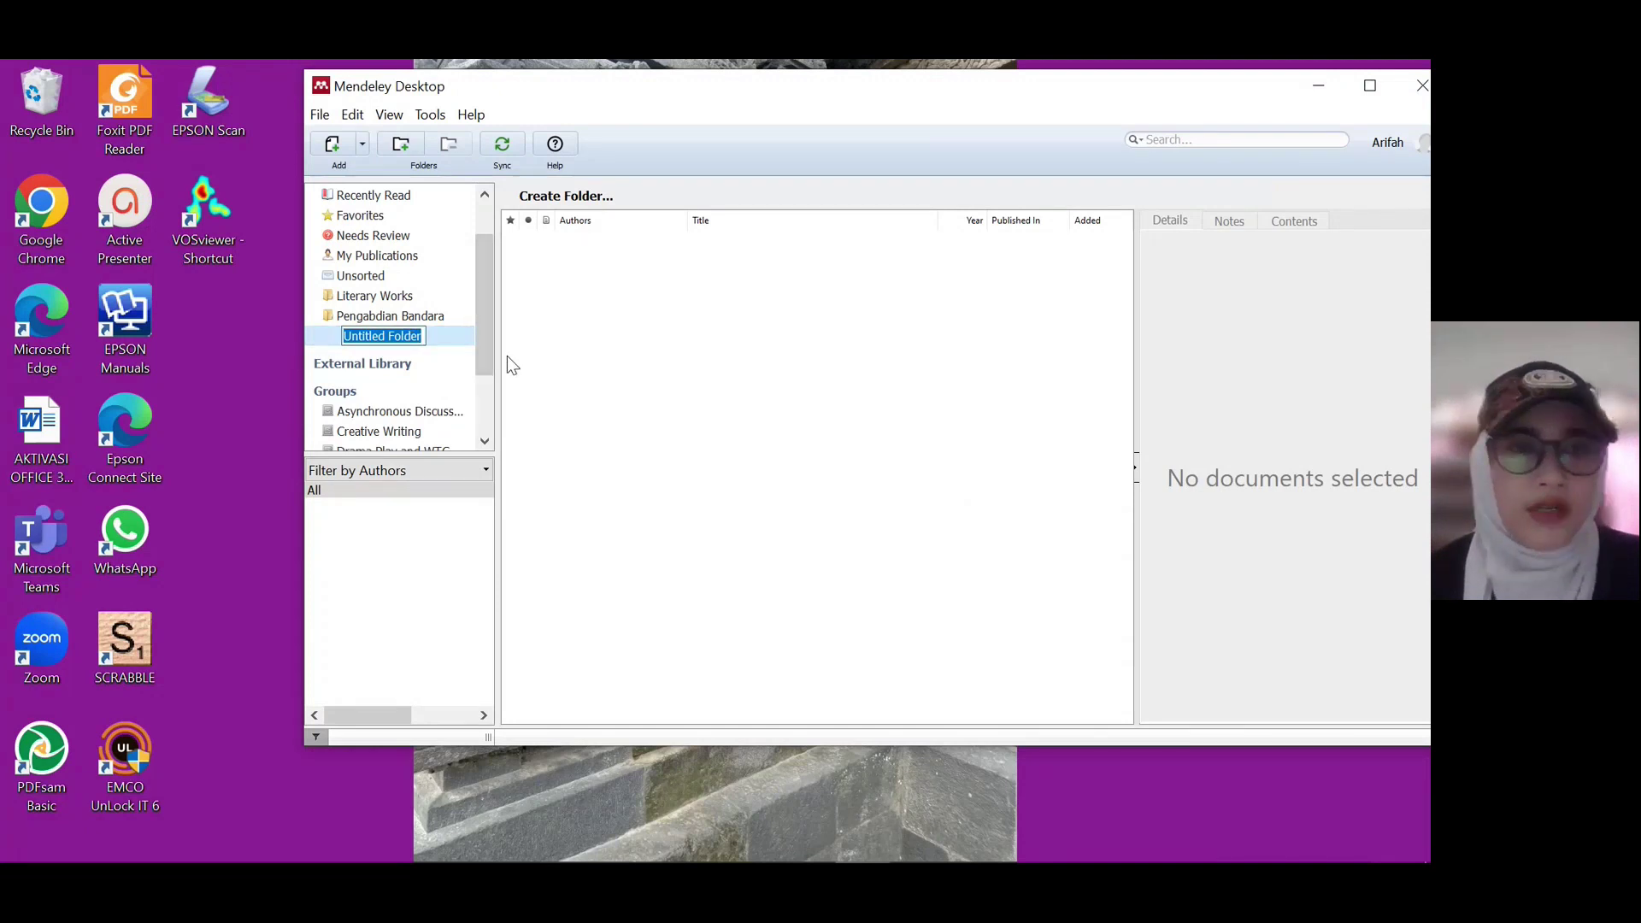
pyautogui.press('Escape')
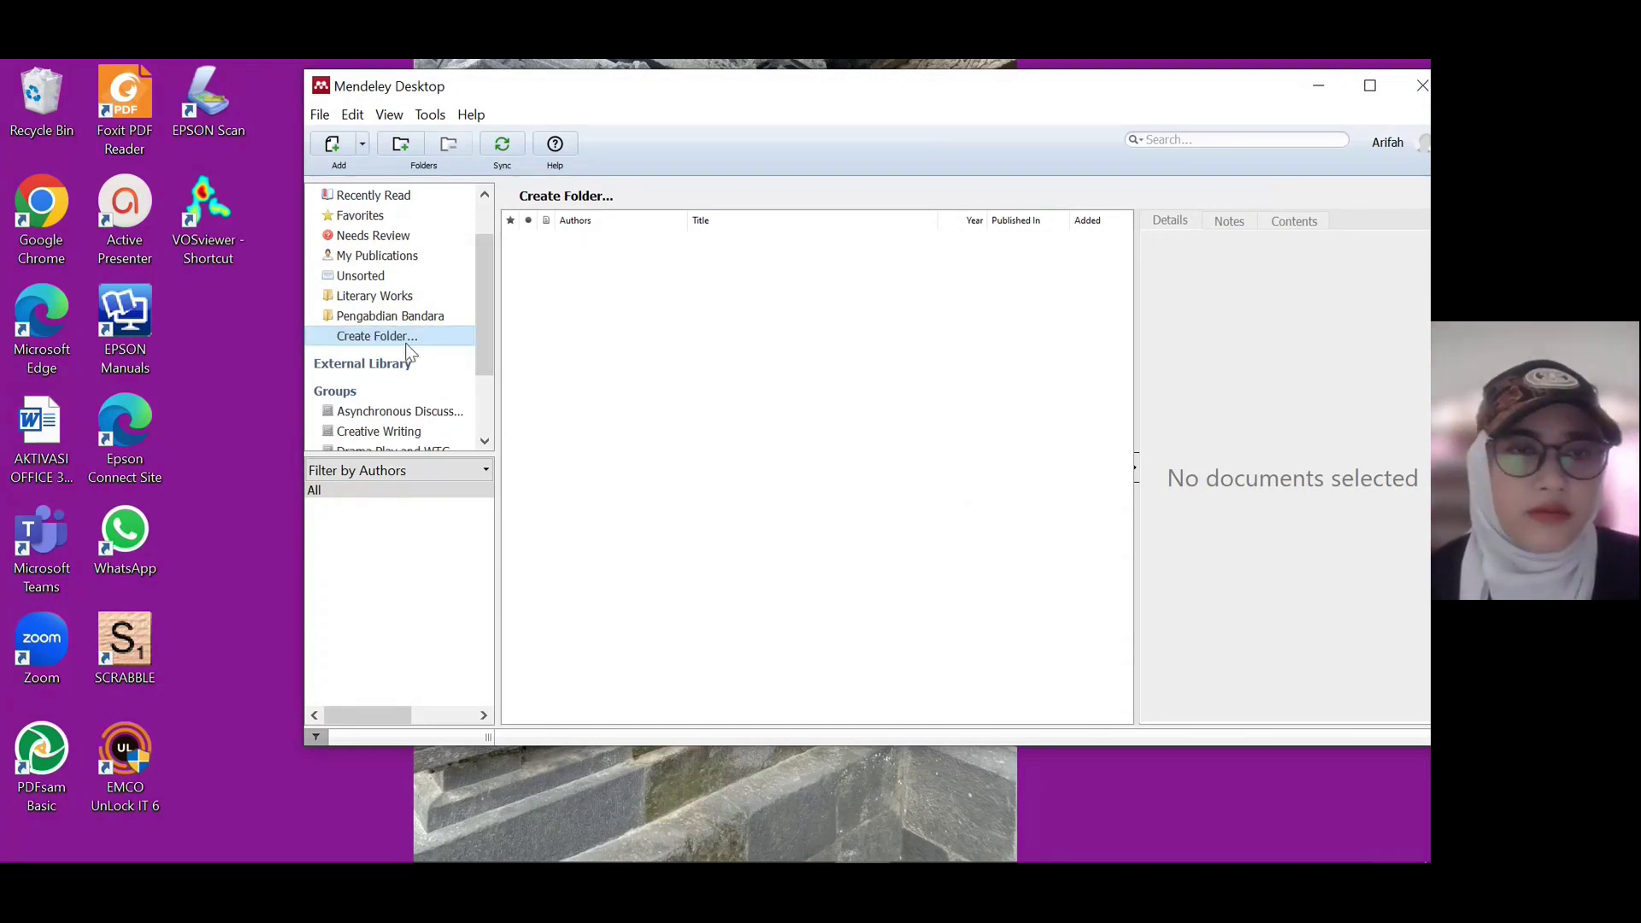
pyautogui.click(407, 342)
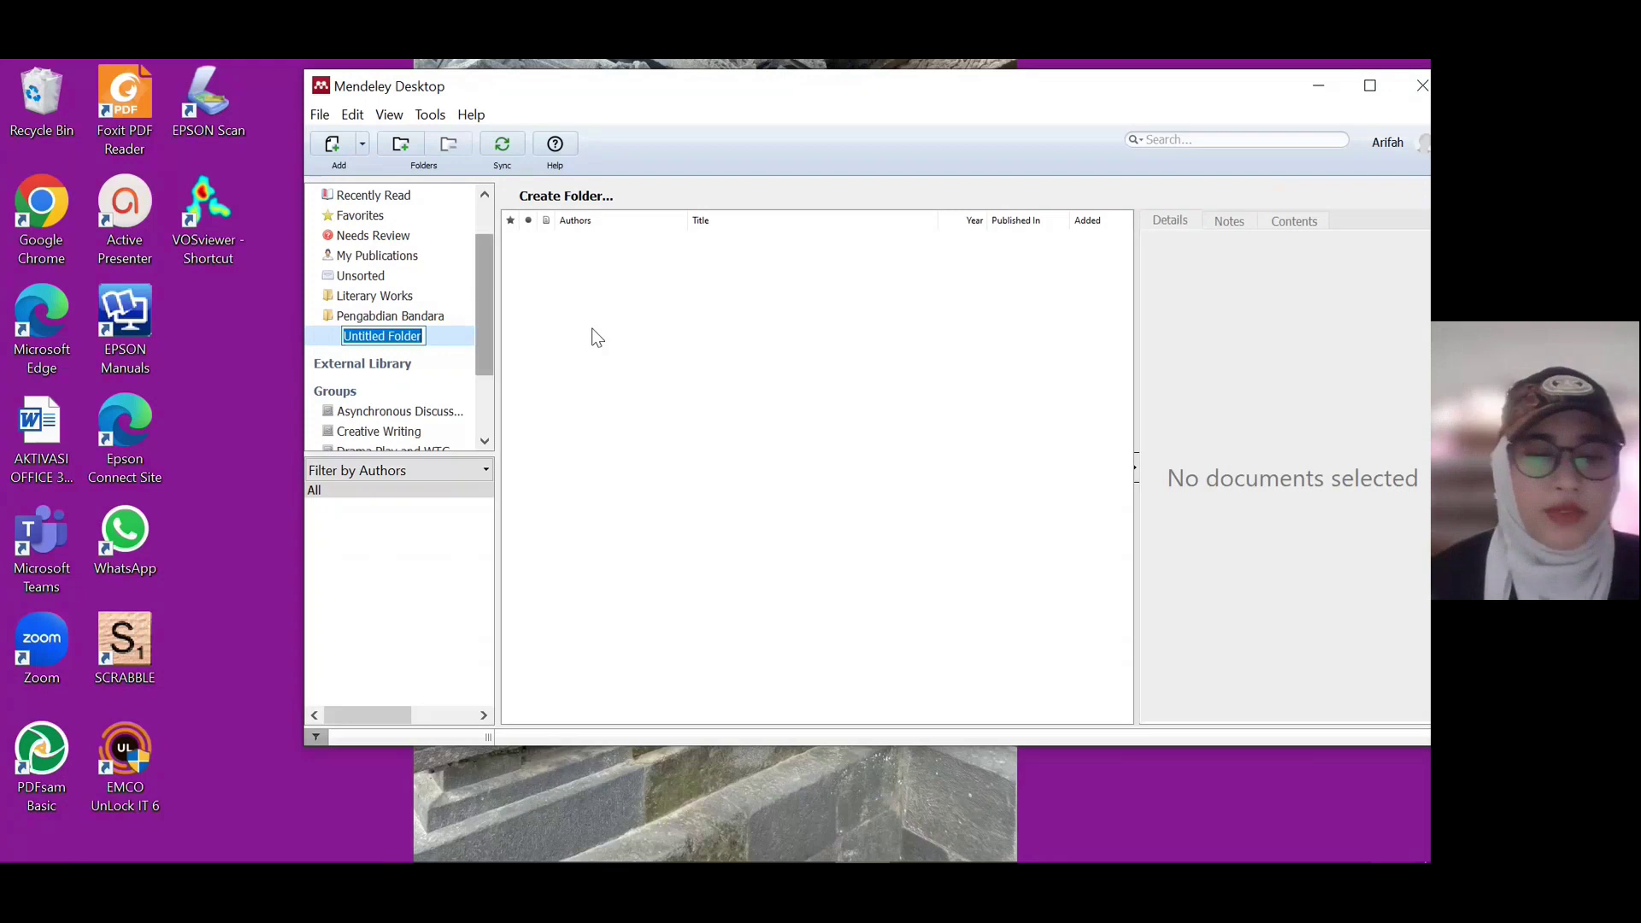
pyautogui.write('Self')
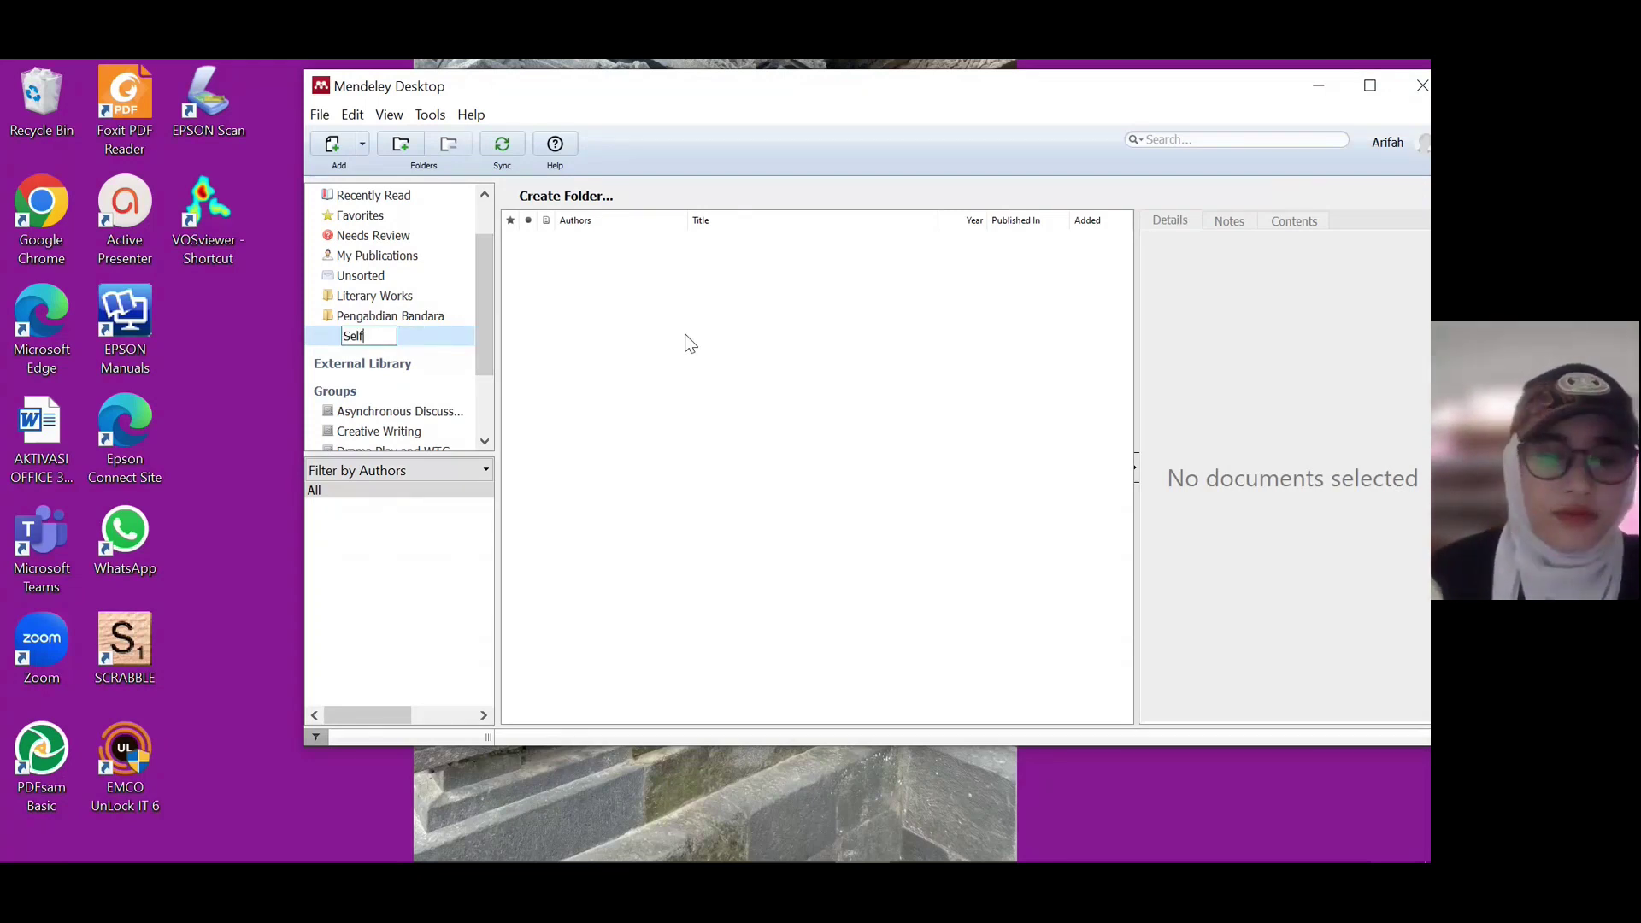
pyautogui.write('-Concept ')
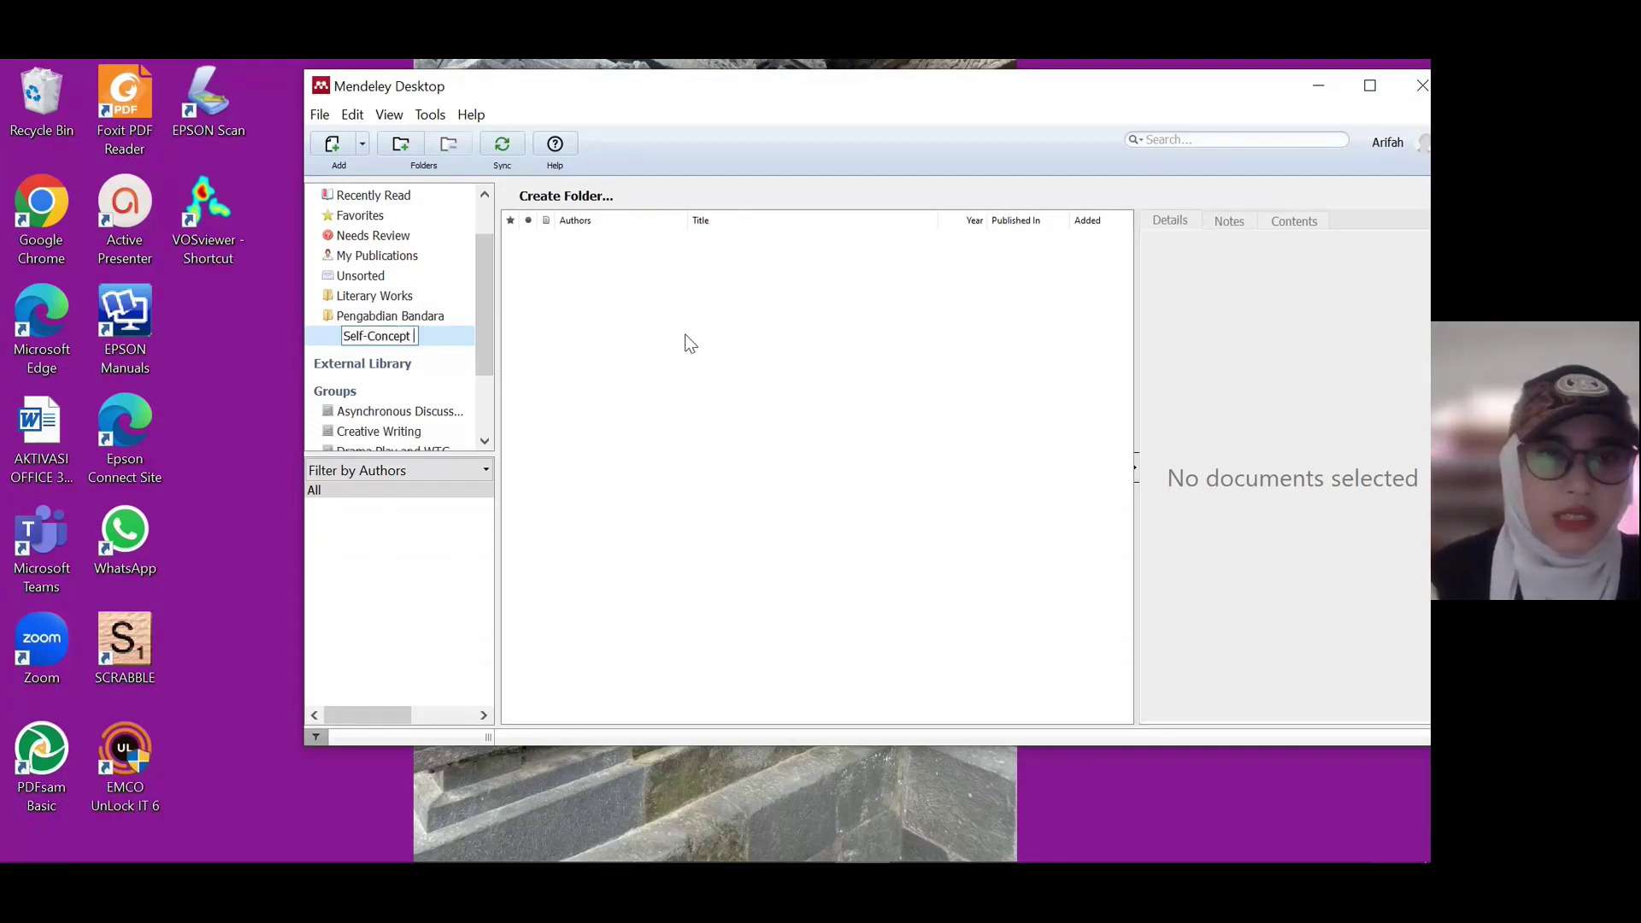
pyautogui.write('and Creativity')
pyautogui.press('Return')
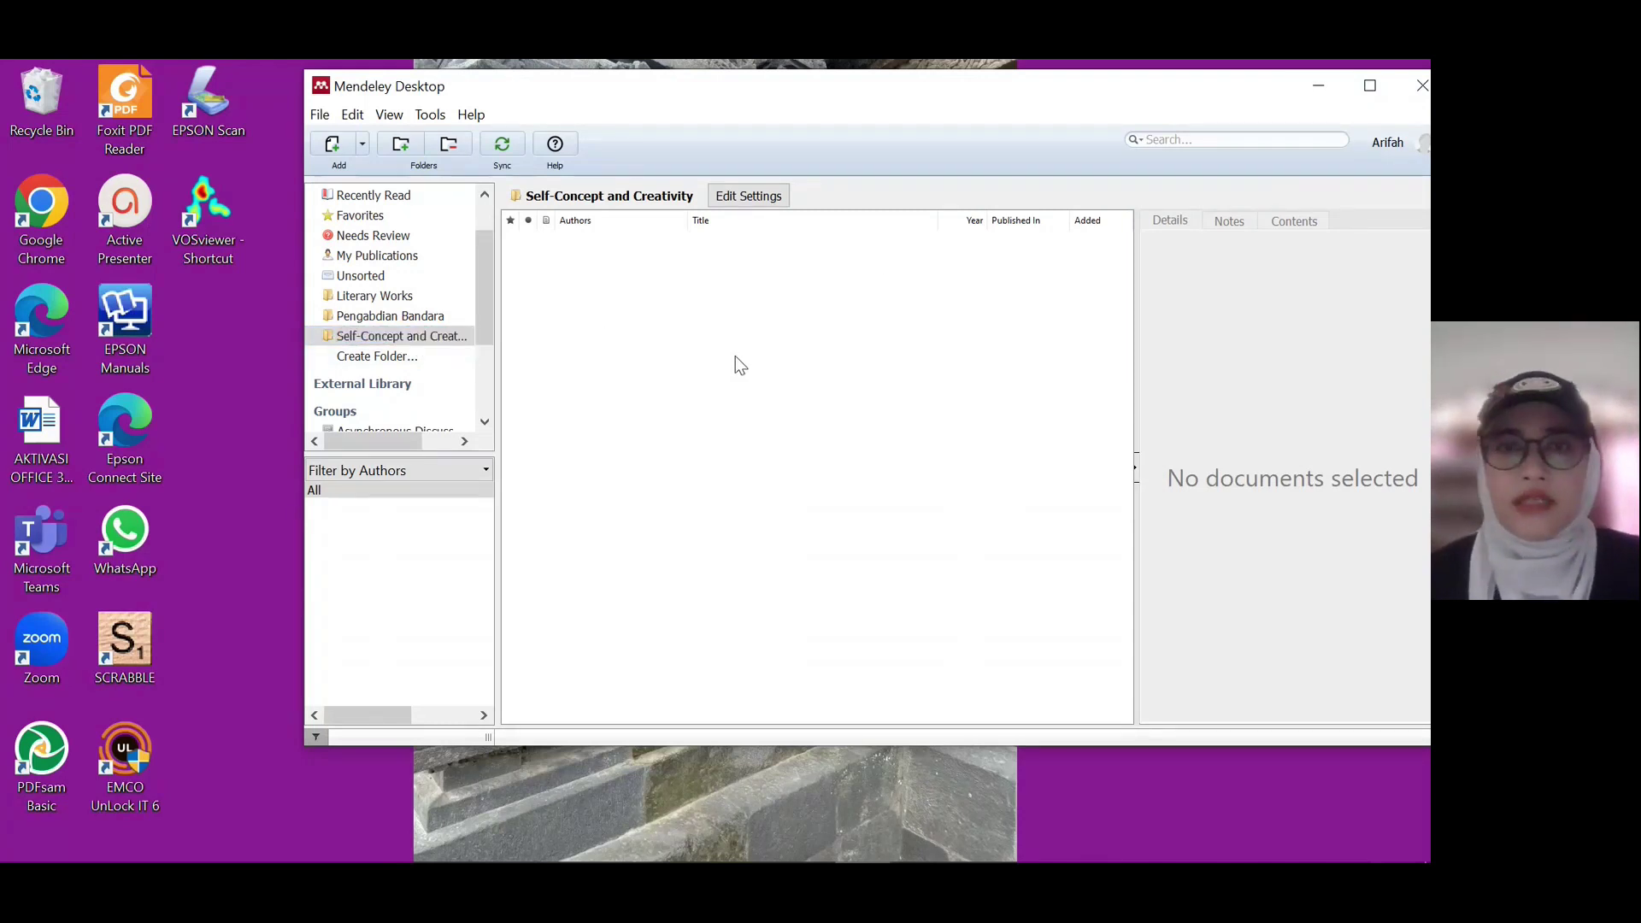
# Step: Import "PoPCites_SC_Creativity.bib" from the folder "03_EFL Self Concept_Narratives" into the "Self-Concept and Creativity" folder
pyautogui.moveTo(828, 111); pyautogui.dragTo(615, 137)
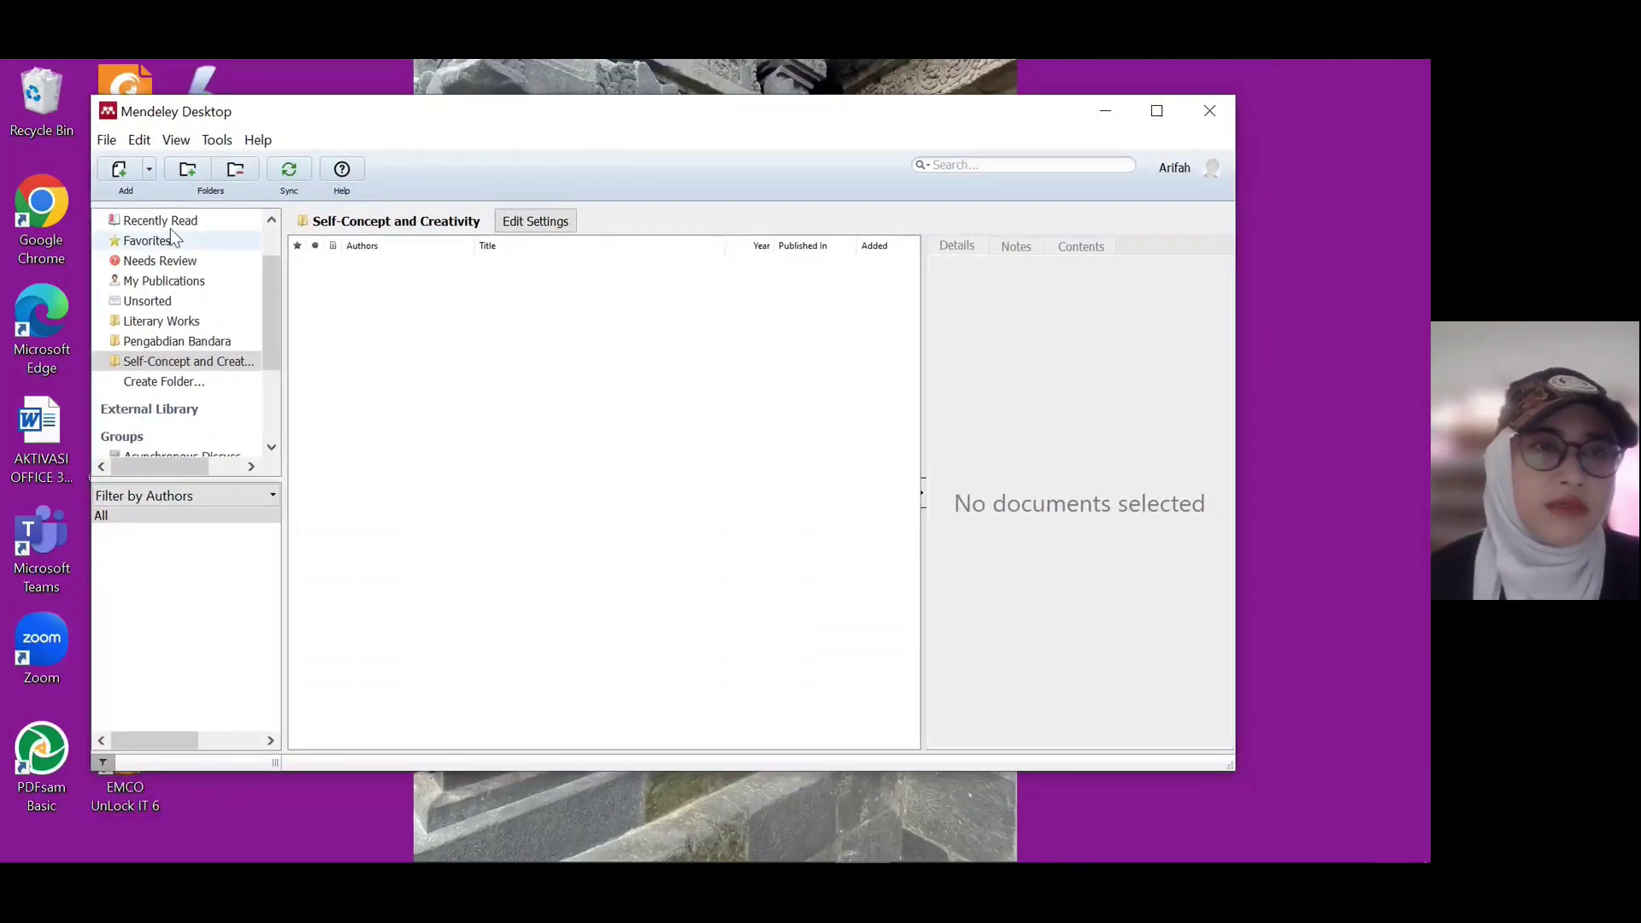
pyautogui.click(151, 167)
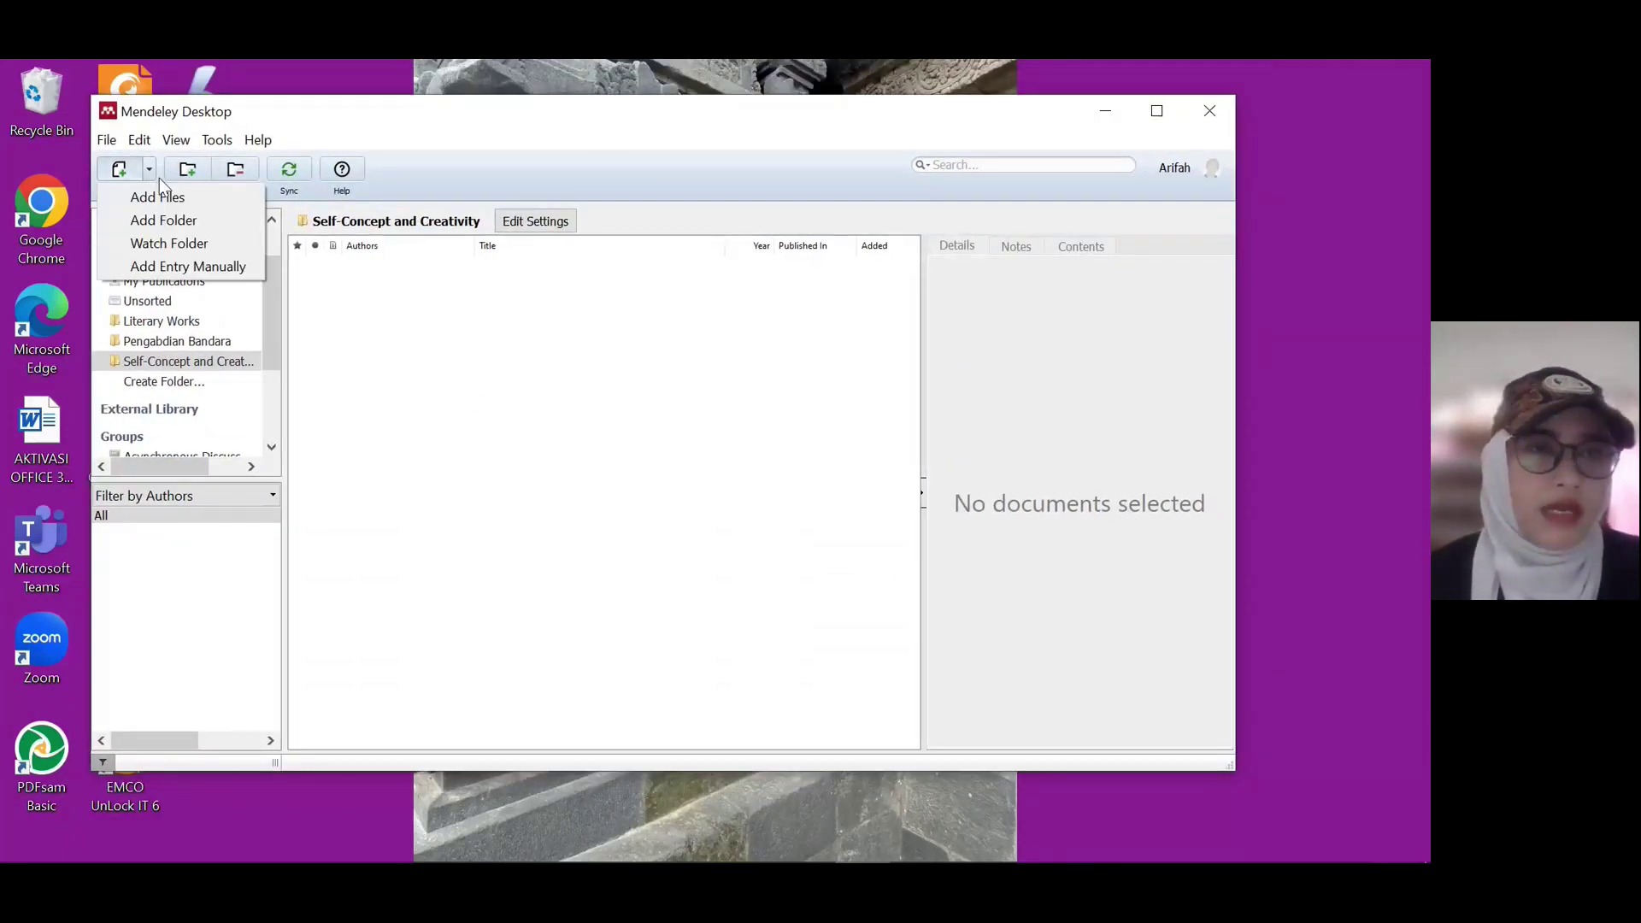
pyautogui.click(180, 202)
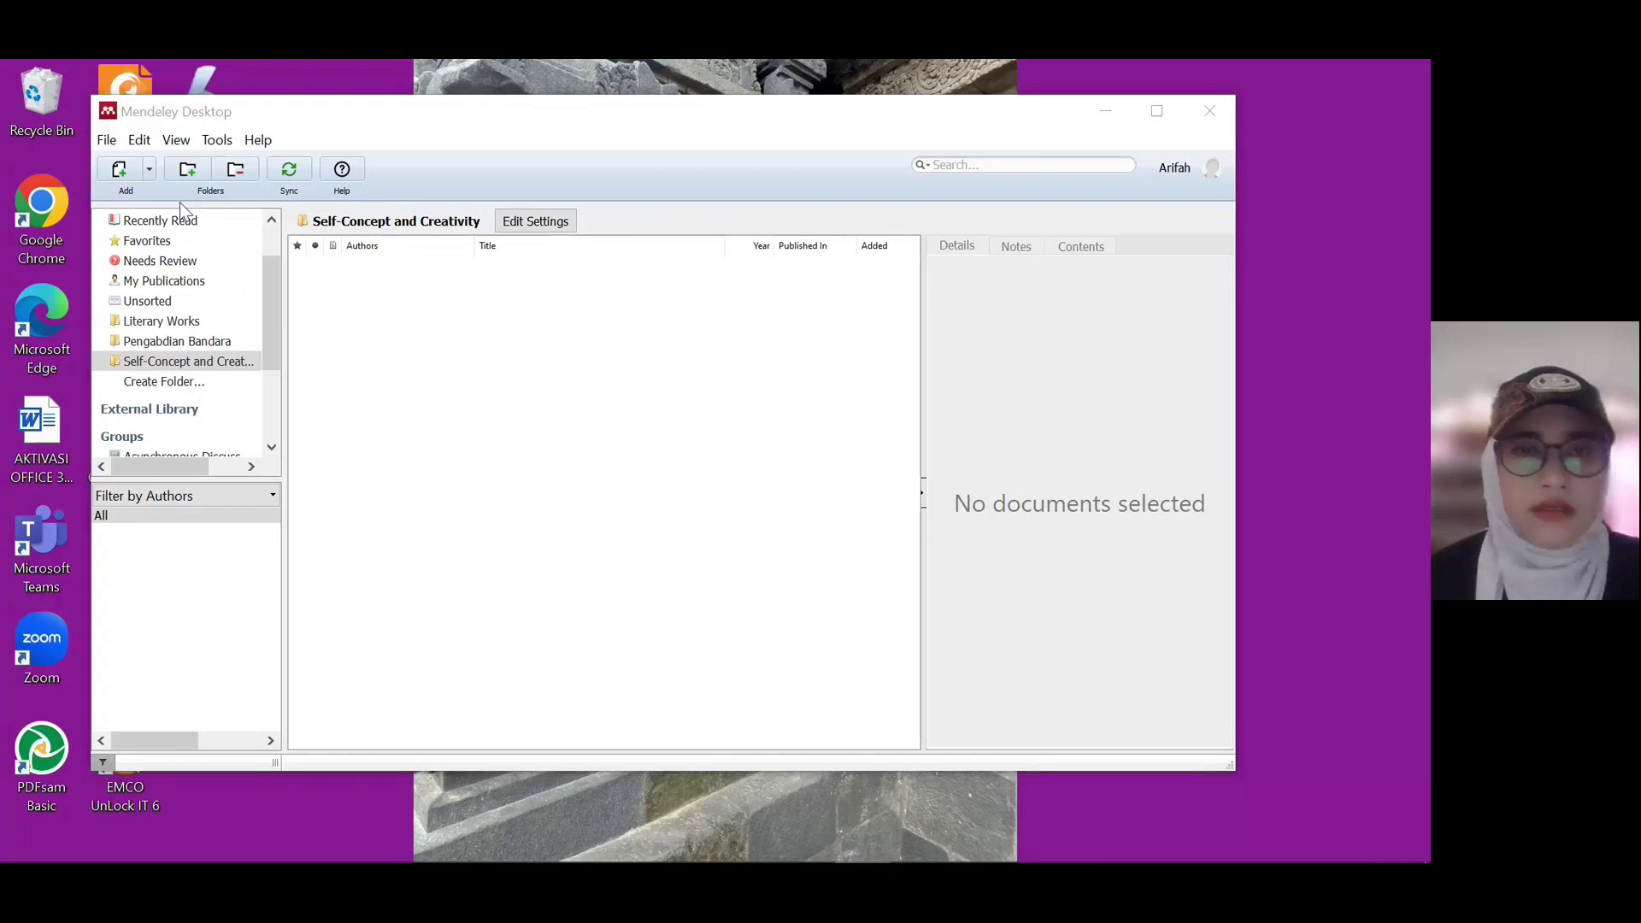
pyautogui.hotkey('ctrl', 'o')
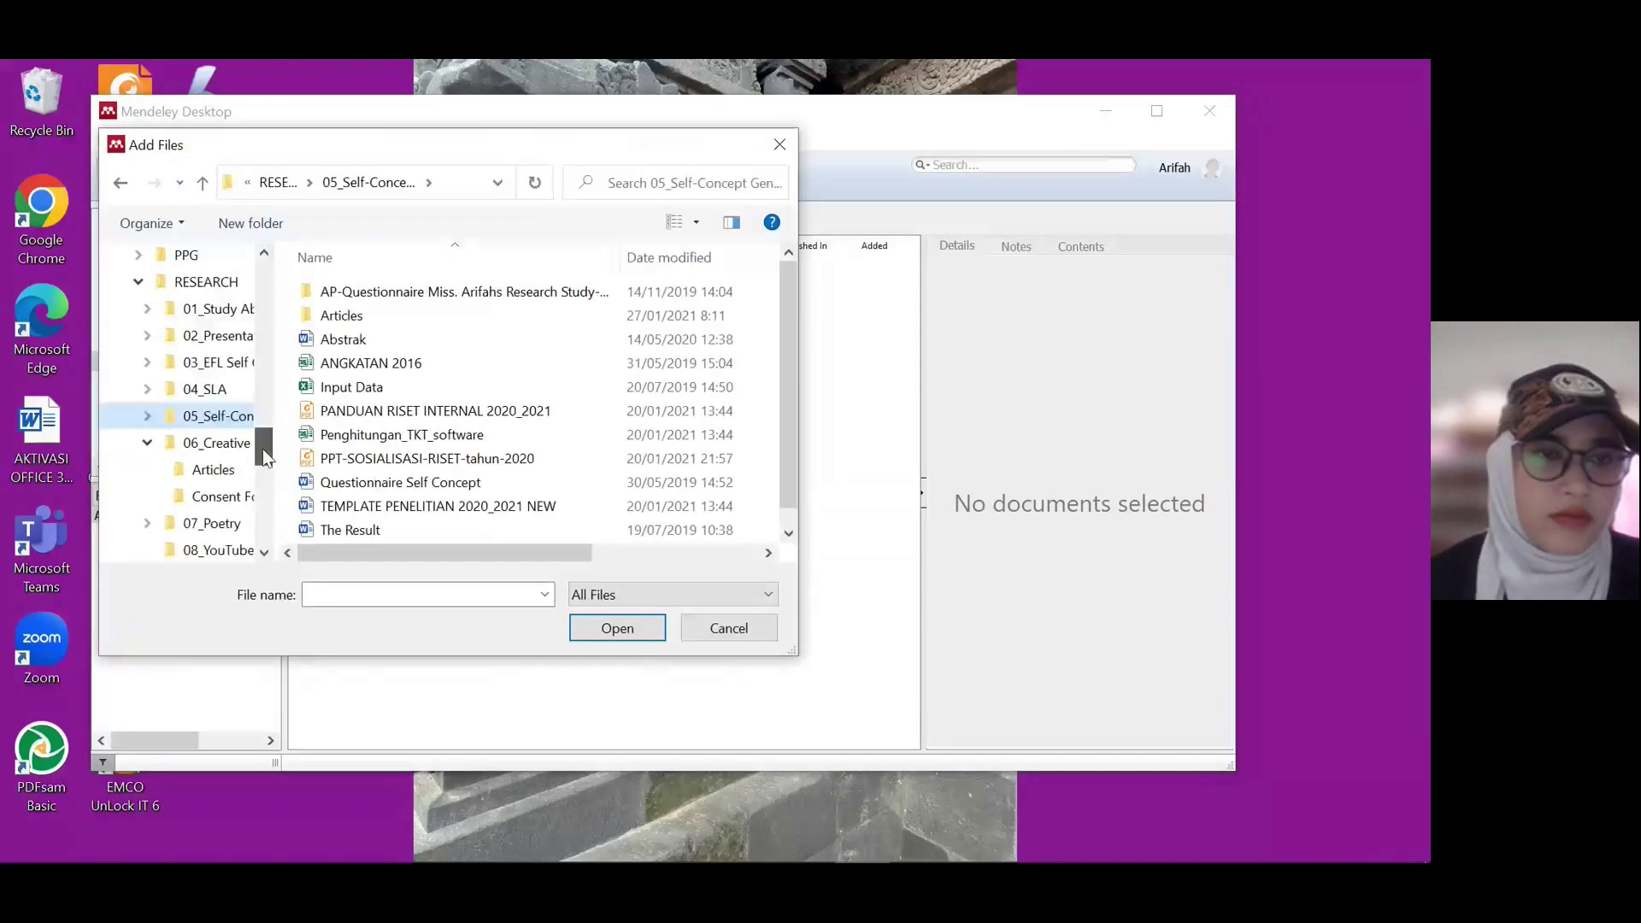
pyautogui.click(229, 399)
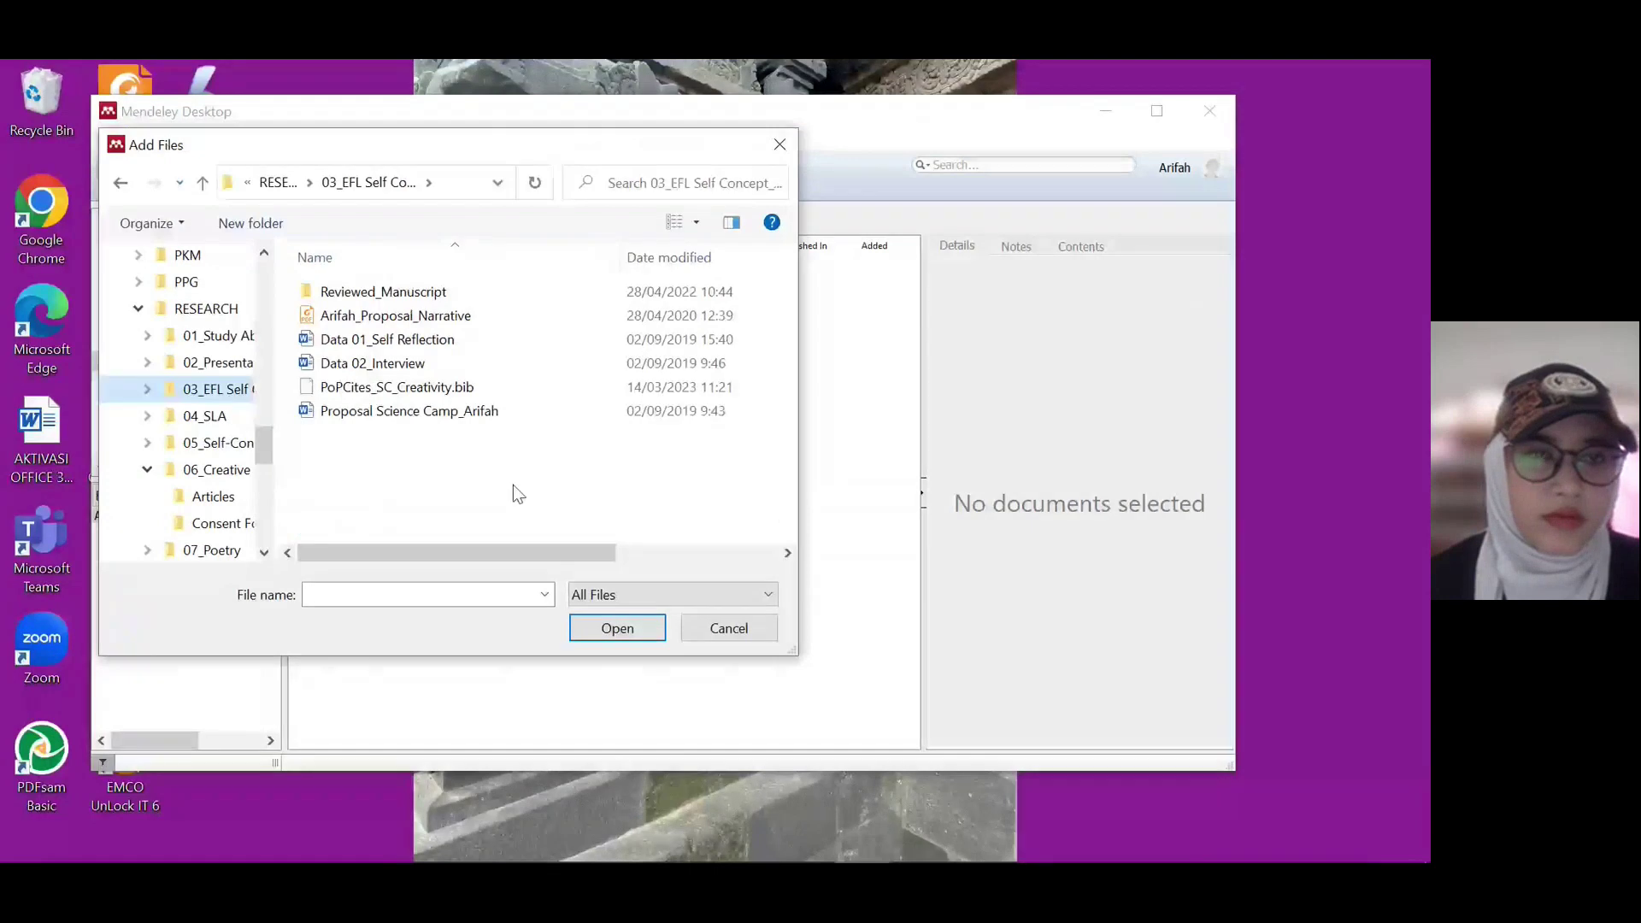
pyautogui.click(451, 389)
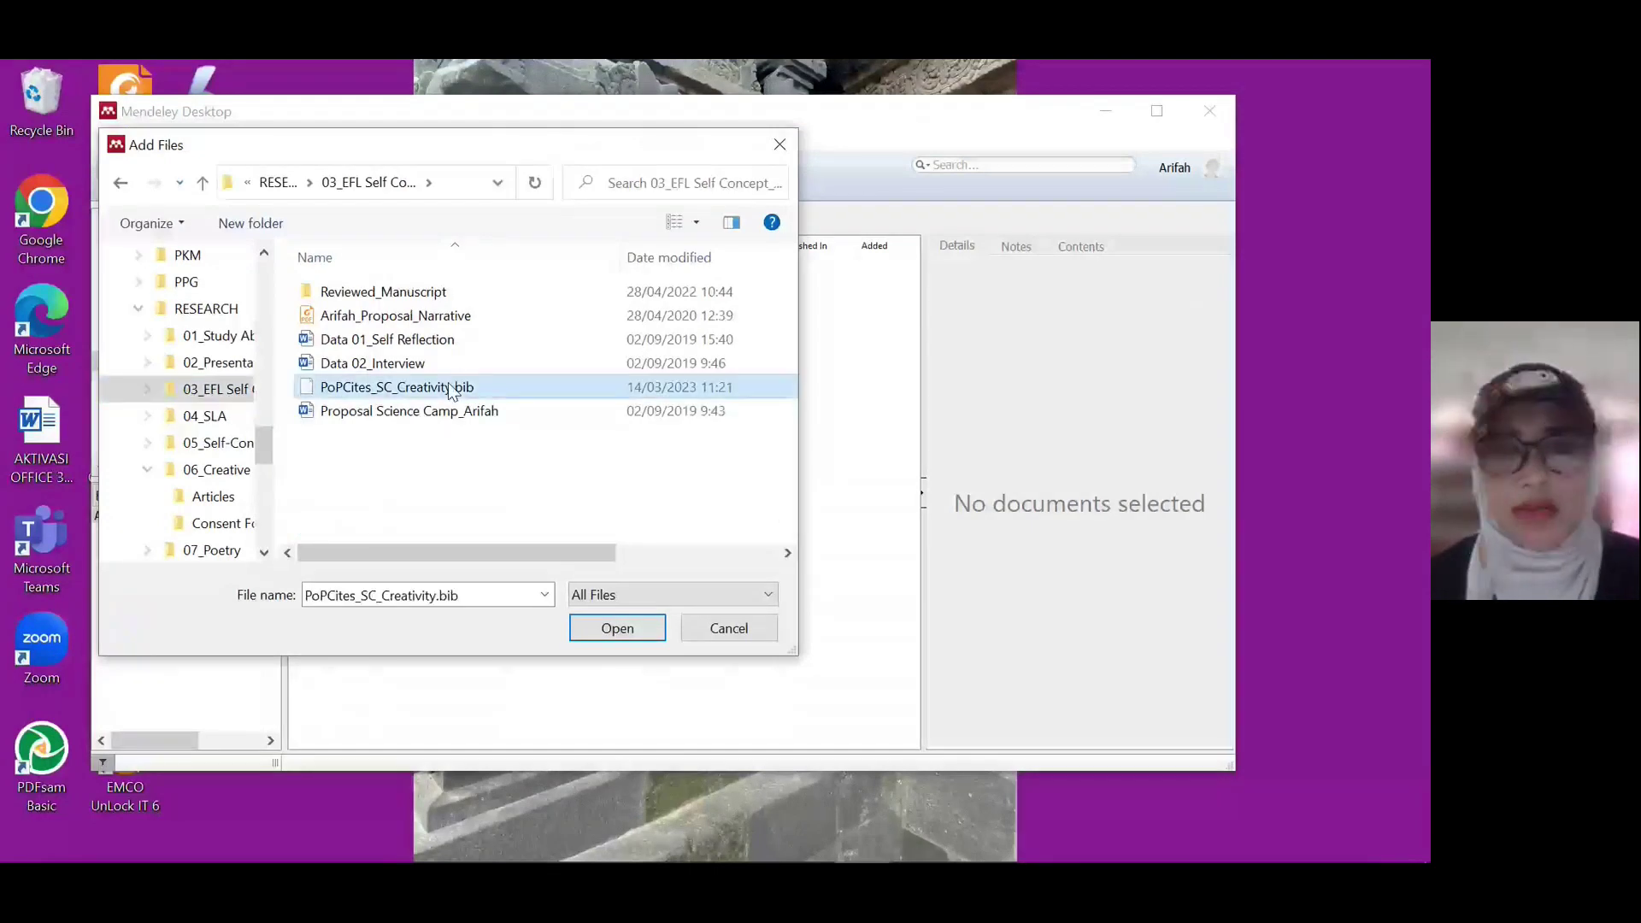
pyautogui.click(598, 635)
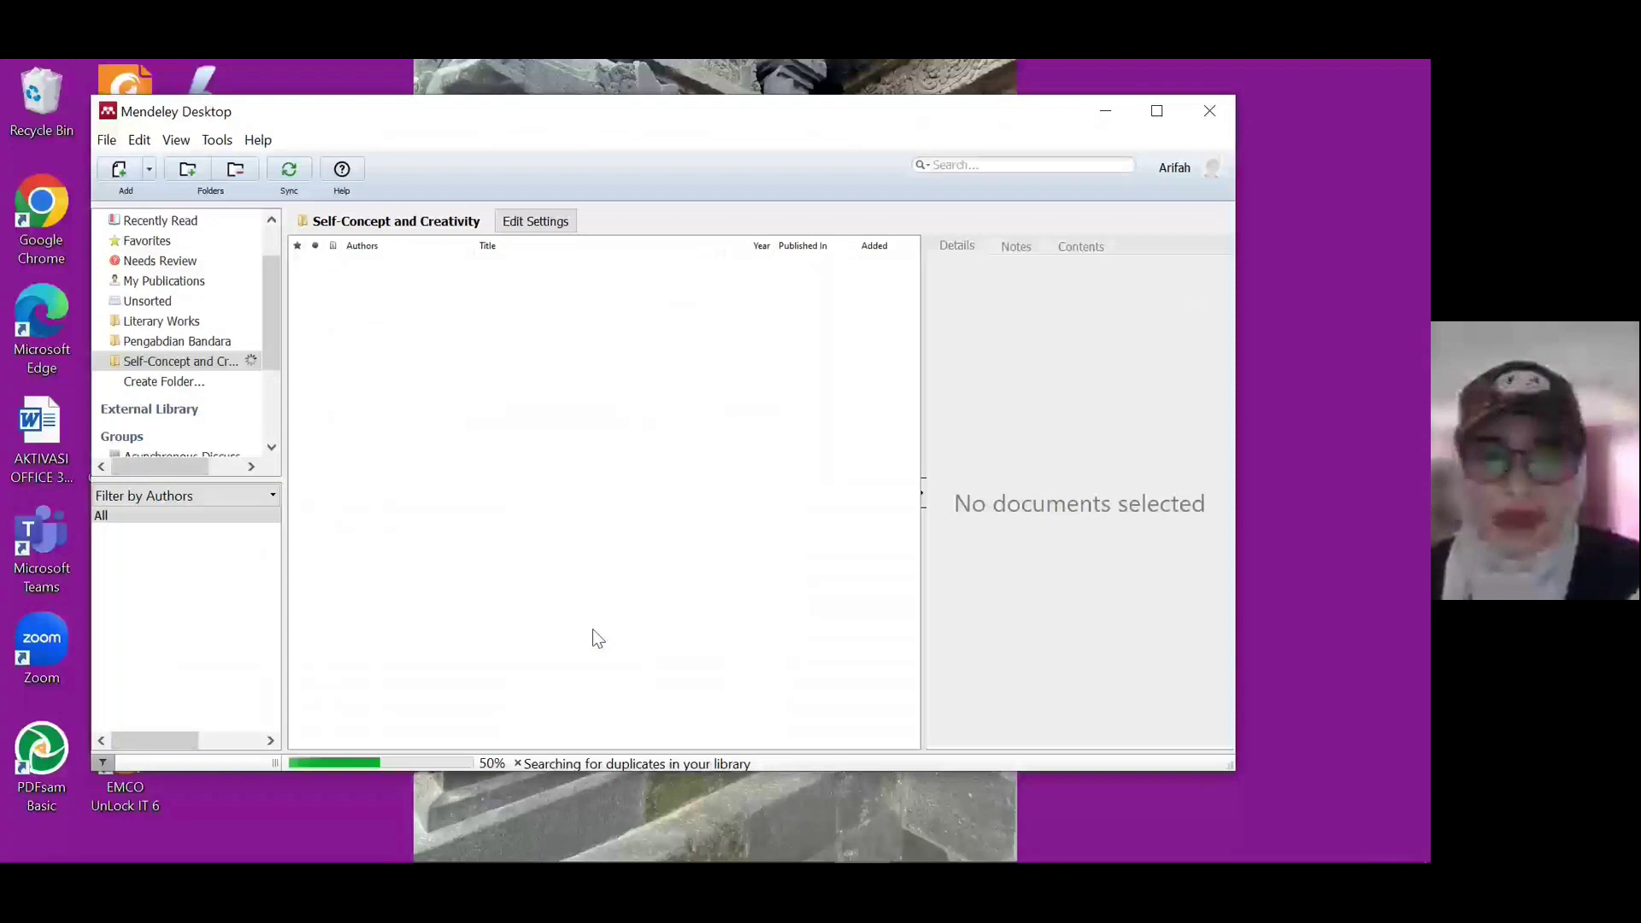
# Step: Look through the imported references and view the details of the article on critical thinking disposition and scientific creativity
pyautogui.scroll(-2, 911, 340)
pyautogui.moveTo(912, 340); pyautogui.dragTo(931, 220)
pyautogui.click(506, 282)
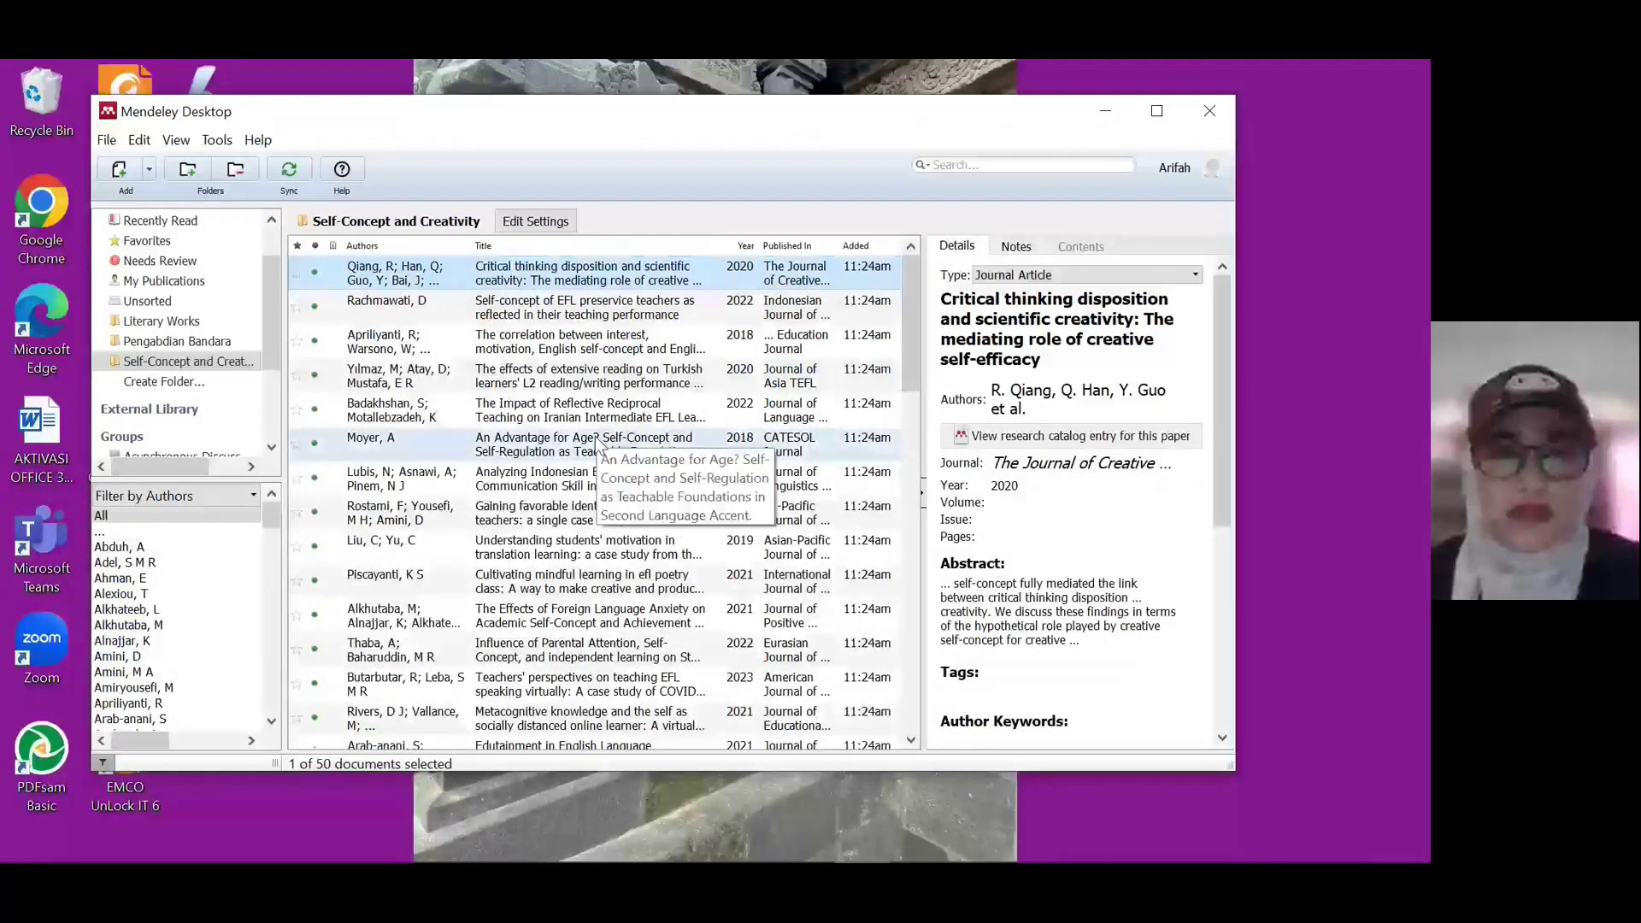
# Step: Select the 2022 reference on the self-concept of EFL preservice teachers and copy its URL from the details
pyautogui.click(572, 306)
pyautogui.click(570, 283)
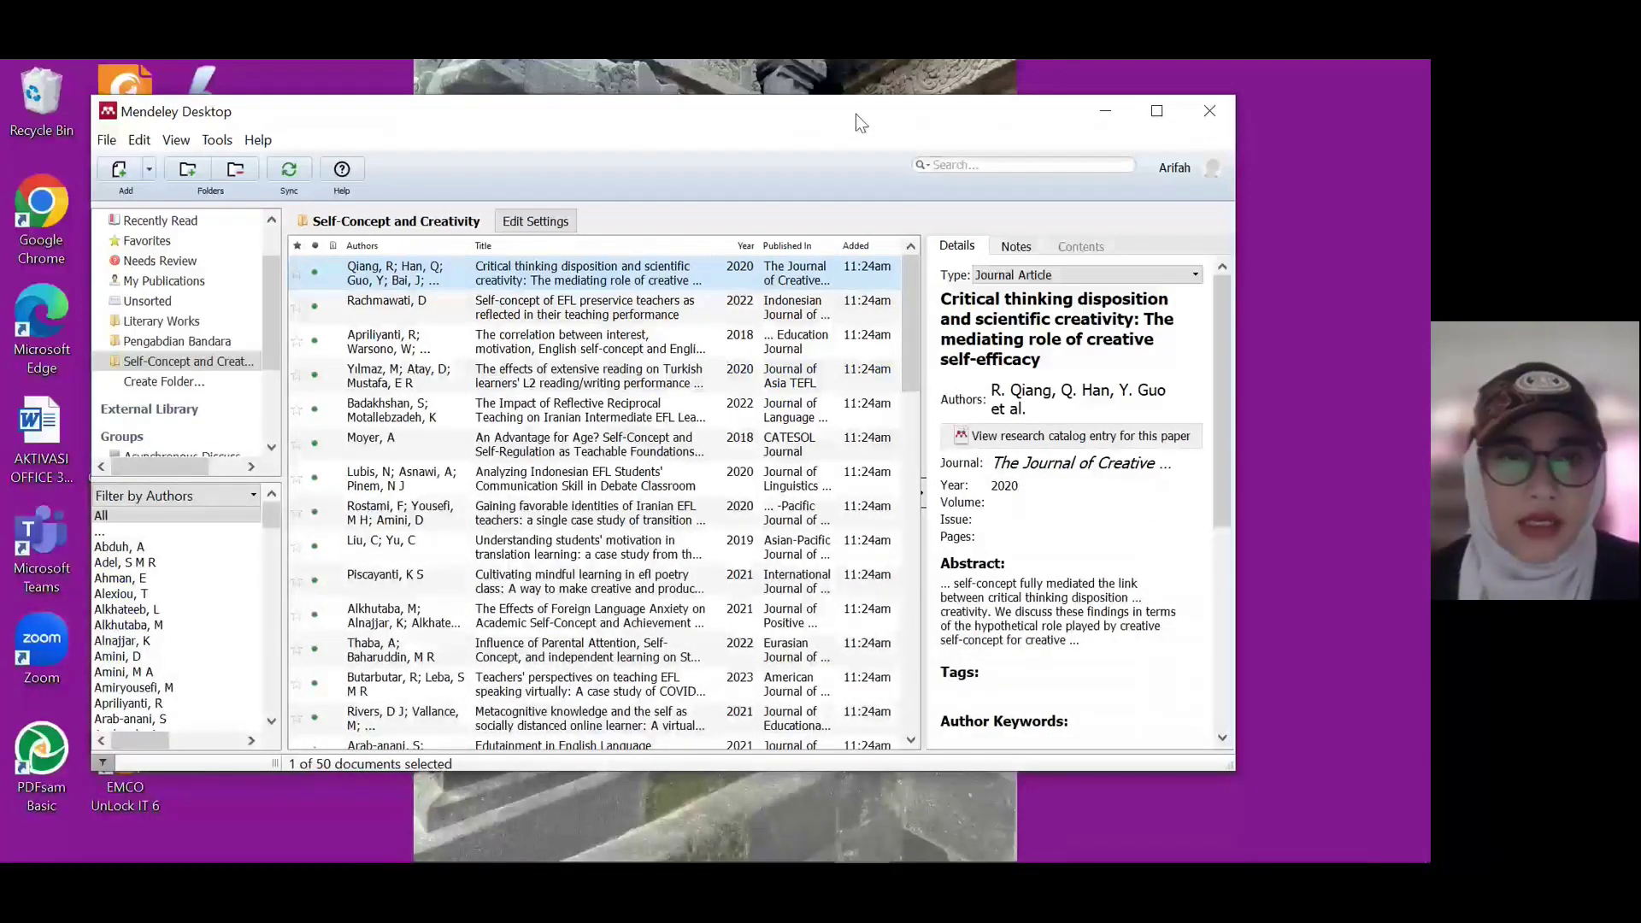
pyautogui.moveTo(797, 126); pyautogui.dragTo(766, 169)
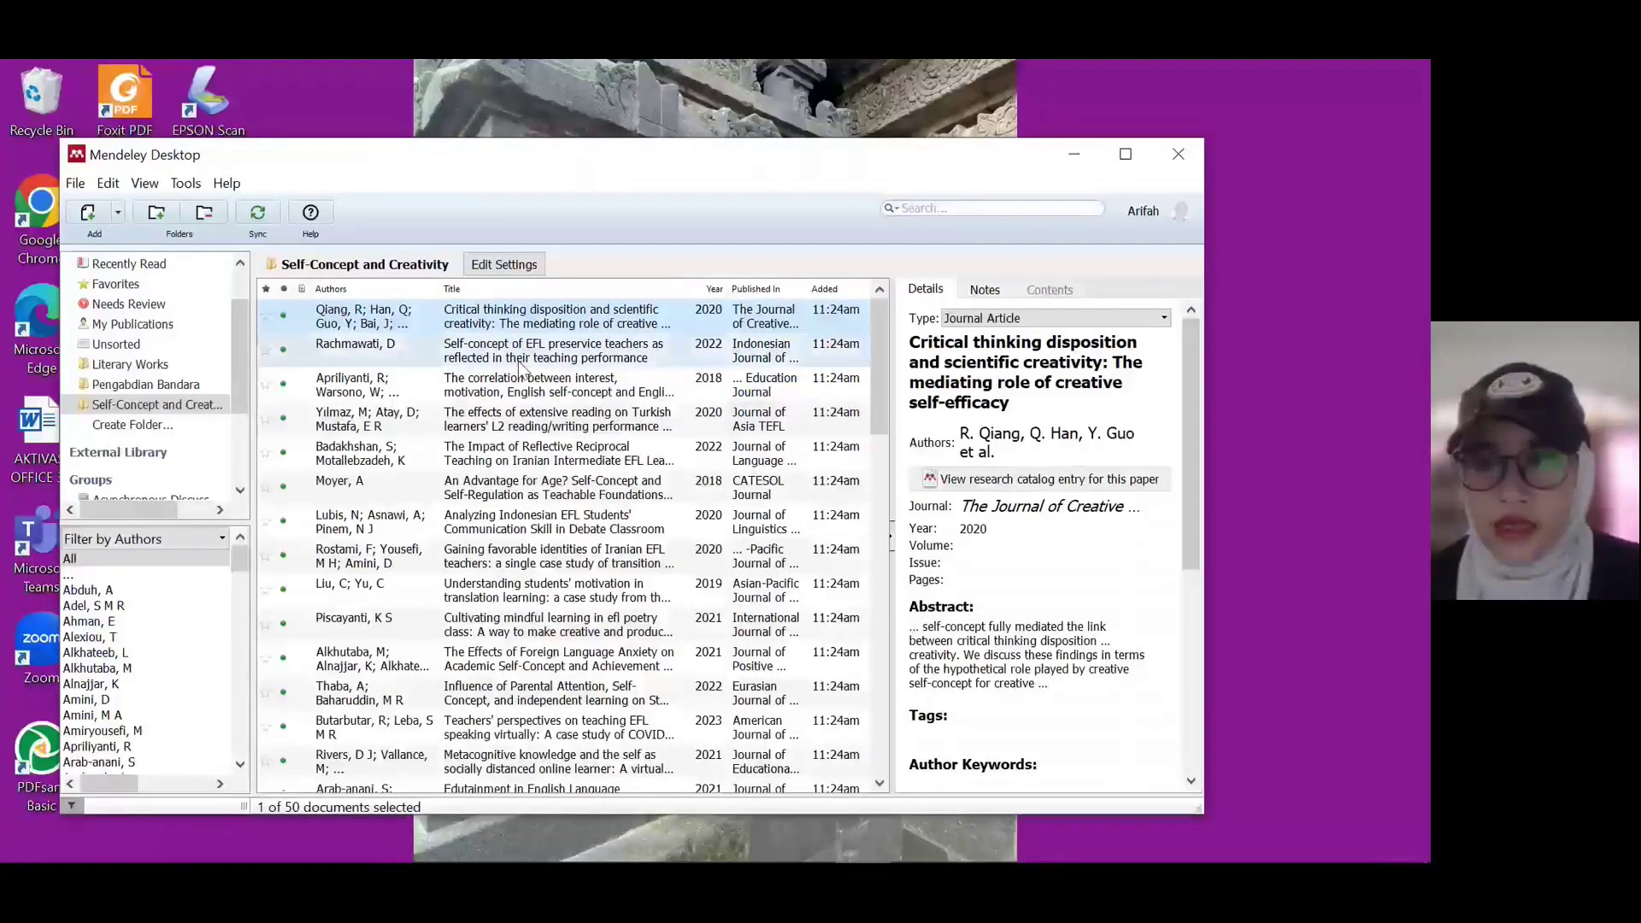
pyautogui.click(519, 364)
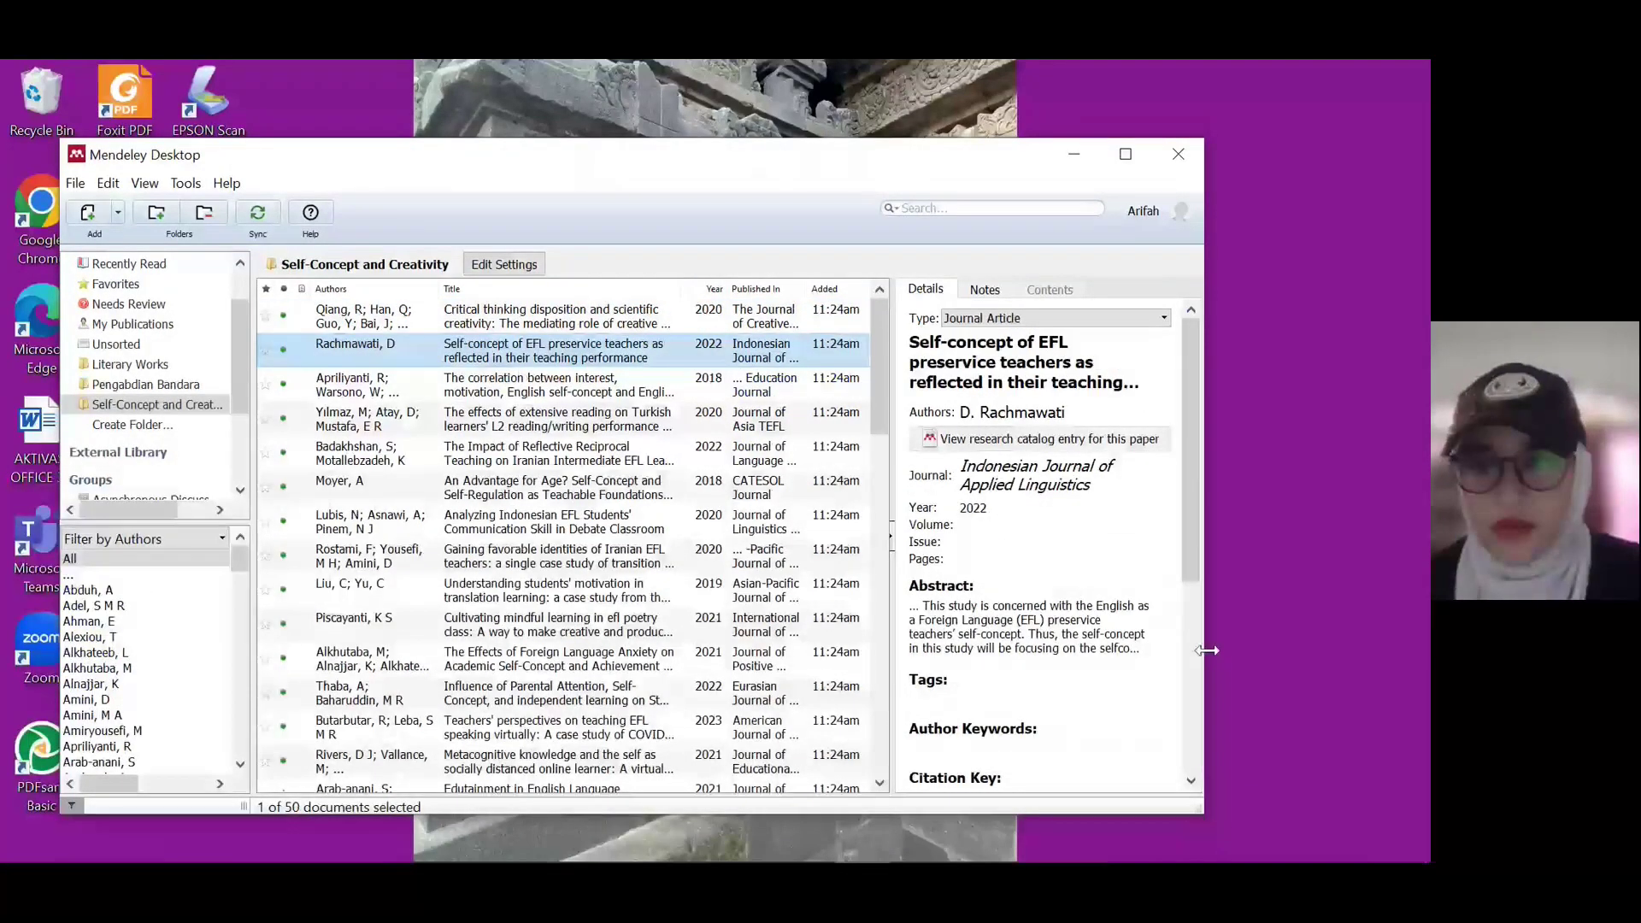
pyautogui.moveTo(1189, 495); pyautogui.dragTo(1165, 645)
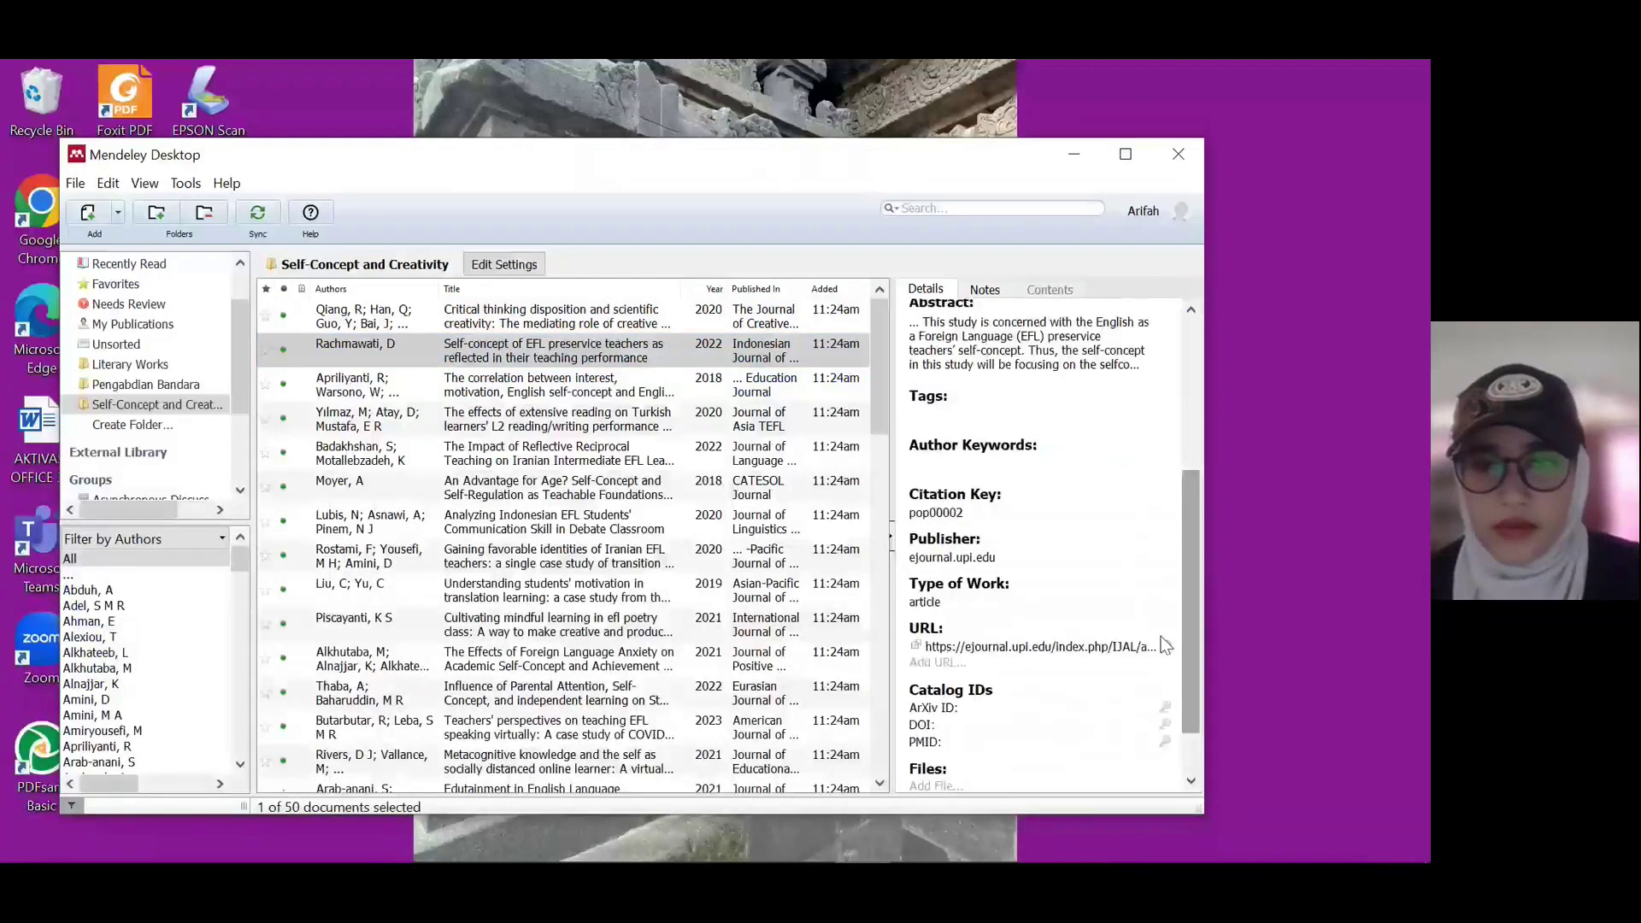
pyautogui.moveTo(927, 649); pyautogui.dragTo(1185, 647)
pyautogui.hotkey('ctrl', 'c')
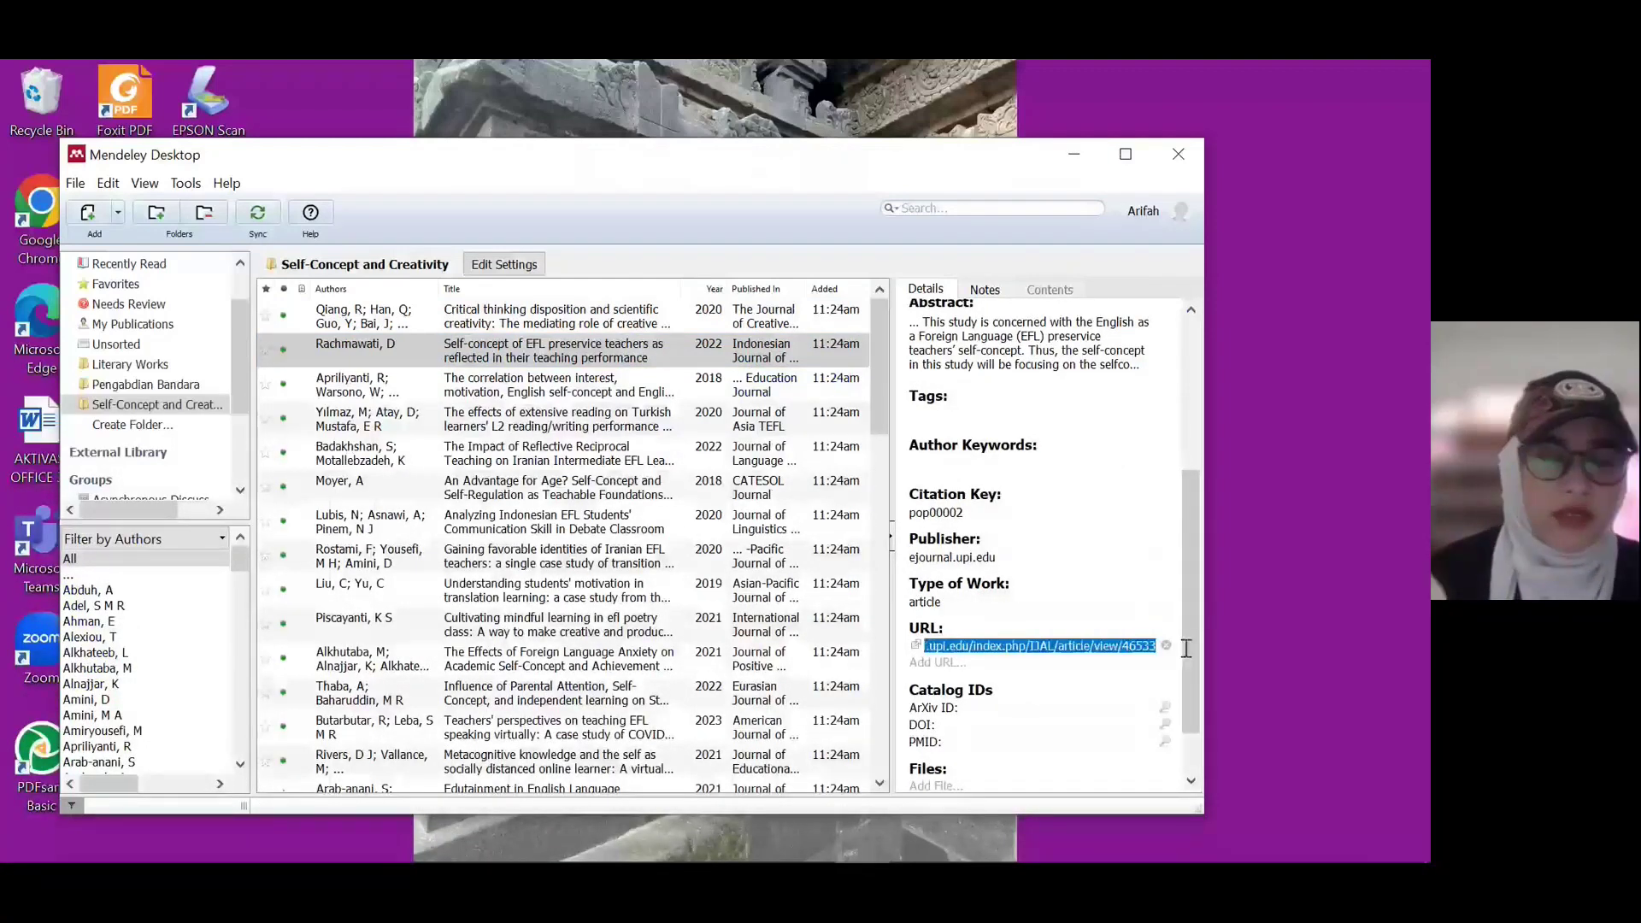
pyautogui.moveTo(689, 838)
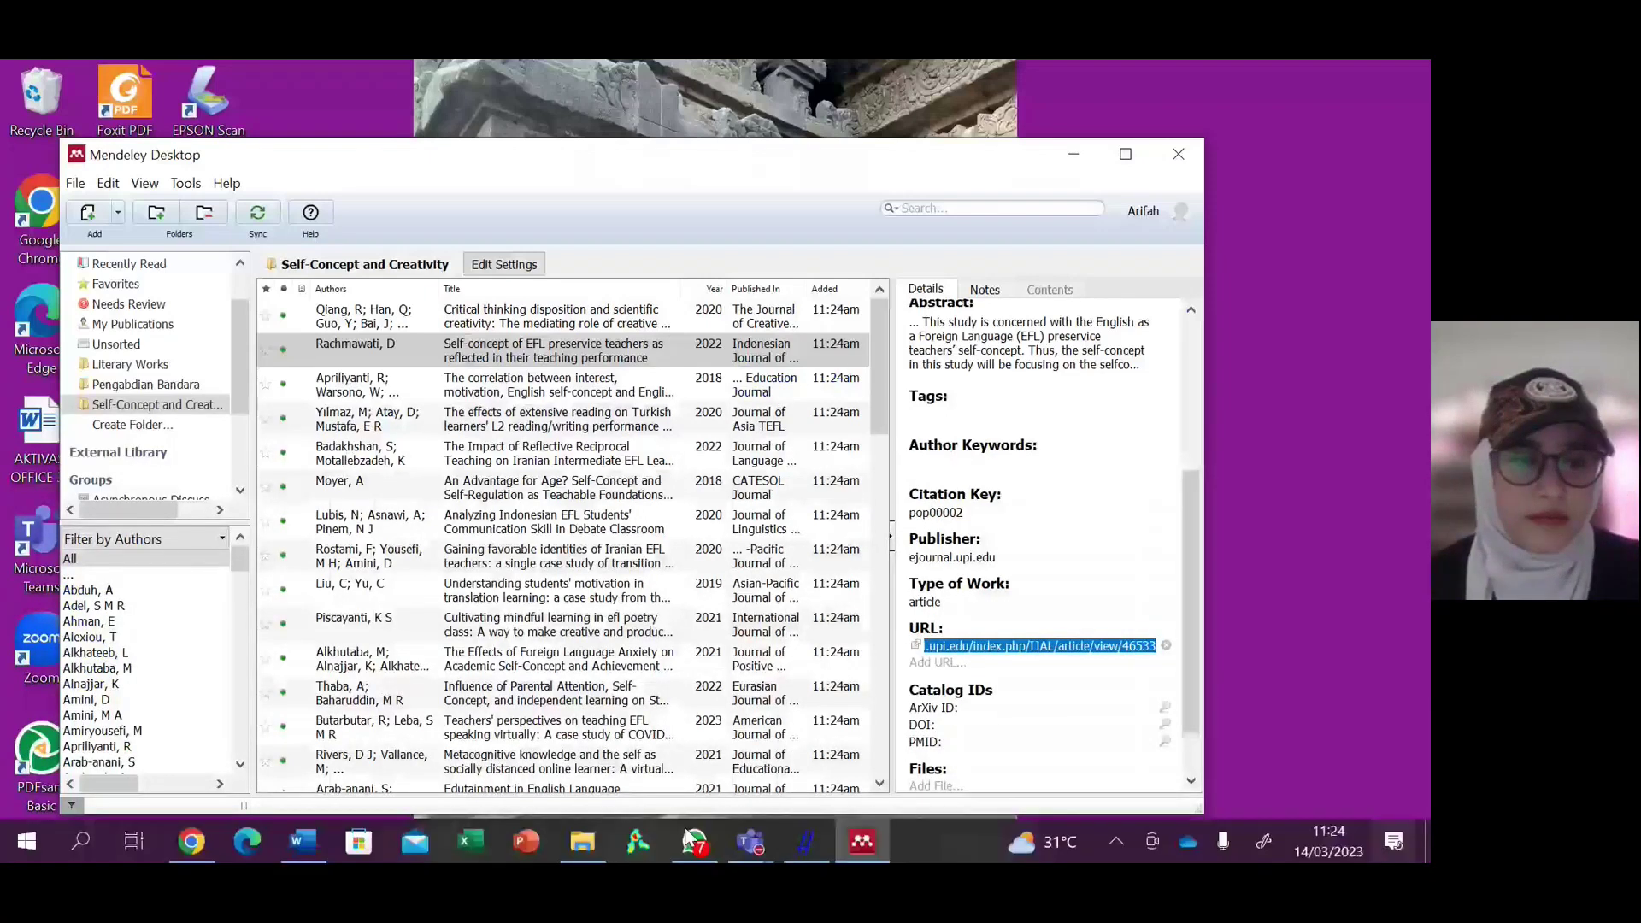
pyautogui.click(186, 853)
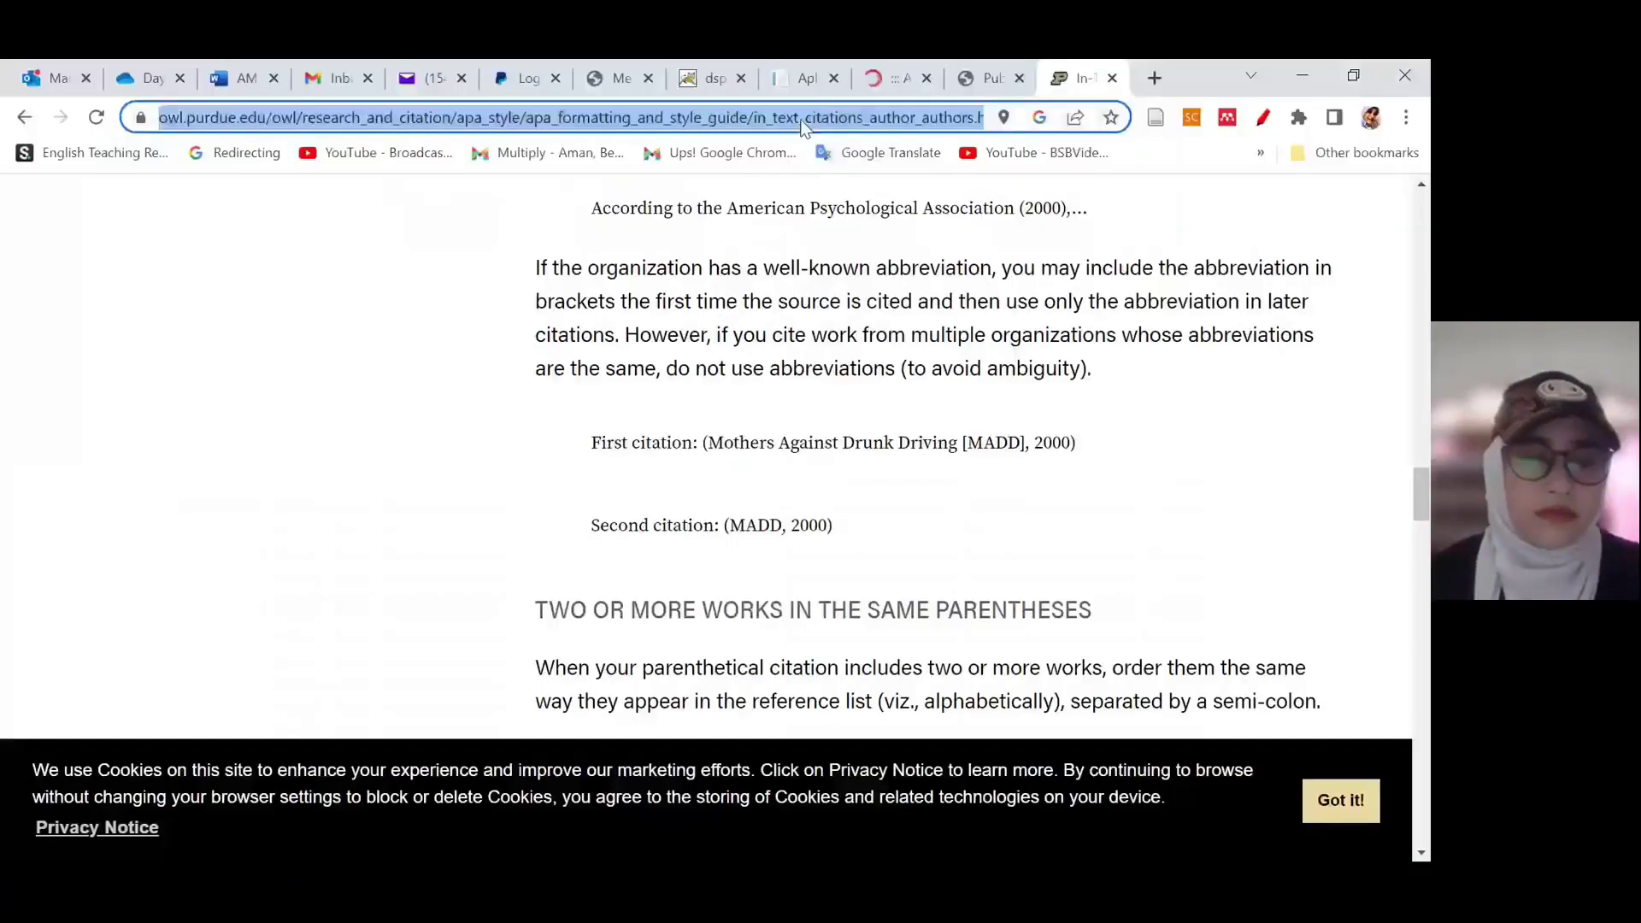
pyautogui.click(1155, 78)
pyautogui.hotkey('ctrl', 'v')
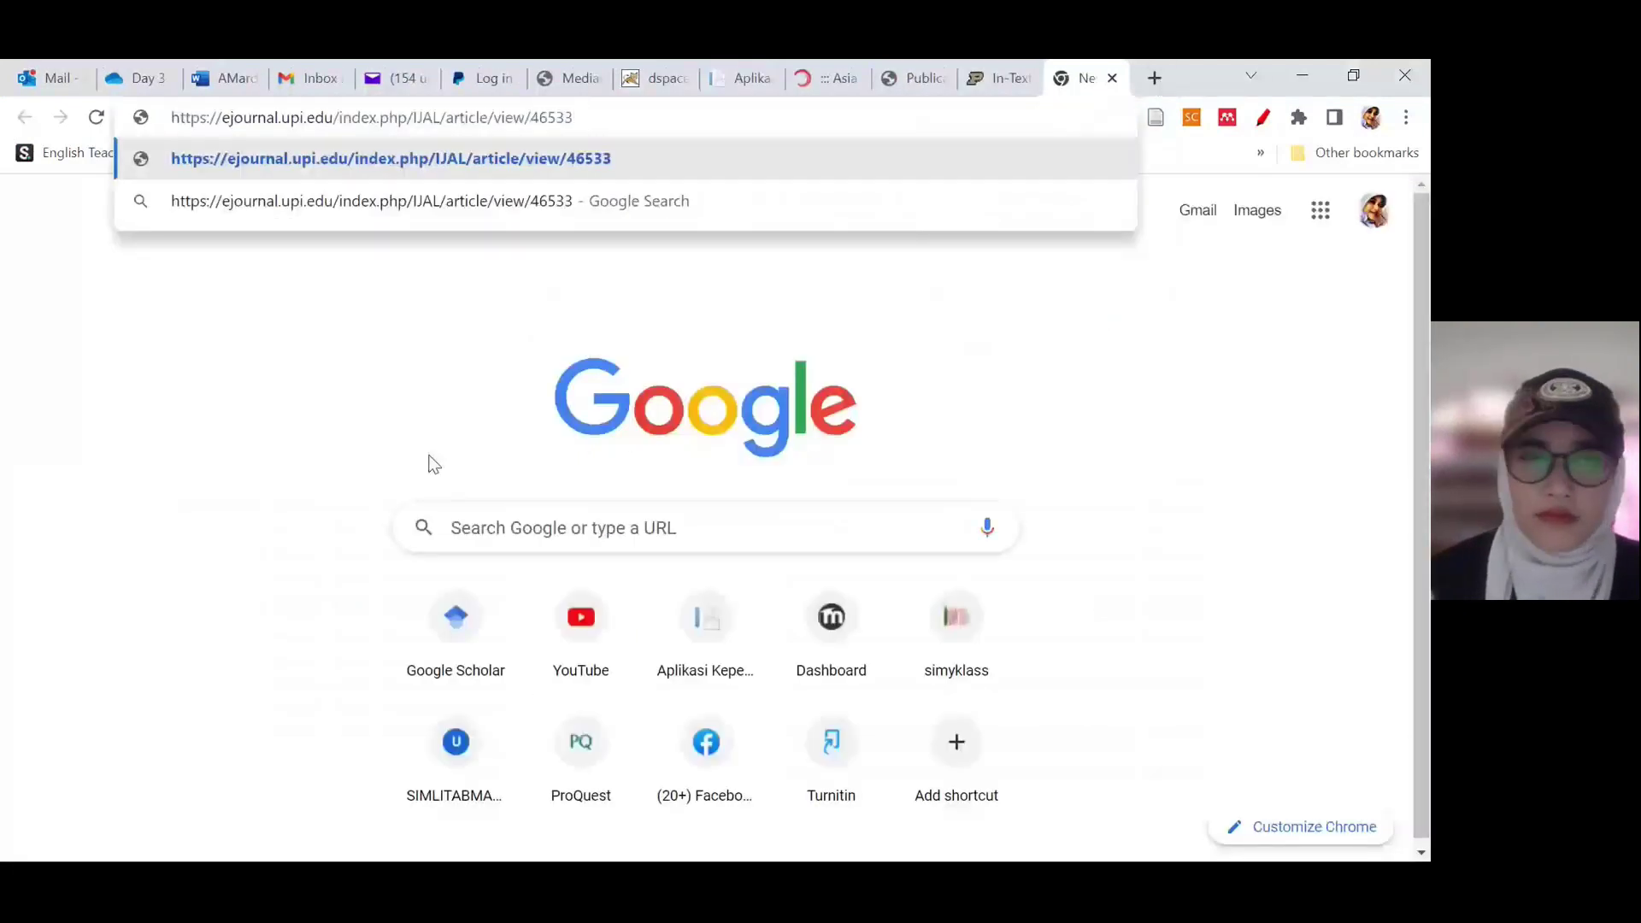
pyautogui.press('Return')
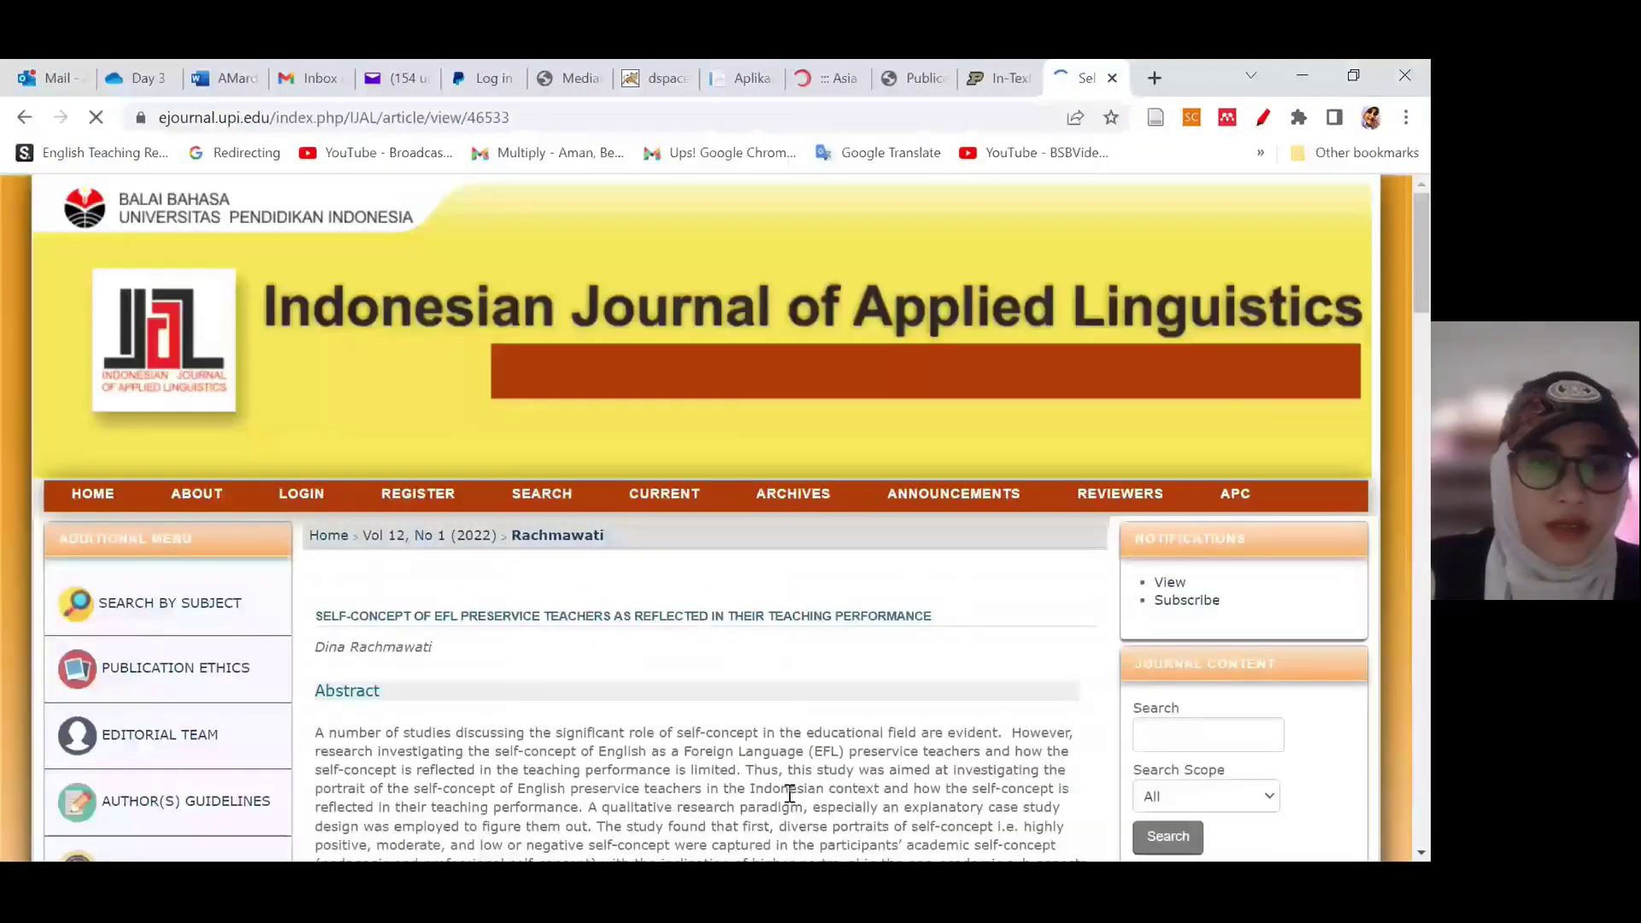
# Step: Look over the abstract on the article page and open its full-text PDF
pyautogui.scroll(-3, 434, 463)
pyautogui.scroll(1, 858, 758)
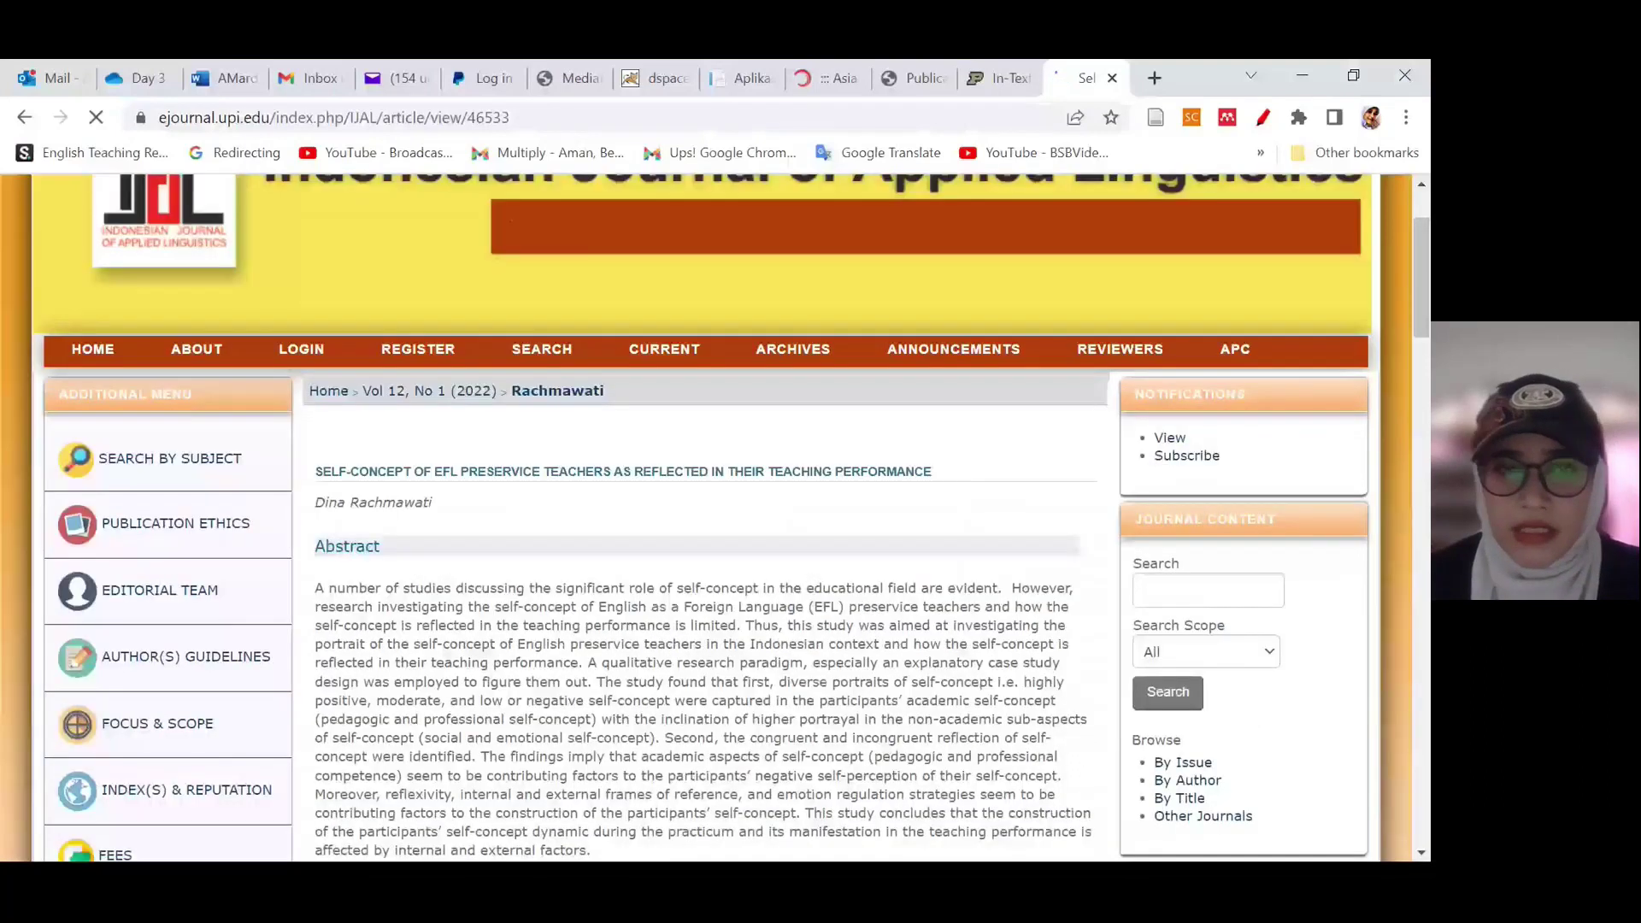
pyautogui.scroll(-2, 858, 758)
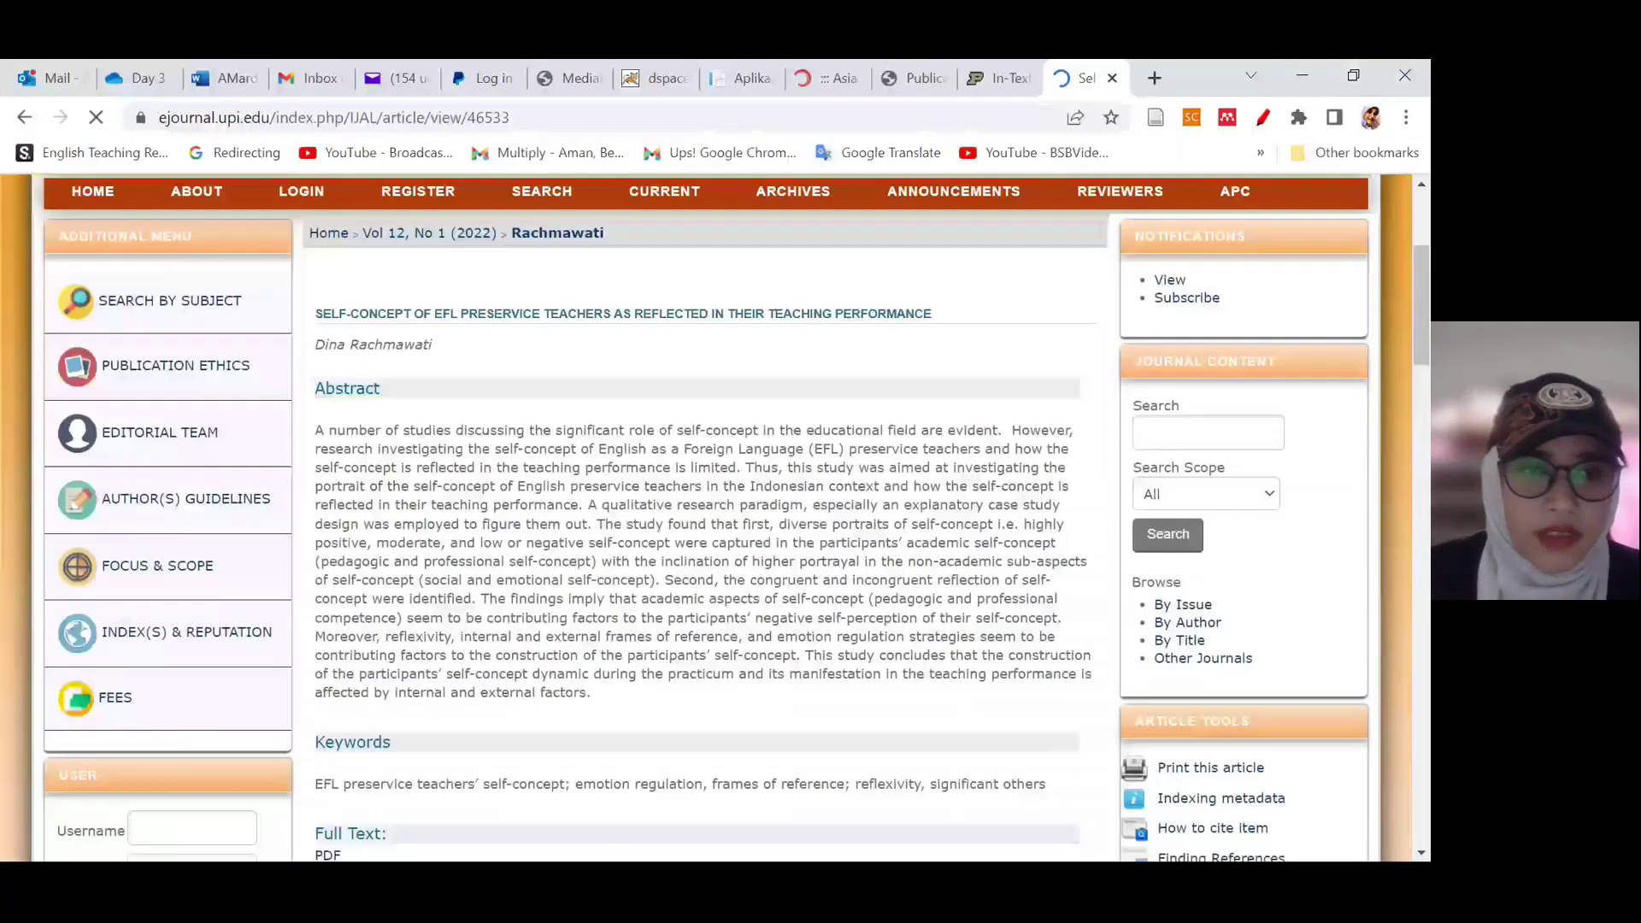
pyautogui.scroll(-3, 858, 758)
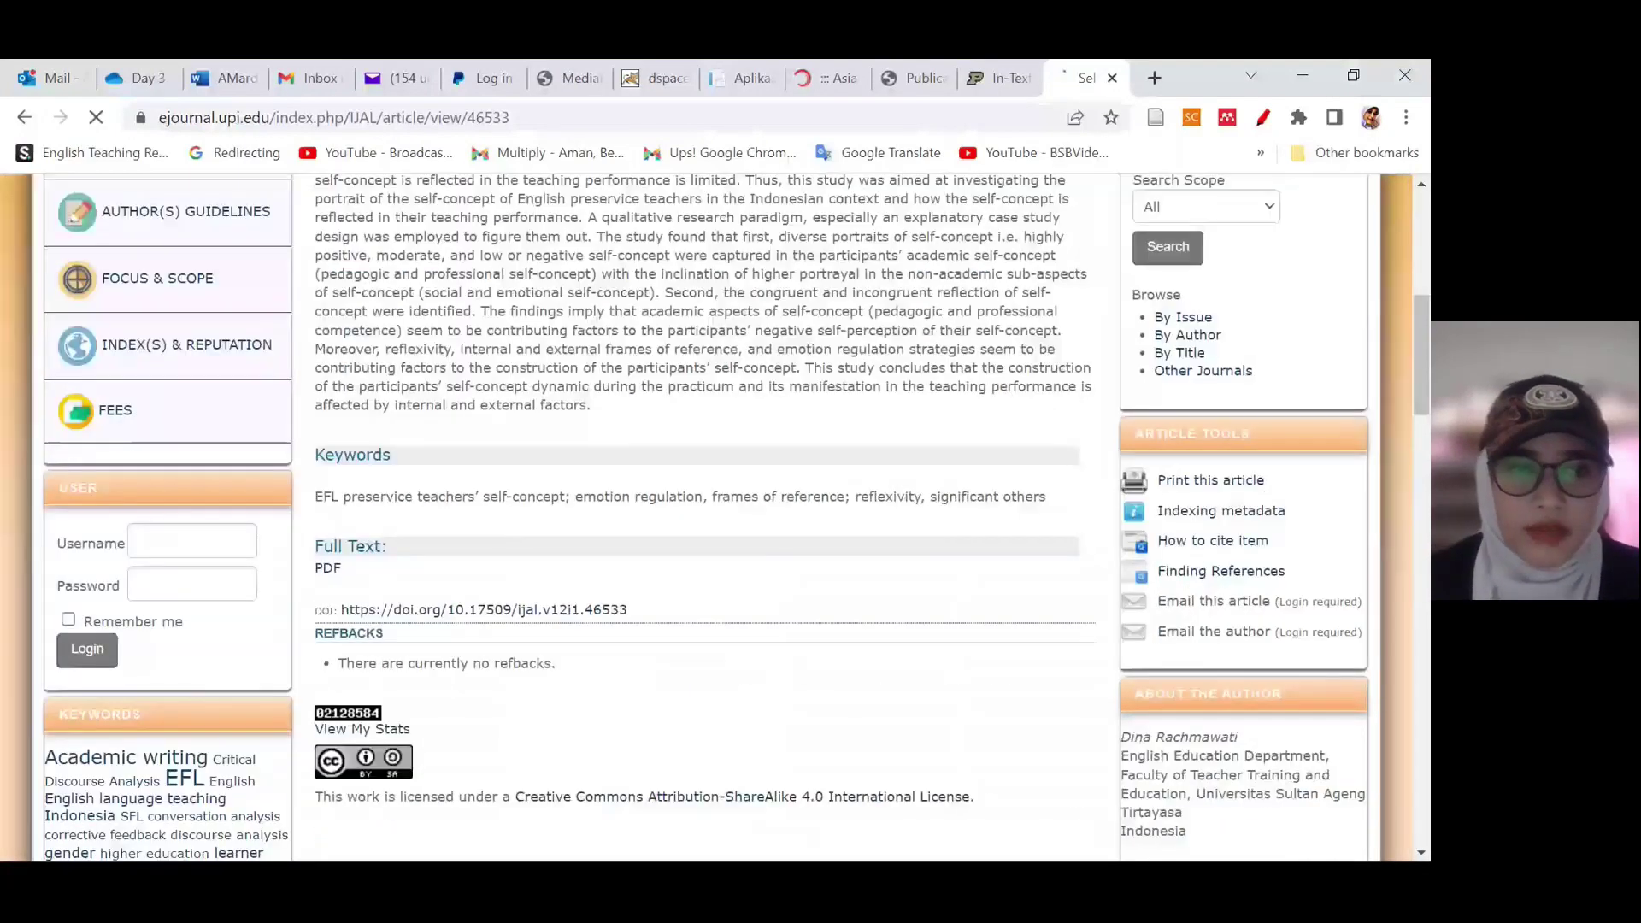
pyautogui.click(328, 569)
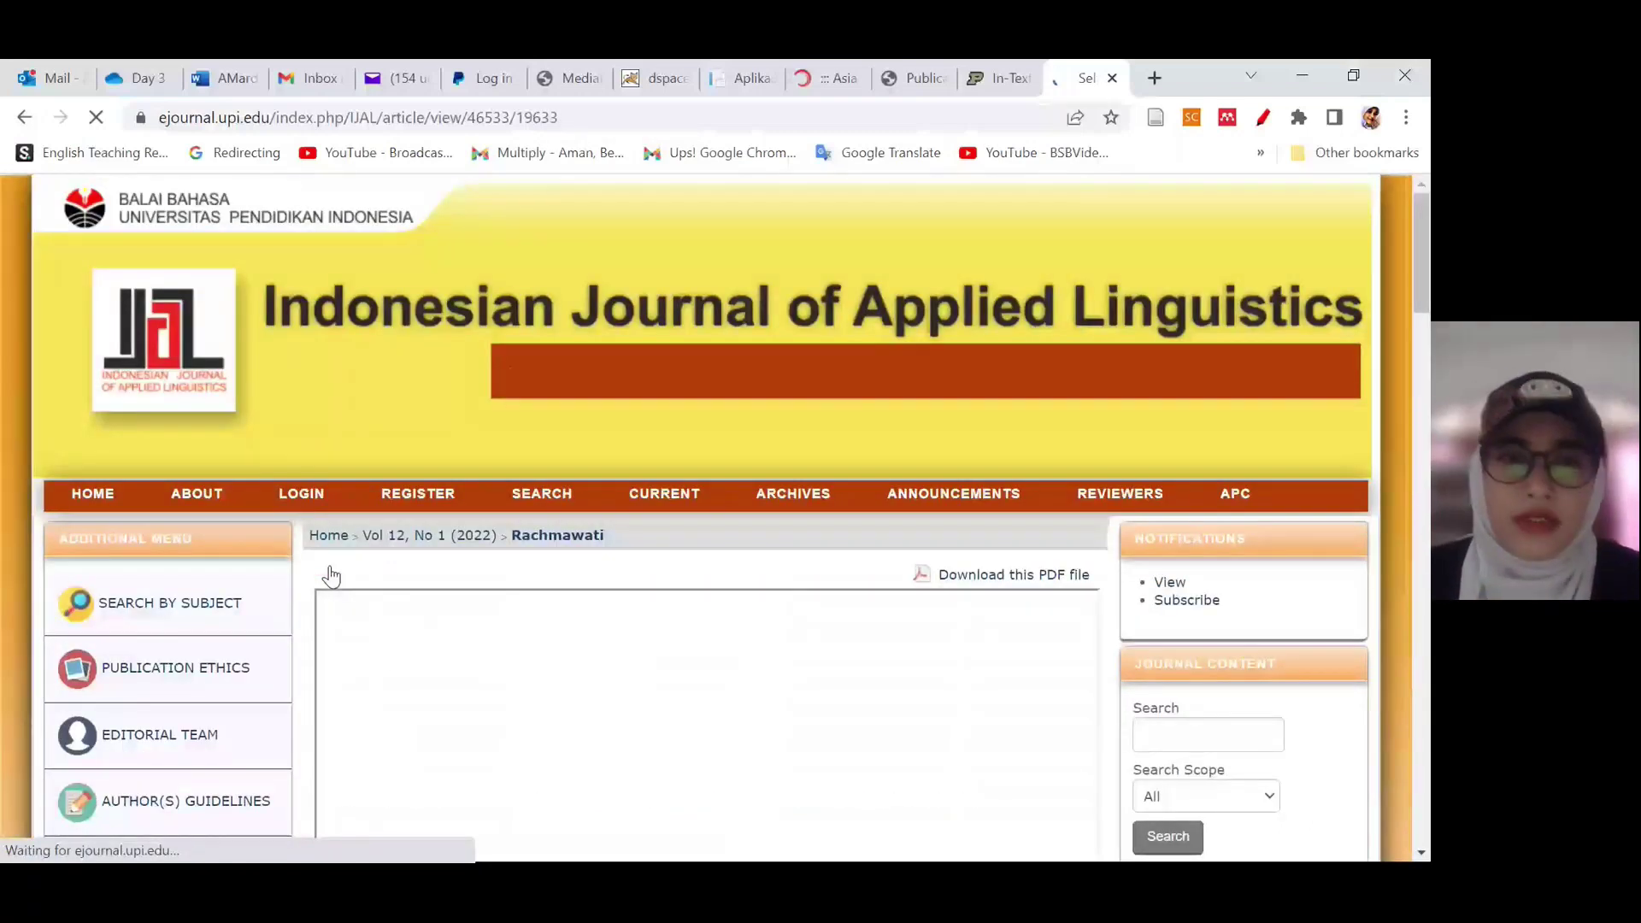
# Step: Skim the PDF with the page enlarged and highlight the sentence on page 9 about significant others' personality traits and academic capacity
pyautogui.scroll(-3, 332, 577)
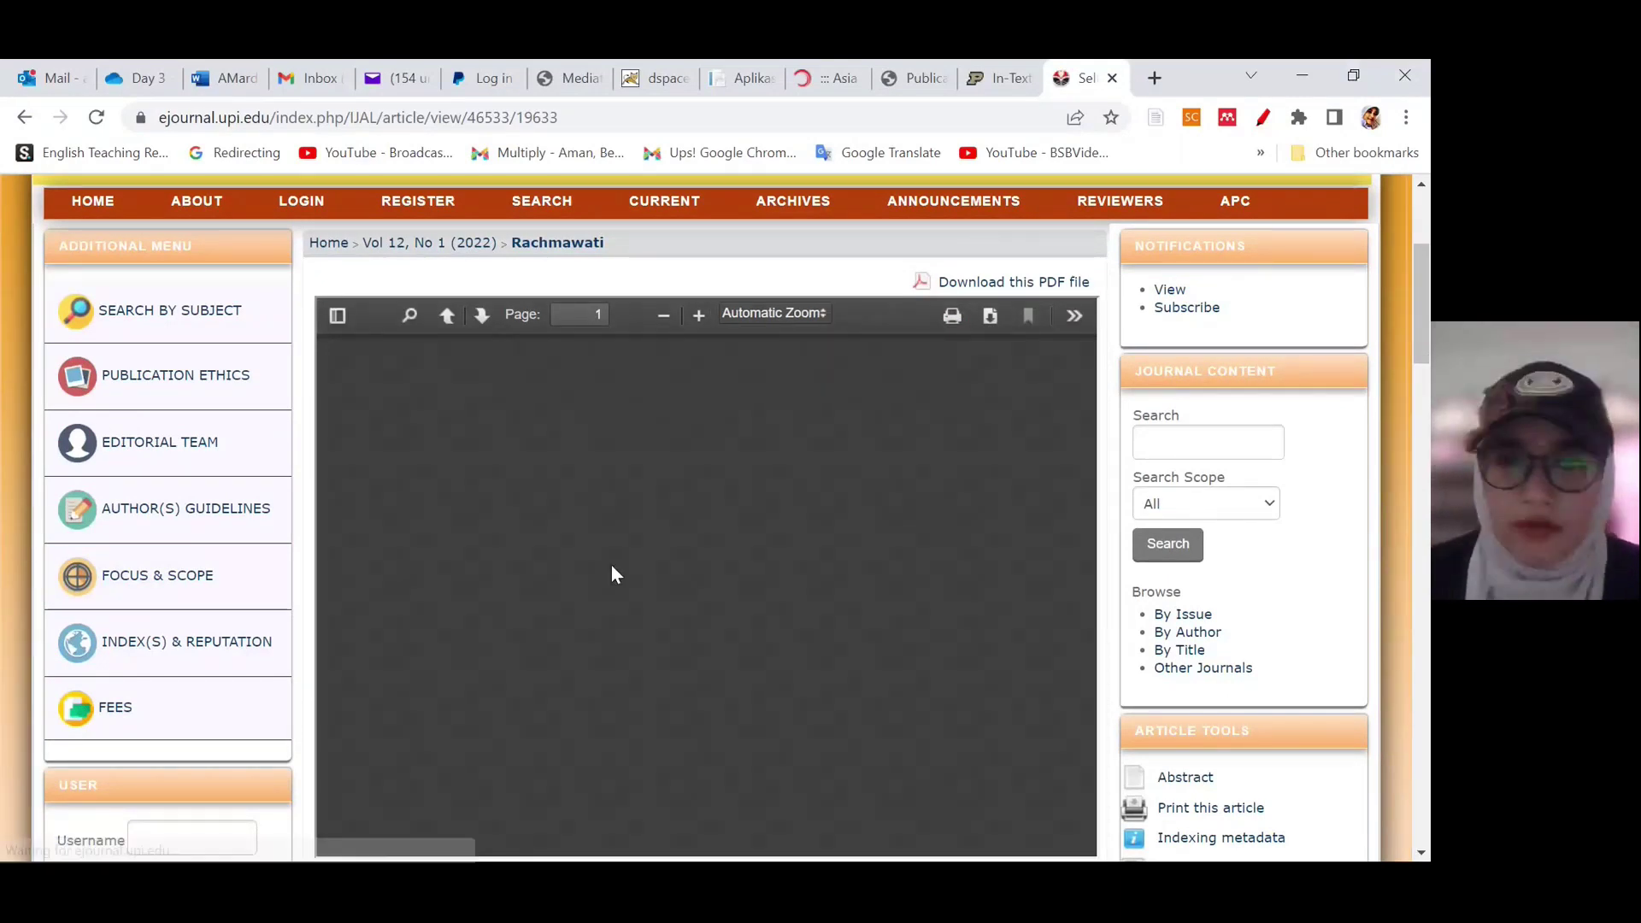
pyautogui.scroll(-5, 614, 574)
pyautogui.scroll(-12, 696, 615)
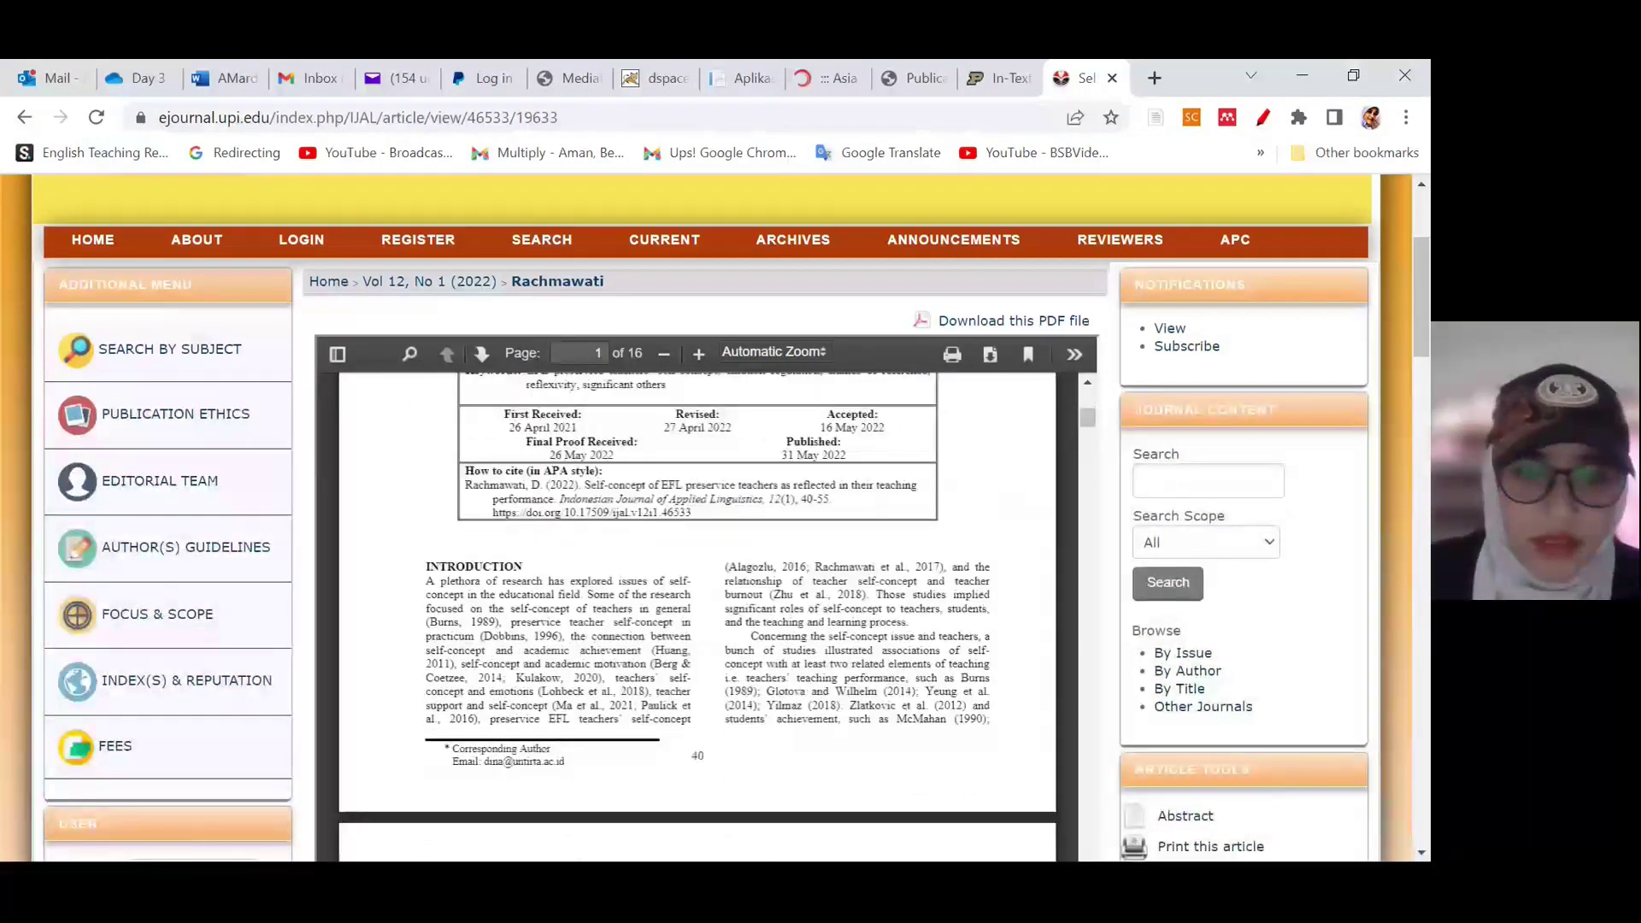
pyautogui.scroll(-15, 696, 615)
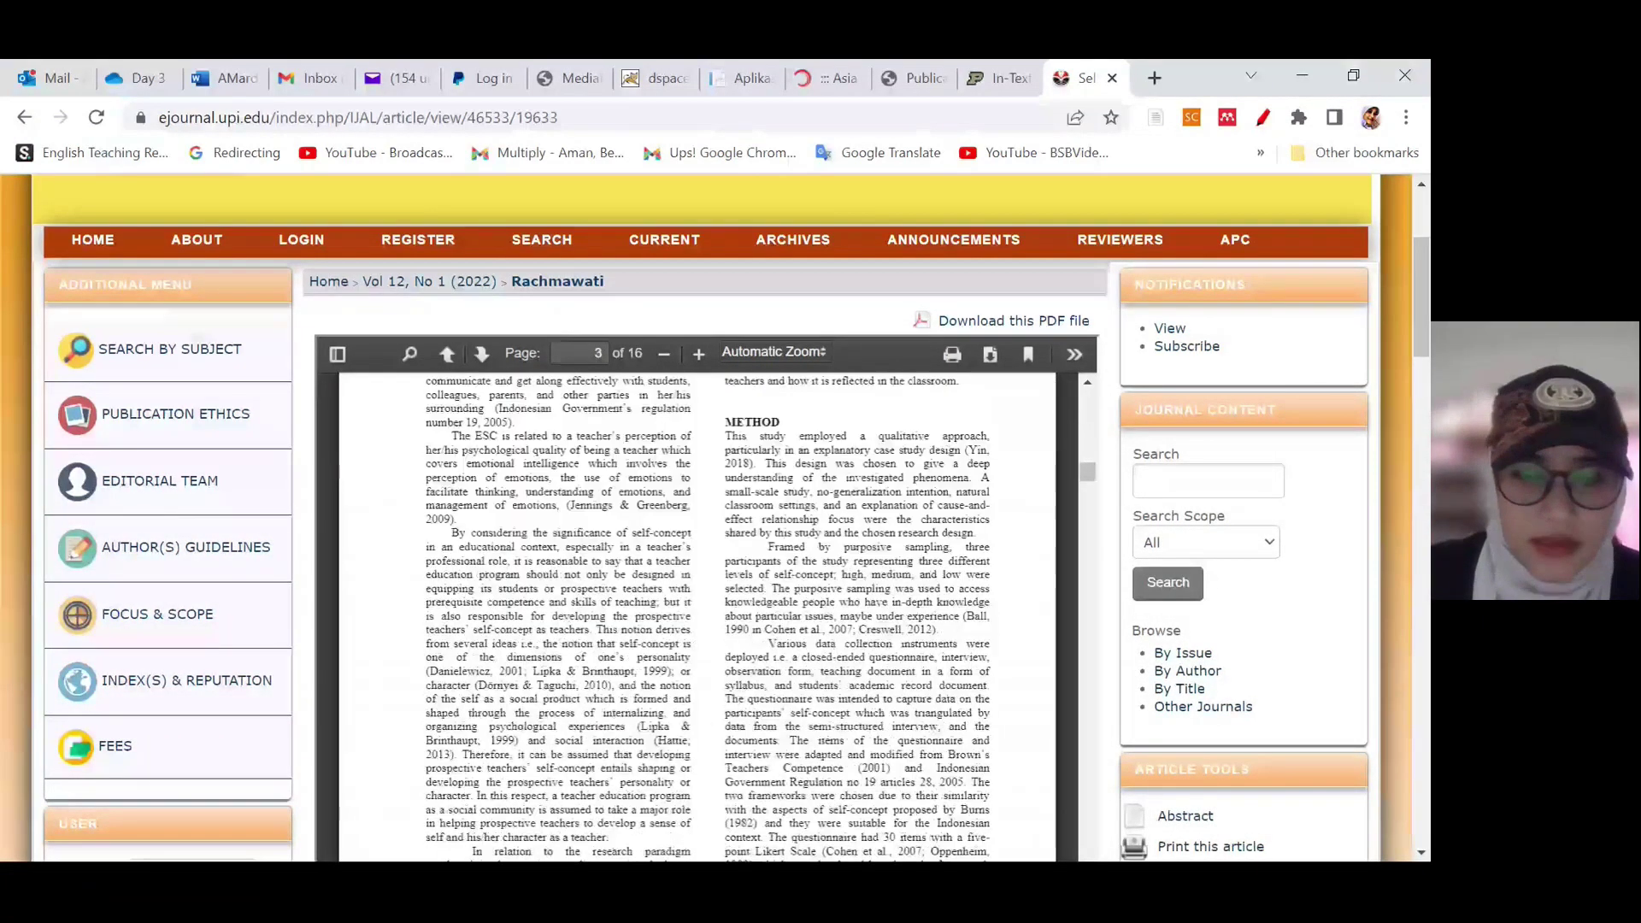
pyautogui.scroll(-10, 696, 616)
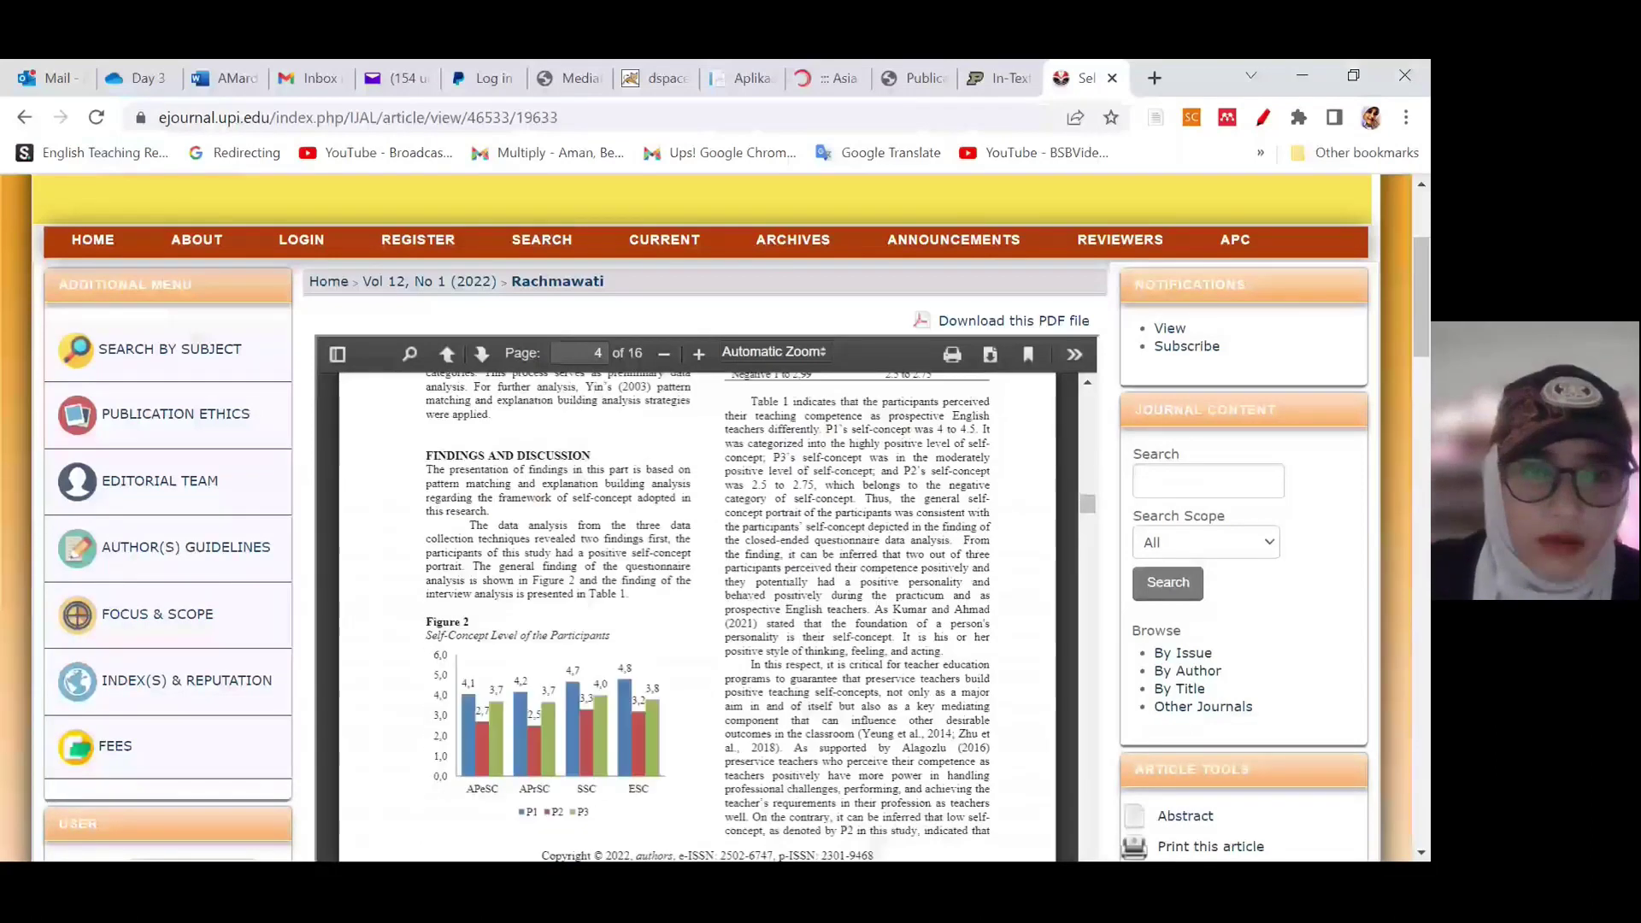
pyautogui.hotkey('ctrl', '+')
pyautogui.hotkey('ctrl', '+')
pyautogui.hotkey('ctrl', '-')
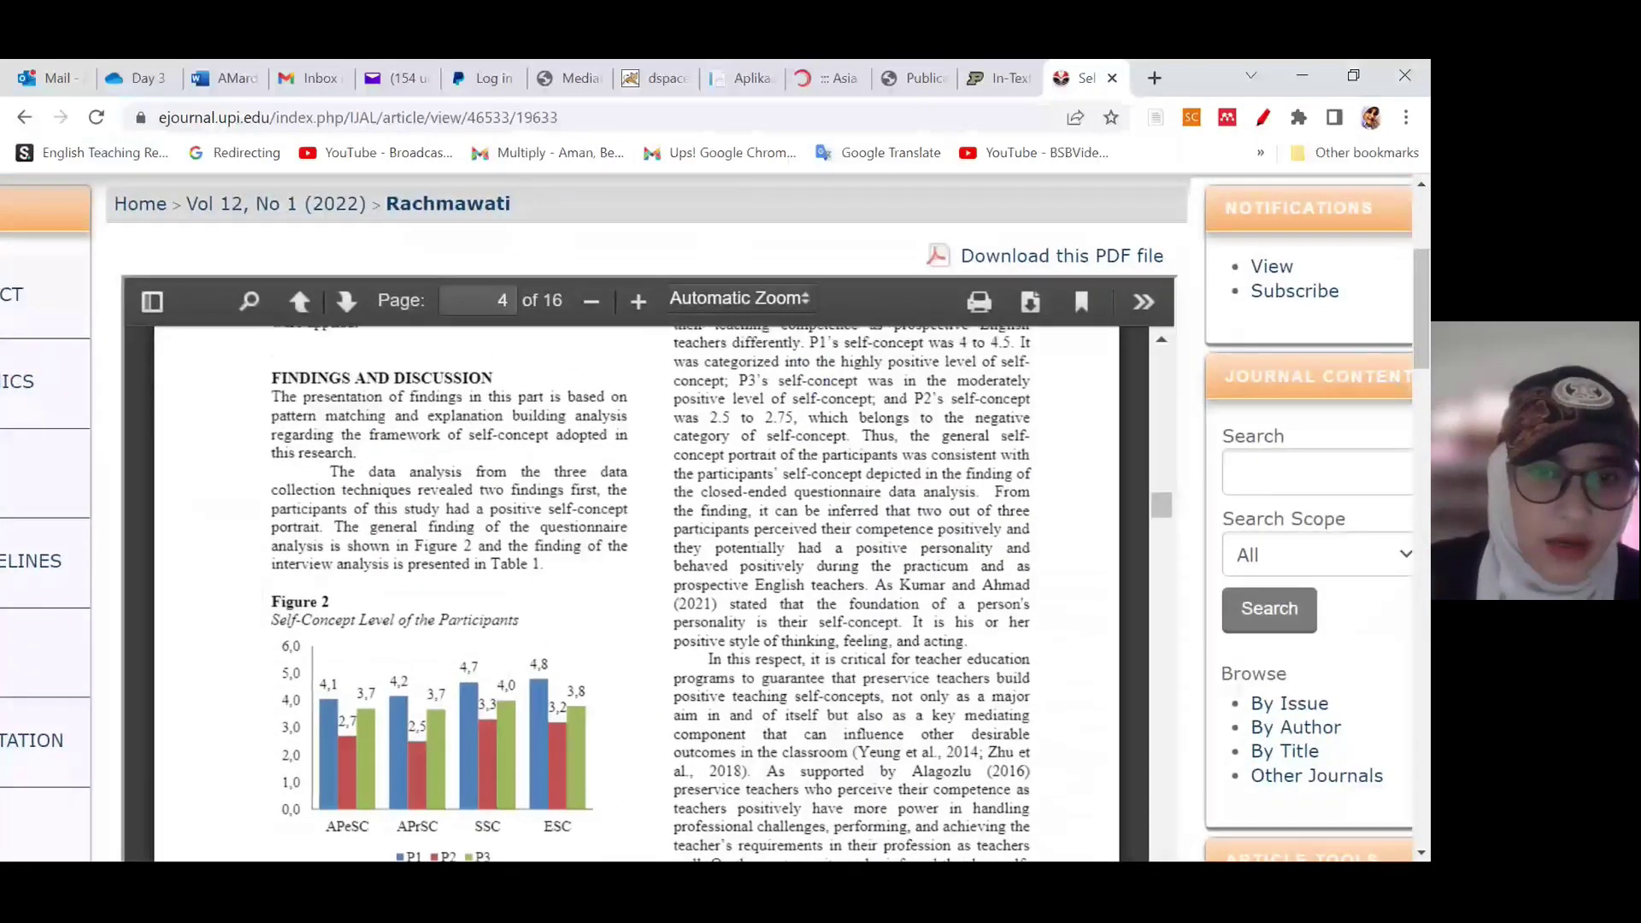
pyautogui.scroll(3, 649, 590)
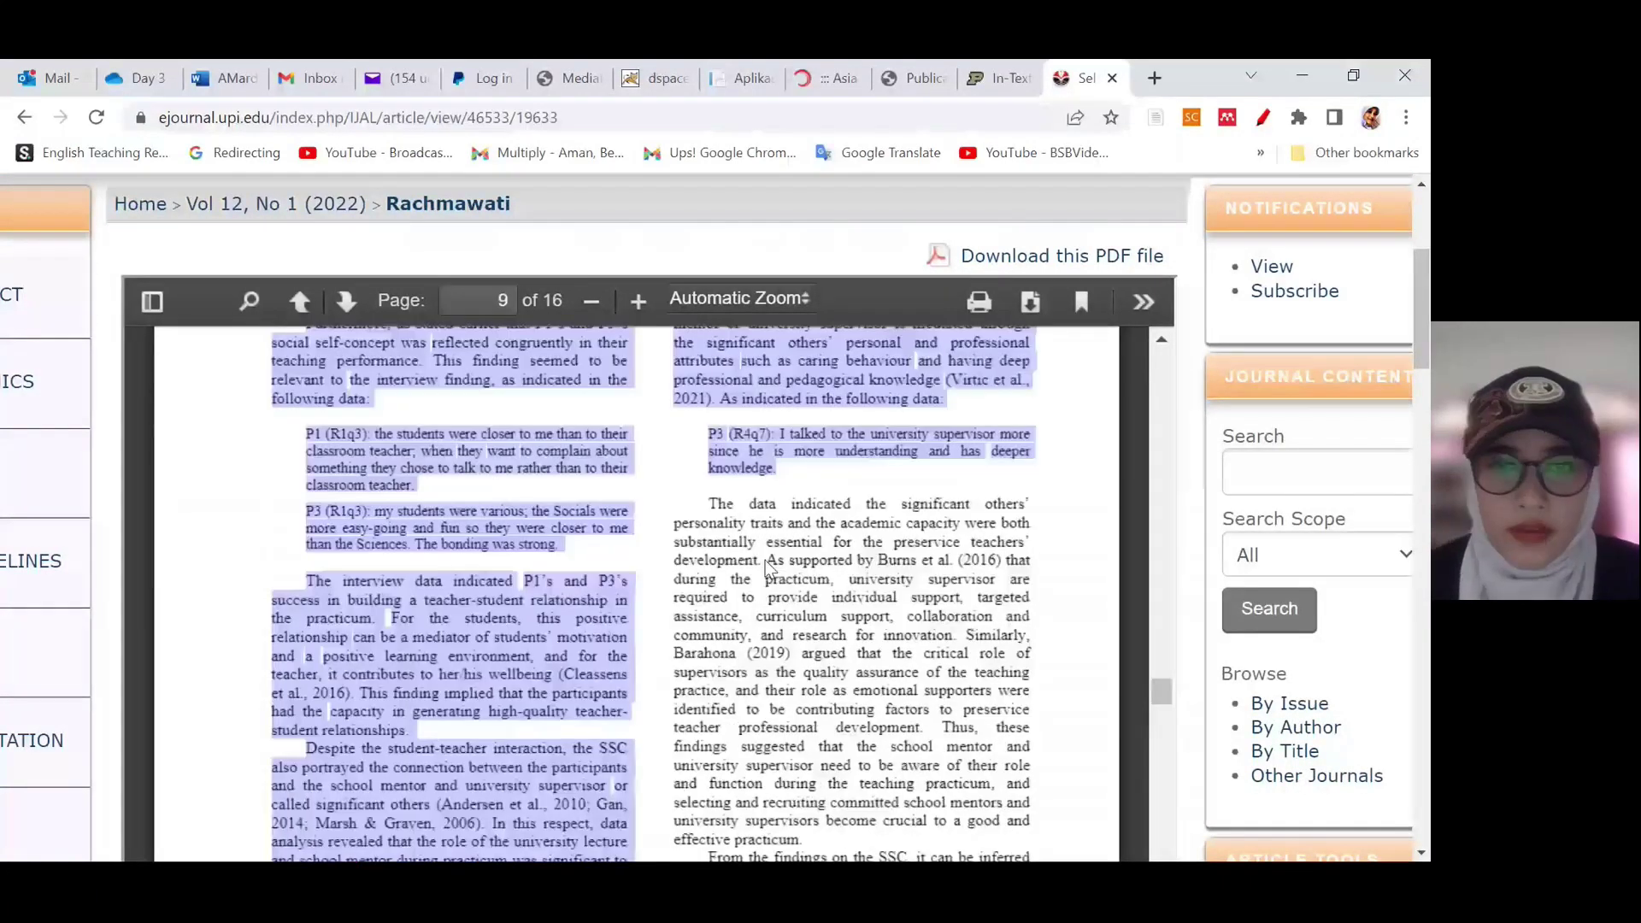
pyautogui.moveTo(708, 505); pyautogui.dragTo(768, 563)
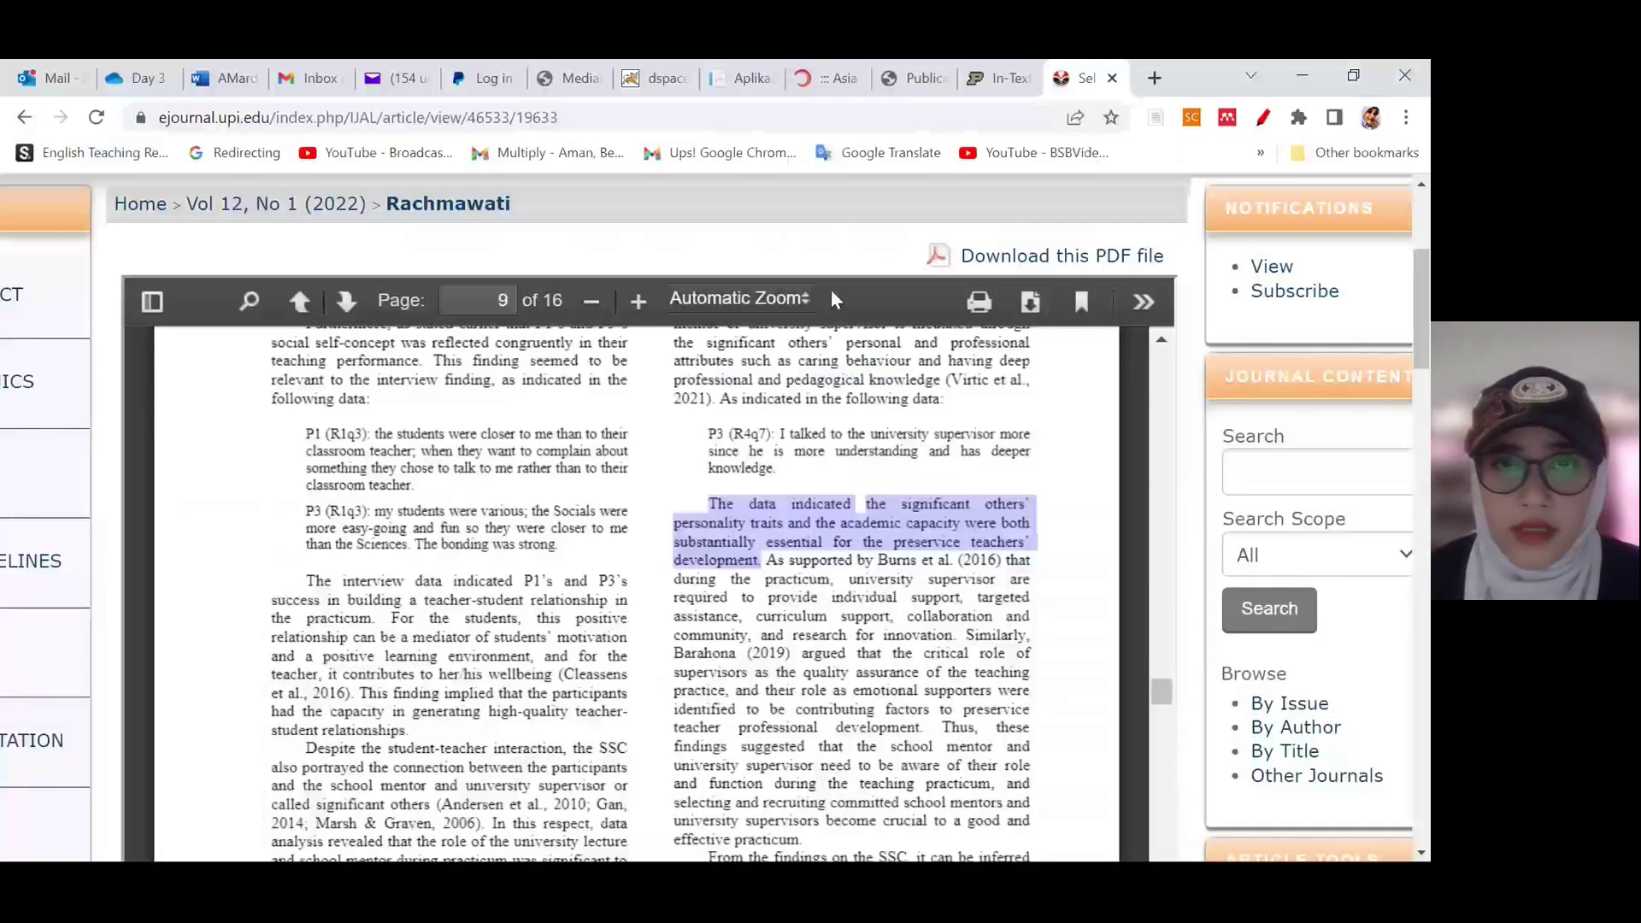
# Step: Return to the Purdue OWL author citation page and open the guide's "In-Text Citations: The Basics" page
pyautogui.click(988, 65)
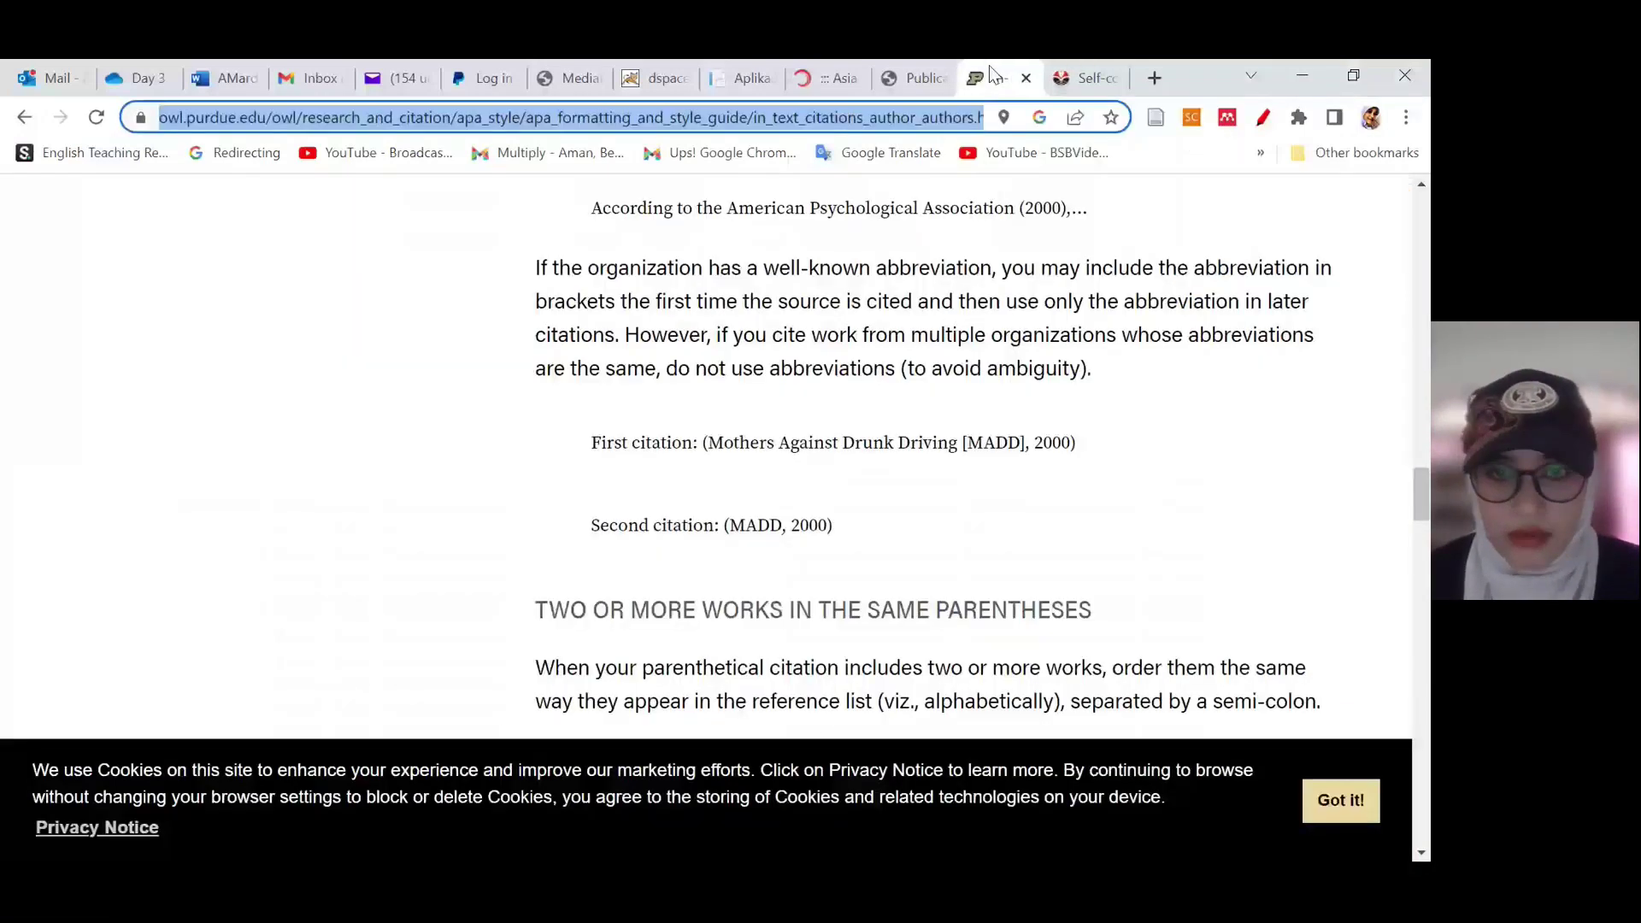
pyautogui.click(340, 533)
pyautogui.scroll(10, 340, 534)
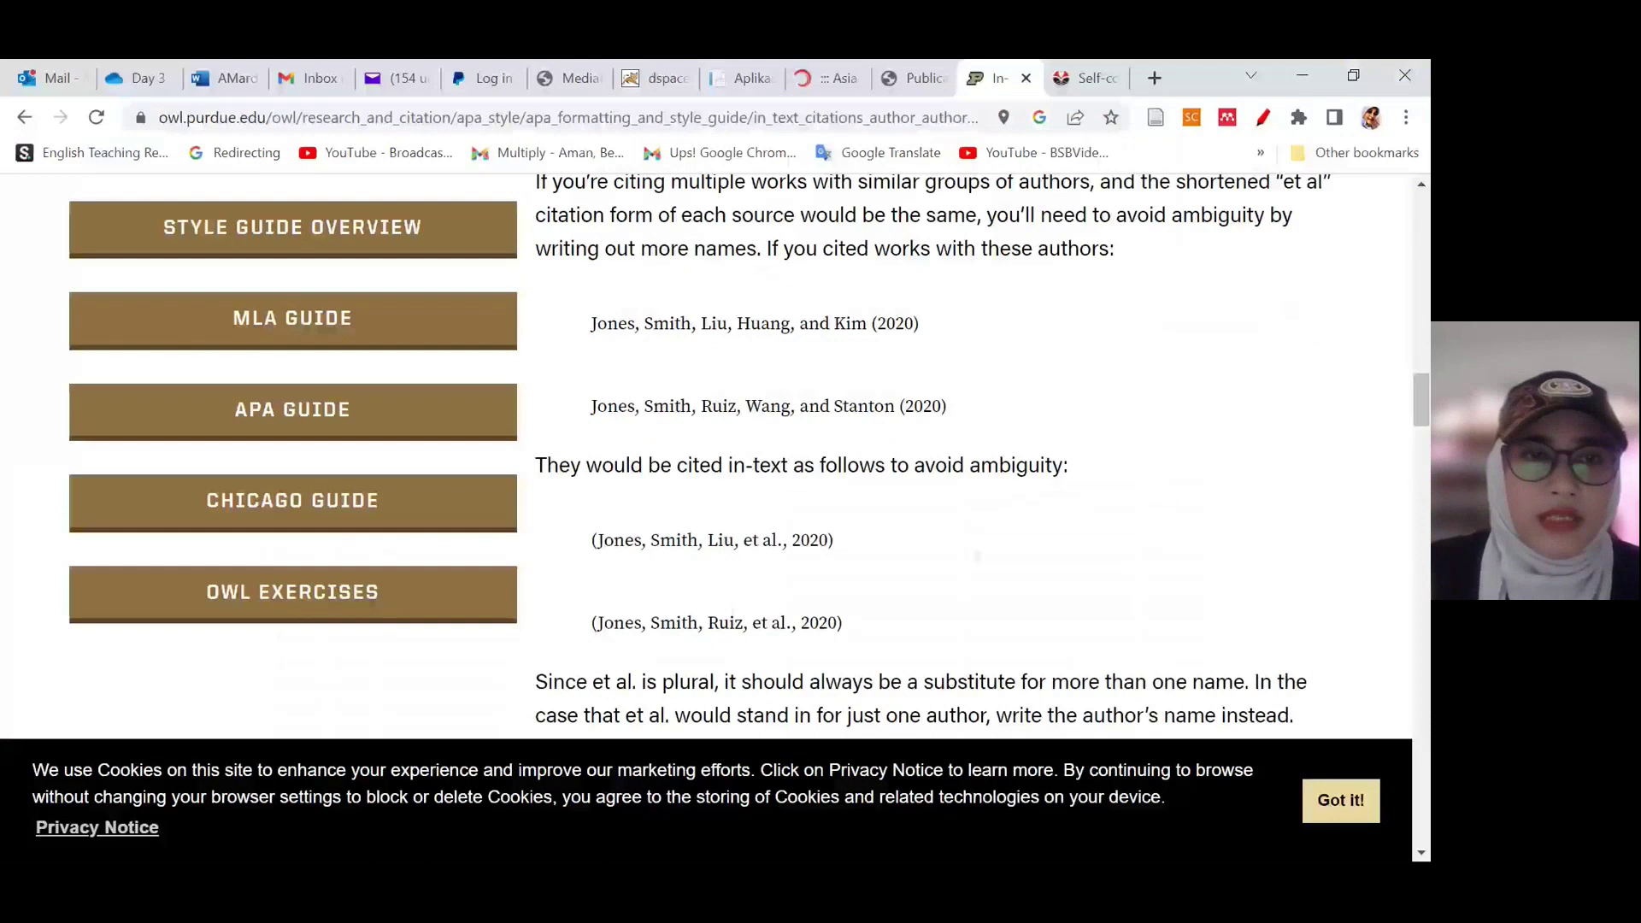
pyautogui.scroll(5, 340, 534)
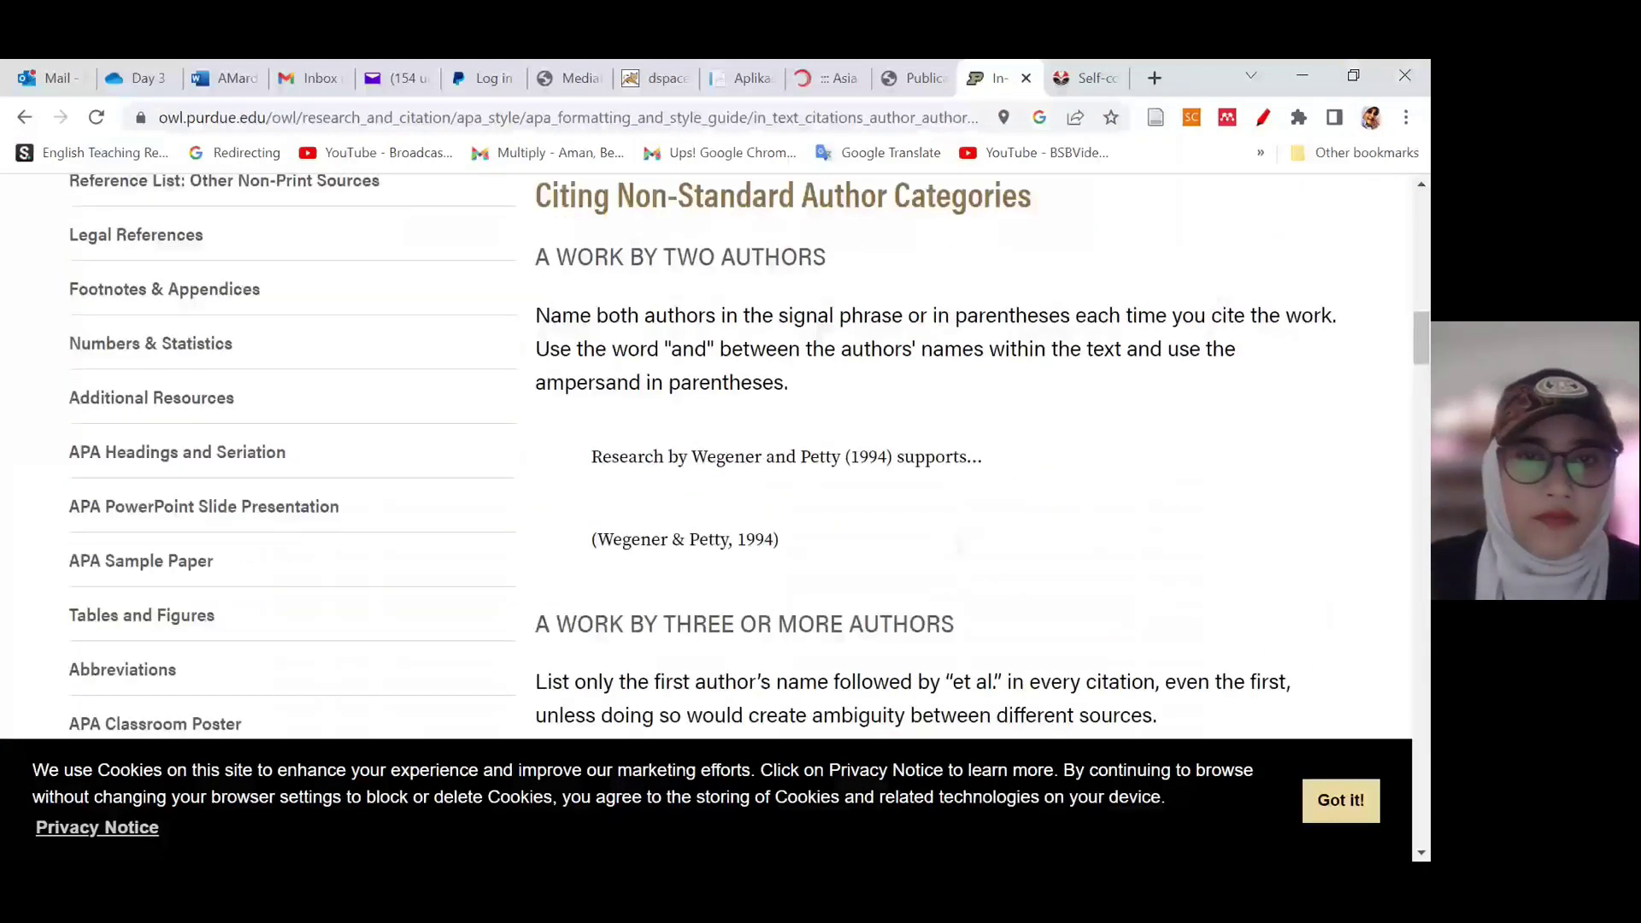
pyautogui.scroll(10, 340, 533)
pyautogui.scroll(-2, 340, 533)
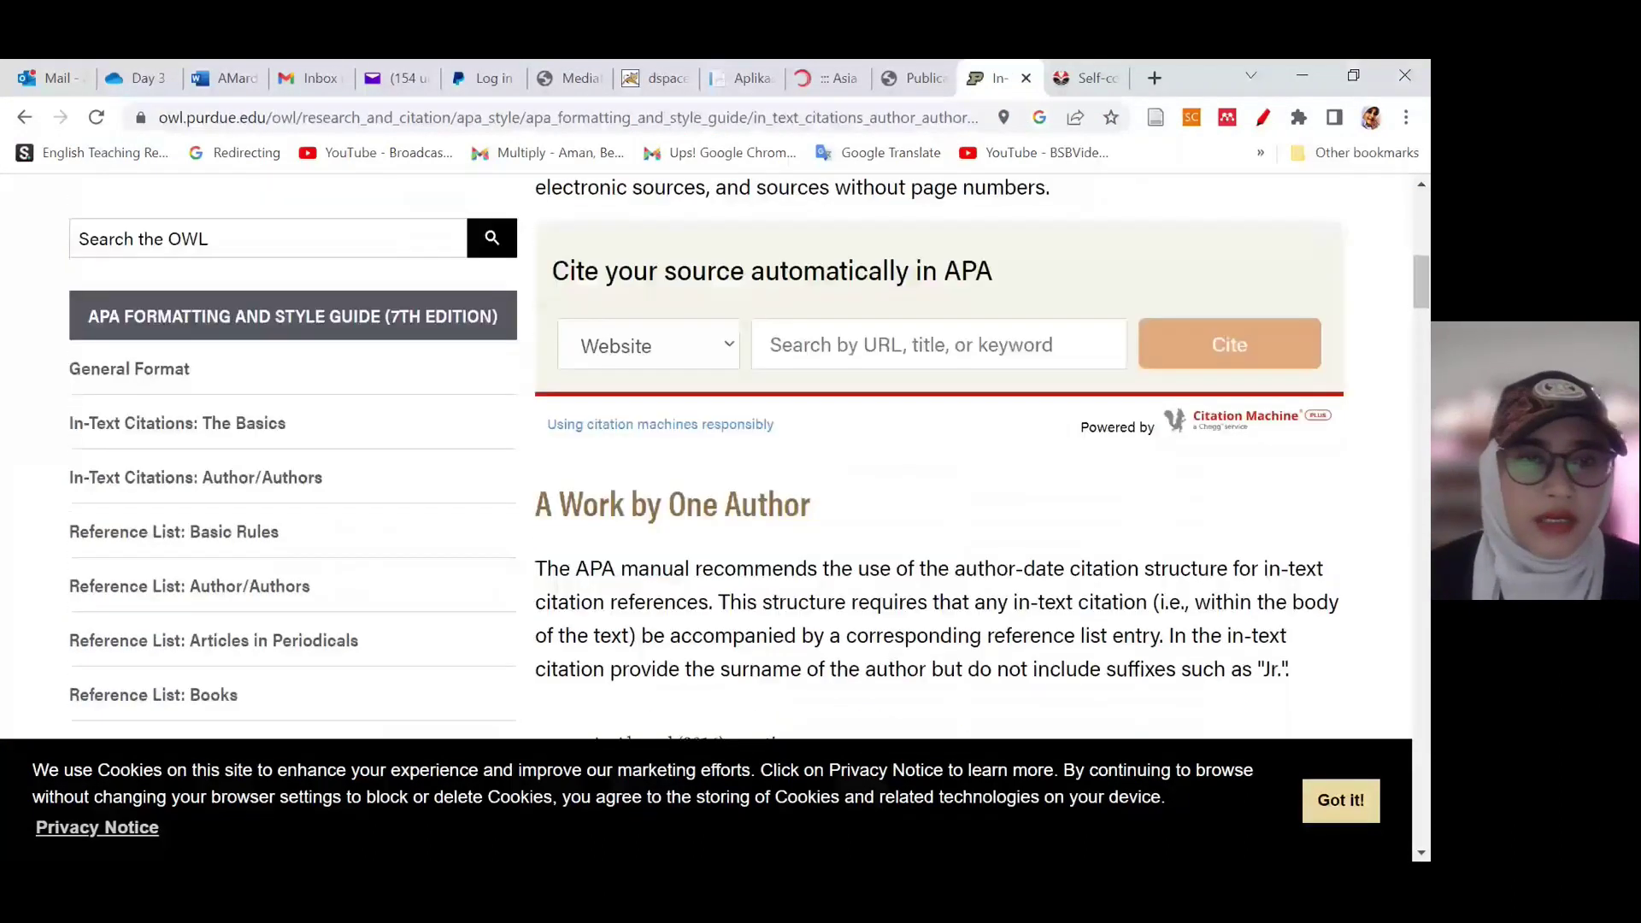
pyautogui.click(236, 434)
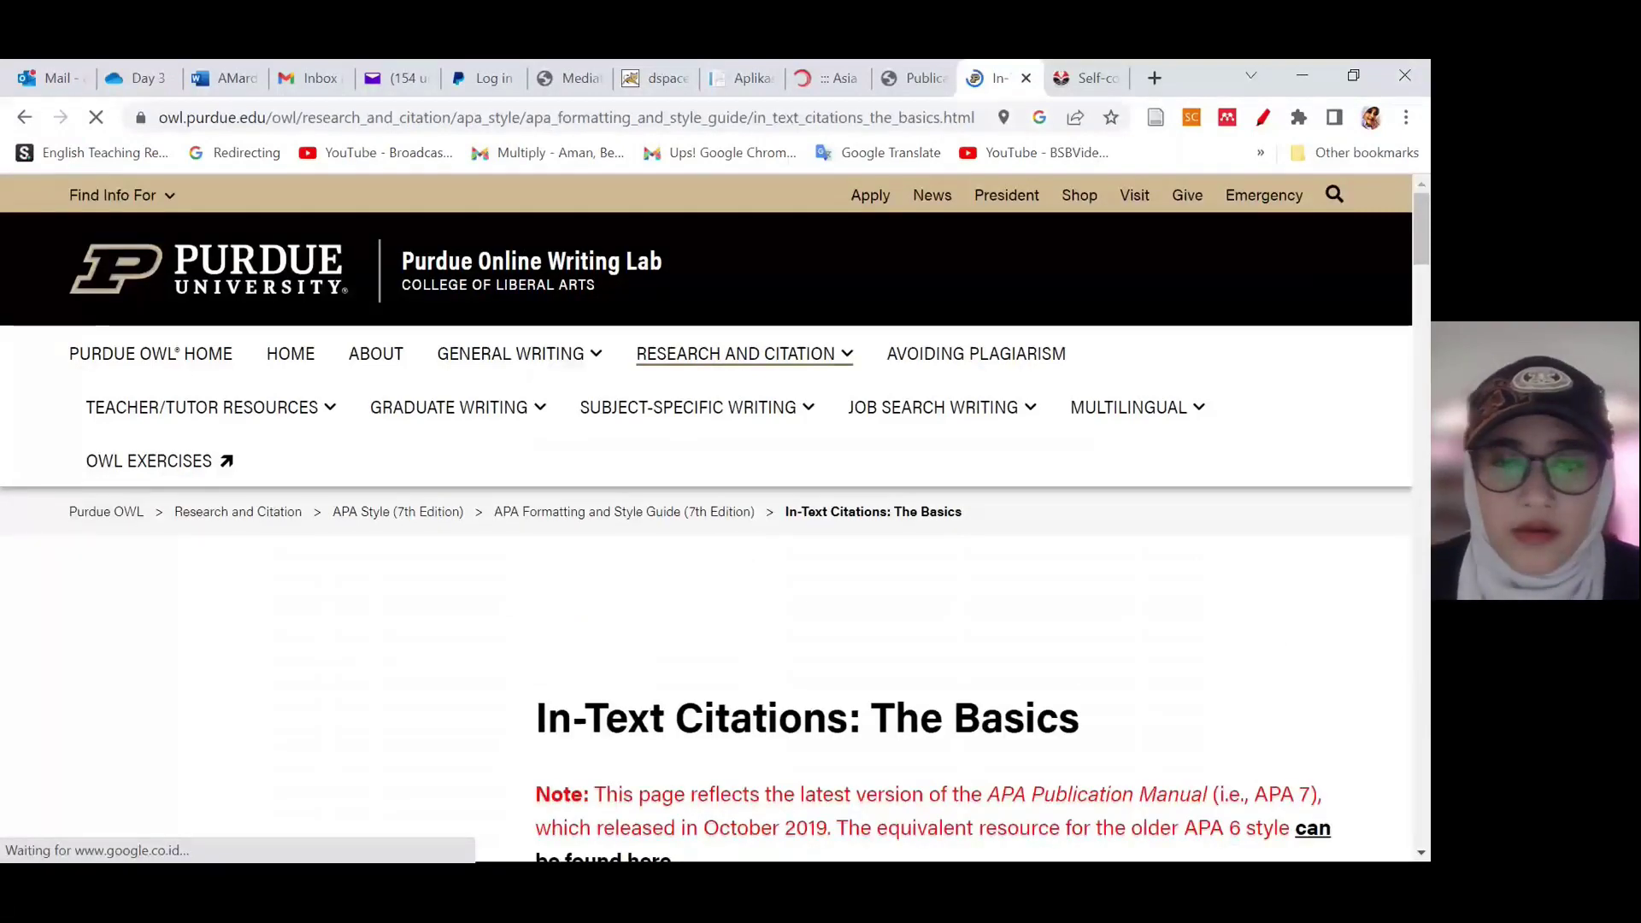
# Step: Examine the Short Quotations section, highlighting the "p." page marker and the quotation marks around the first example's quote
pyautogui.scroll(-10, 738, 553)
pyautogui.scroll(-1, 738, 553)
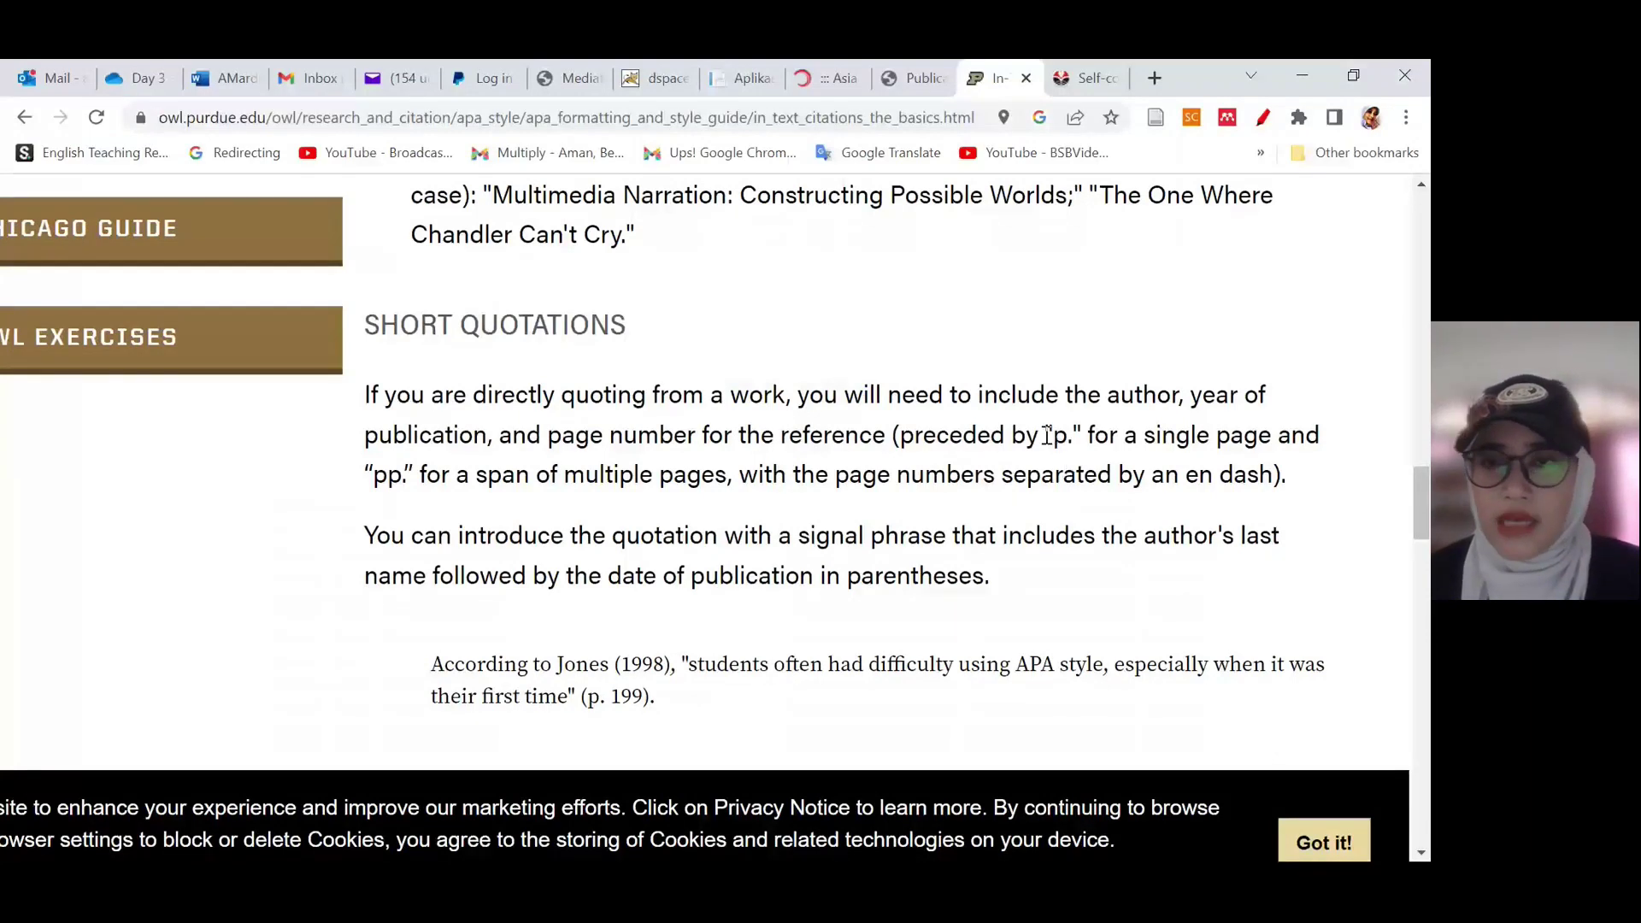
pyautogui.moveTo(1052, 435); pyautogui.dragTo(1090, 438)
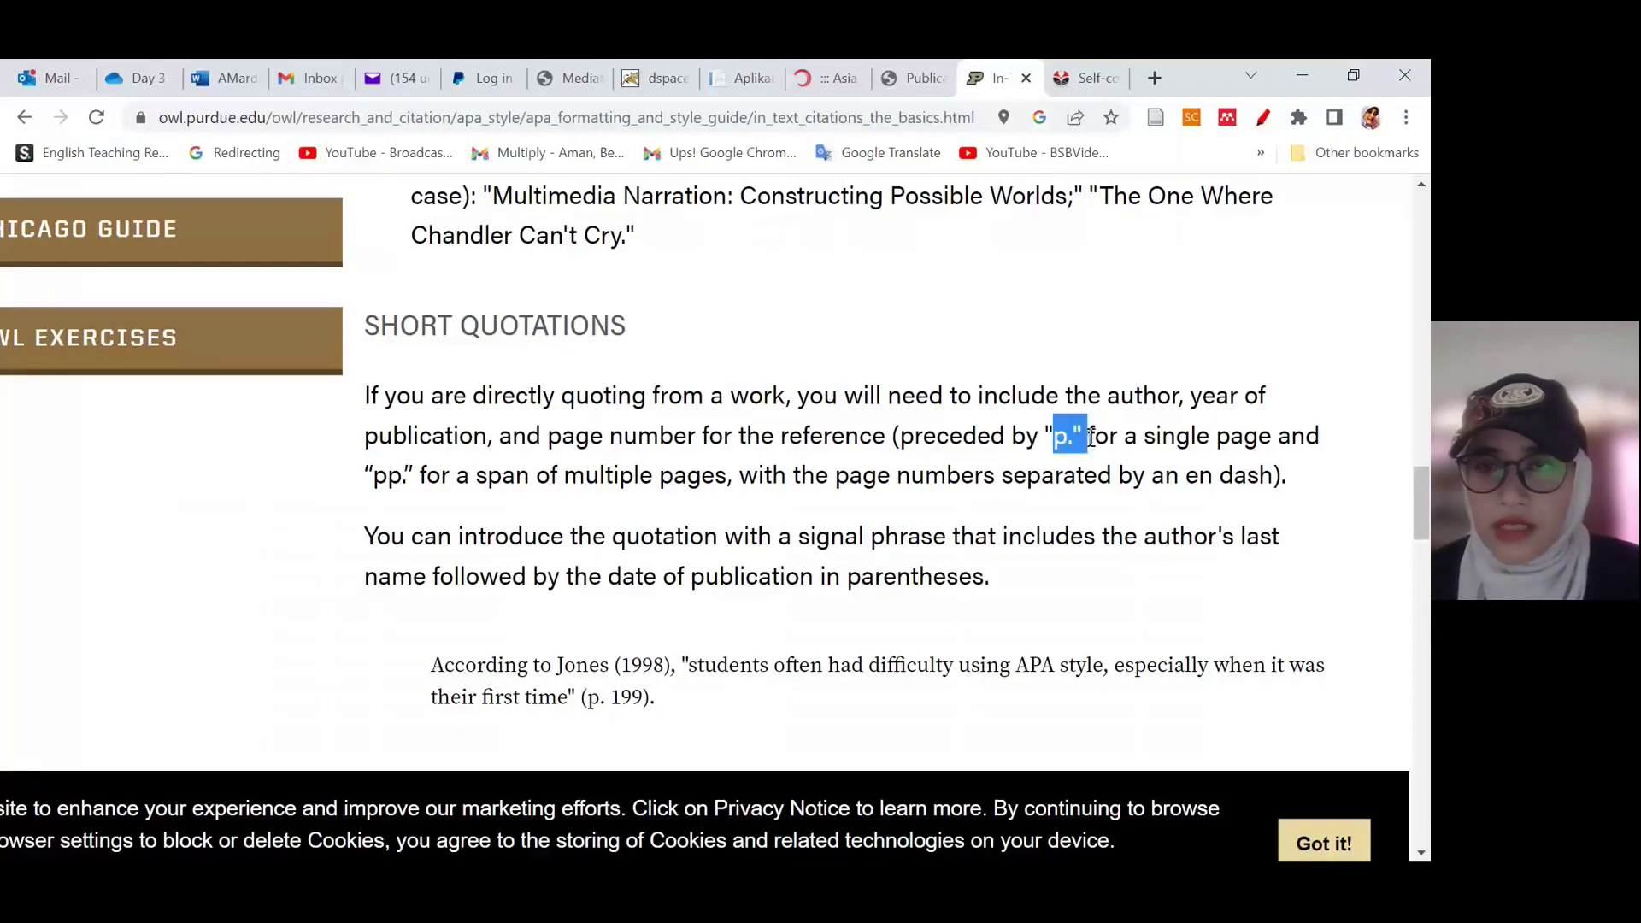
pyautogui.click(1051, 436)
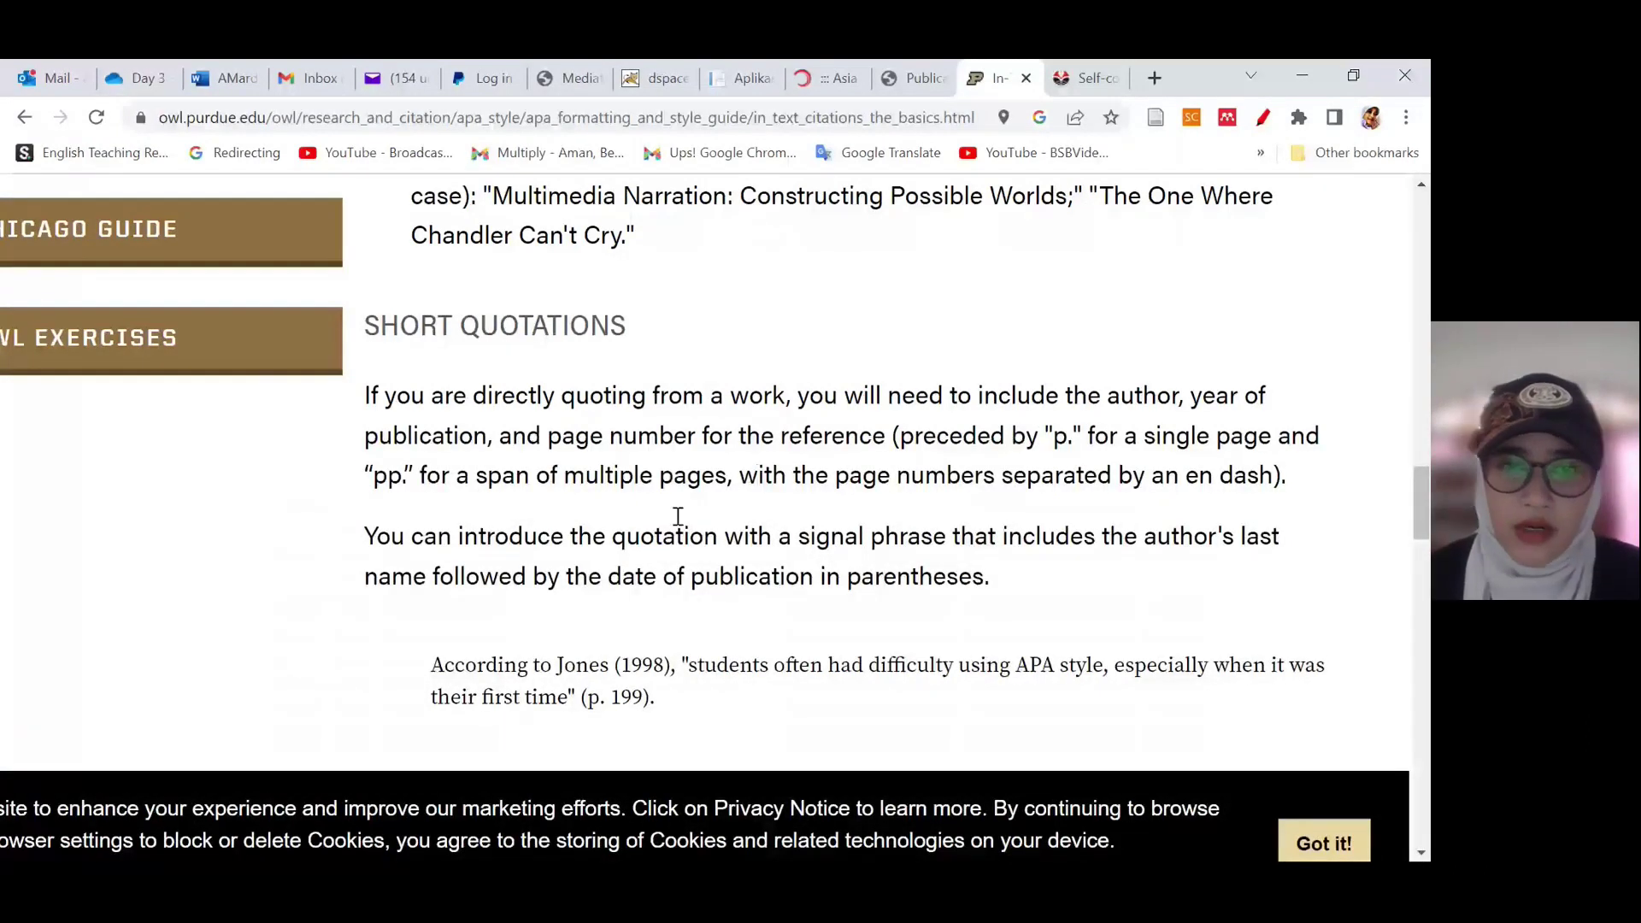
pyautogui.moveTo(681, 665); pyautogui.dragTo(692, 665)
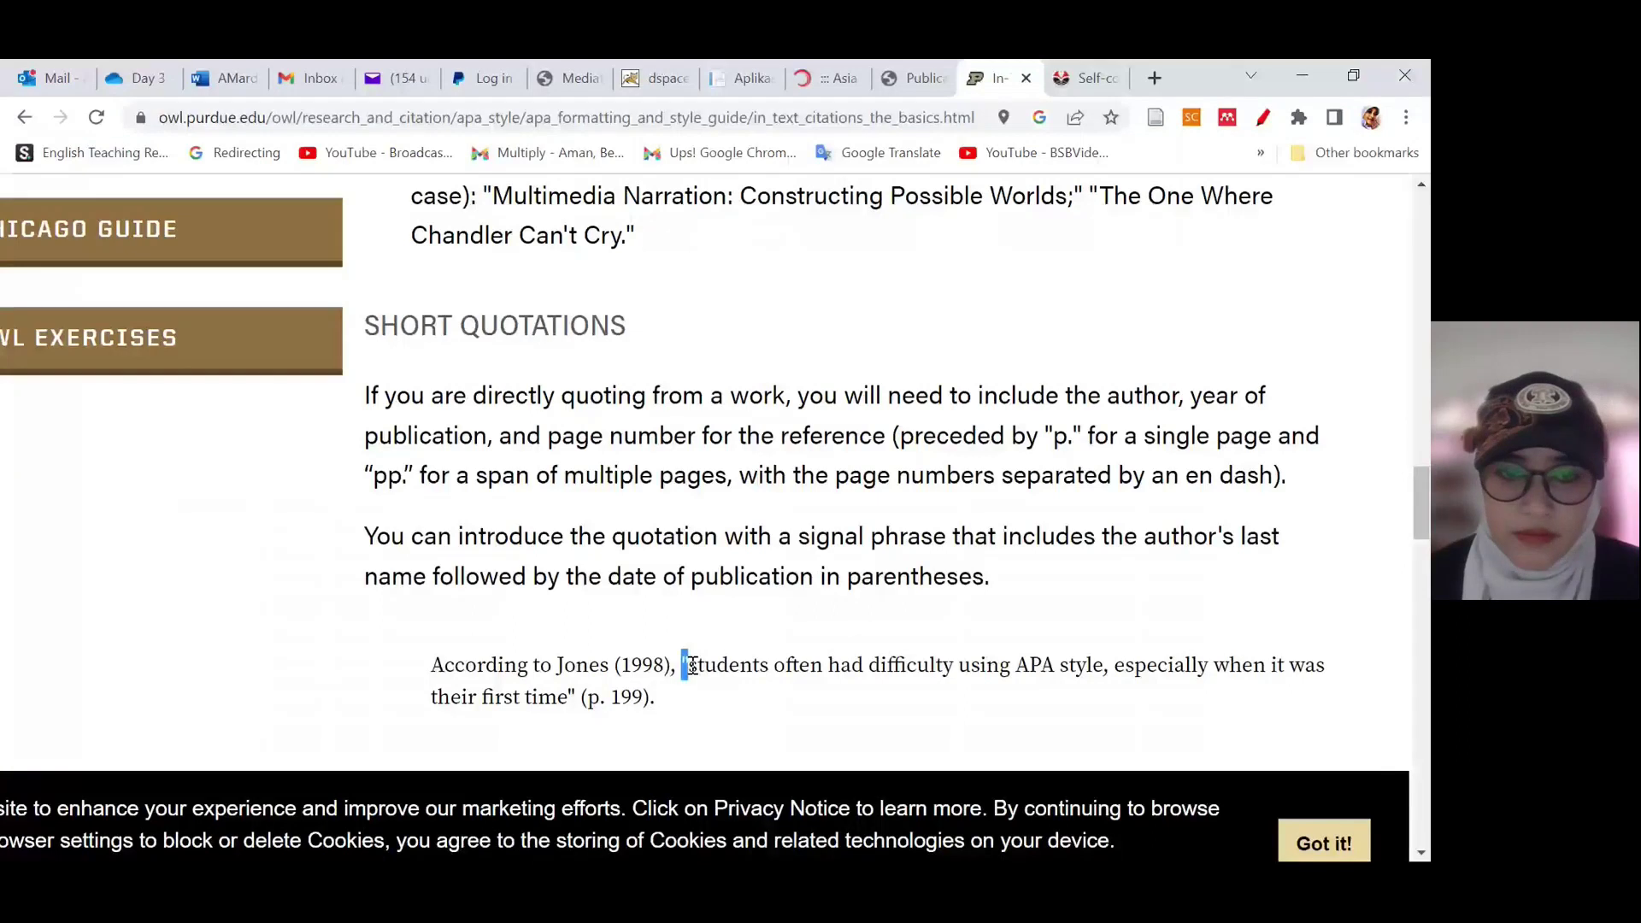
pyautogui.moveTo(566, 697); pyautogui.dragTo(578, 697)
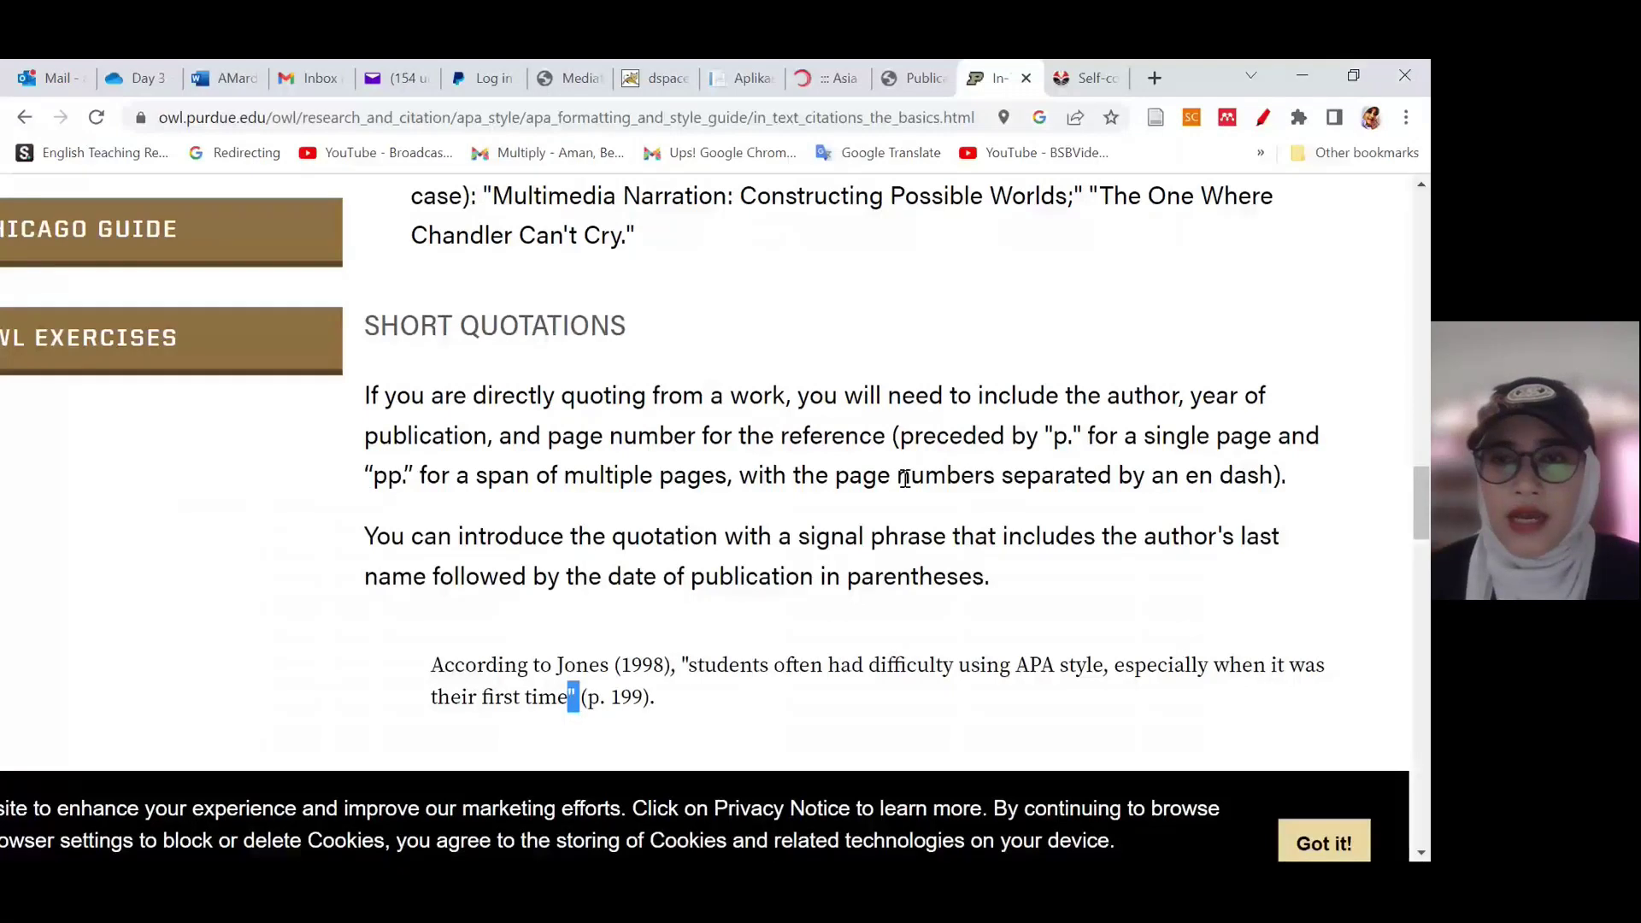
pyautogui.moveTo(1054, 438); pyautogui.dragTo(1086, 439)
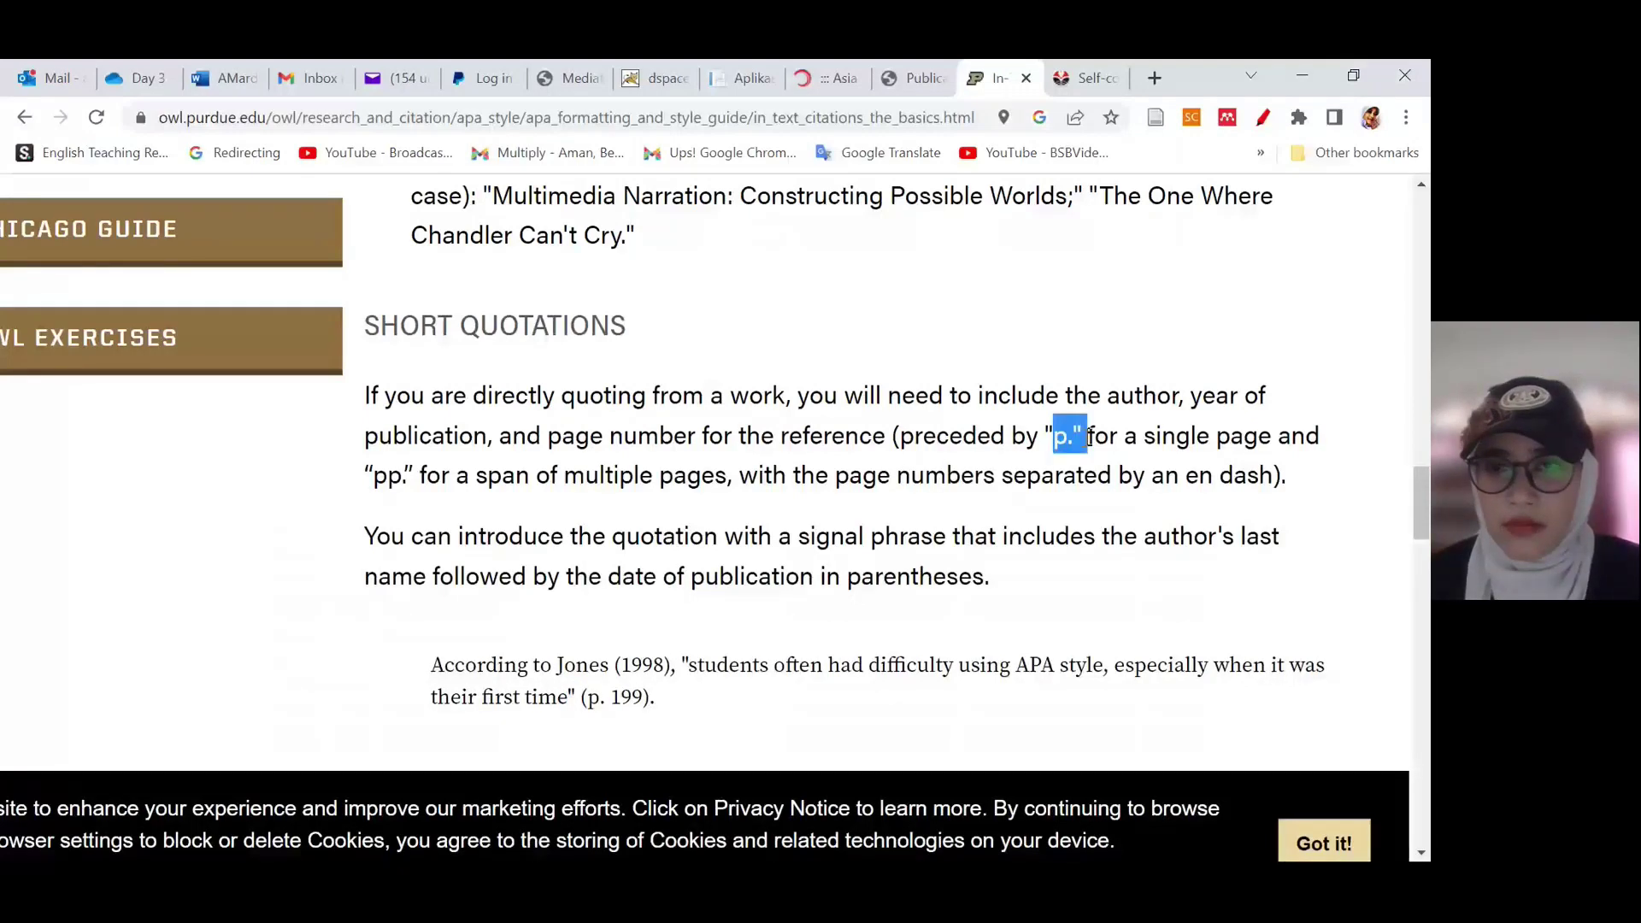
# Step: Examine the page reference "(p. 199)" in the first short quotation example, including the space after "p."
pyautogui.scroll(-1, 777, 697)
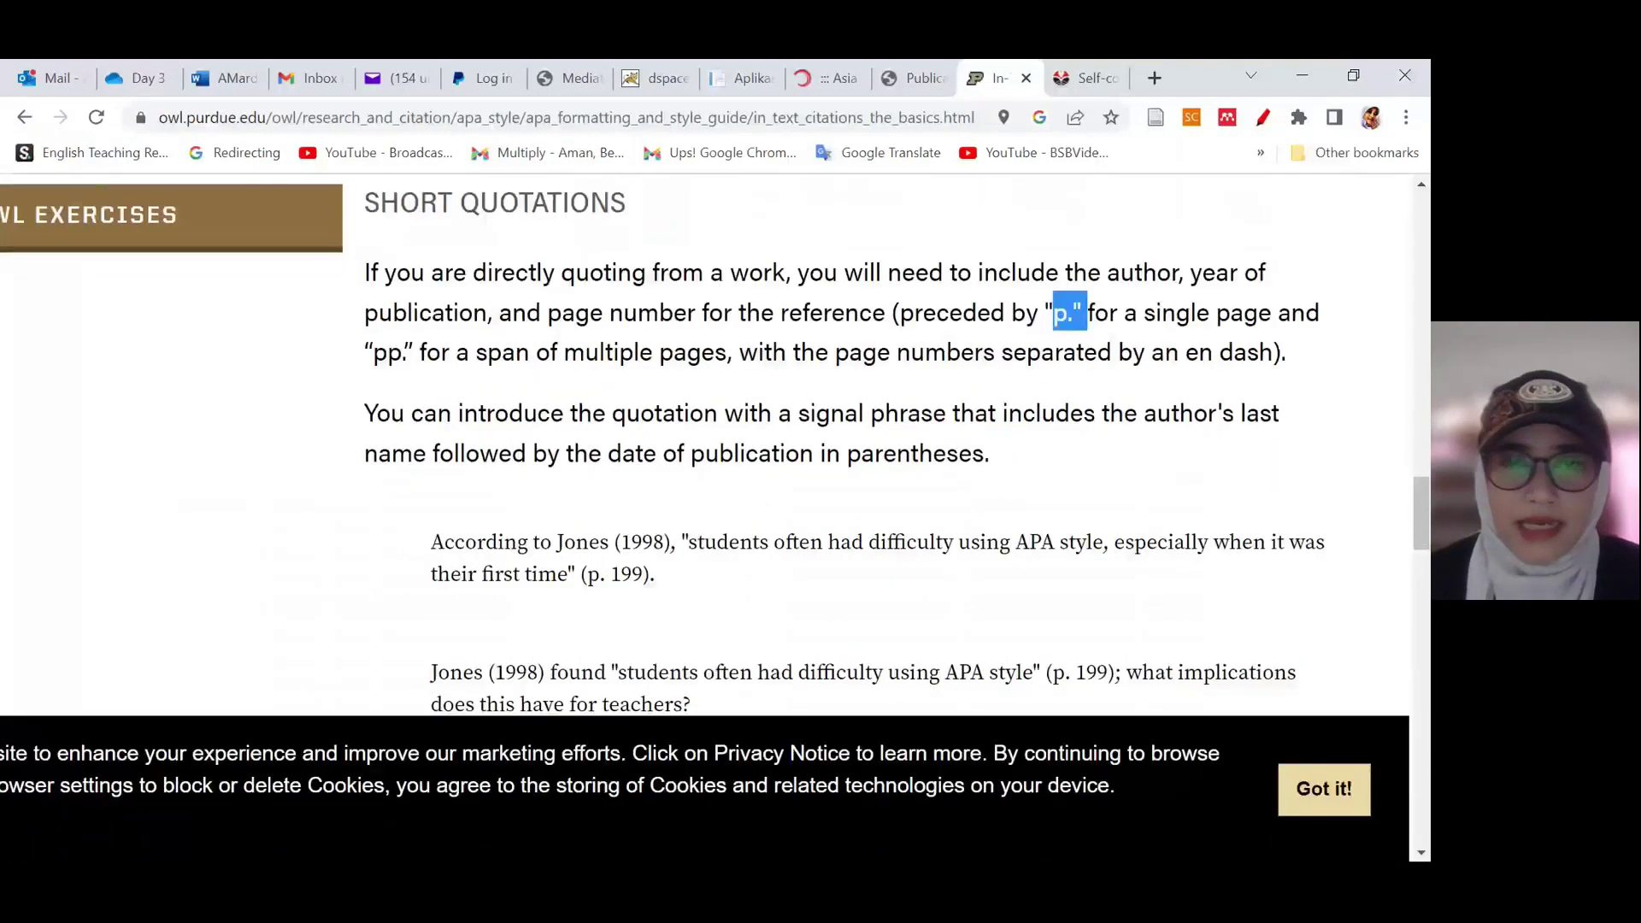
pyautogui.moveTo(581, 573); pyautogui.dragTo(655, 578)
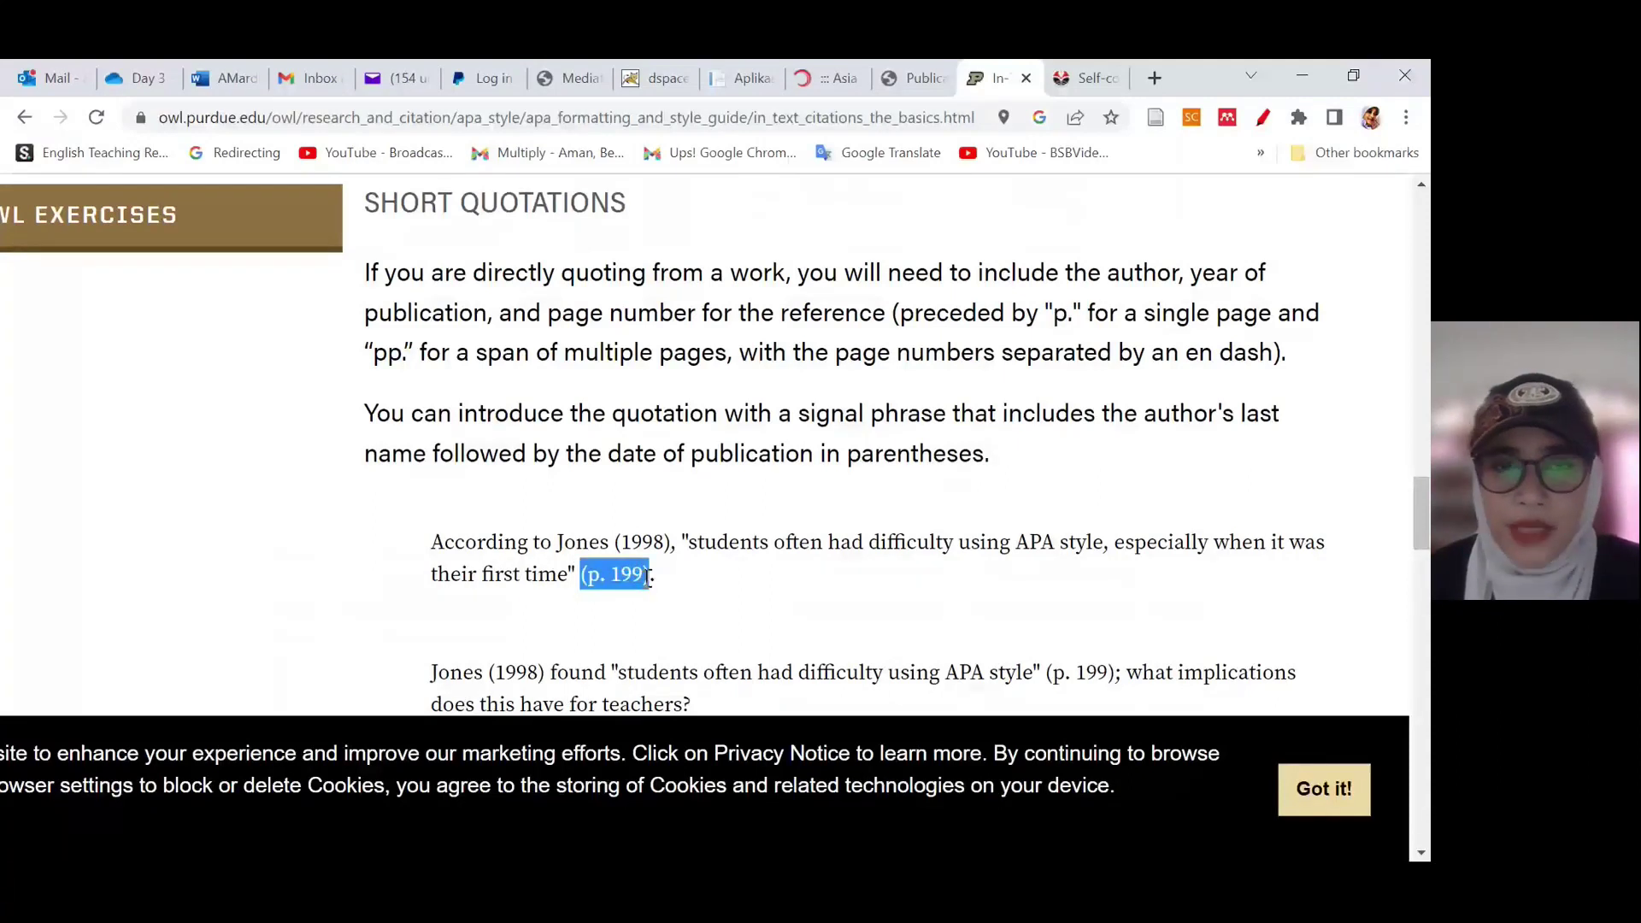
pyautogui.click(594, 586)
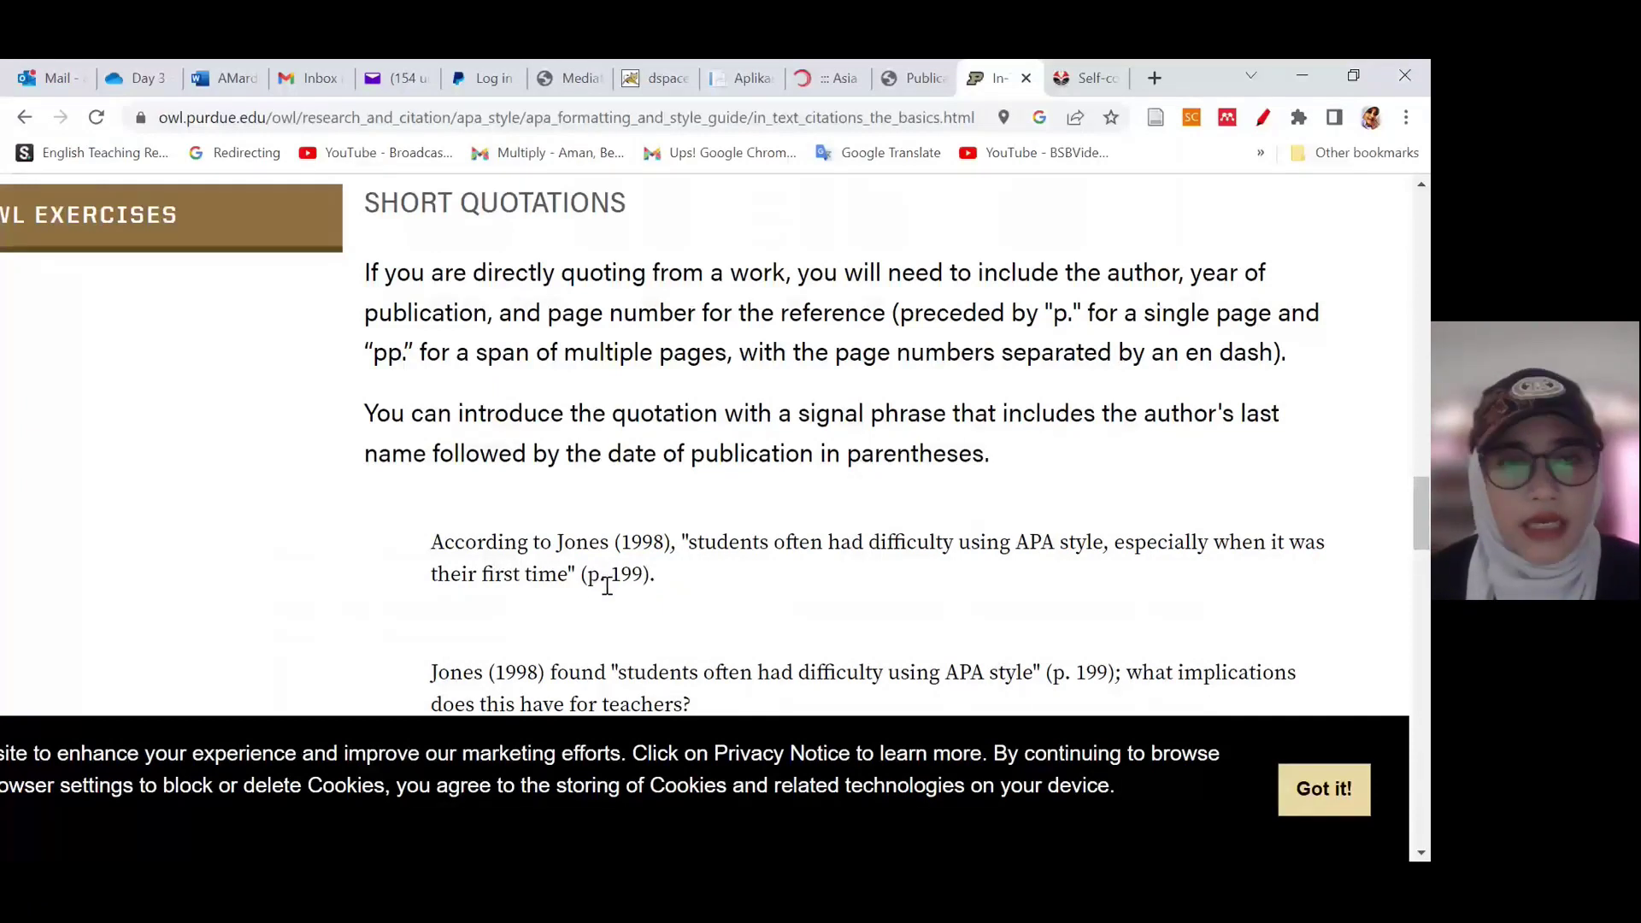
pyautogui.moveTo(601, 574); pyautogui.dragTo(646, 578)
pyautogui.click(614, 576)
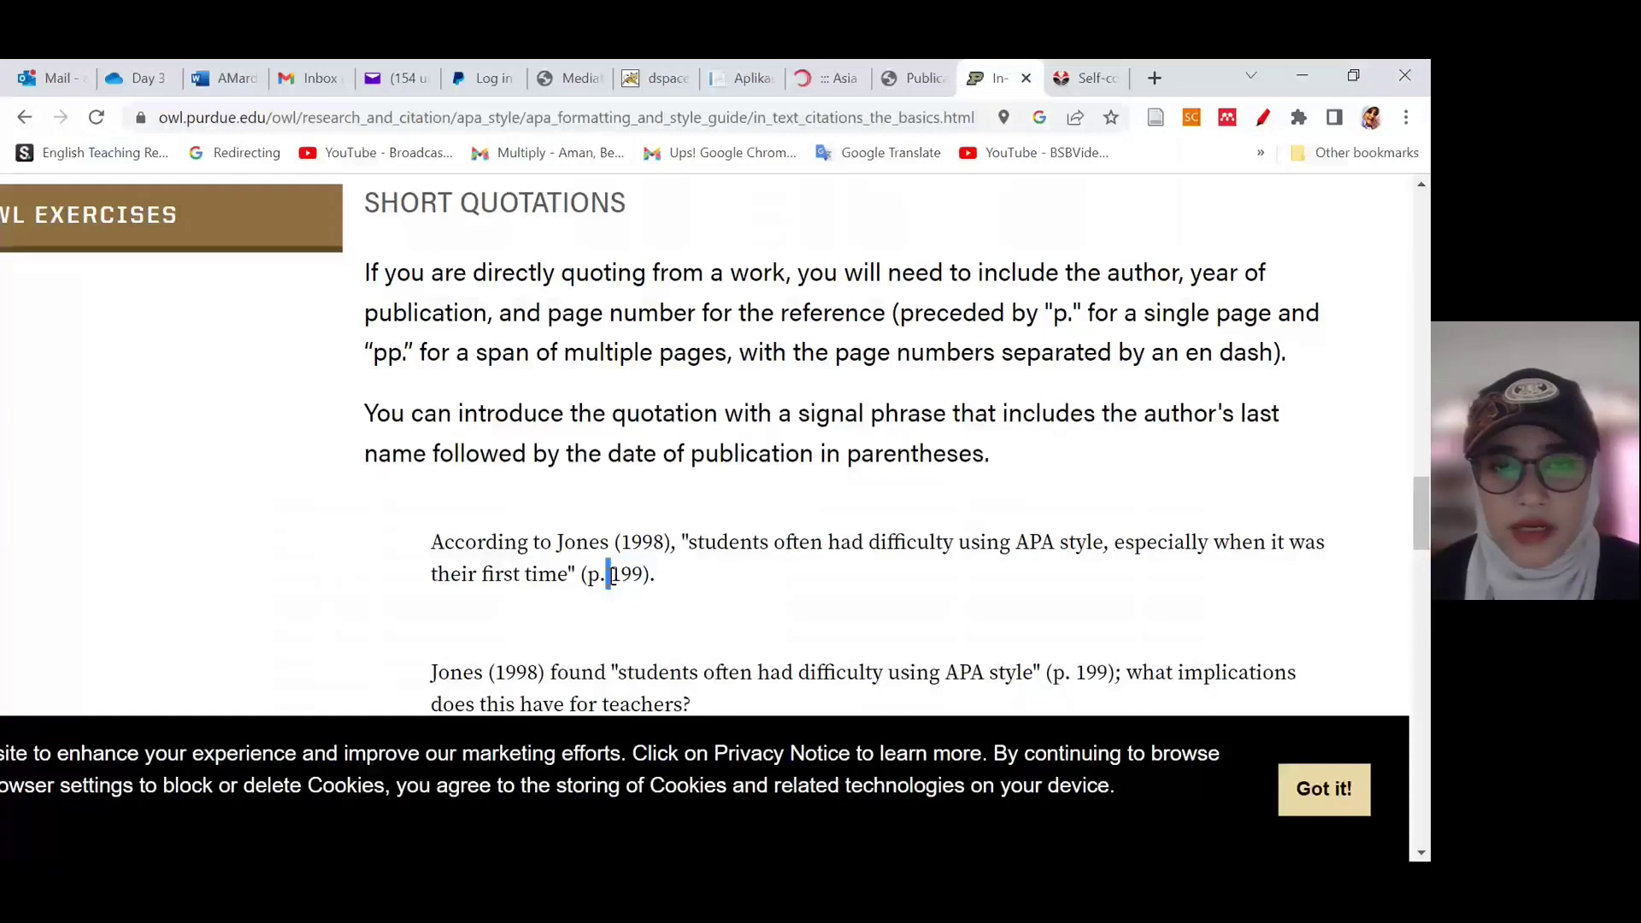
# Step: Examine the closing period after "(p. 199)" in the first example and highlight the Short Quotations heading
pyautogui.click(656, 579)
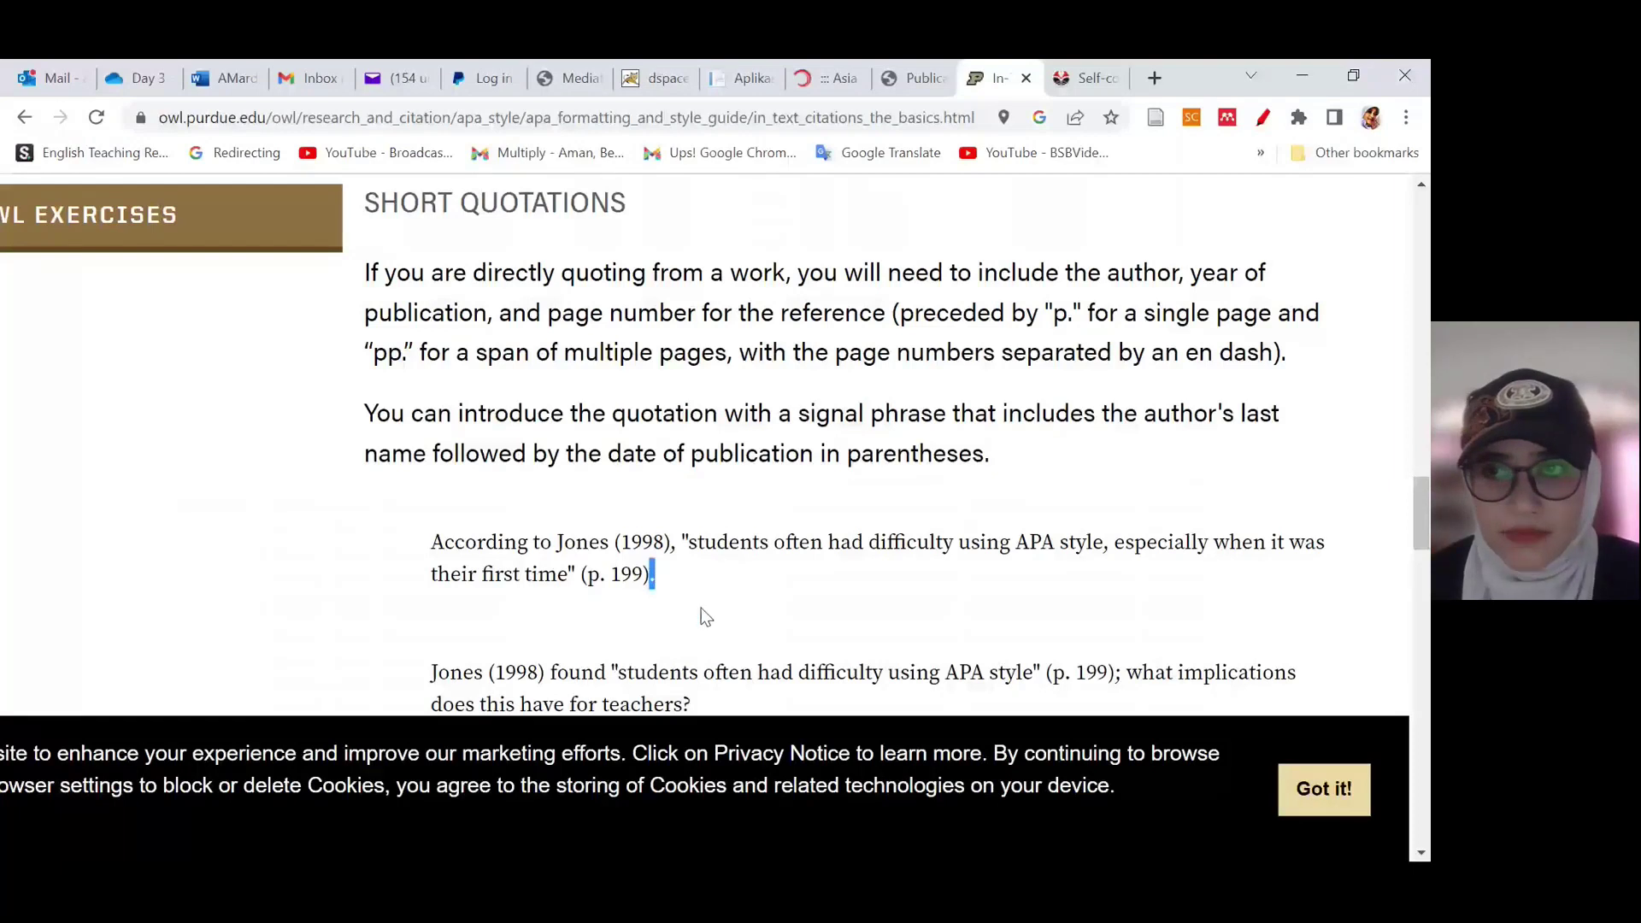
pyautogui.scroll(-1, 701, 607)
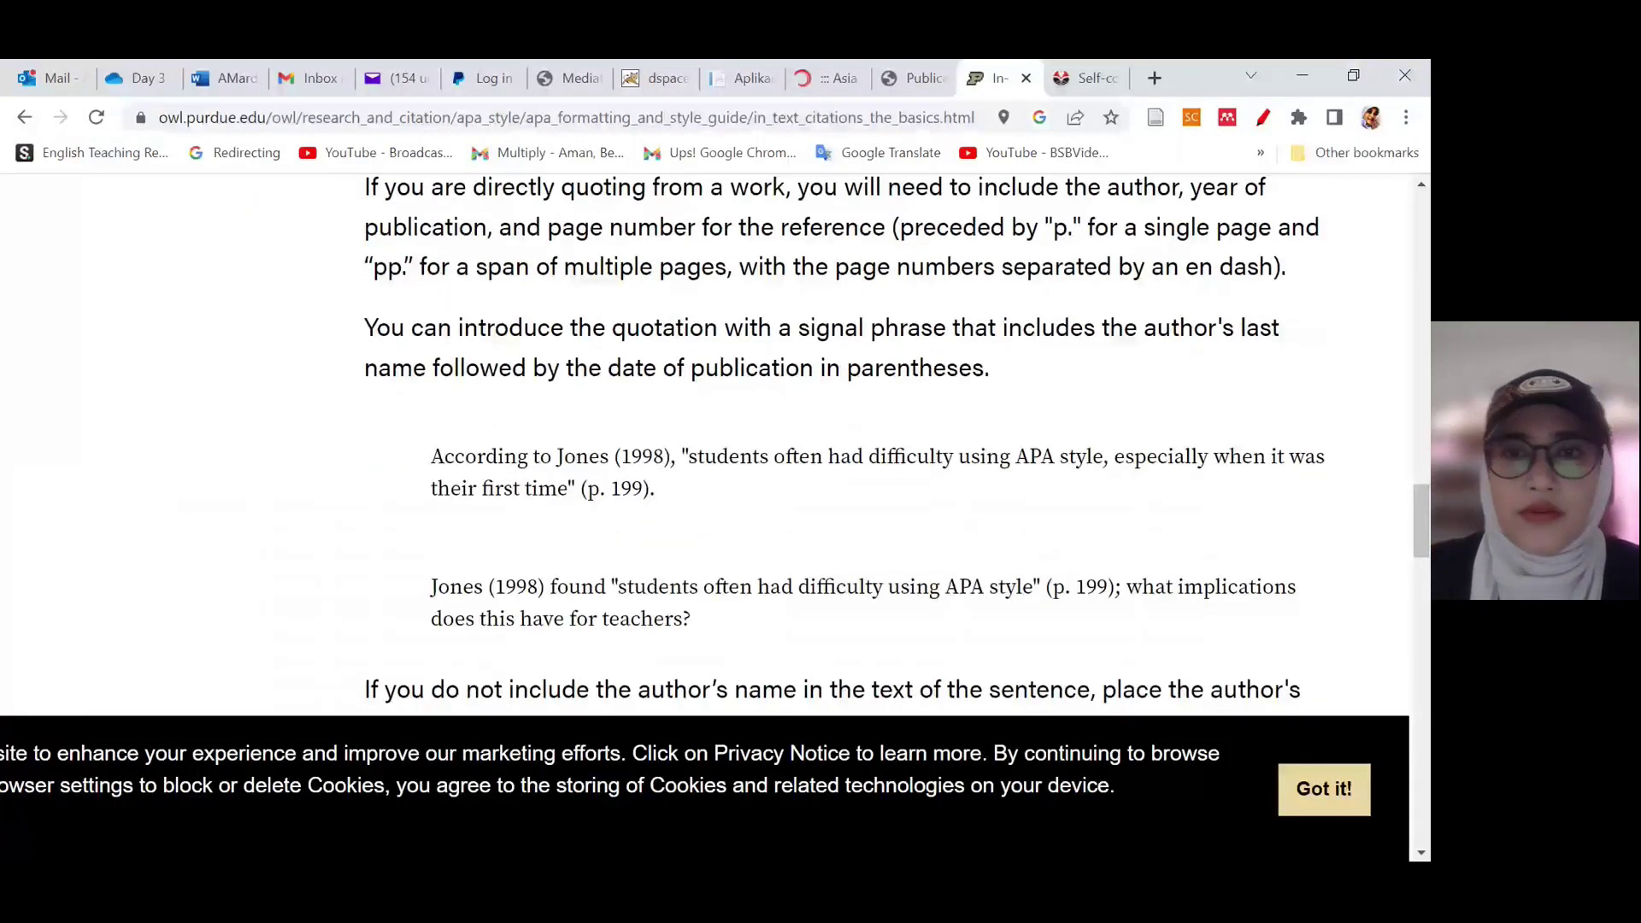
pyautogui.scroll(1, 701, 608)
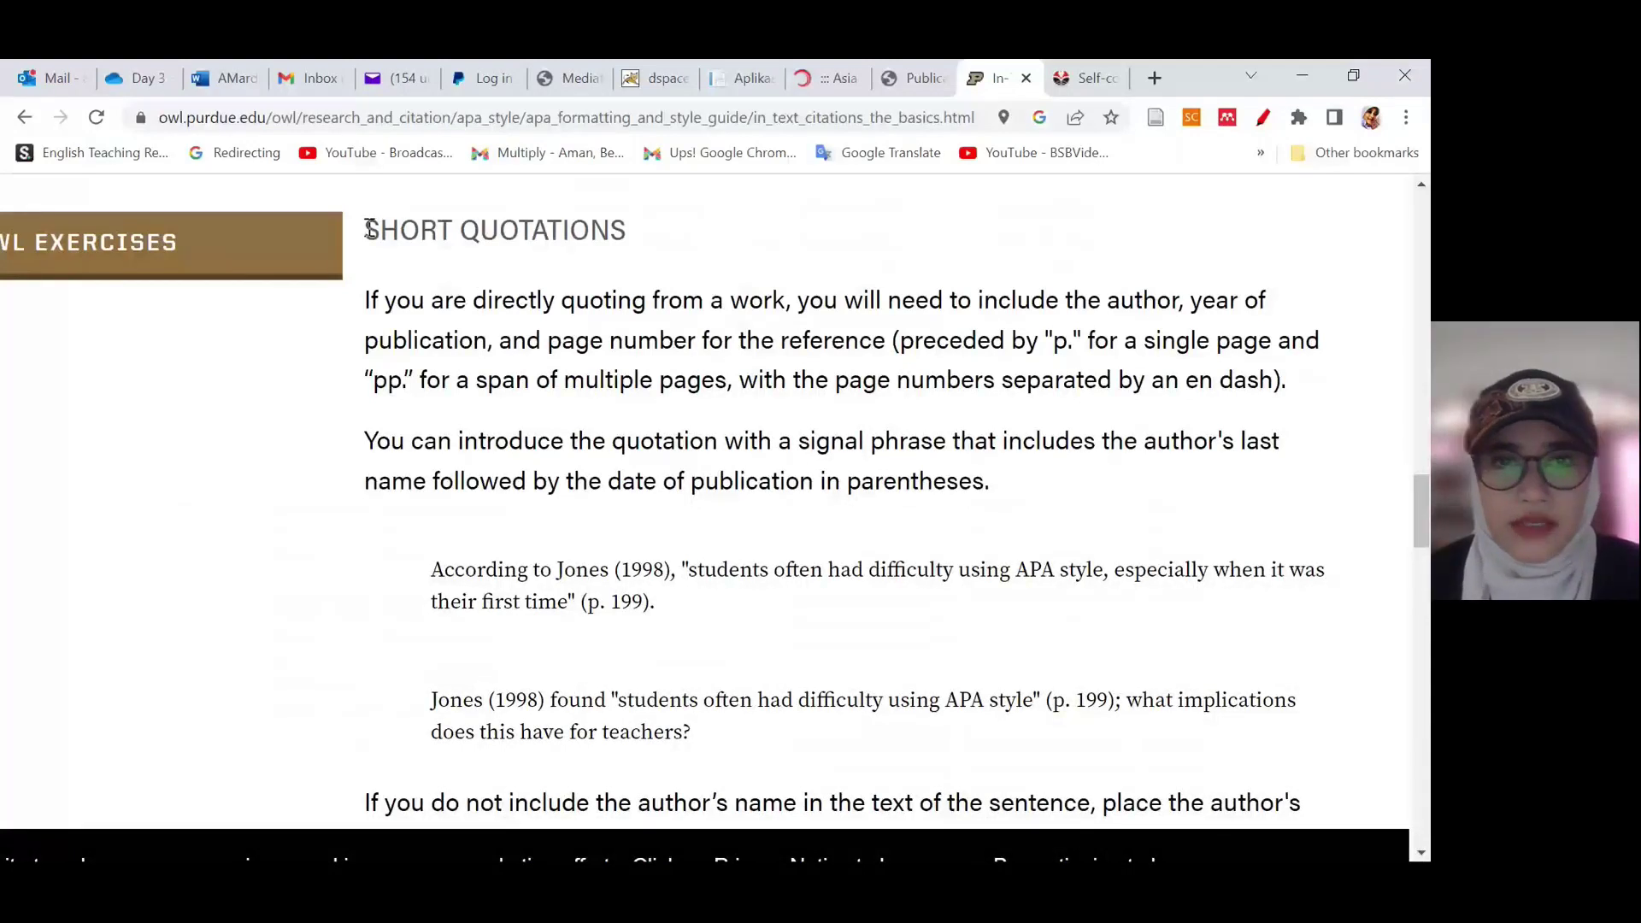
pyautogui.moveTo(369, 229); pyautogui.dragTo(648, 229)
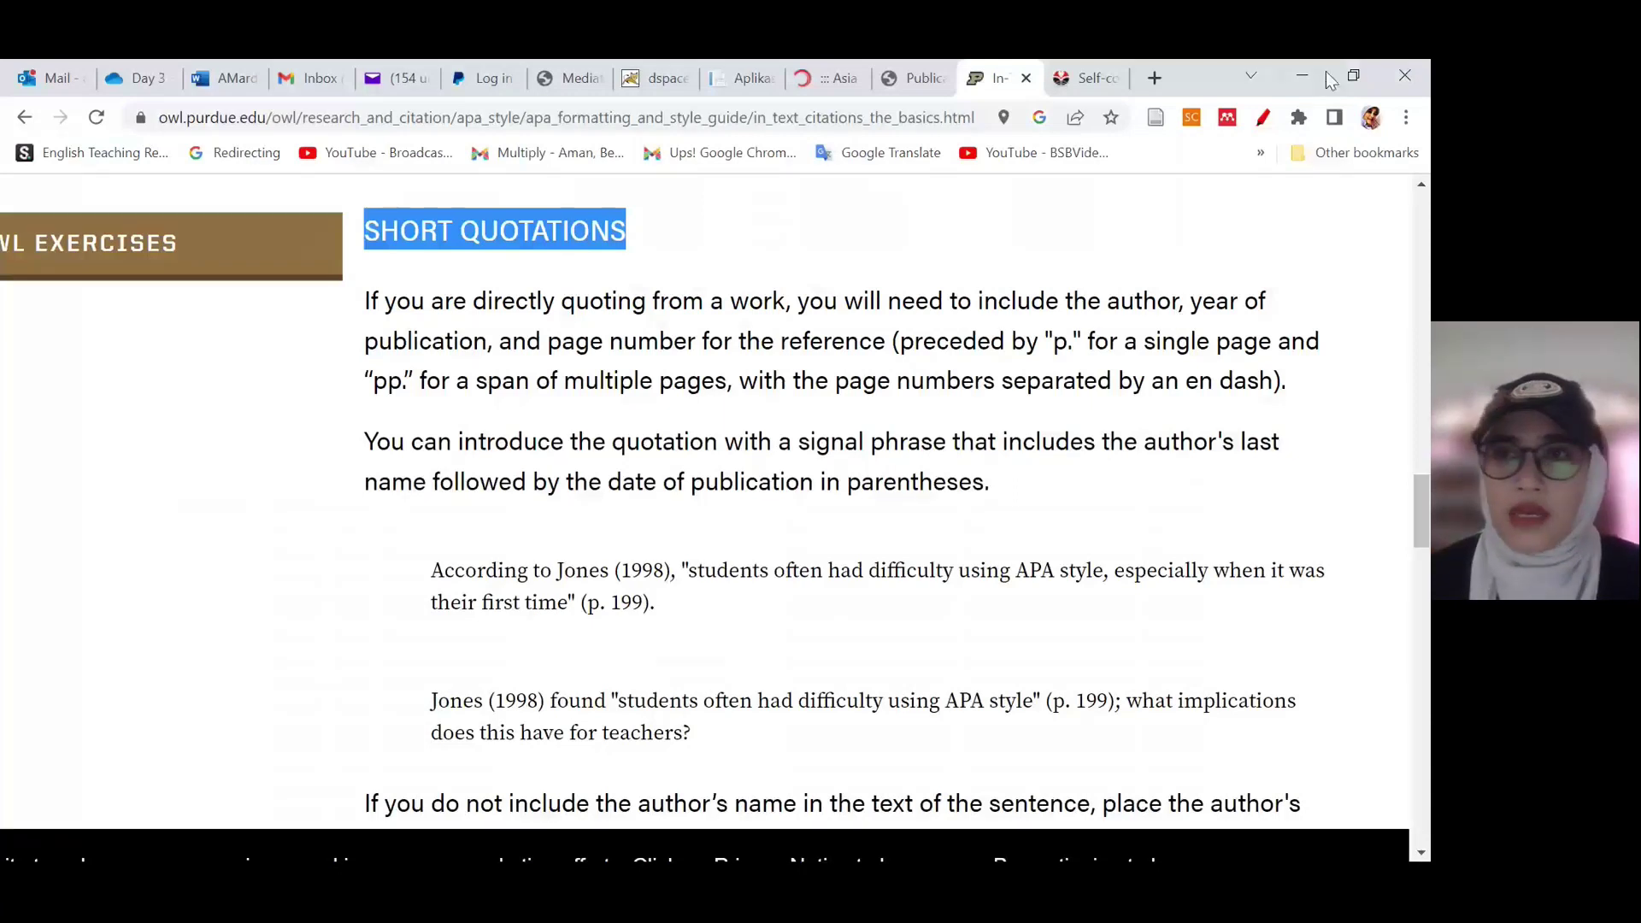
pyautogui.click(1076, 248)
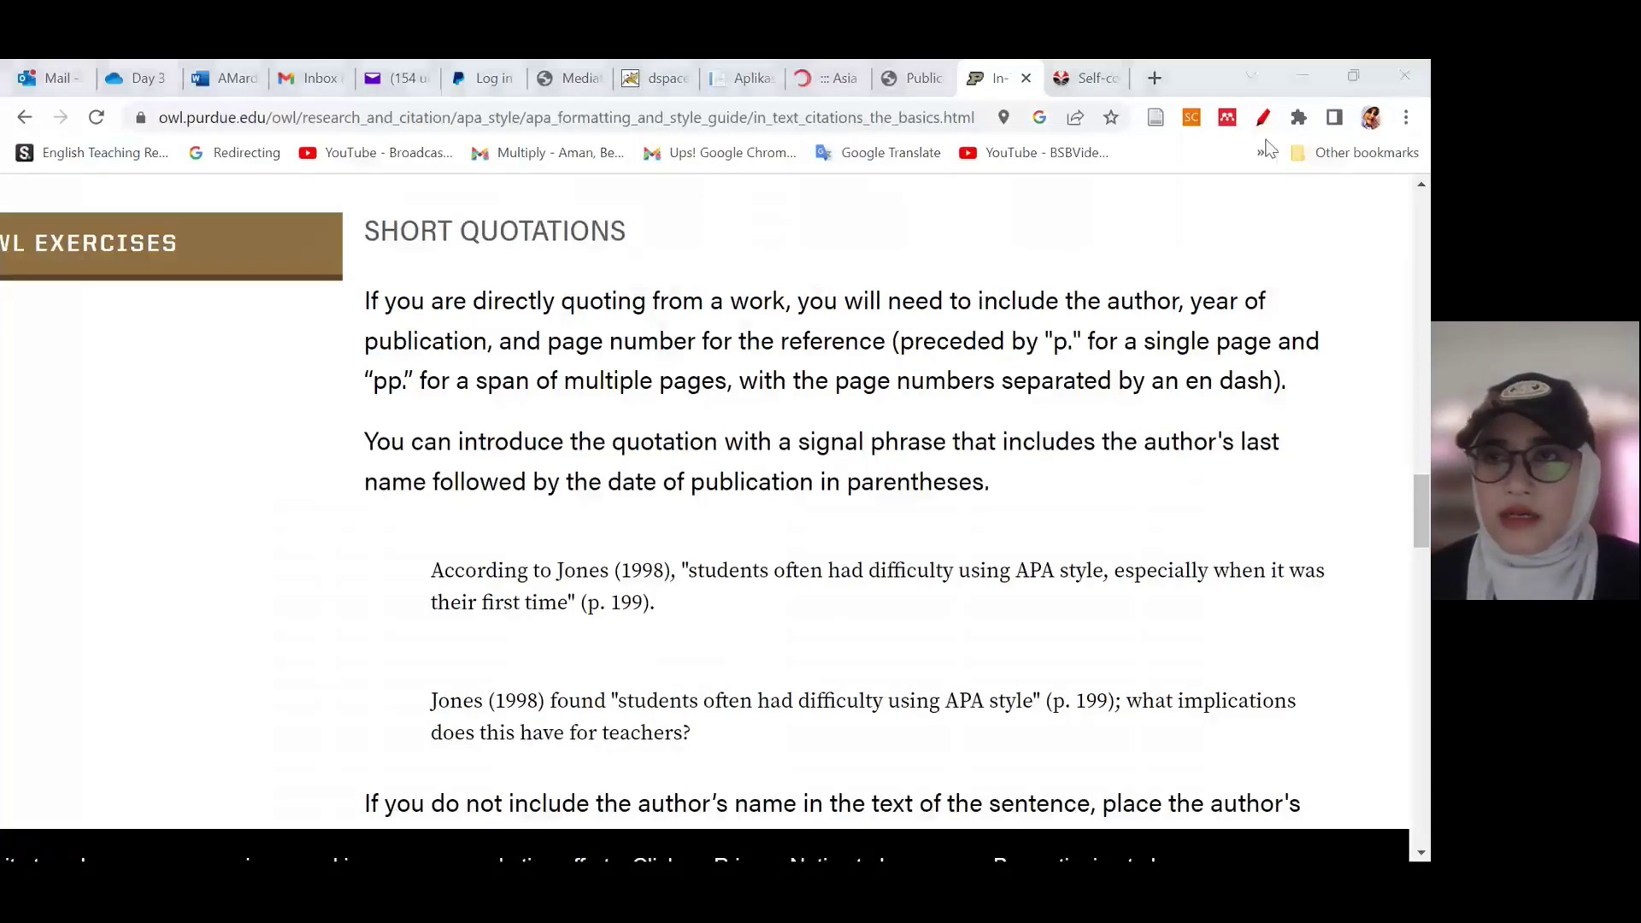
# Step: Switch to the Word document and replace "Motivation" with the copied article sentence, joining its broken lines in Times New Roman 12
pyautogui.click(1303, 82)
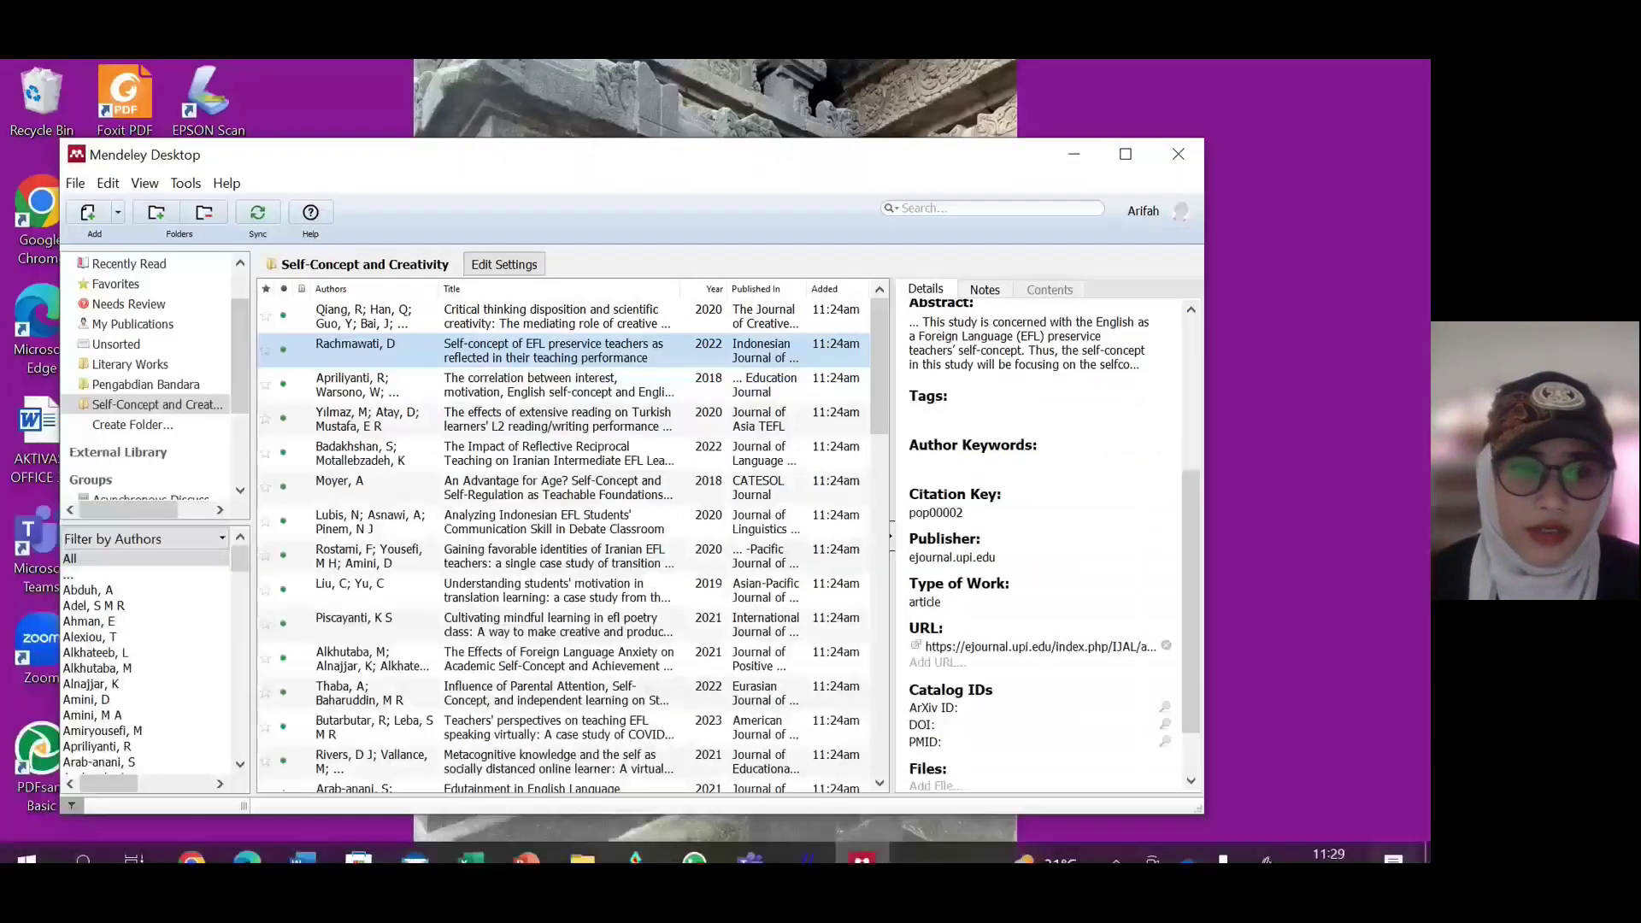
pyautogui.click(302, 842)
pyautogui.moveTo(479, 406); pyautogui.dragTo(403, 407)
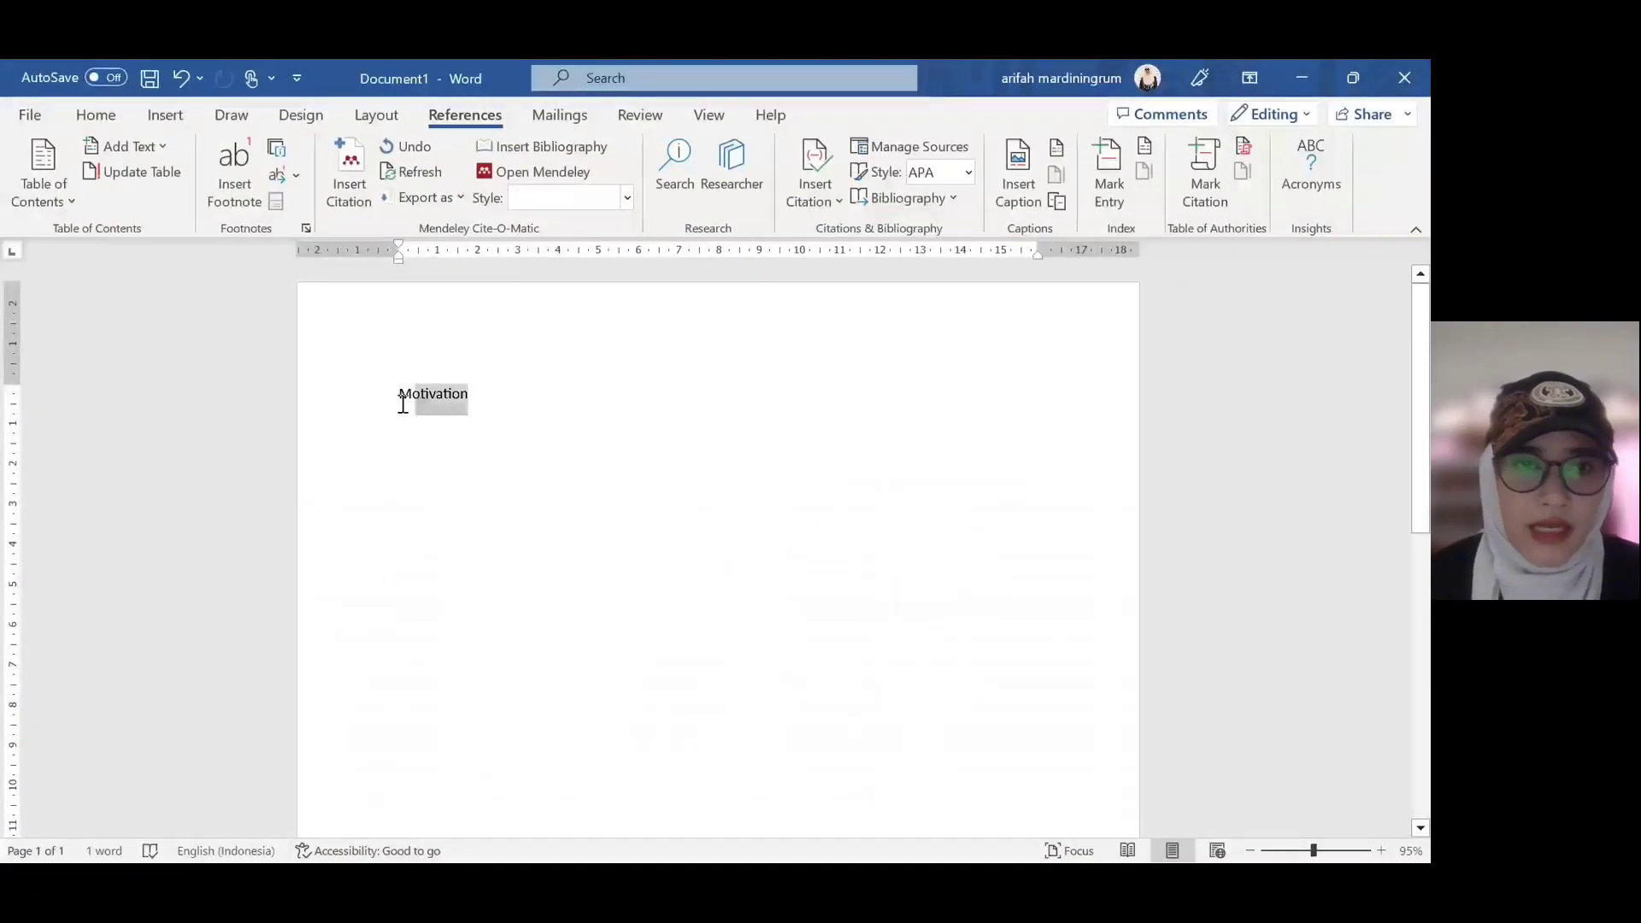
pyautogui.press('BackSpace')
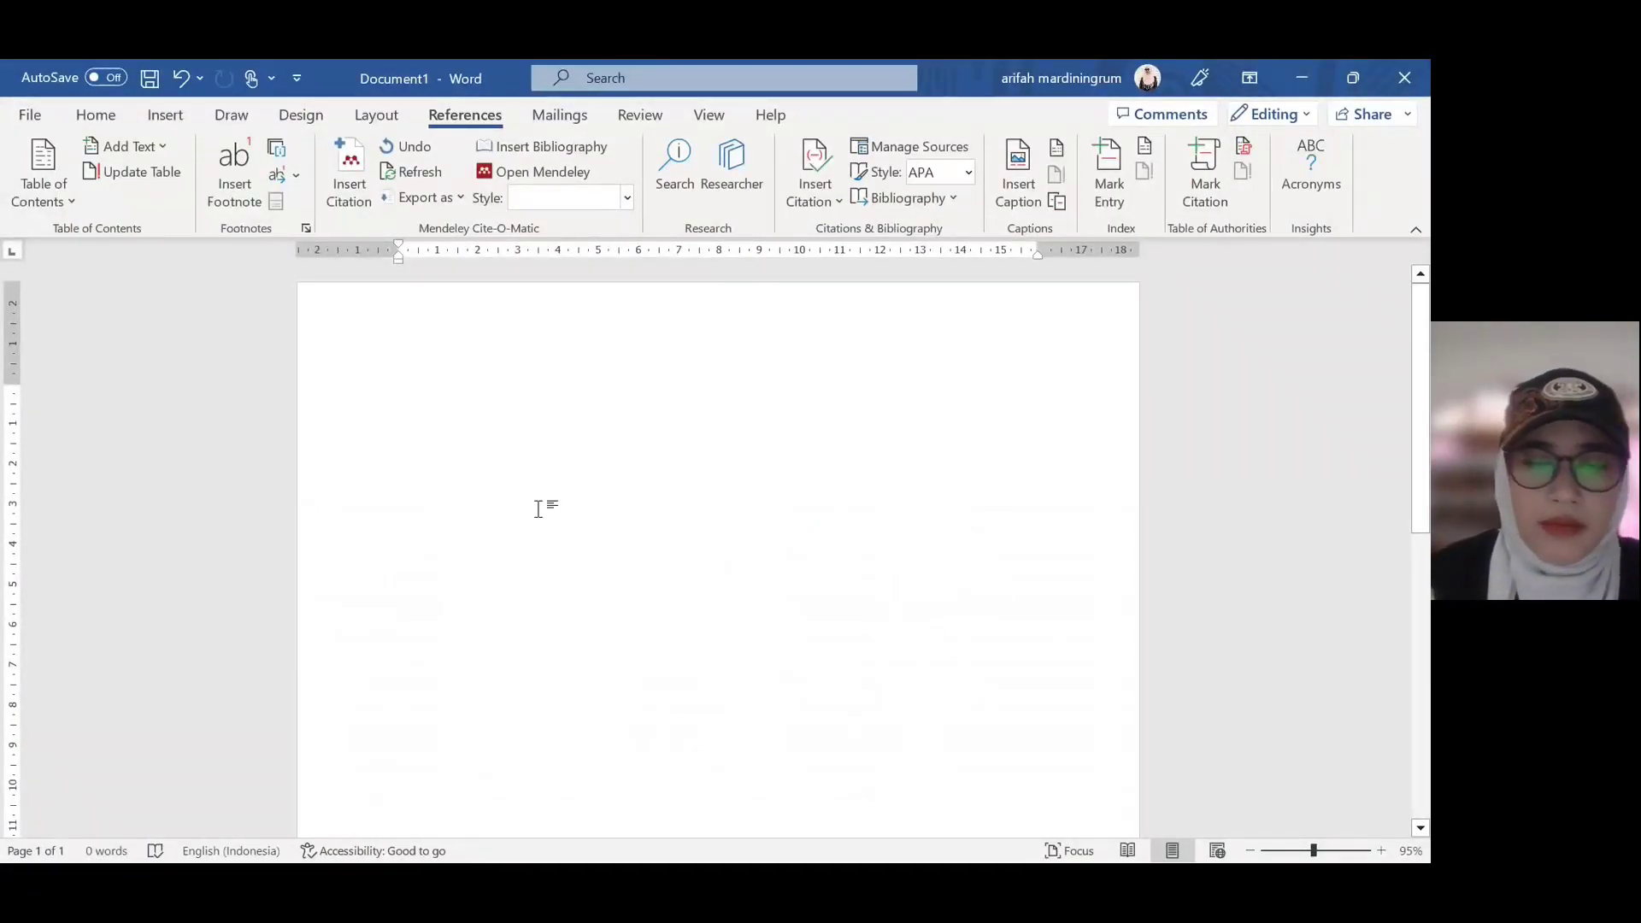
pyautogui.write("The data indicate d the significant others' personality trait s and the academic capacity were both substantially essential for the preservice teachers ' development .")
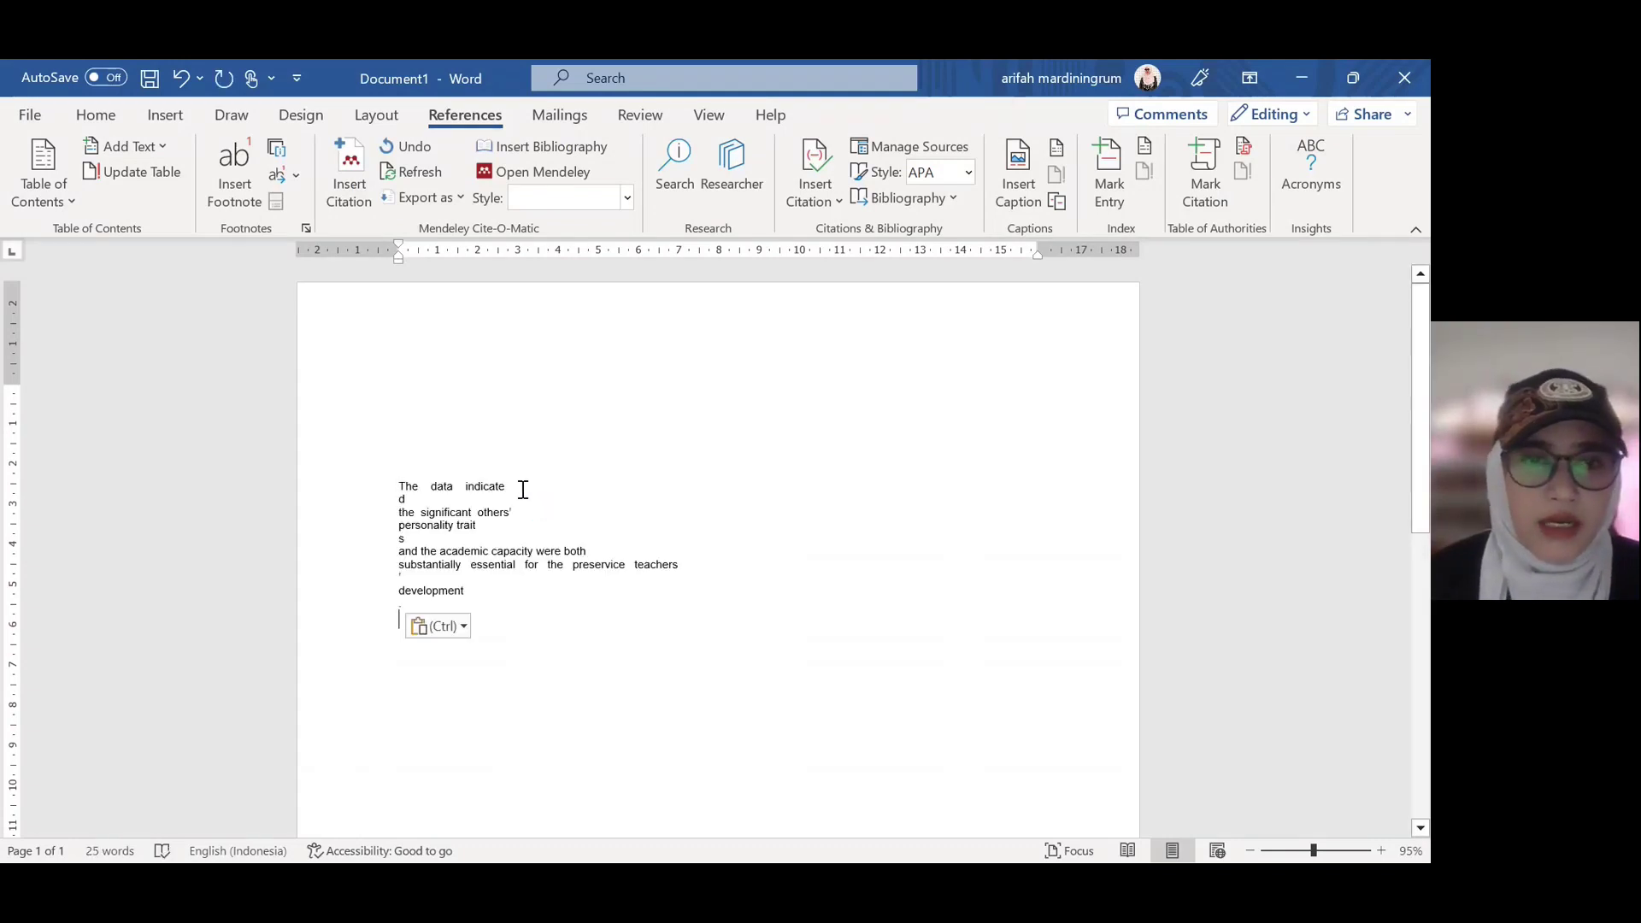
pyautogui.press('Delete')
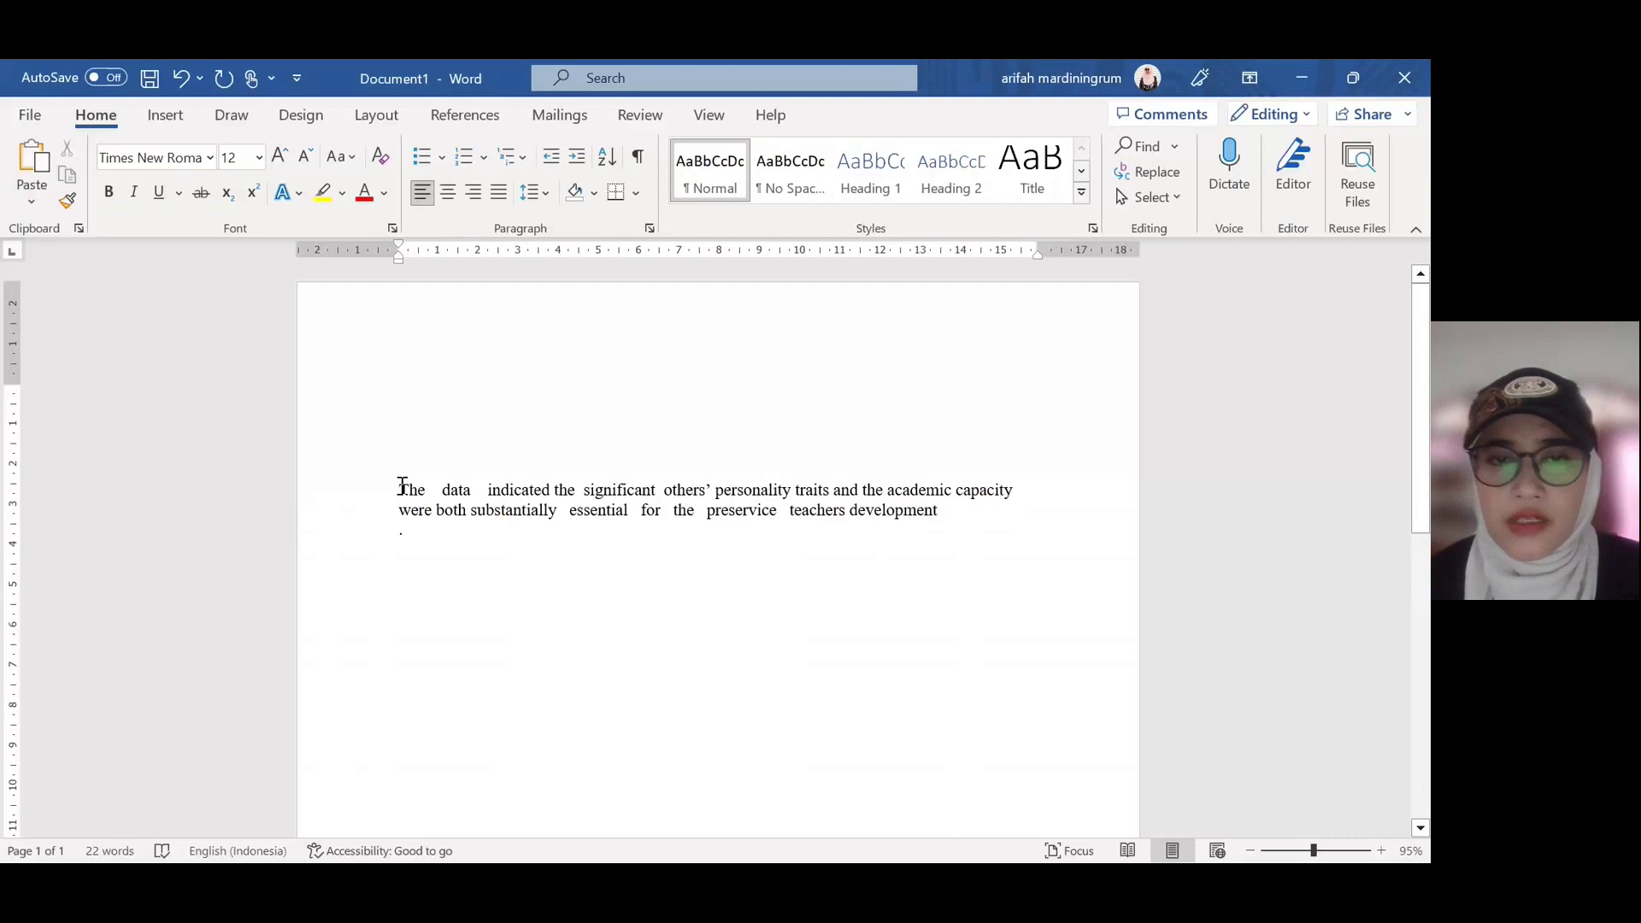
# Step: Replace the sentence's opening words "The data indicated the" with "According to"
pyautogui.moveTo(402, 488); pyautogui.dragTo(584, 496)
pyautogui.press('BackSpace')
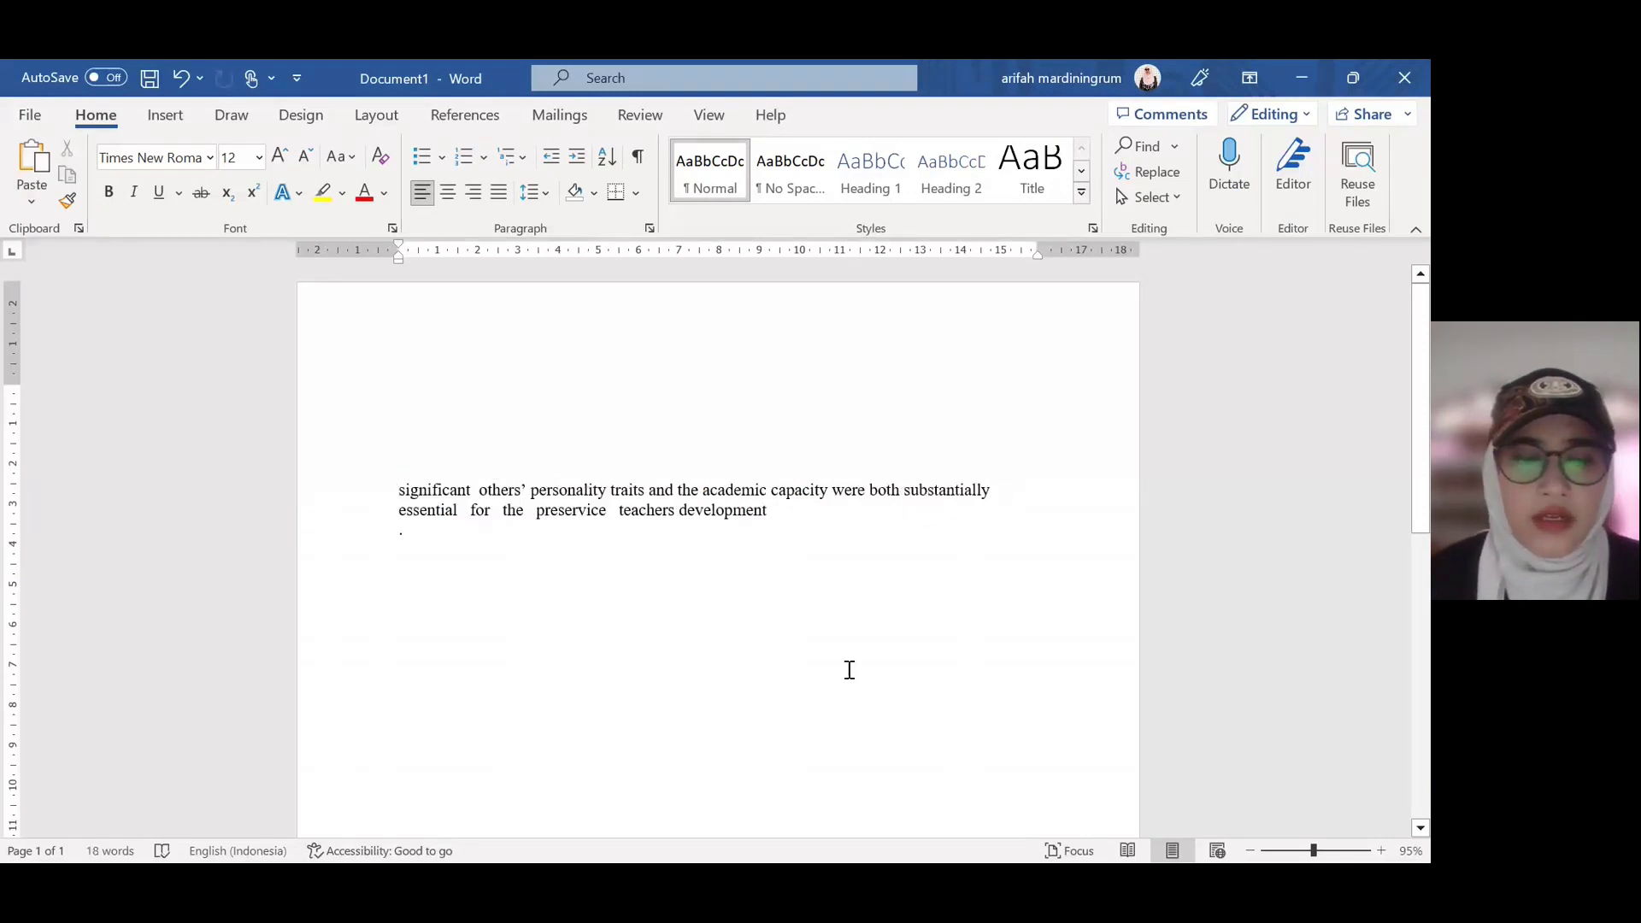
pyautogui.write('Accordi')
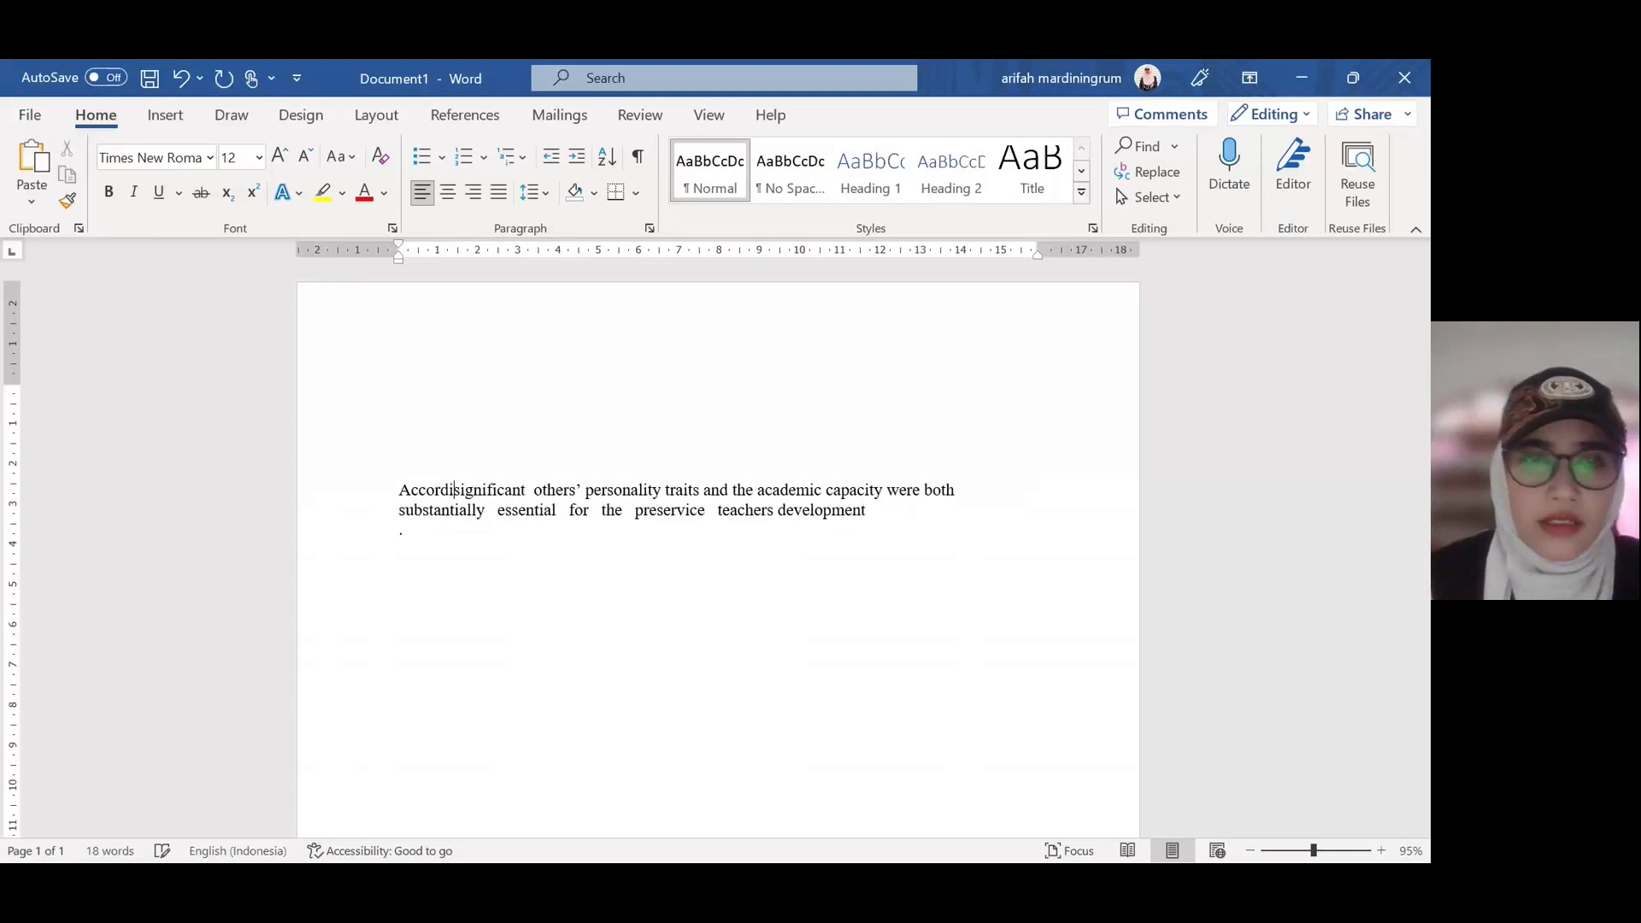
pyautogui.write('ng to')
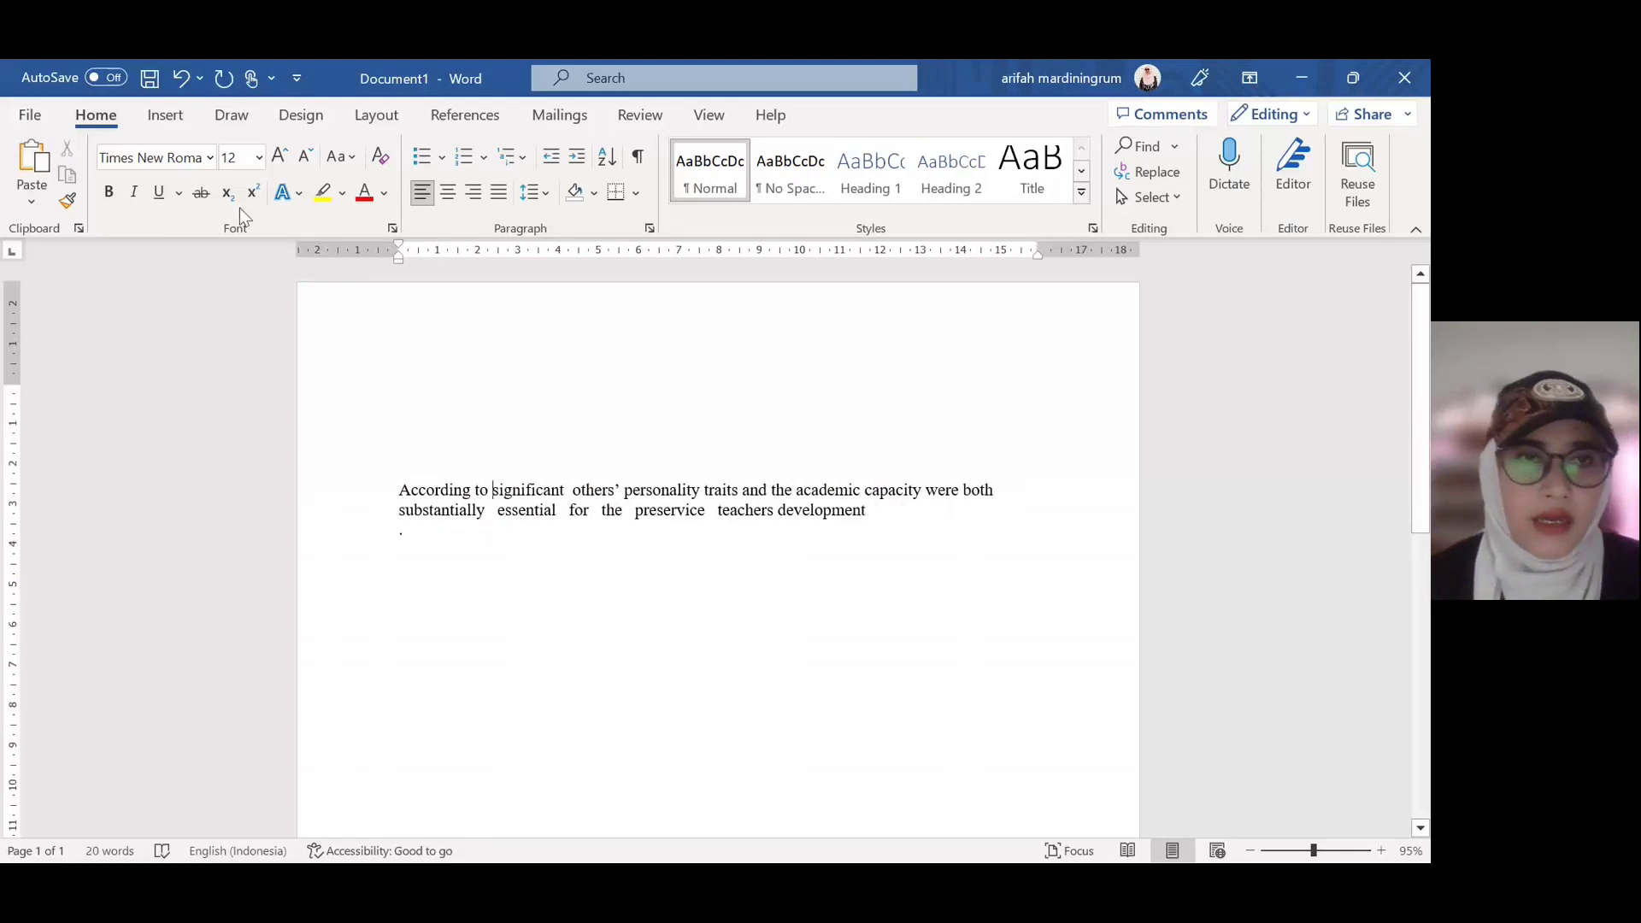
# Step: Insert the Mendeley citation of the 2022 article "Self-concept of EFL preservice teachers" after "According to", followed by a comma
pyautogui.click(465, 115)
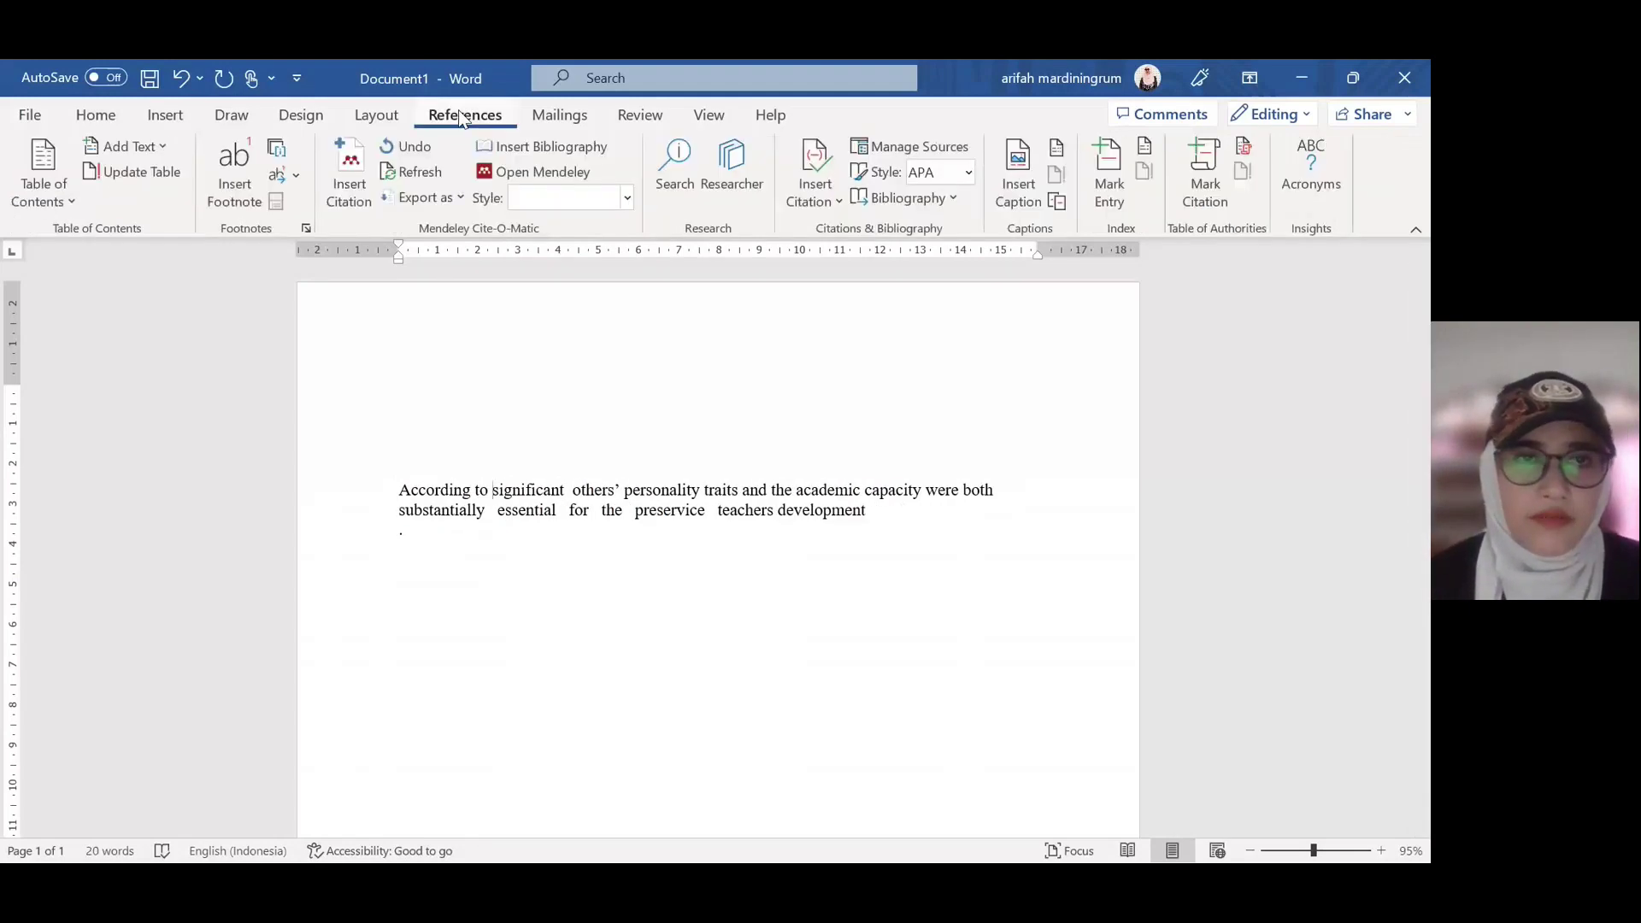
pyautogui.click(340, 178)
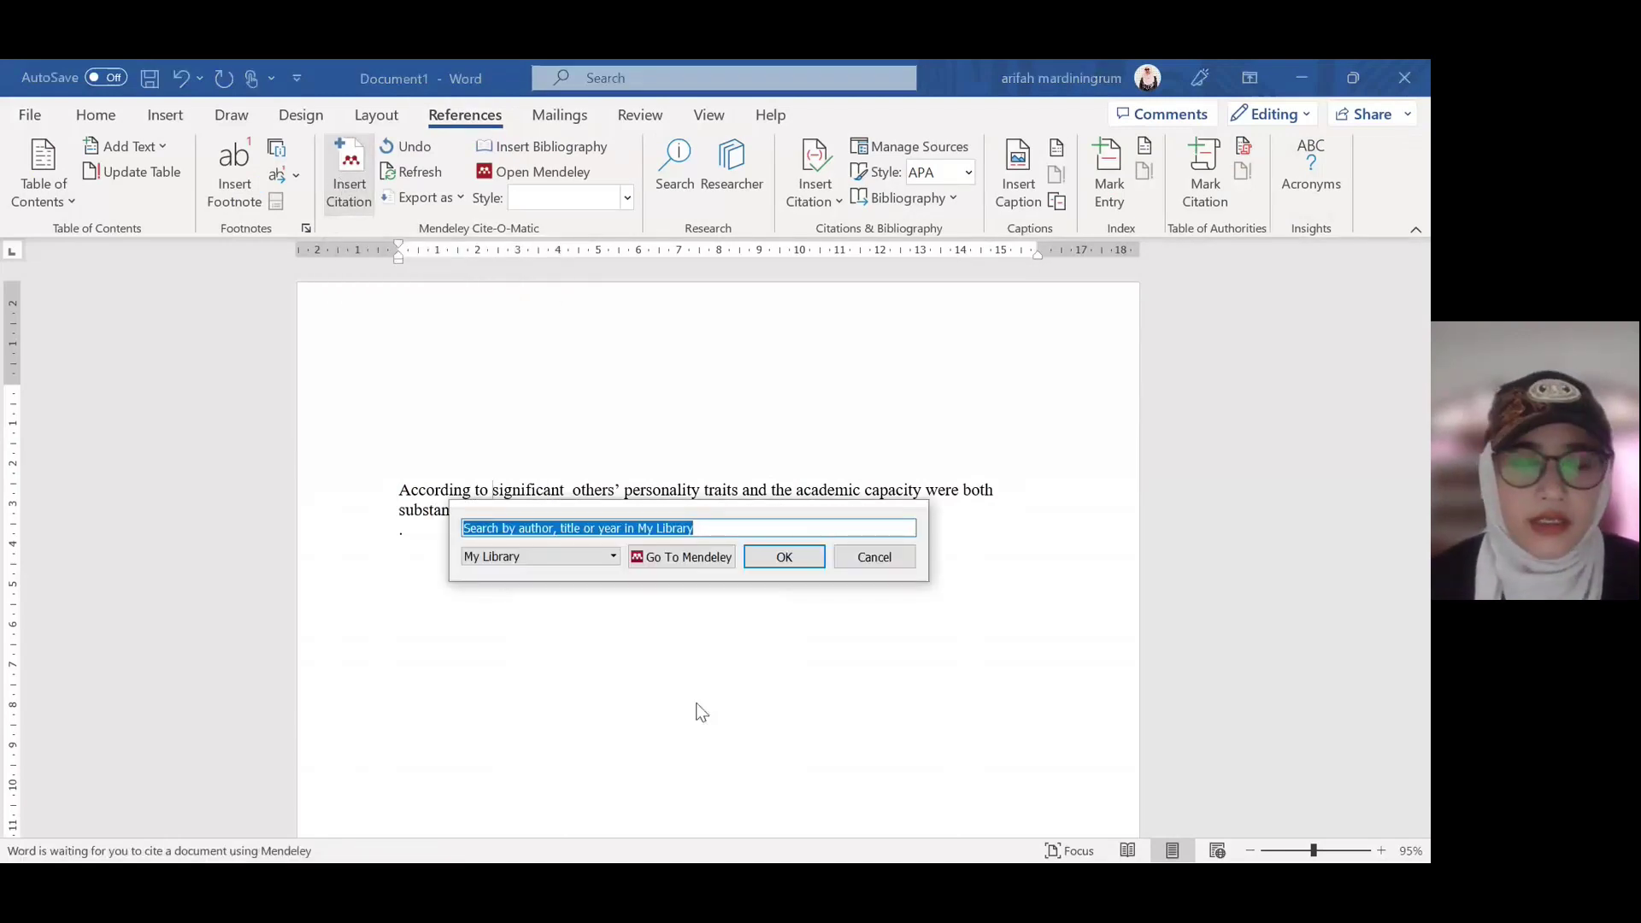
pyautogui.write('Rach')
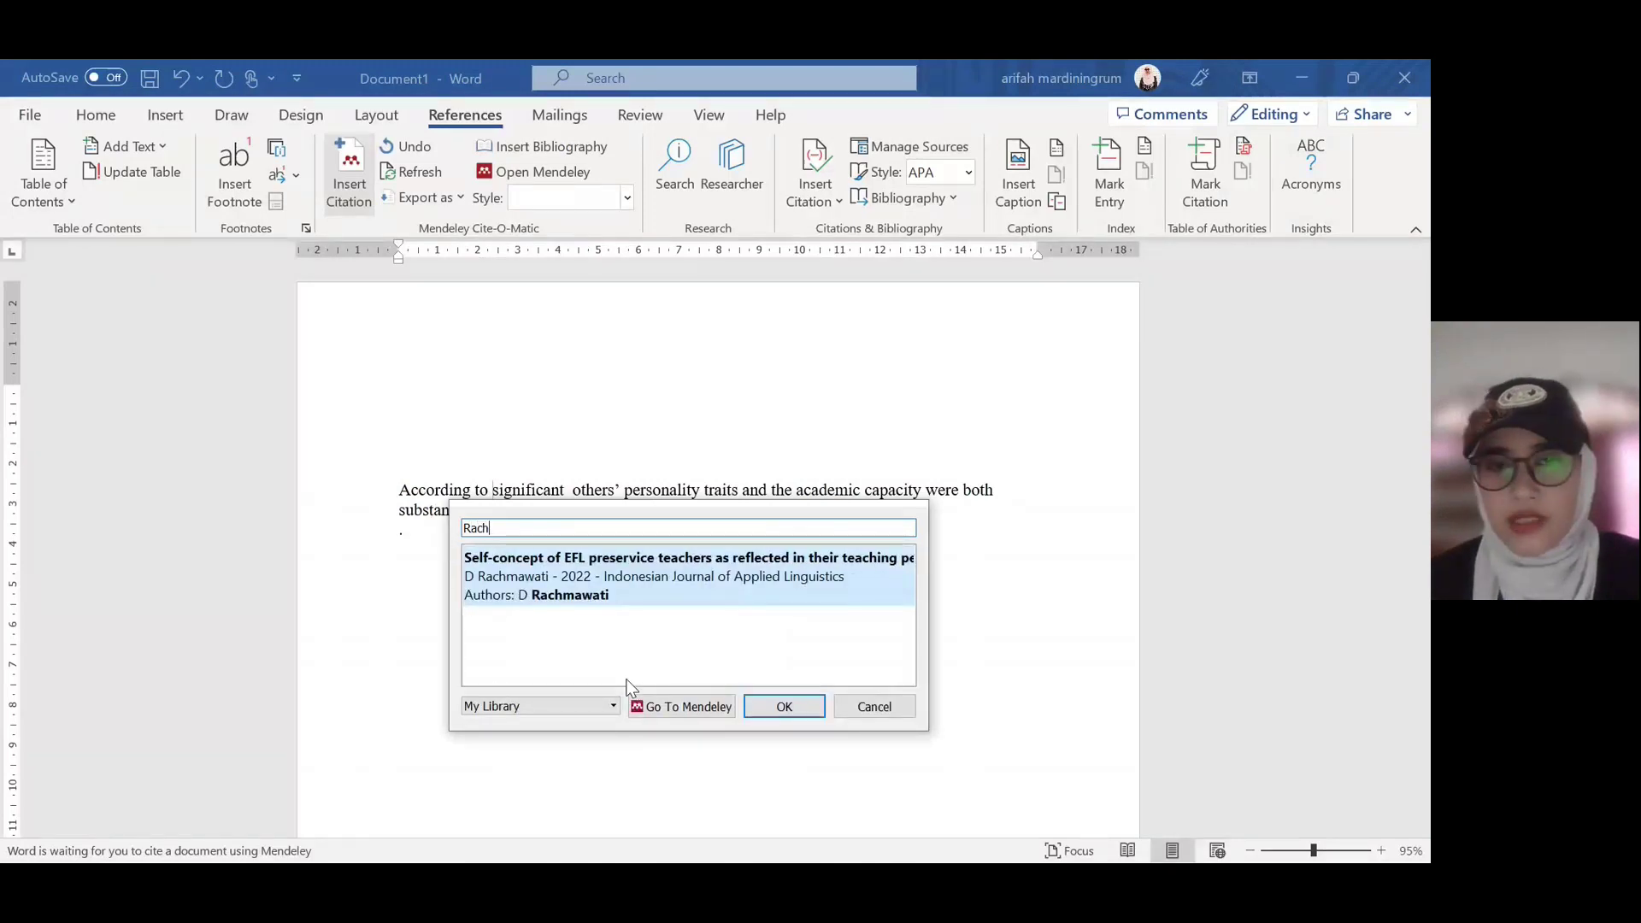
pyautogui.click(687, 574)
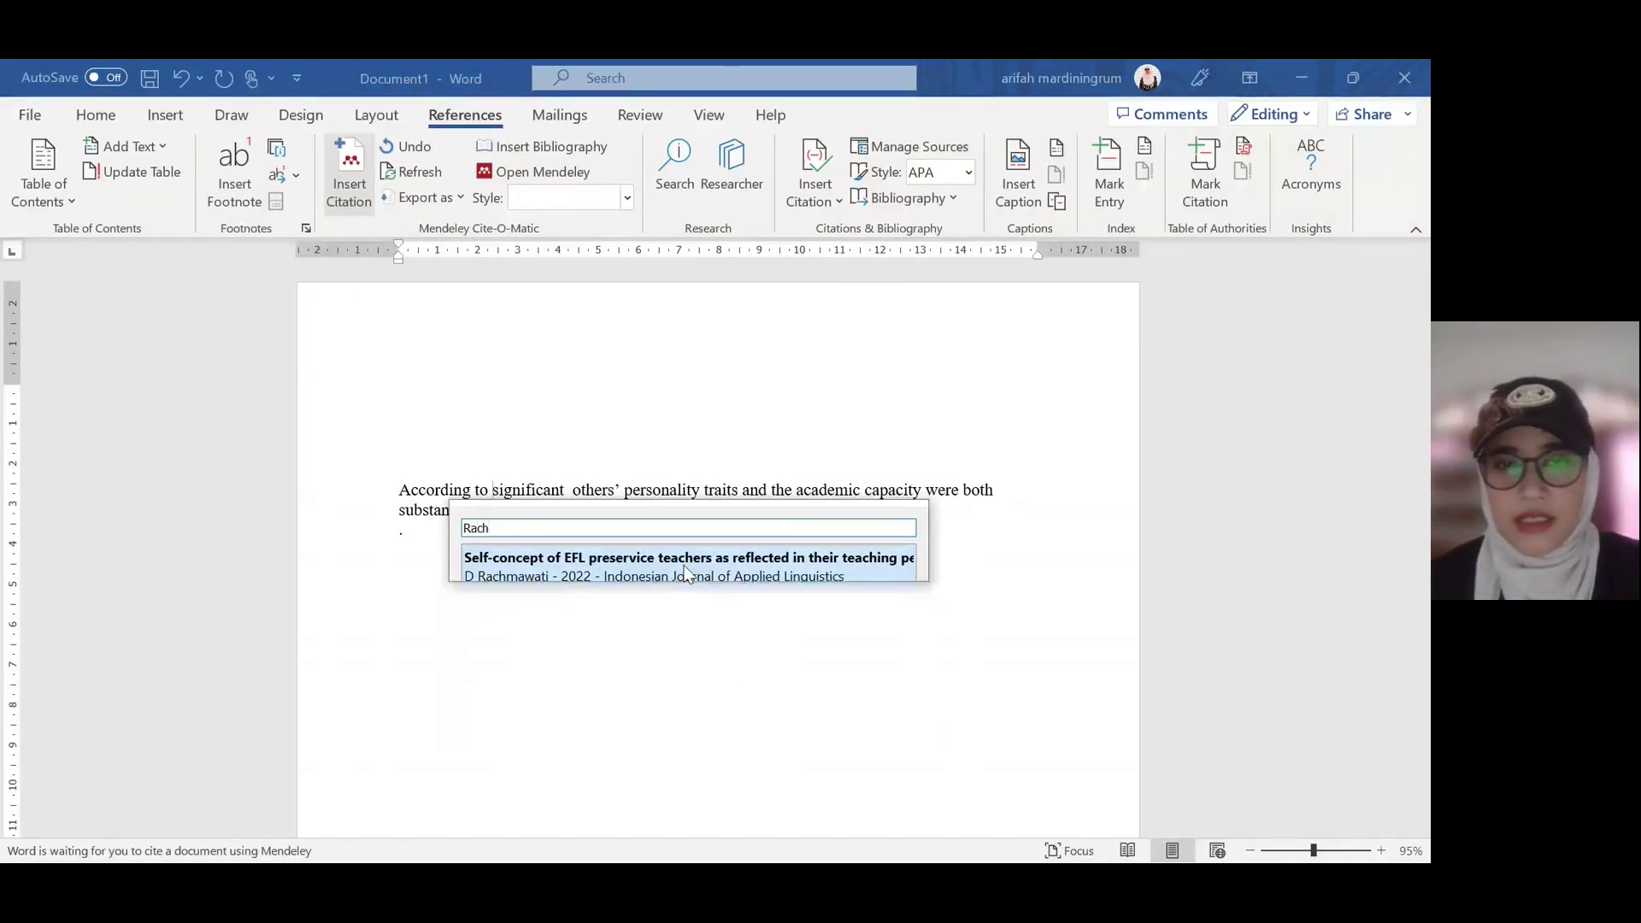
pyautogui.click(781, 559)
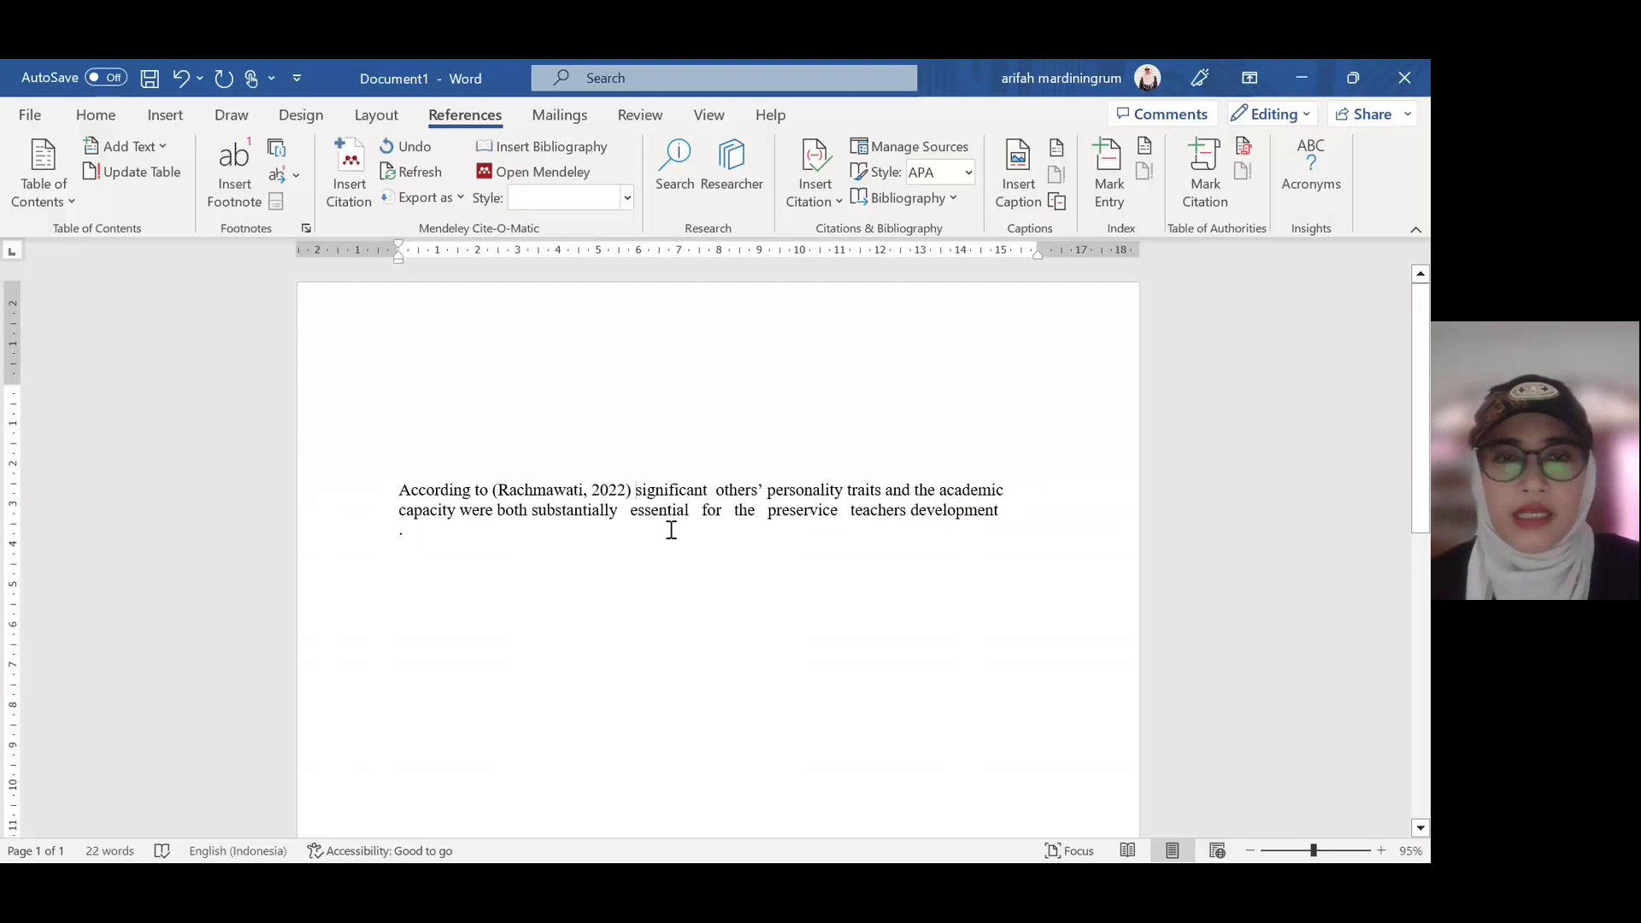
pyautogui.press('BackSpace')
pyautogui.write(',')
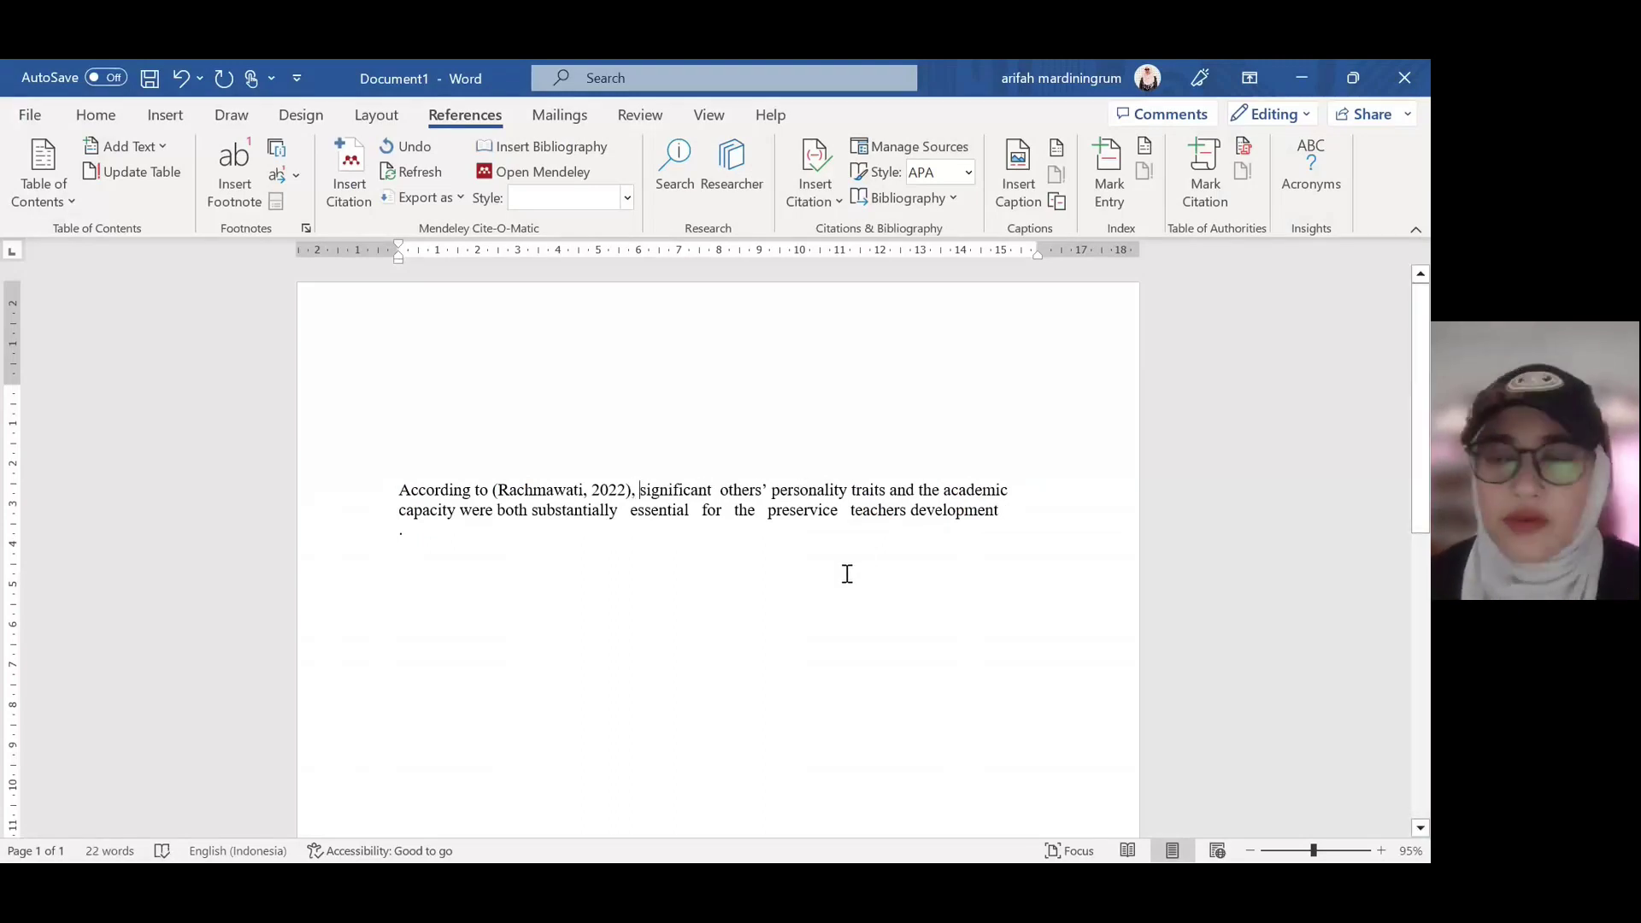
# Step: Enclose the quoted text from "significant" to "development" in quotation marks, copying the opening mark from the first Purdue OWL example
pyautogui.click(1300, 77)
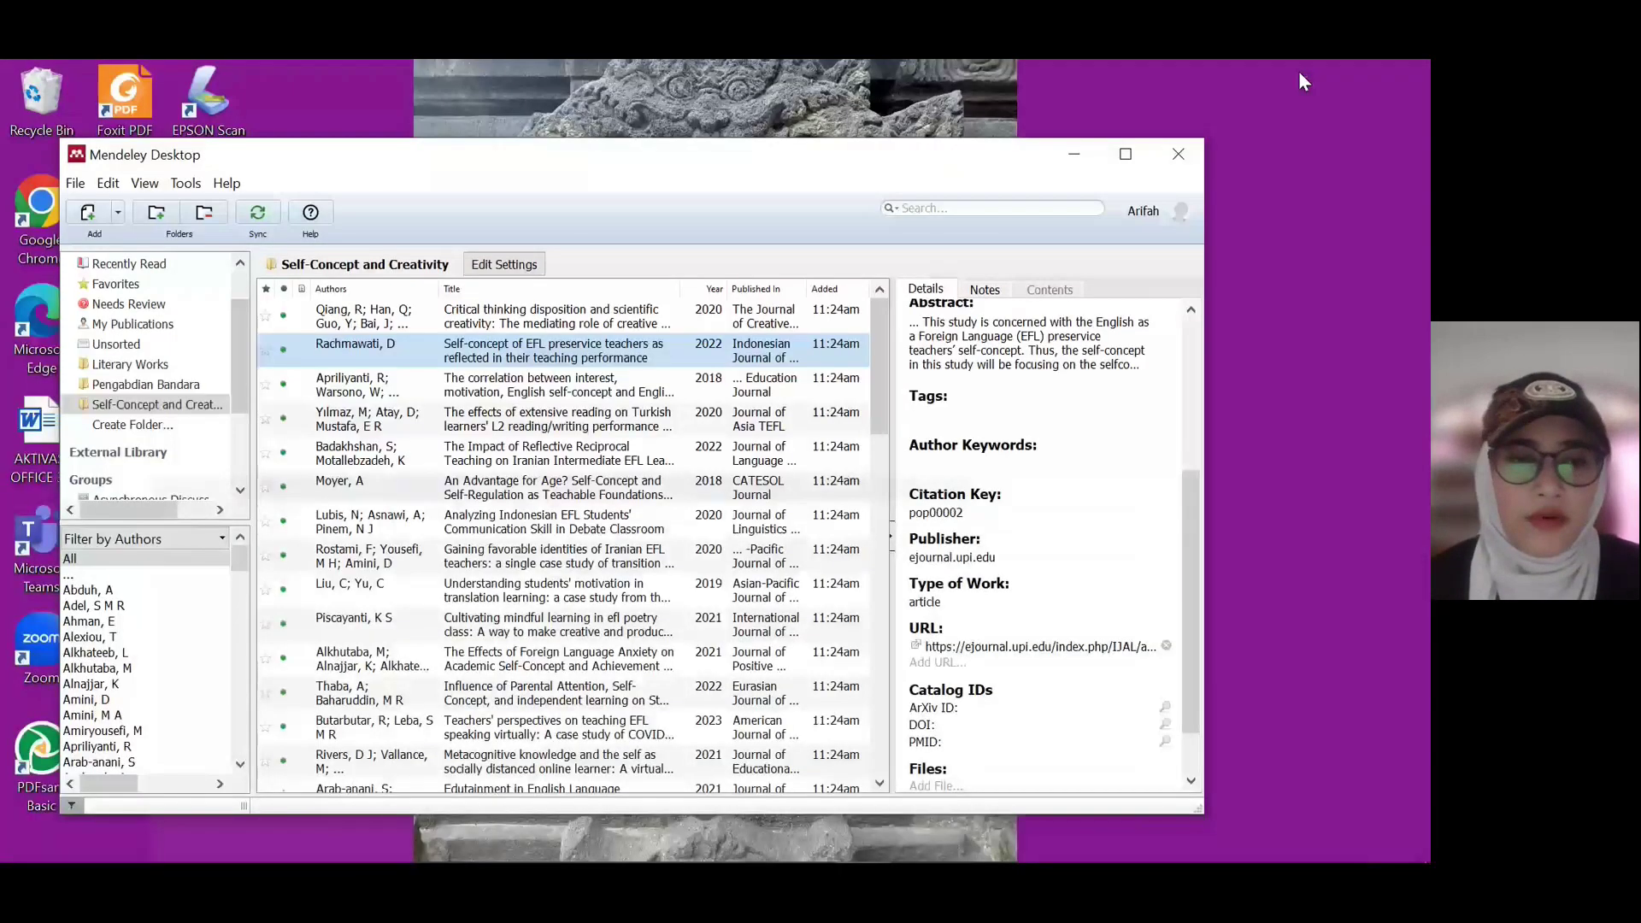
pyautogui.moveTo(855, 861)
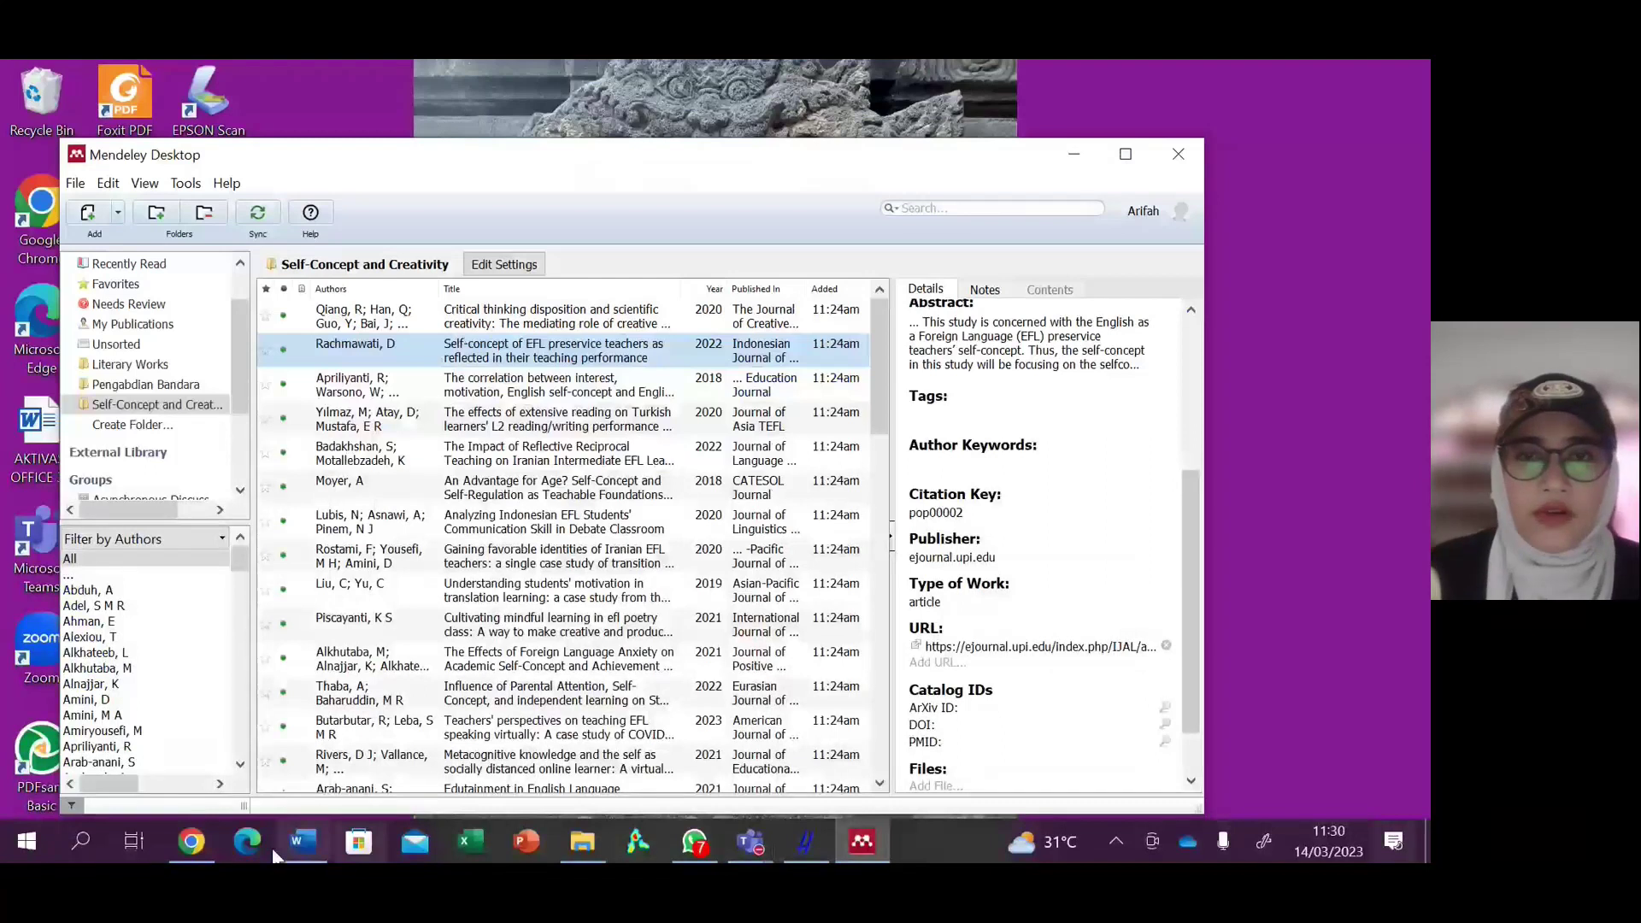
pyautogui.click(191, 842)
pyautogui.scroll(-1, 728, 587)
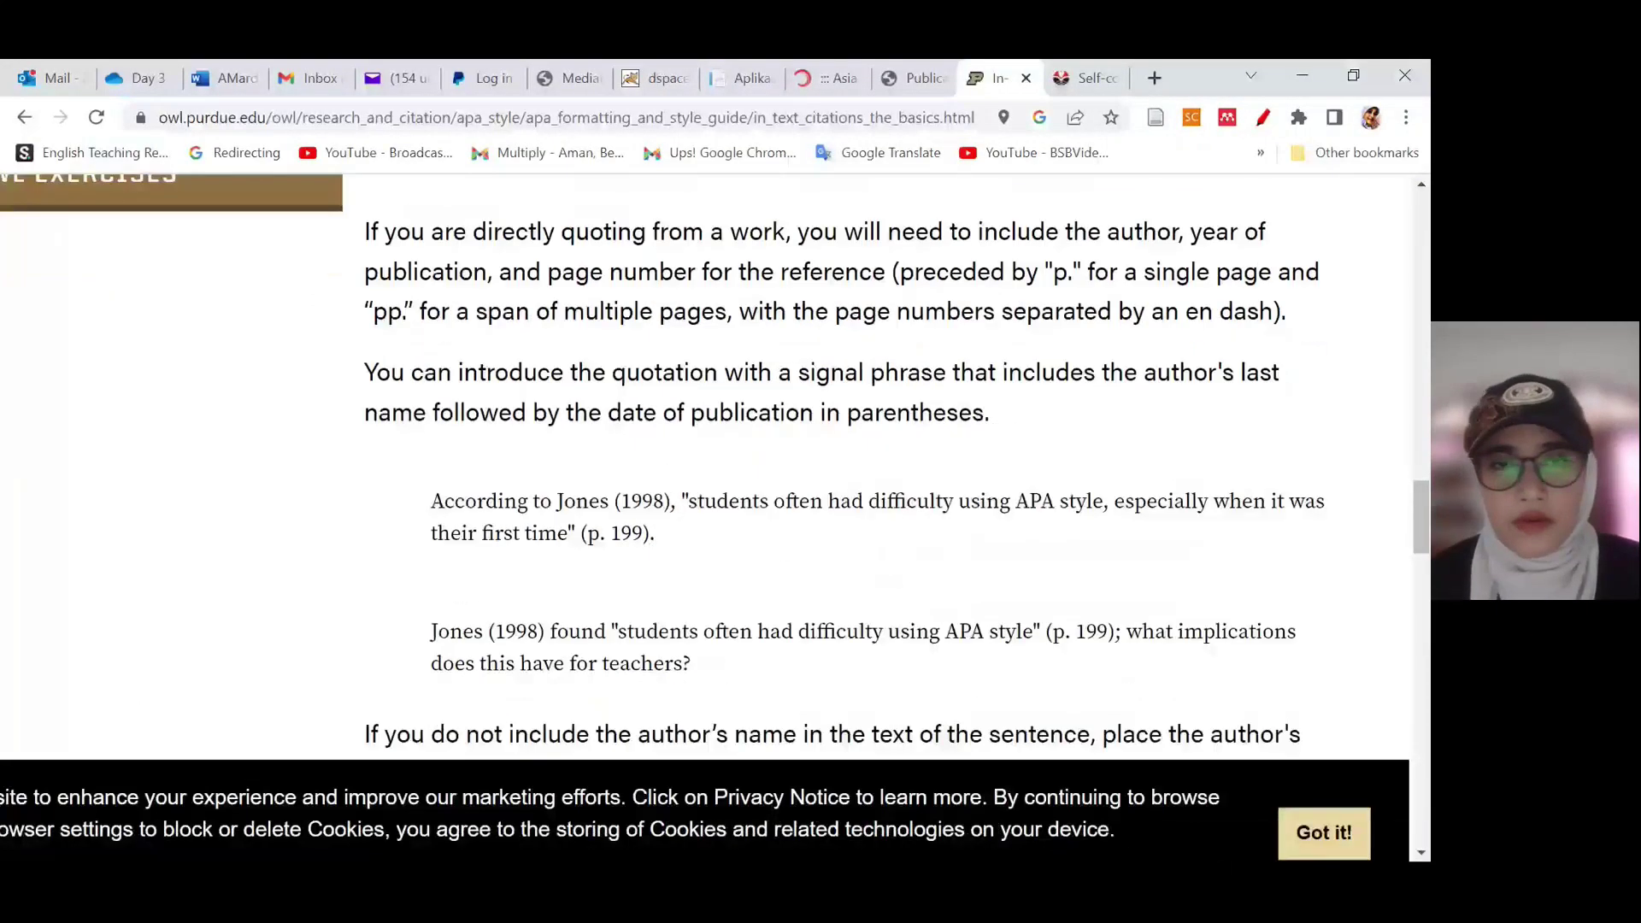
pyautogui.moveTo(683, 500); pyautogui.dragTo(693, 501)
pyautogui.hotkey('ctrl', 'c')
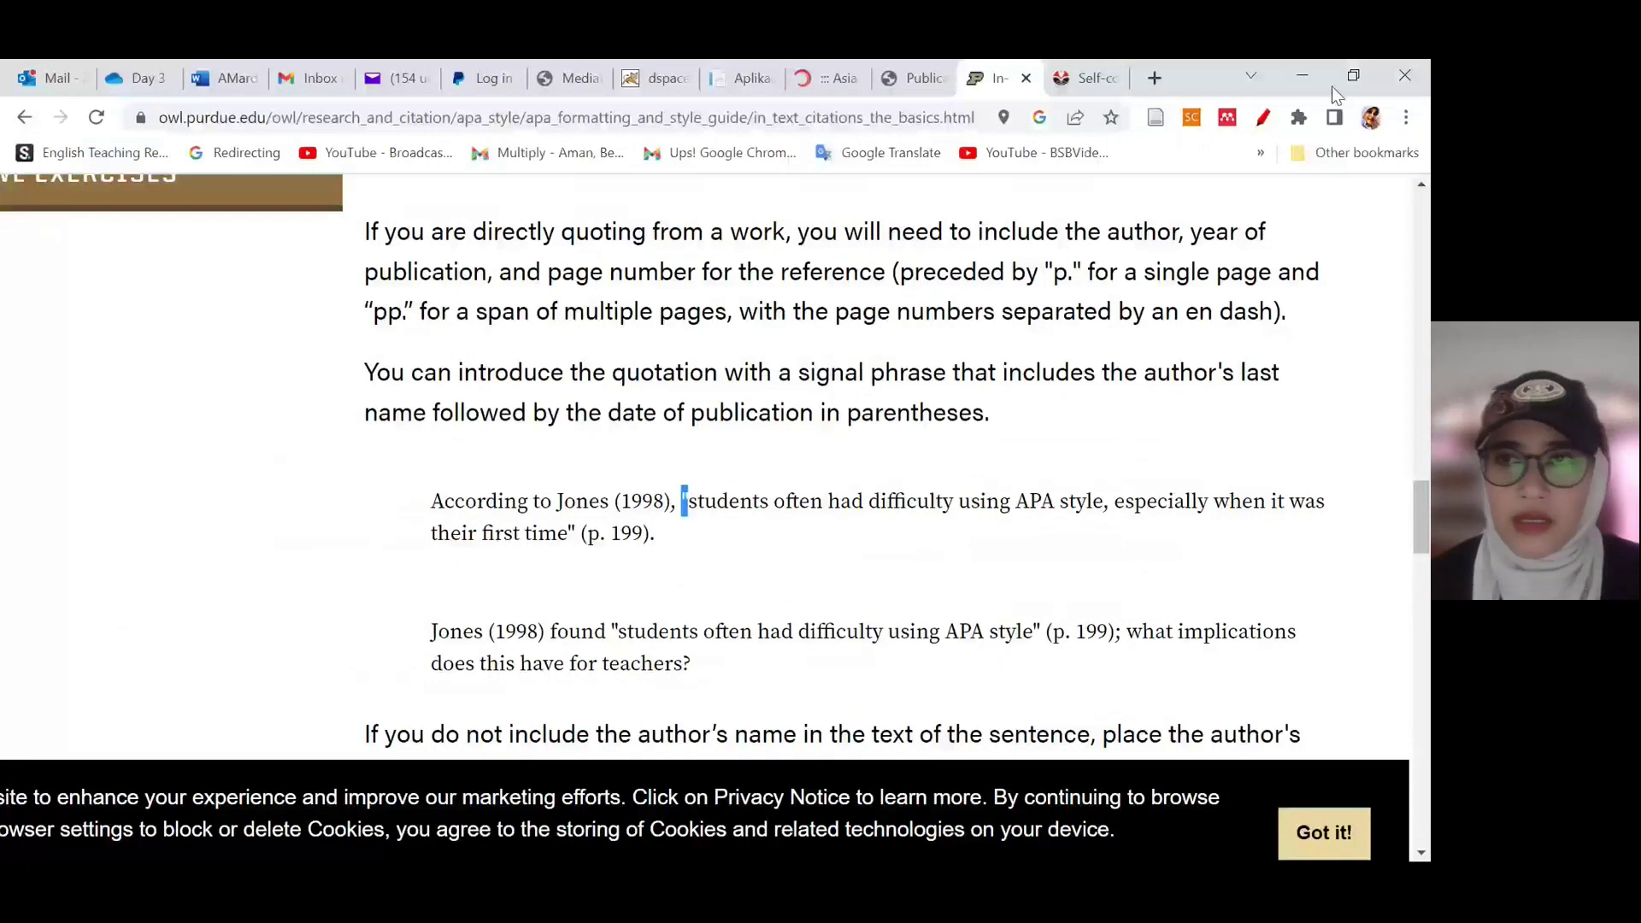
pyautogui.click(1300, 77)
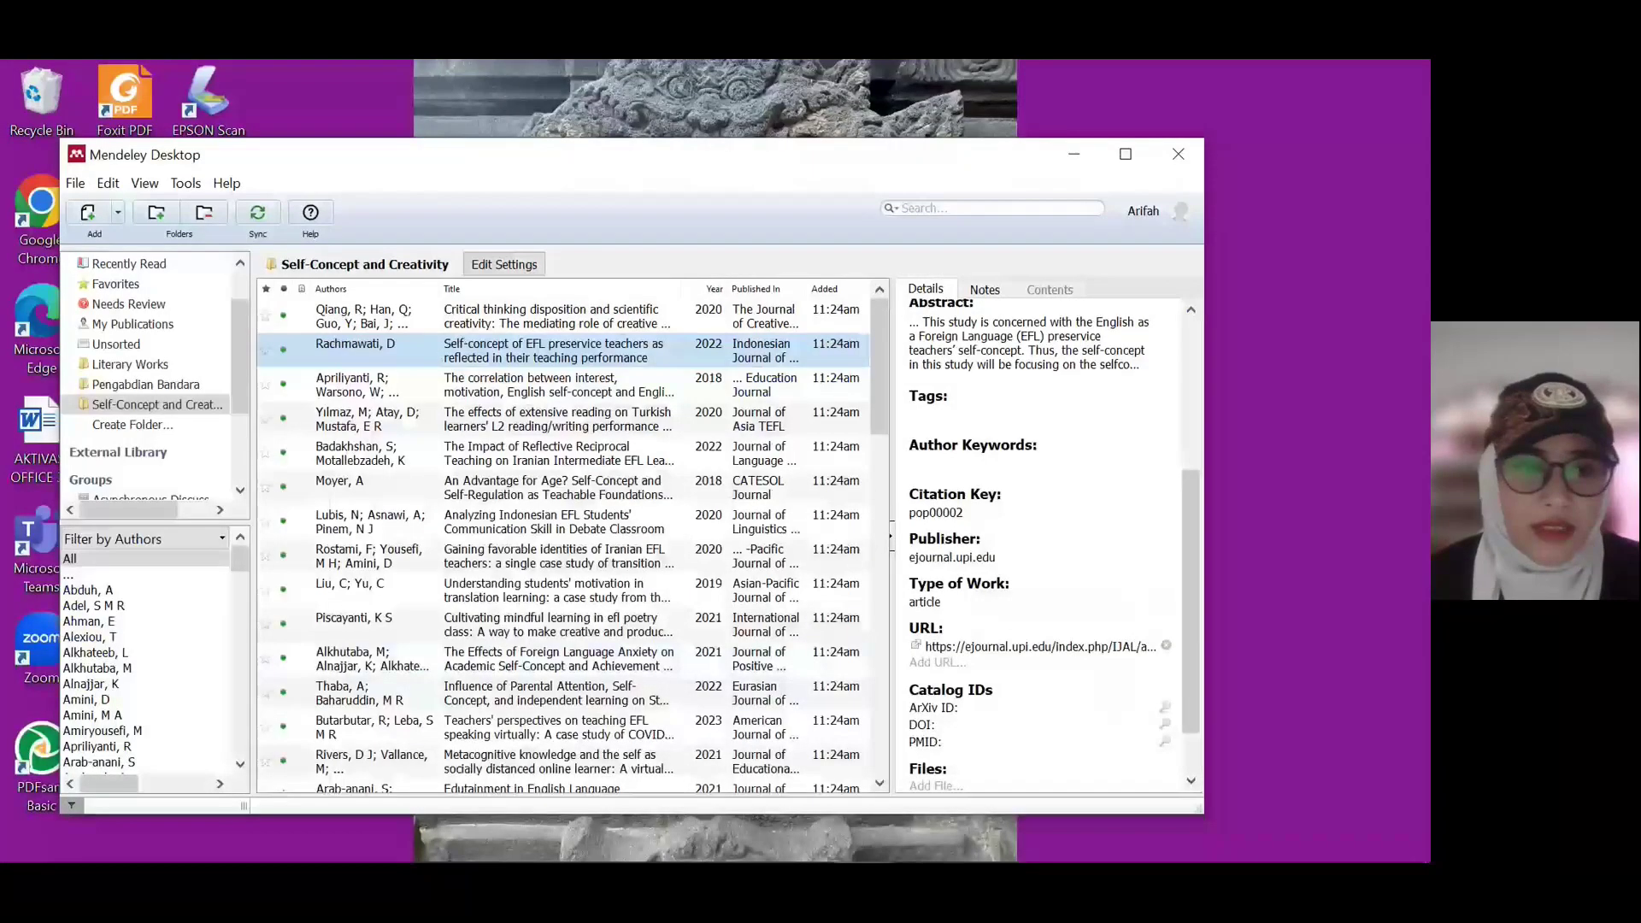
pyautogui.click(301, 844)
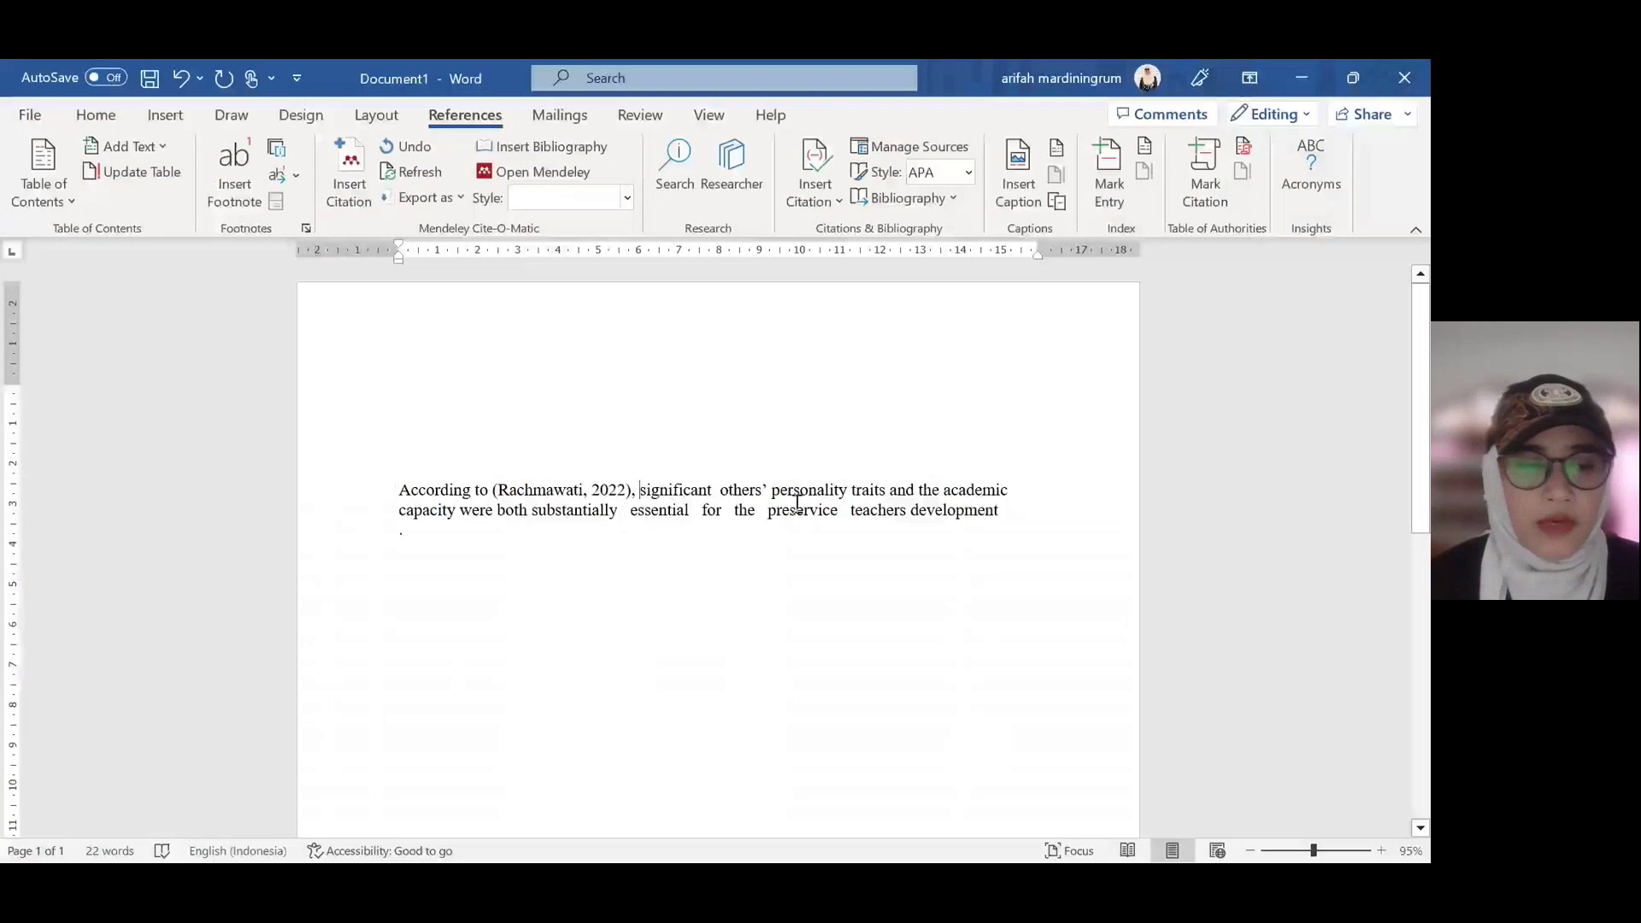
pyautogui.hotkey('ctrl', 'v')
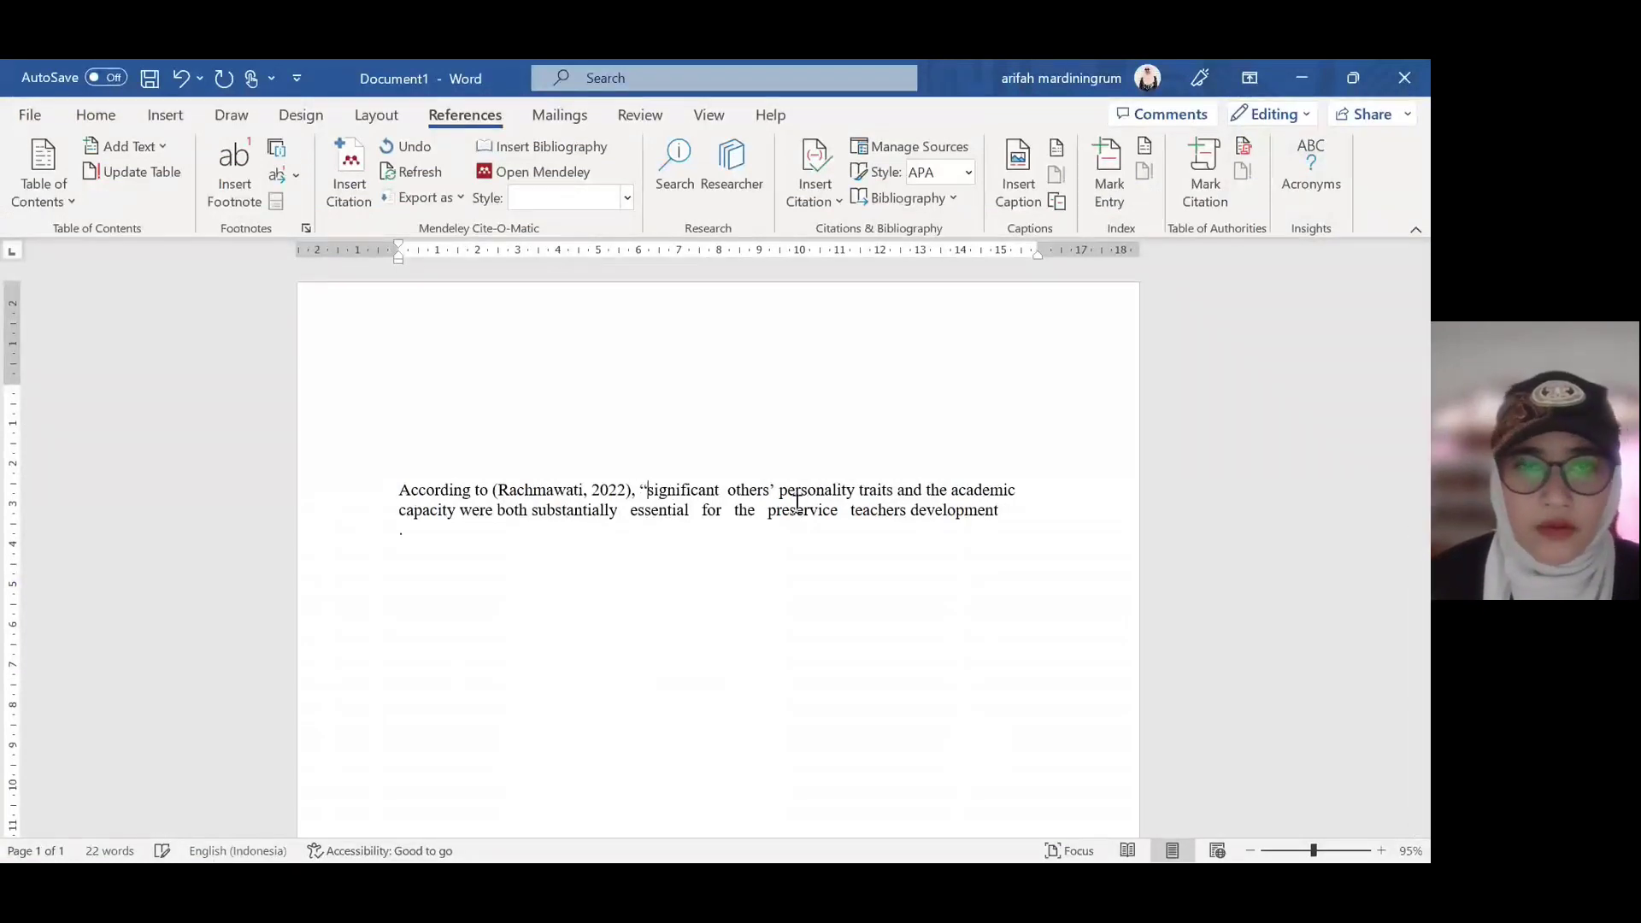
pyautogui.click(1025, 511)
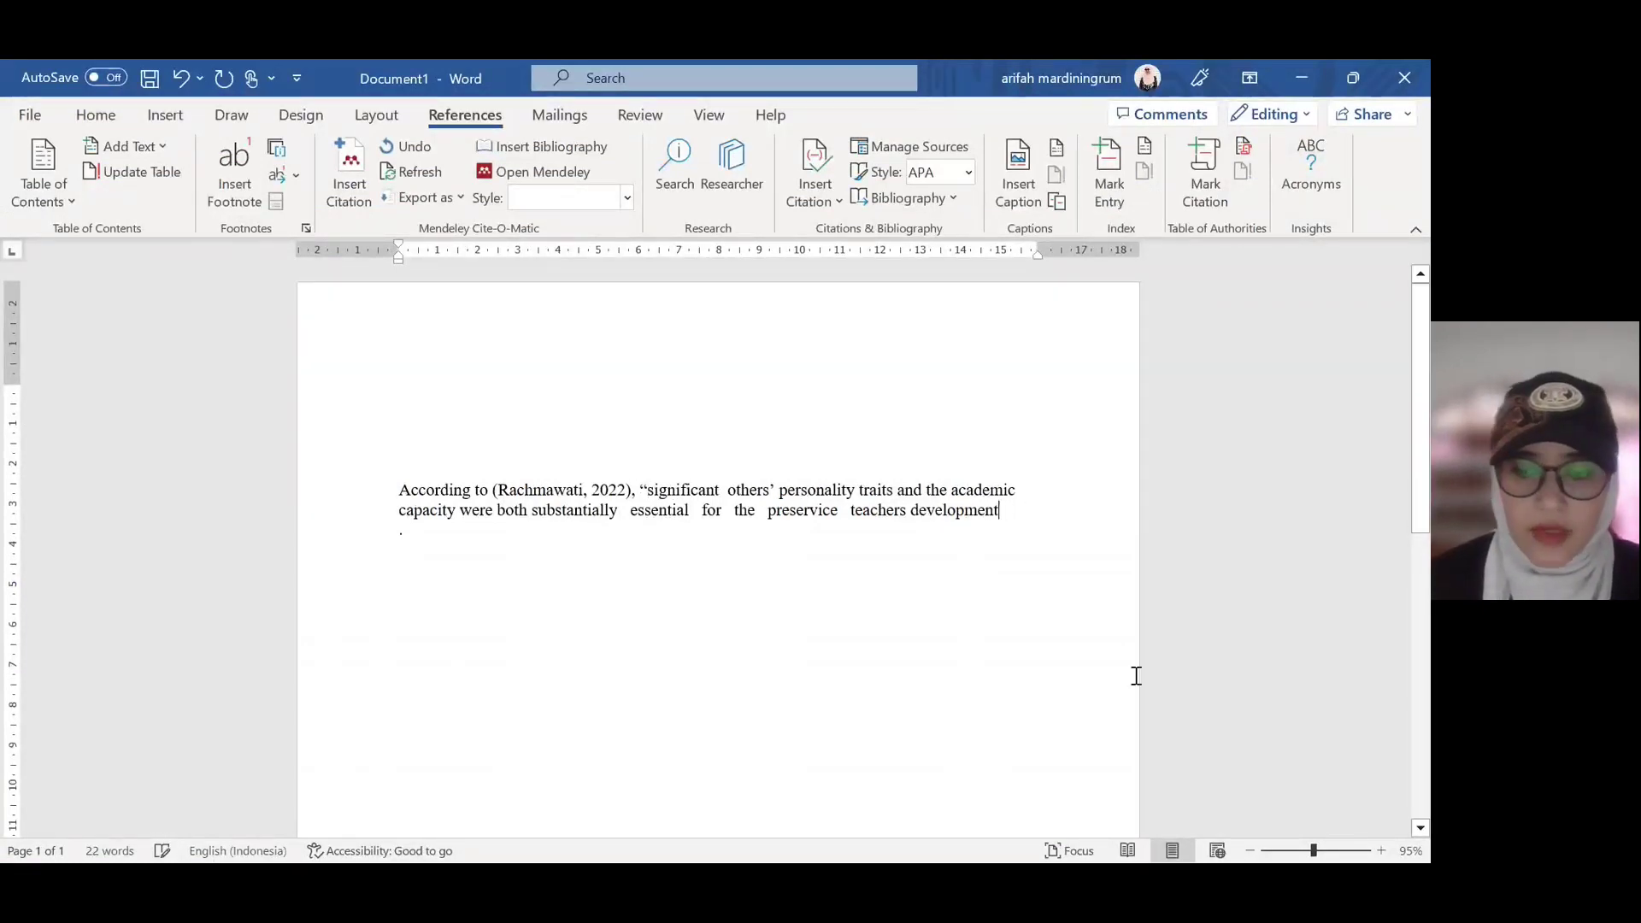
pyautogui.write('"')
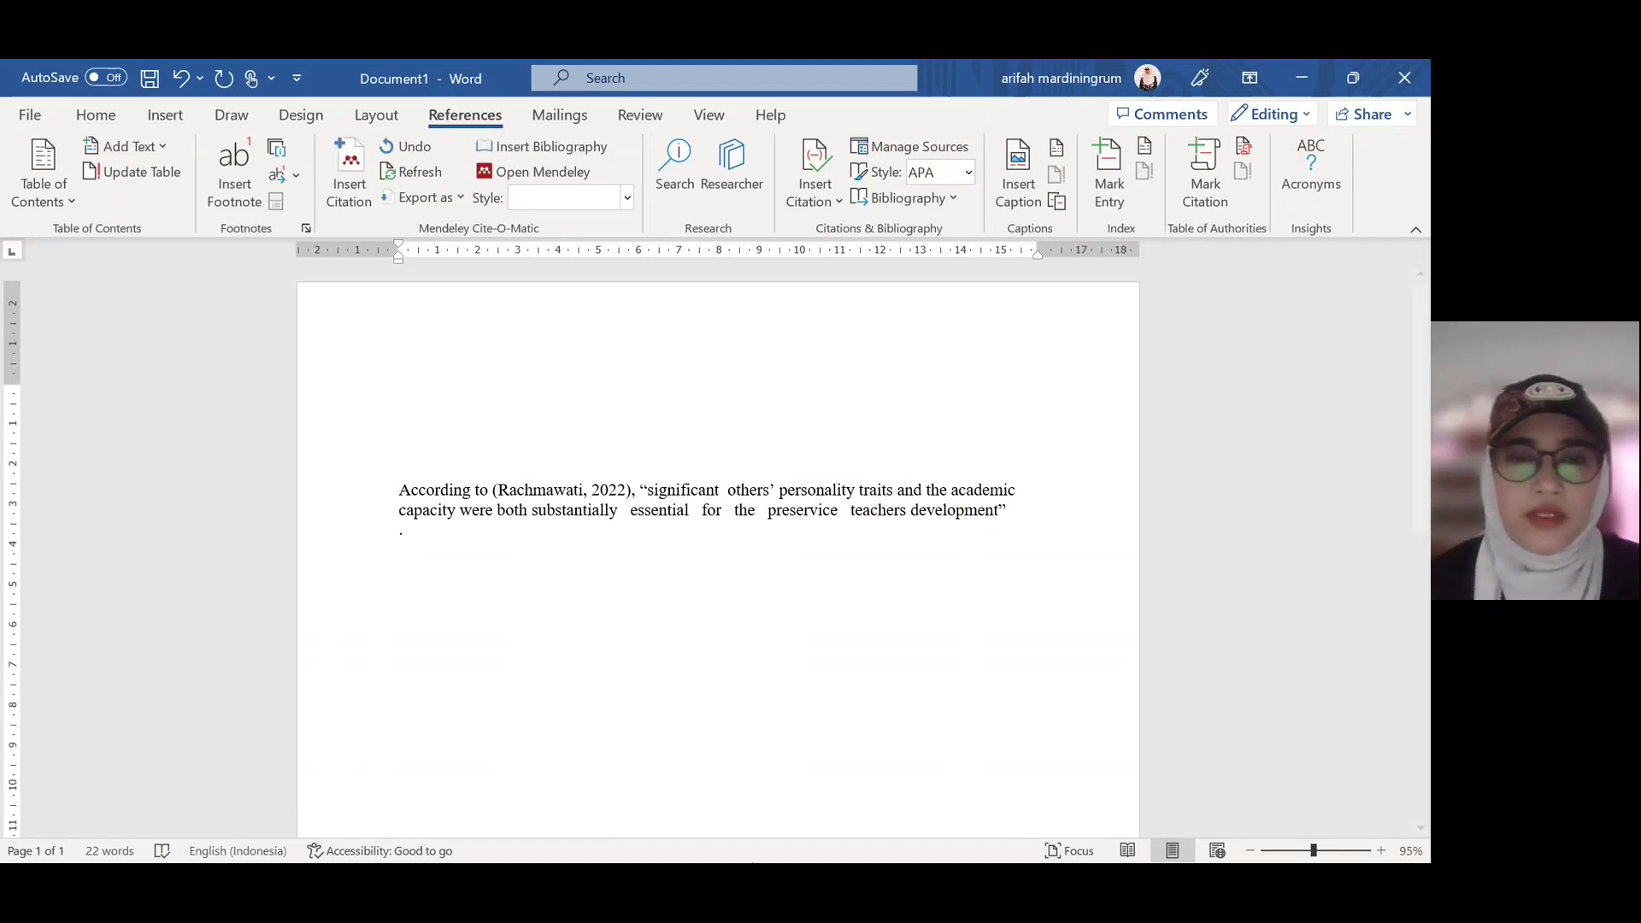
# Step: Switch to the Purdue OWL page and examine how the author and the year "(1998)" are written in the first example
pyautogui.click(1302, 80)
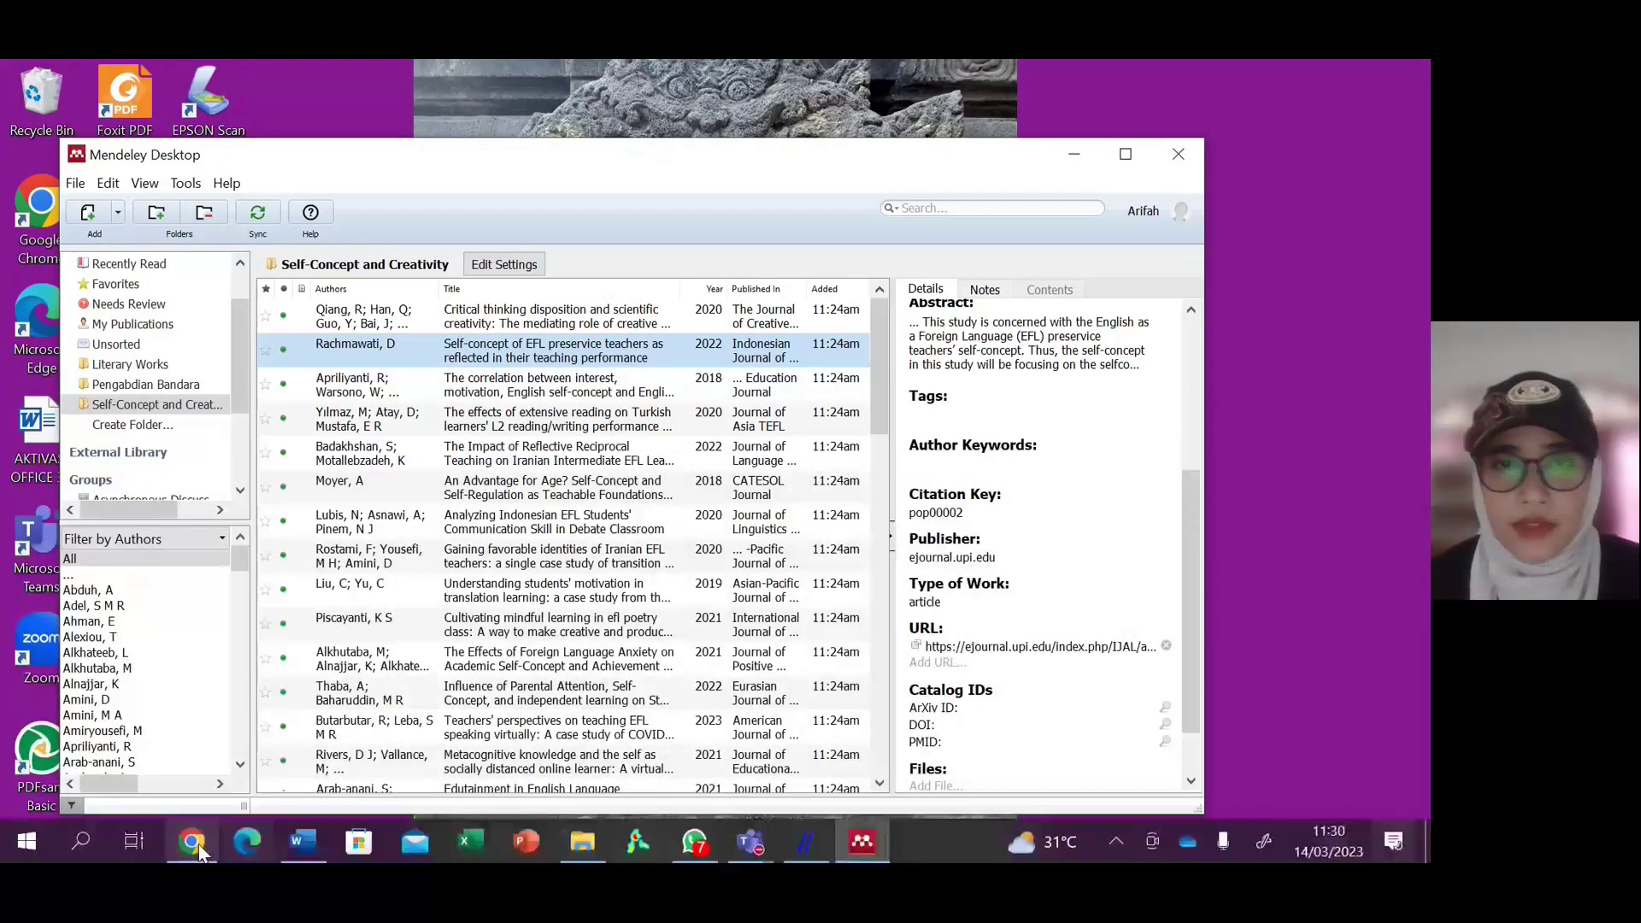
pyautogui.click(248, 841)
pyautogui.moveTo(433, 502); pyautogui.dragTo(617, 501)
pyautogui.click(706, 547)
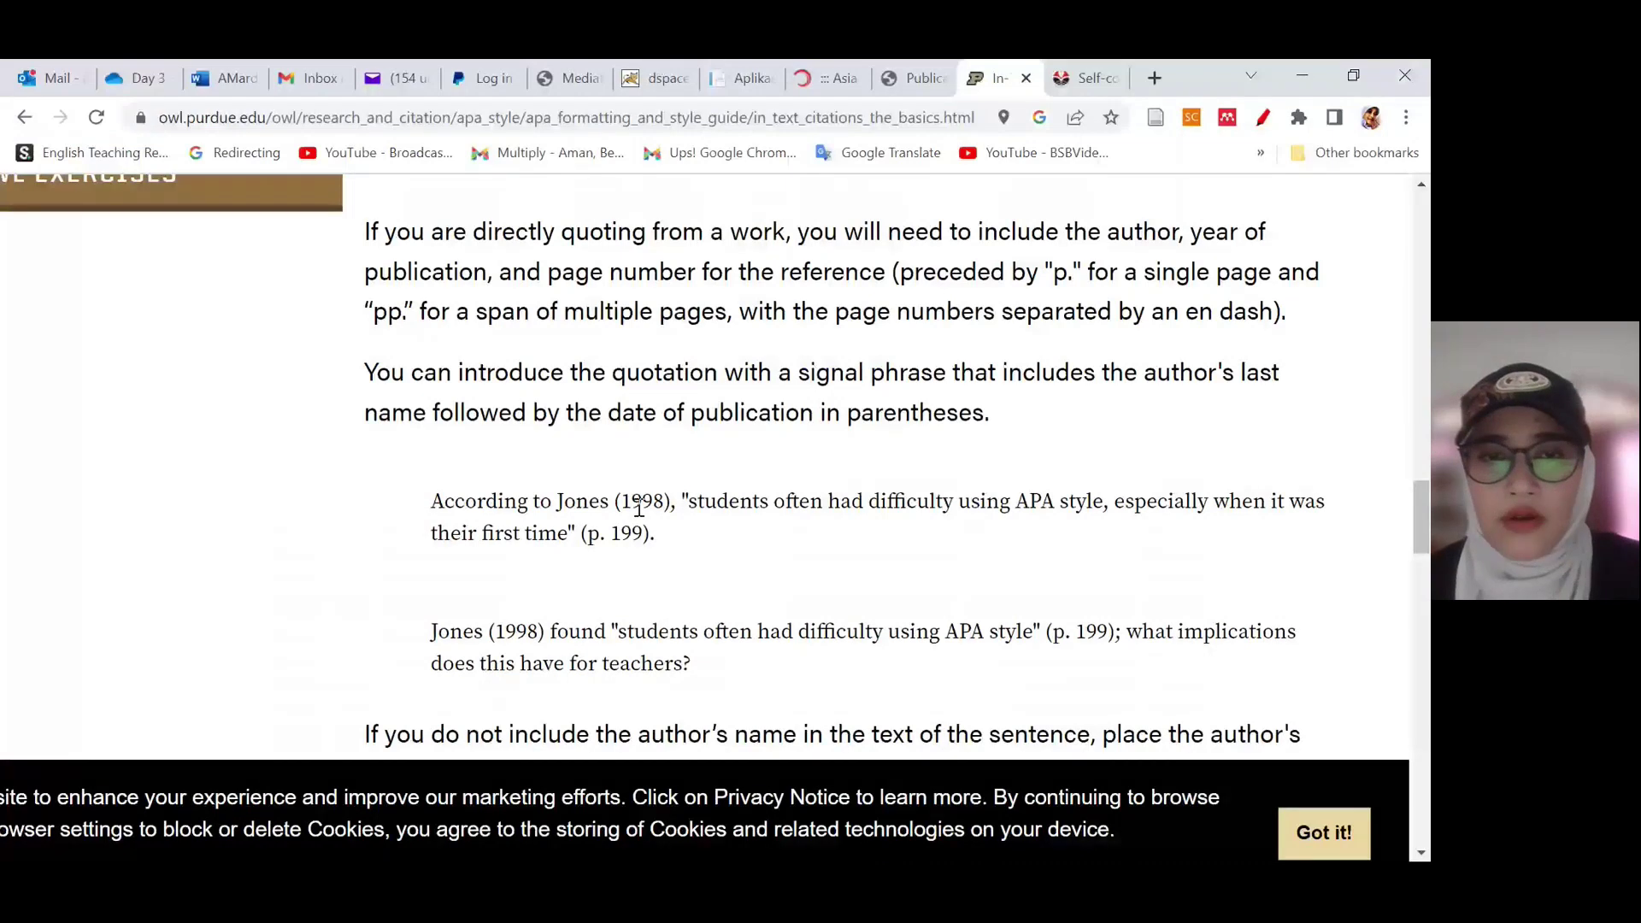
pyautogui.moveTo(615, 501); pyautogui.dragTo(677, 500)
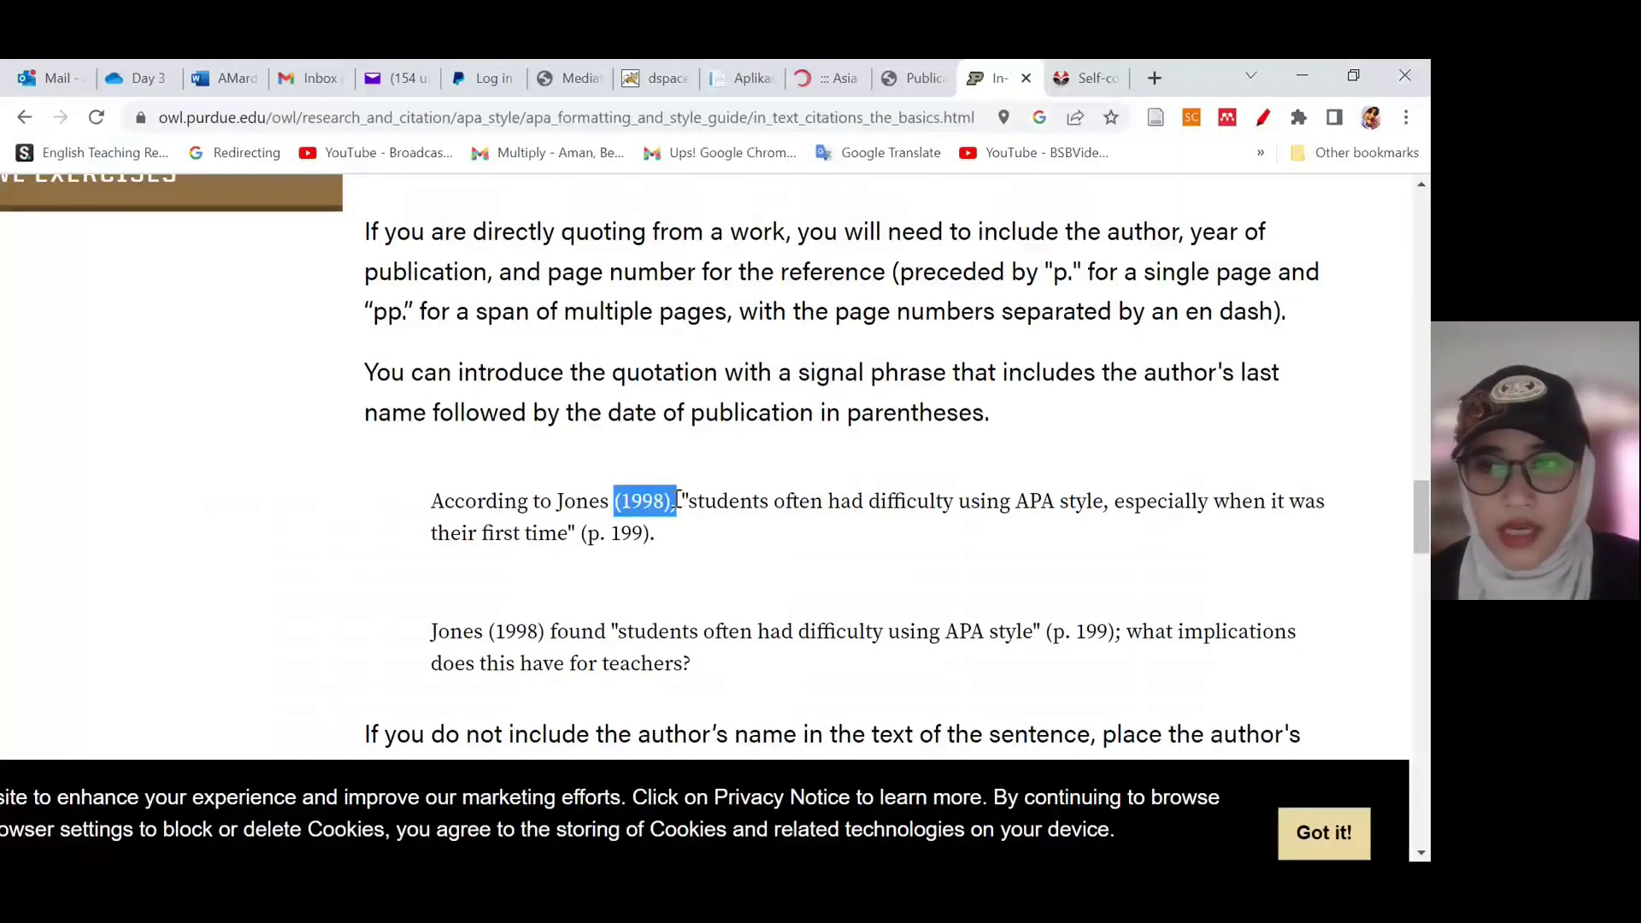
# Step: Return to Word and edit the in-text citation so that only the year 2022 is in parentheses, with no comma after the author
pyautogui.click(1305, 75)
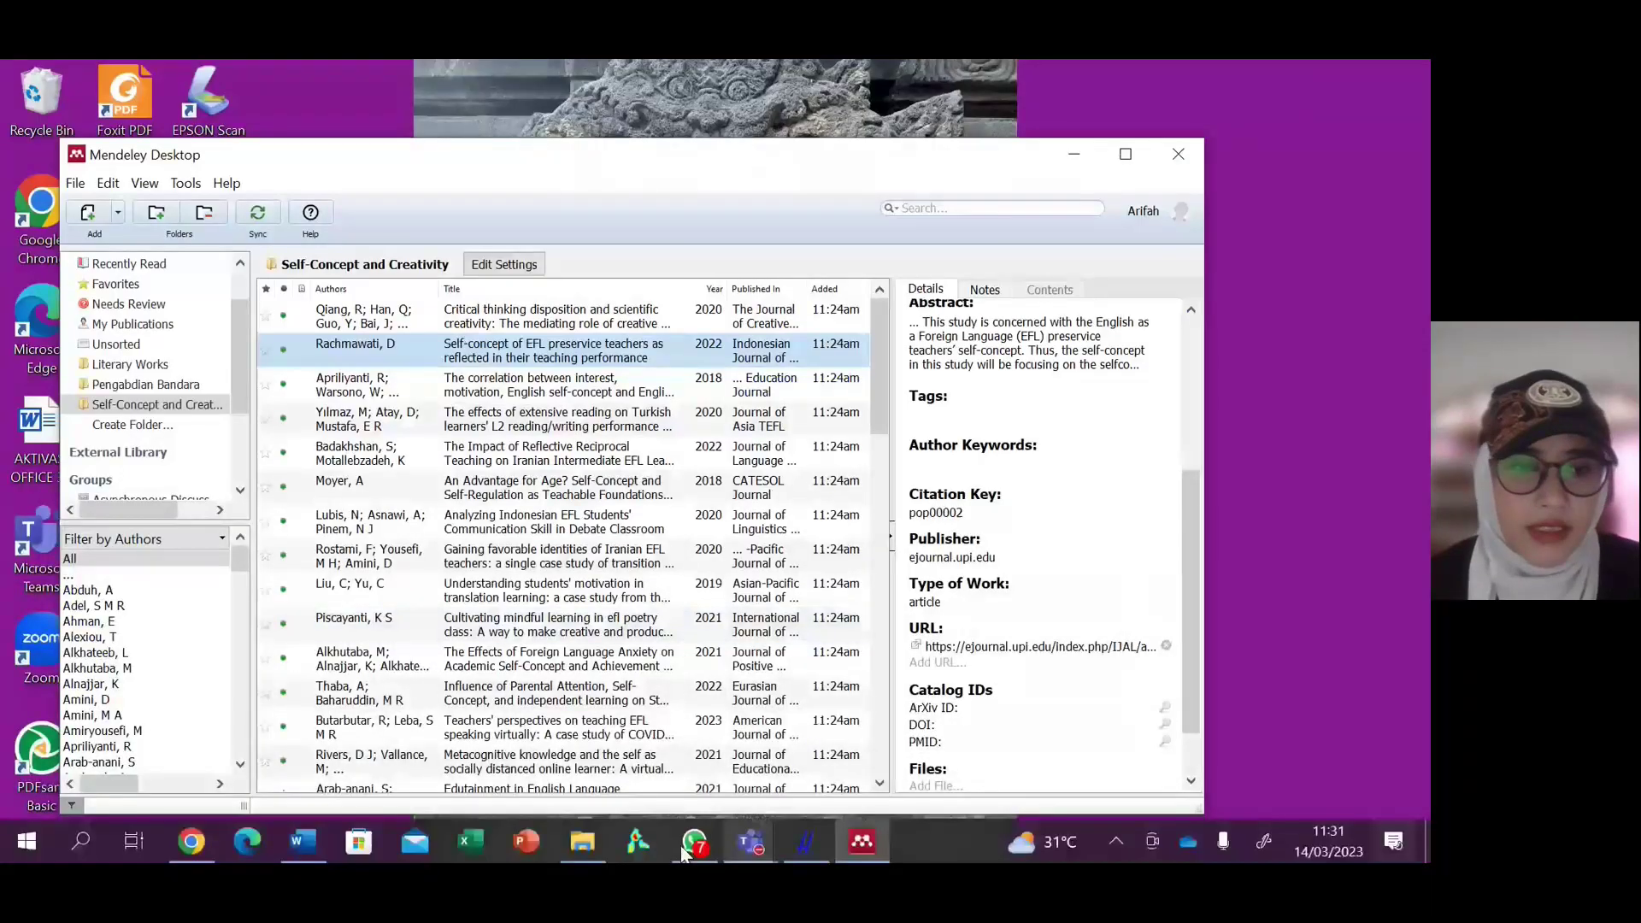
pyautogui.click(303, 842)
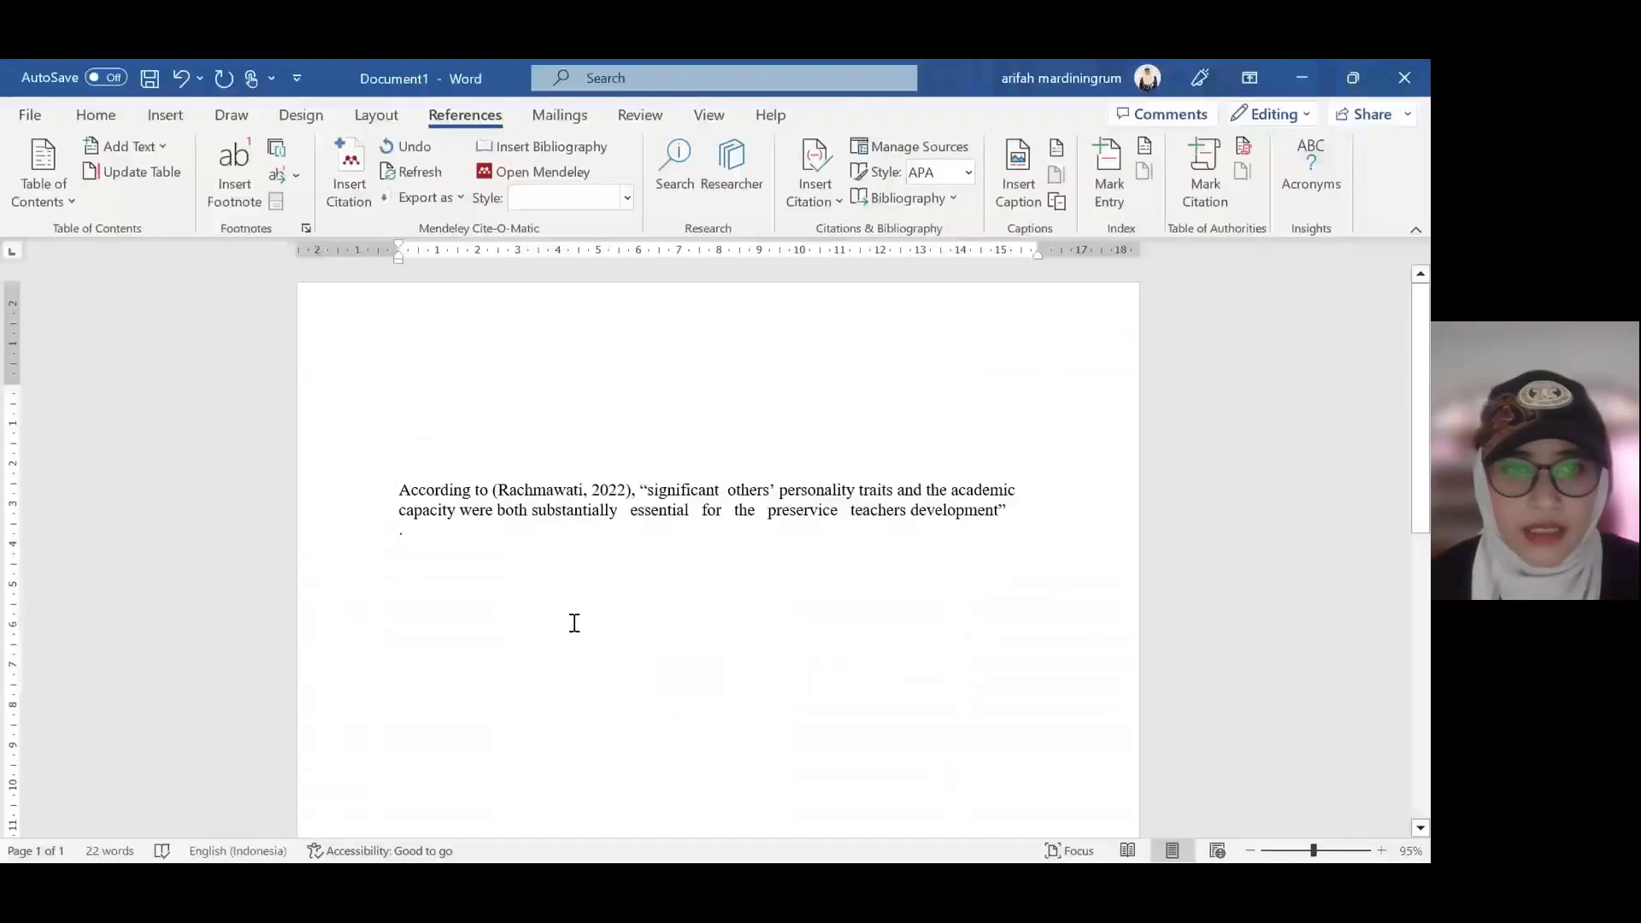
pyautogui.click(499, 488)
pyautogui.press('BackSpace')
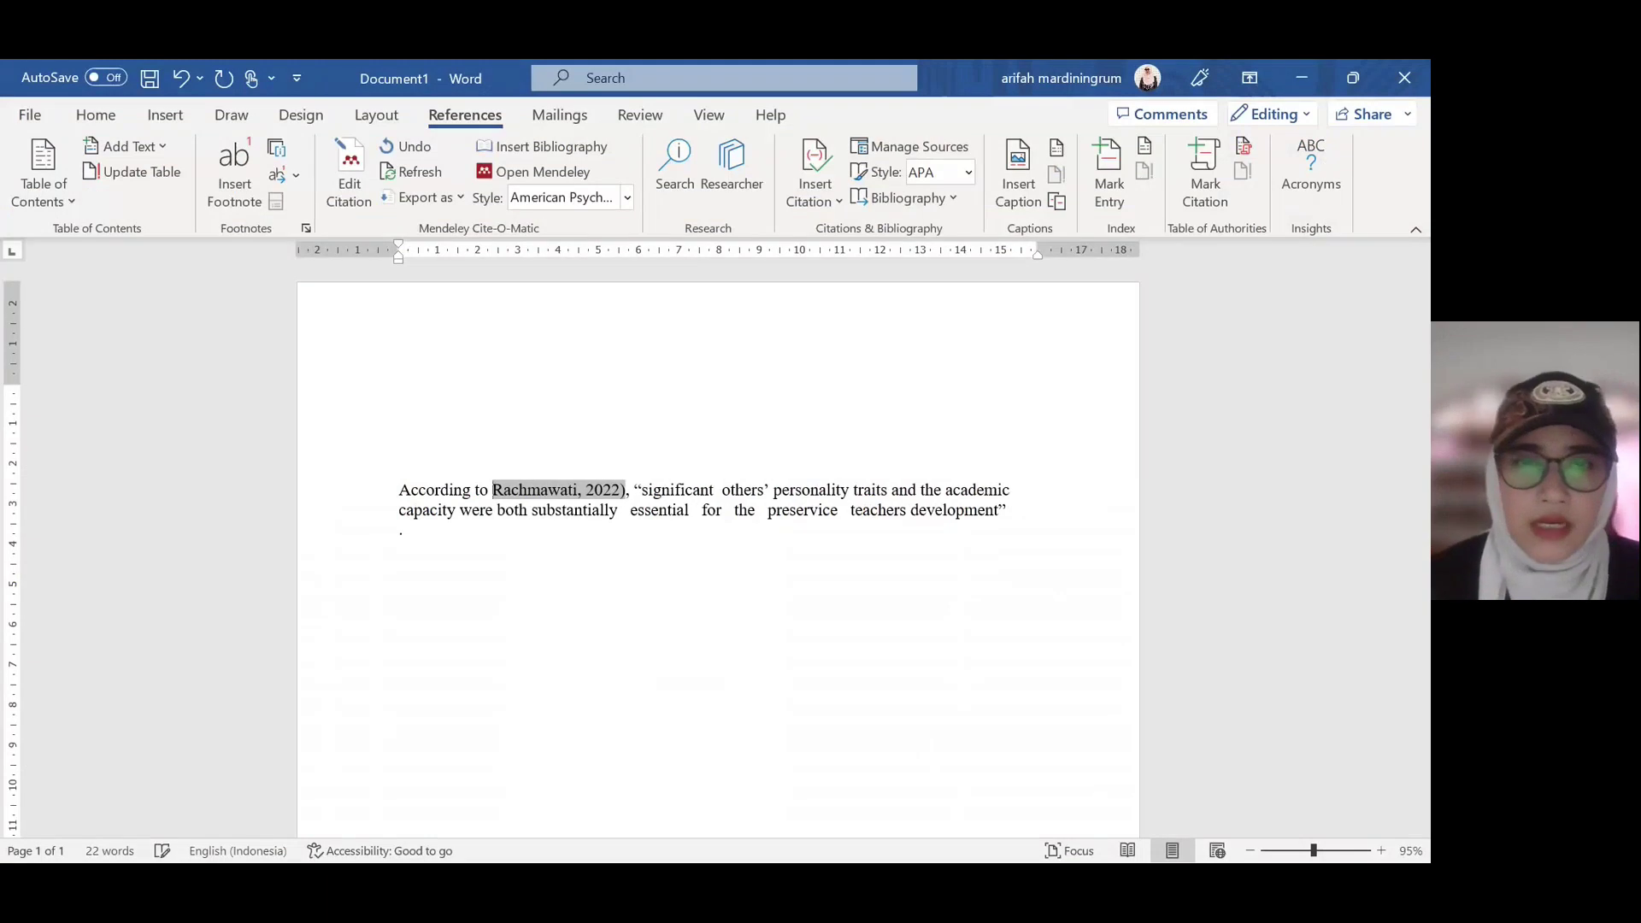
pyautogui.click(588, 489)
pyautogui.write('(')
pyautogui.click(582, 491)
pyautogui.press('BackSpace')
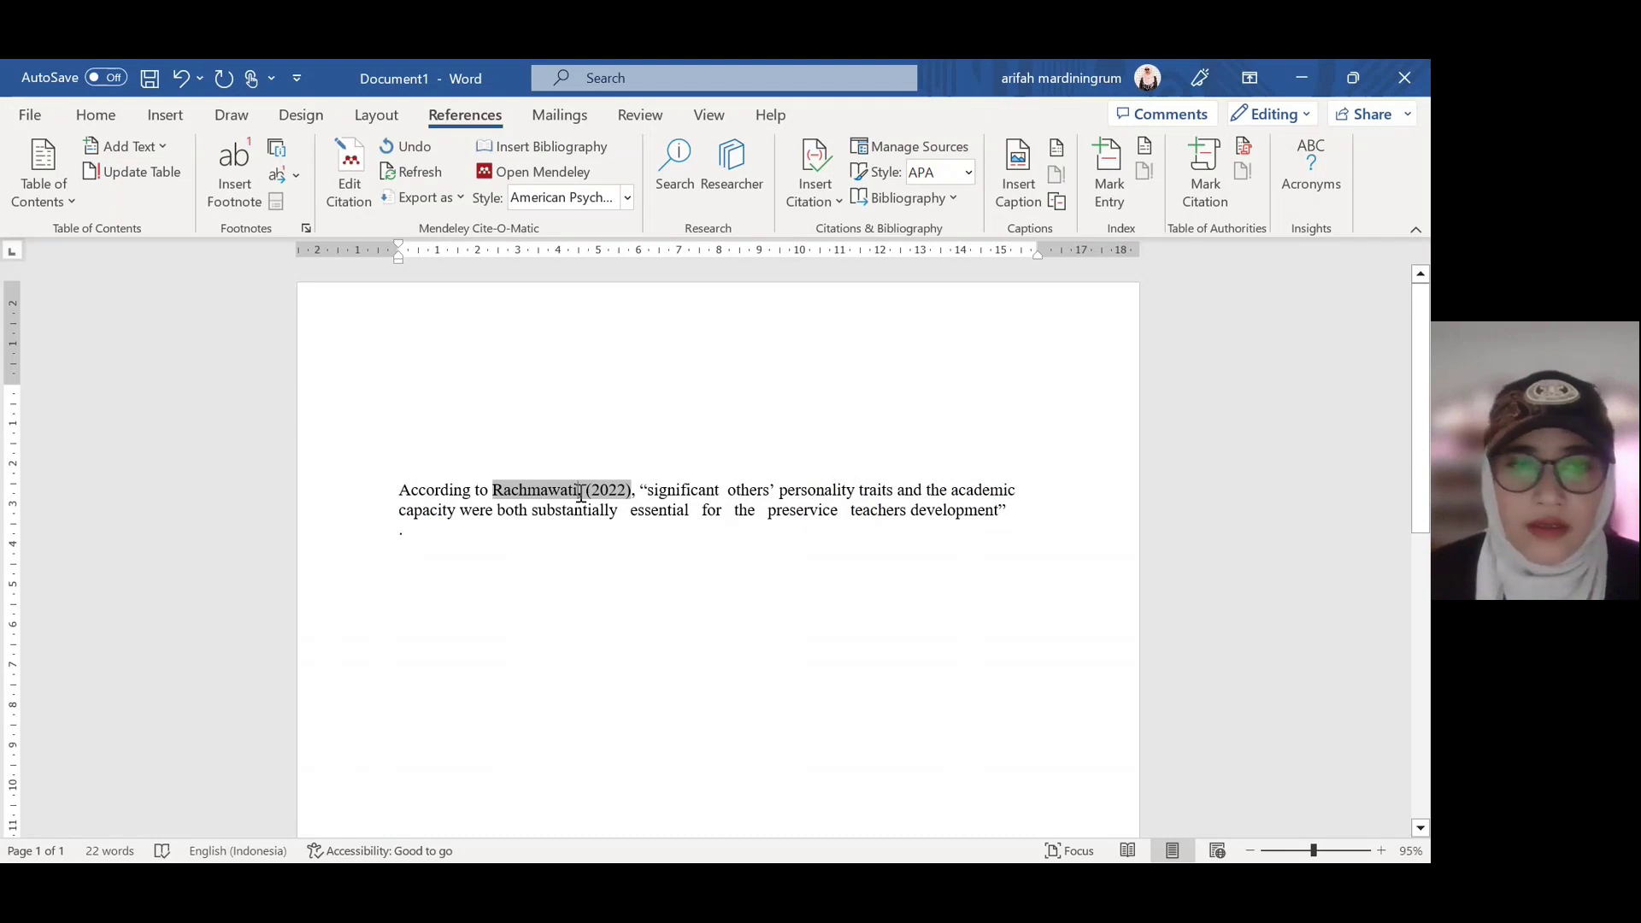
# Step: Remove the extra character between the author and the year in the in-text citation, and keep the manual edit of the Mendeley citation
pyautogui.press('BackSpace')
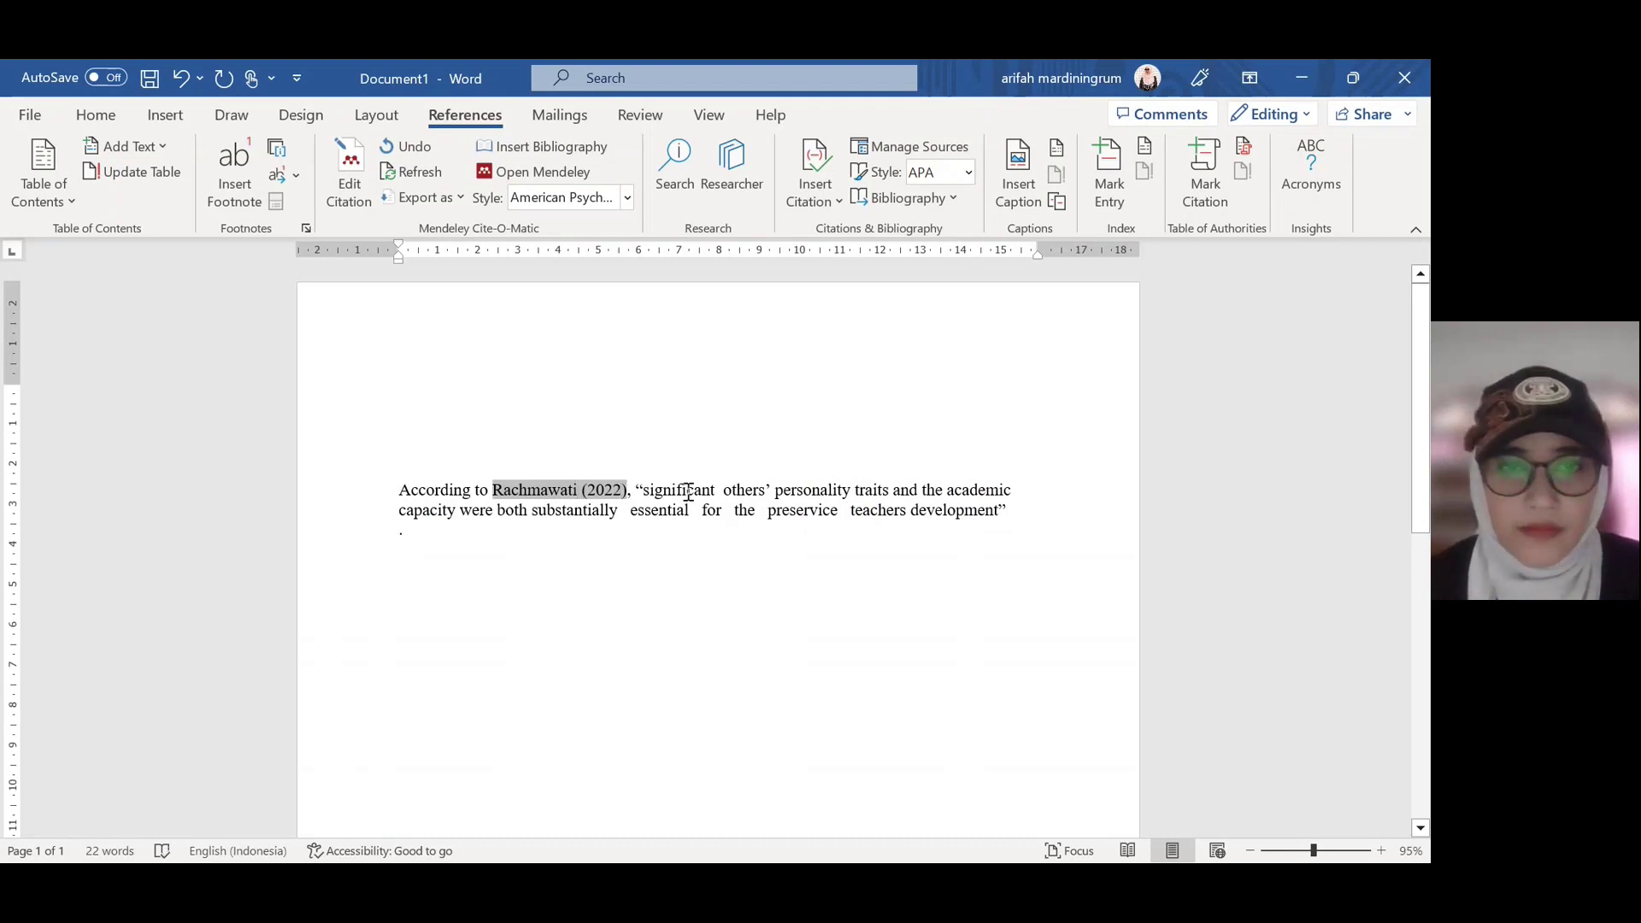
pyautogui.click(688, 493)
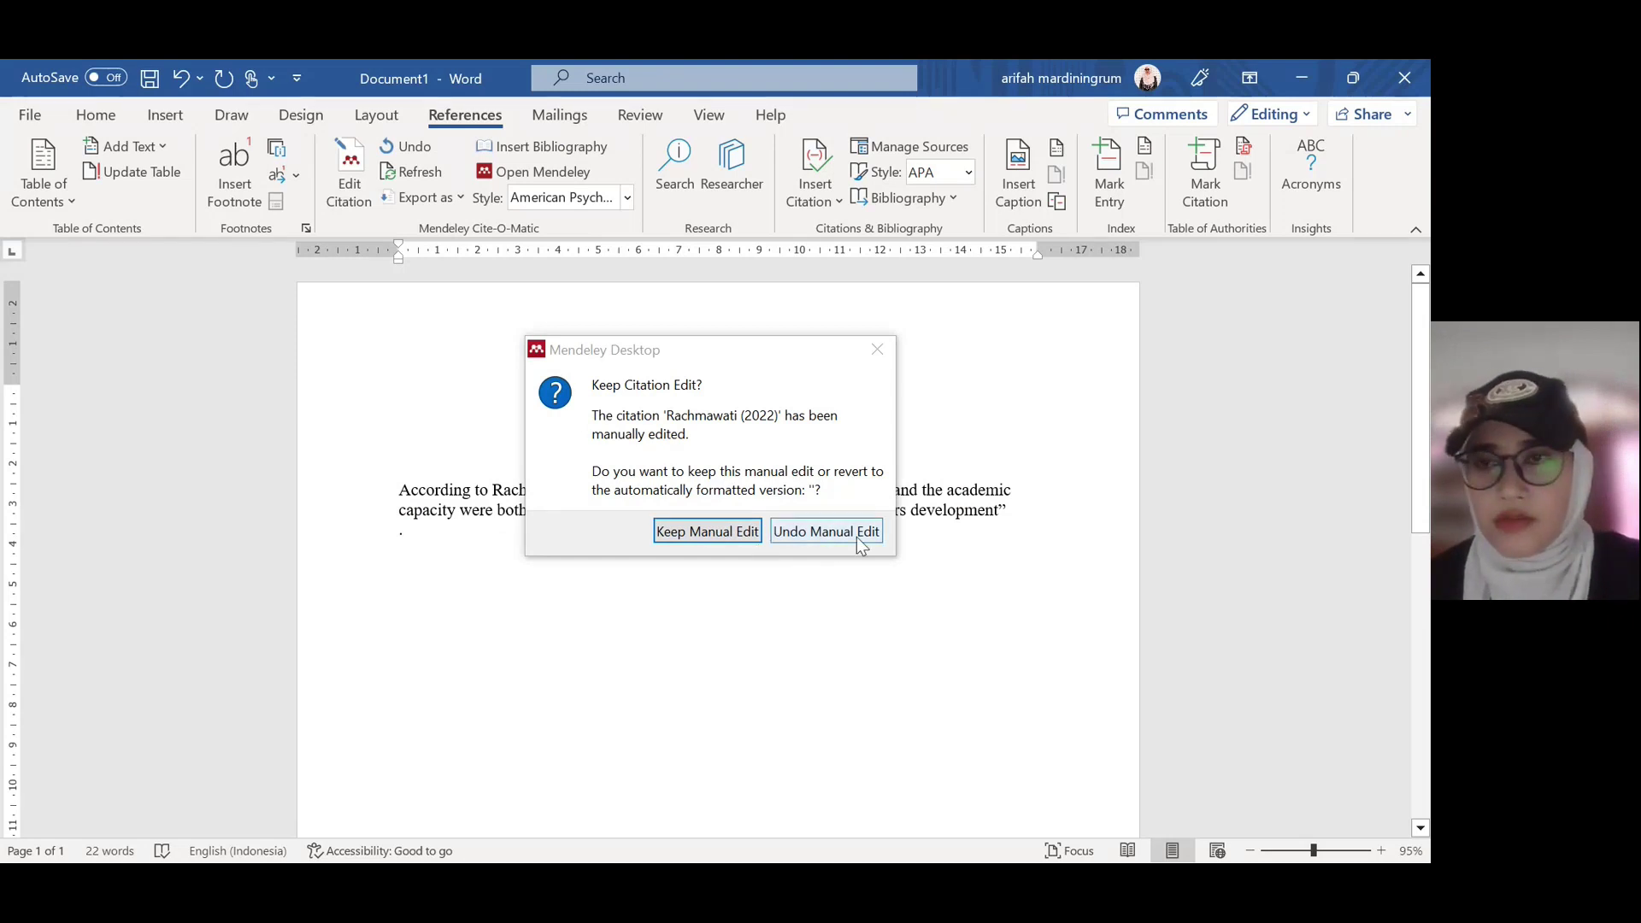
pyautogui.click(722, 532)
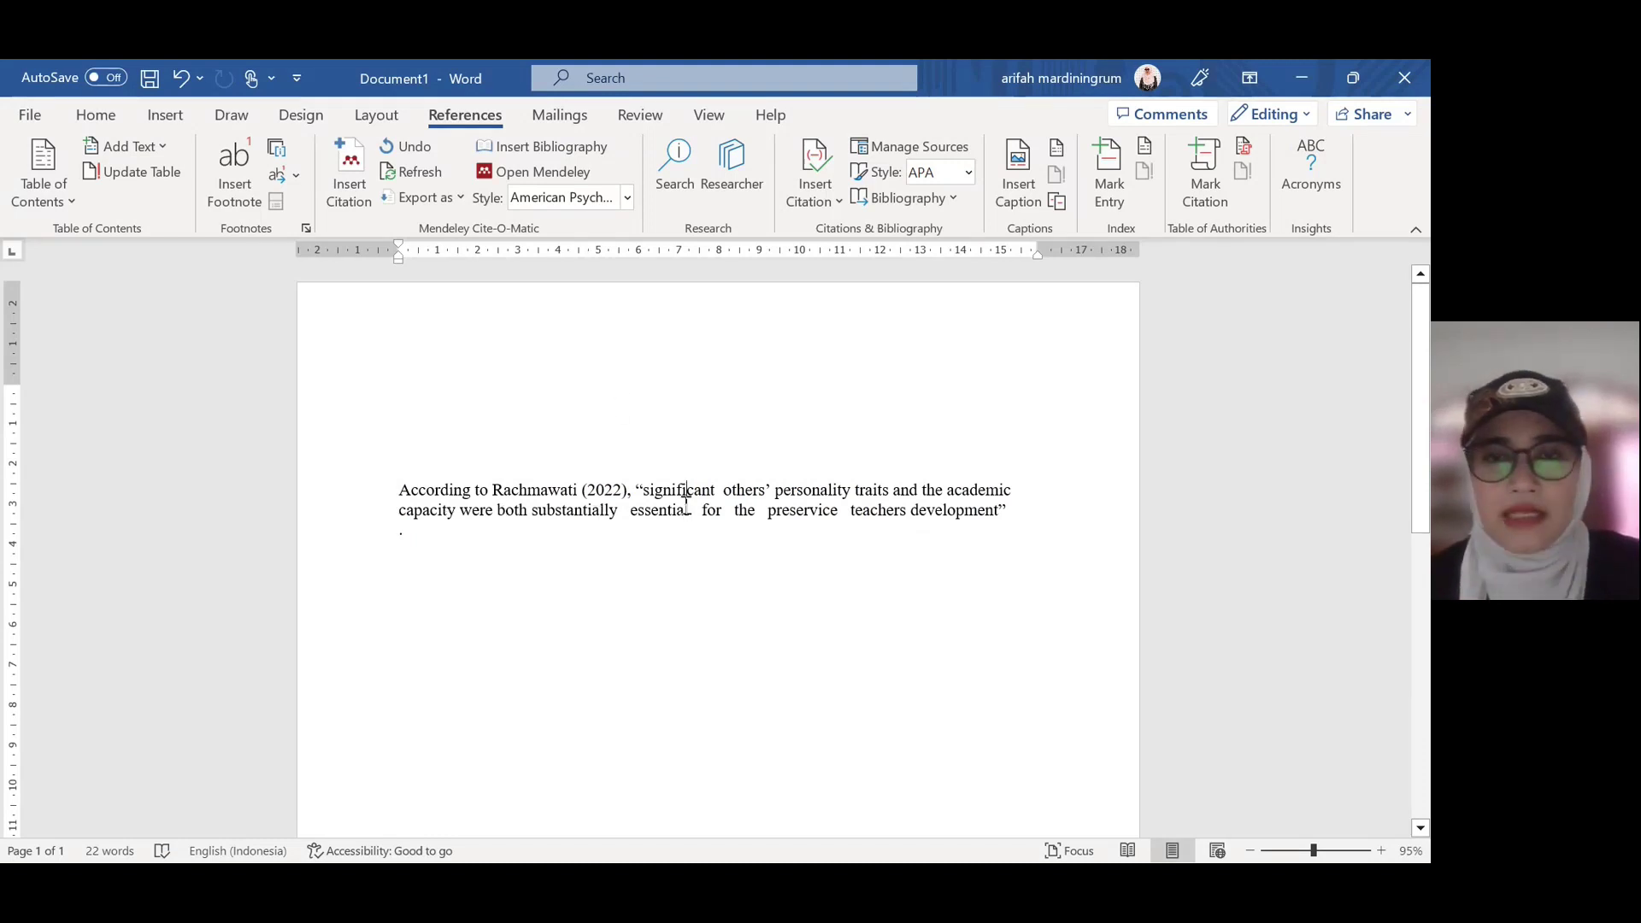
# Step: Switch to the Purdue OWL page and examine how the page reference "(p. 199)" follows the quotation in the first example
pyautogui.click(1038, 524)
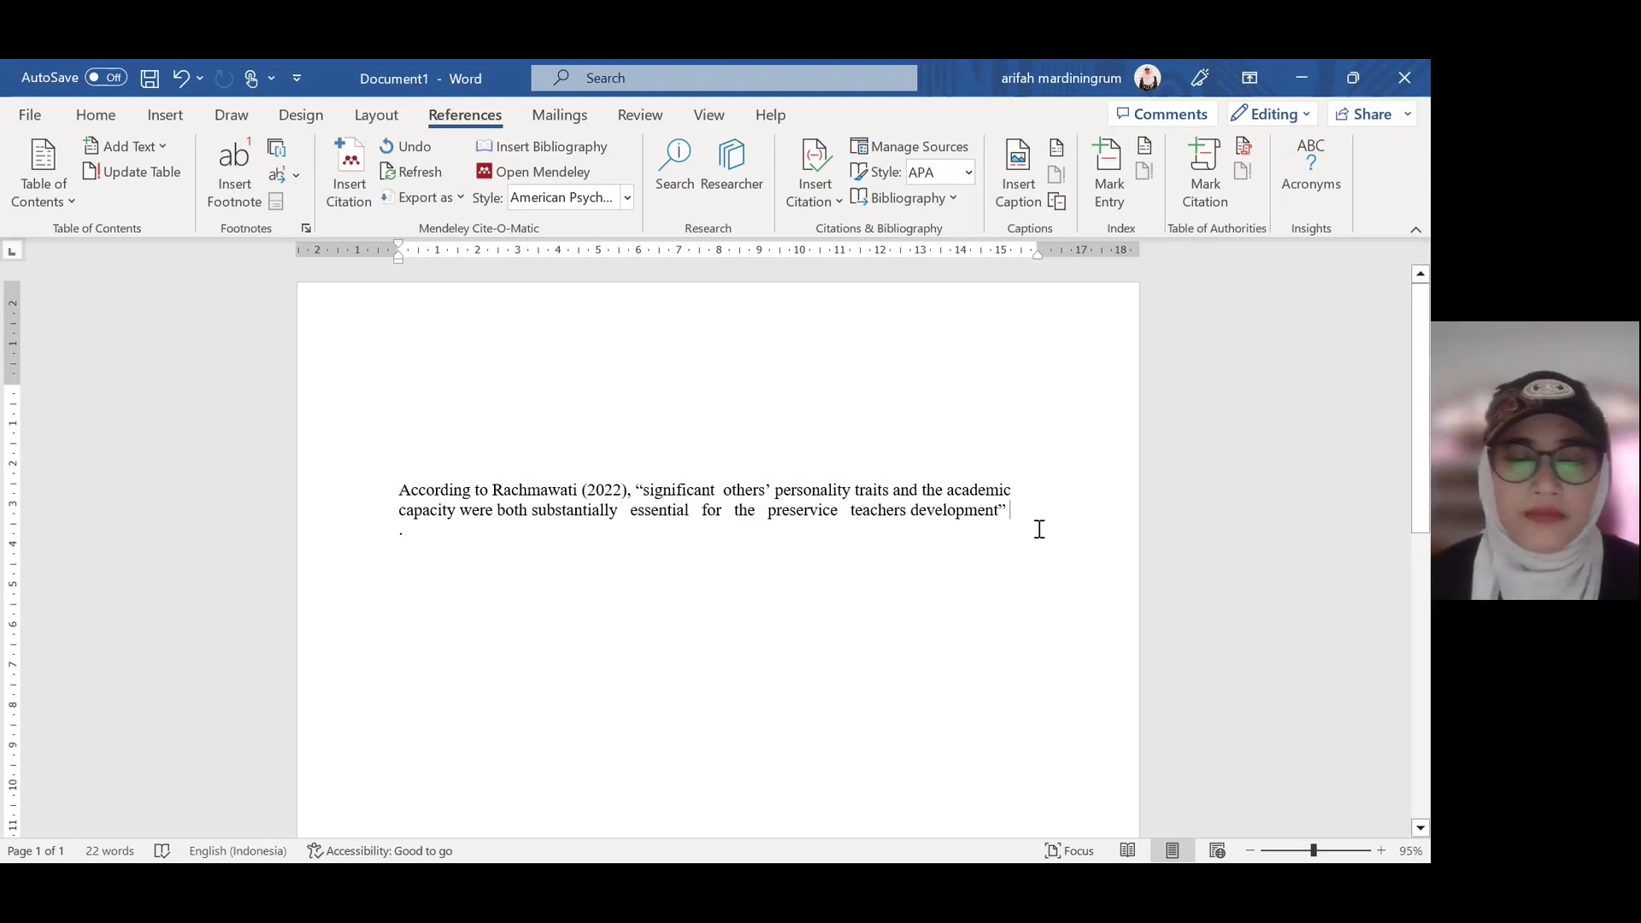
pyautogui.click(1302, 79)
pyautogui.hotkey('alt', 'Tab')
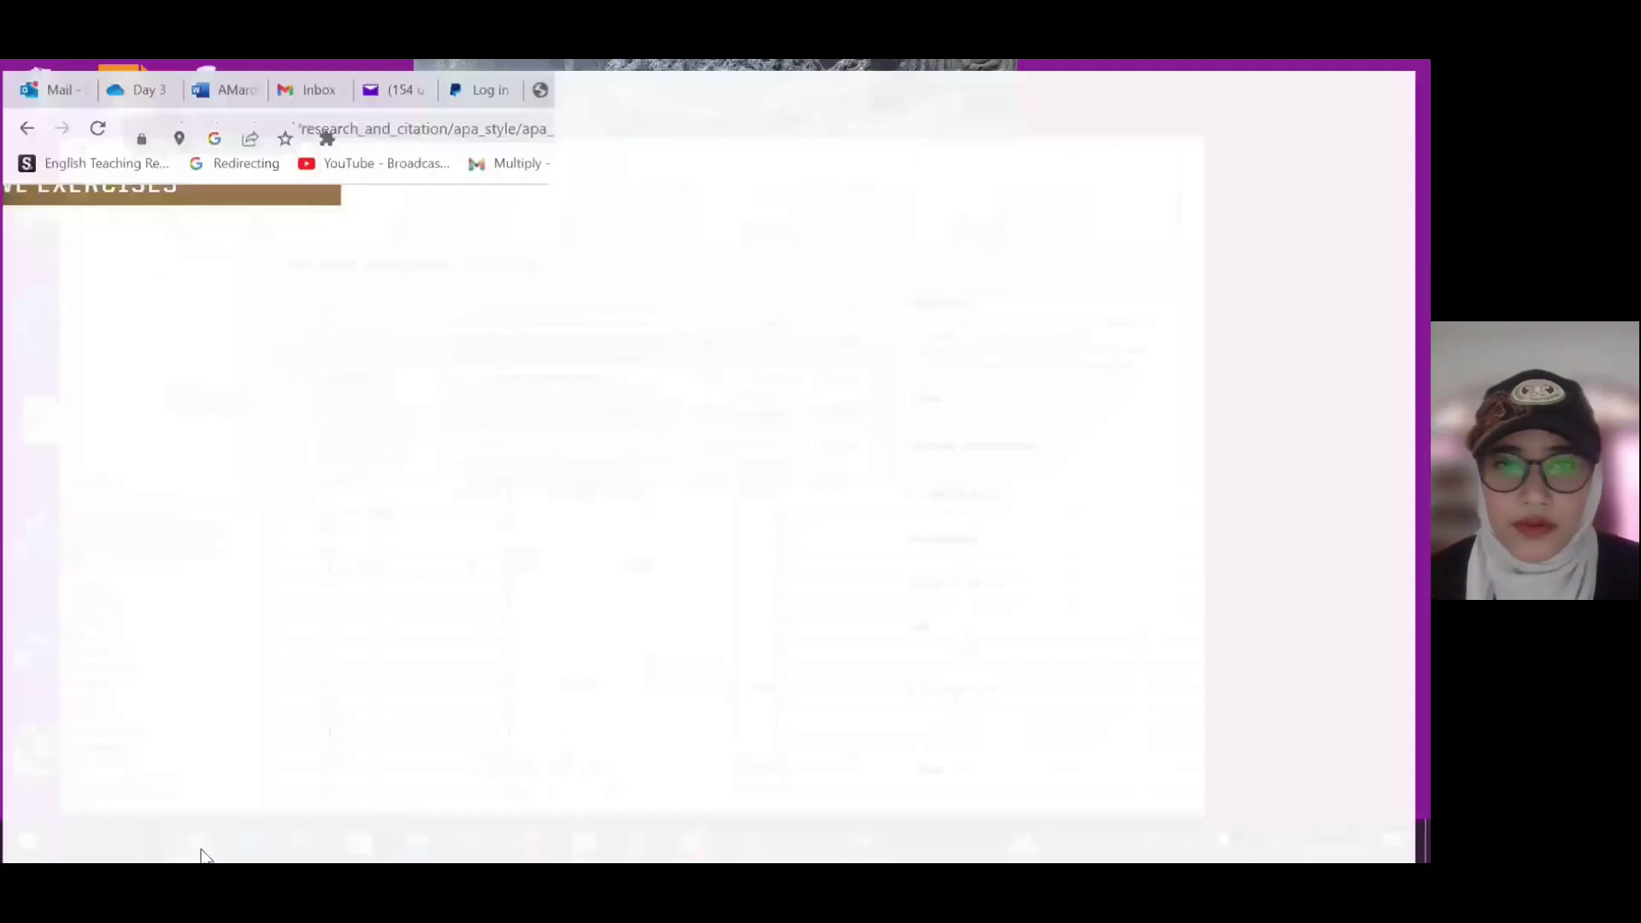
pyautogui.click(868, 577)
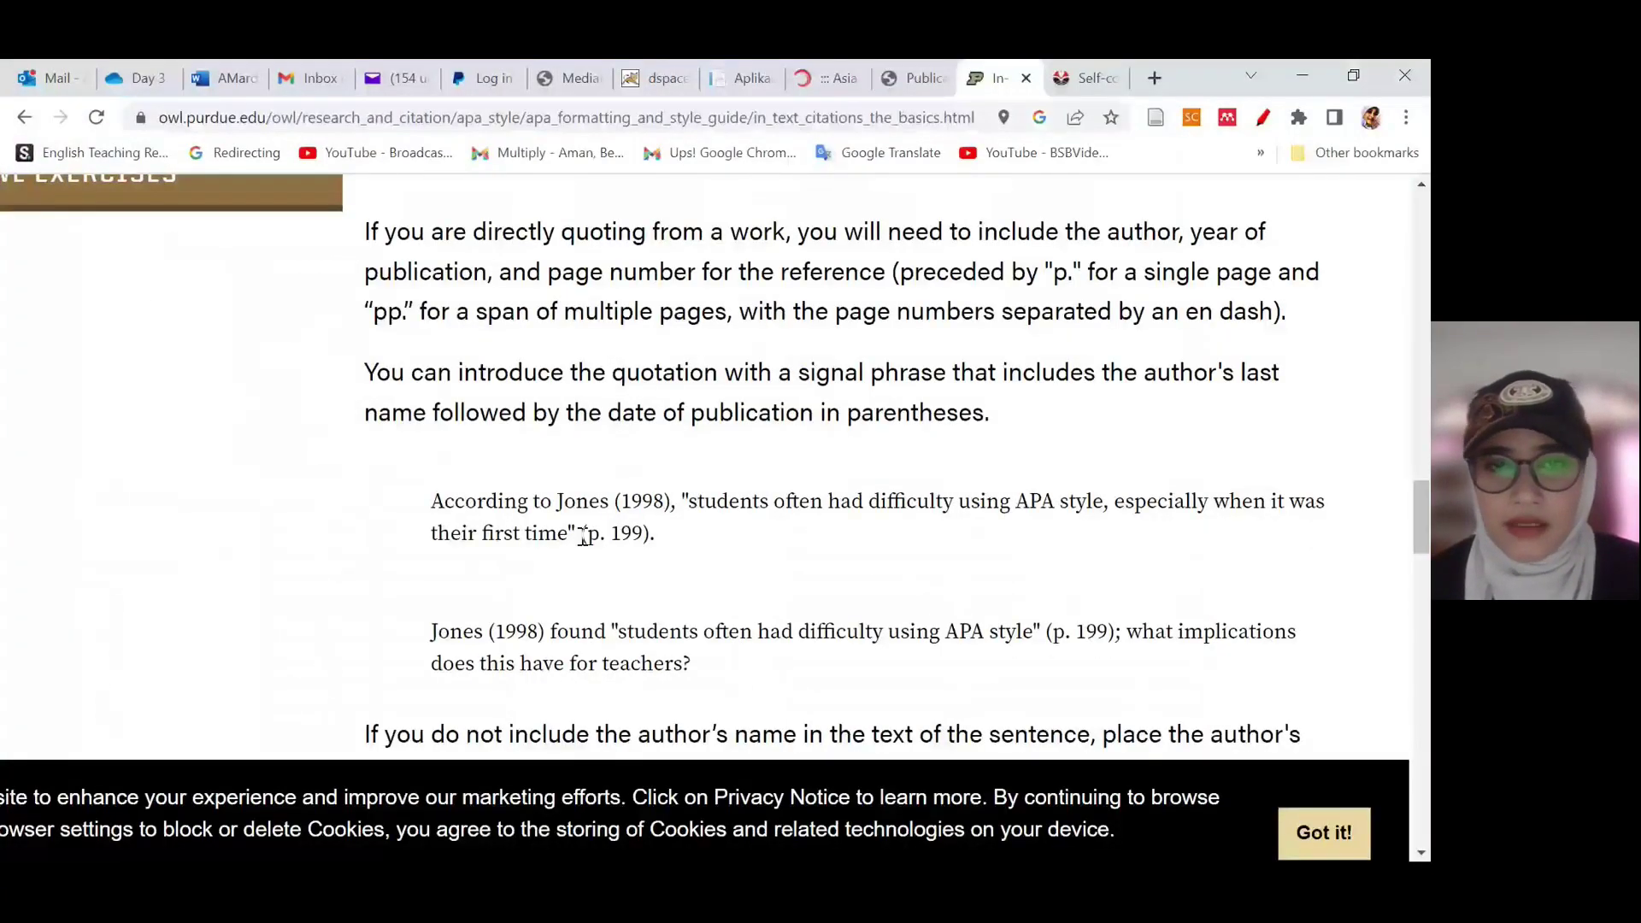
pyautogui.moveTo(579, 534); pyautogui.dragTo(658, 535)
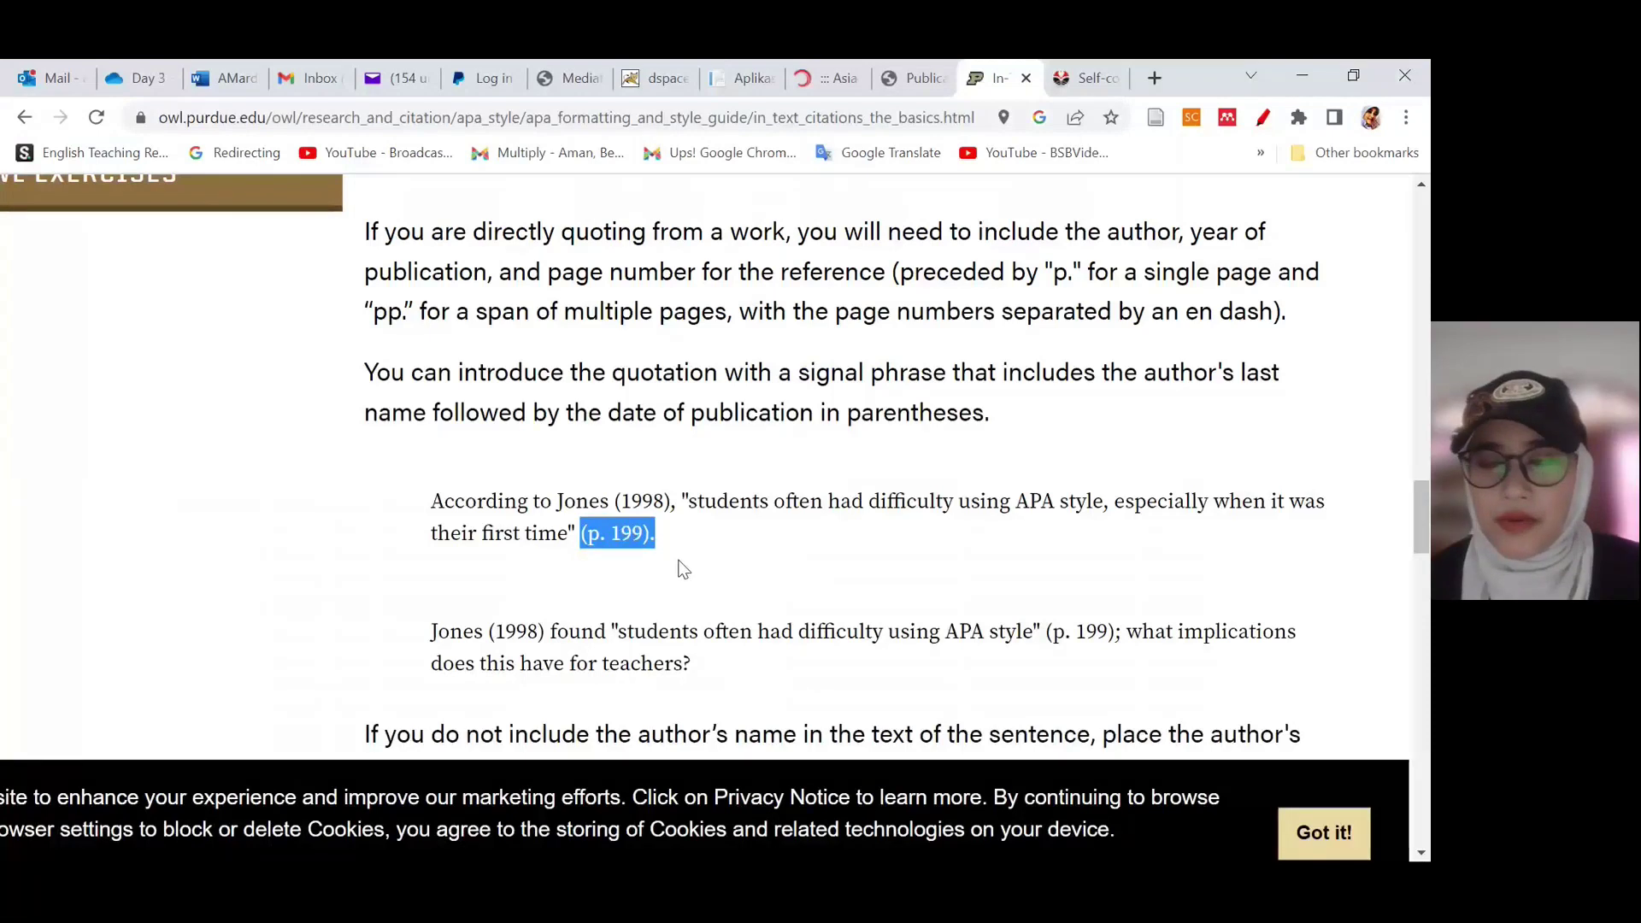
pyautogui.click(648, 538)
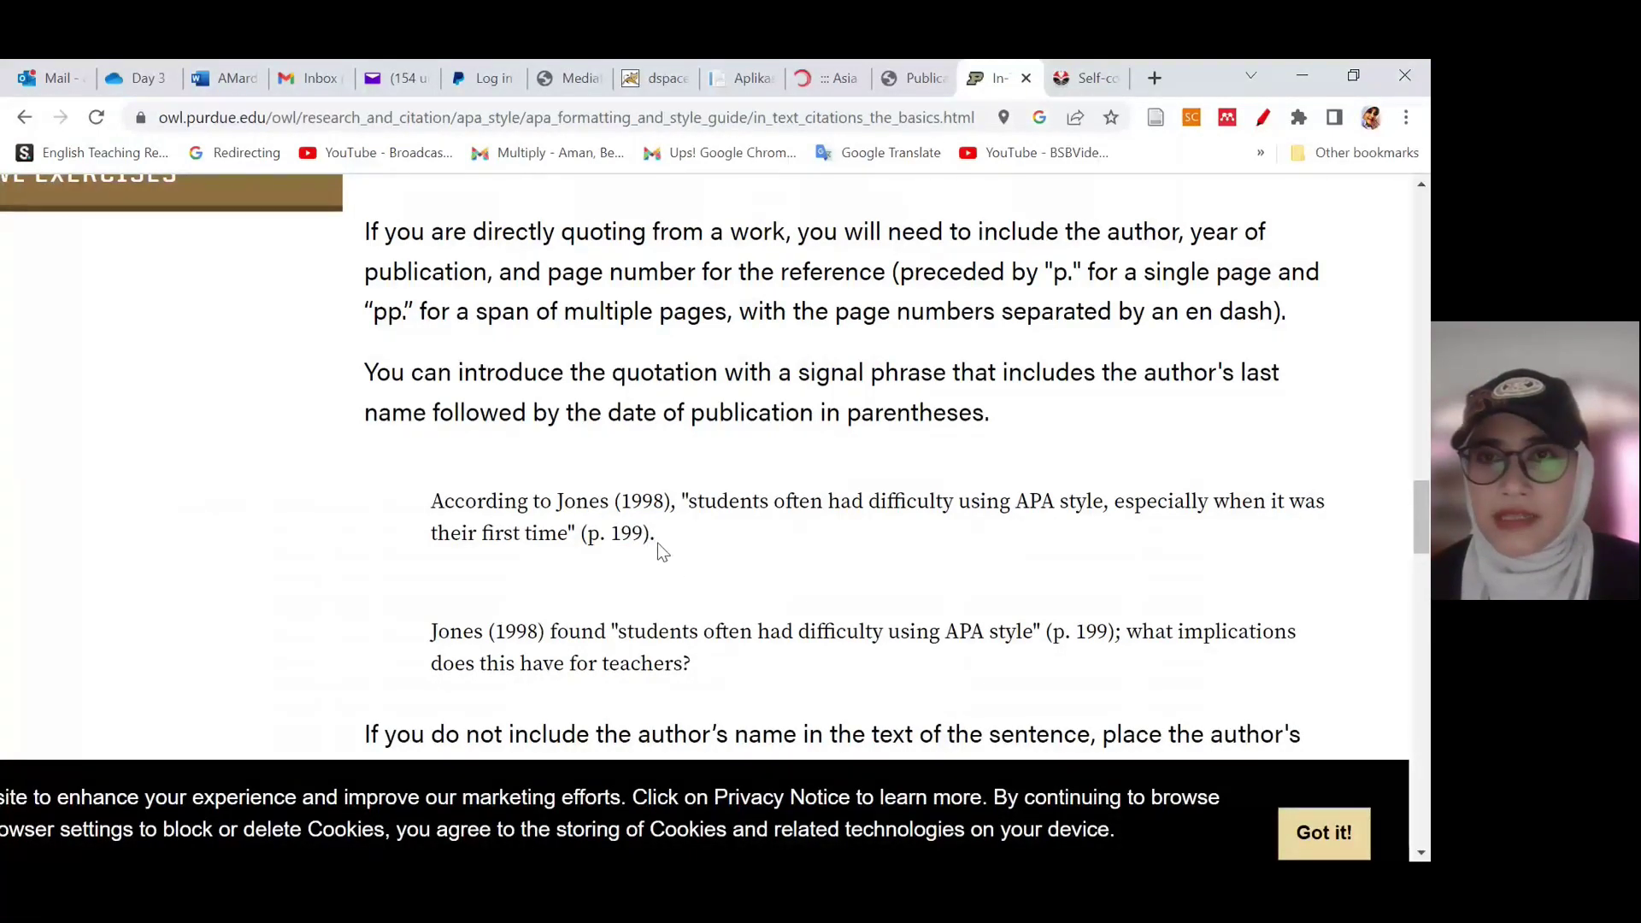
# Step: Open the quoted article's PDF and look up the page number of the passage used in the quotation
pyautogui.click(1091, 75)
pyautogui.click(926, 647)
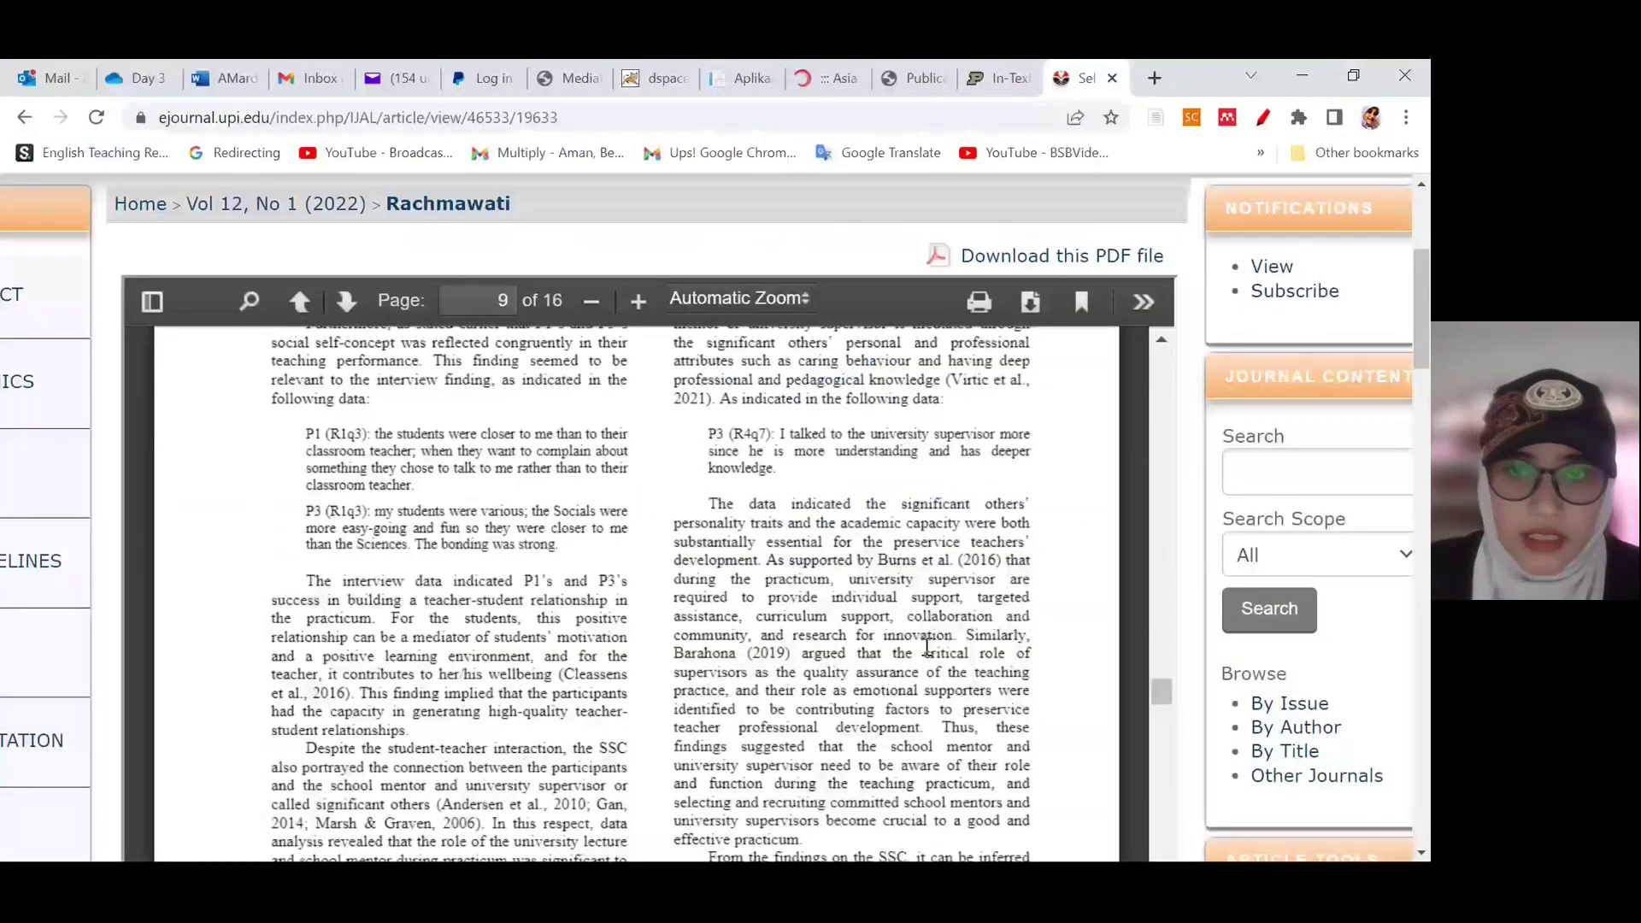
pyautogui.scroll(3, 927, 647)
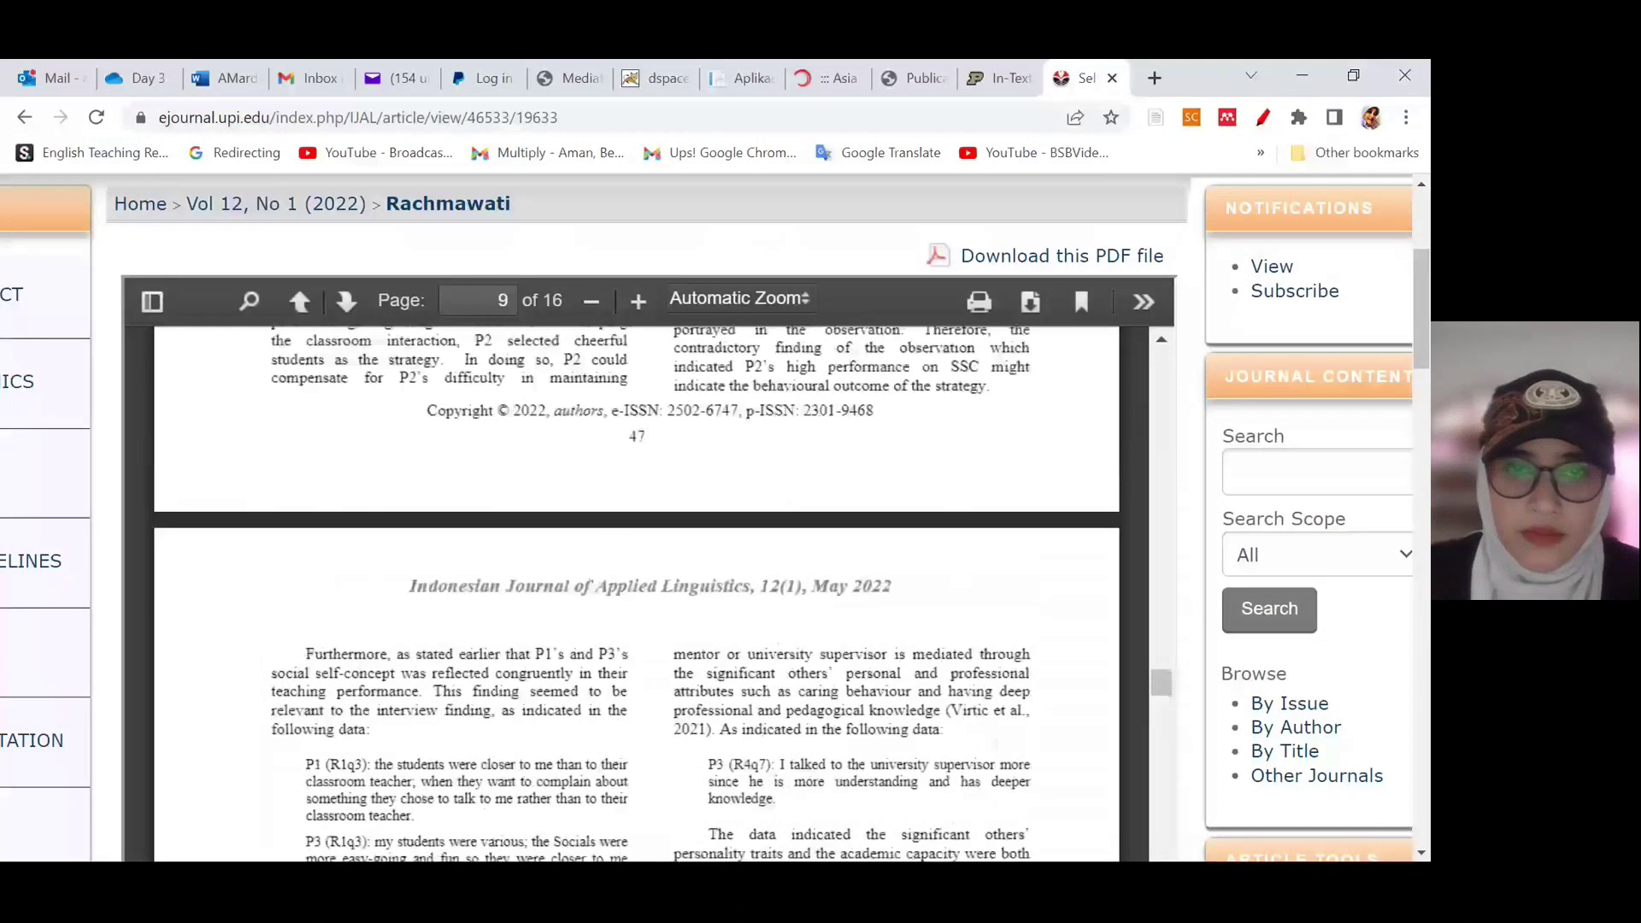
pyautogui.scroll(-4, 635, 595)
pyautogui.scroll(-1, 650, 594)
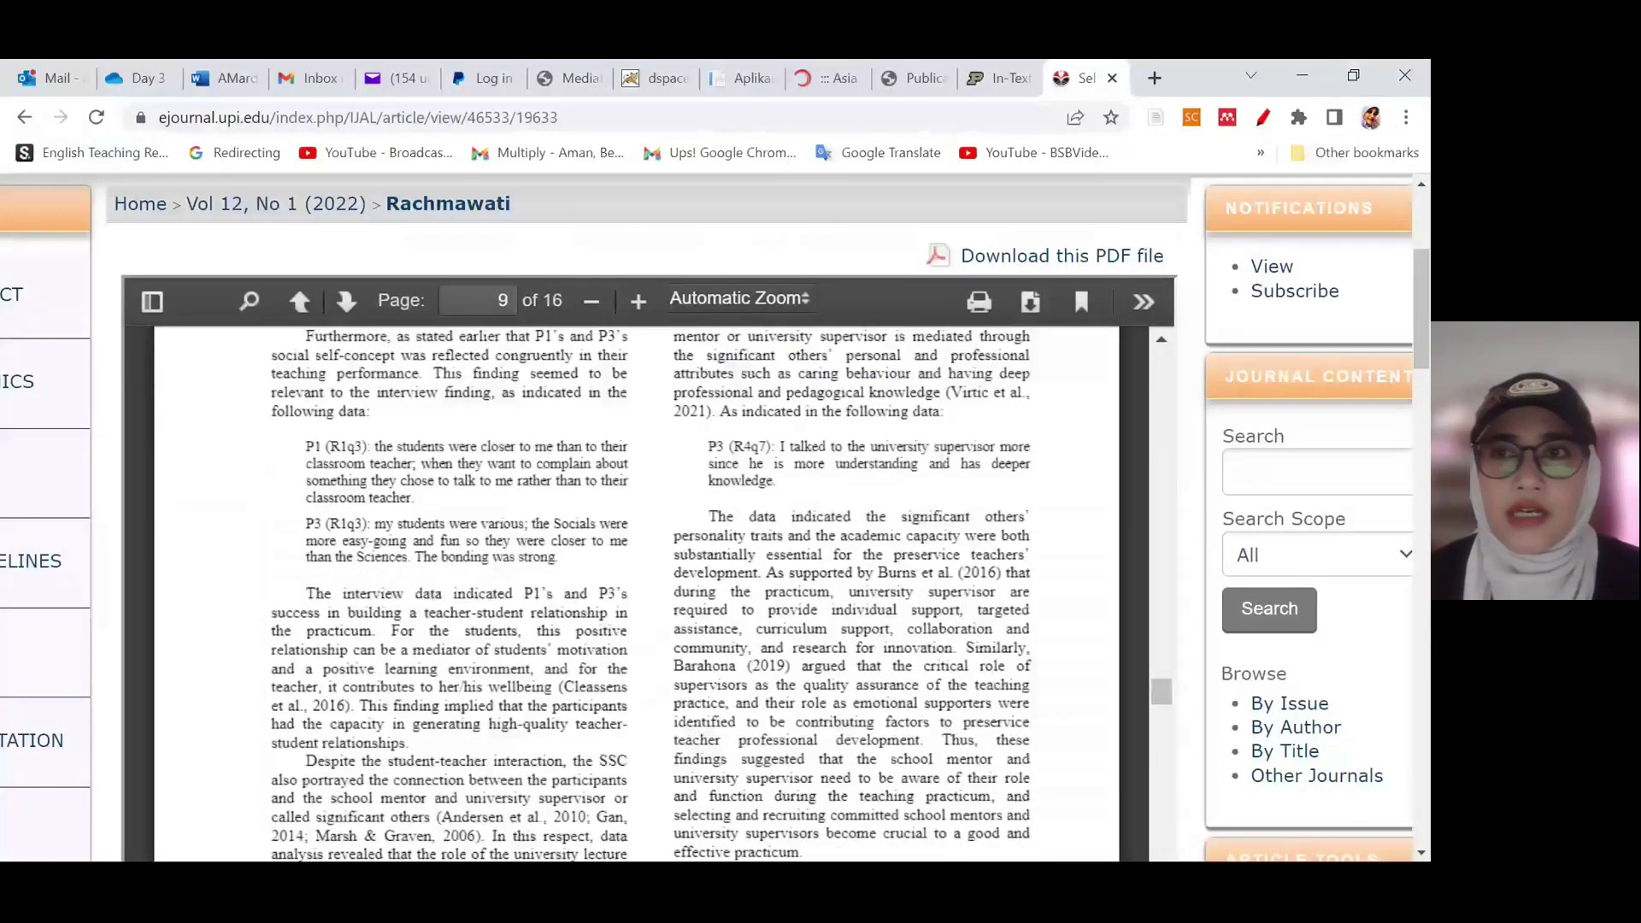
# Step: Return to Word and add the page reference "(p. 48)." after the closing quotation mark
pyautogui.click(1310, 79)
pyautogui.click(303, 842)
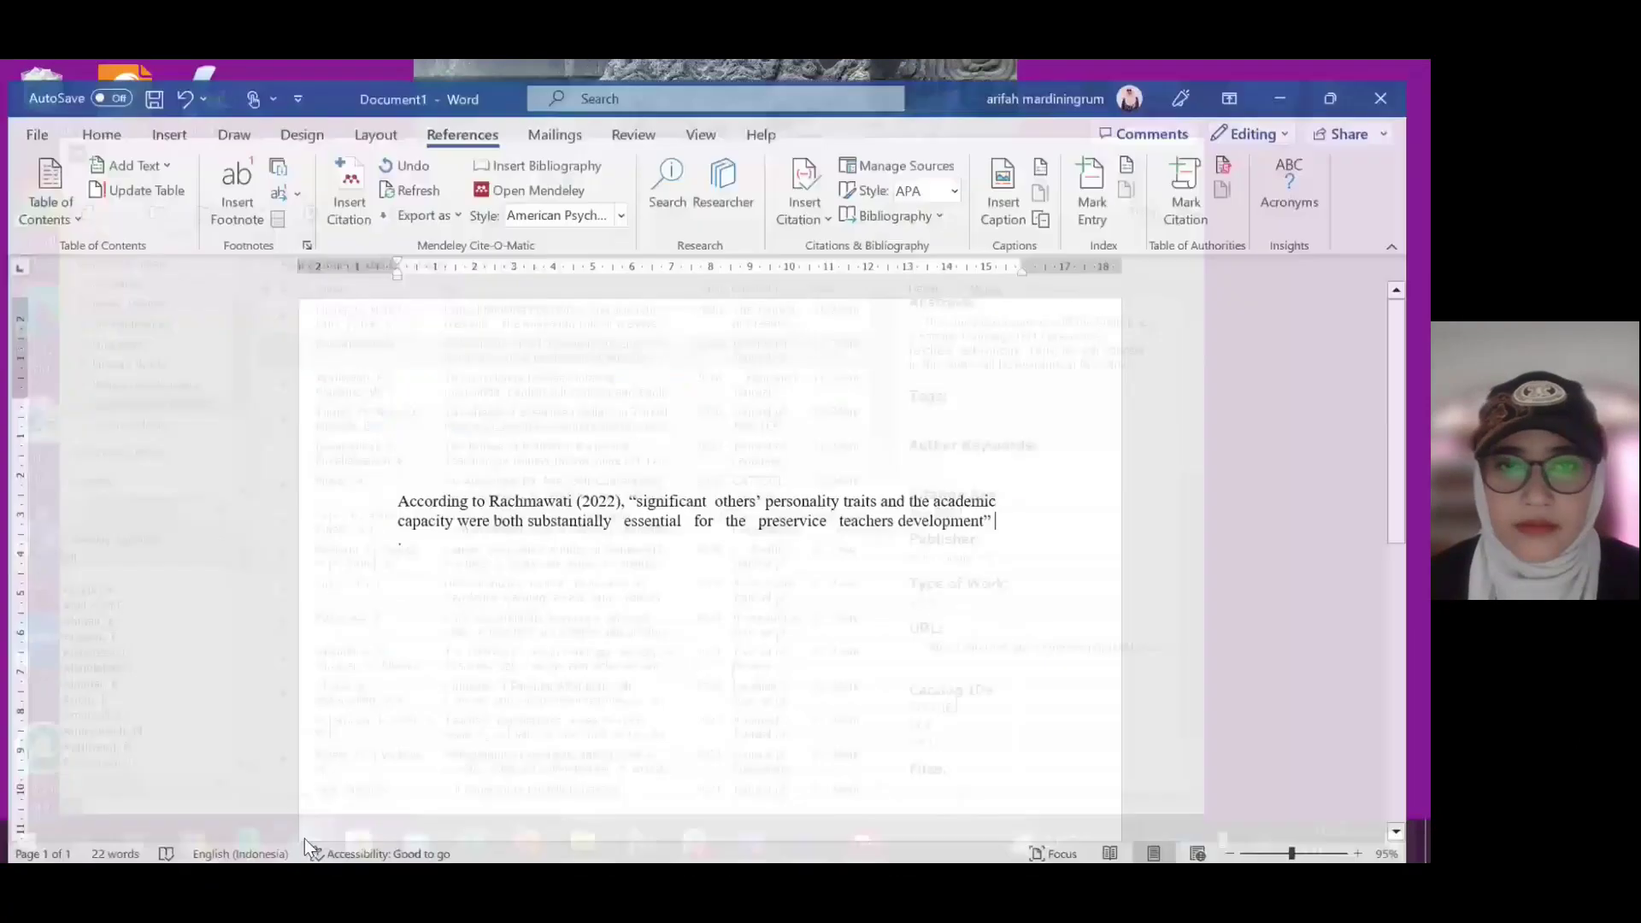
pyautogui.write('(p.')
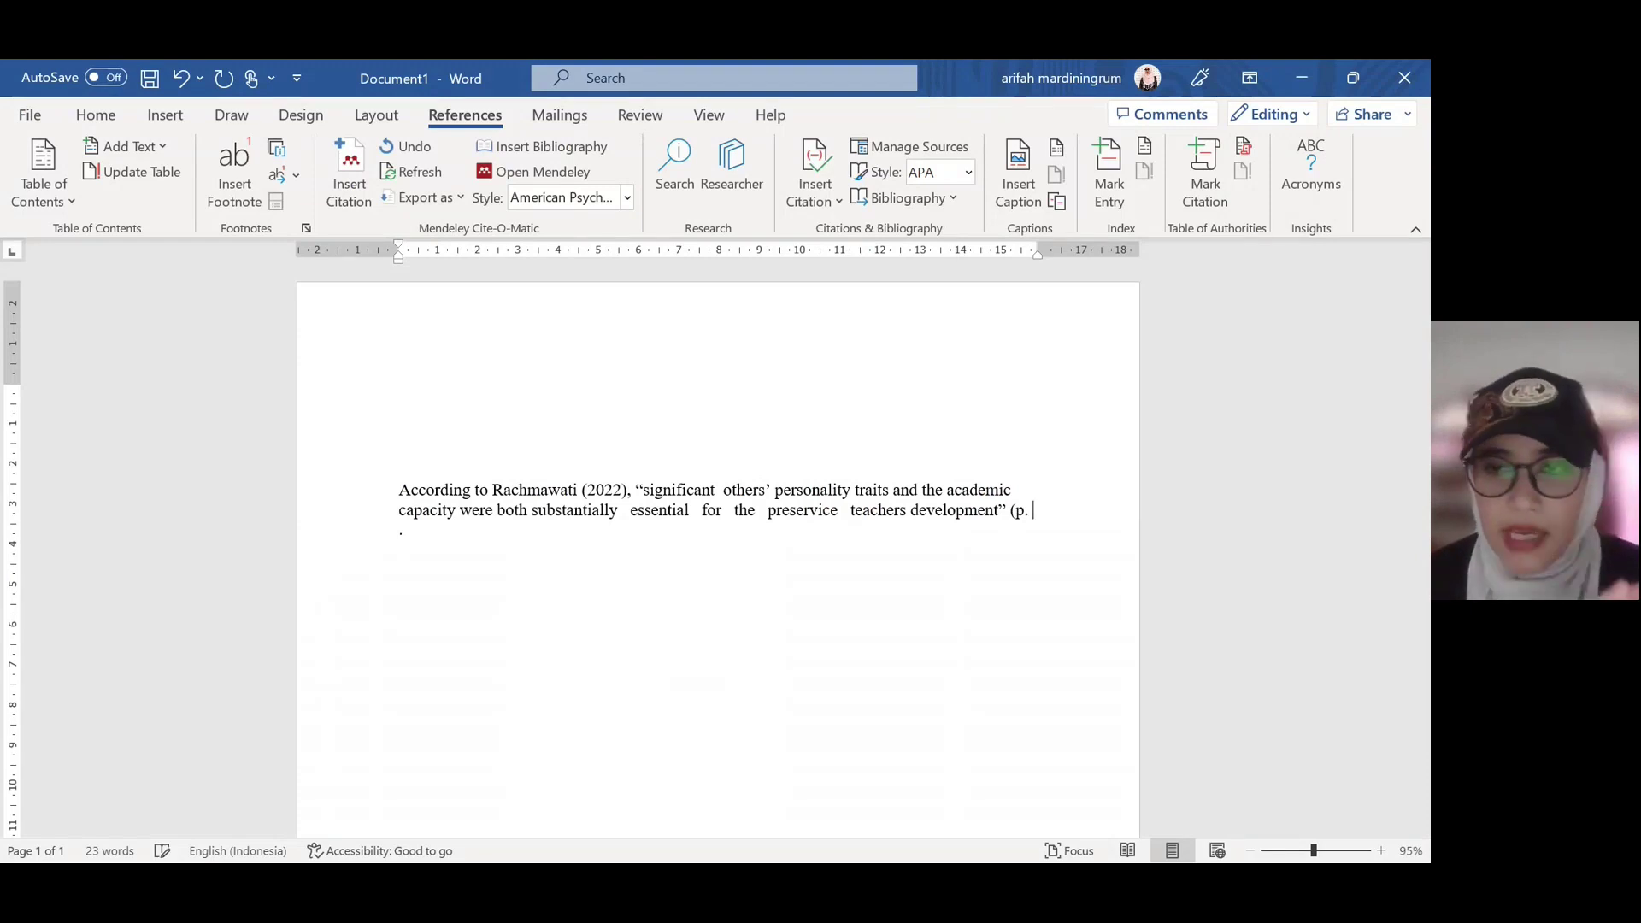
pyautogui.write(' 48)')
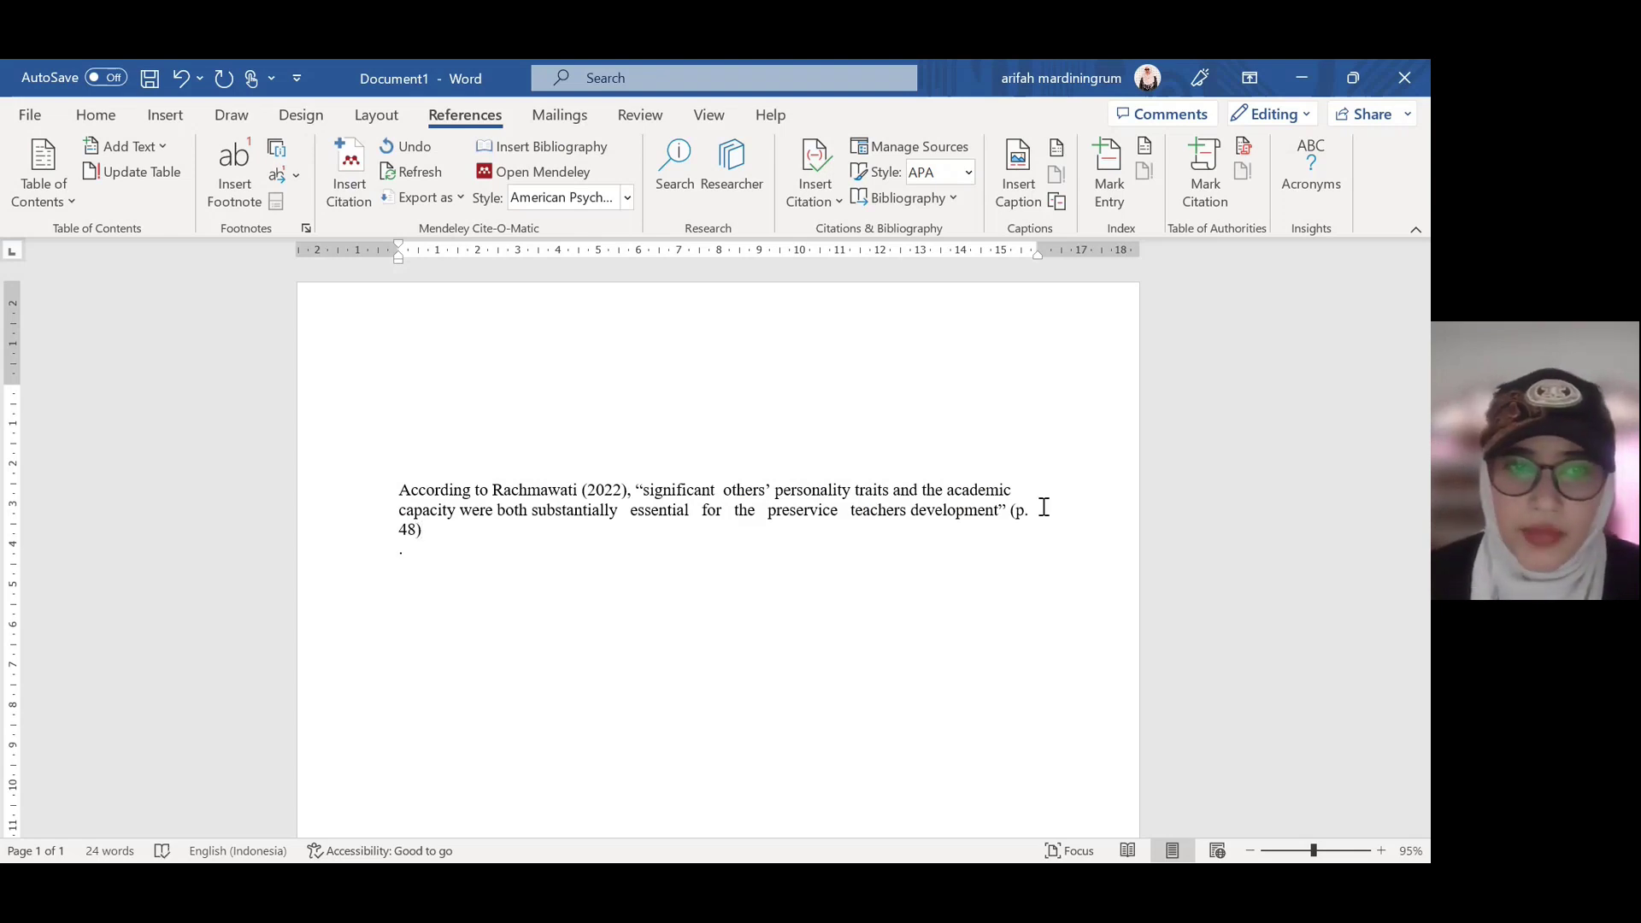
pyautogui.write('.')
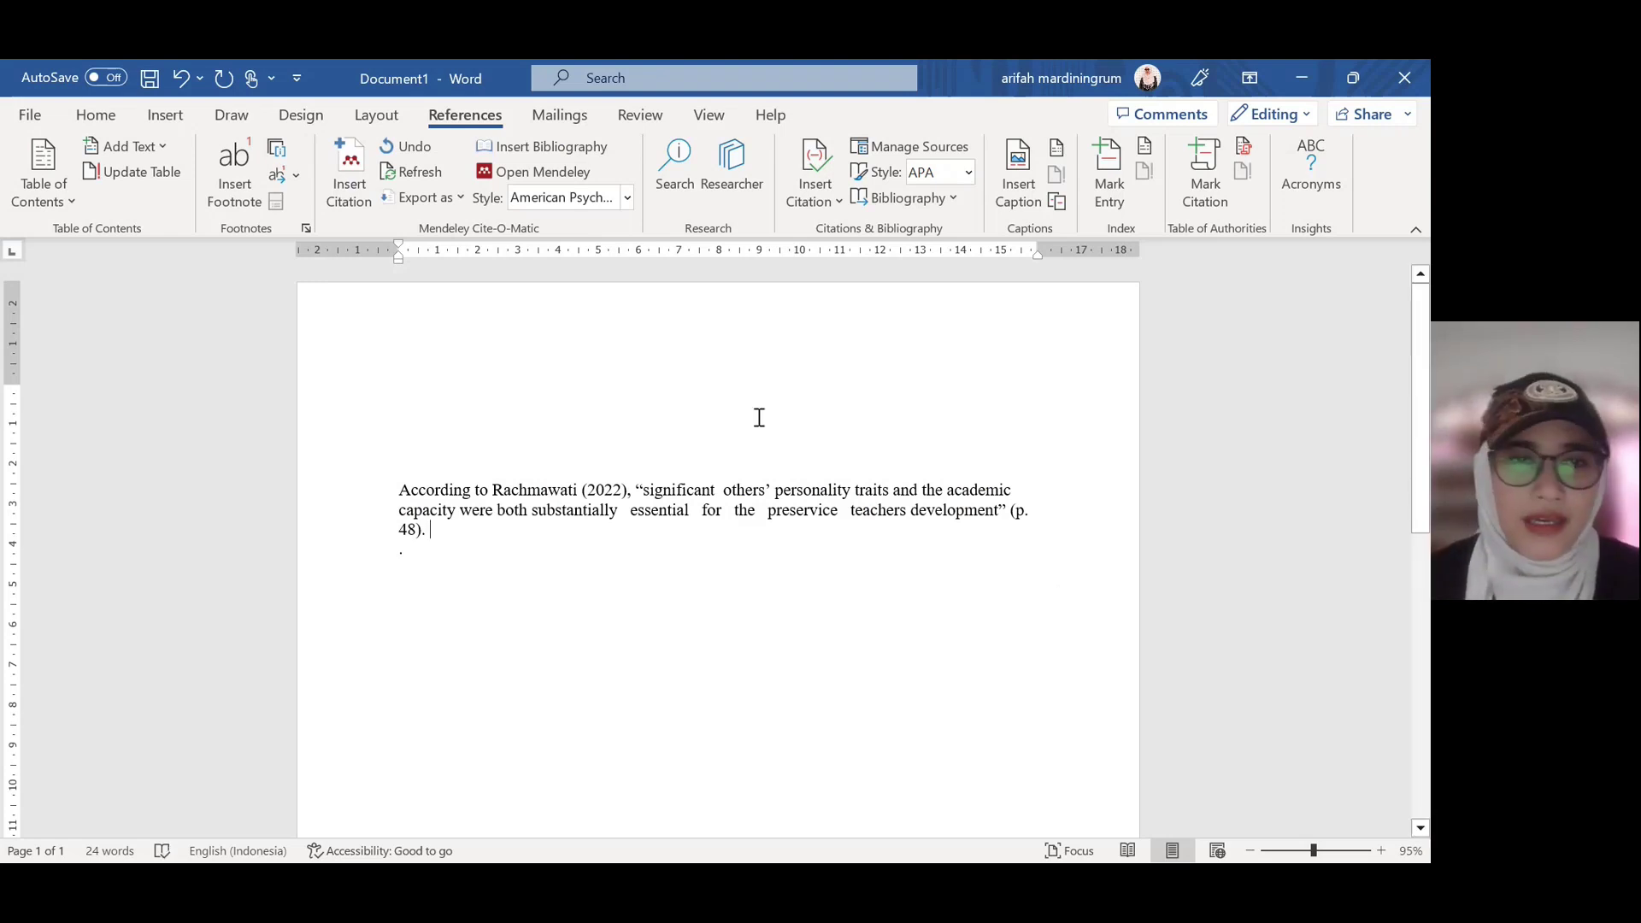
# Step: Delete the empty lines above the quotation paragraph and the stray period below it
pyautogui.click(528, 432)
pyautogui.press('Delete')
pyautogui.press('Delete')
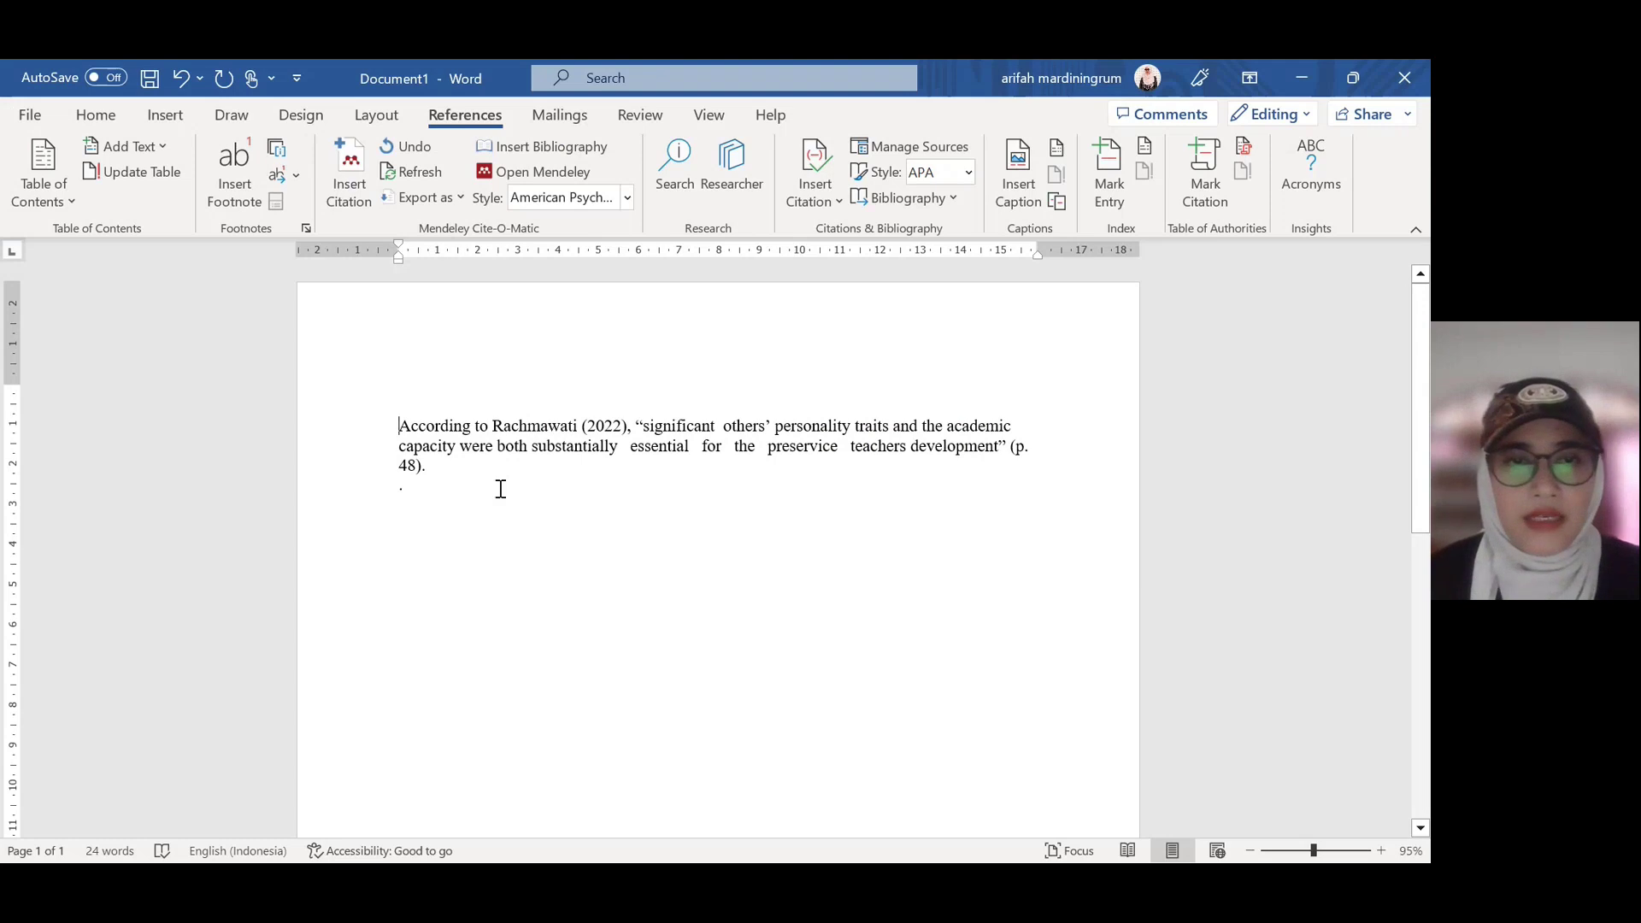
pyautogui.click(457, 462)
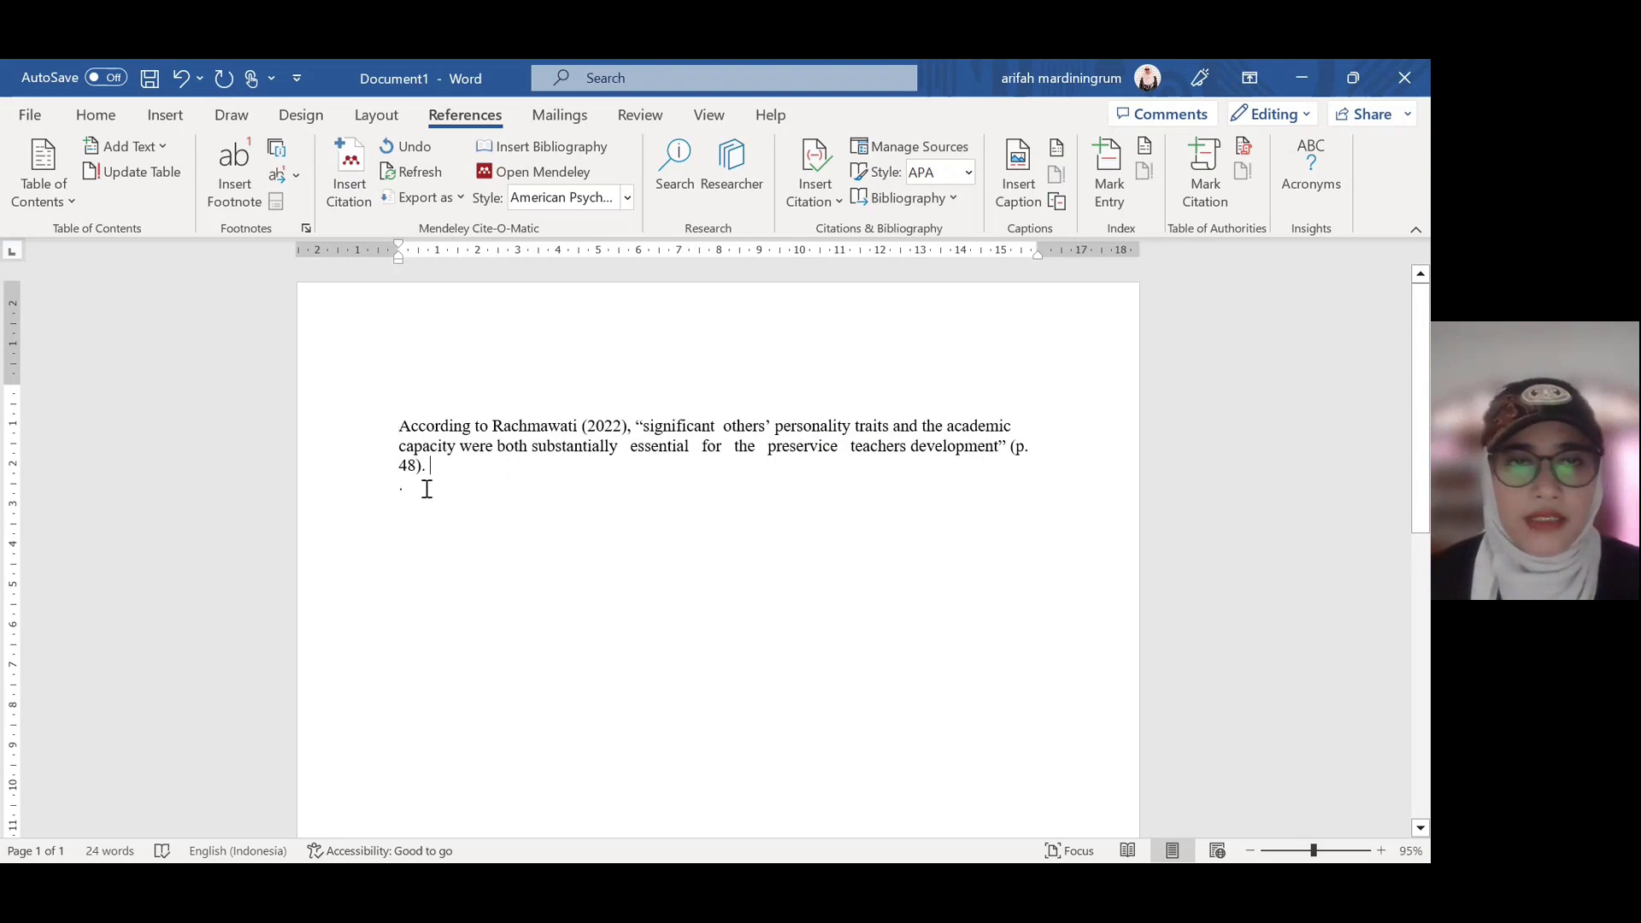
pyautogui.click(427, 489)
pyautogui.press('BackSpace')
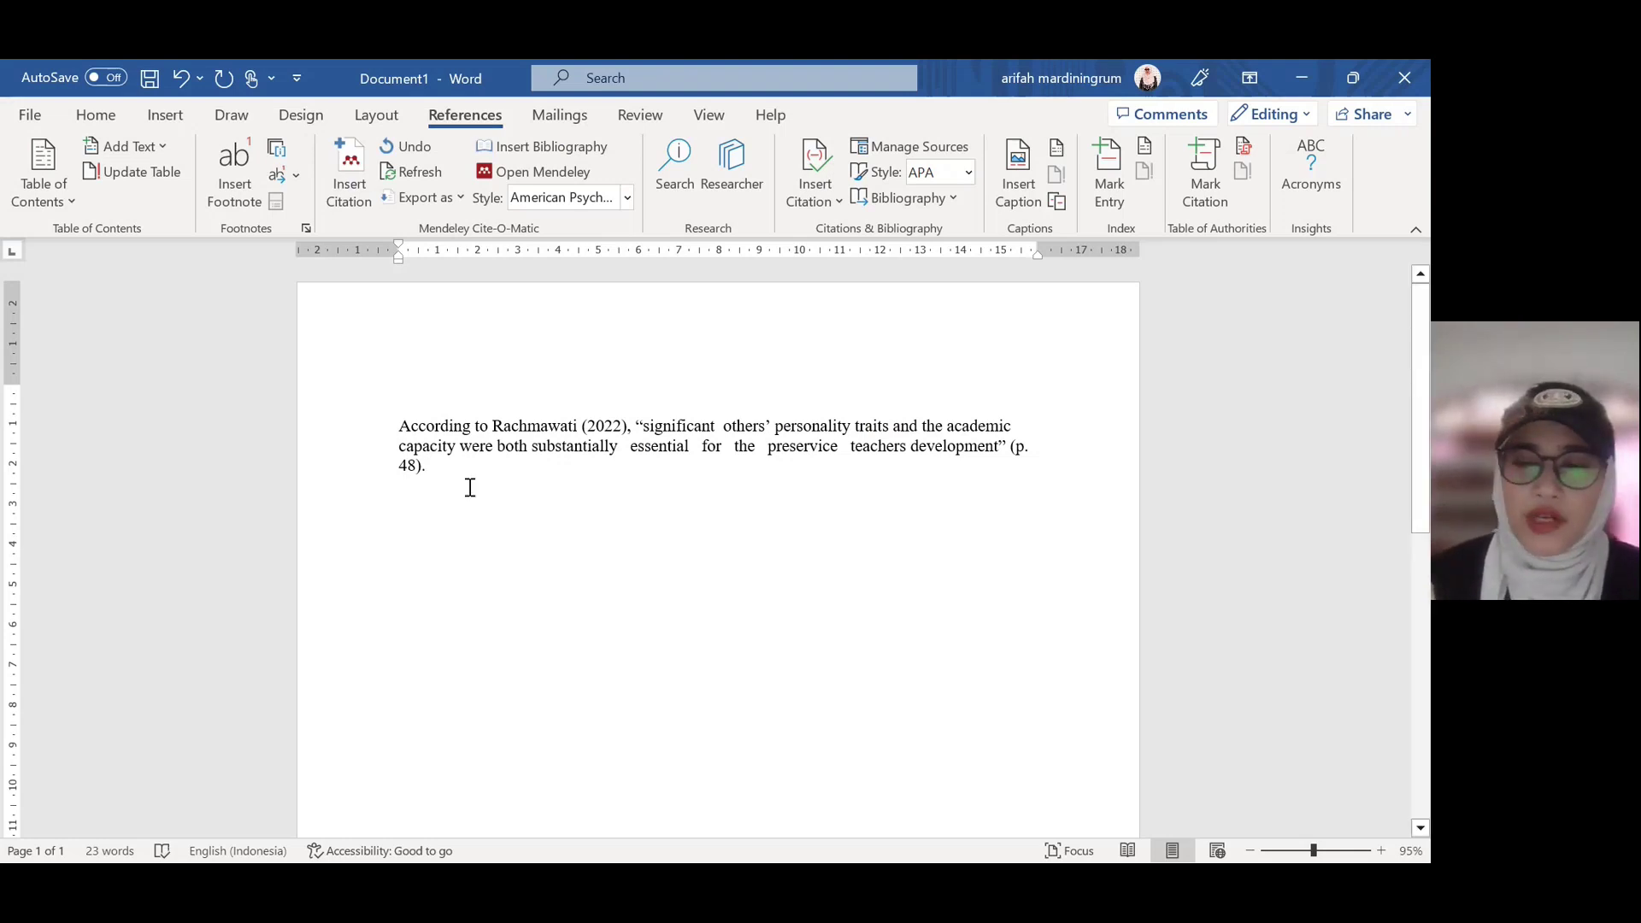
# Step: Insert the Mendeley bibliography a few blank lines below the quotation paragraph
pyautogui.press('Return')
pyautogui.press('Return')
pyautogui.press('Return')
pyautogui.press('Return')
pyautogui.press('Return')
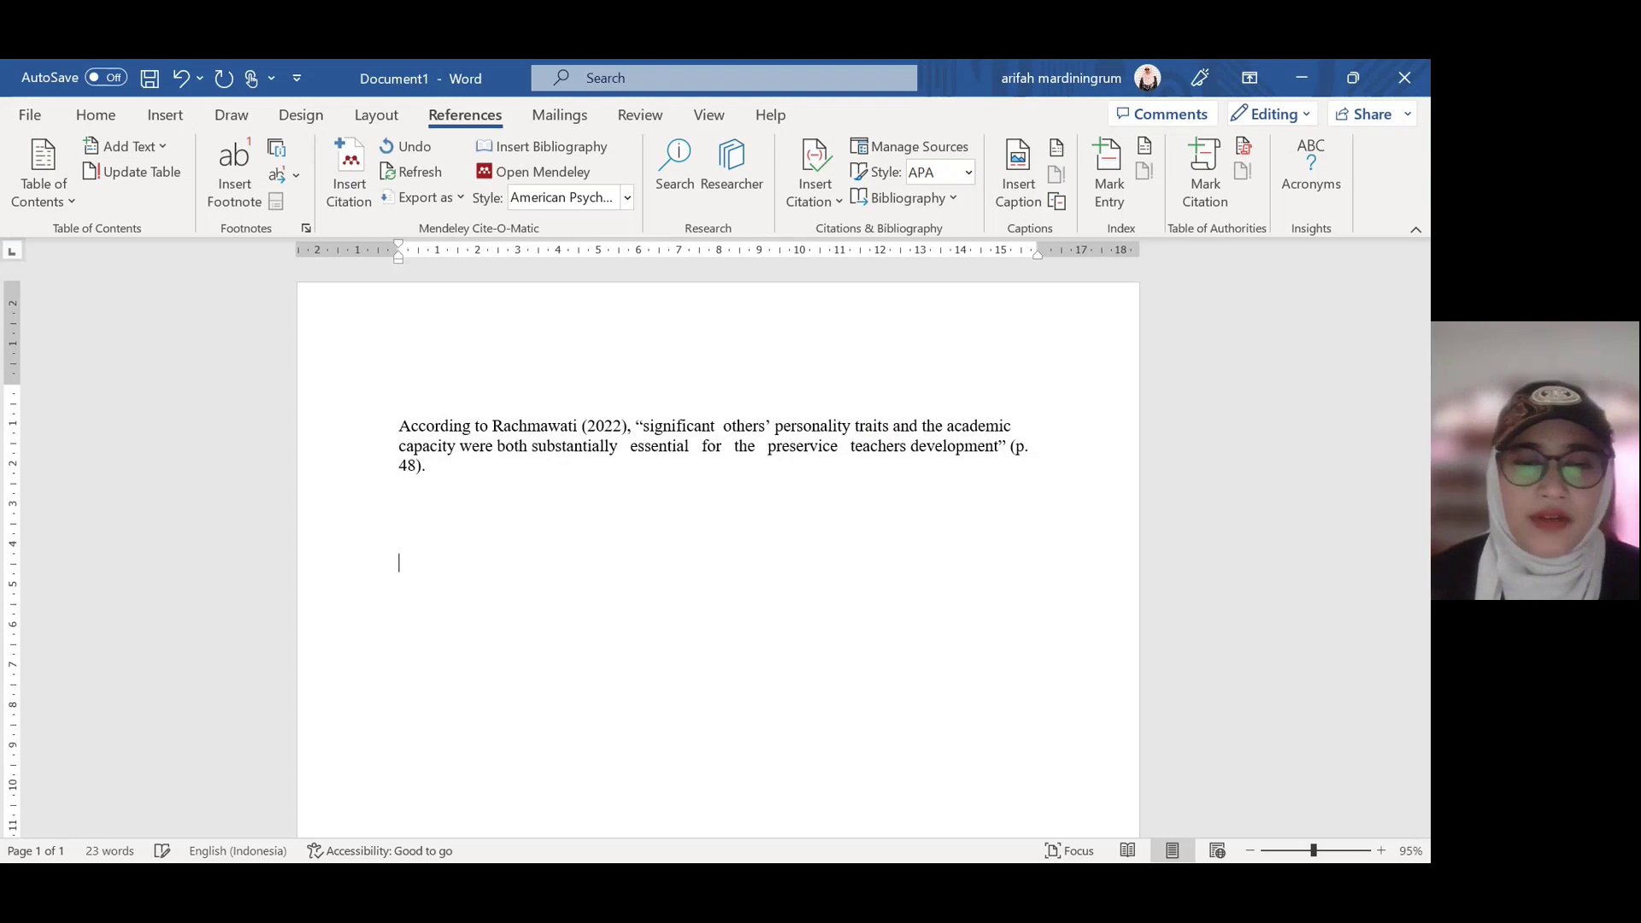
pyautogui.click(548, 152)
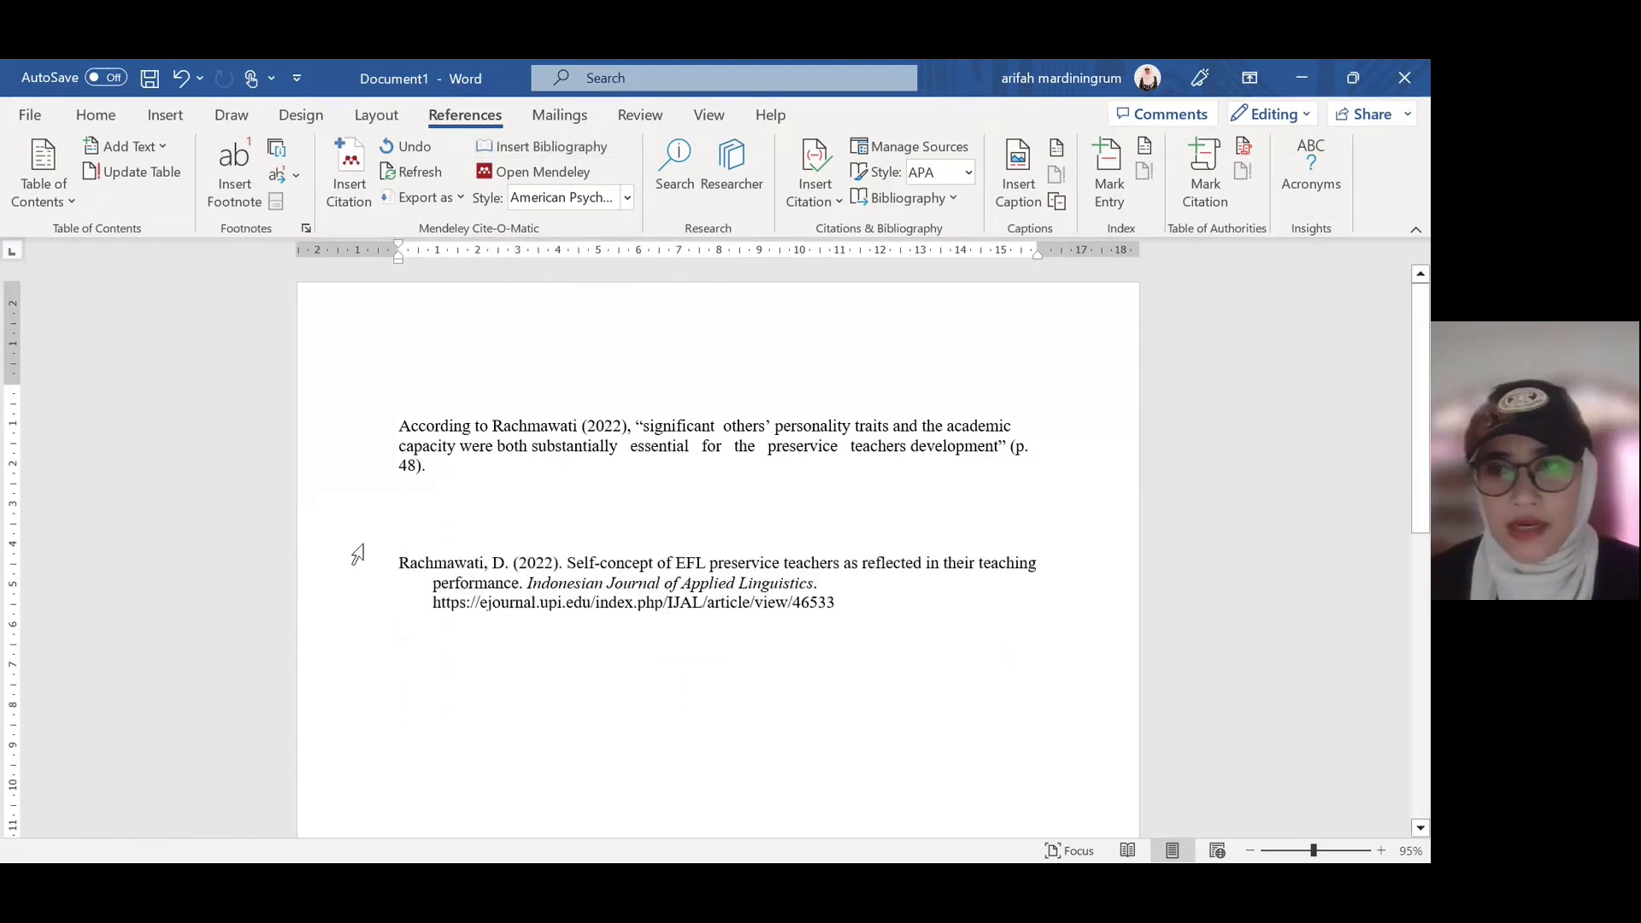
# Step: Examine the generated APA reference entry against the in-text quotation above it
pyautogui.moveTo(357, 554); pyautogui.dragTo(347, 623)
pyautogui.click(551, 753)
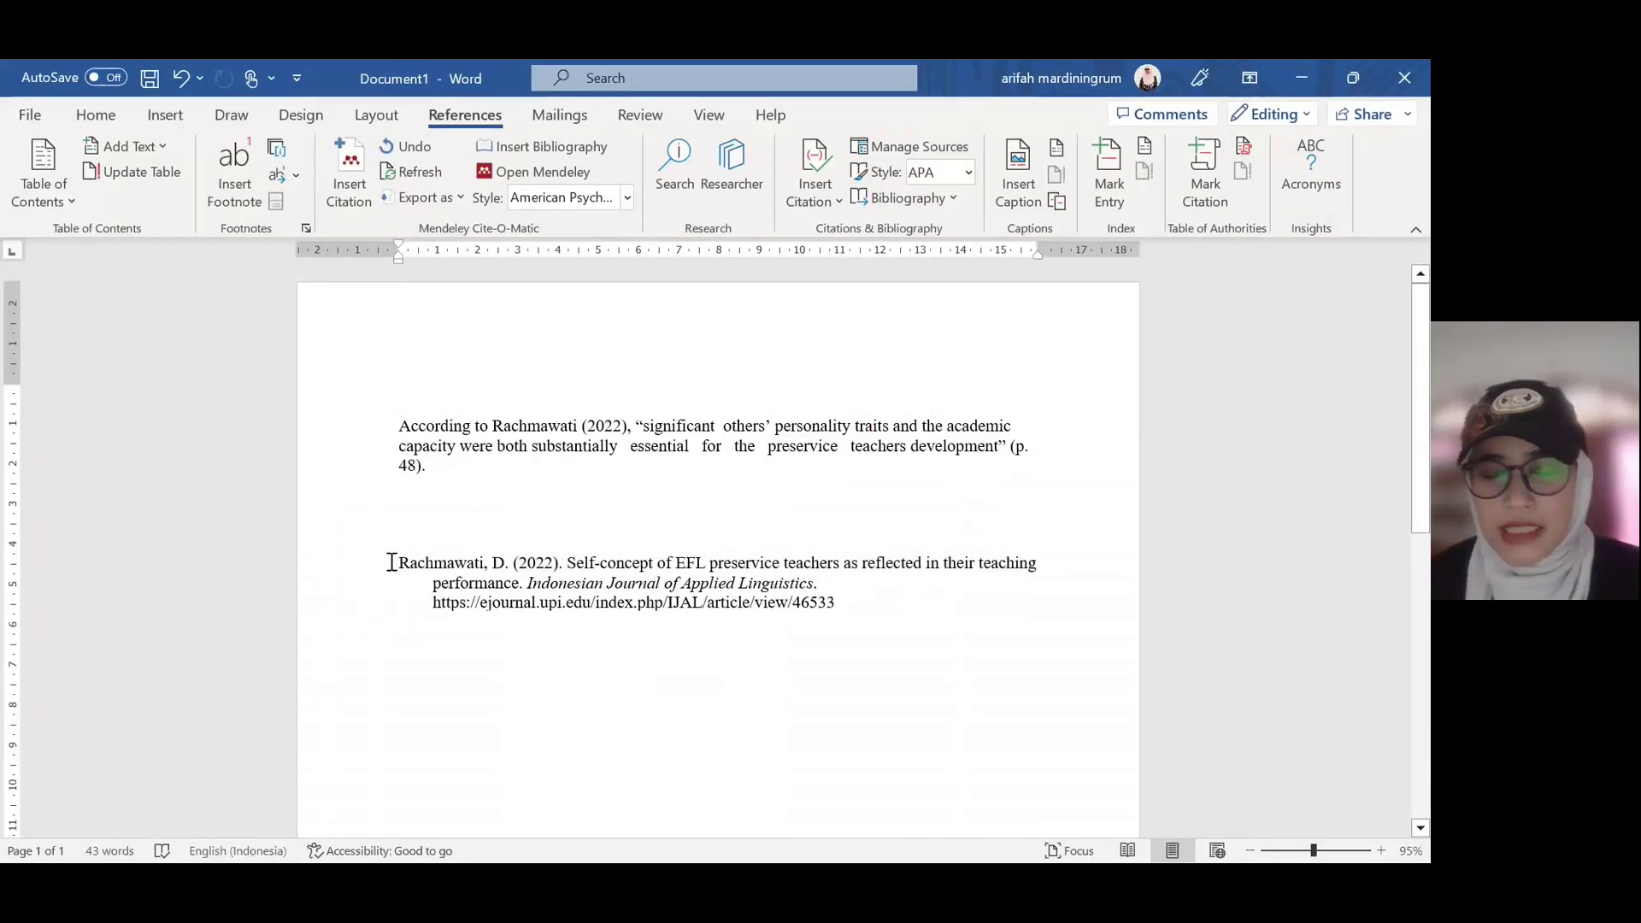
pyautogui.moveTo(391, 562); pyautogui.dragTo(849, 604)
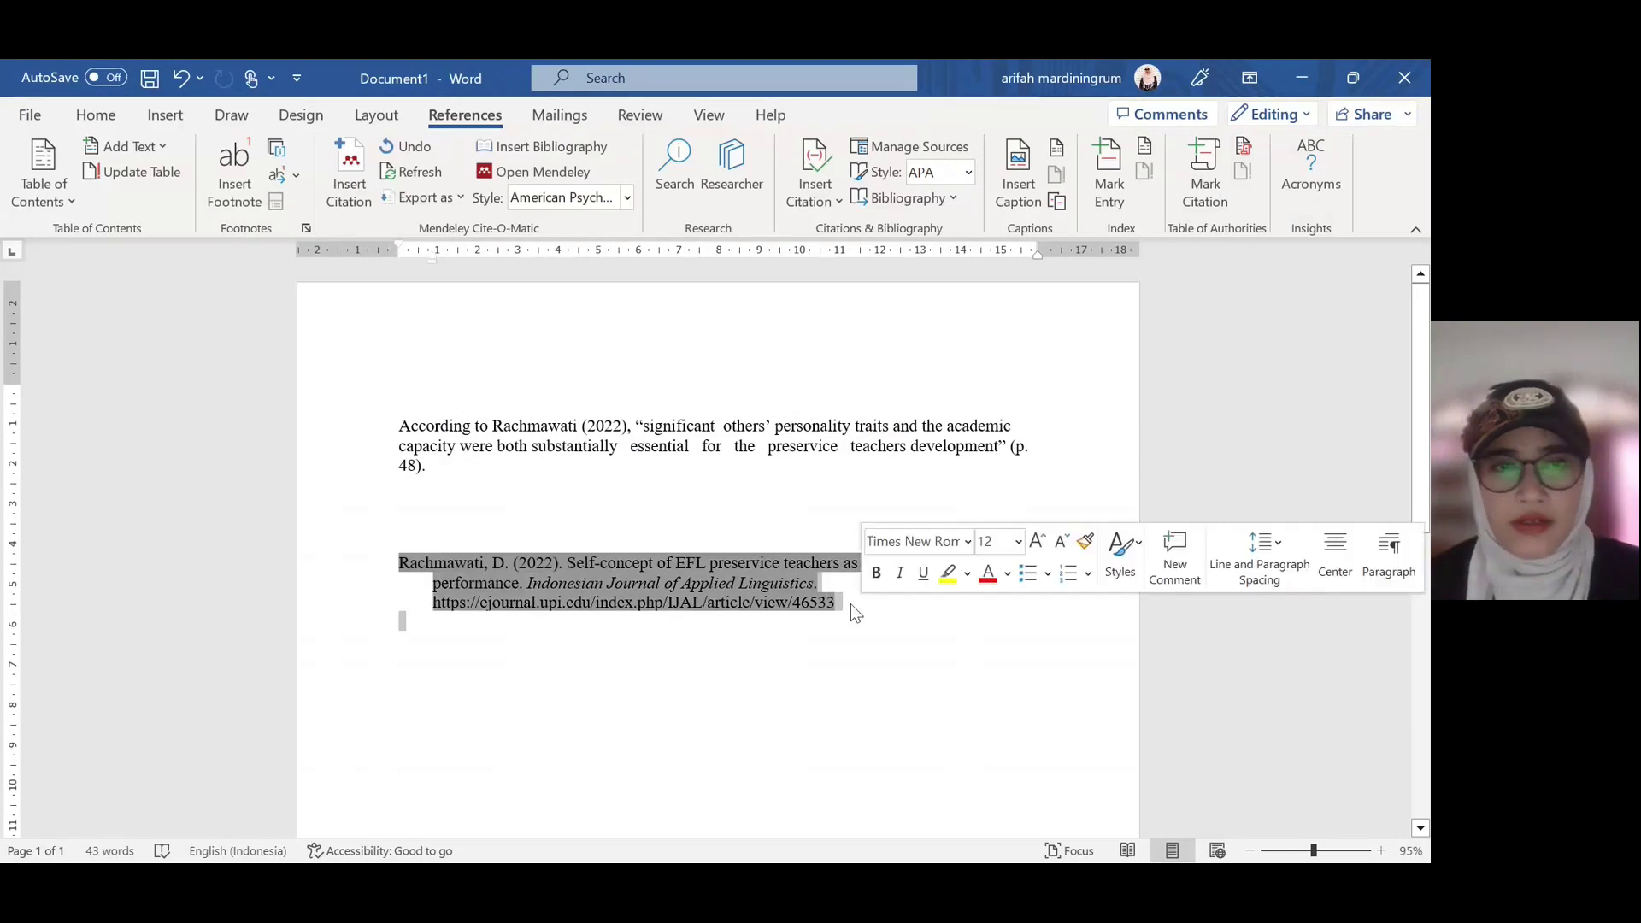
pyautogui.click(427, 467)
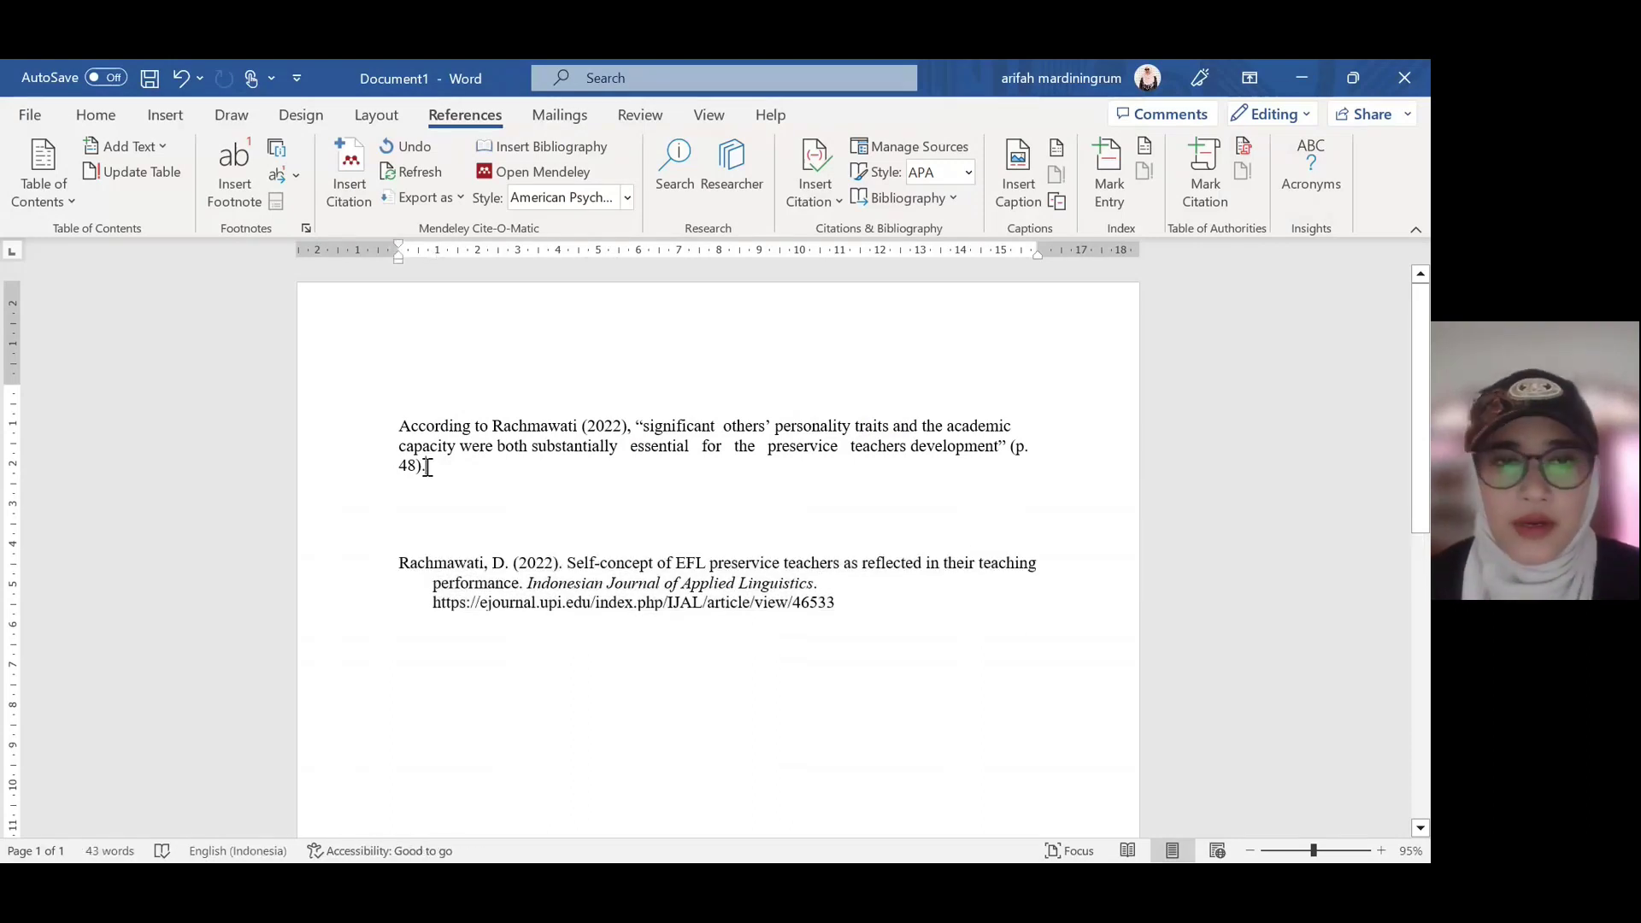
pyautogui.click(395, 423)
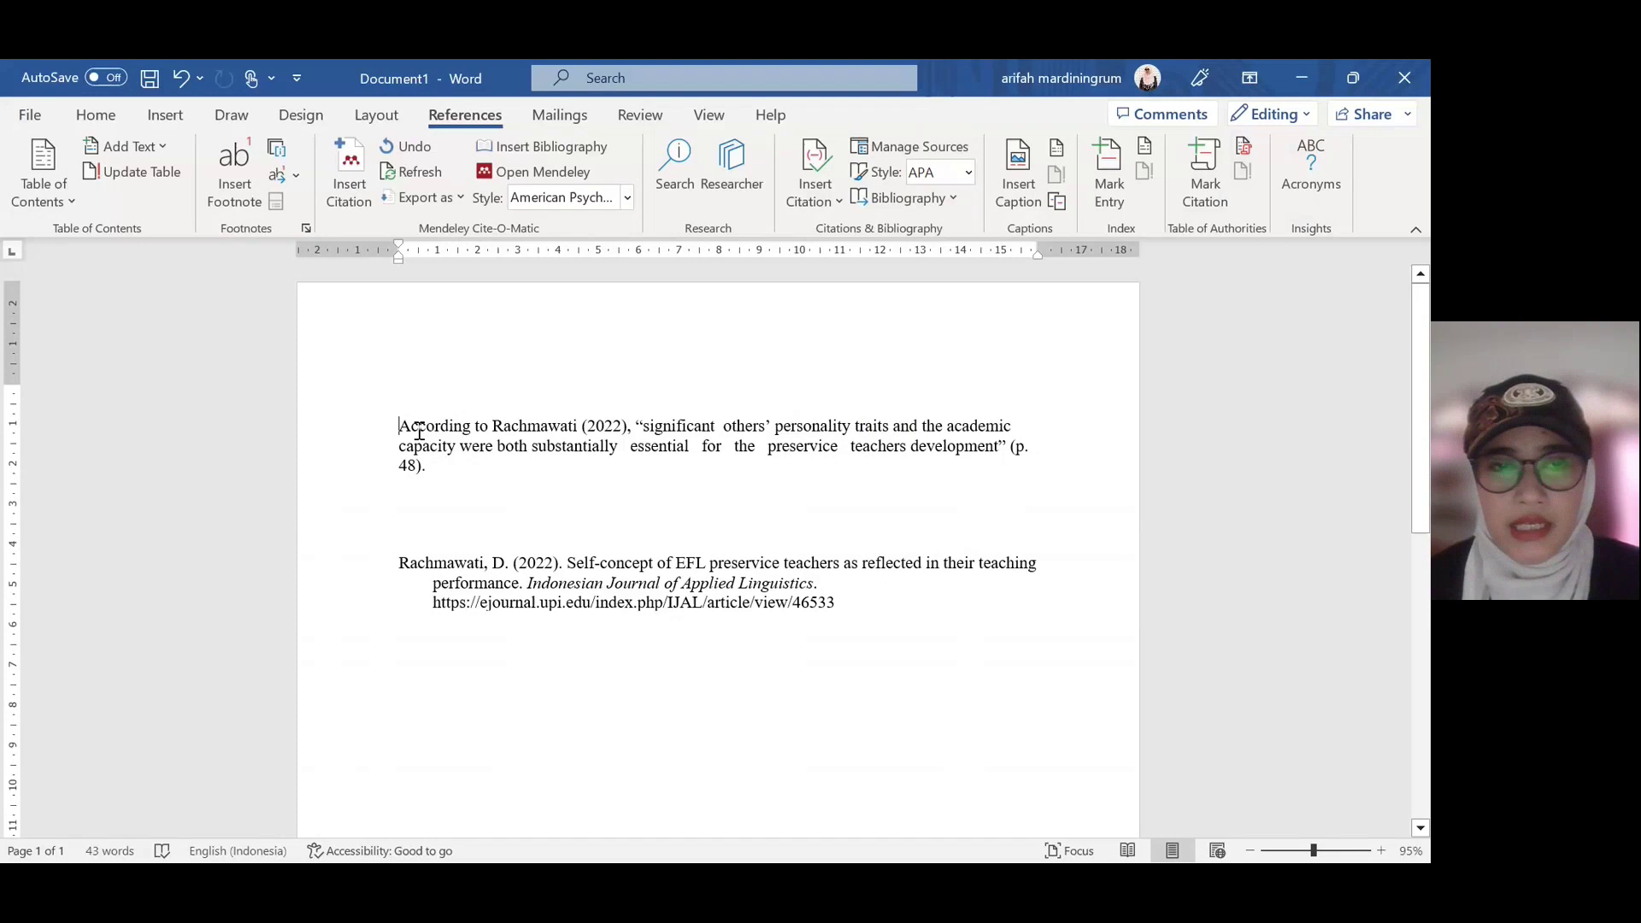
pyautogui.moveTo(419, 432); pyautogui.dragTo(444, 466)
pyautogui.moveTo(387, 562); pyautogui.dragTo(768, 675)
pyautogui.click(512, 675)
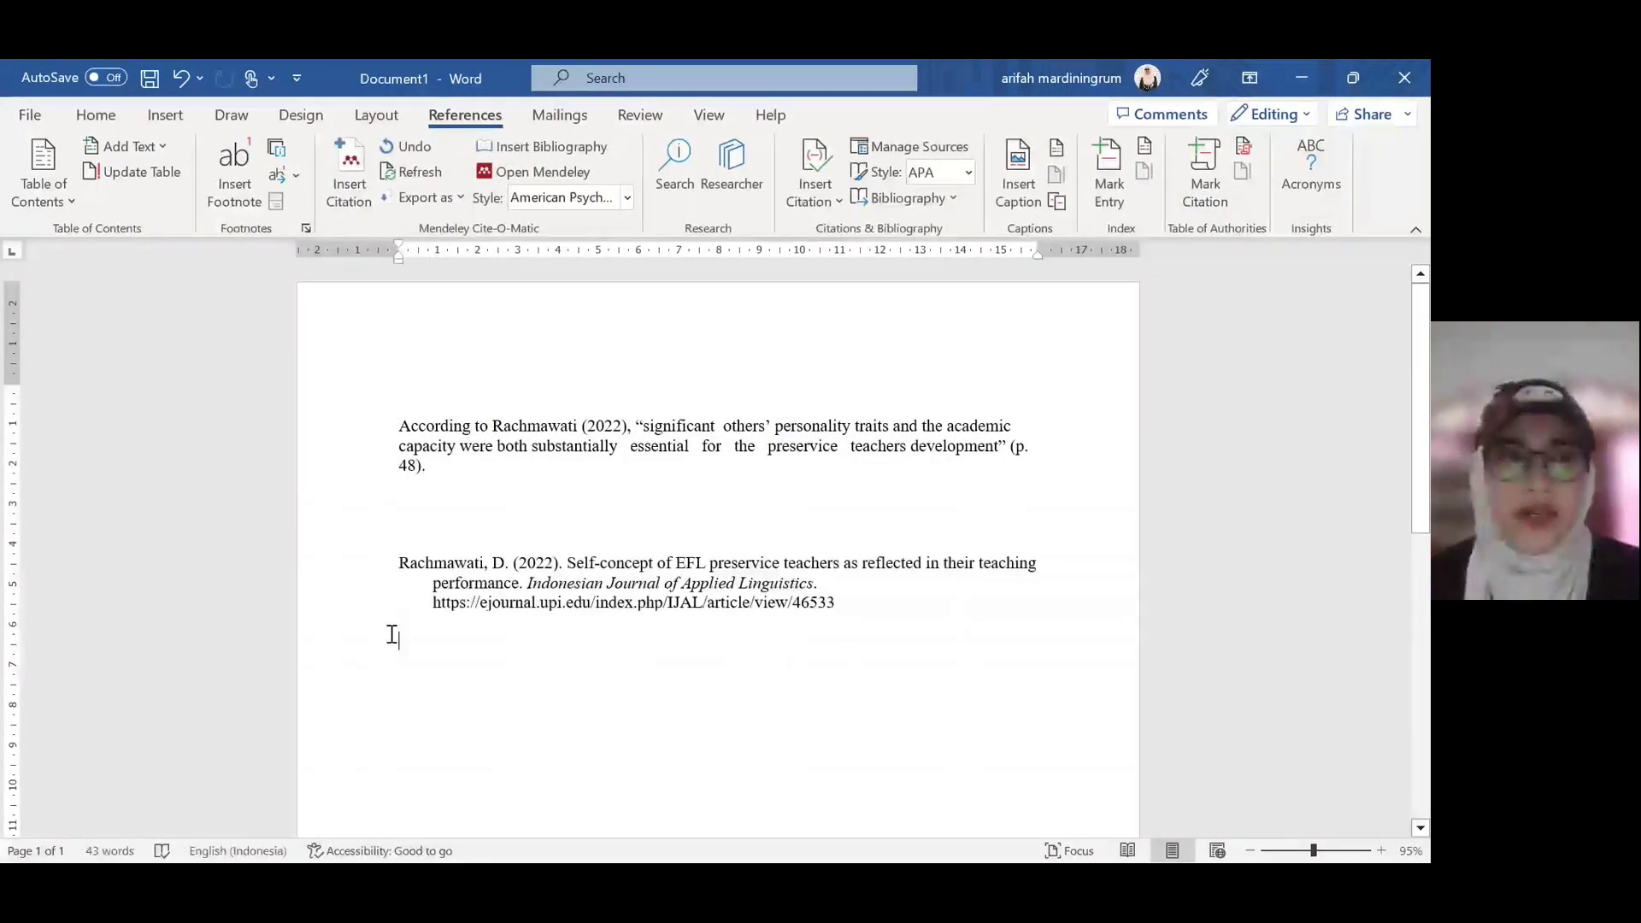
# Step: Delete the bibliography entry below the quotation paragraph
pyautogui.moveTo(329, 566); pyautogui.dragTo(335, 641)
pyautogui.press('Delete')
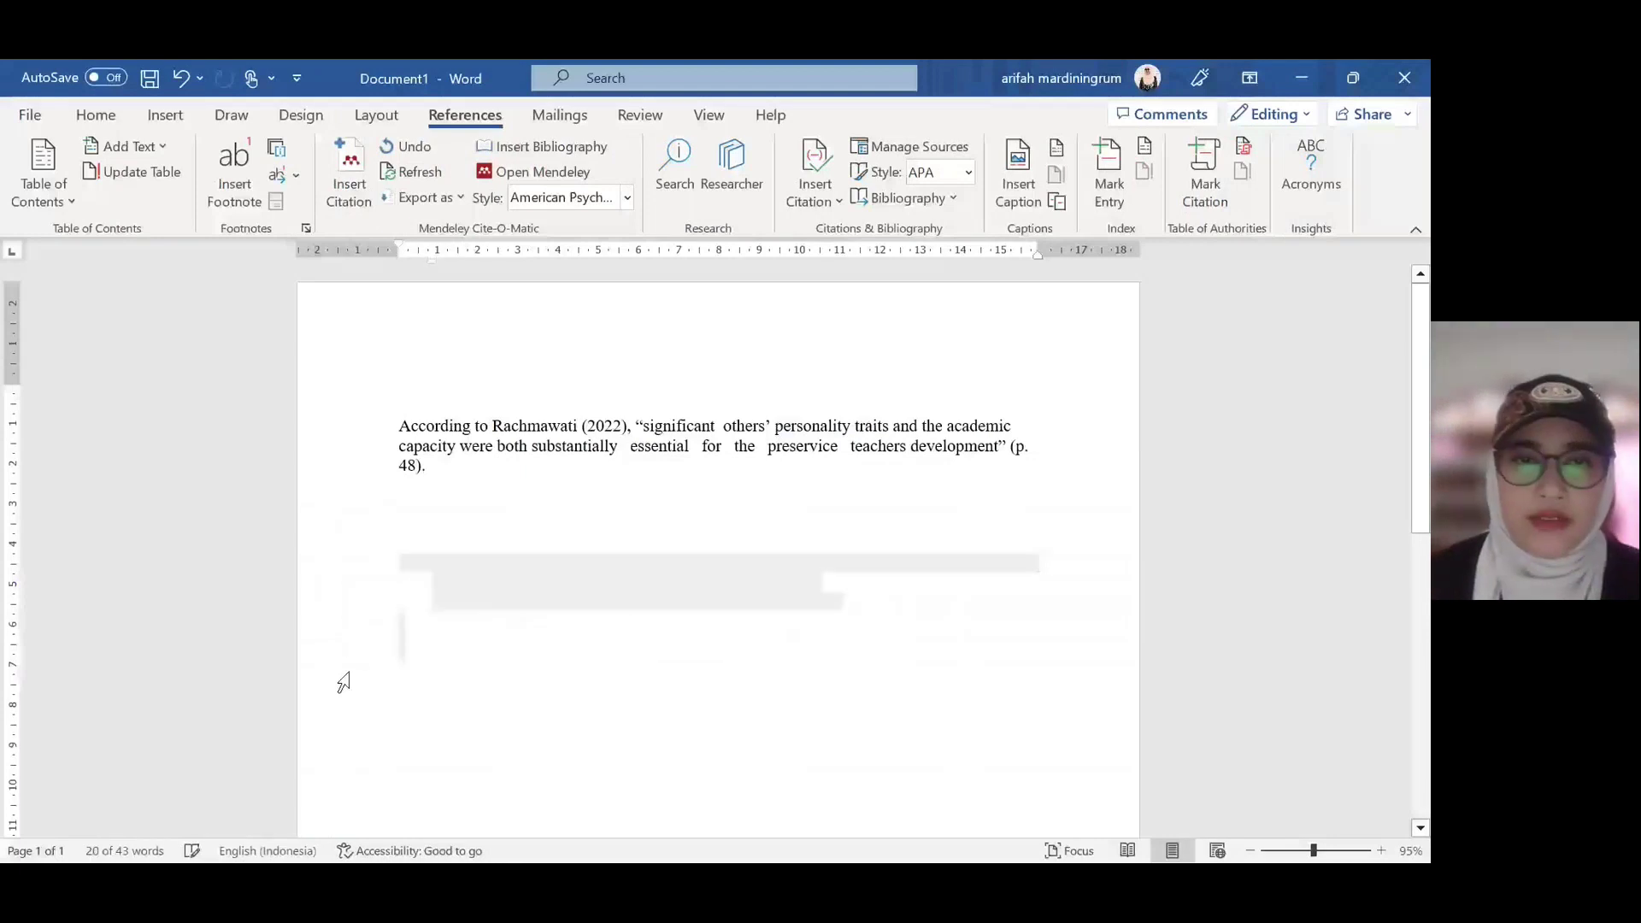
pyautogui.click(501, 468)
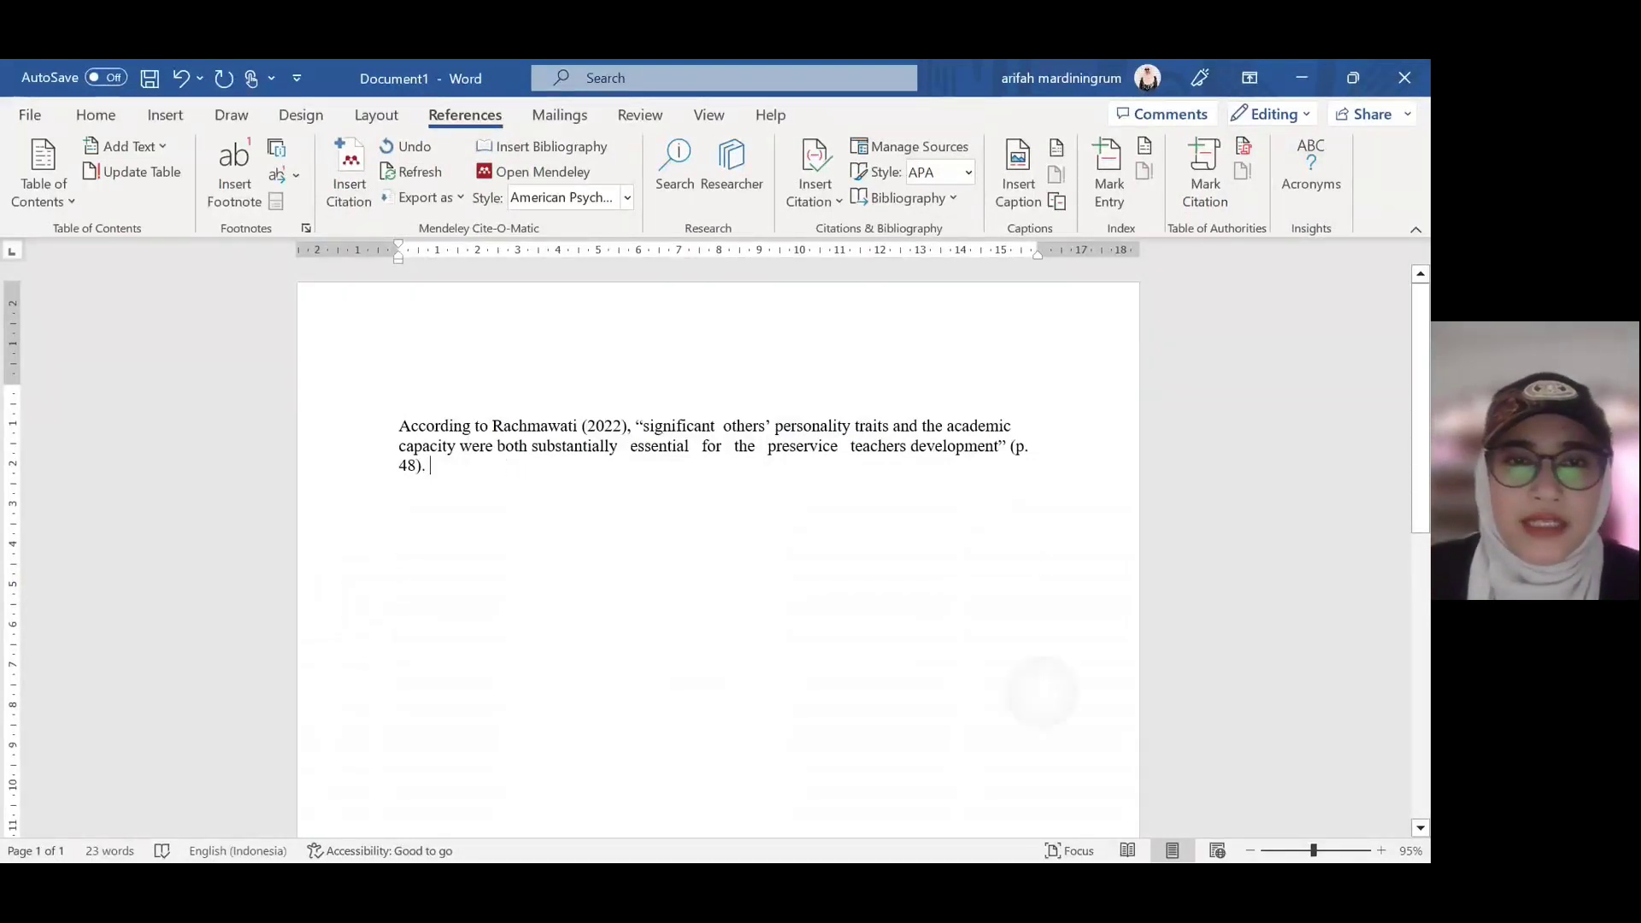
pyautogui.scroll(3, 298, 590)
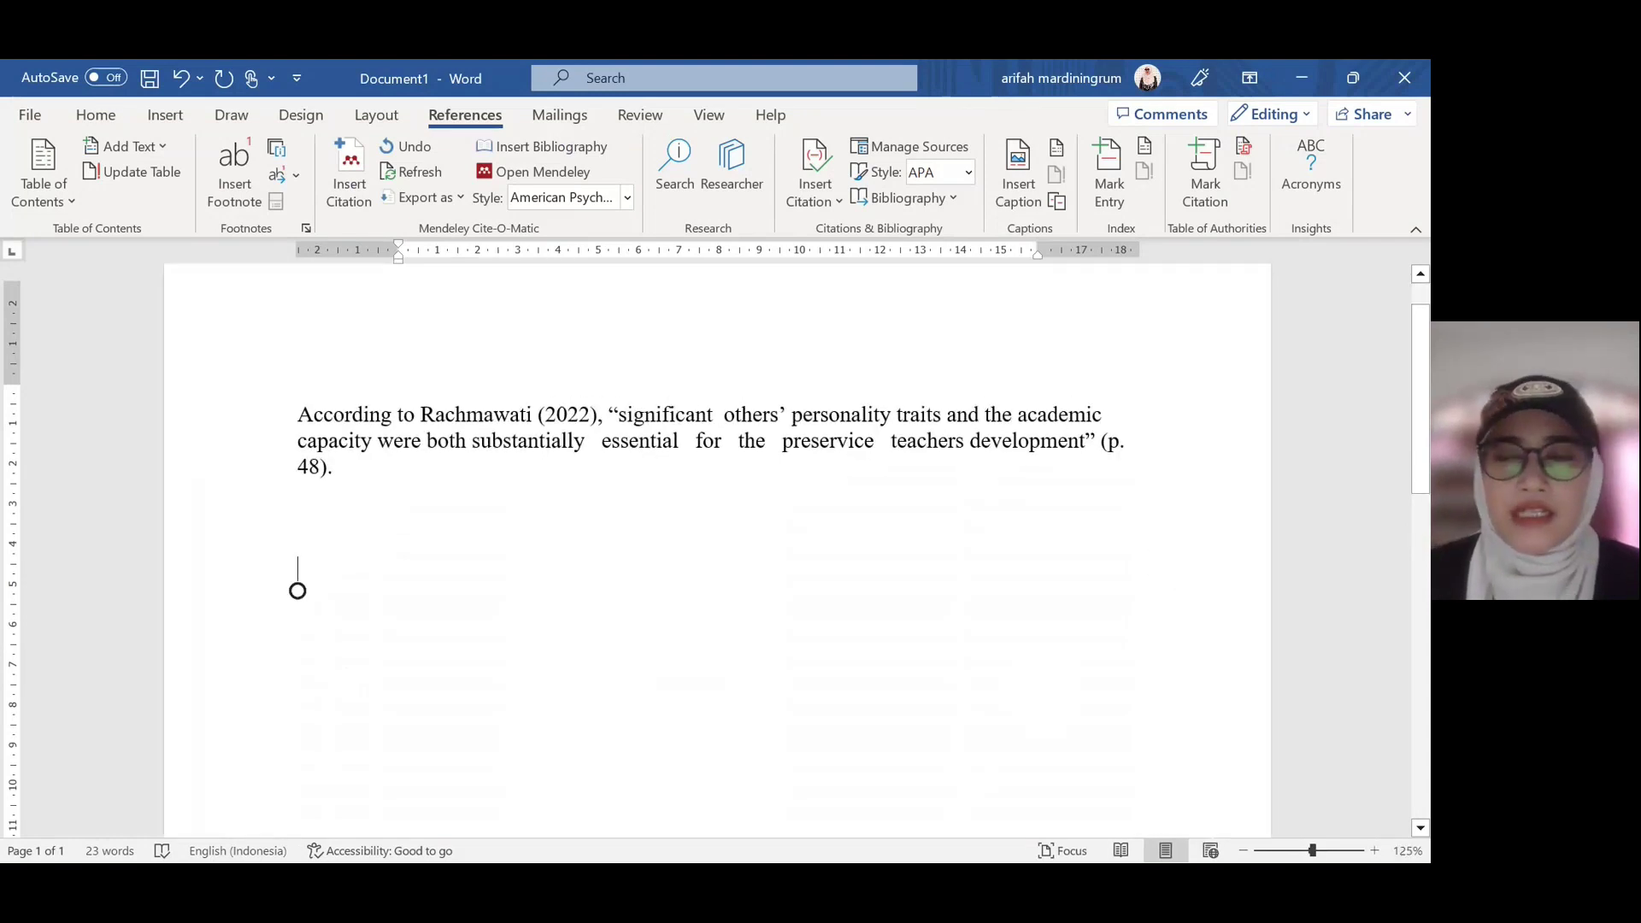
pyautogui.scroll(1, 297, 591)
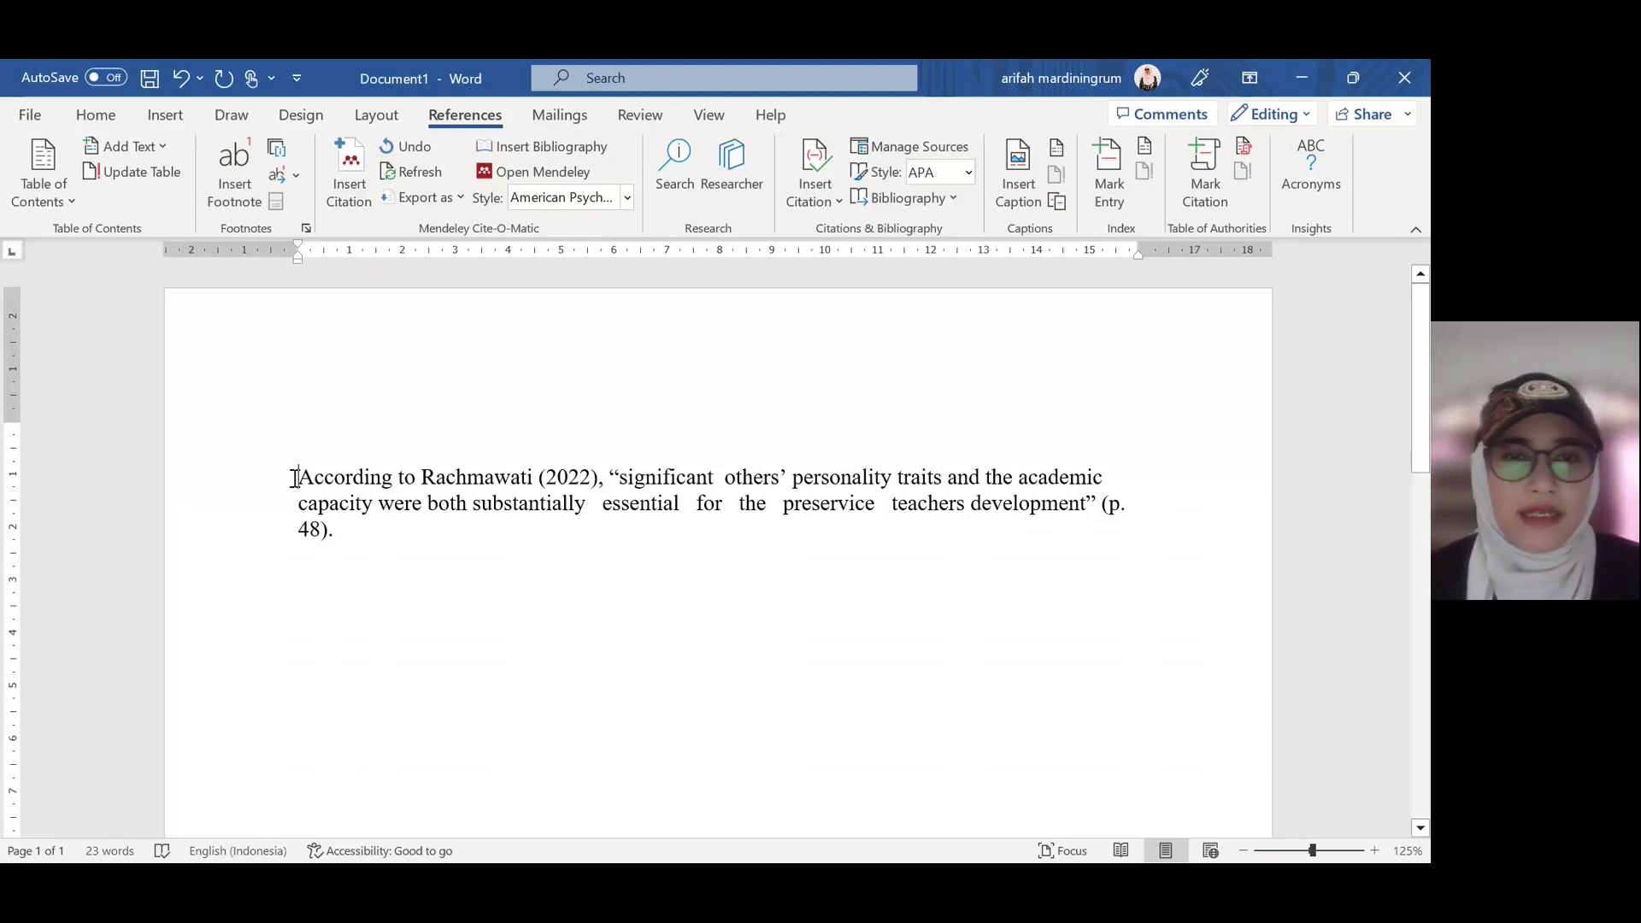
pyautogui.moveTo(622, 477); pyautogui.dragTo(348, 530)
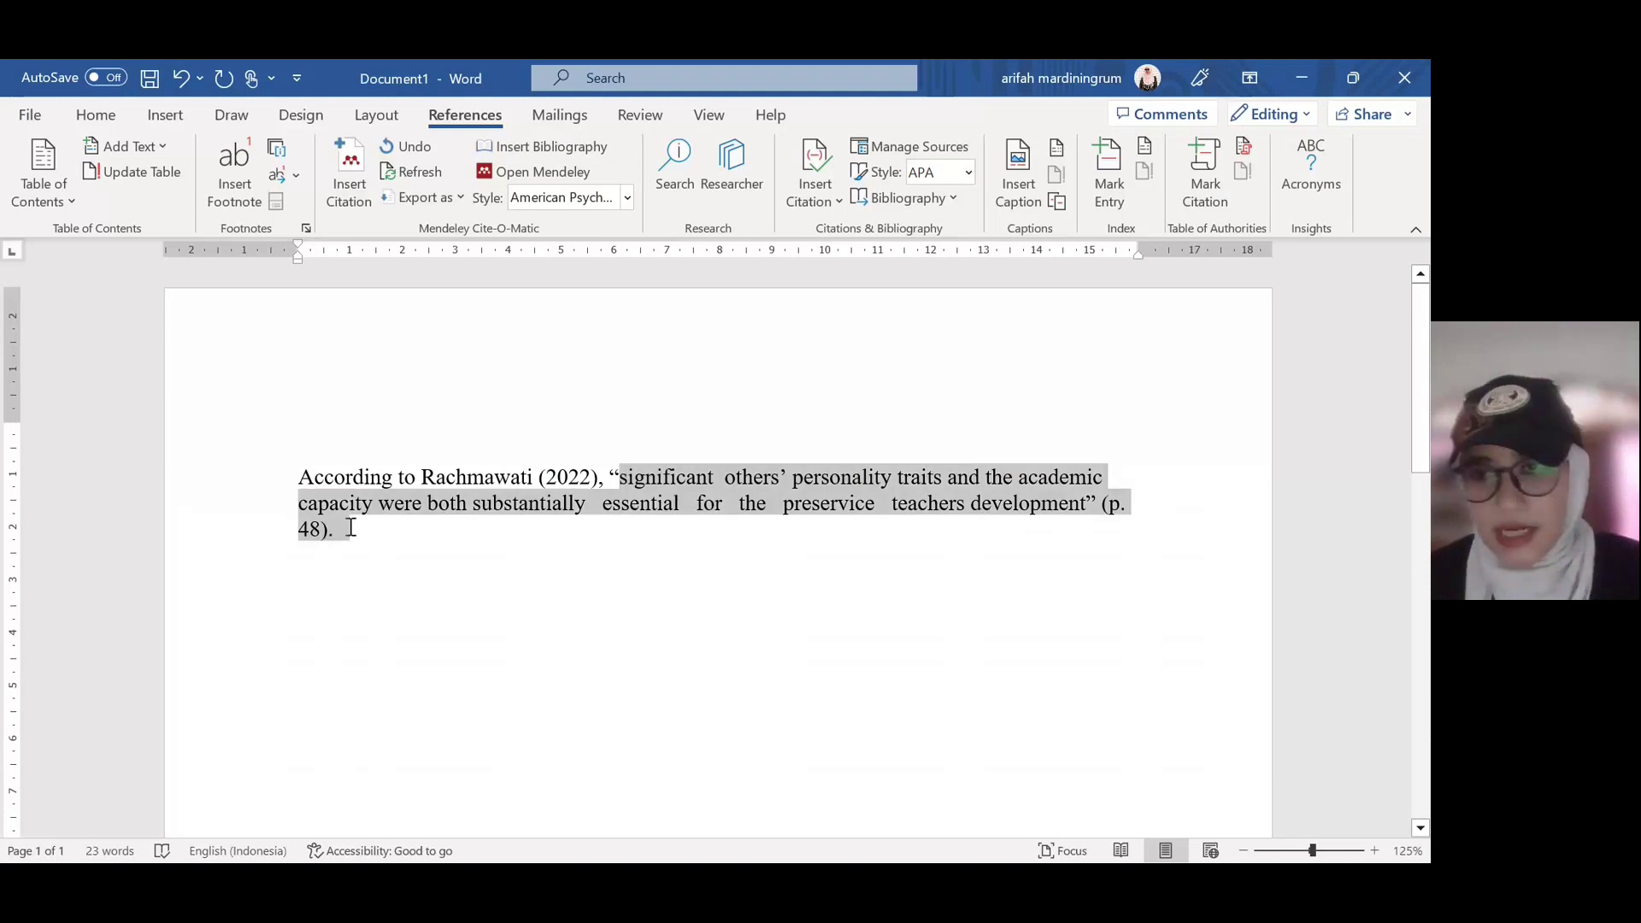
pyautogui.click(457, 632)
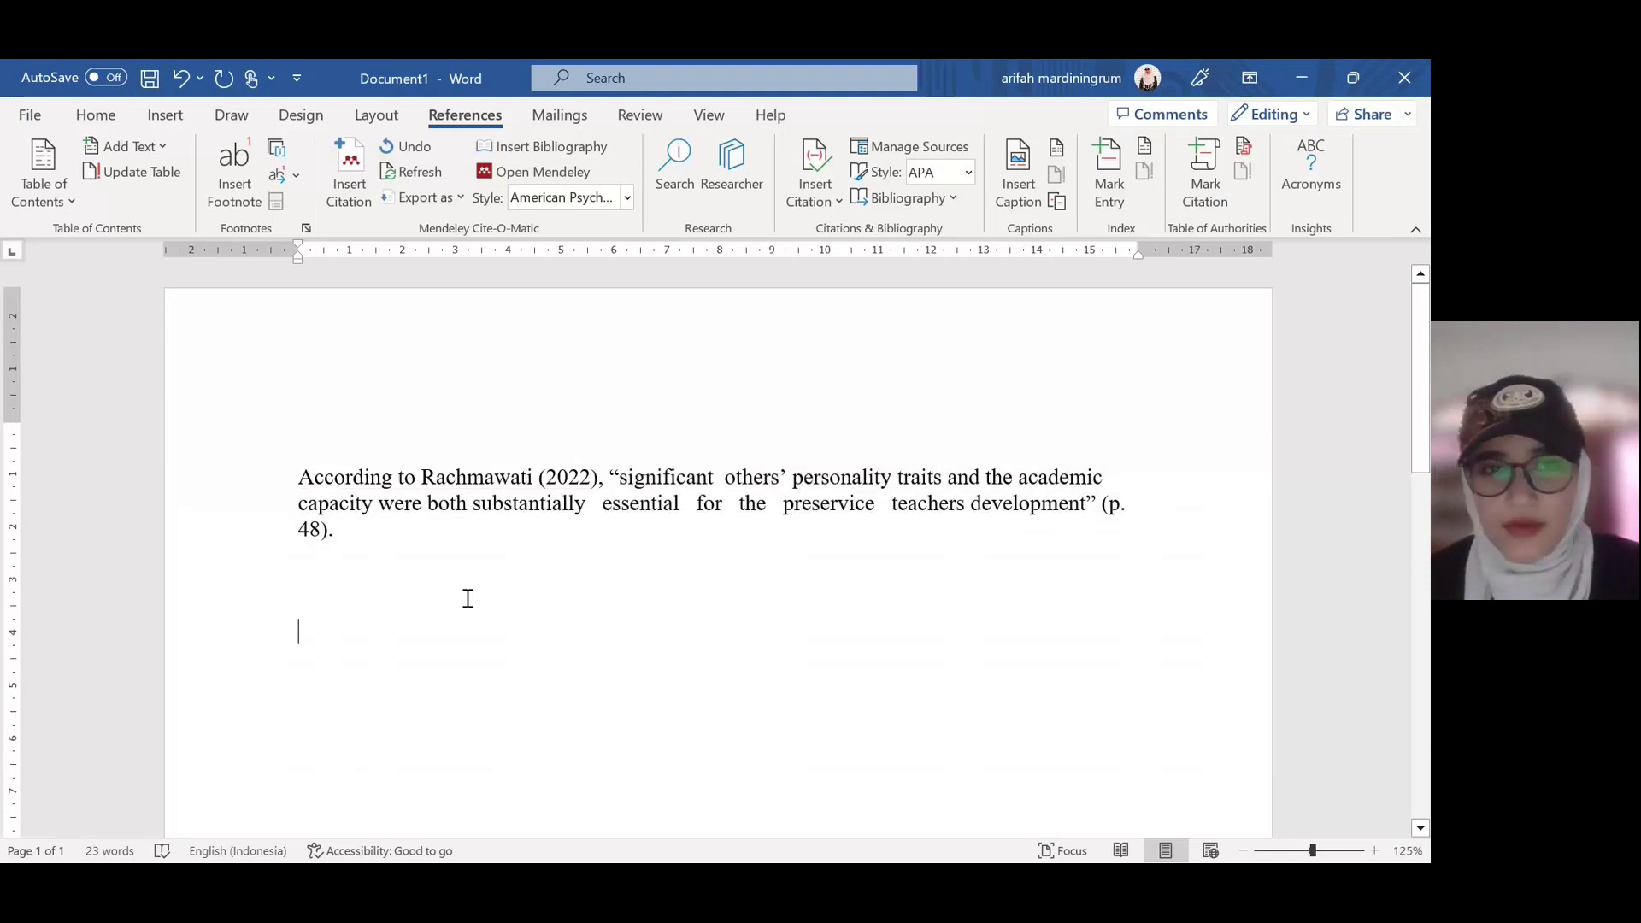
# Step: Insert the introductory sentence "Many factors are important to support academic performance." before "According to" at the start of the quotation paragraph
pyautogui.click(298, 476)
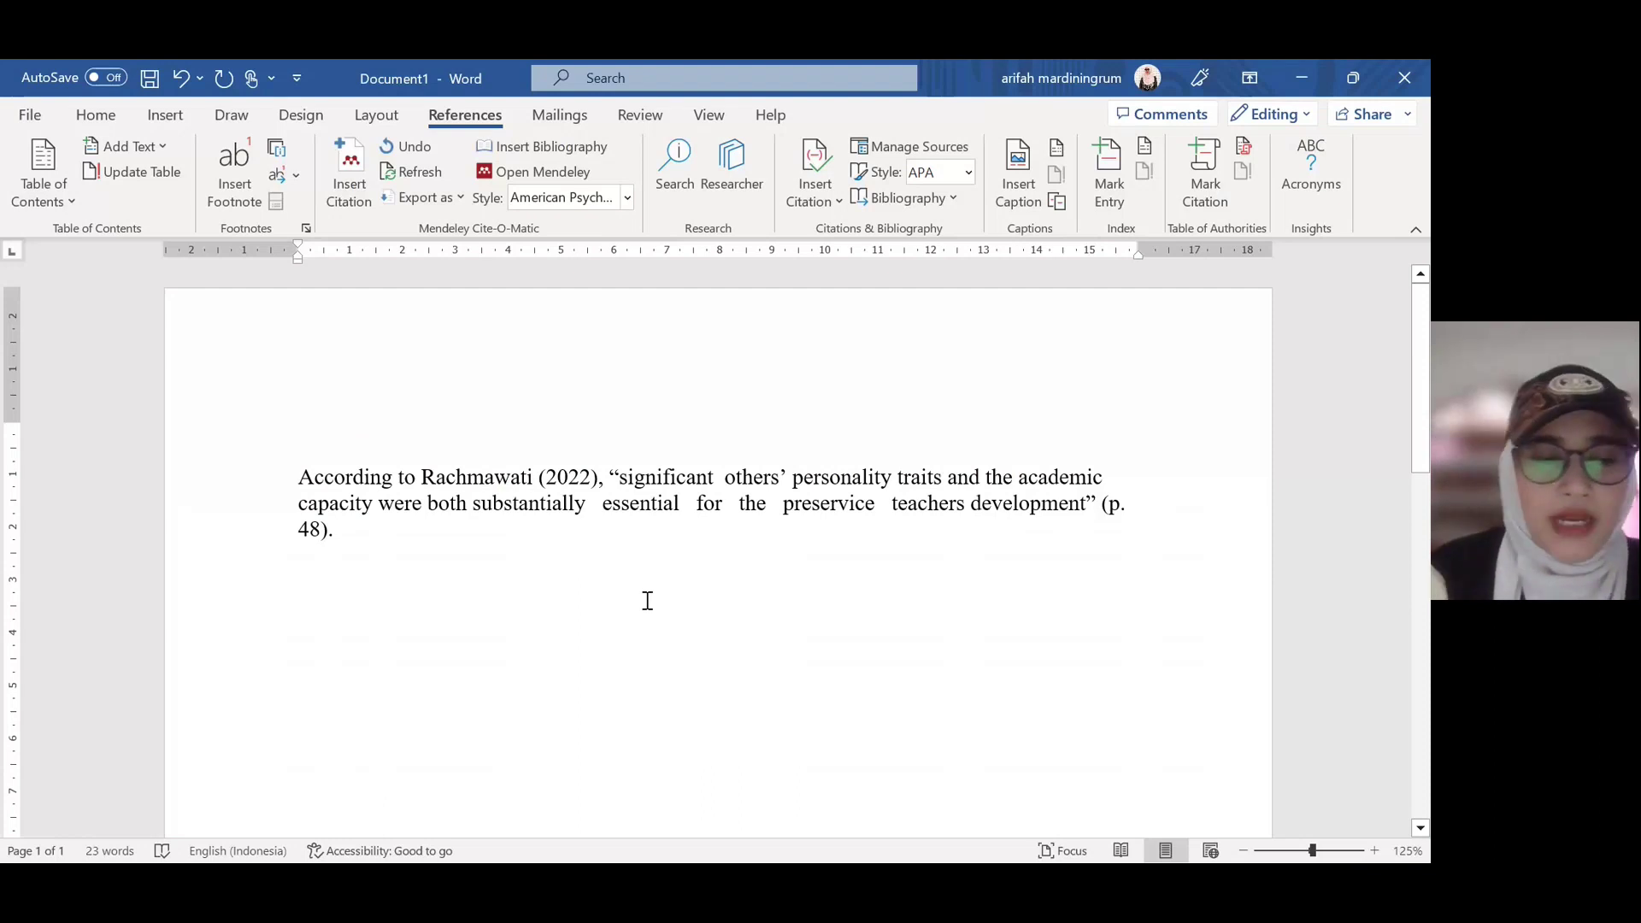
pyautogui.write('Many ')
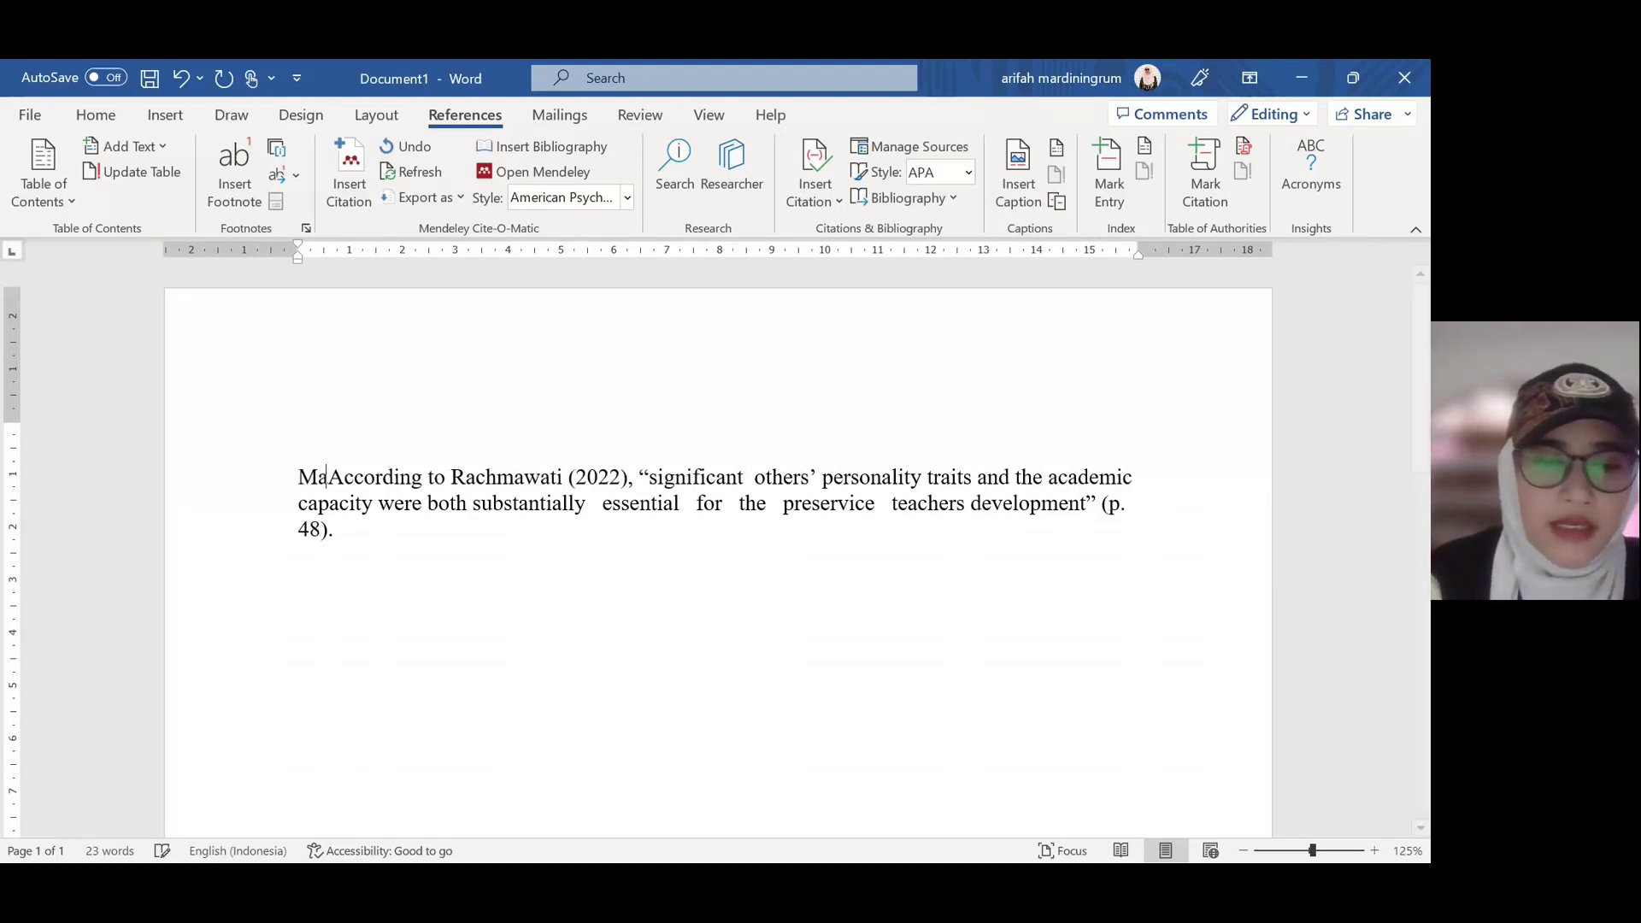
pyautogui.write('factor')
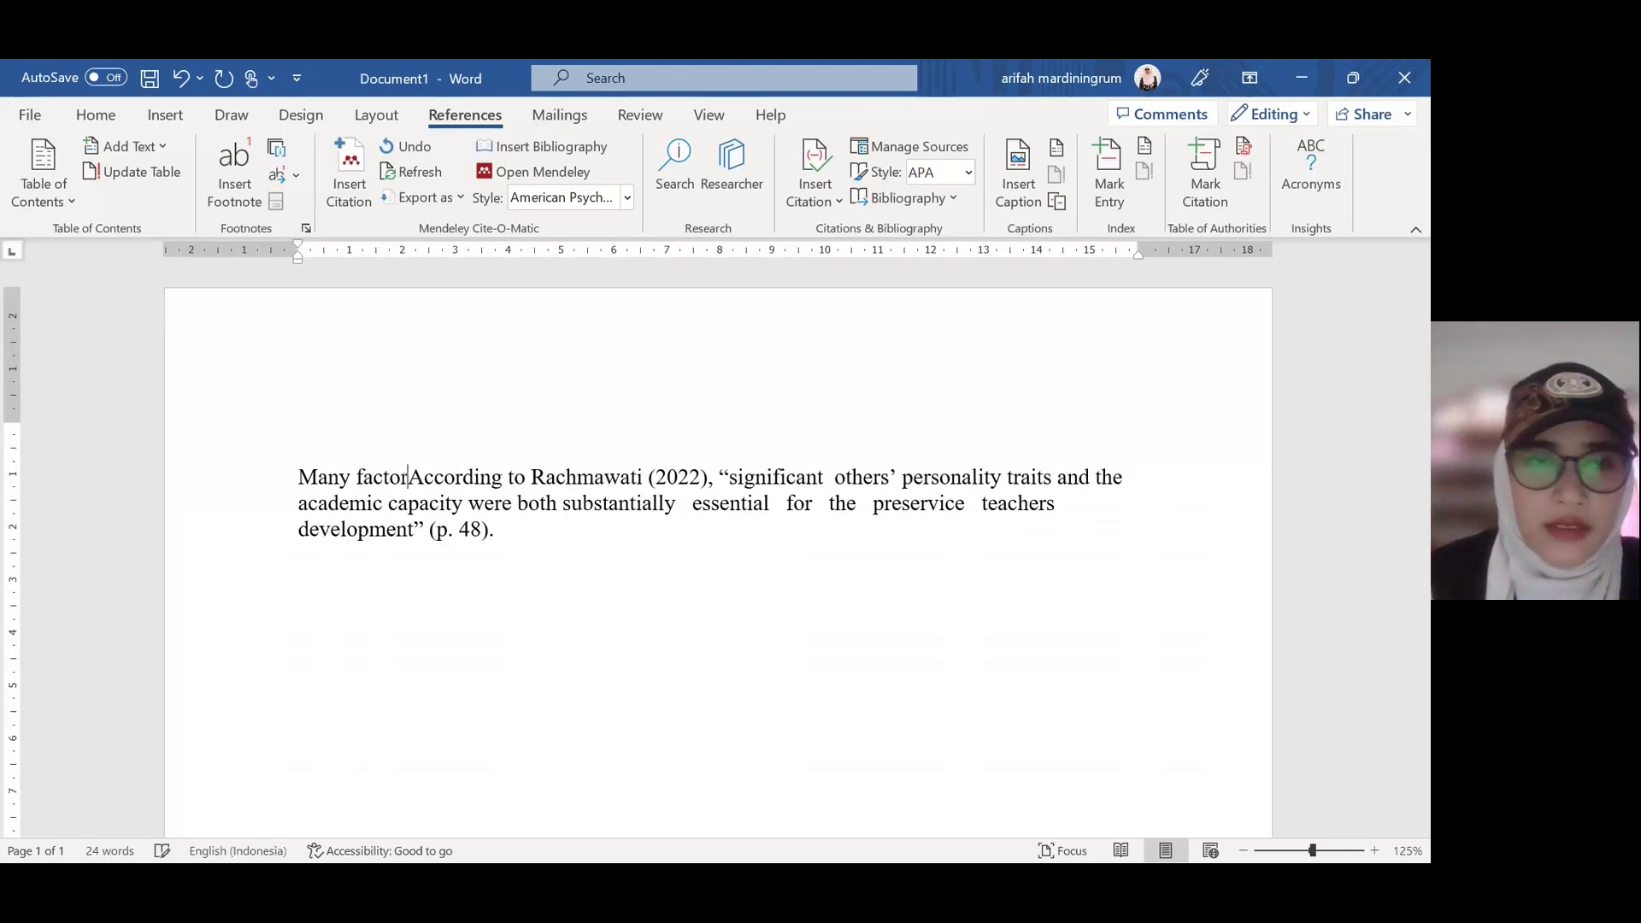
pyautogui.write('s a')
pyautogui.write('re important ')
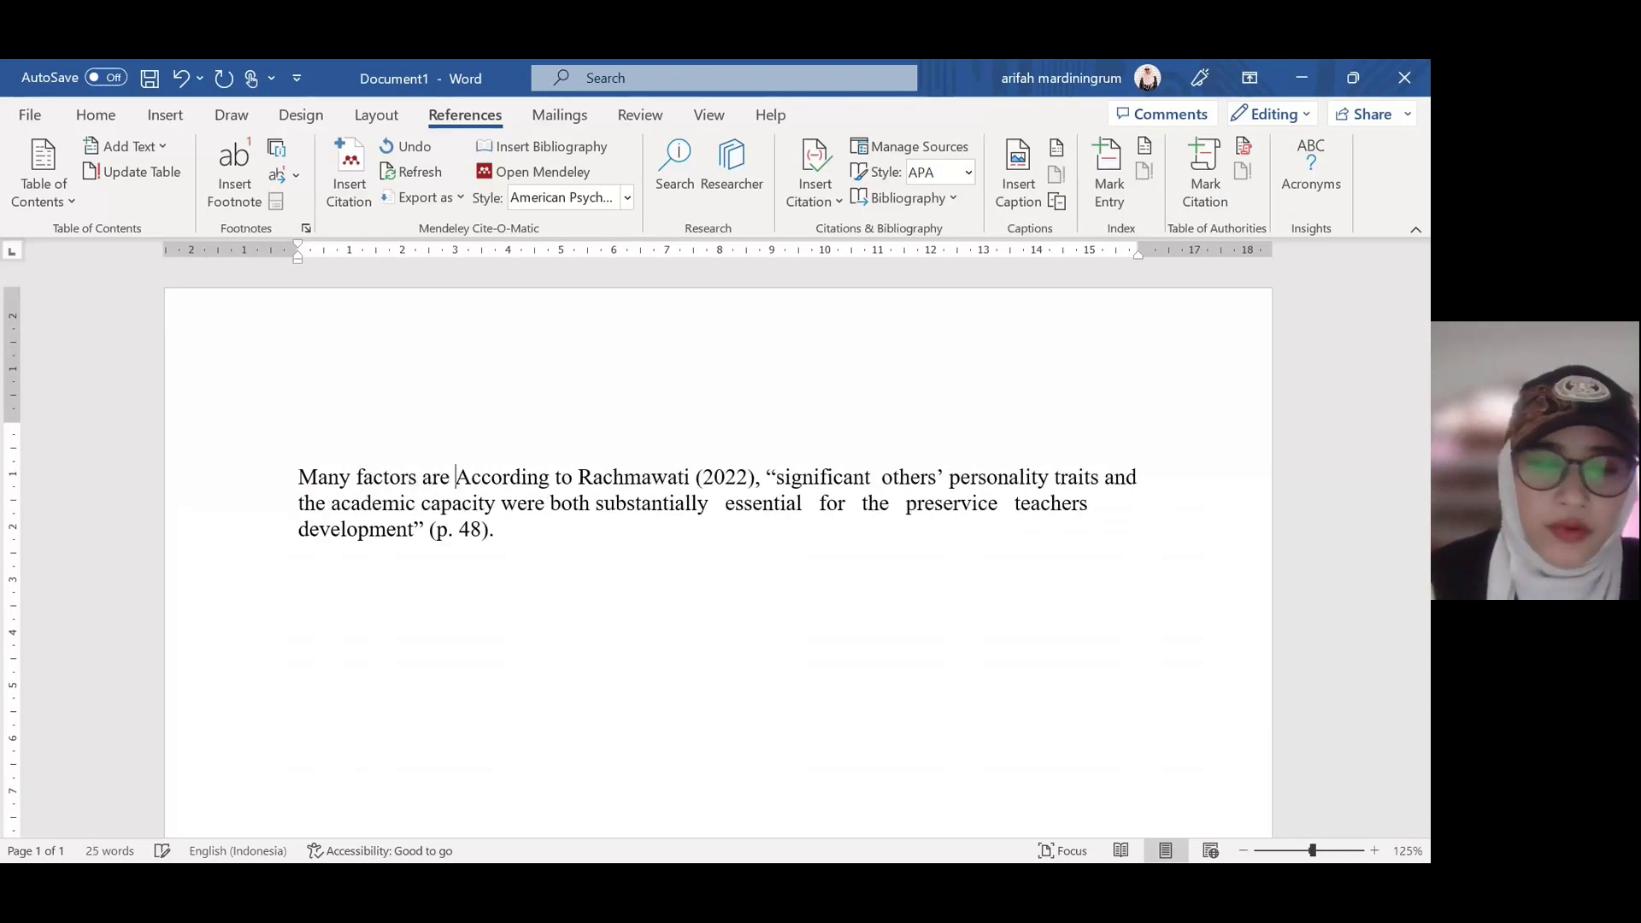
pyautogui.write('to ')
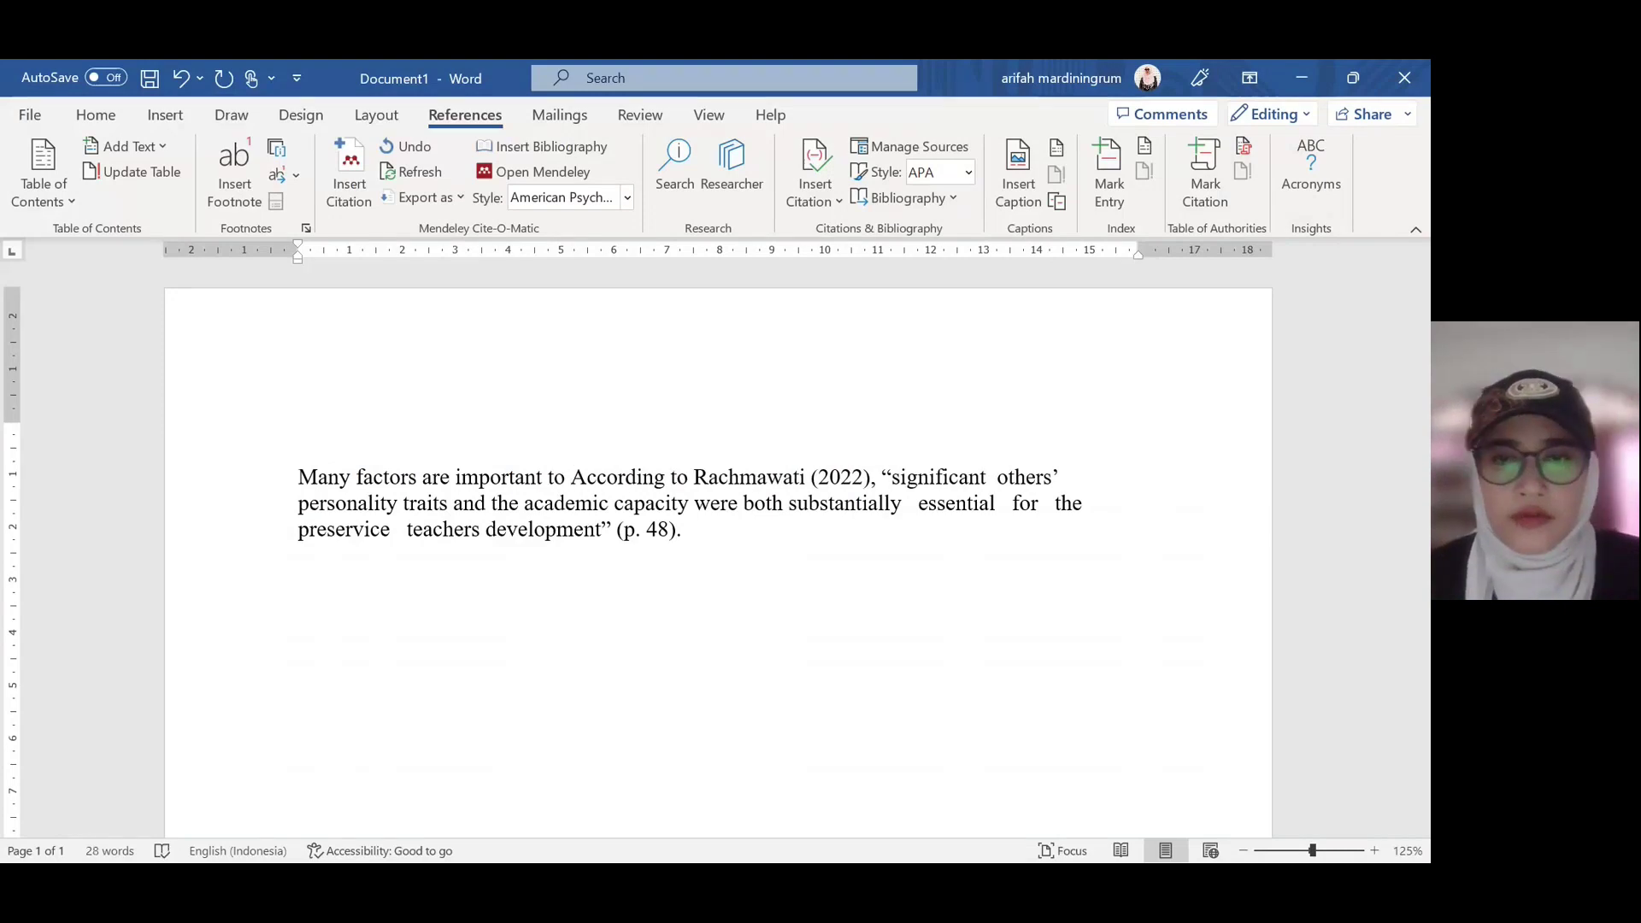
pyautogui.write('supp')
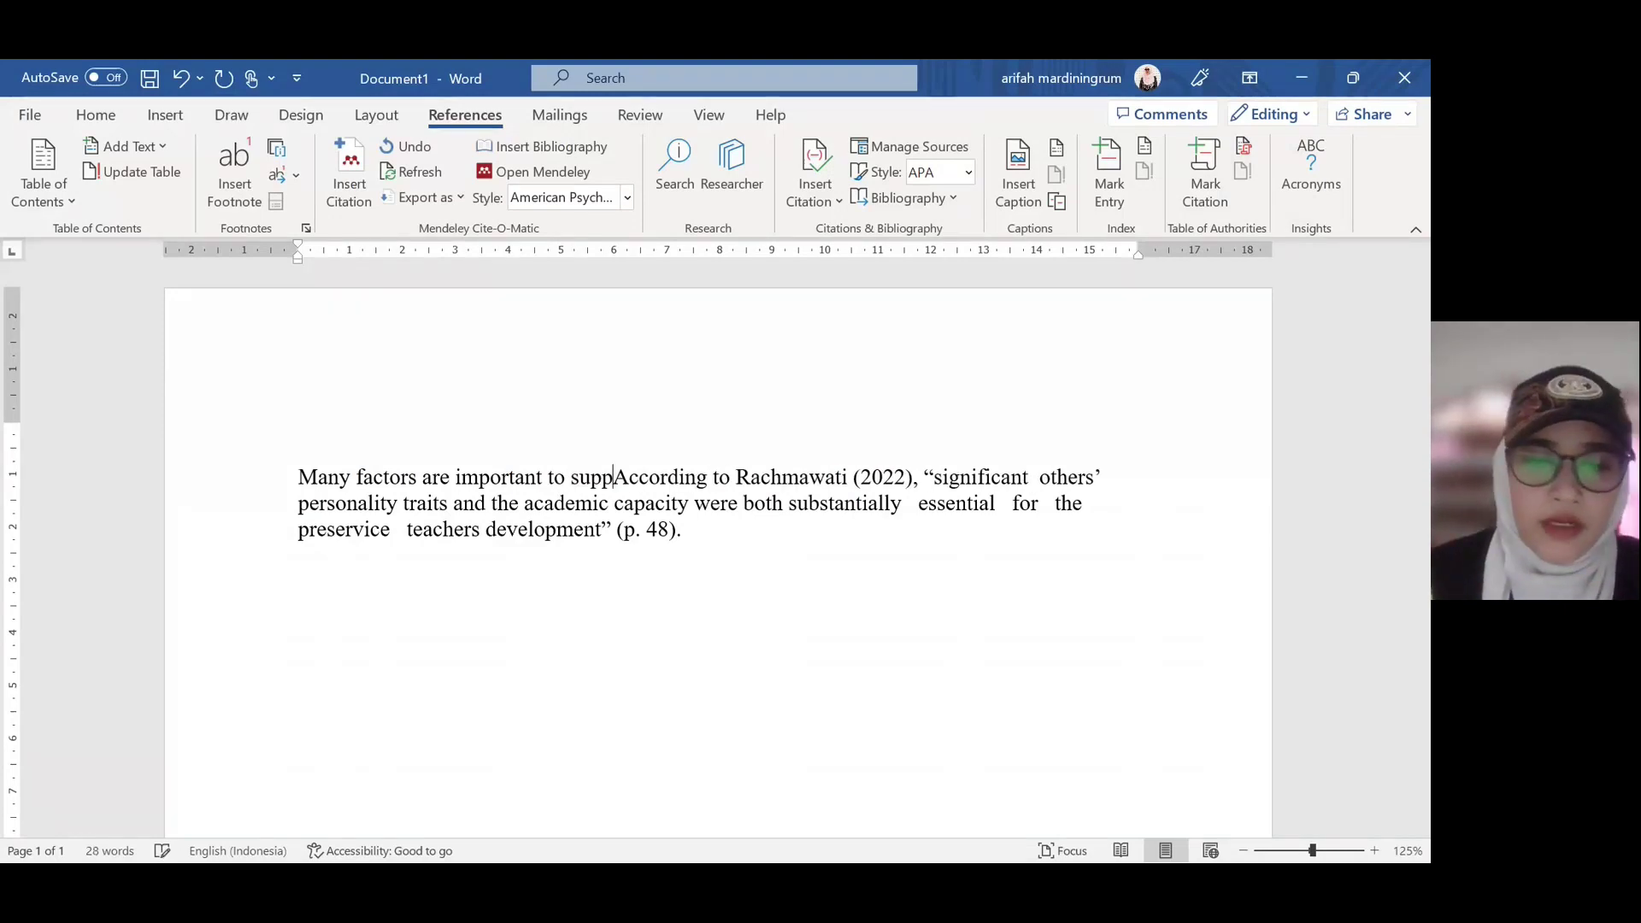
pyautogui.write('ort aca')
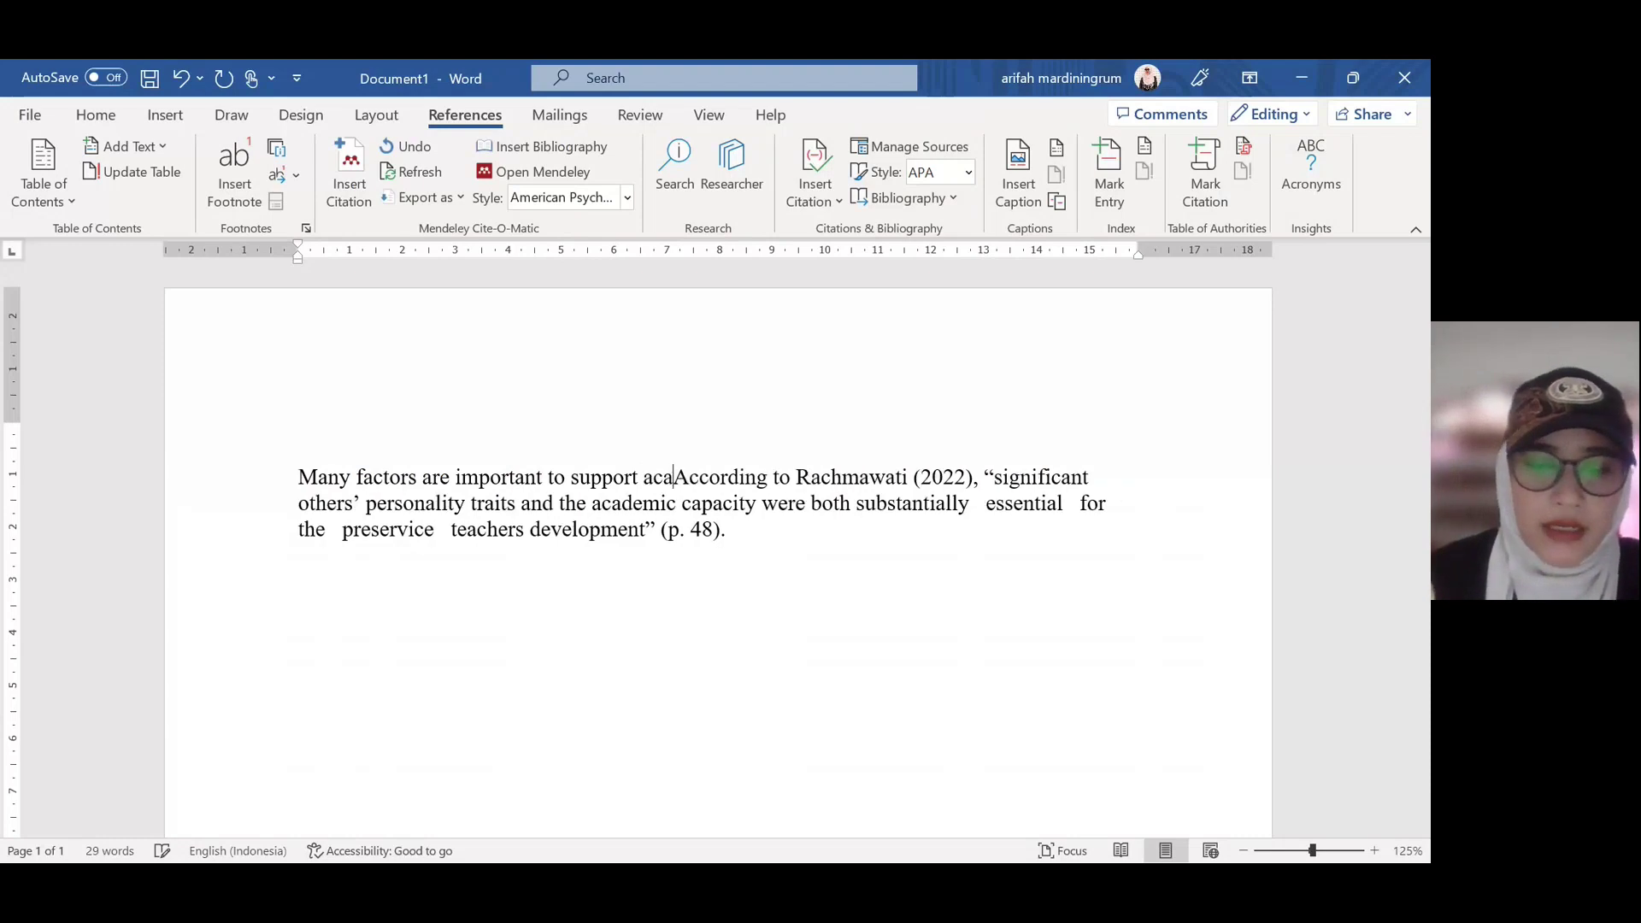
pyautogui.write('demic performa')
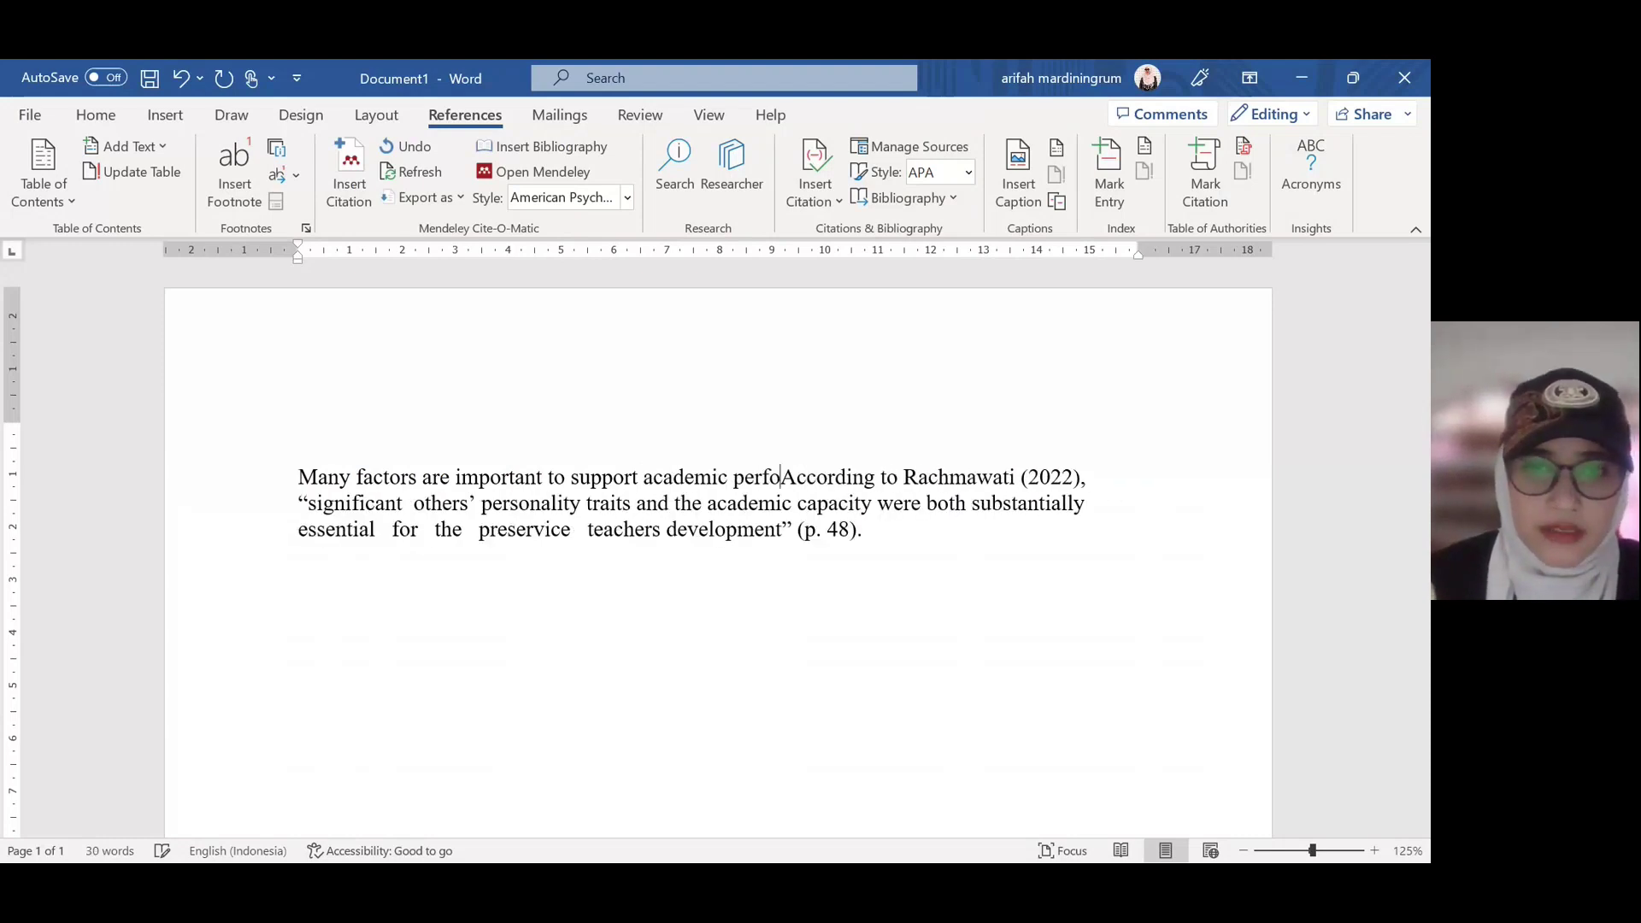
pyautogui.write('nce.')
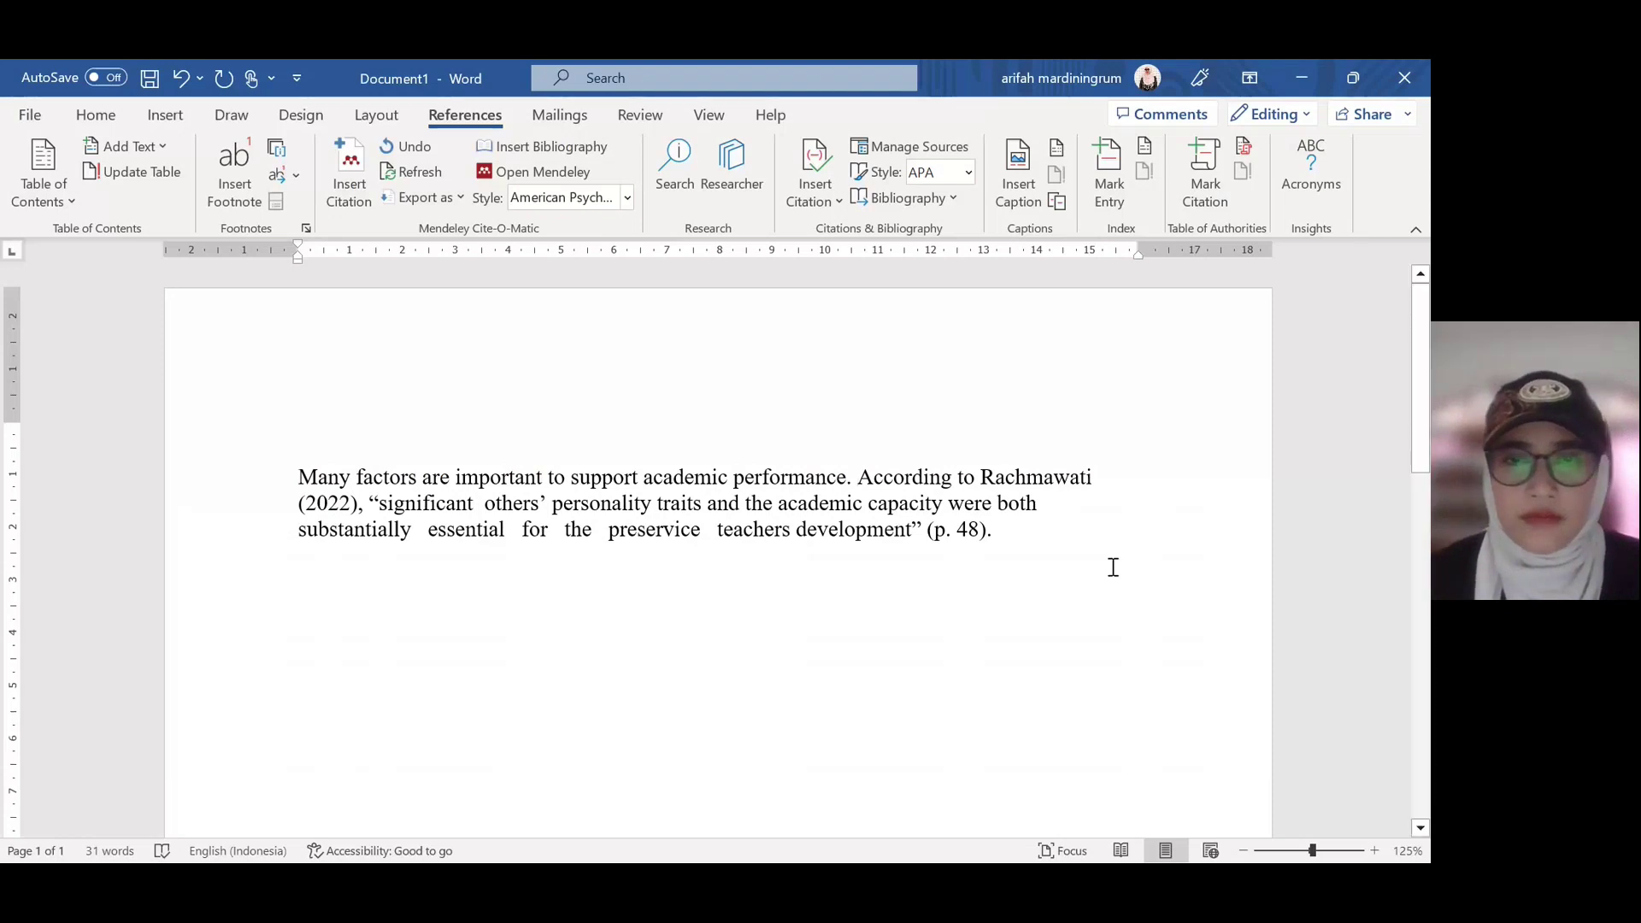
pyautogui.click(1054, 530)
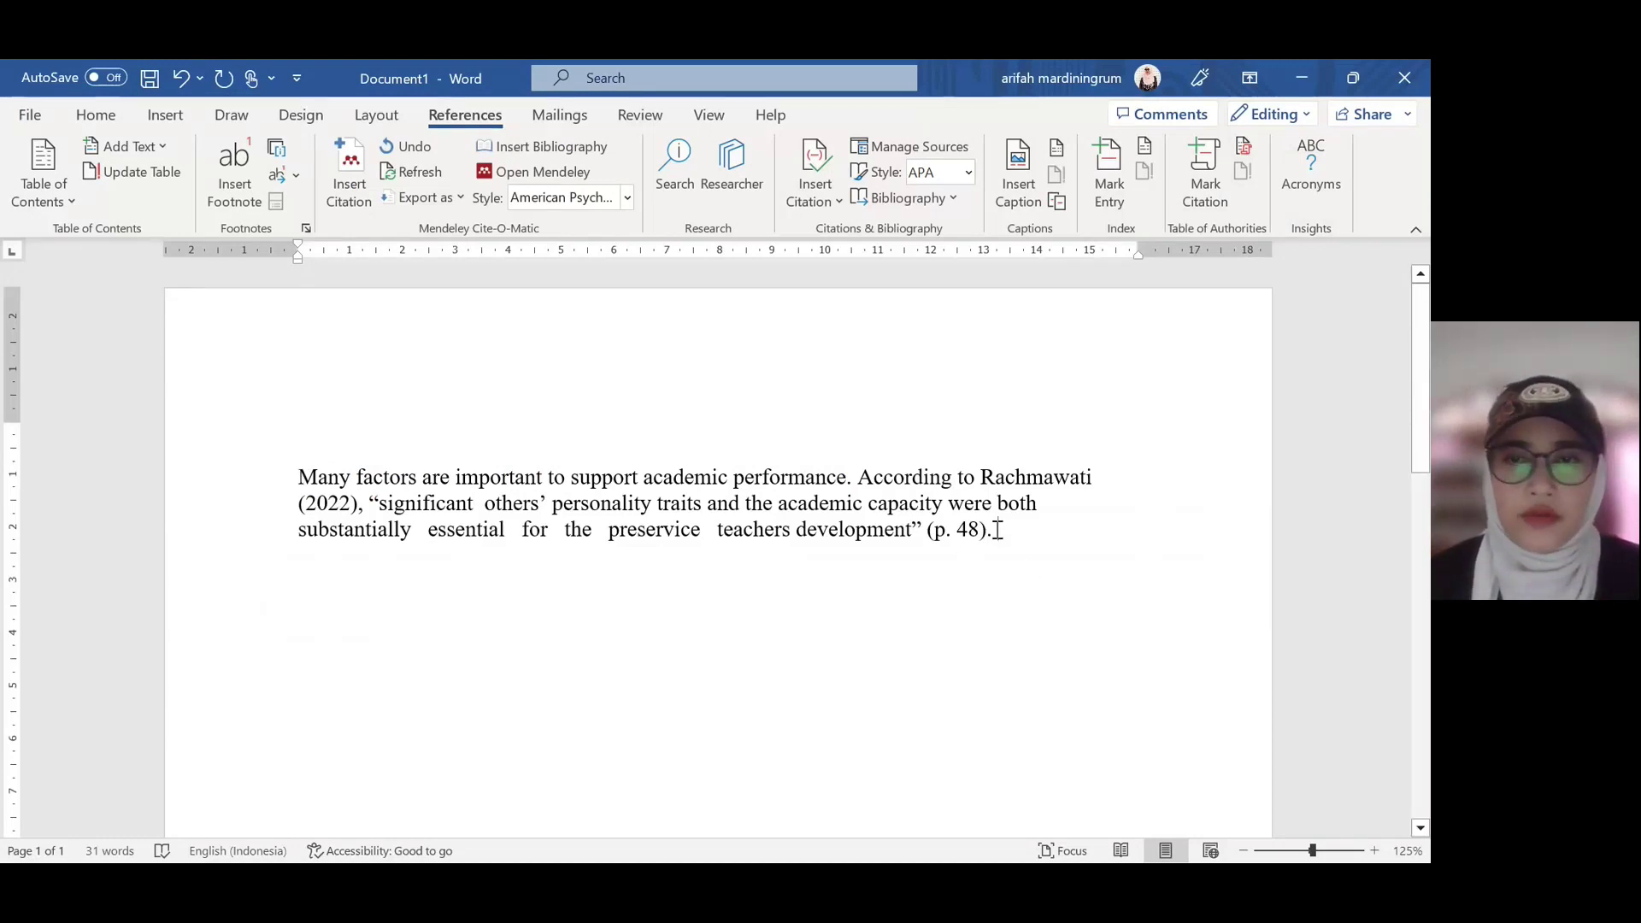
pyautogui.moveTo(997, 530); pyautogui.dragTo(294, 474)
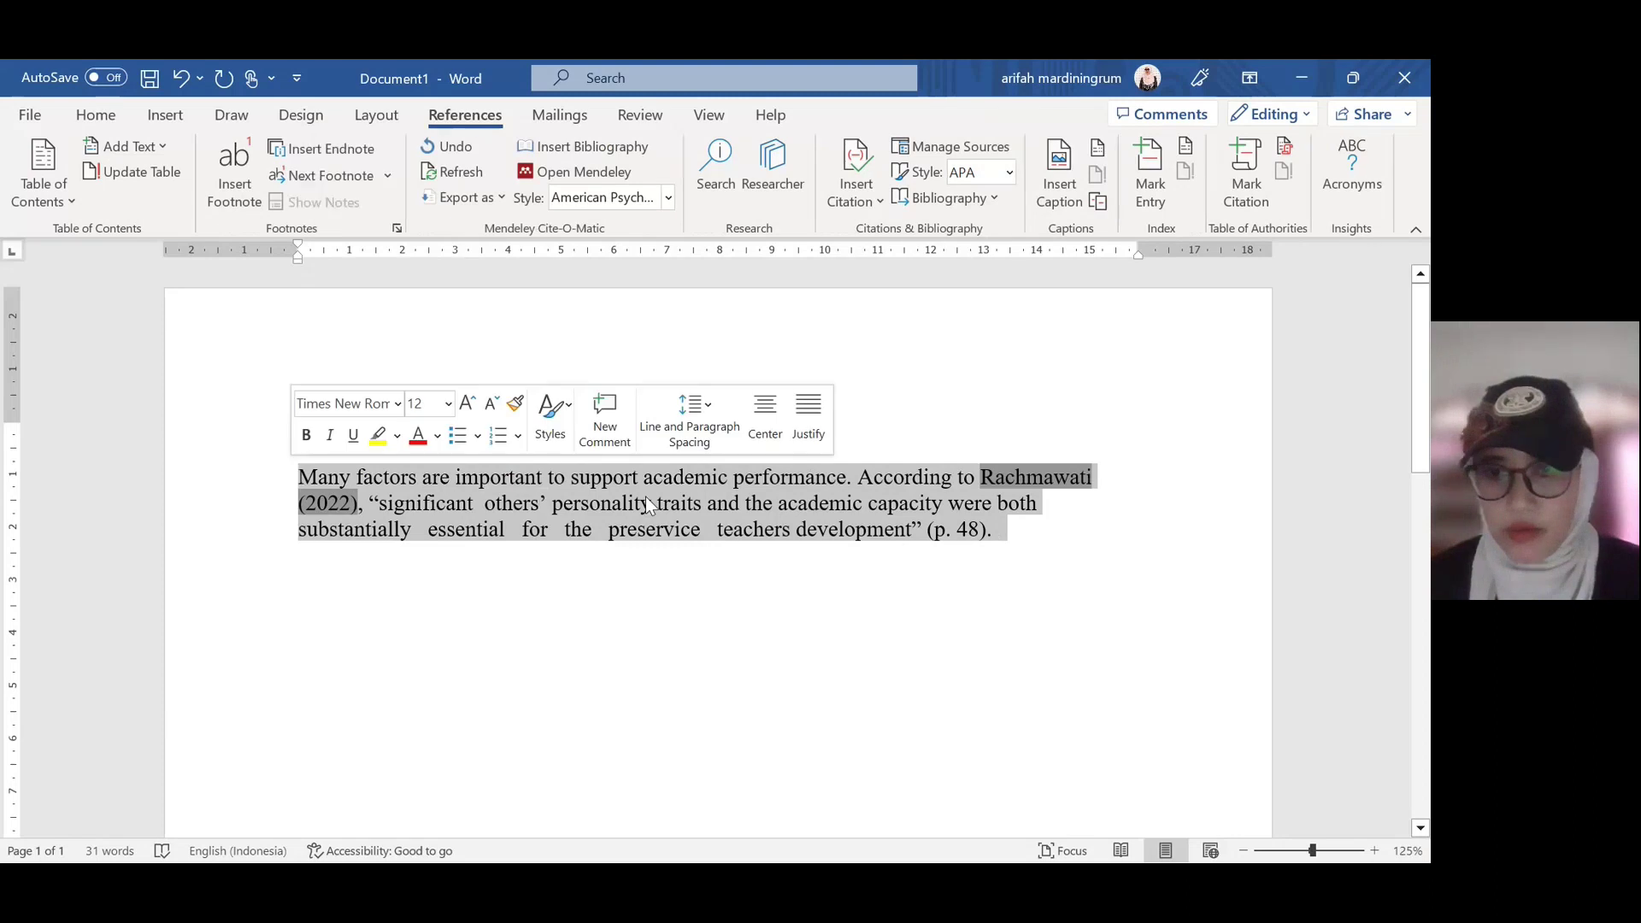
pyautogui.click(1064, 531)
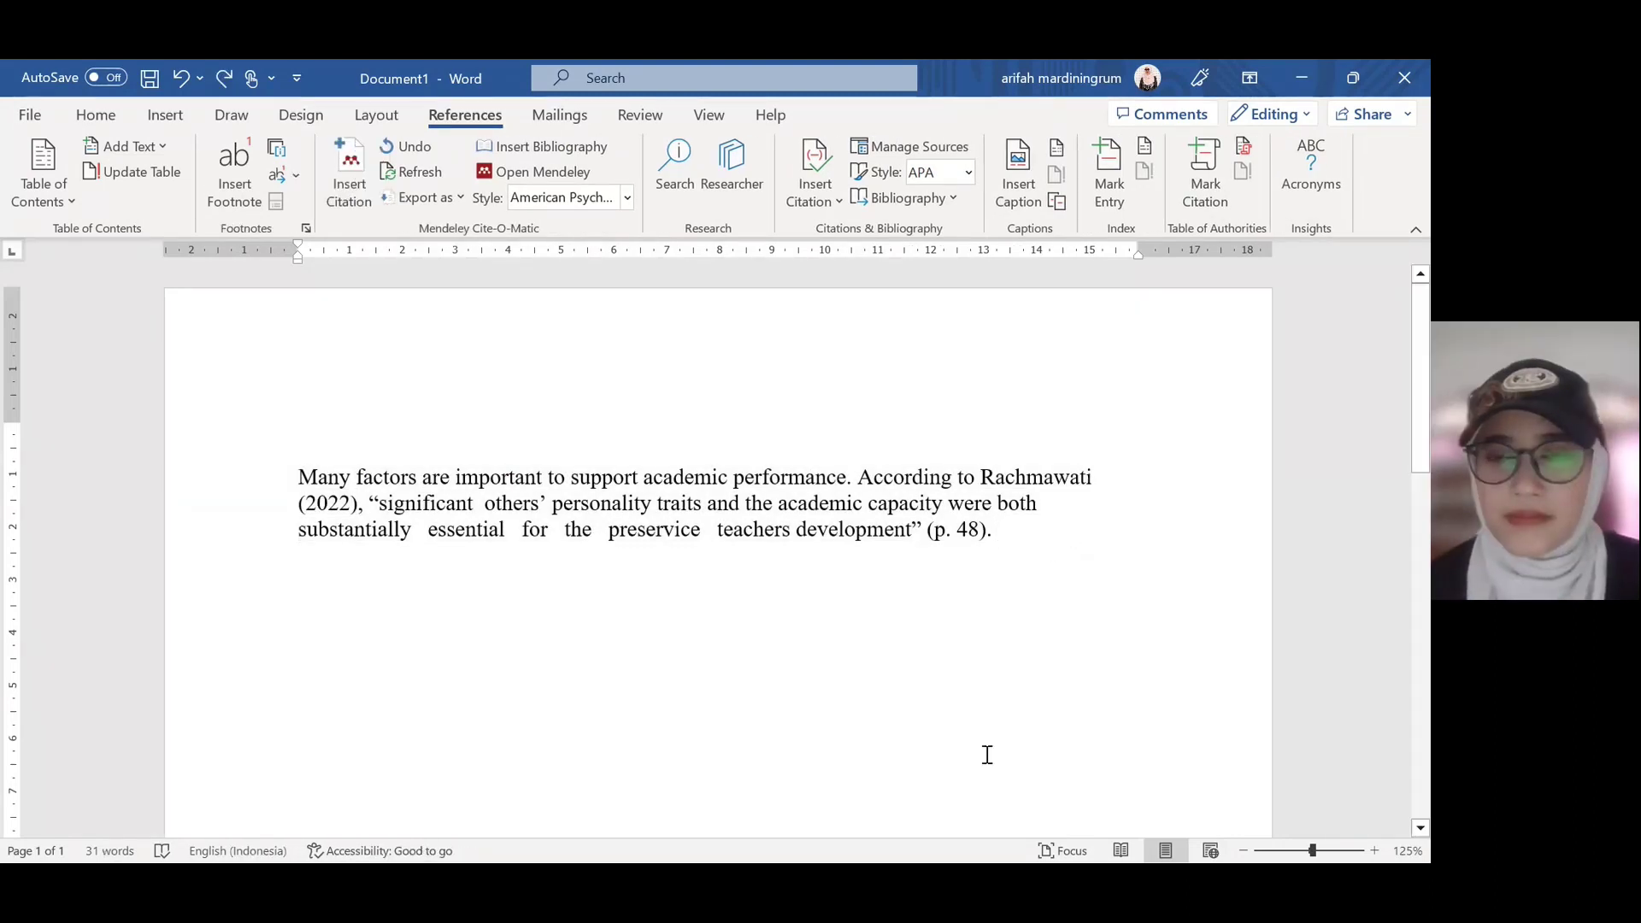
pyautogui.doubleClick(863, 620)
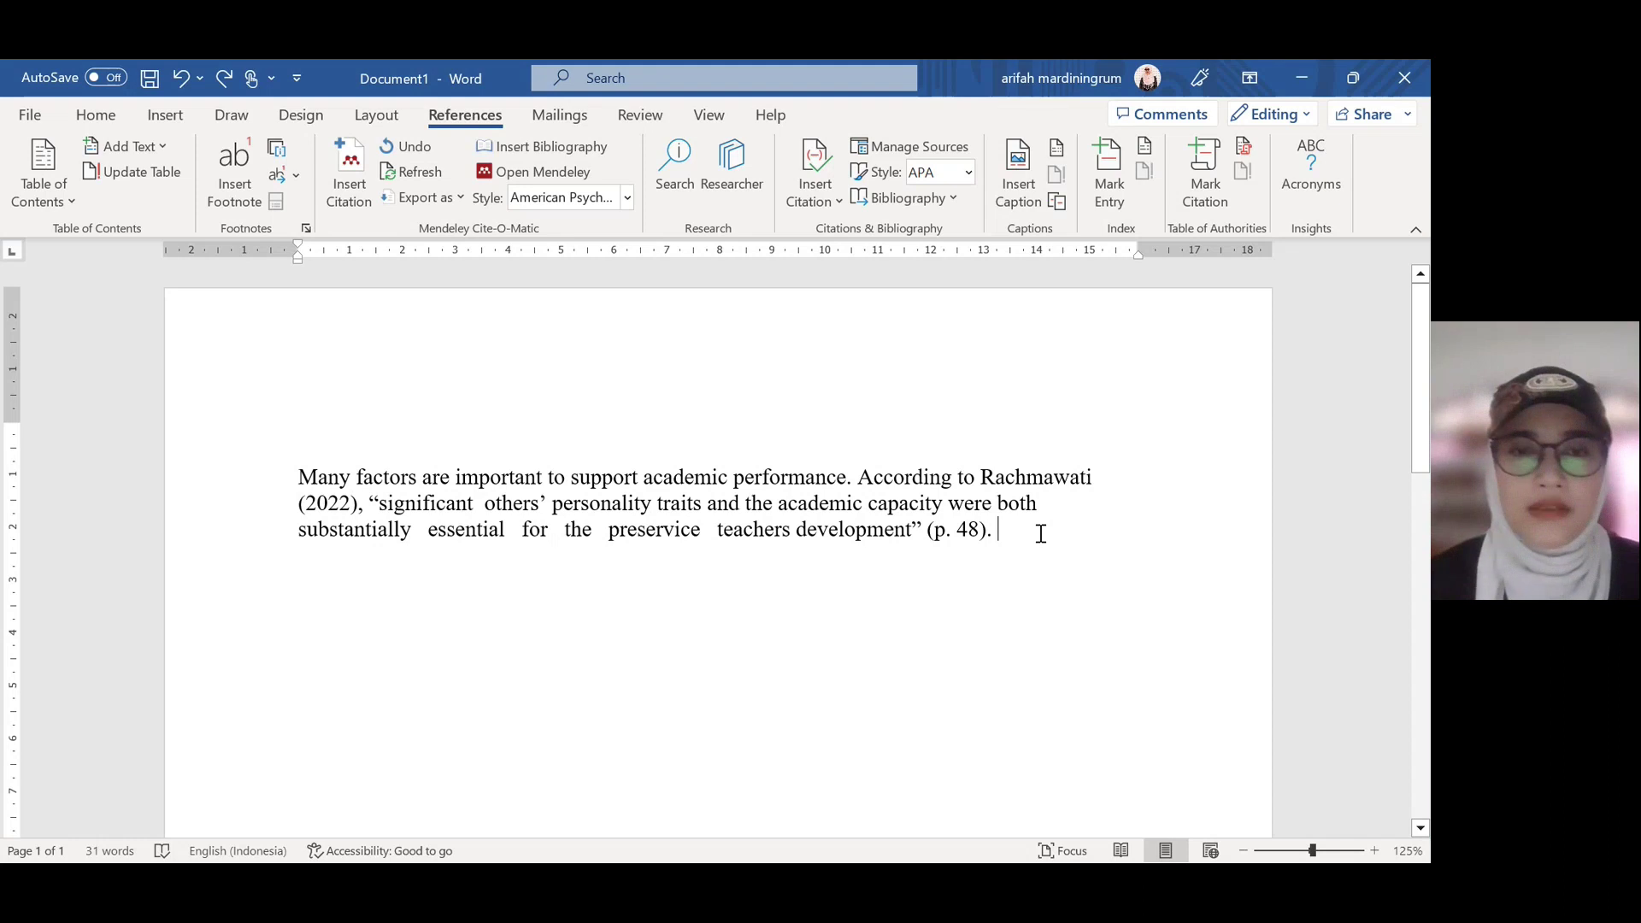
# Step: Switch to Mendeley and select the URL of the 2018 article on interest, motivation, English self-concept and English speaking performance
pyautogui.click(1302, 82)
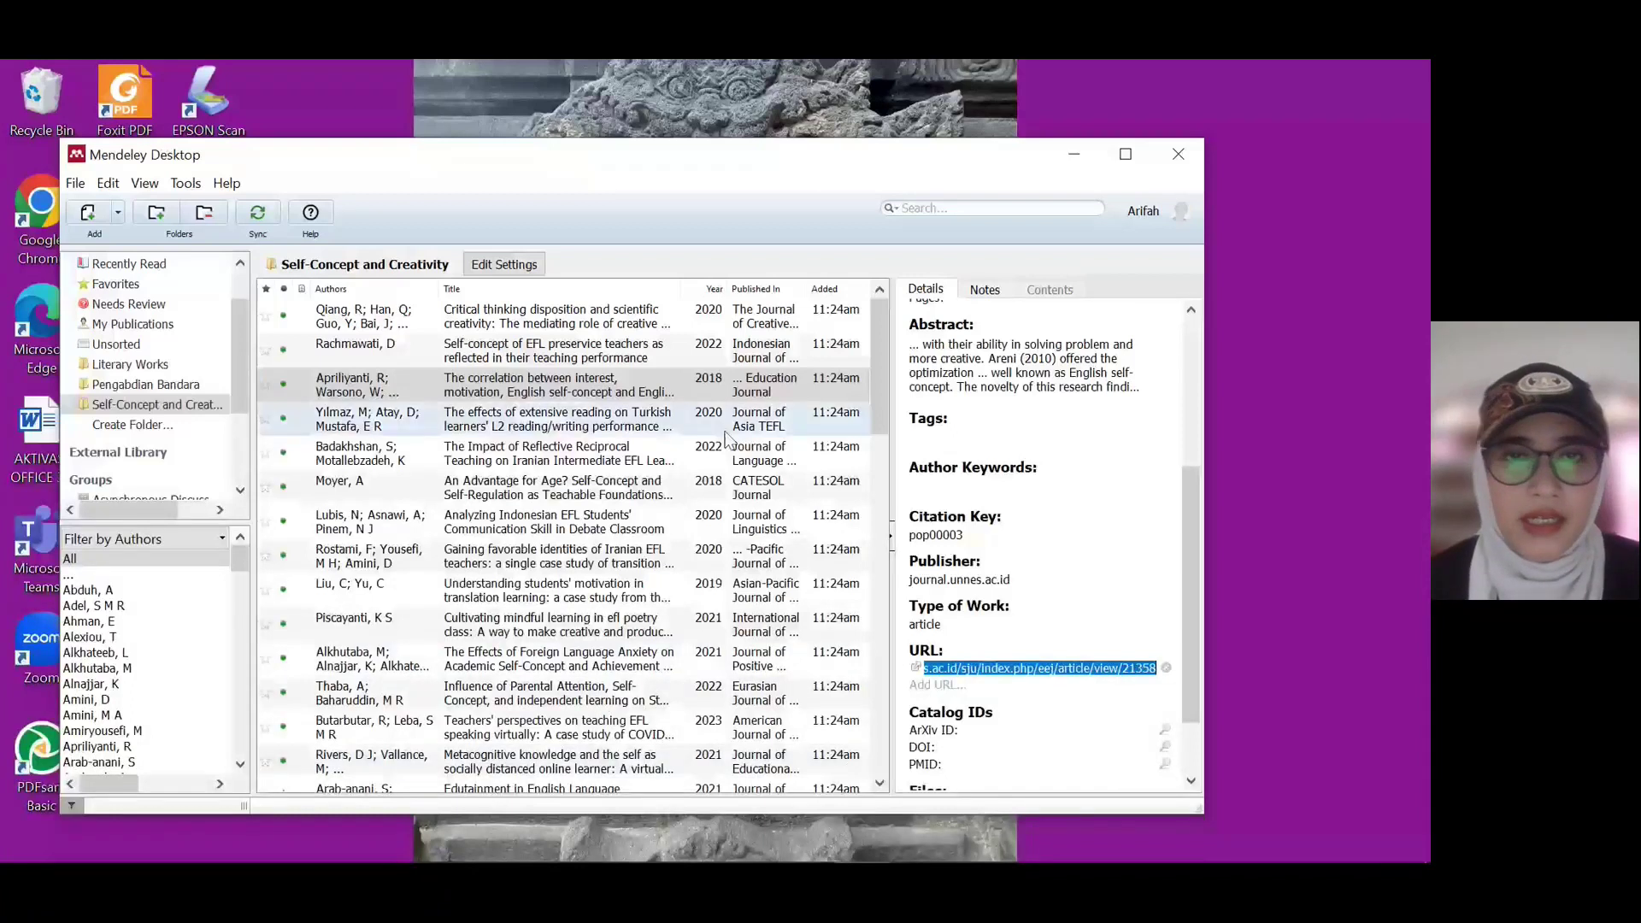
pyautogui.click(646, 400)
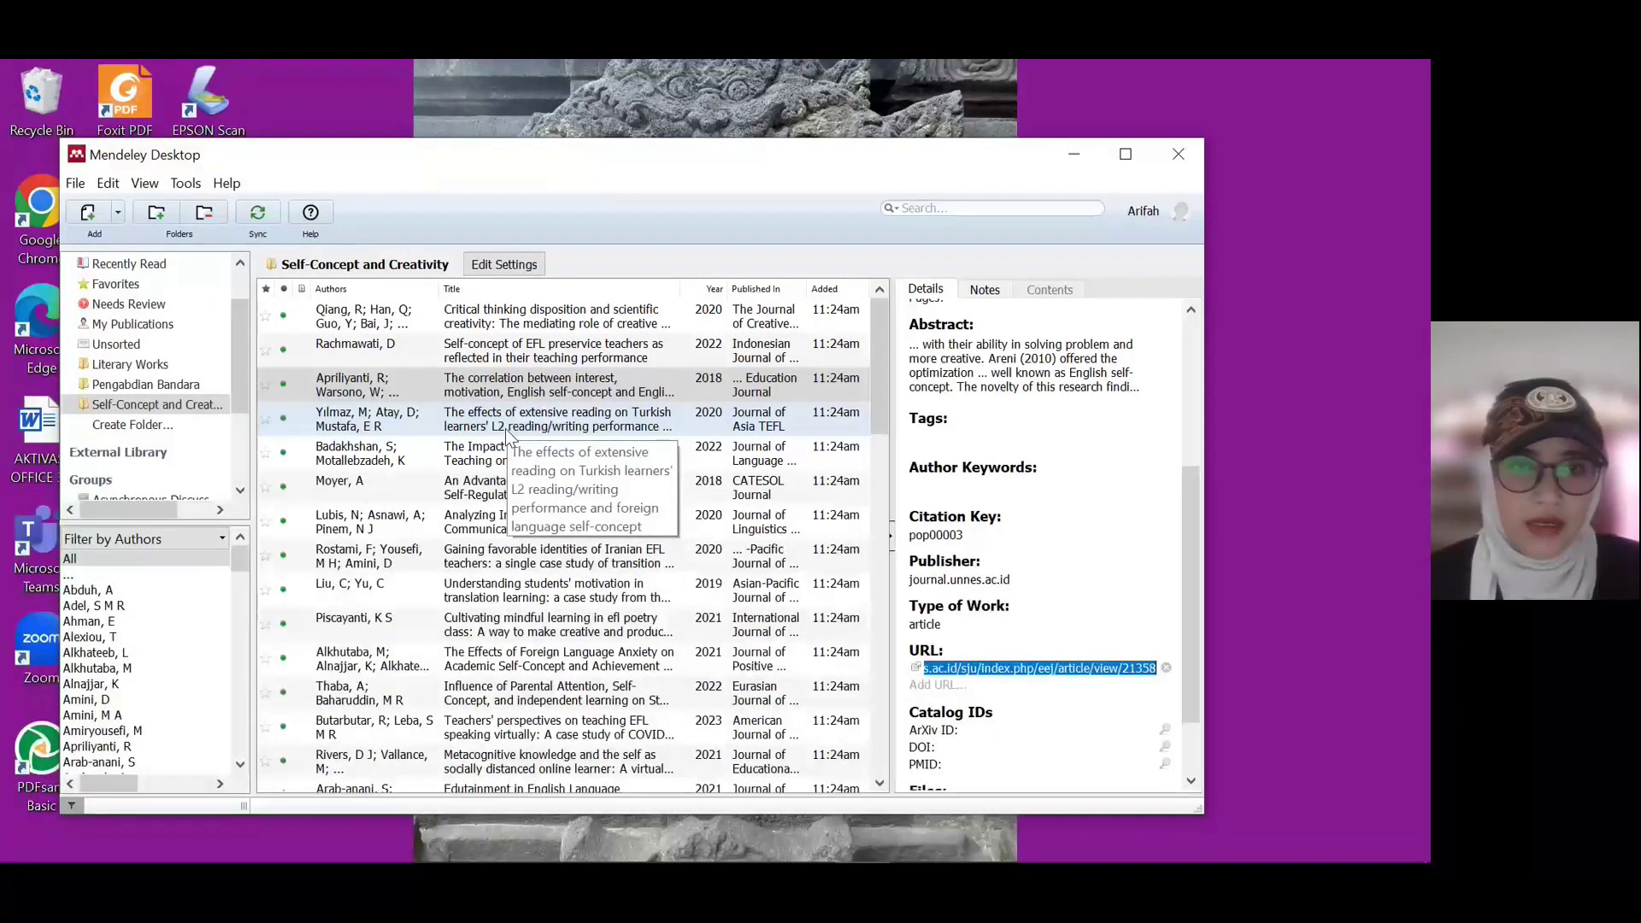
pyautogui.click(505, 428)
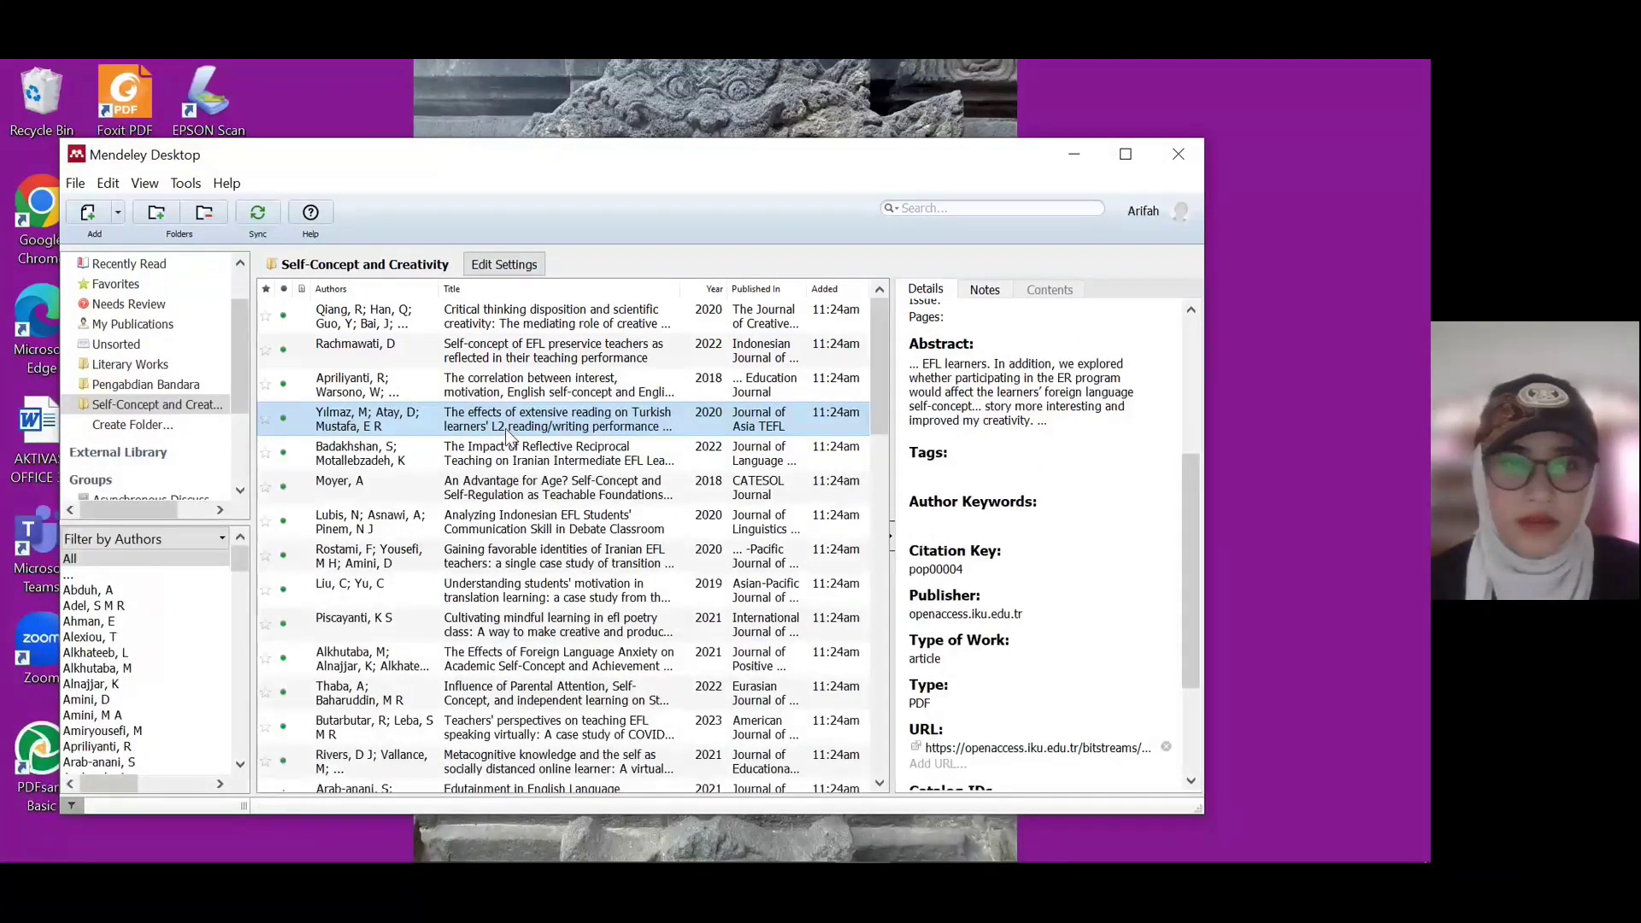
pyautogui.click(542, 463)
pyautogui.click(542, 393)
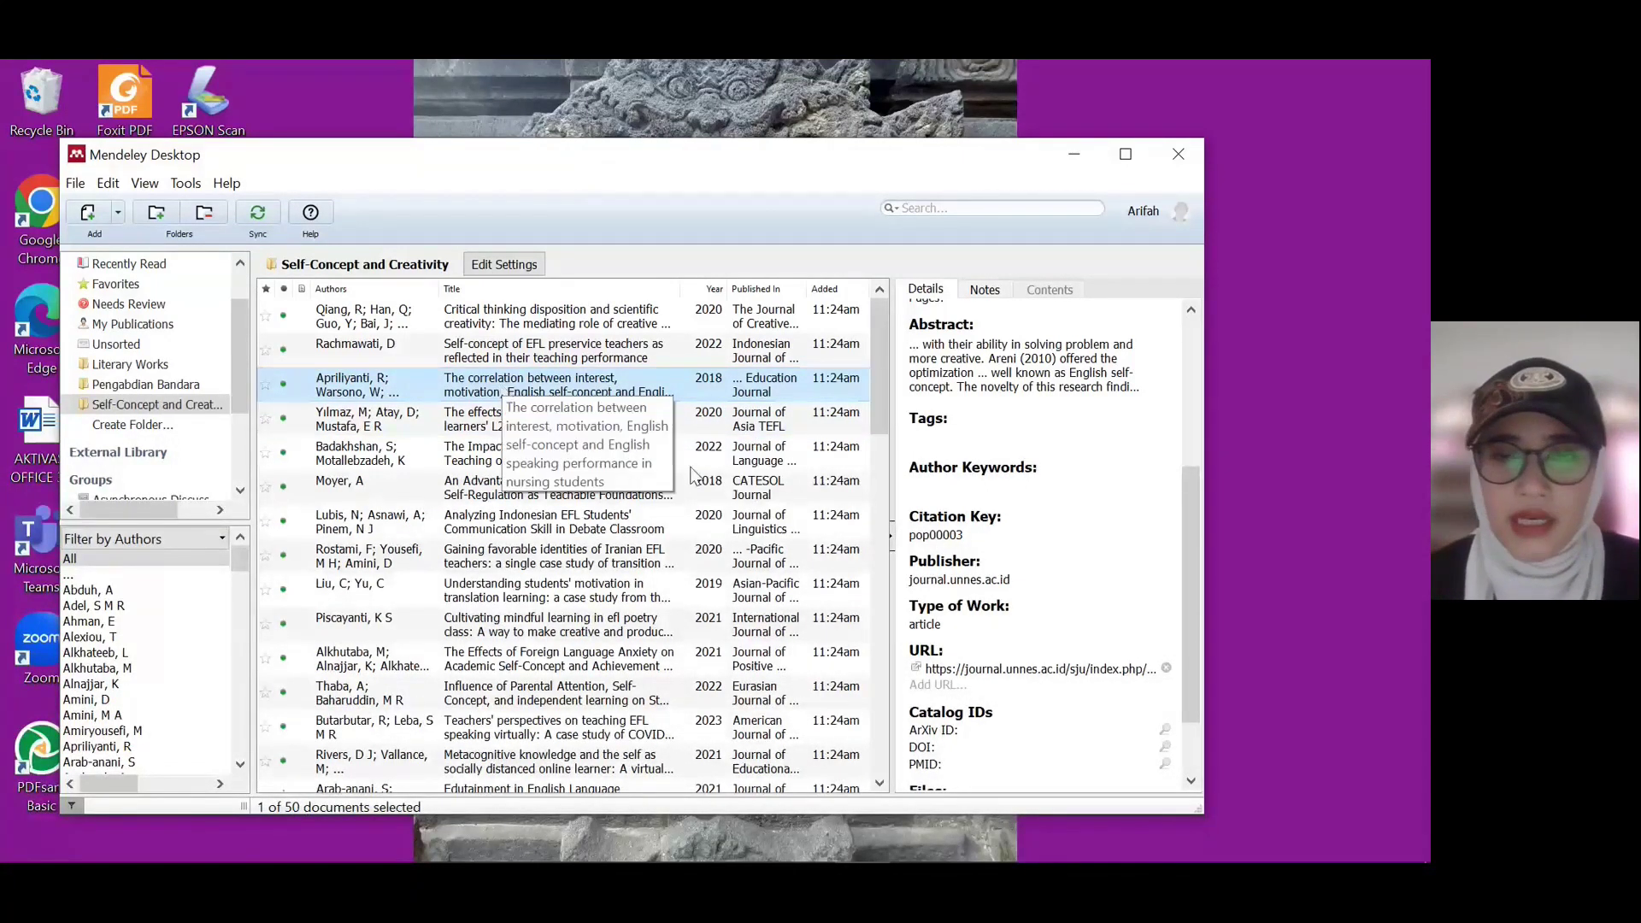
pyautogui.moveTo(928, 674); pyautogui.dragTo(1229, 674)
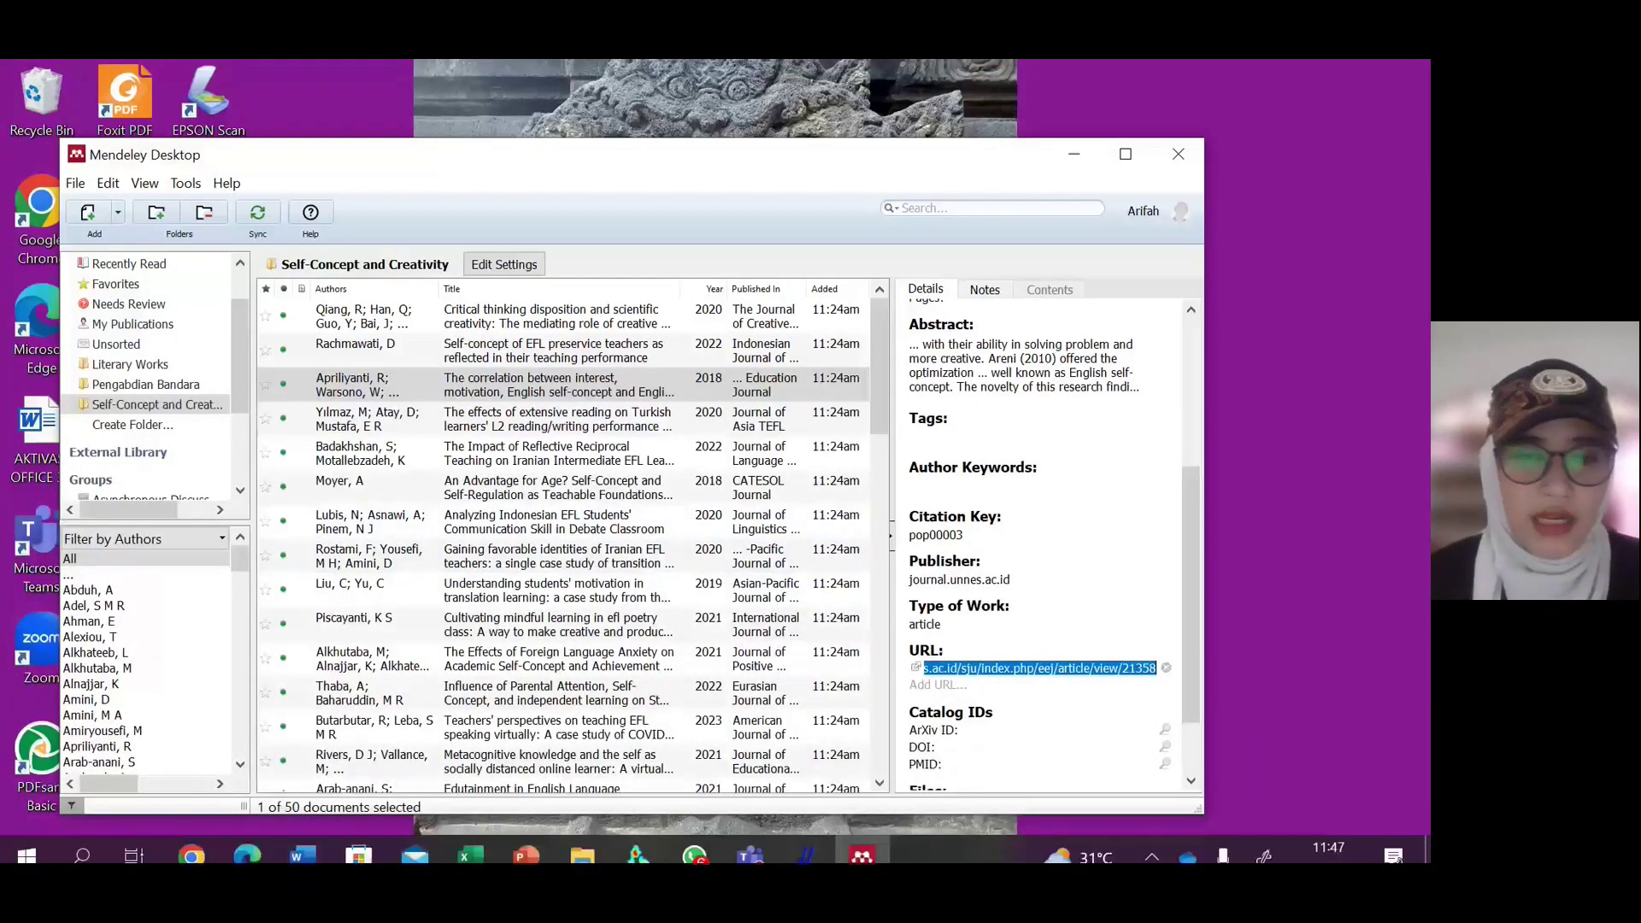
# Step: Switch to Chrome, load the article page at journal.unnes.ac.id/sju/index.php/eej/article/view/21358 and open its PDF
pyautogui.click(191, 855)
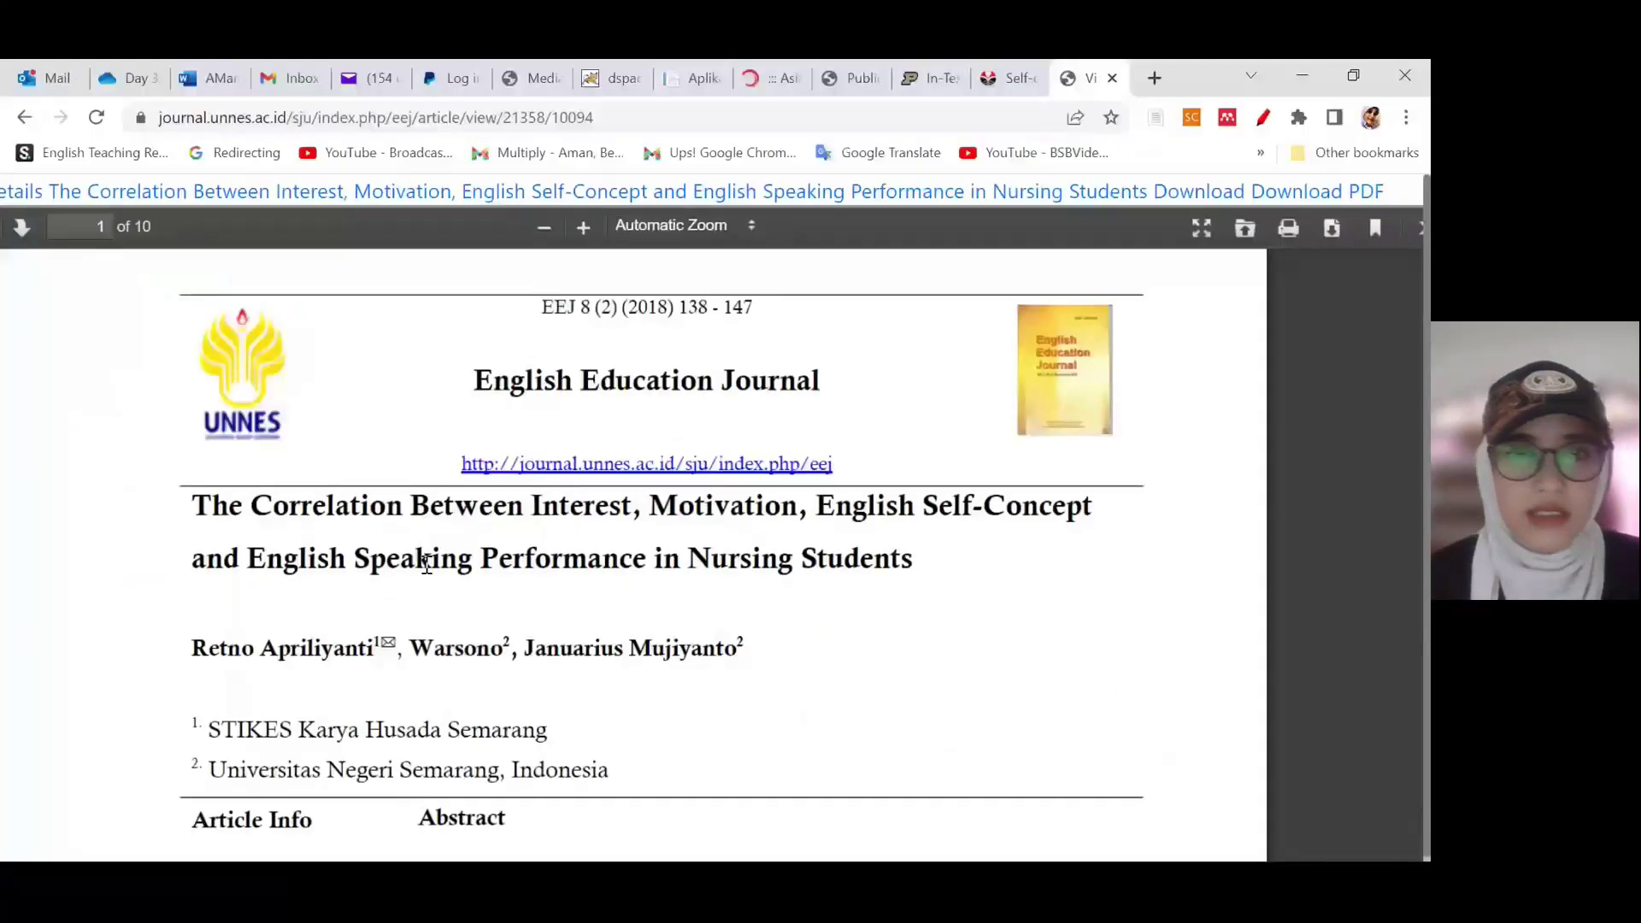
pyautogui.click(684, 120)
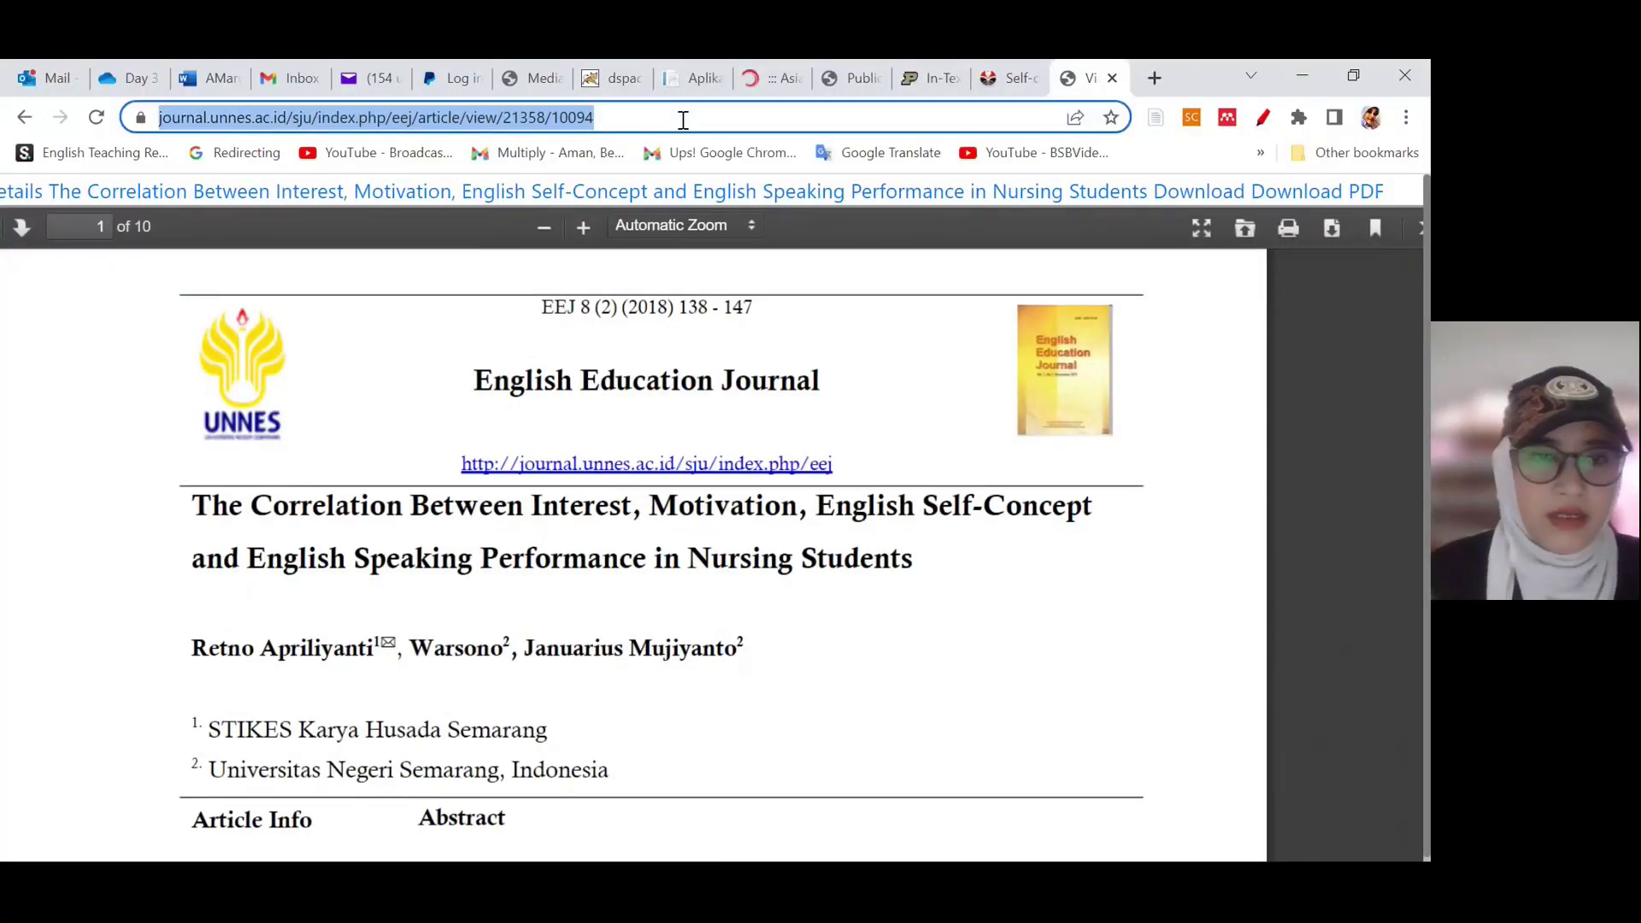
pyautogui.click(684, 120)
pyautogui.press('BackSpace')
pyautogui.press('BackSpace')
pyautogui.press('BackSpace')
pyautogui.press('BackSpace')
pyautogui.press('BackSpace')
pyautogui.press('BackSpace')
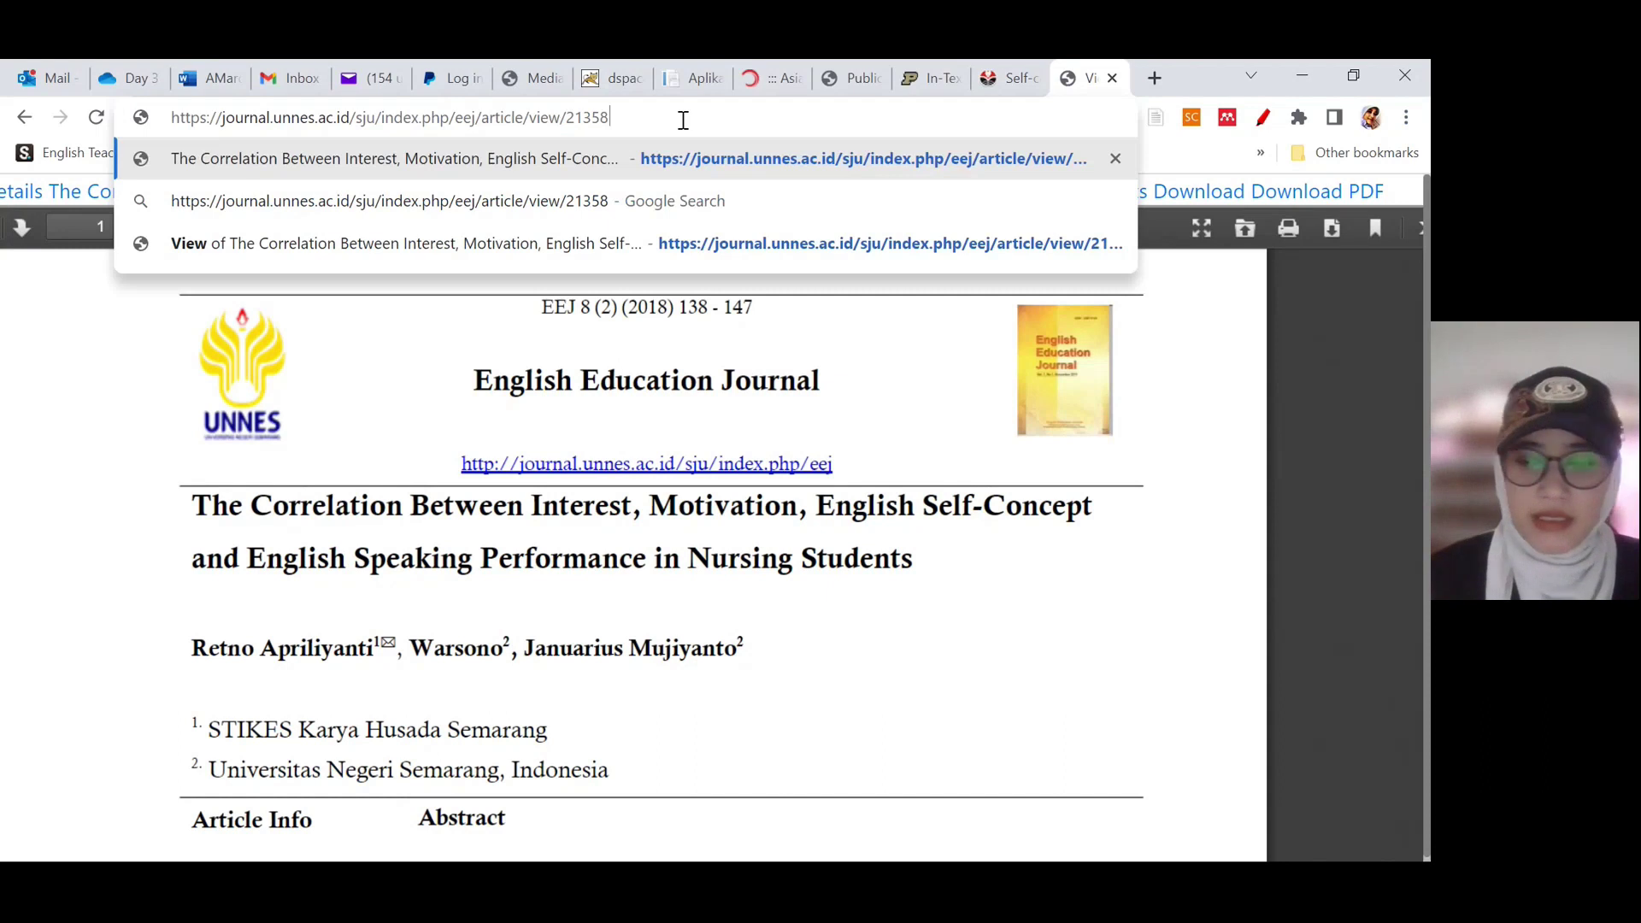
pyautogui.press('Return')
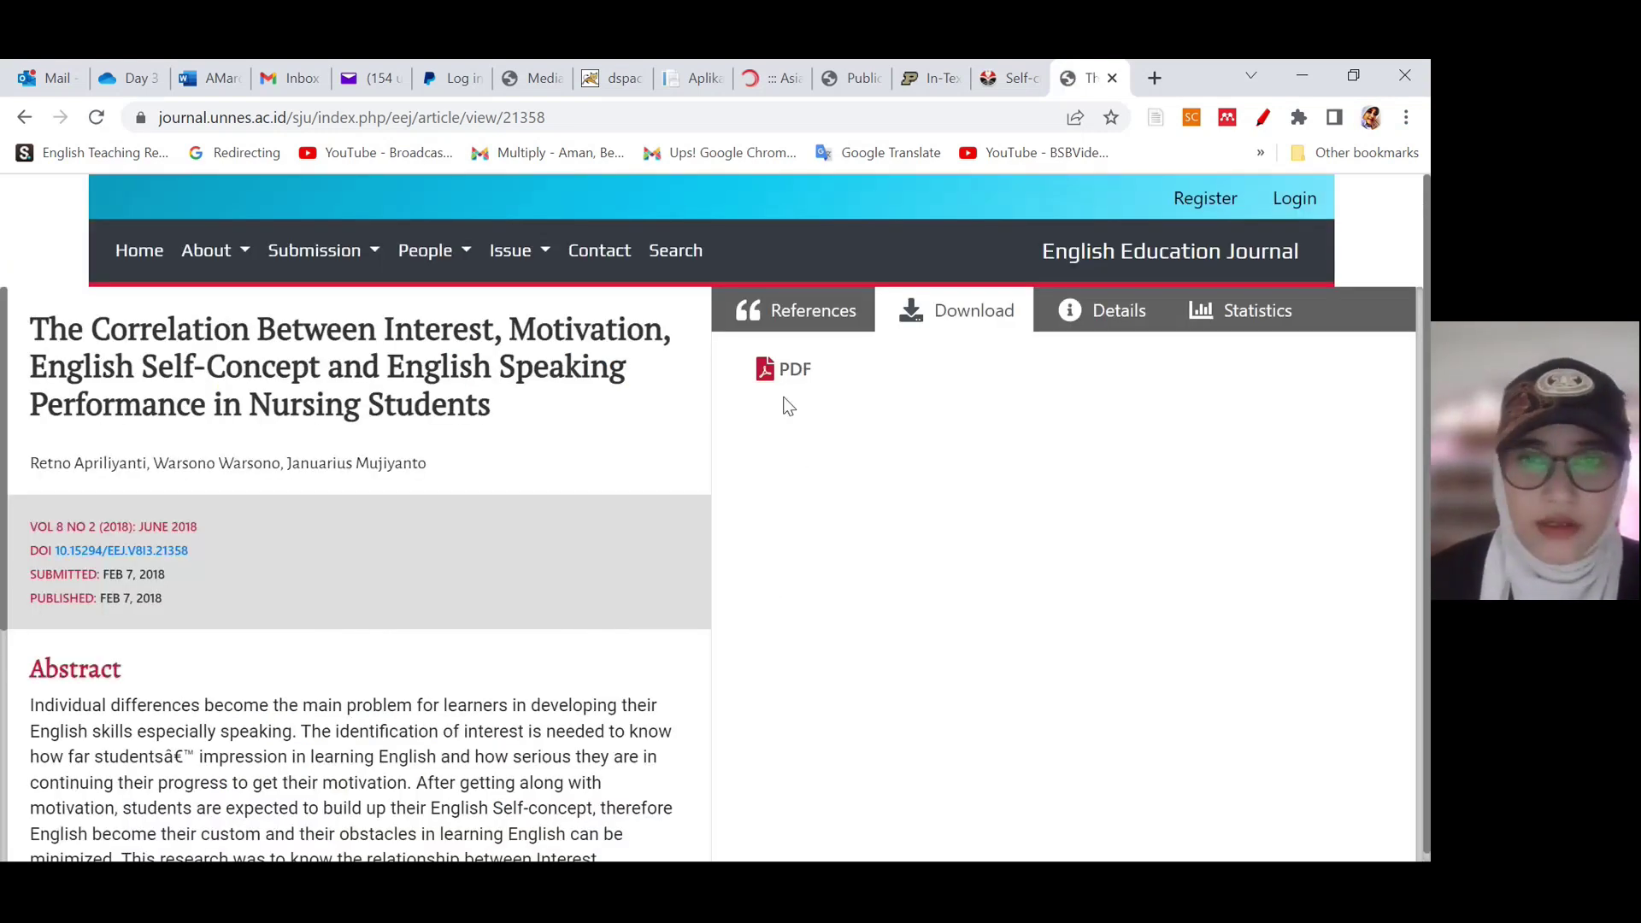
pyautogui.click(794, 369)
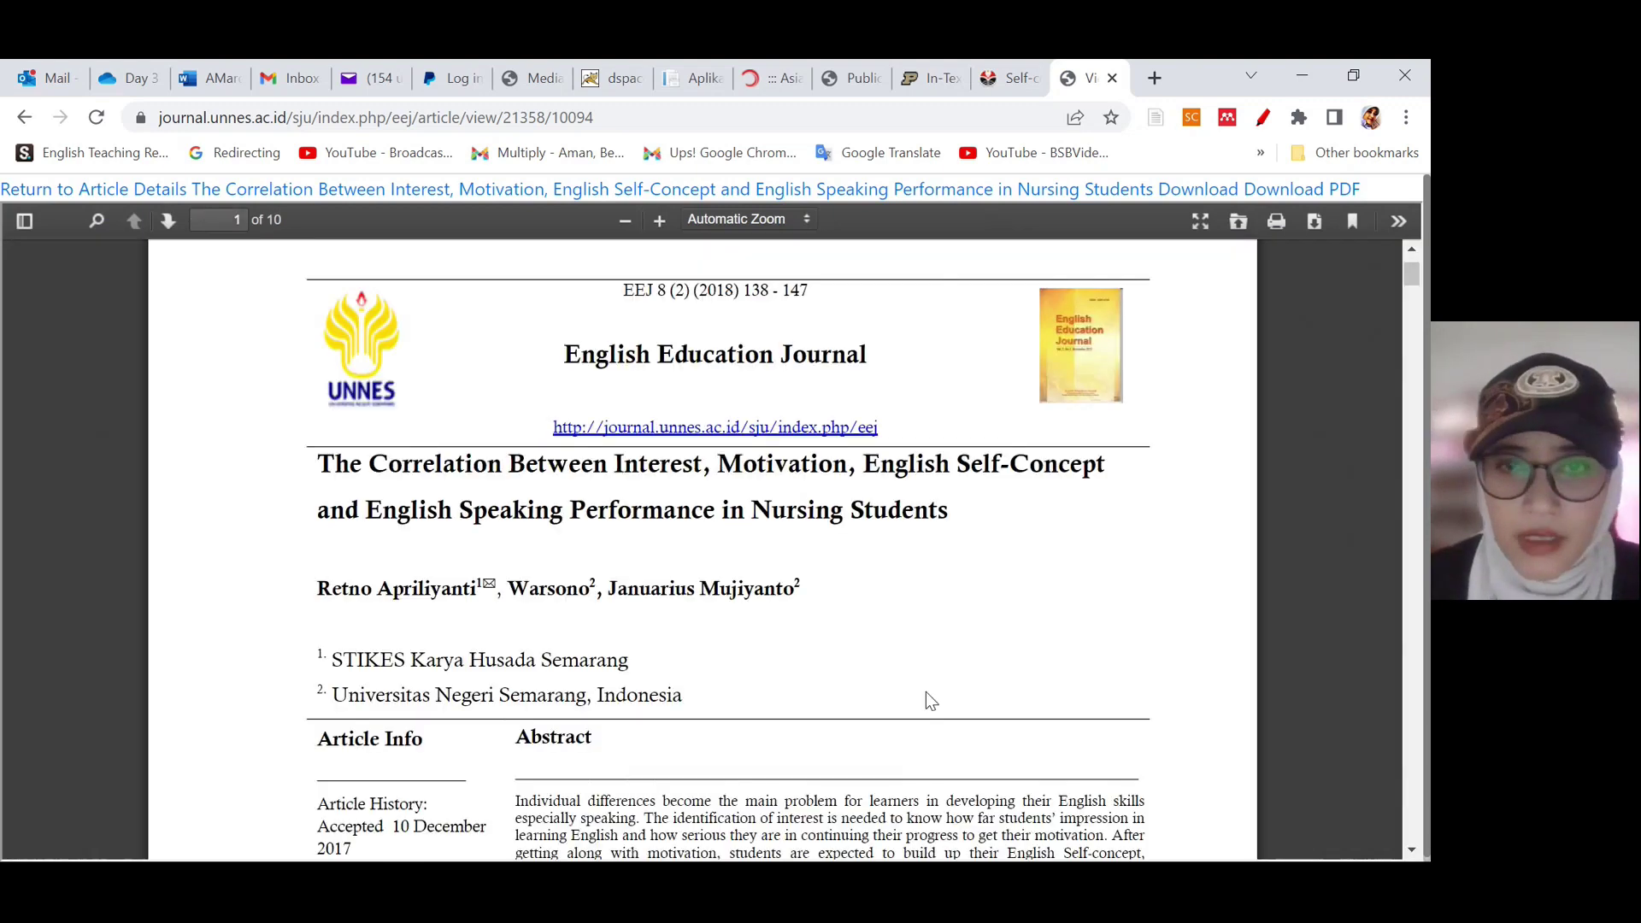
# Step: Look through the article PDF for a quotable passage on self-concept, including the results text beneath Figure 2
pyautogui.scroll(-15, 701, 547)
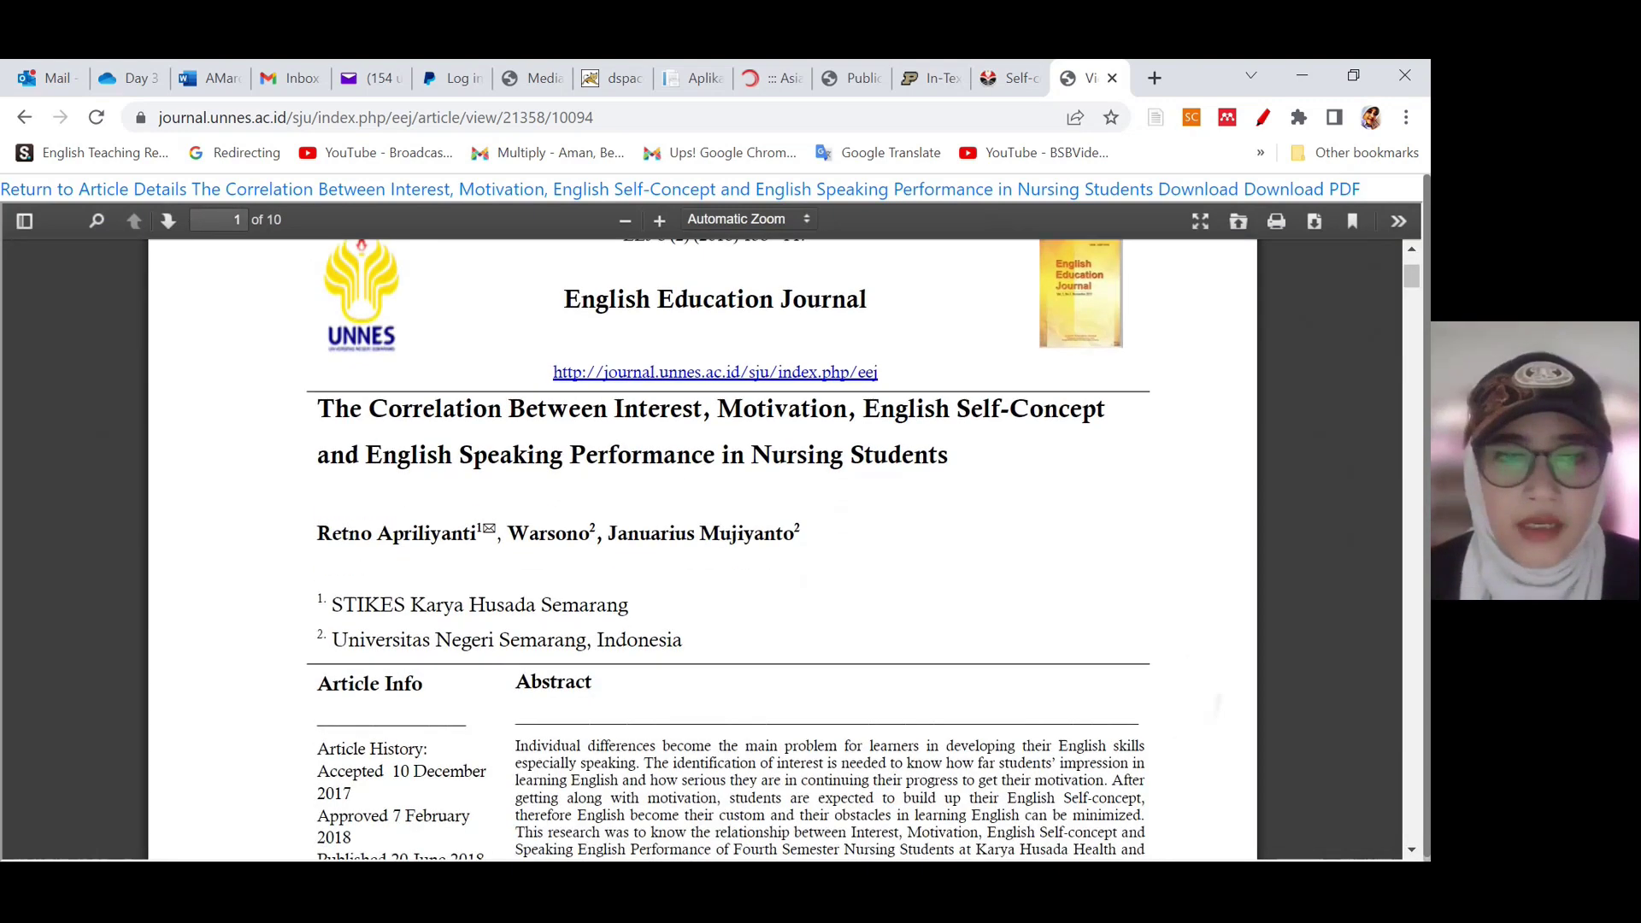
pyautogui.scroll(-20, 701, 547)
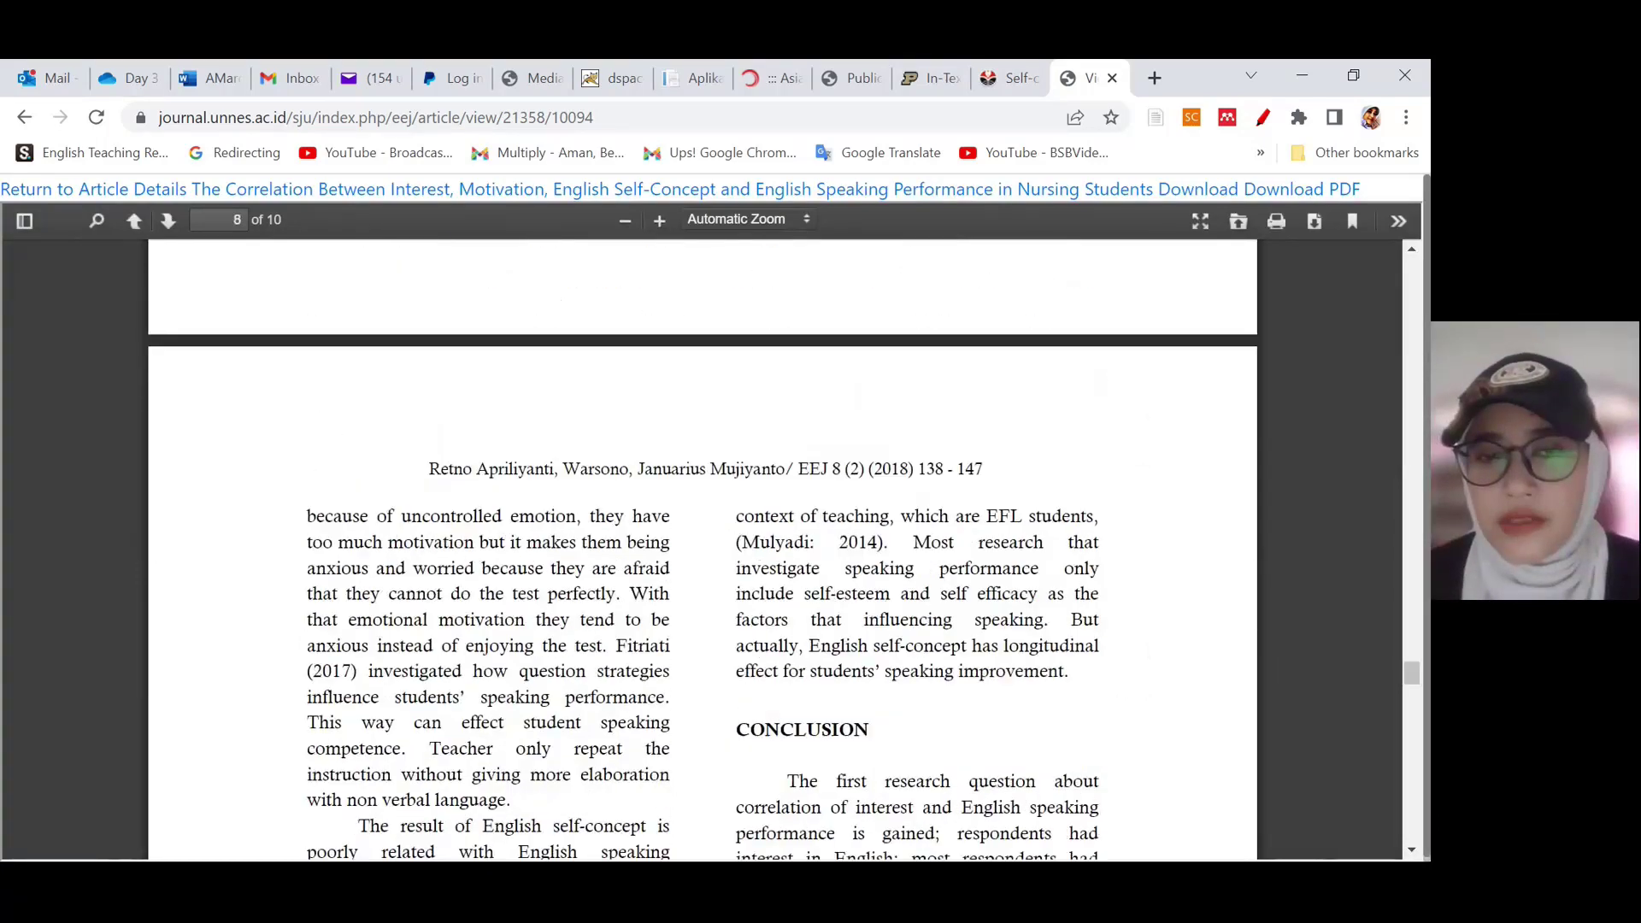
pyautogui.scroll(20, 701, 547)
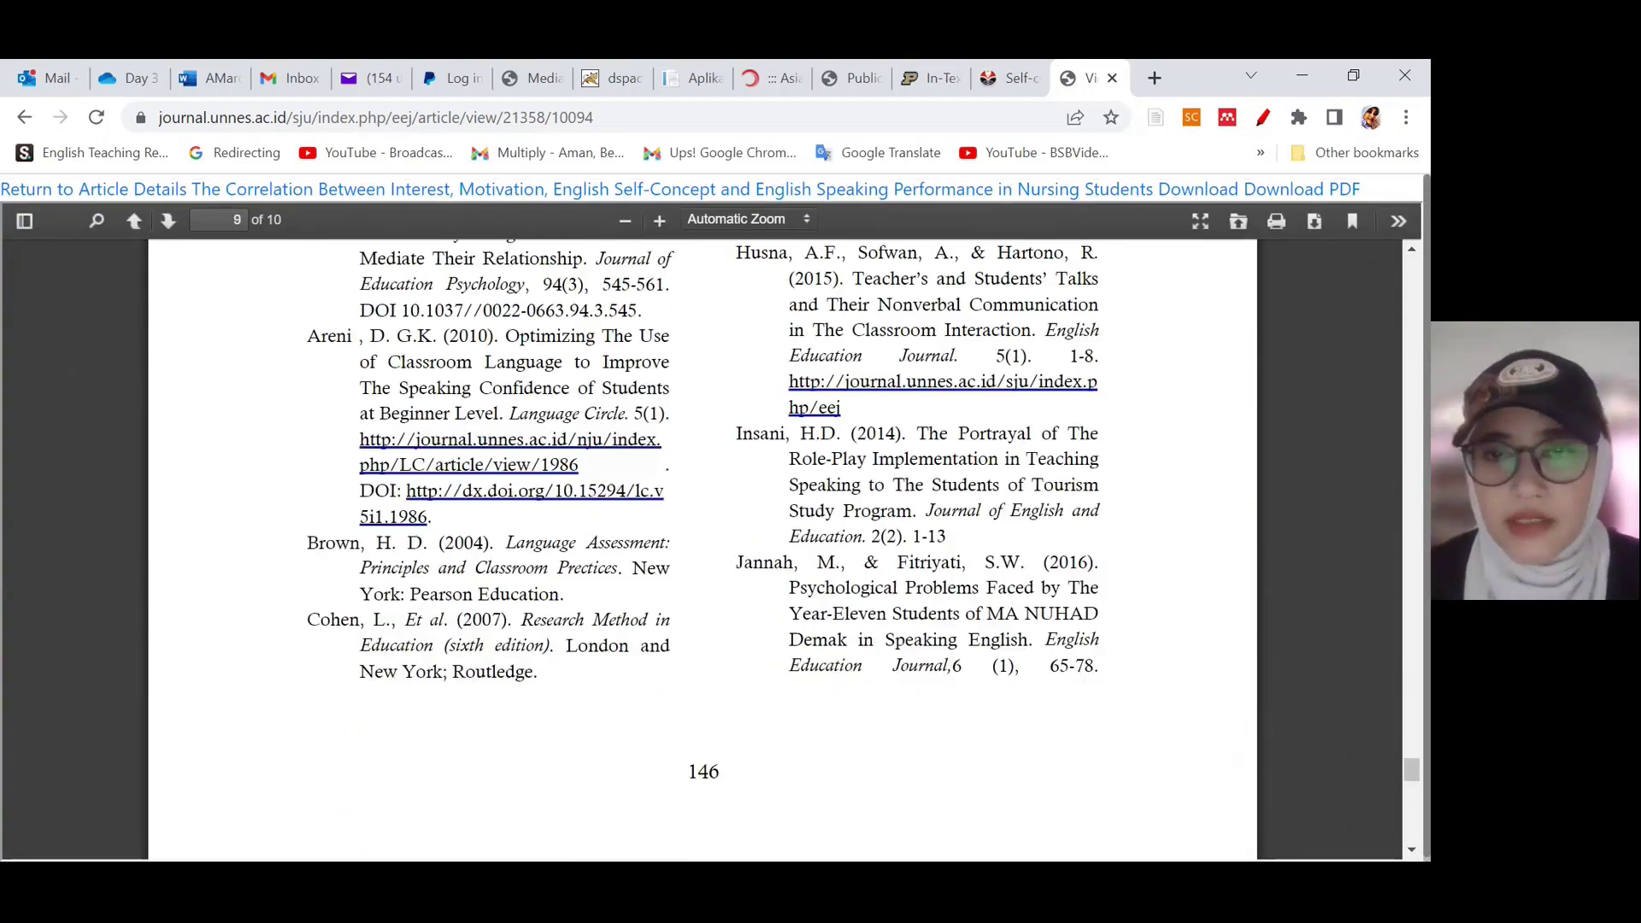
pyautogui.scroll(15, 701, 547)
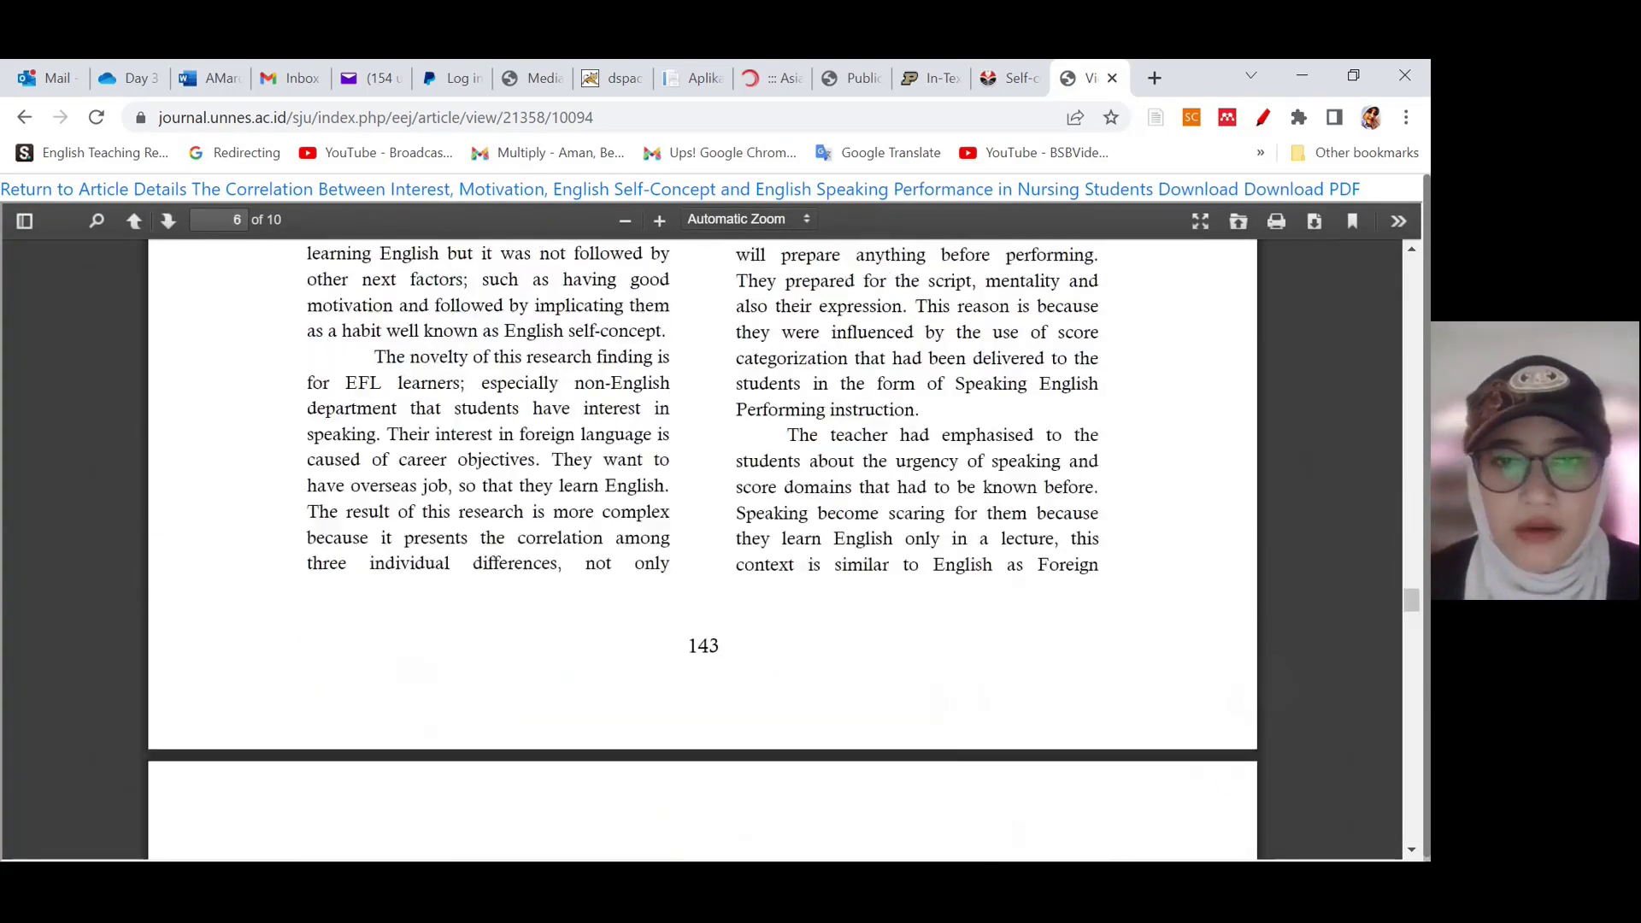
pyautogui.scroll(3, 701, 547)
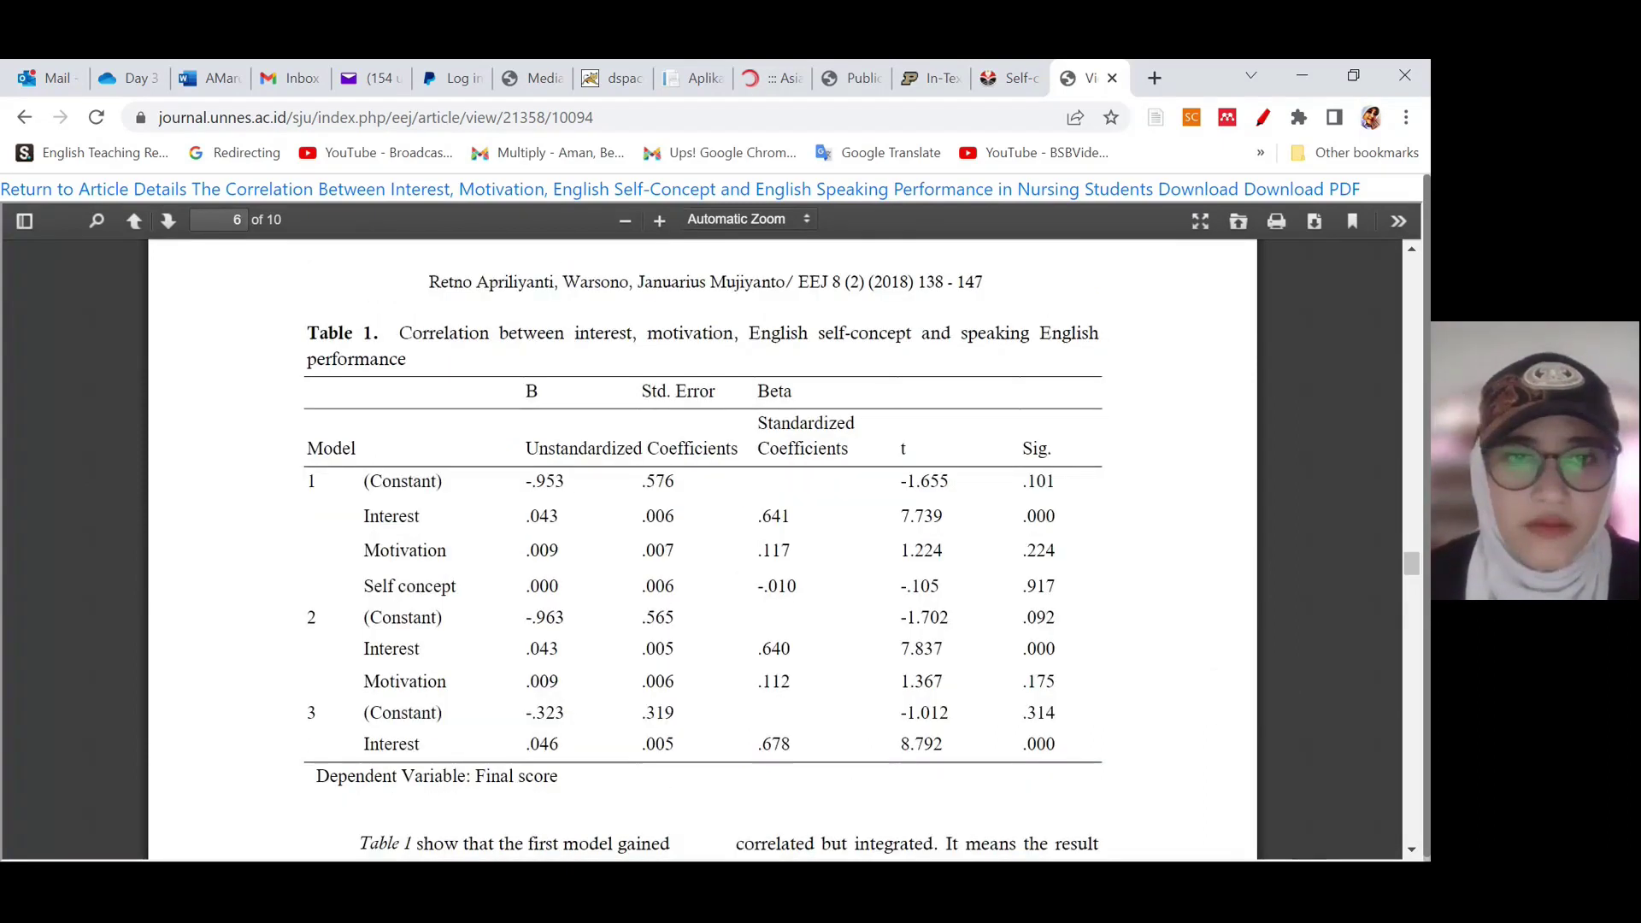
pyautogui.scroll(5, 701, 547)
pyautogui.scroll(5, 700, 547)
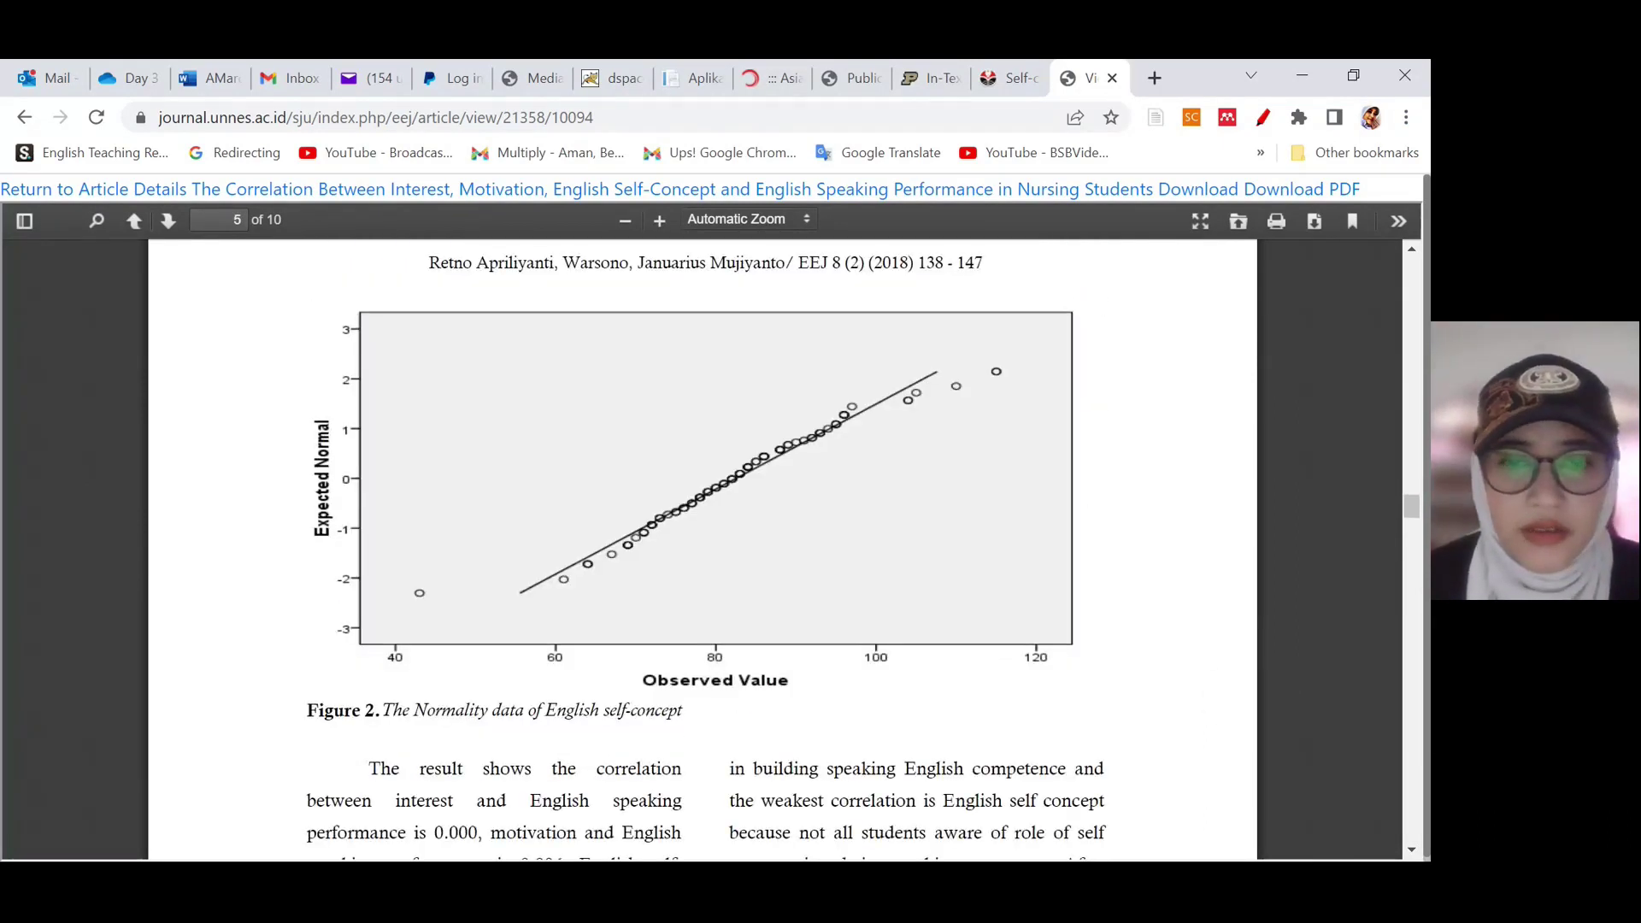
pyautogui.scroll(-2, 700, 547)
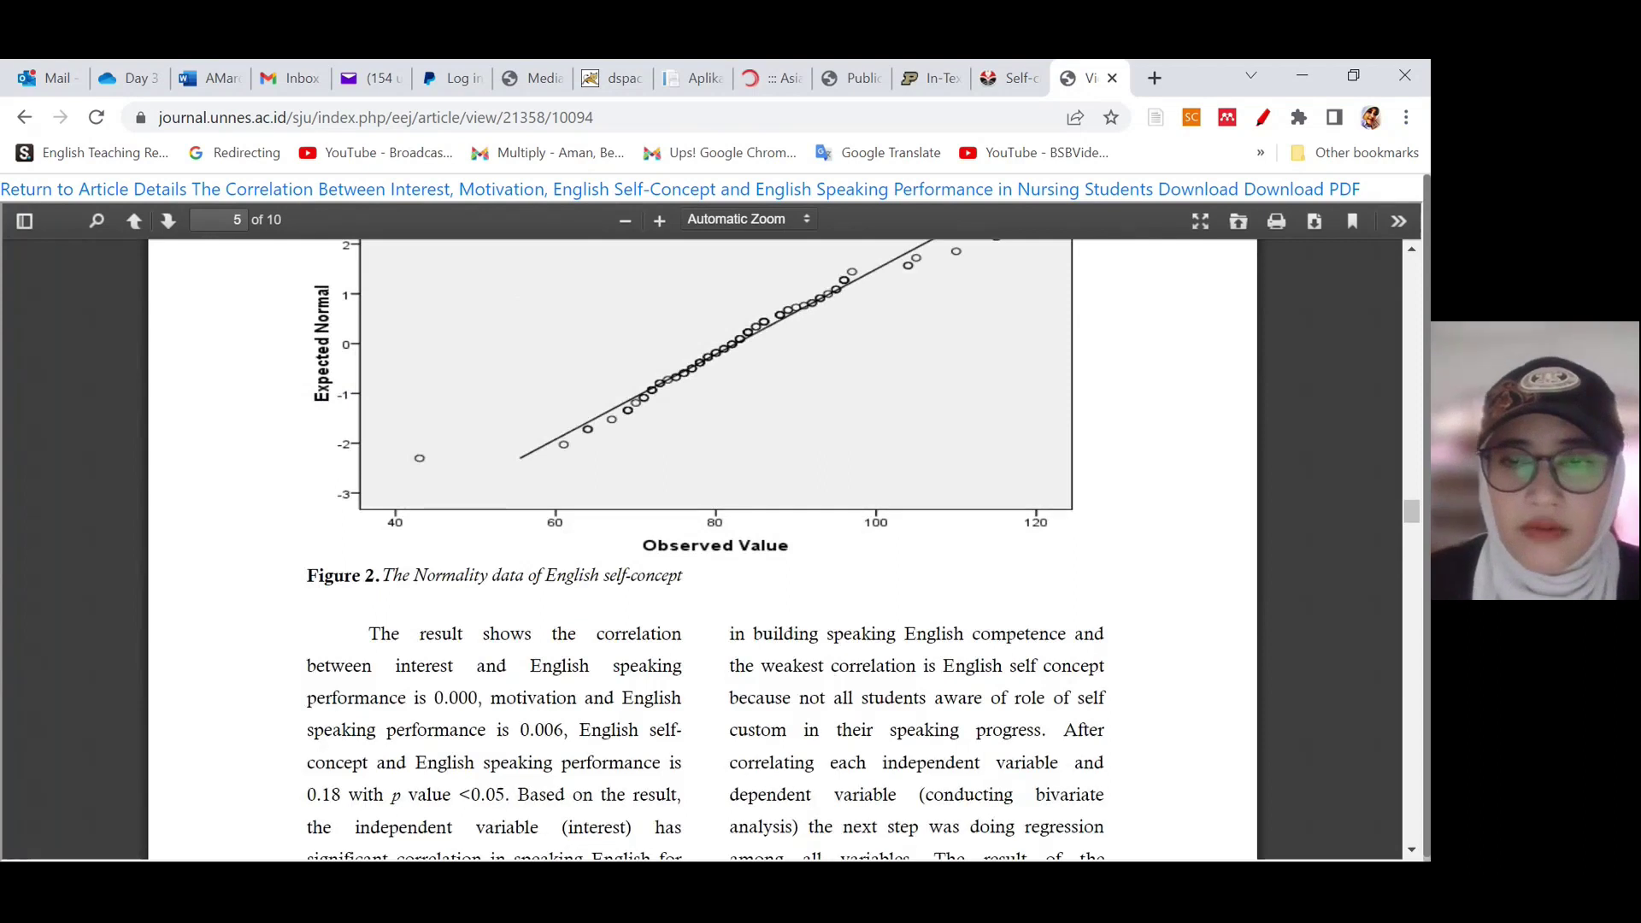
pyautogui.scroll(-2, 701, 547)
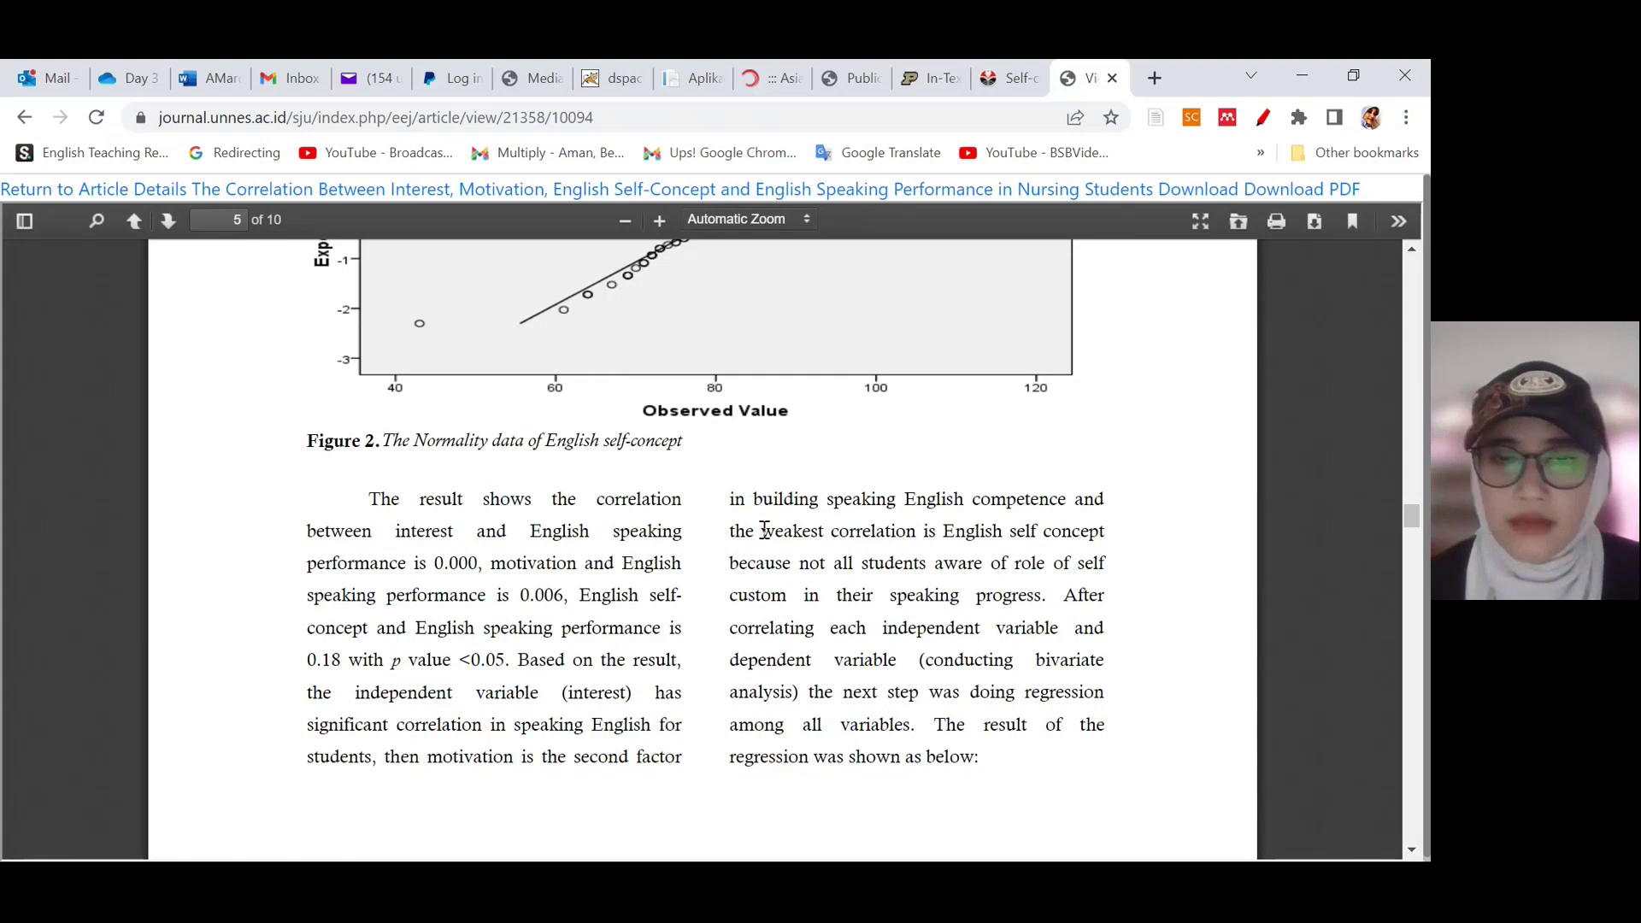
# Step: Copy the PDF passage from "weakest correlation is English self concept" to "speaking progress", switch to Word and paste it below the quotation paragraph
pyautogui.moveTo(763, 531); pyautogui.dragTo(1046, 595)
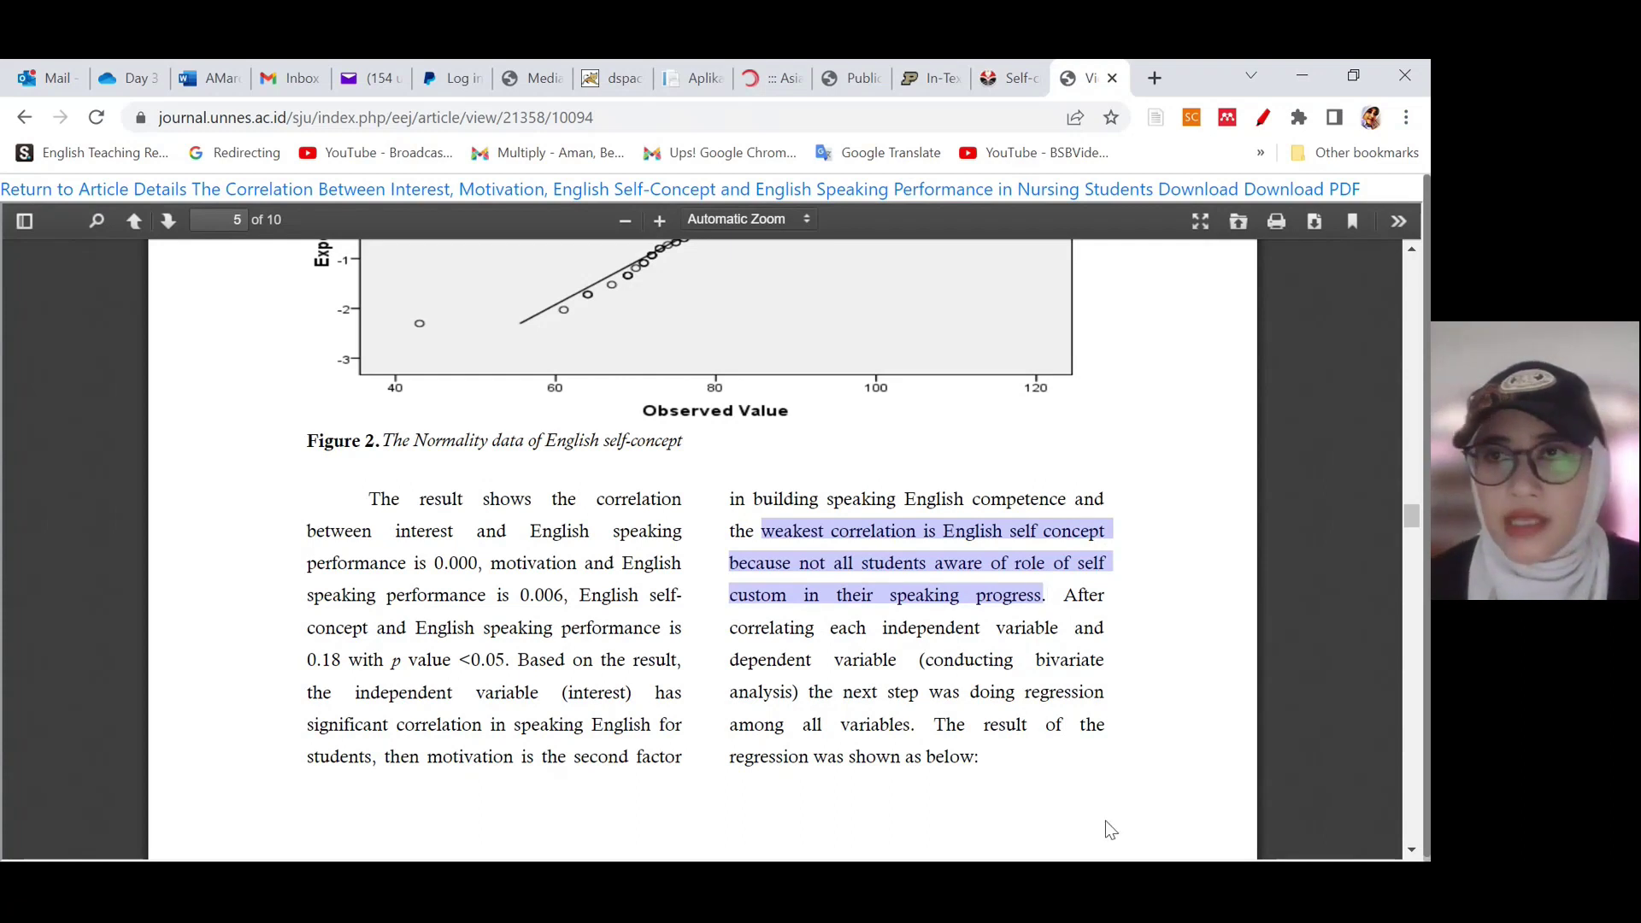
pyautogui.click(1304, 73)
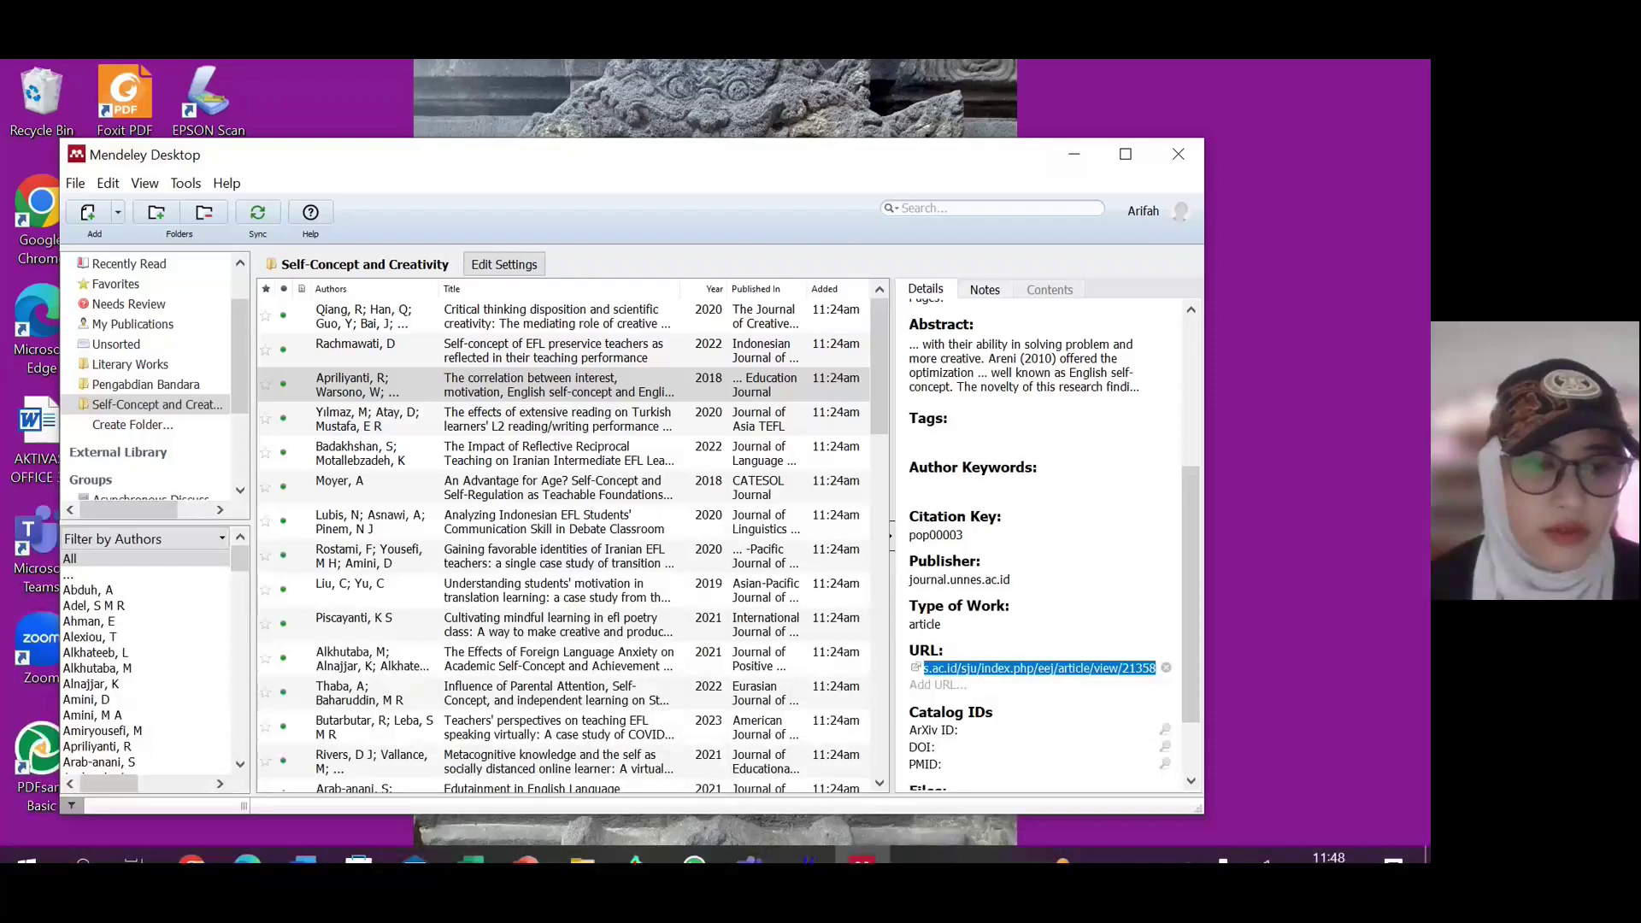
pyautogui.hotkey('alt', 'Tab')
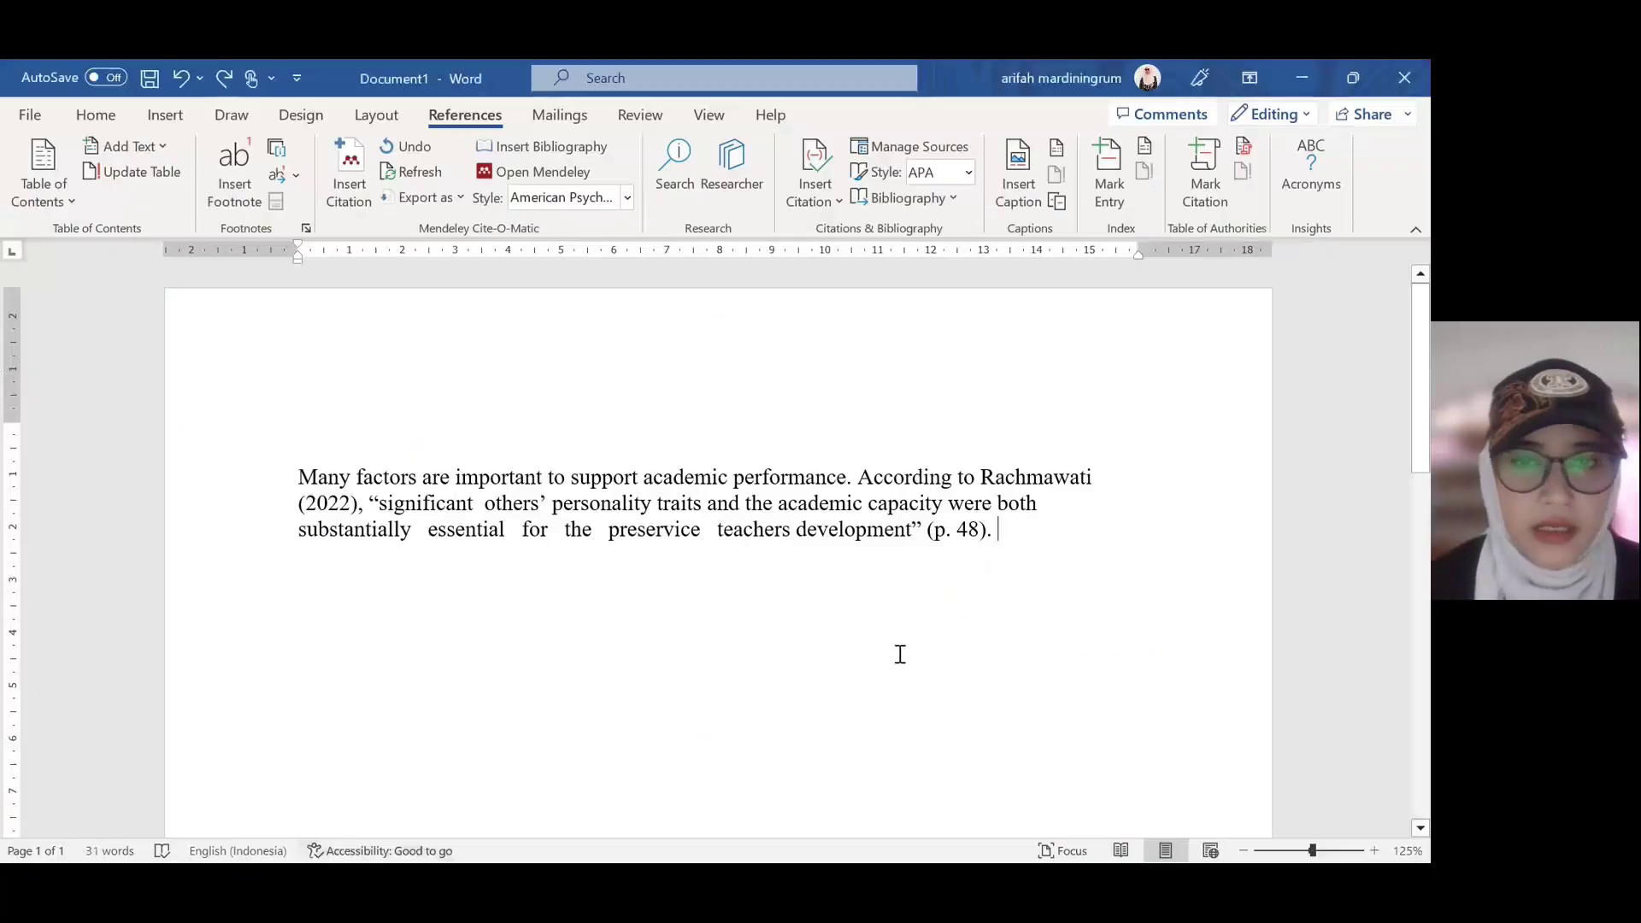
pyautogui.click(1078, 583)
pyautogui.press('Return')
pyautogui.press('Return')
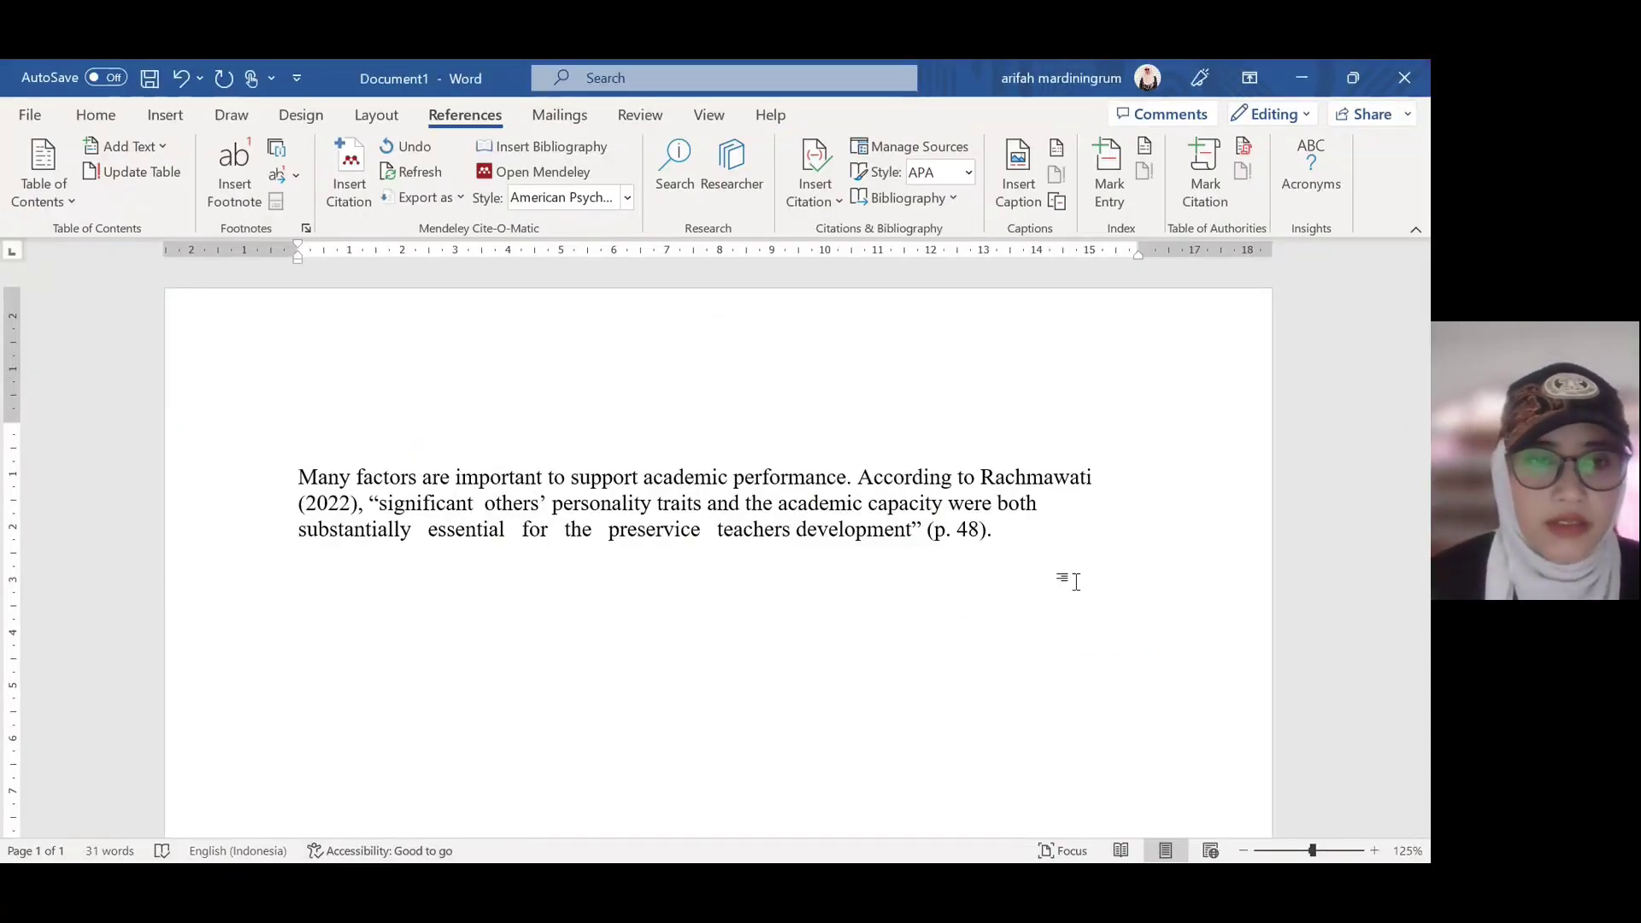
pyautogui.write('weakest correlation is English self conc ept because not all students aware of role of self custom in their speaking progress')
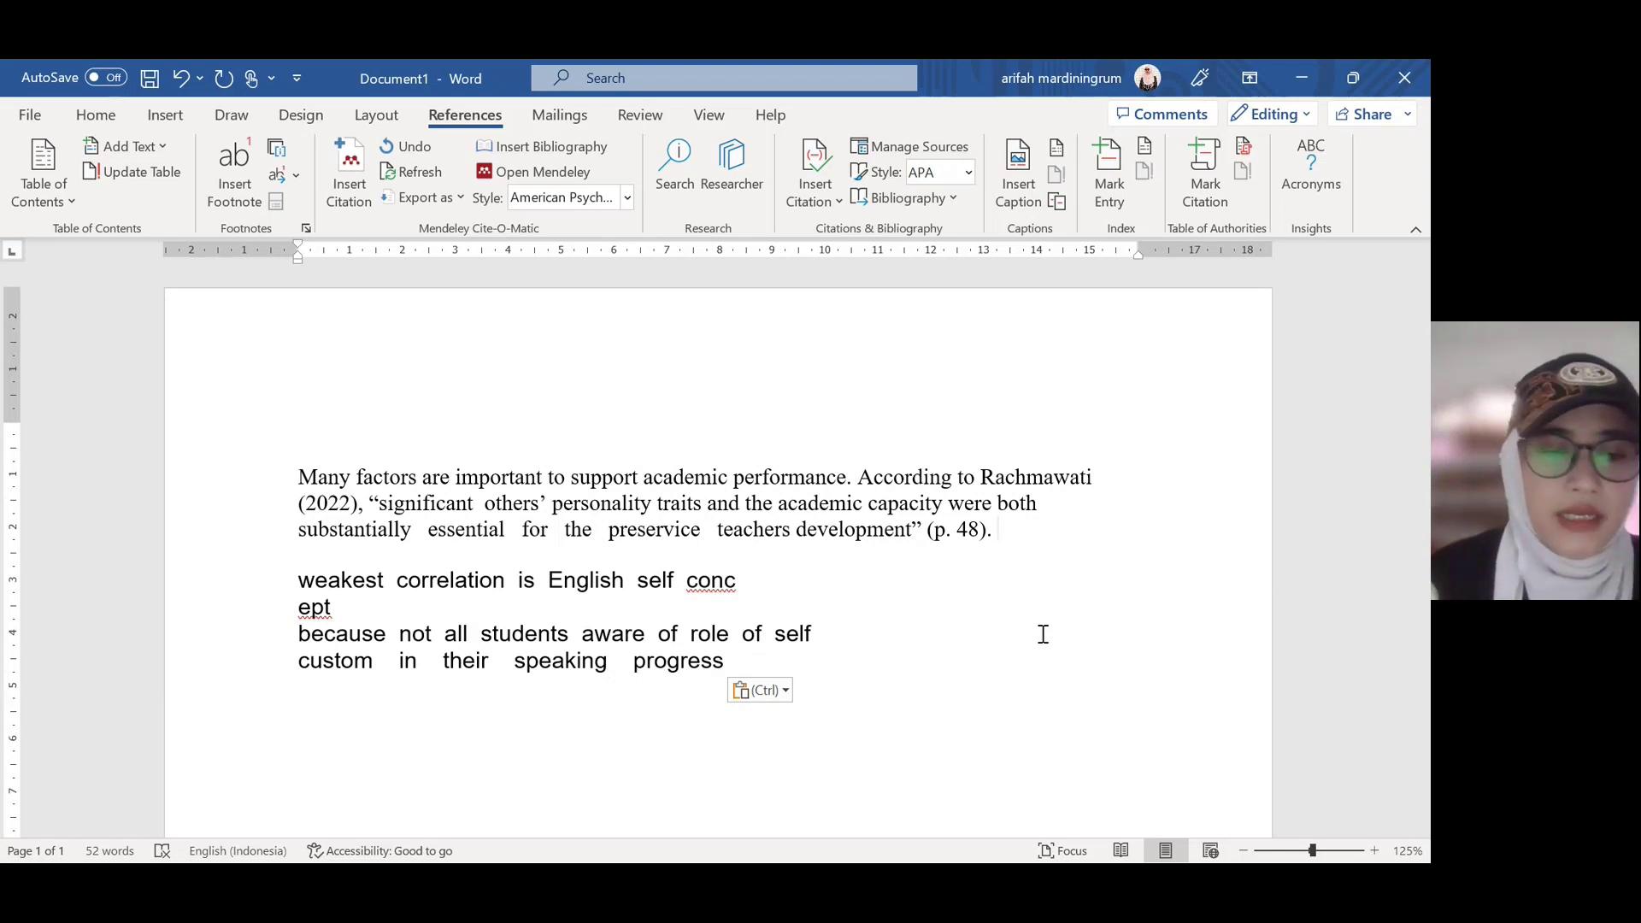
# Step: Continue the quotation paragraph after "(p. 48)." with the sentence "Self-concept has also been found to correlate to students' academic performance."
pyautogui.write('Self-con')
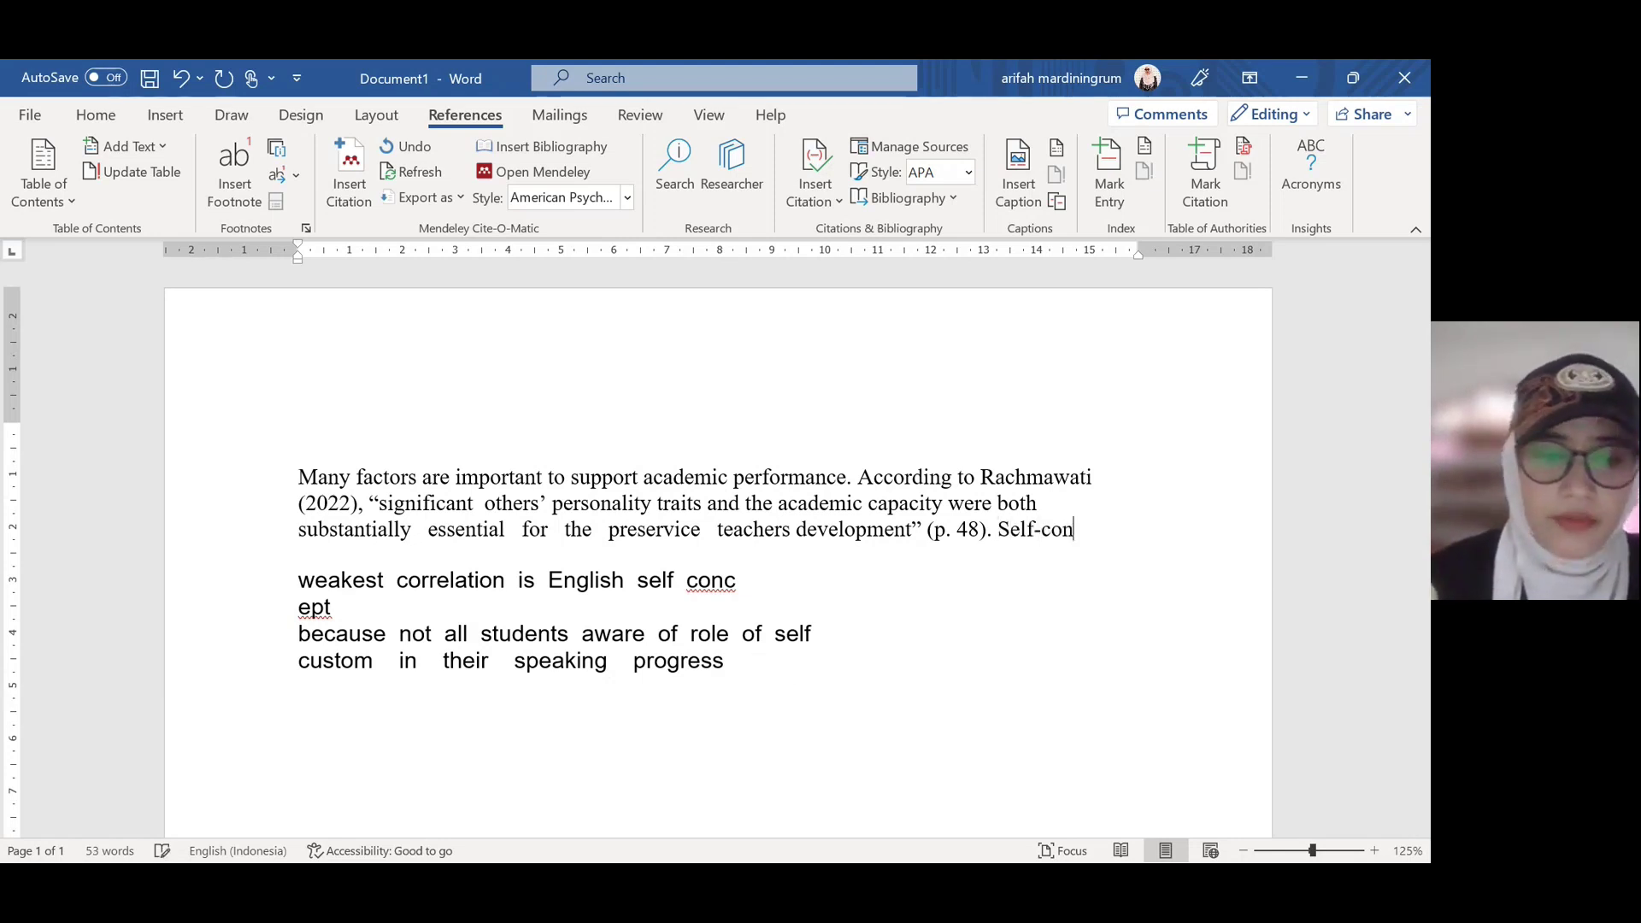
pyautogui.write('ce')
pyautogui.press('BackSpace')
pyautogui.press('BackSpace')
pyautogui.write('cept c')
pyautogui.press('BackSpace')
pyautogui.write('has a')
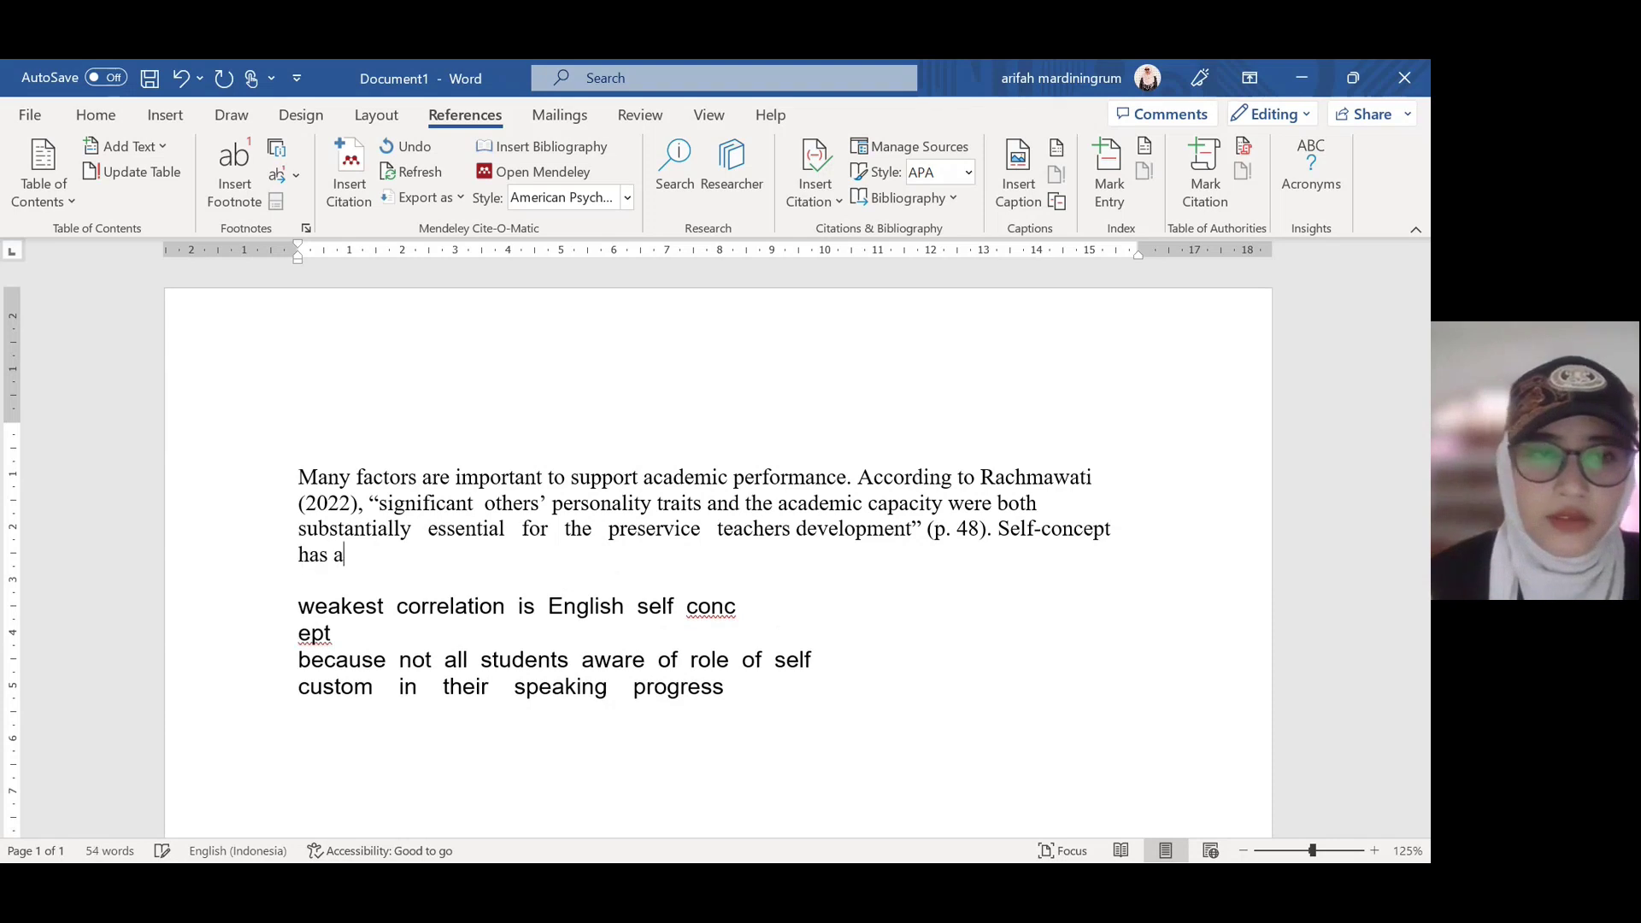
pyautogui.write('lso been foun')
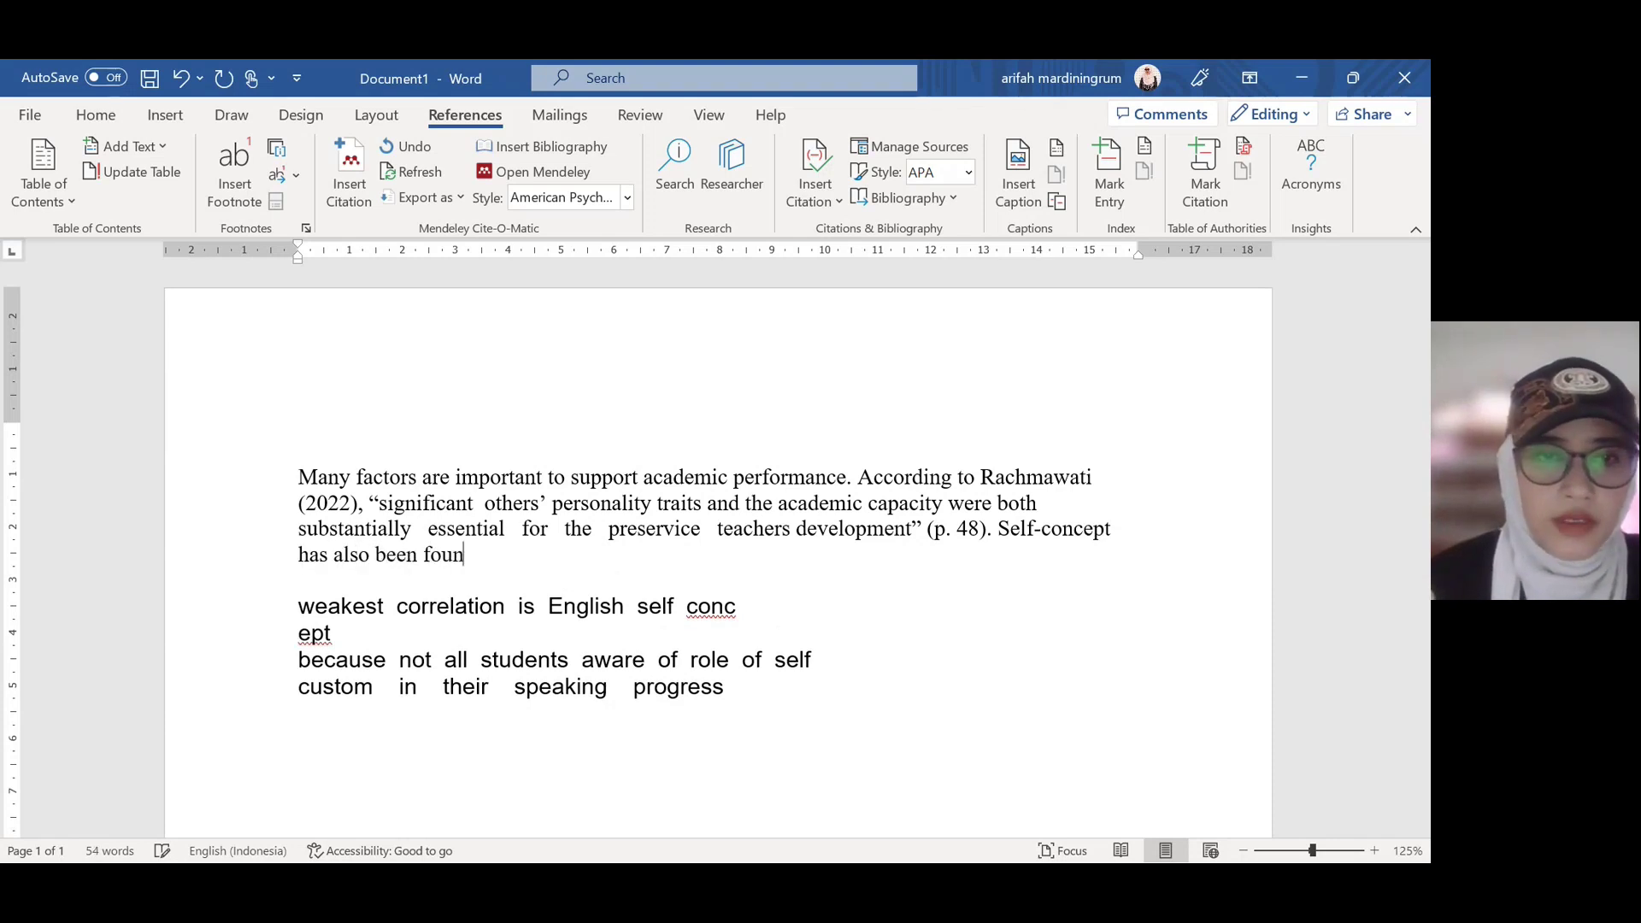
pyautogui.write('d to co')
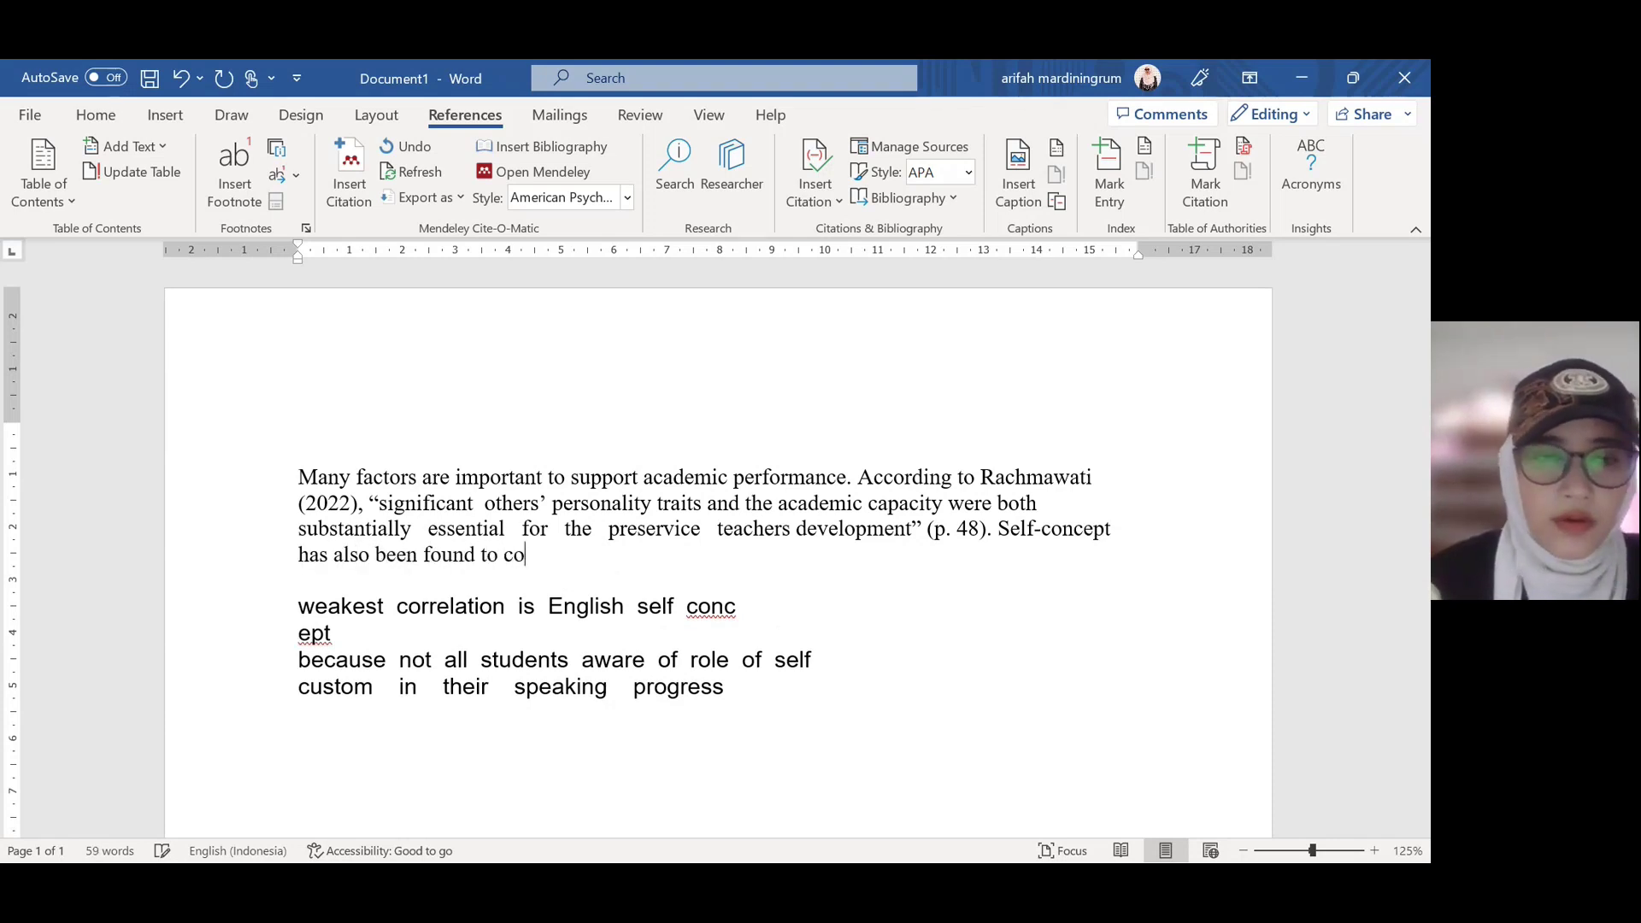
pyautogui.write('rrelate ')
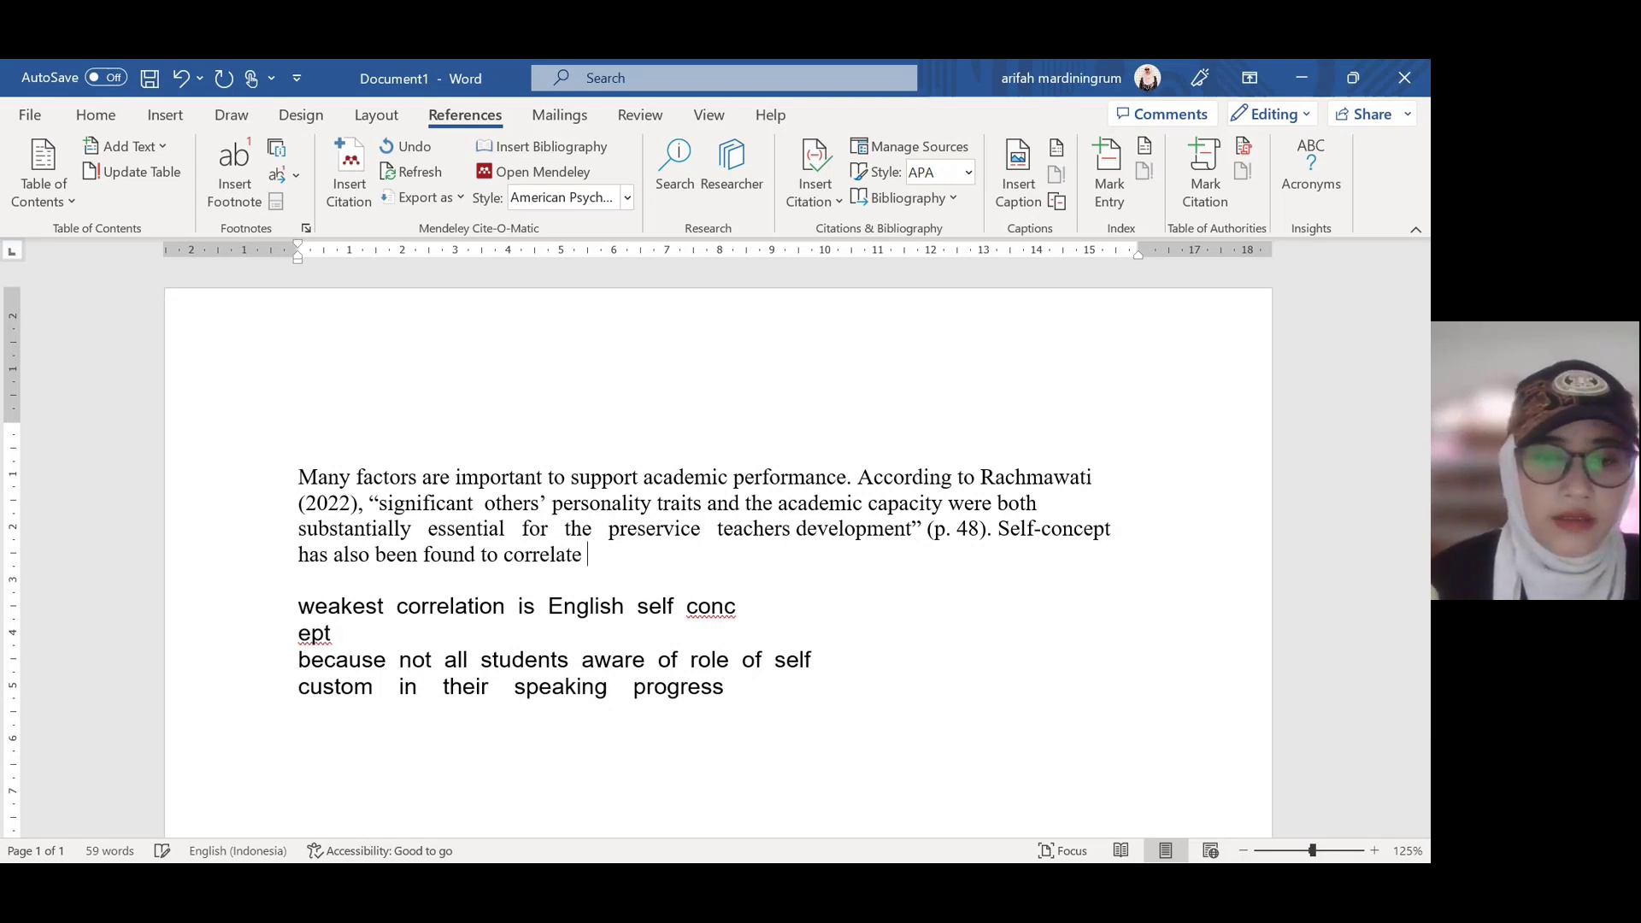
pyautogui.write('to stude')
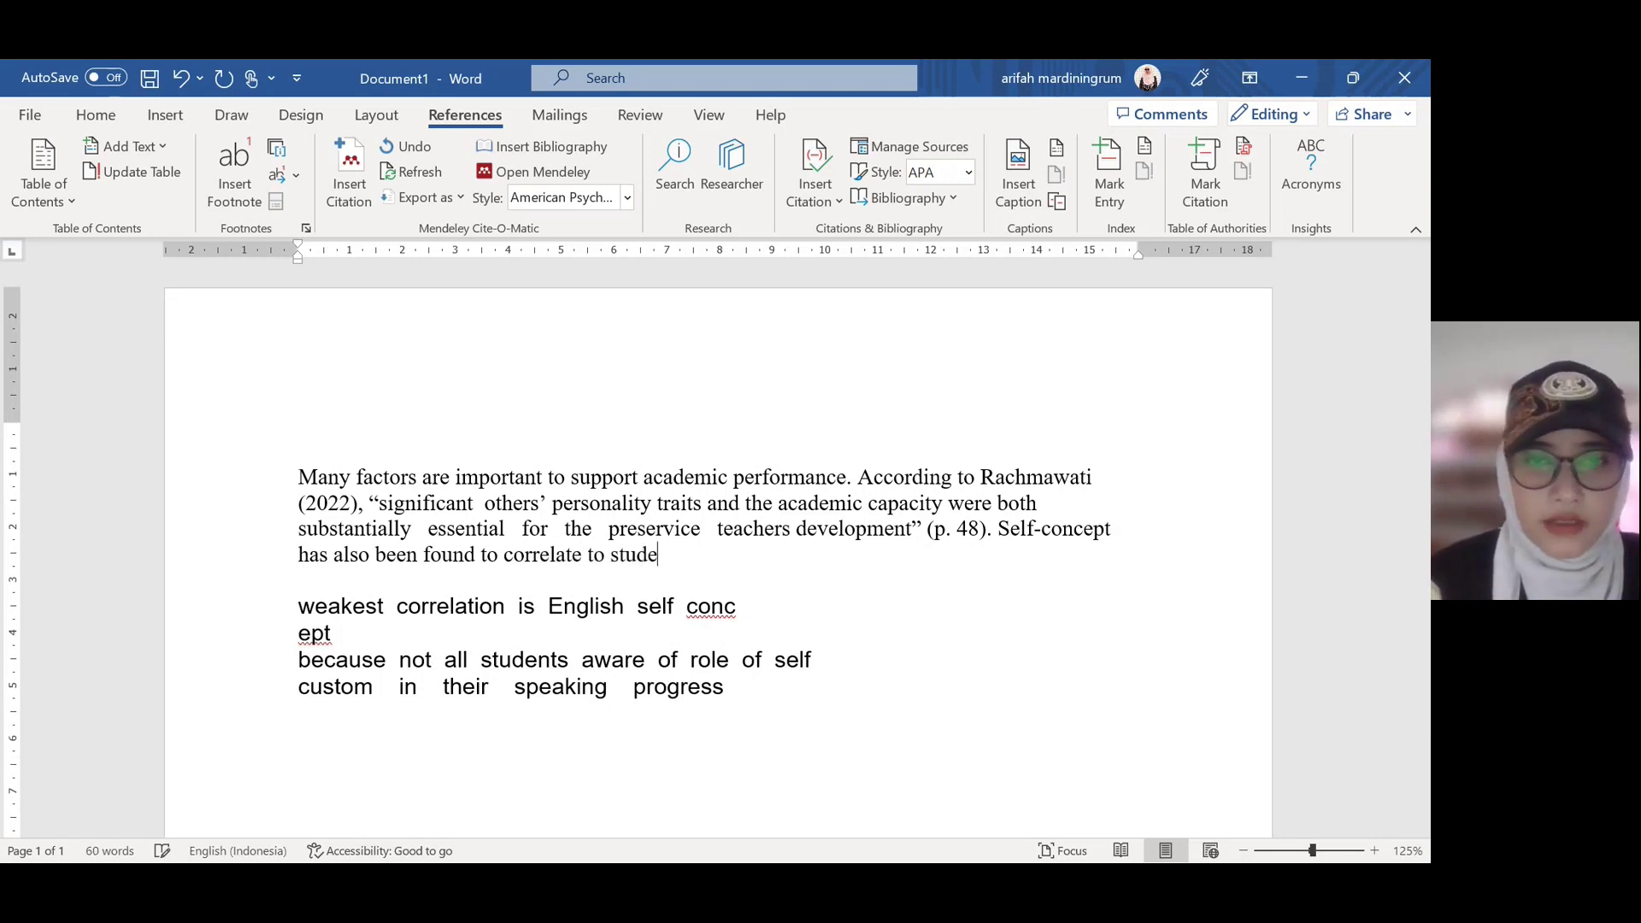
pyautogui.write("nts' ac")
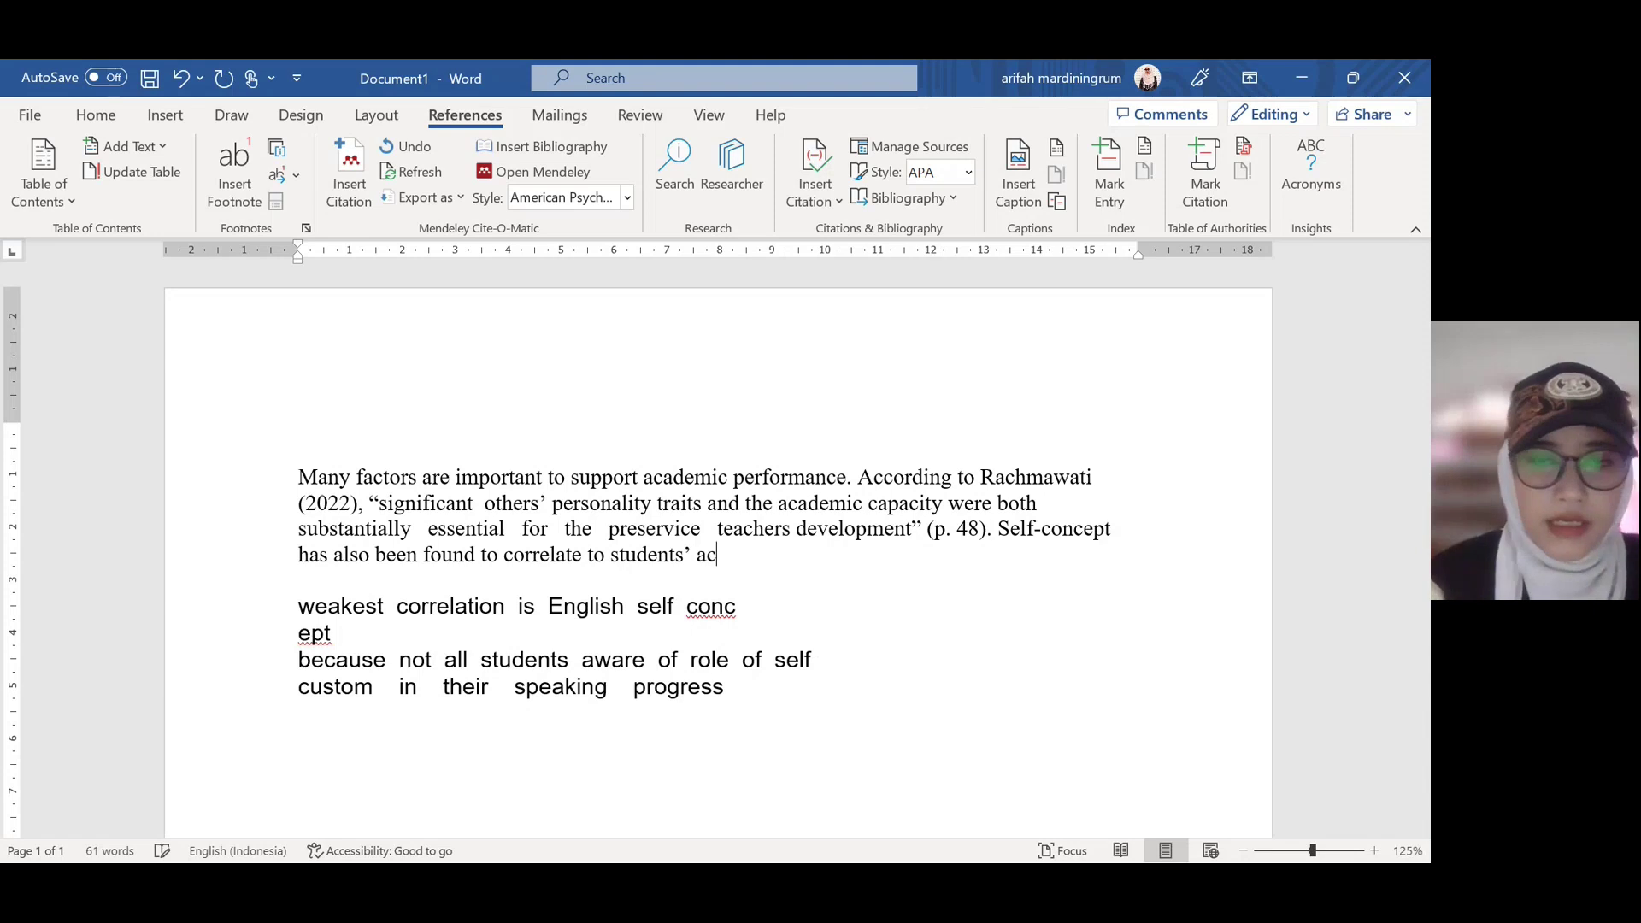
pyautogui.write('ademic per')
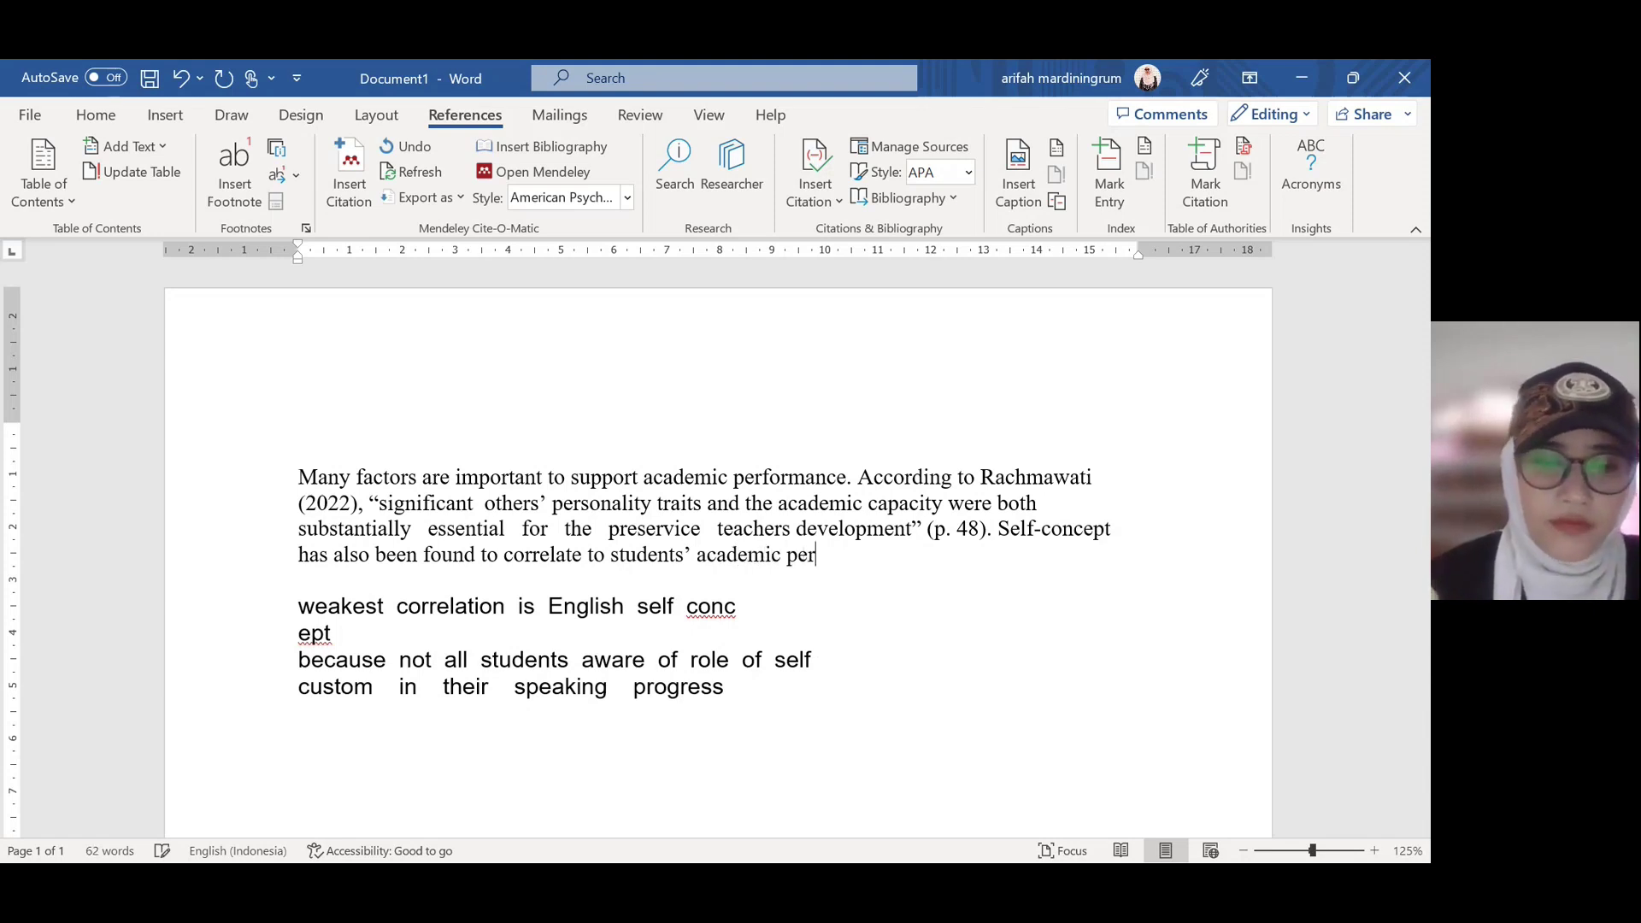
pyautogui.write('formance')
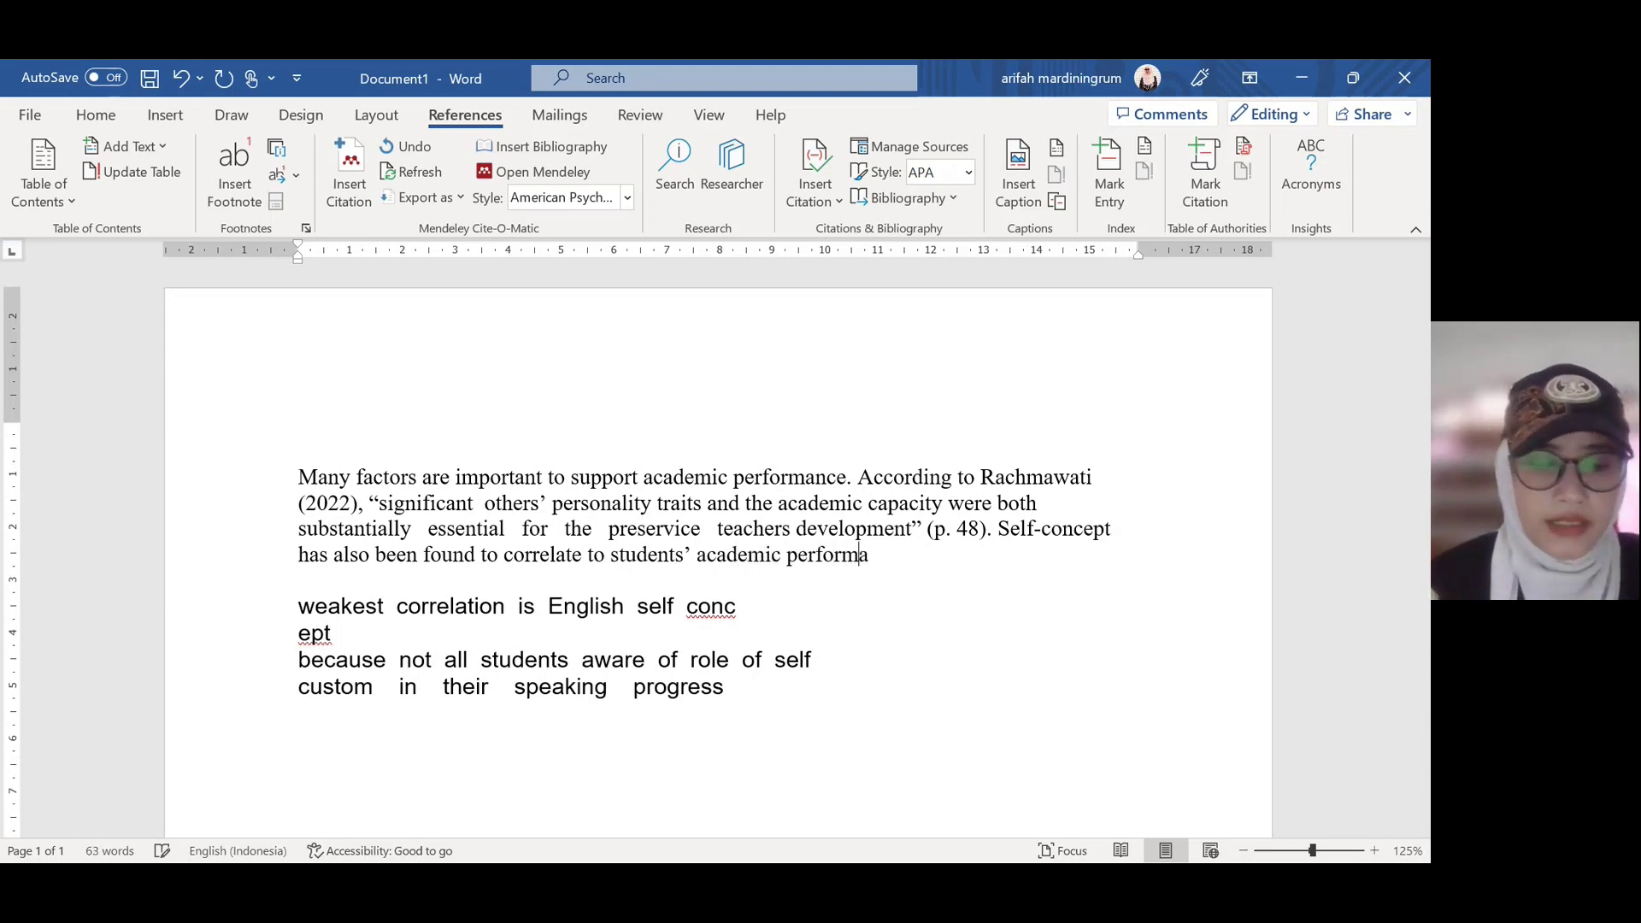
pyautogui.press('BackSpace')
pyautogui.write('.')
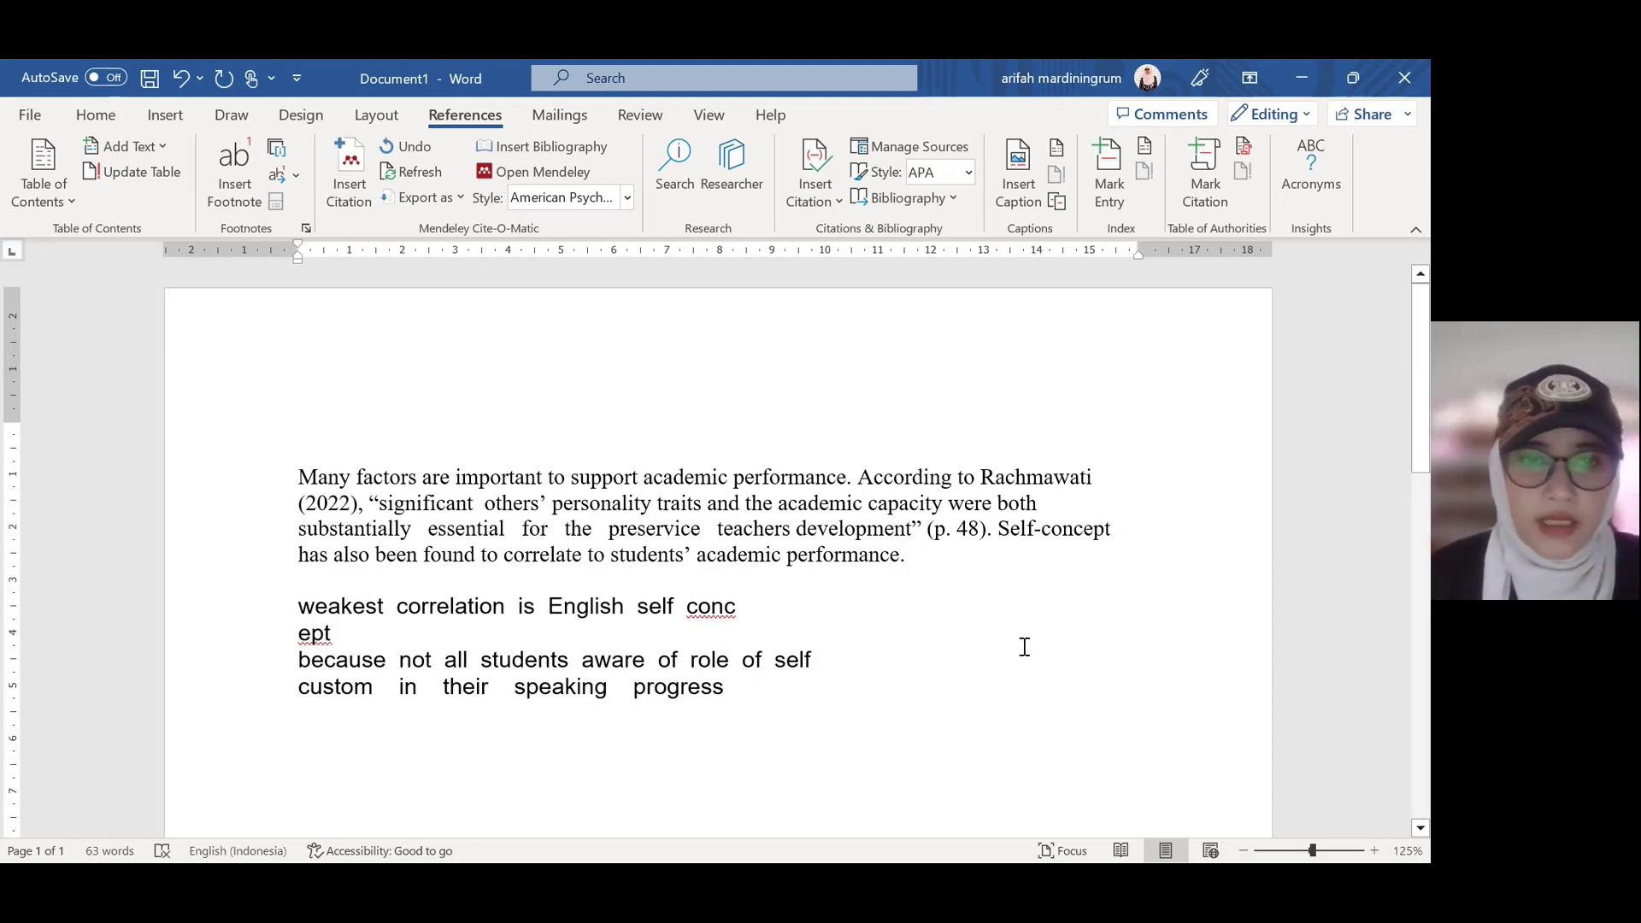
# Step: Add the Mendeley citation for the 2018 interest, motivation and English self-concept article after the new sentence, in narrative form with only the year in parentheses
pyautogui.click(334, 169)
pyautogui.write('pri')
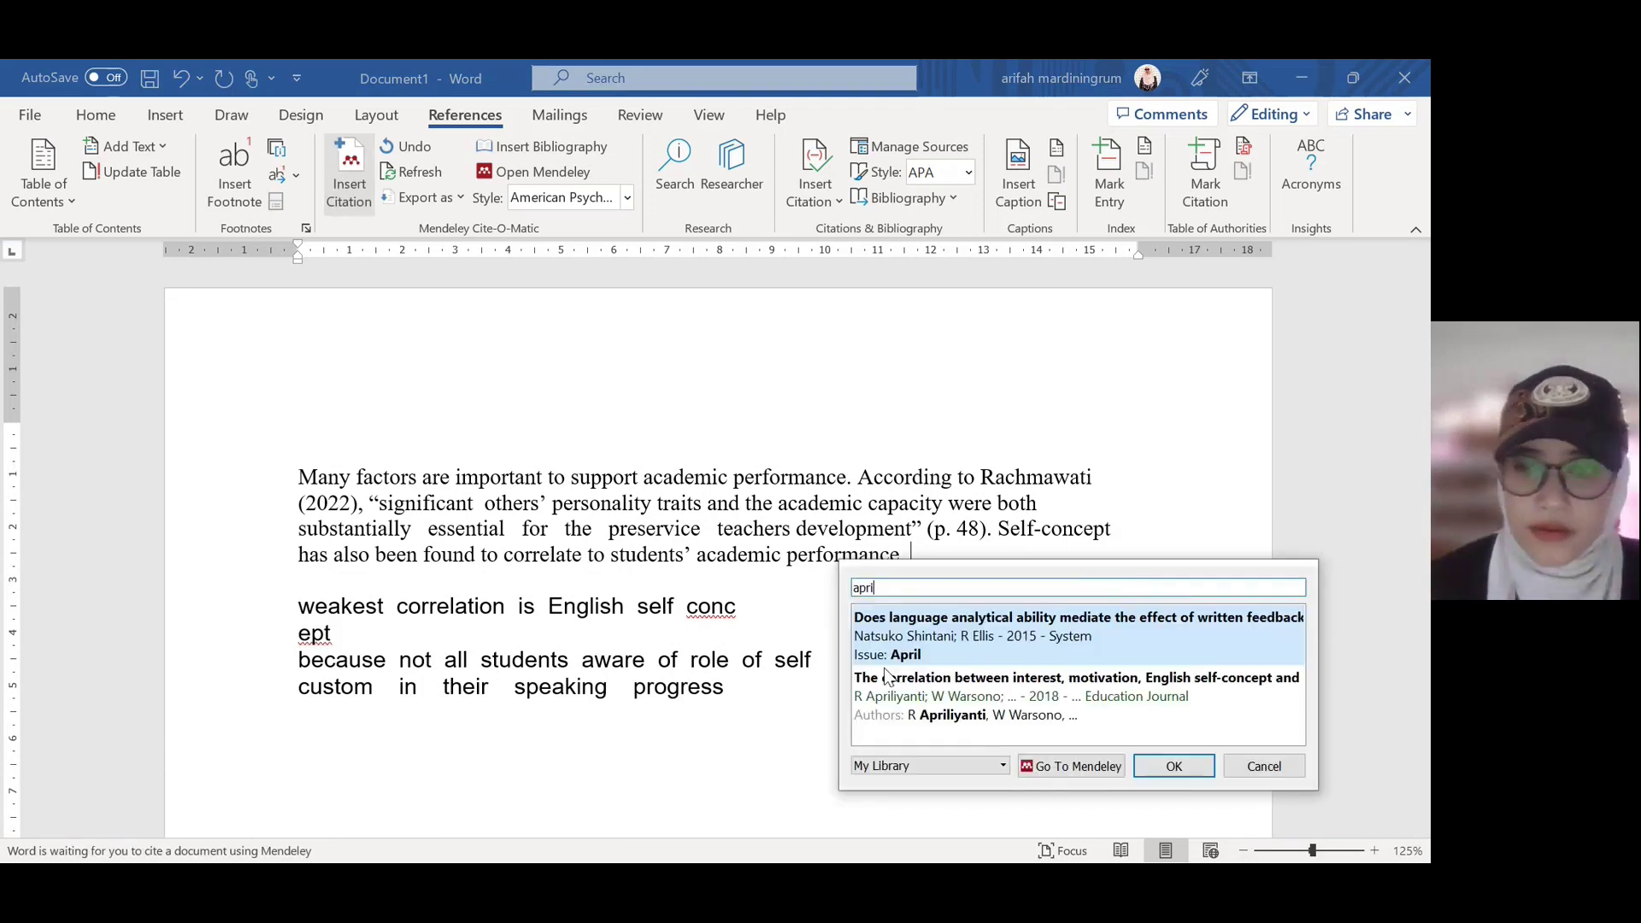
pyautogui.click(936, 716)
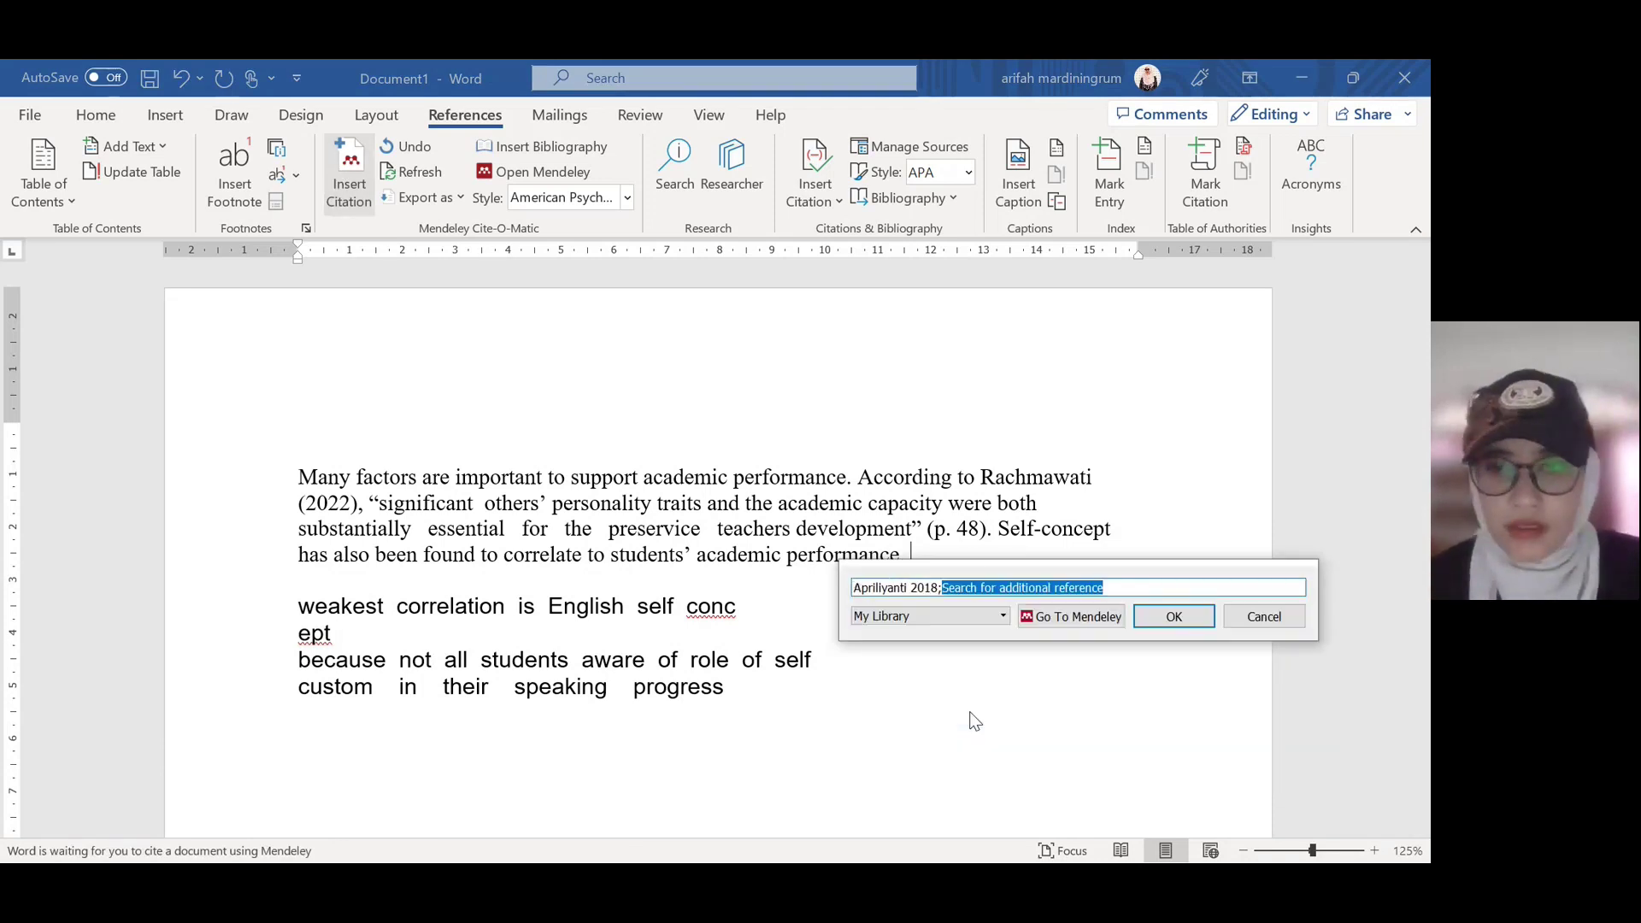
pyautogui.click(1173, 617)
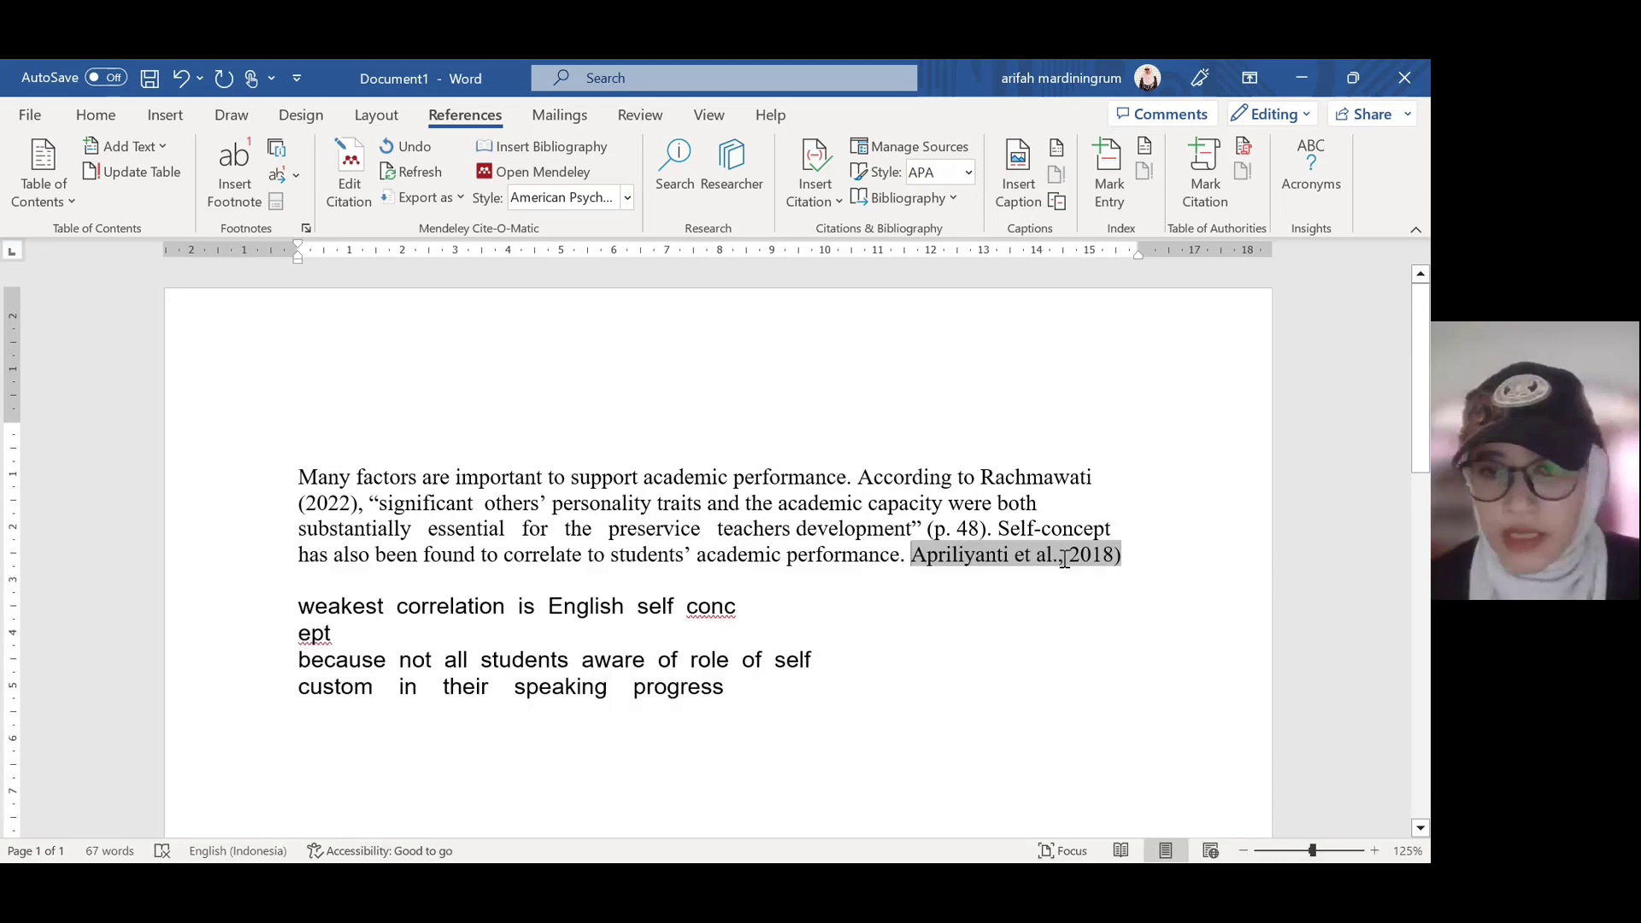
pyautogui.press('BackSpace')
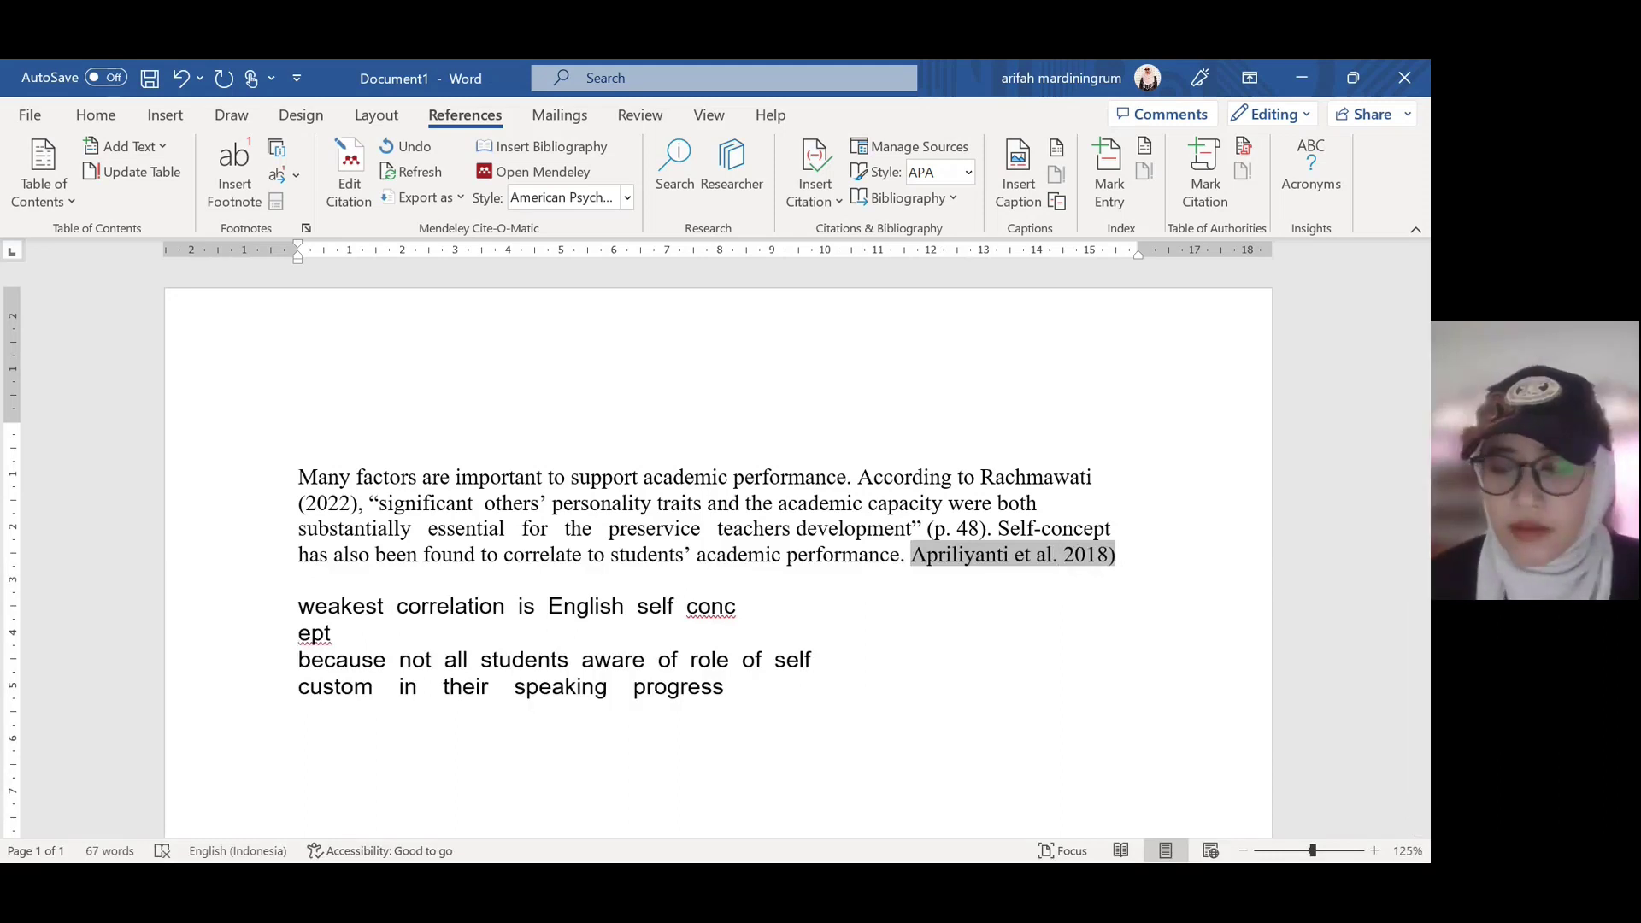
pyautogui.write('(')
pyautogui.click(714, 534)
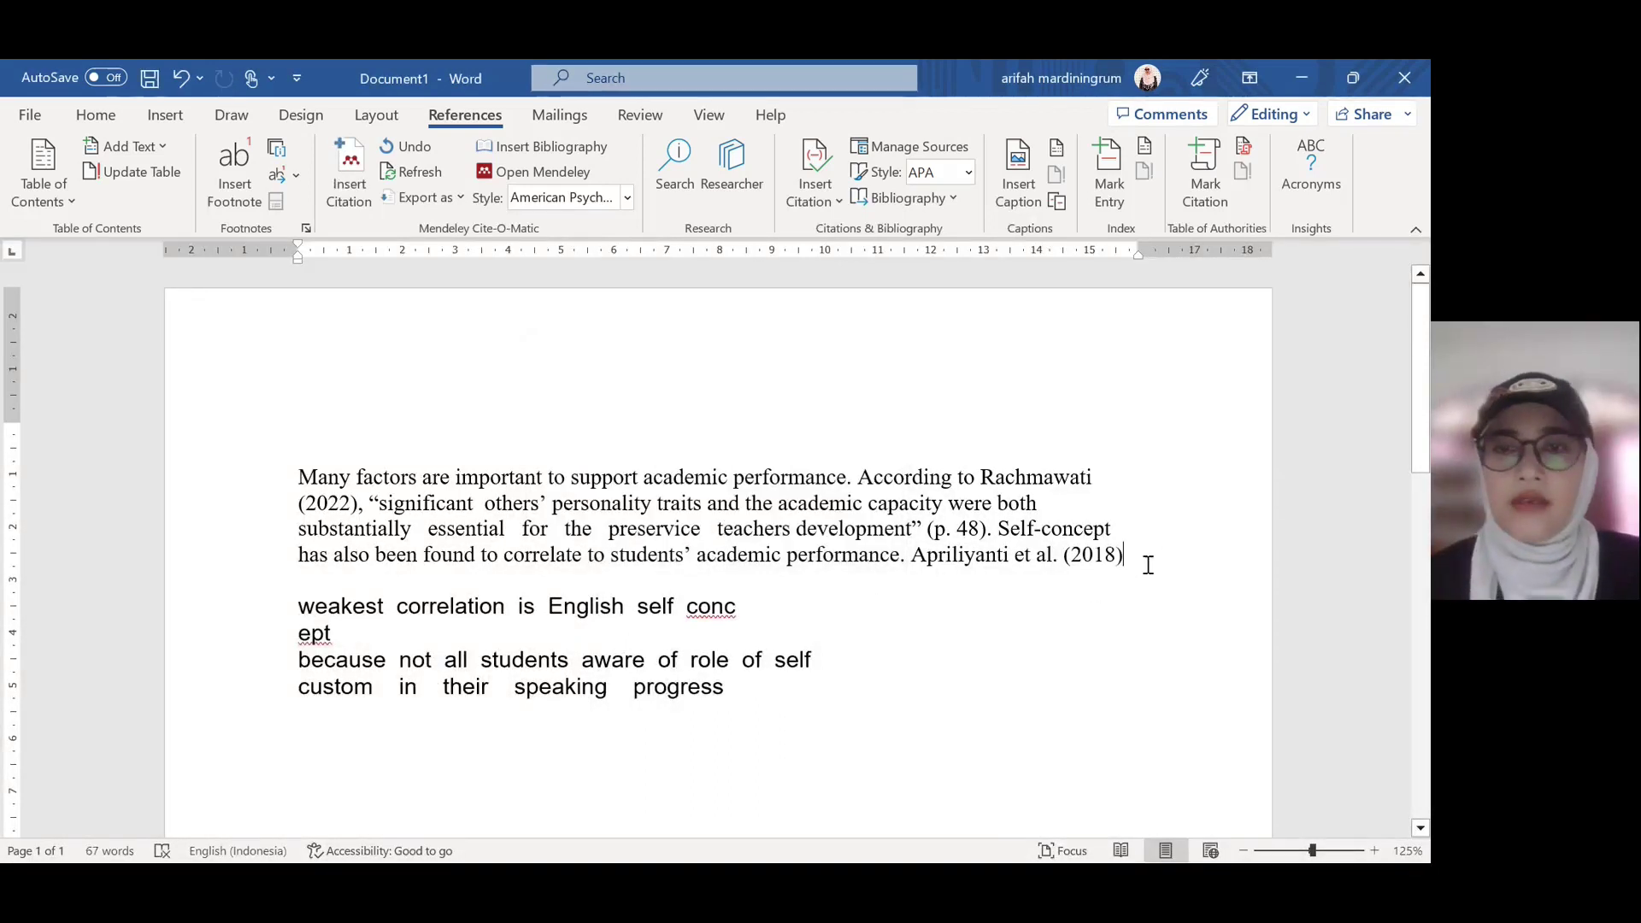
# Step: Continue after the 2018 citation with ", for example, found that self-concept has a weak correlation to their academic performance because"
pyautogui.write(', ')
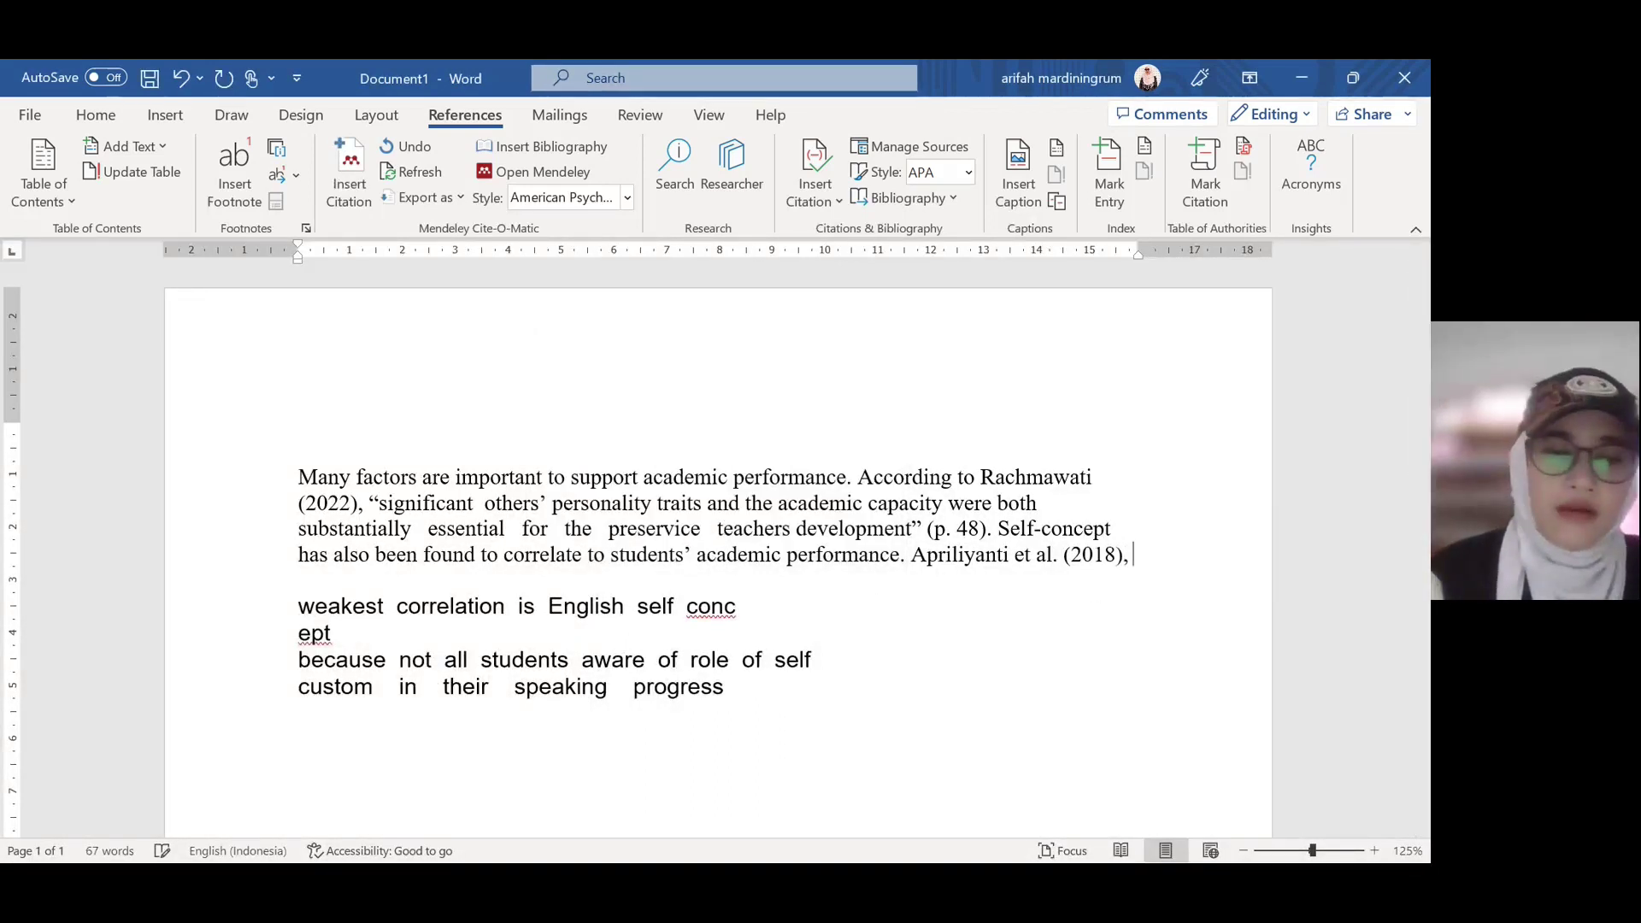
pyautogui.write('for example,')
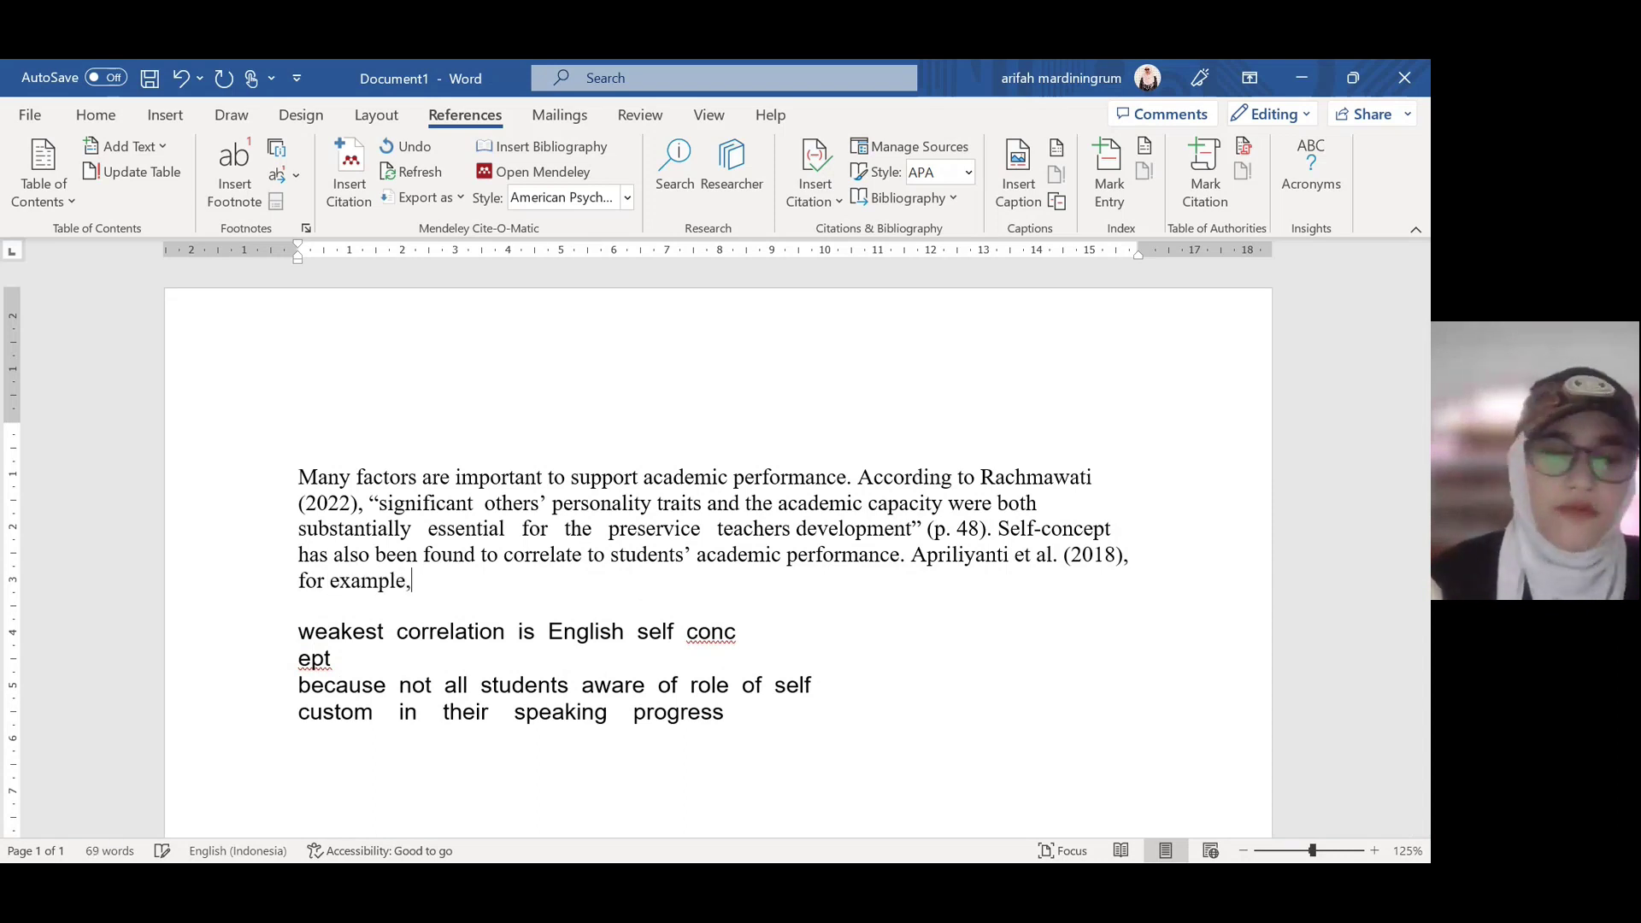
pyautogui.write(' found that ')
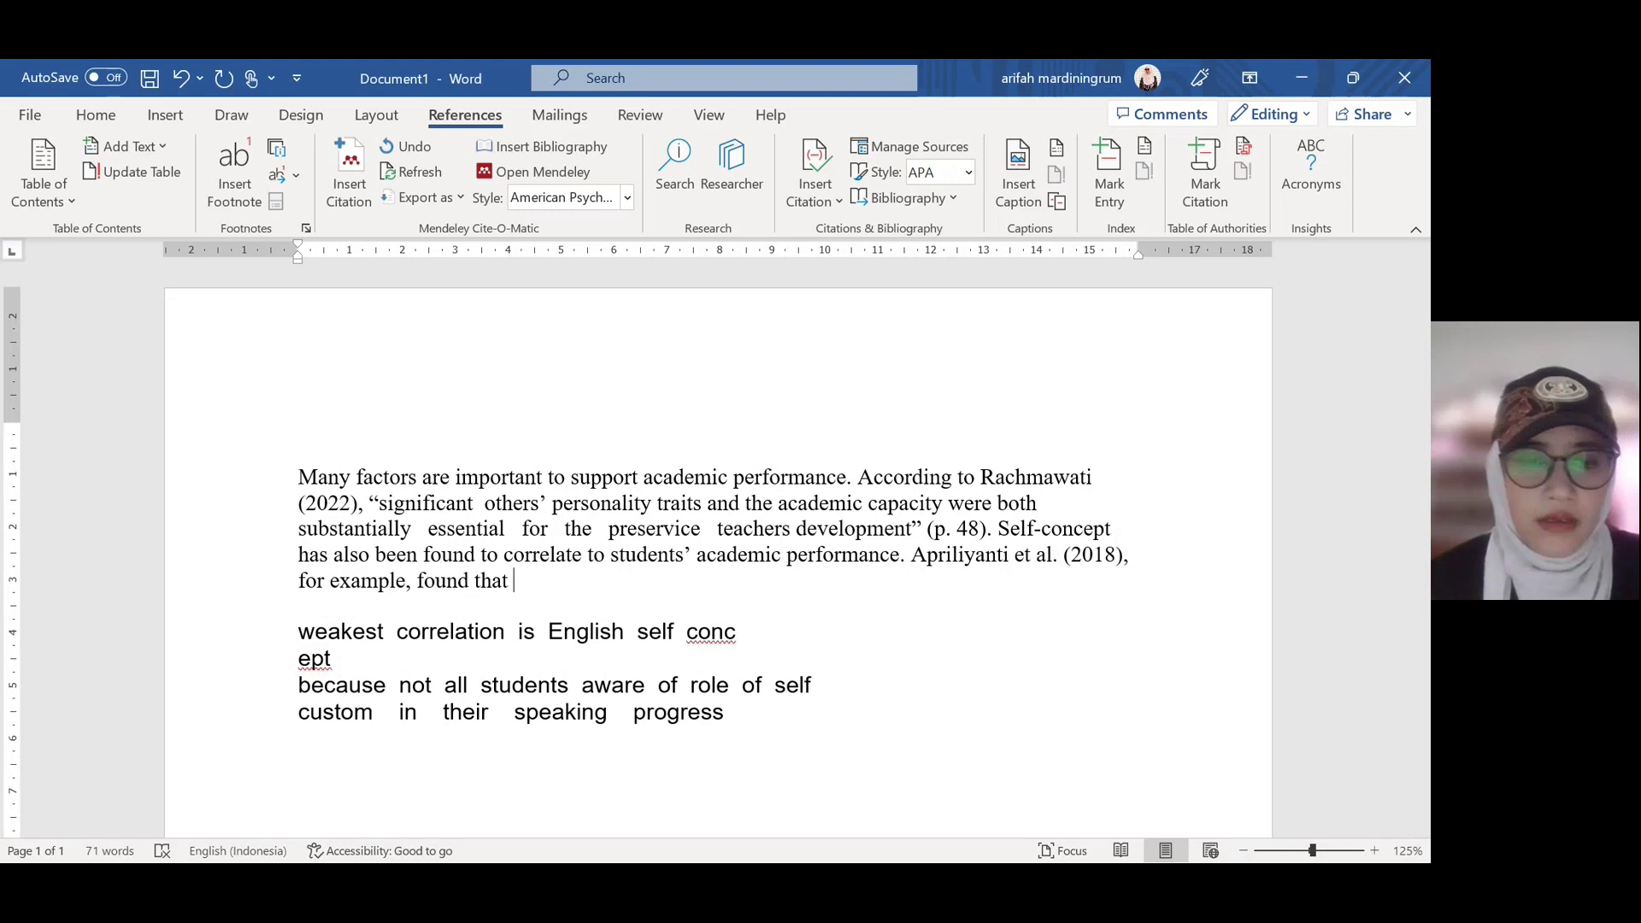
pyautogui.write('self')
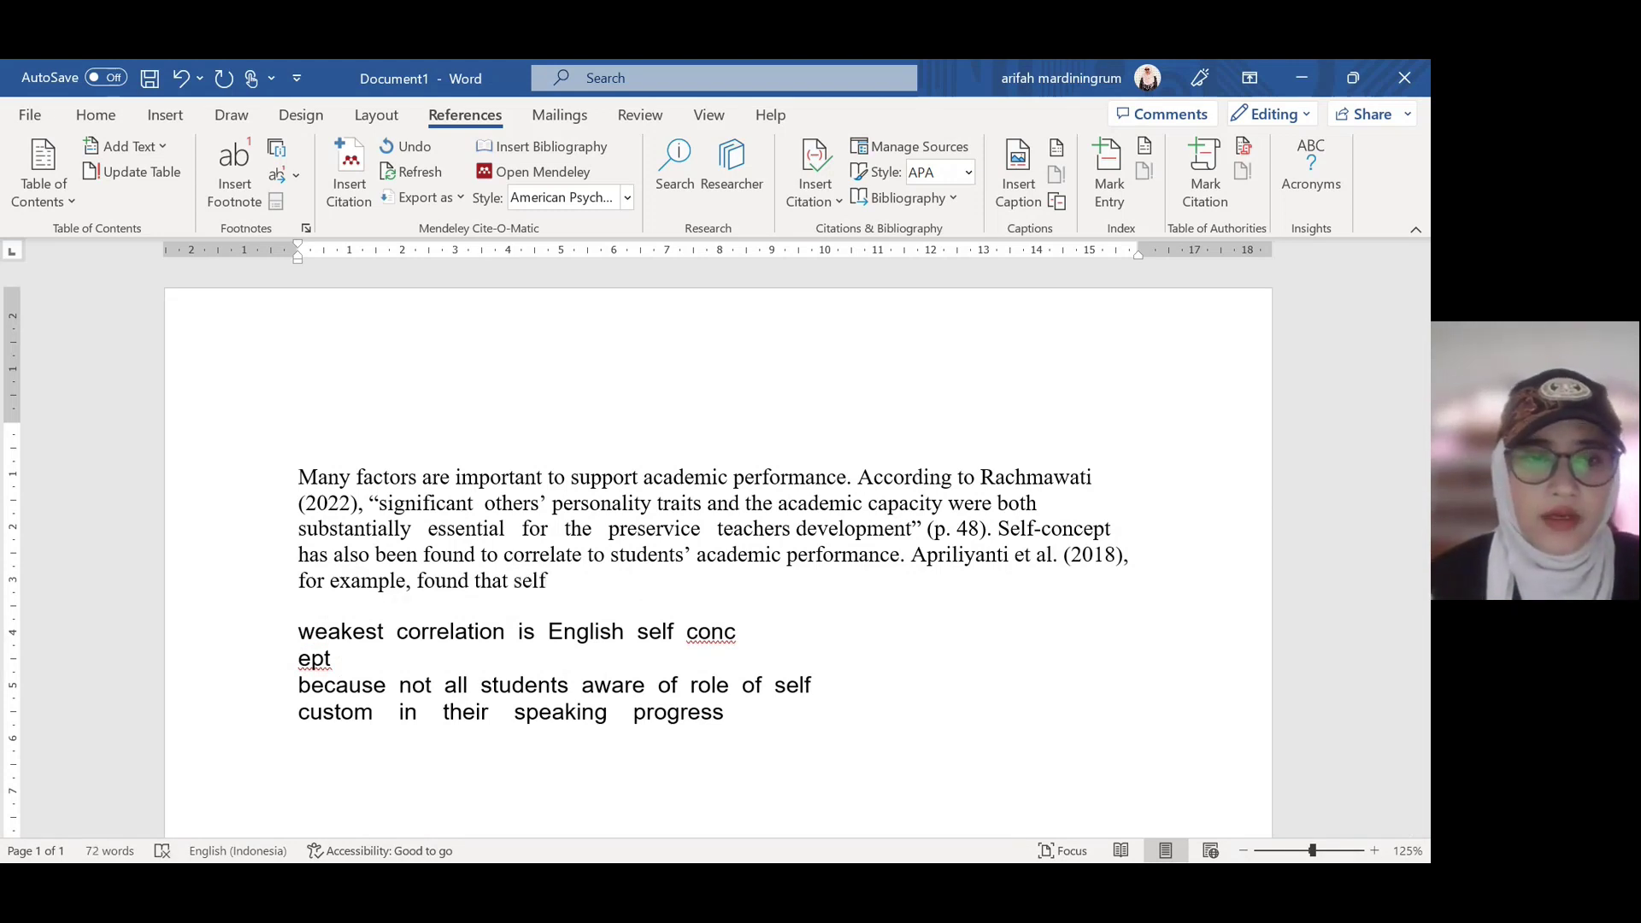
pyautogui.write('-')
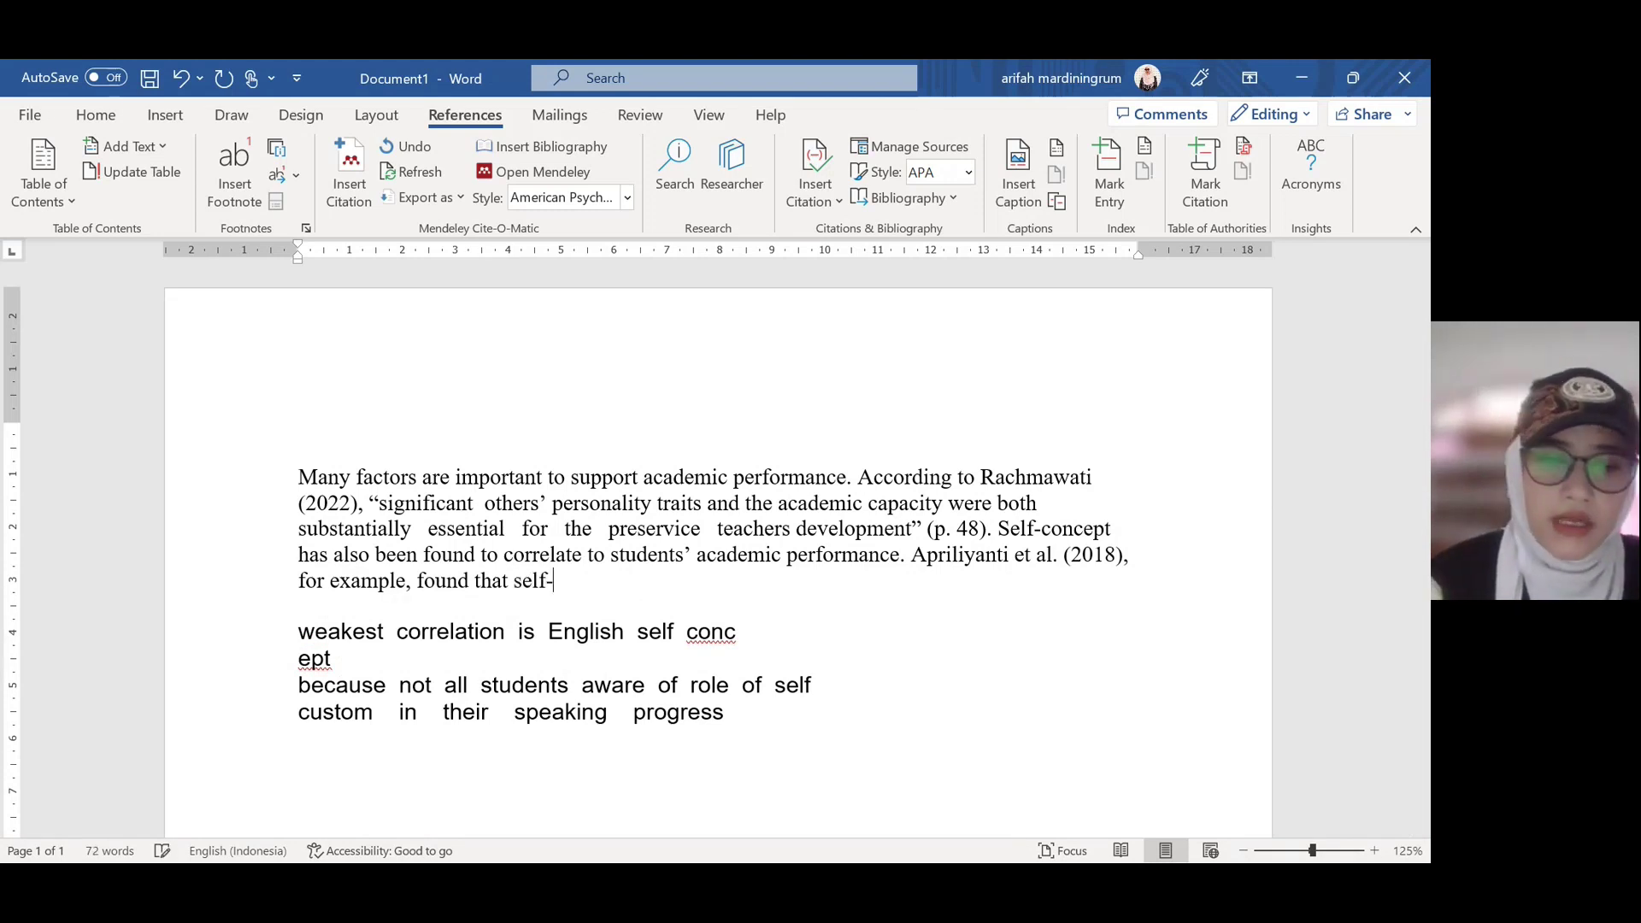
pyautogui.write('concept h')
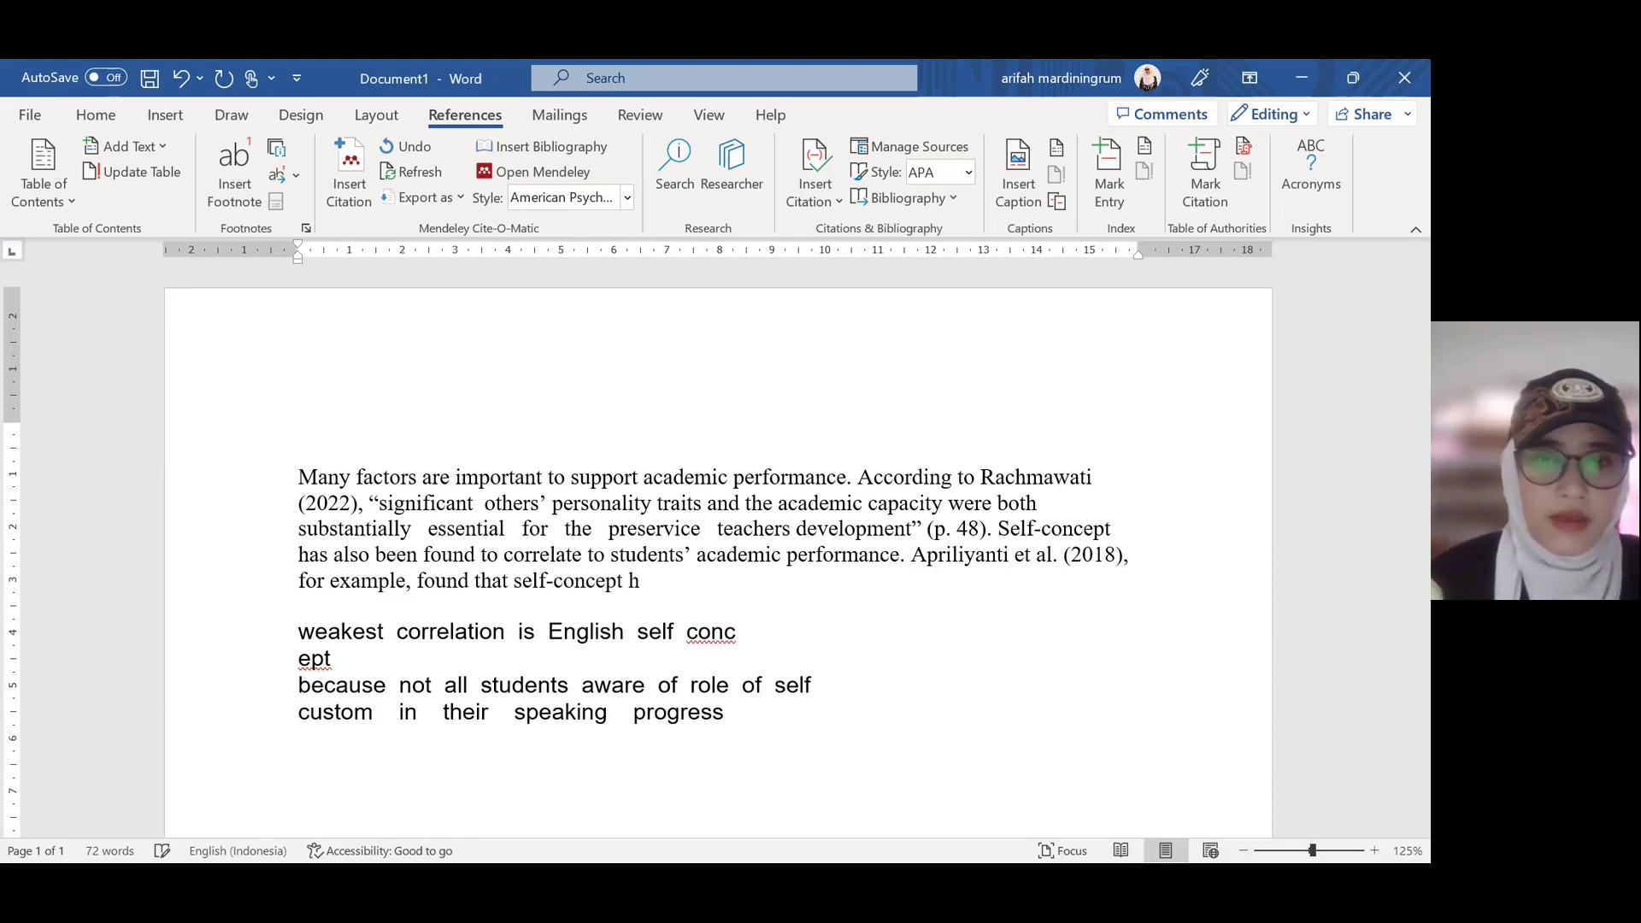
pyautogui.write('as a we')
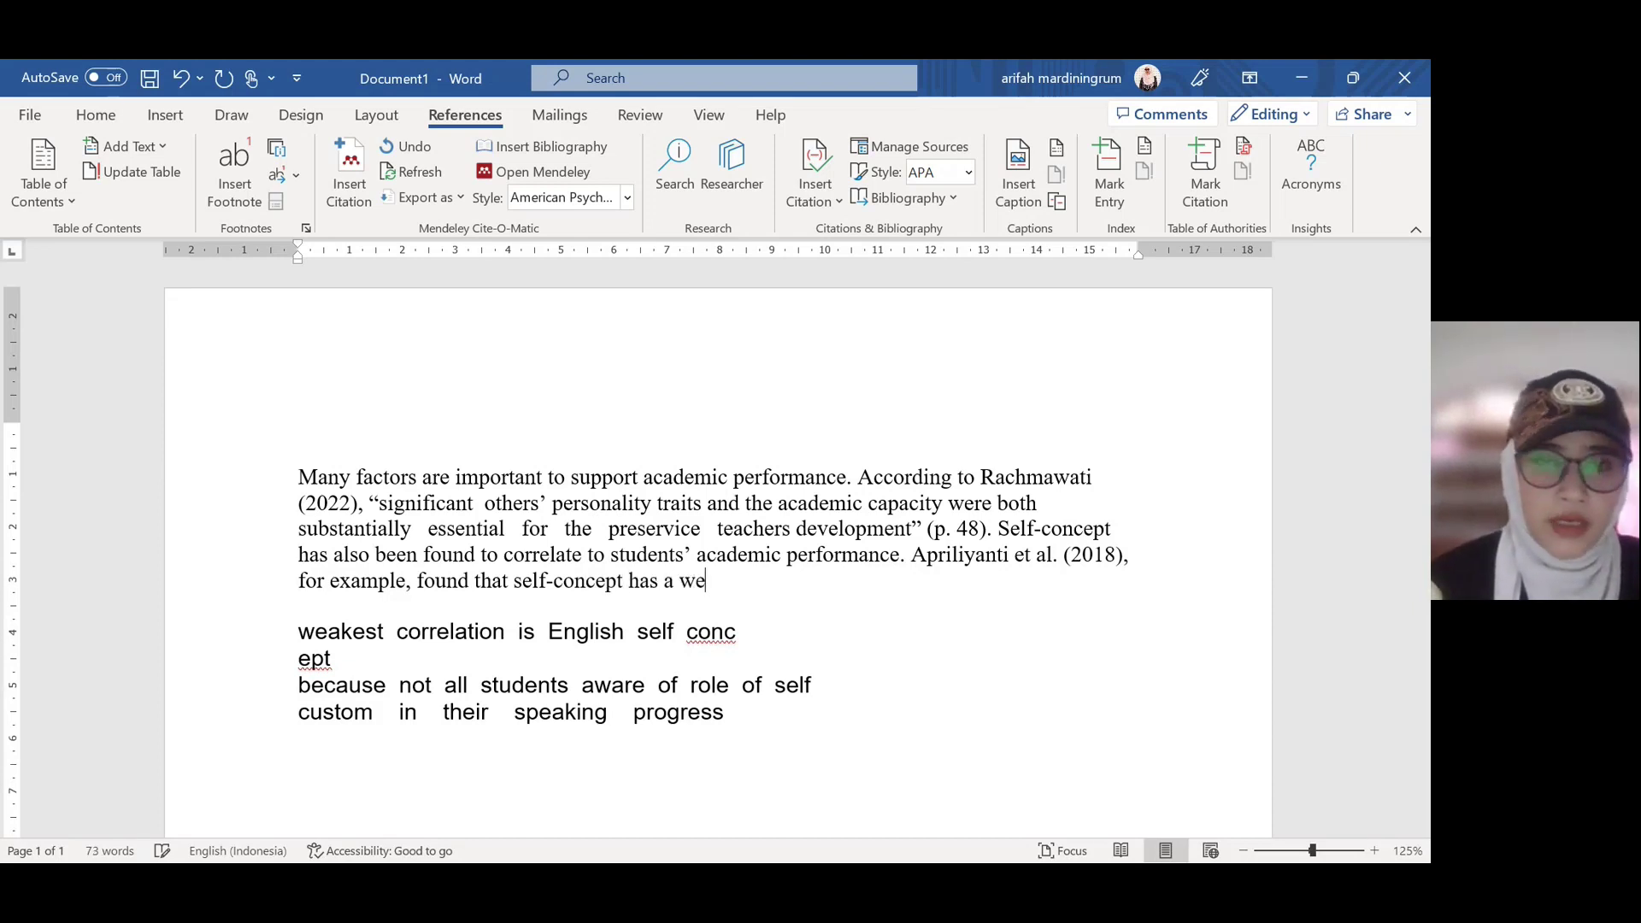
pyautogui.write('ak correlat')
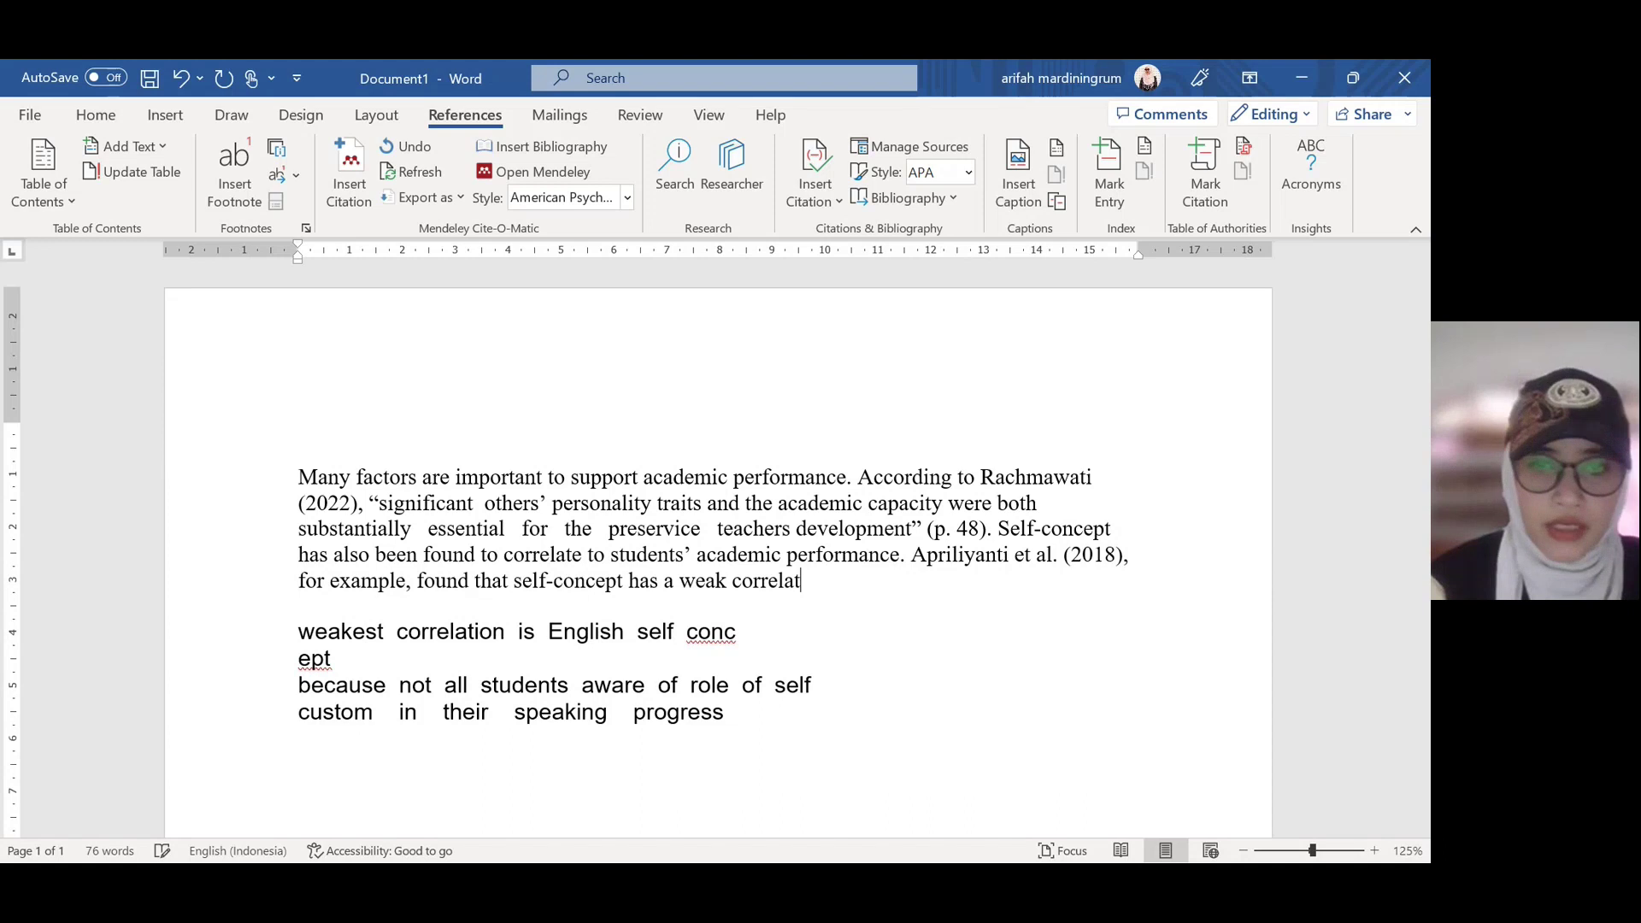
pyautogui.write('ion to t')
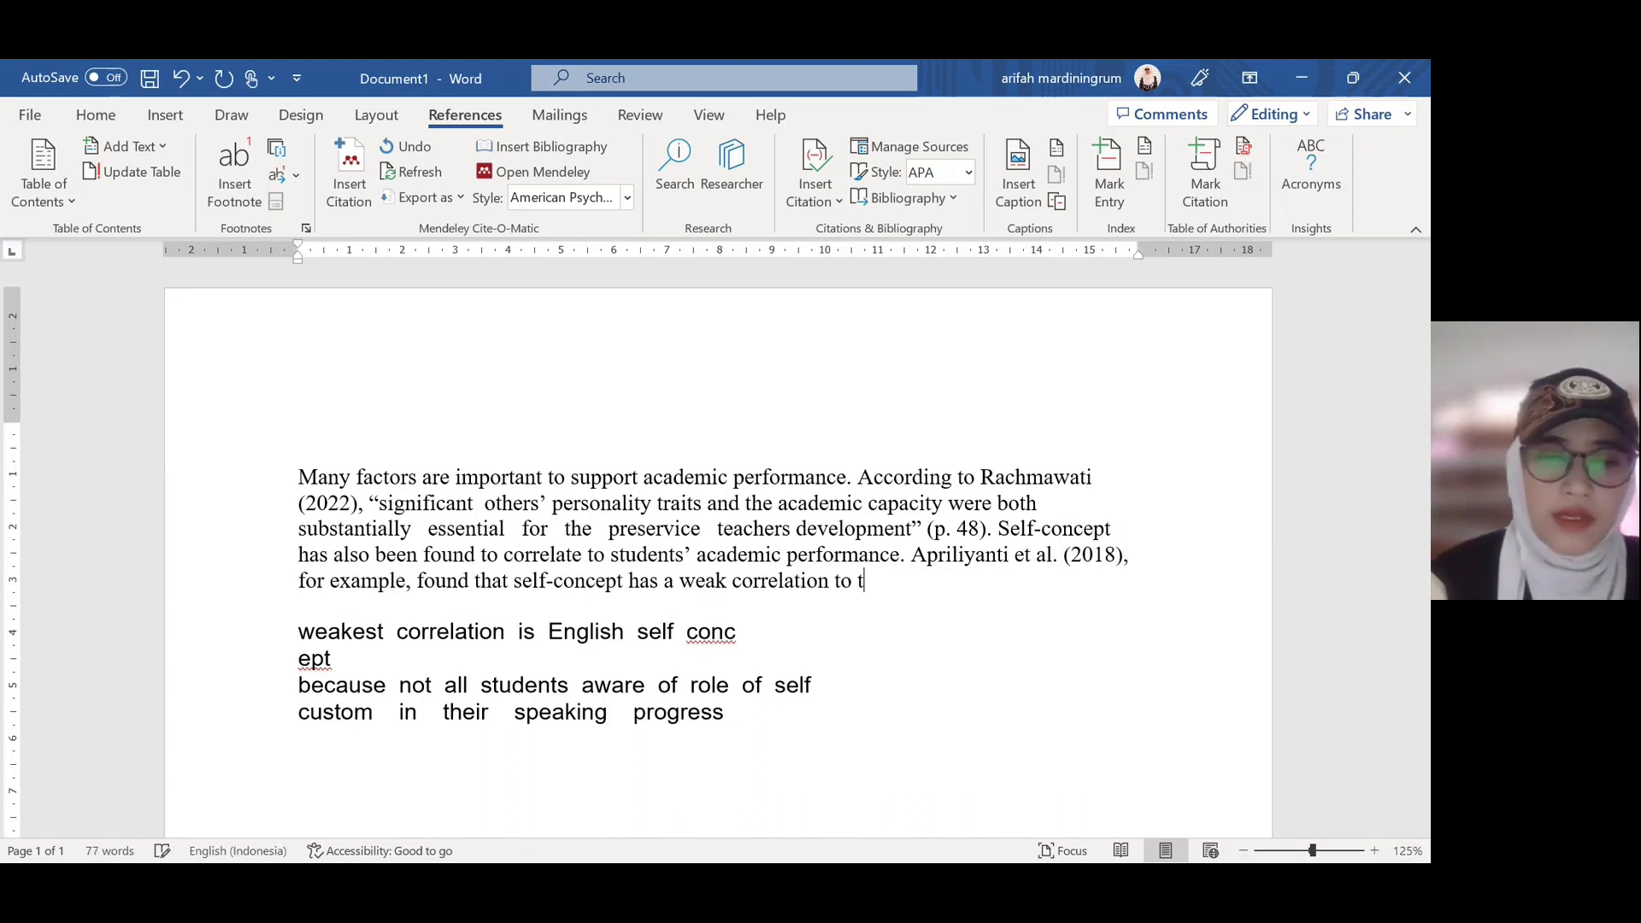
pyautogui.write('heir academ')
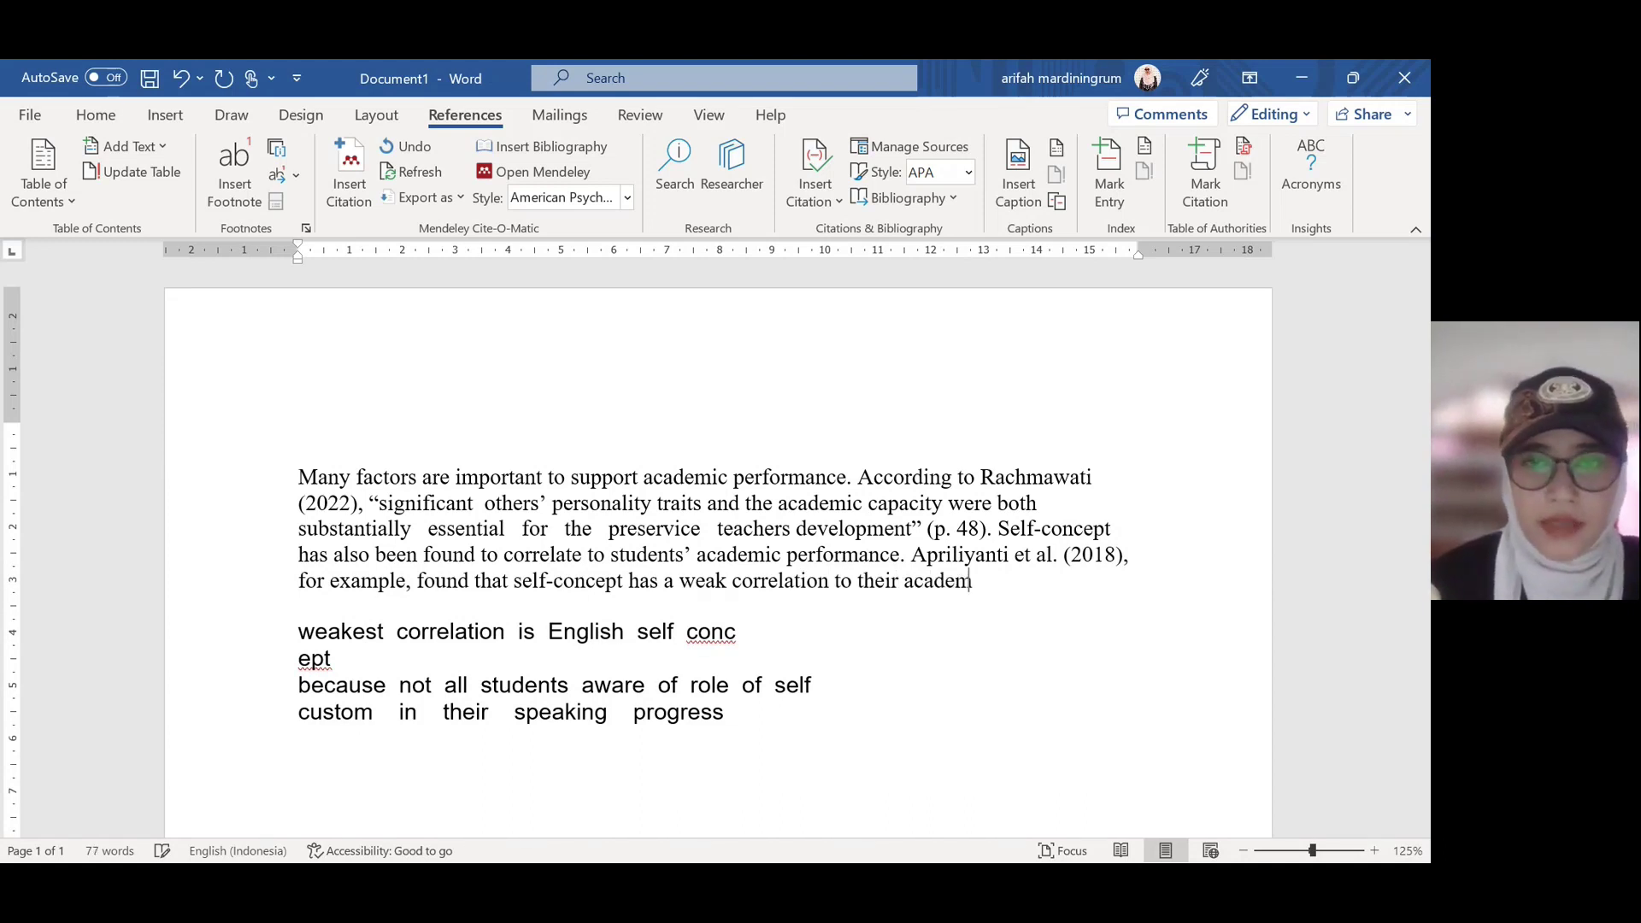
pyautogui.write('ic perform')
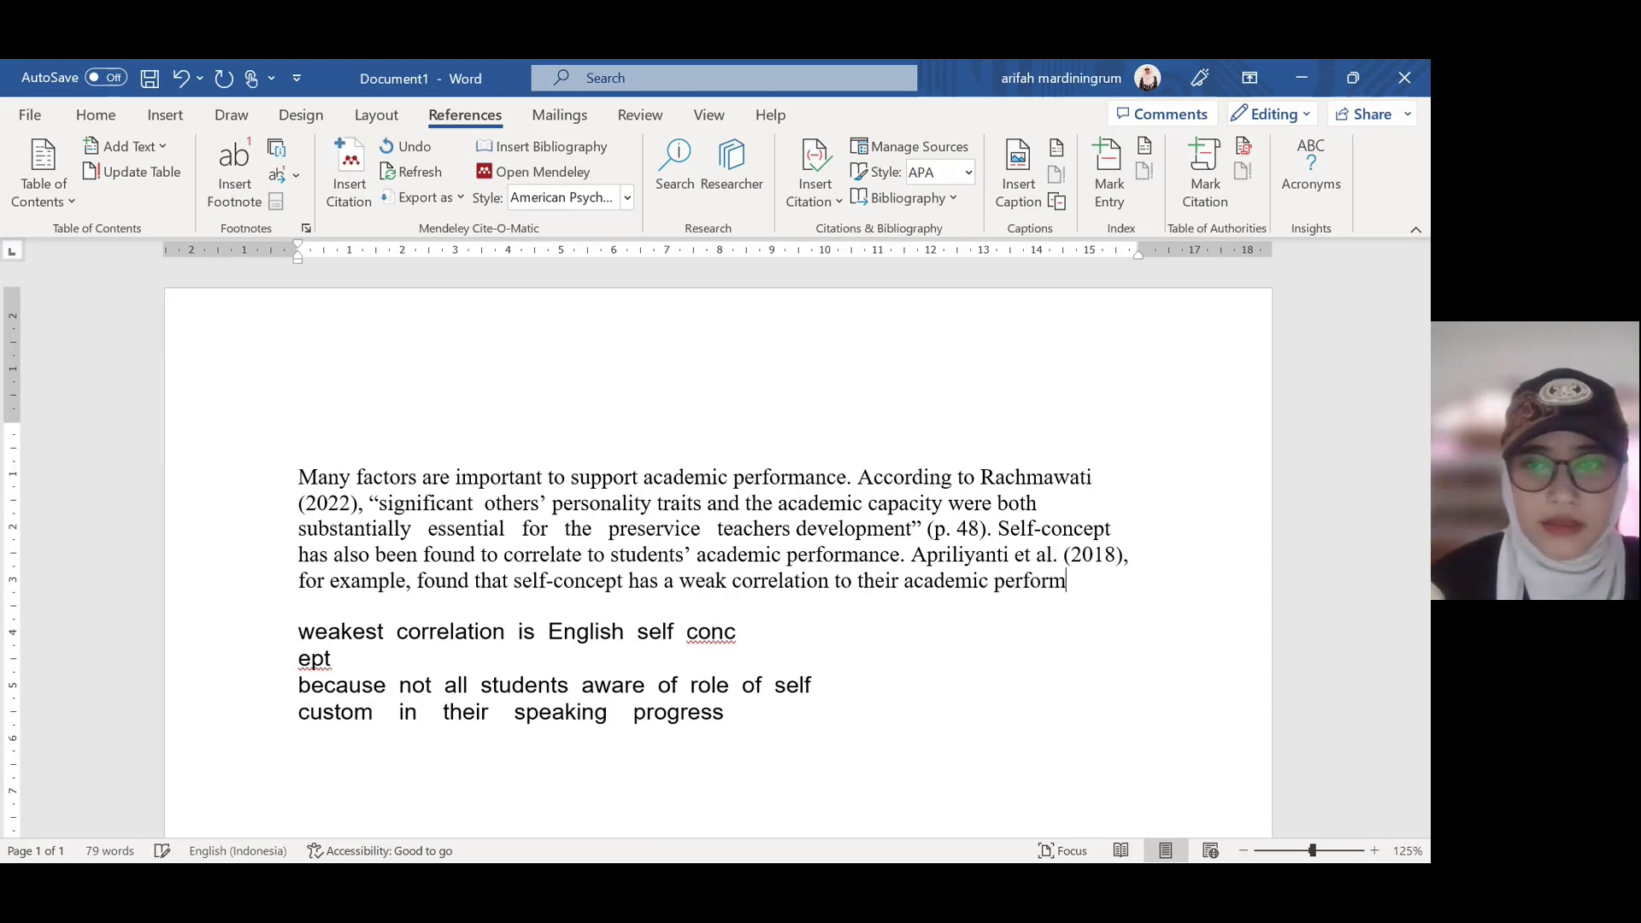
pyautogui.write('ance because')
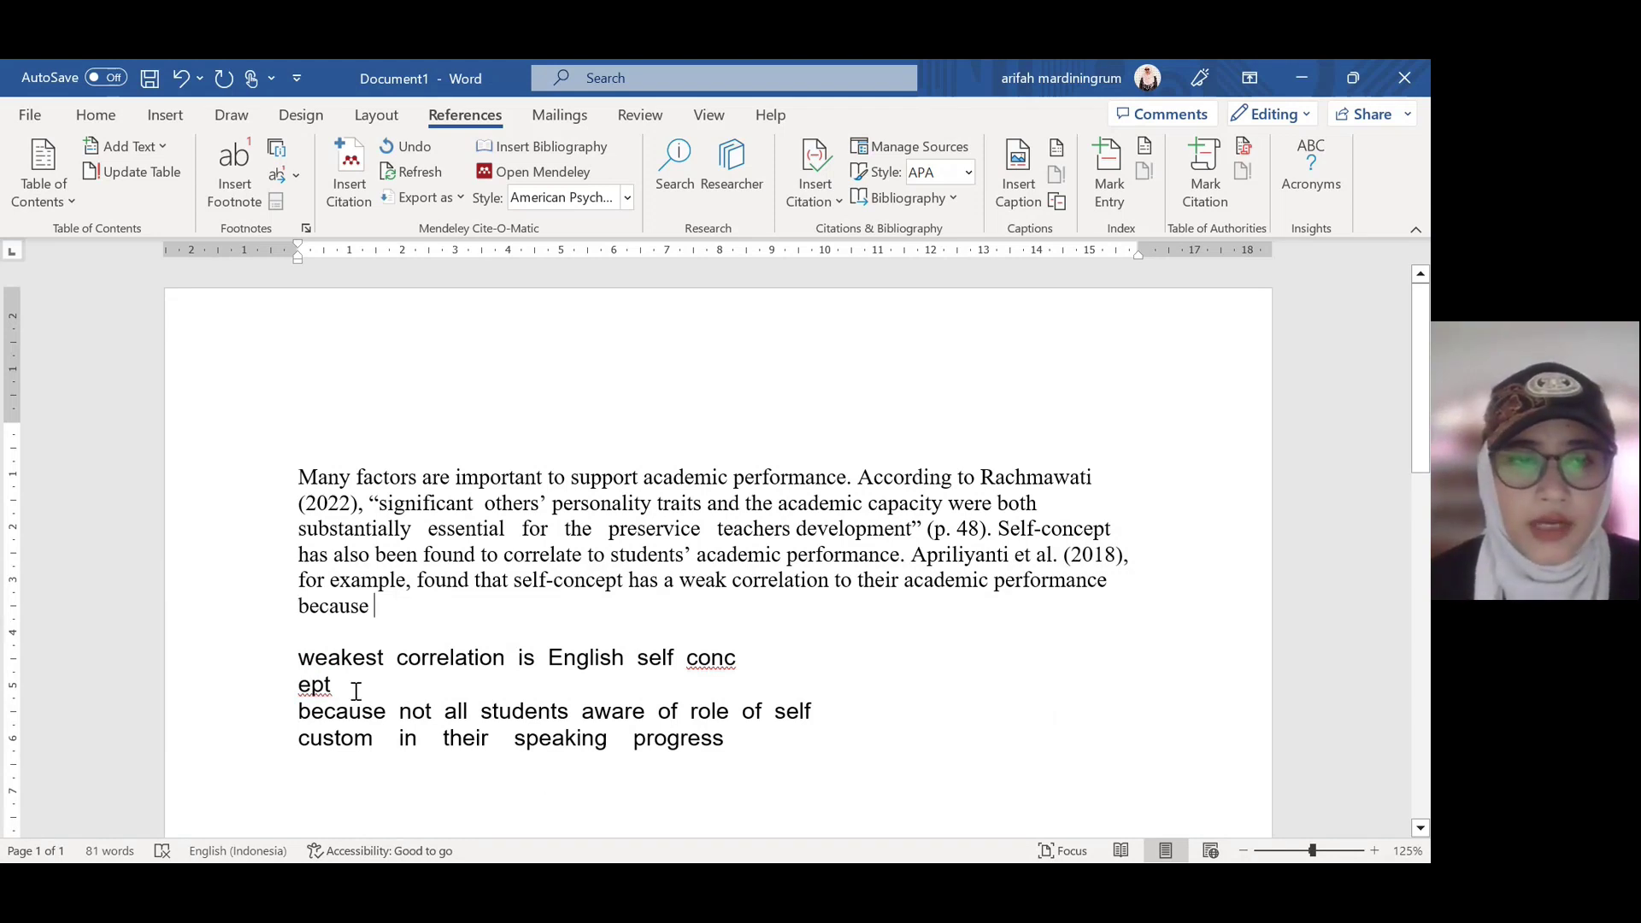
# Step: Delete the pasted words "weakest correlation is English self concept" and the repeated "because", joining the remaining passage to the paragraph's last sentence
pyautogui.moveTo(338, 684); pyautogui.dragTo(301, 617)
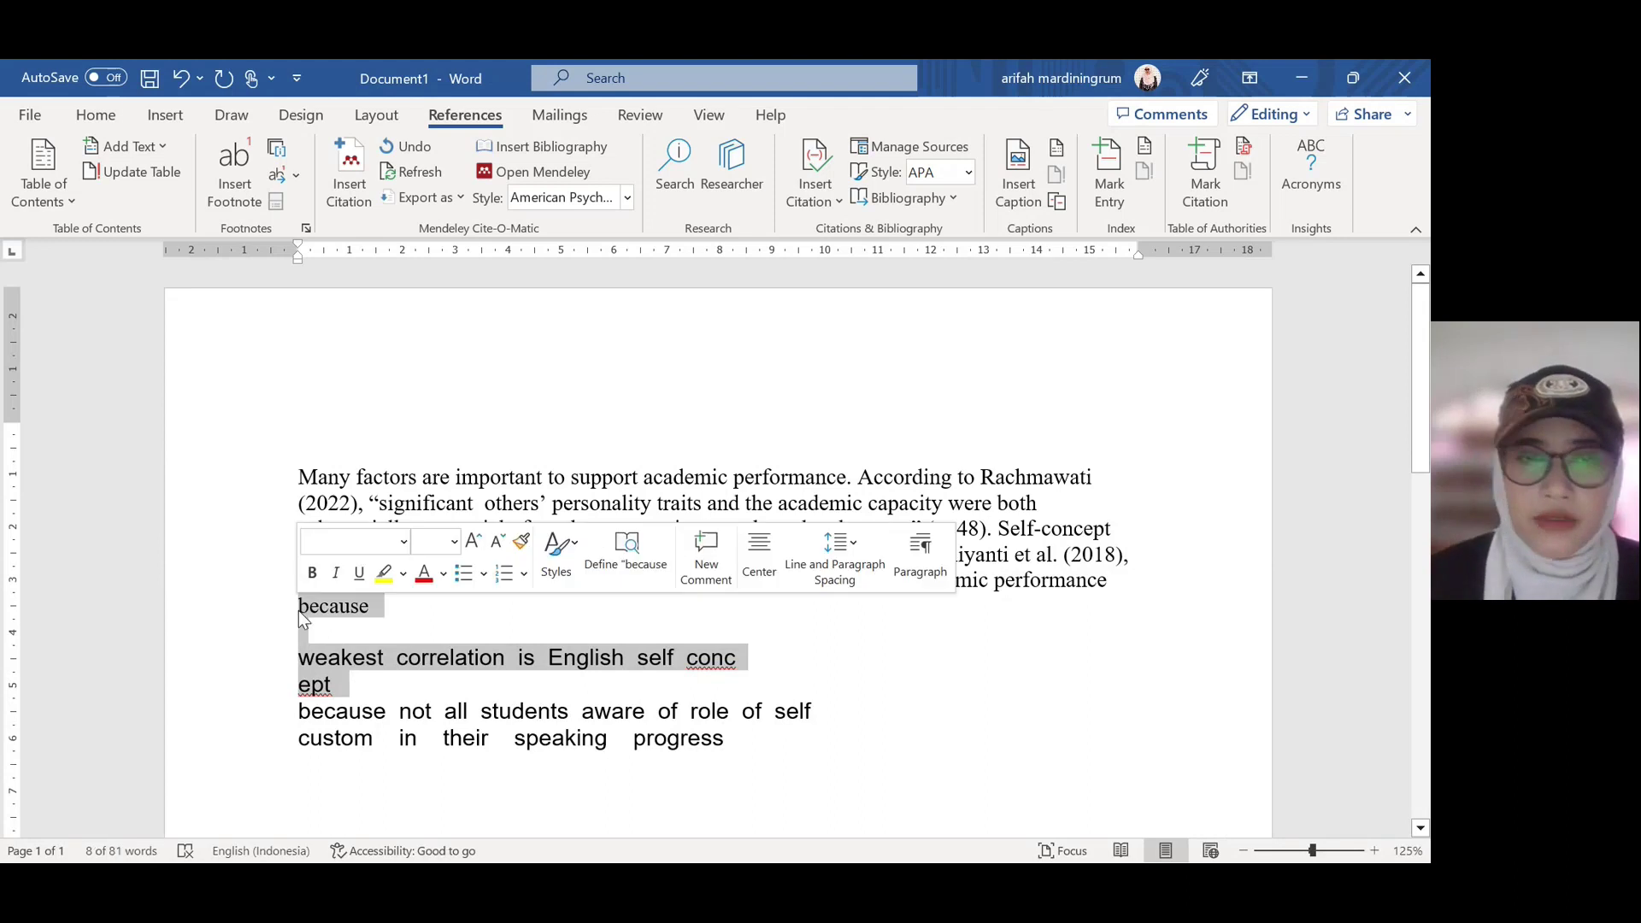
pyautogui.click(381, 688)
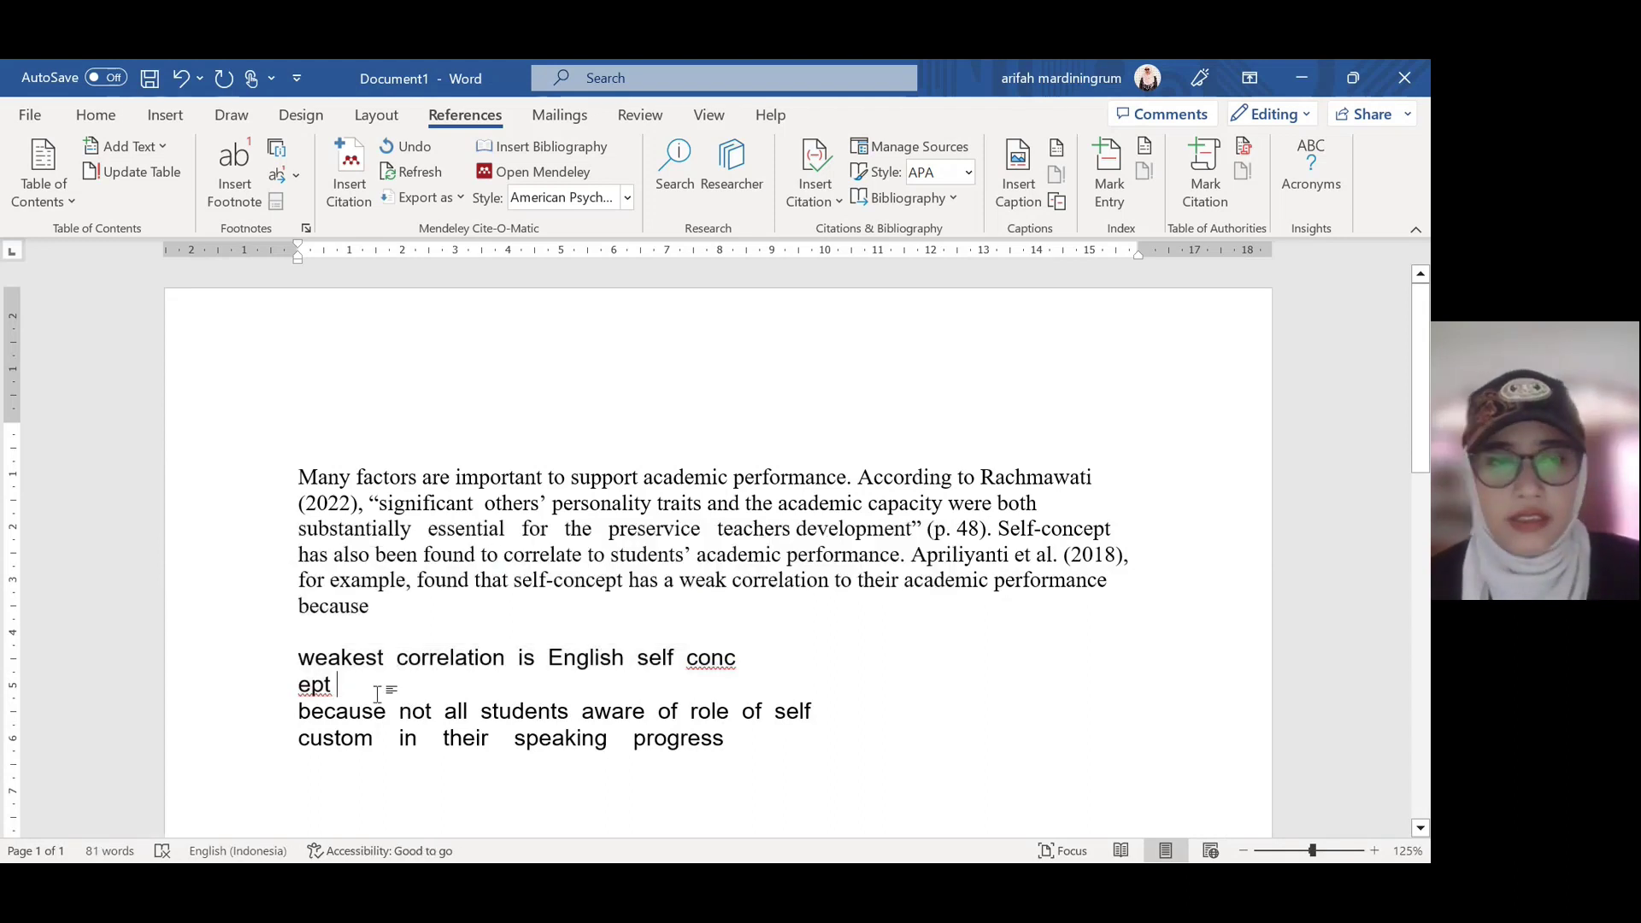
pyautogui.moveTo(705, 740); pyautogui.dragTo(303, 718)
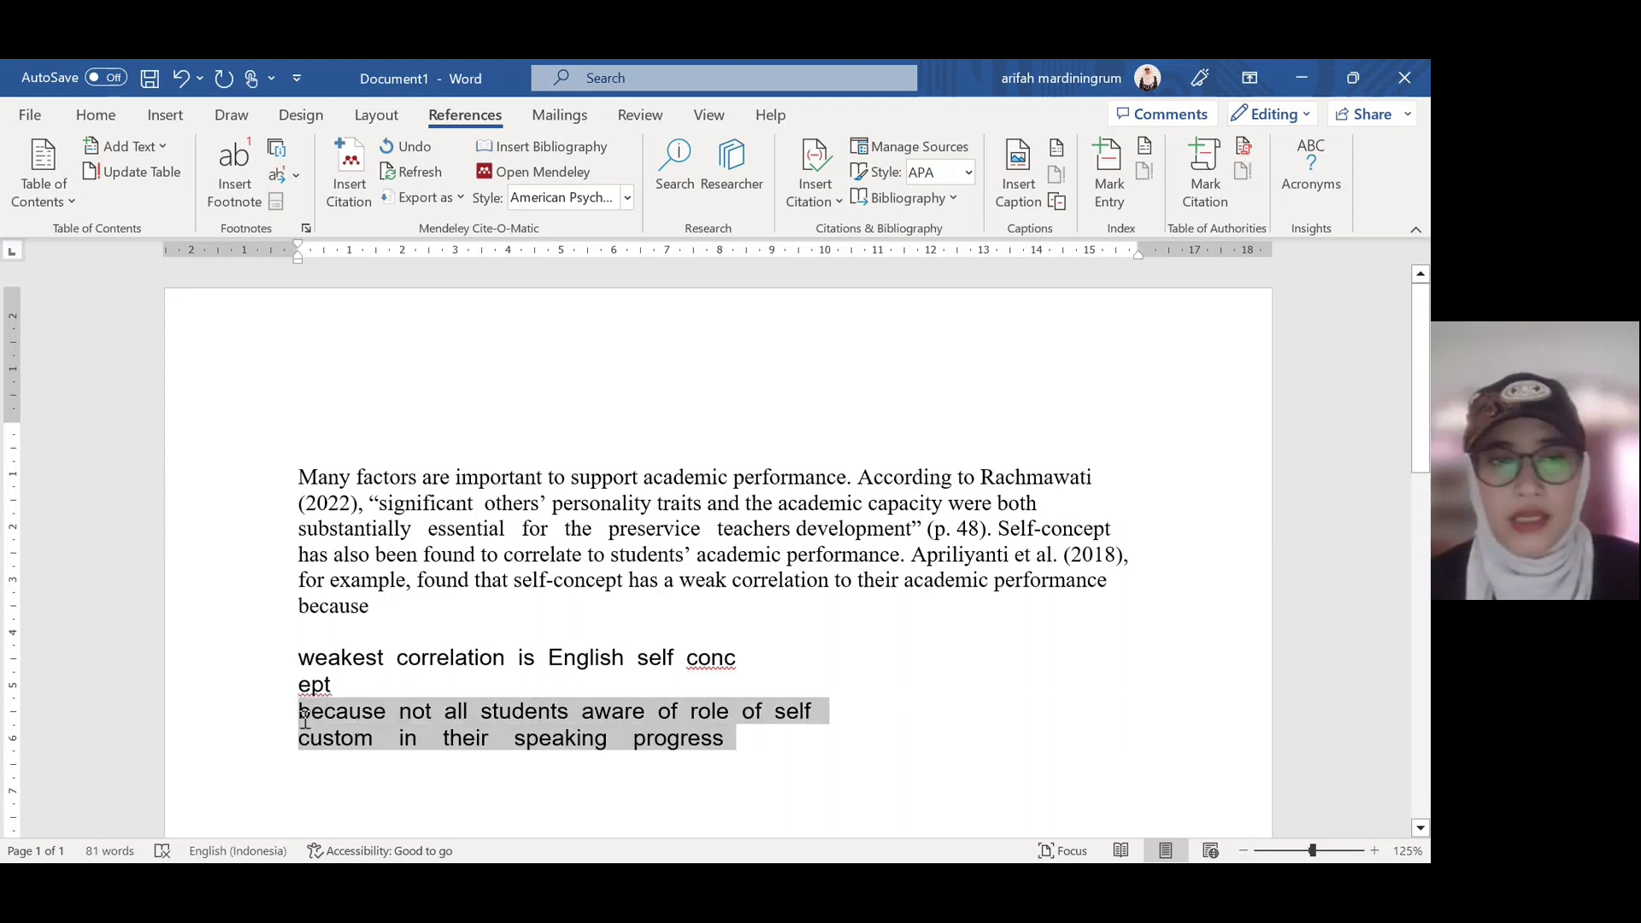
pyautogui.click(827, 758)
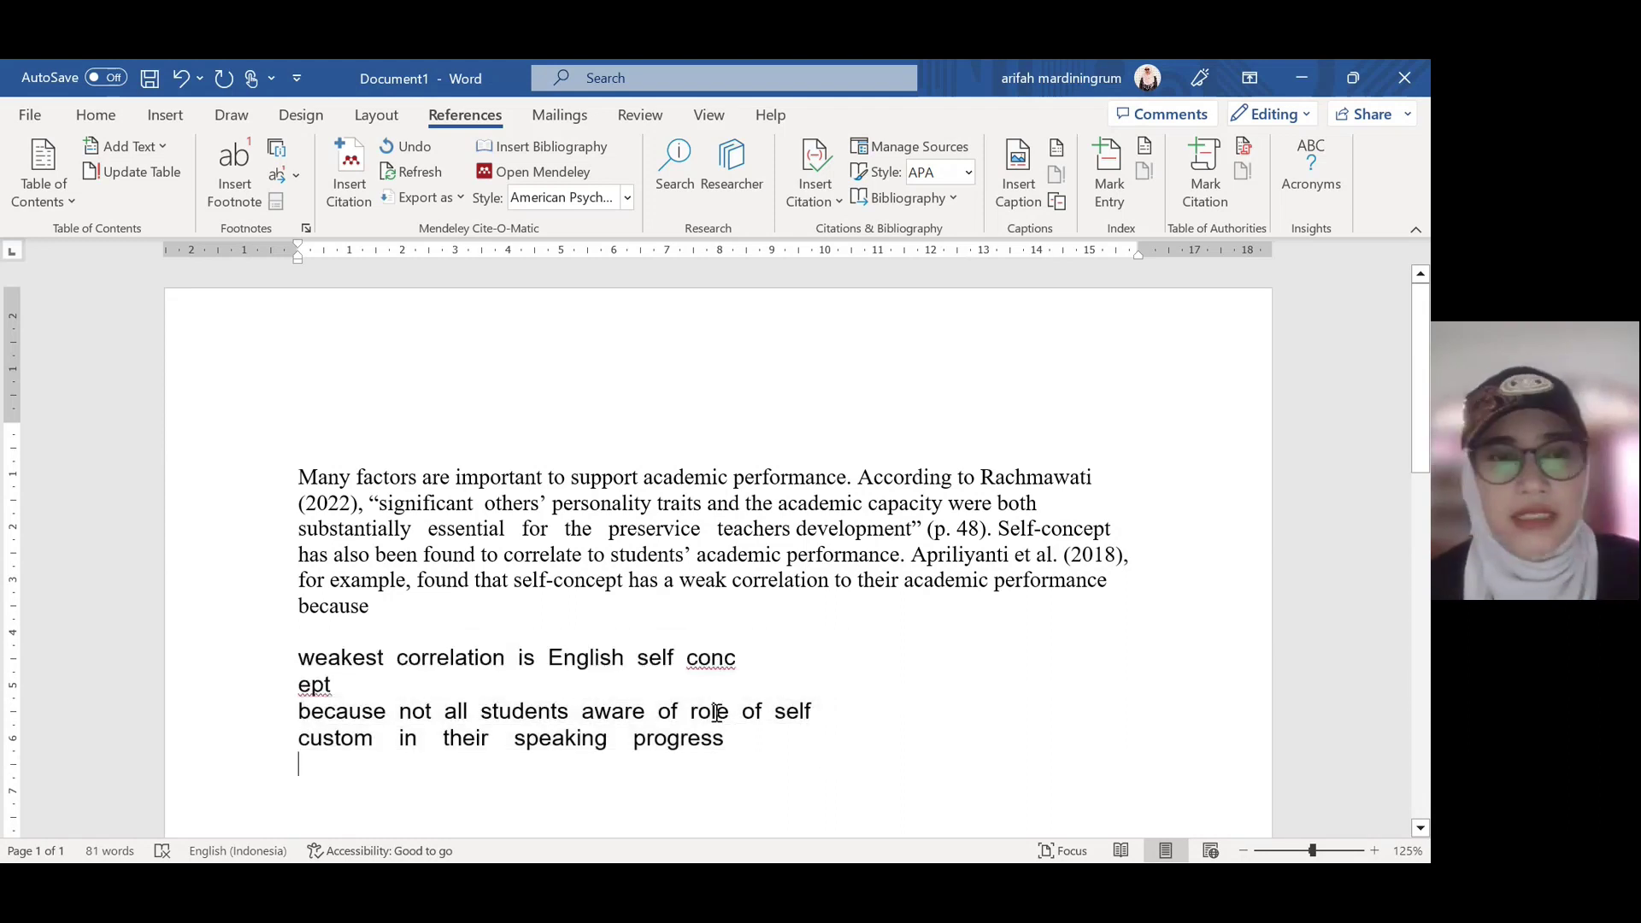
pyautogui.moveTo(355, 679); pyautogui.dragTo(298, 658)
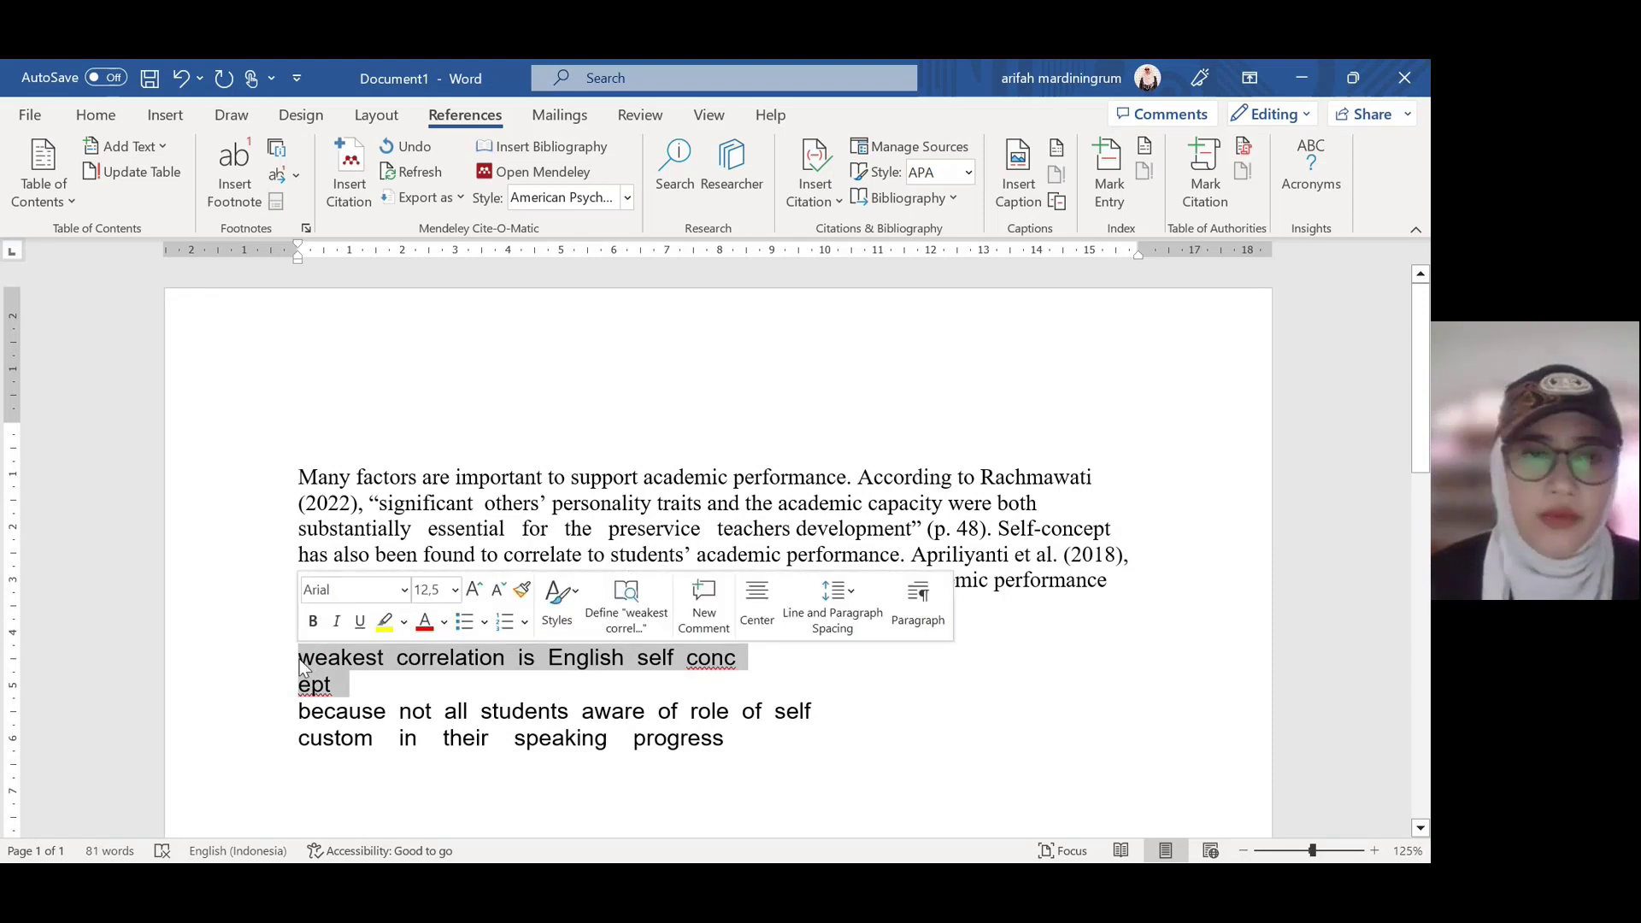
pyautogui.press('BackSpace')
pyautogui.press('BackSpace')
pyautogui.press('BackSpace')
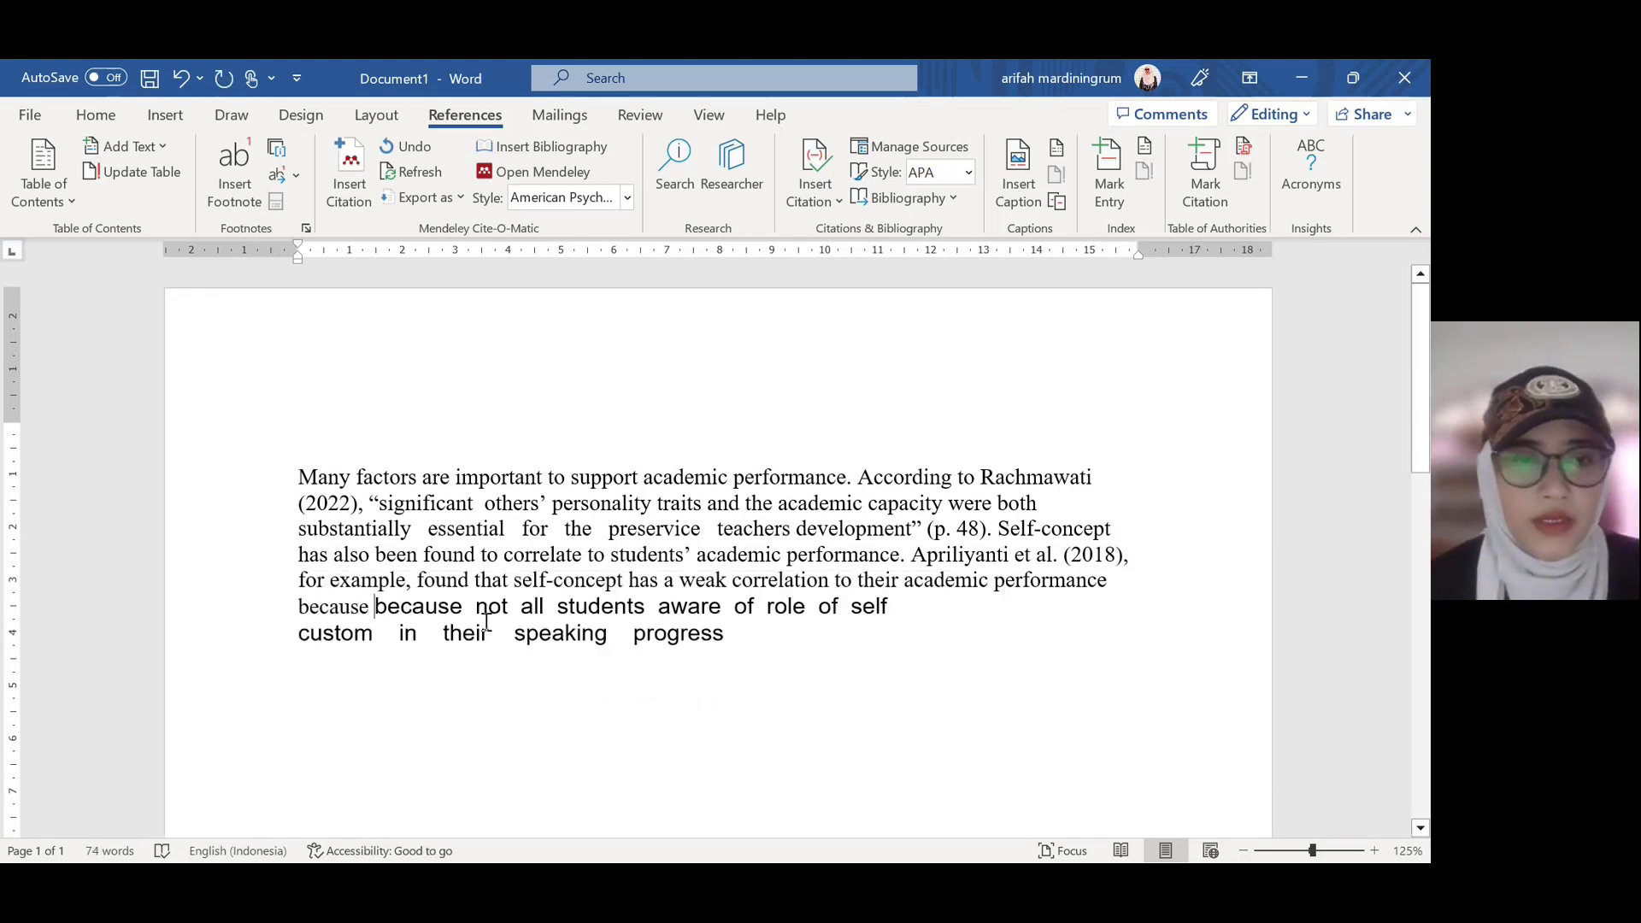
pyautogui.moveTo(477, 613); pyautogui.dragTo(379, 607)
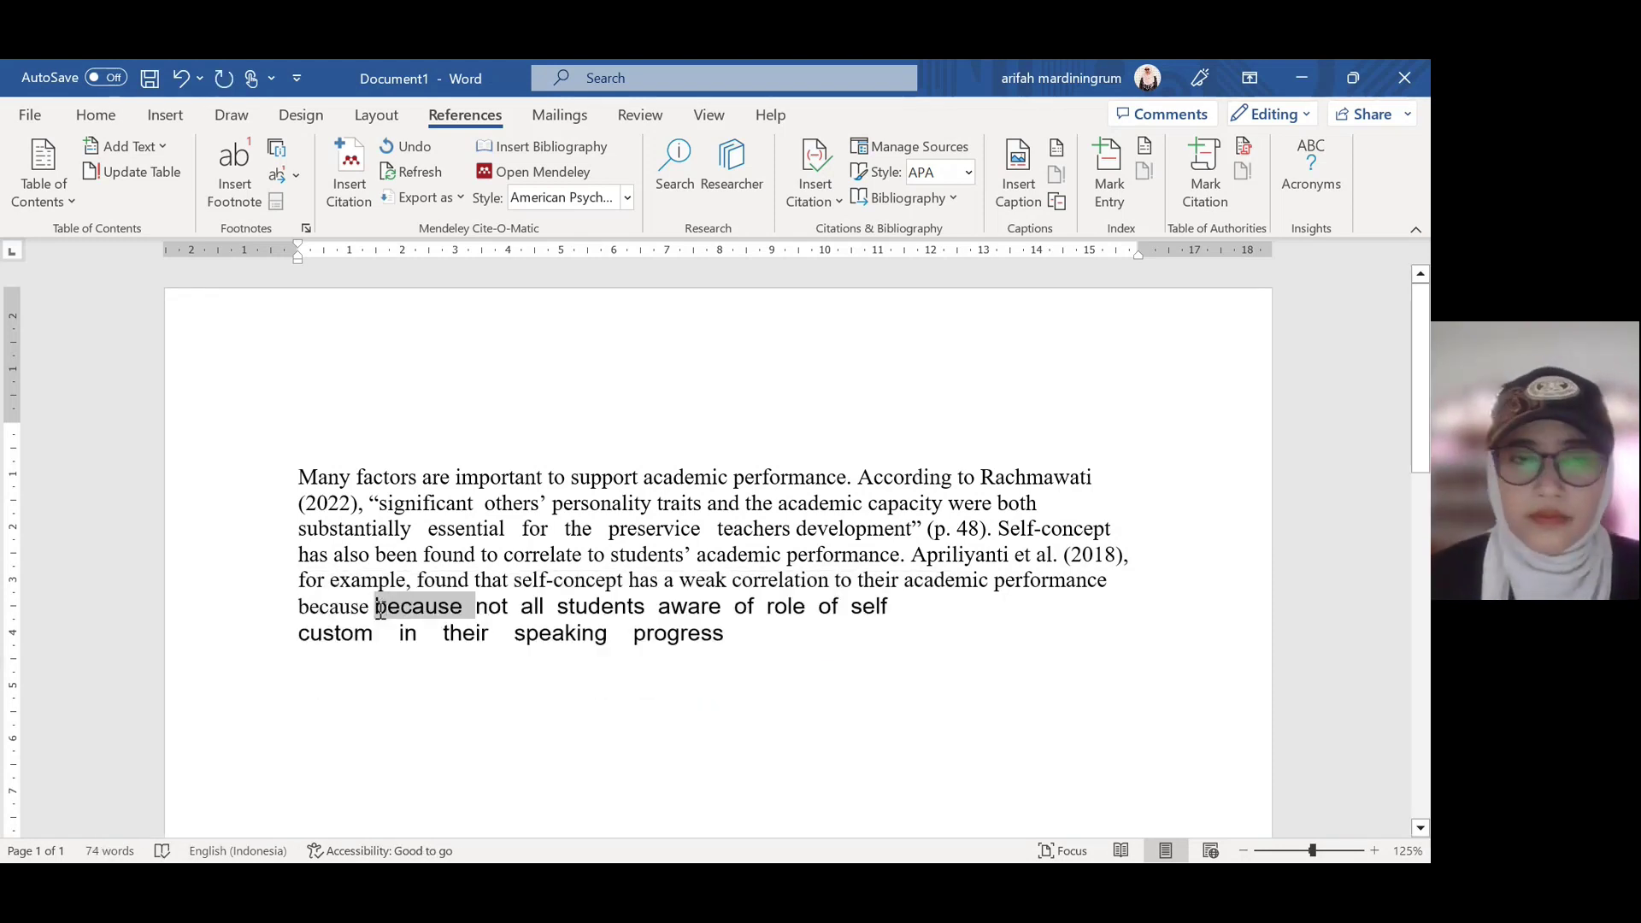
pyautogui.press('BackSpace')
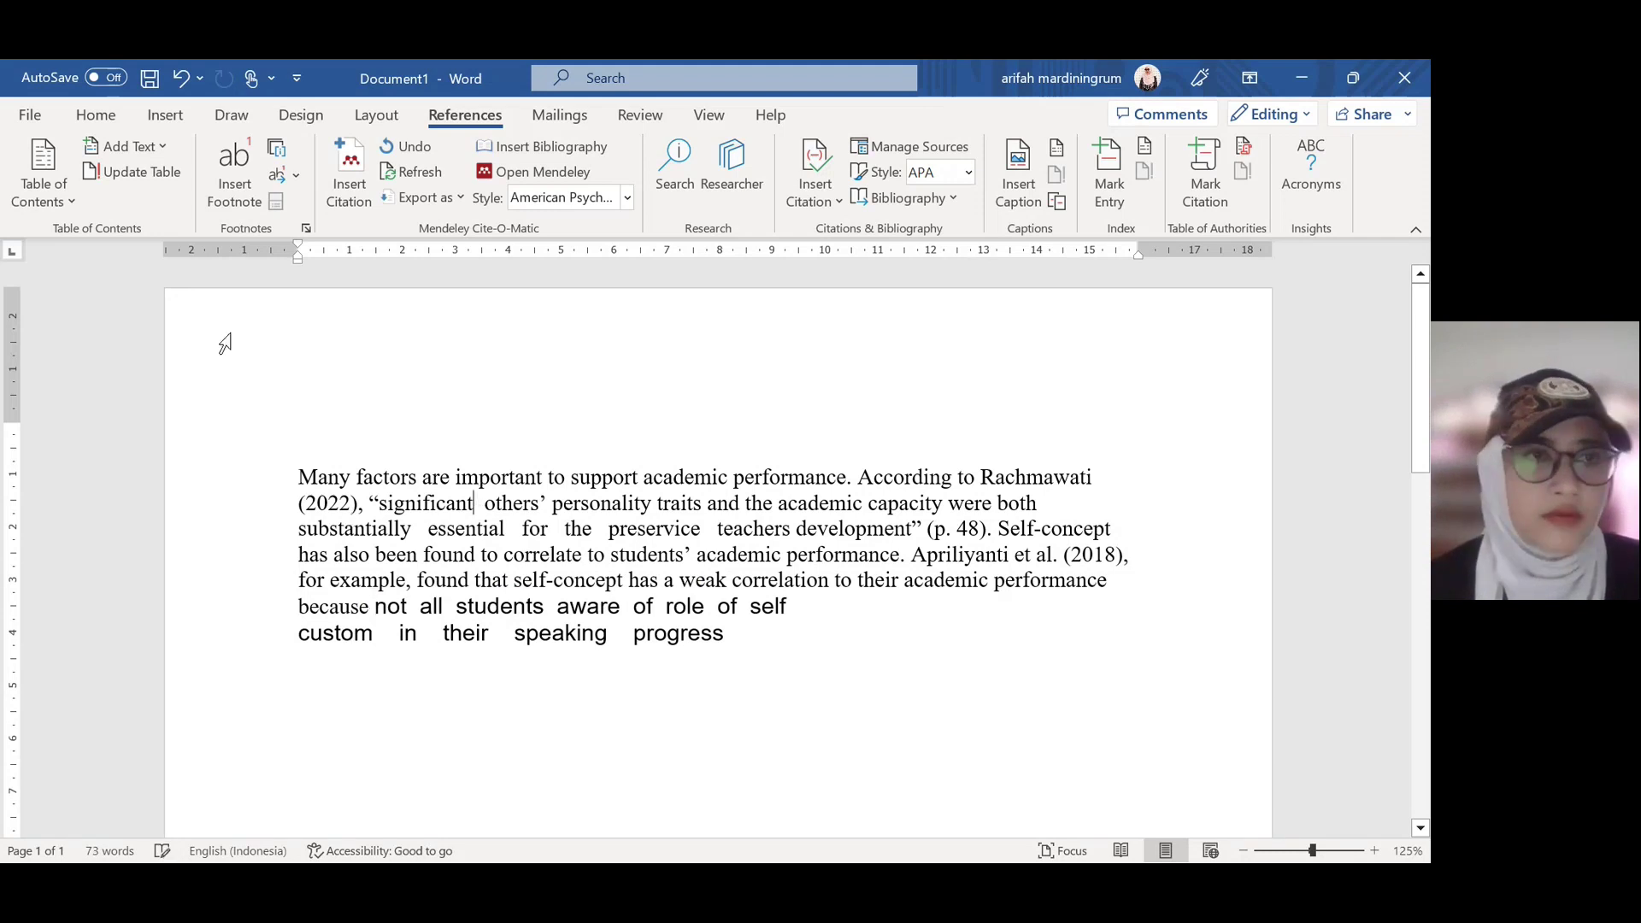
# Step: Copy the formatting of the paragraph's first quotation onto the text from there through the pasted passage's end
pyautogui.click(86, 118)
pyautogui.click(67, 201)
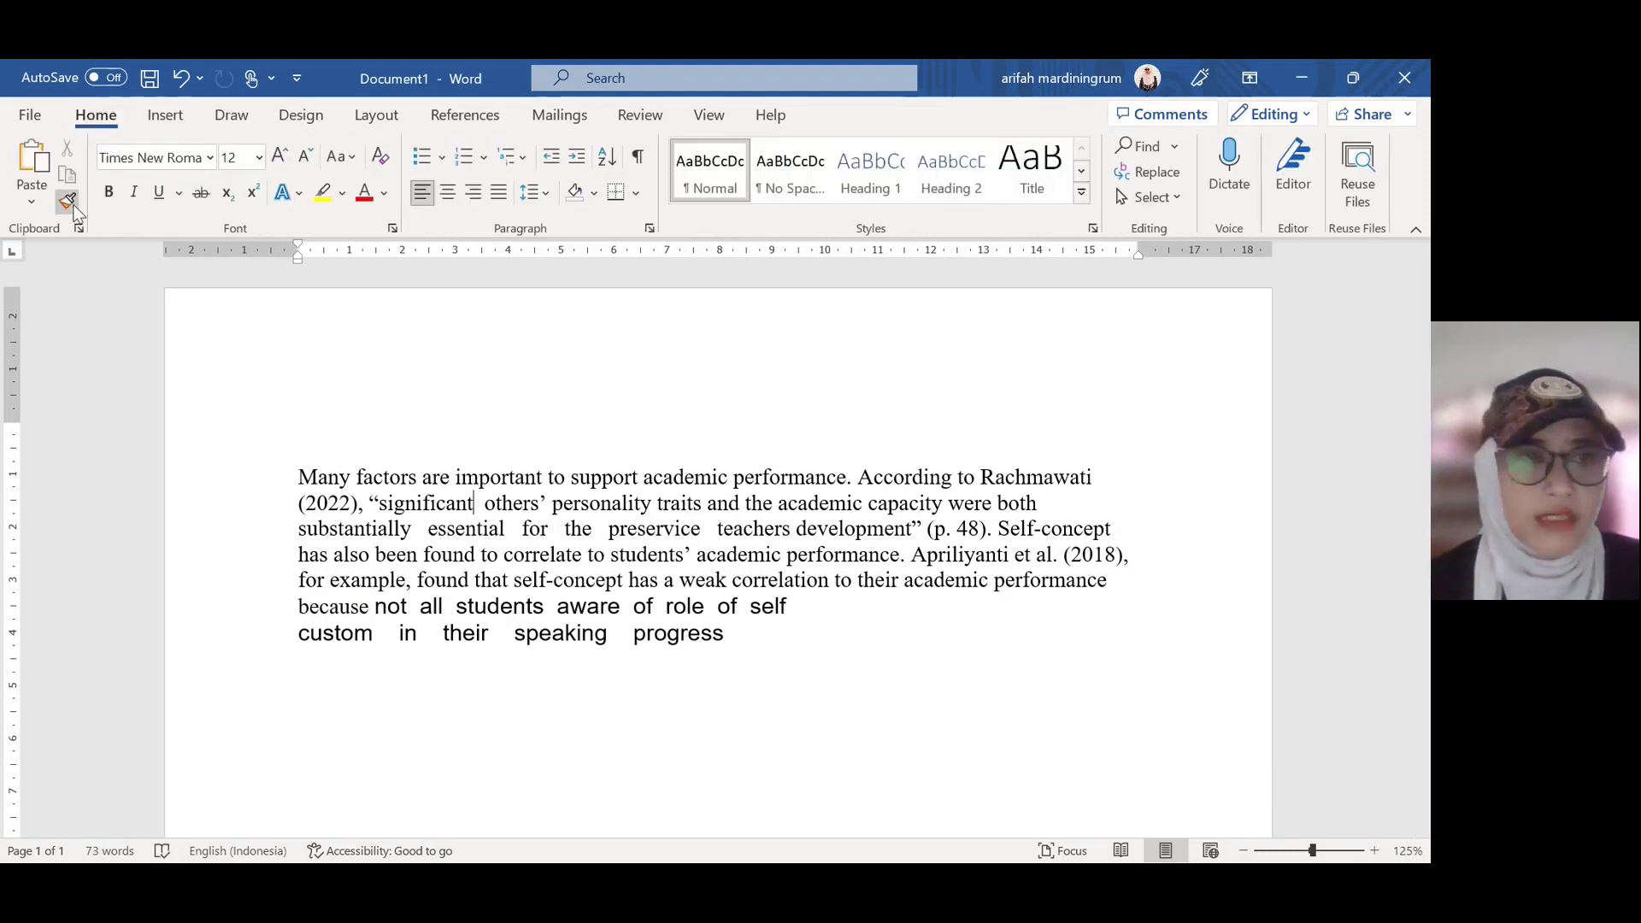
pyautogui.moveTo(287, 518)
pyautogui.mouseDown()
pyautogui.moveTo(542, 607)
pyautogui.moveTo(714, 729)
pyautogui.moveTo(663, 679)
pyautogui.mouseUp()
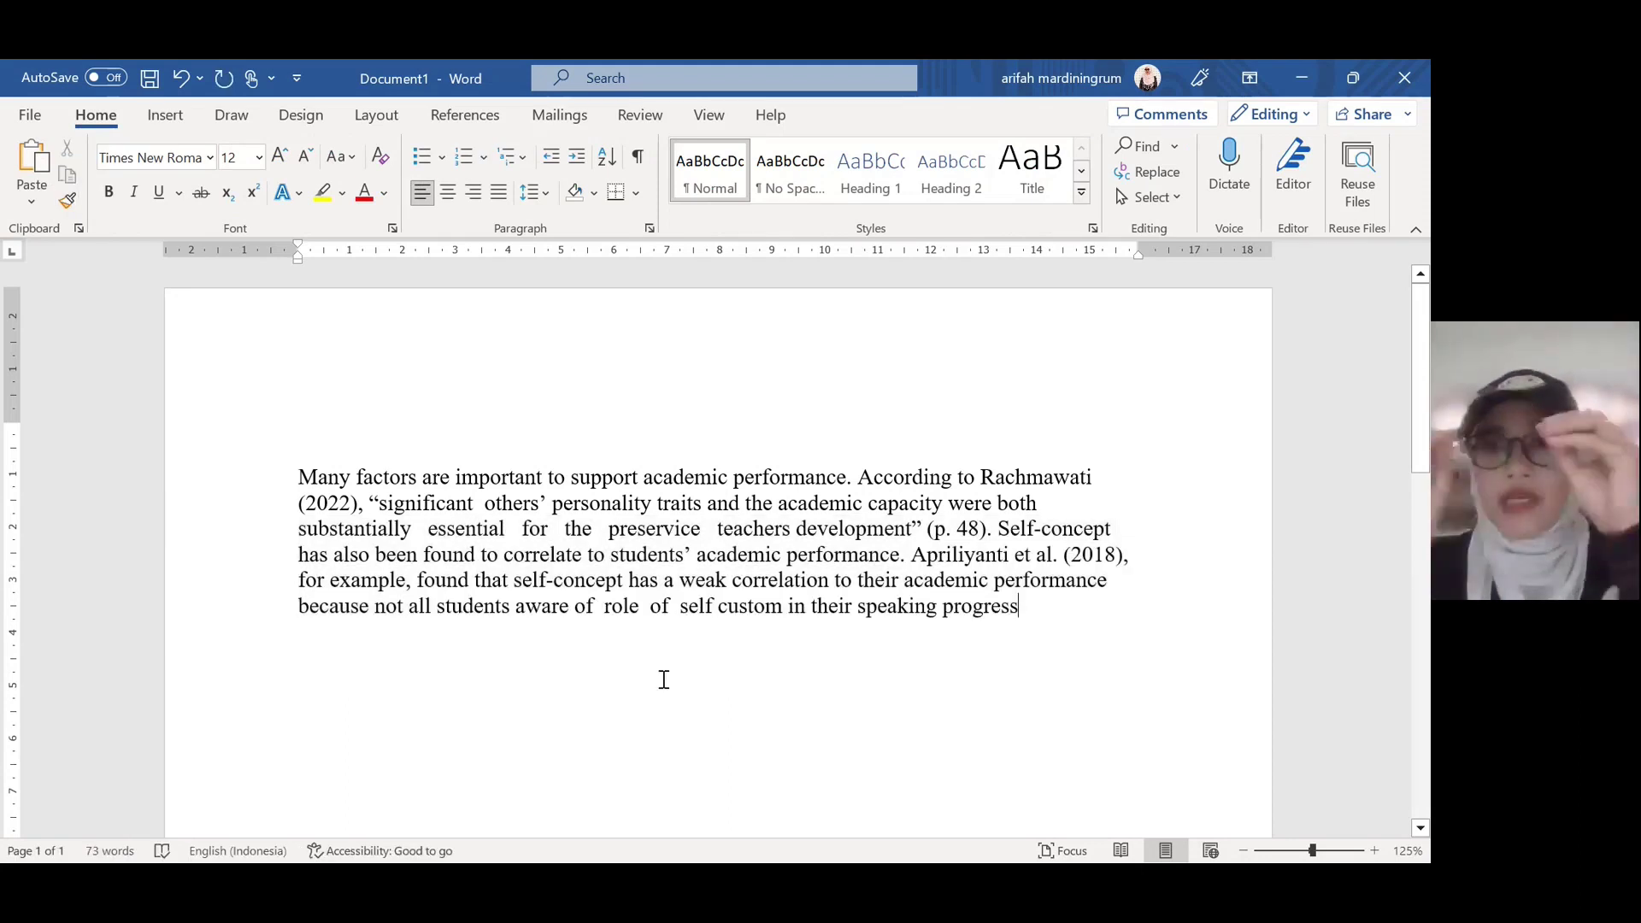
# Step: Enclose the passage from "because not all students" to "speaking progress" in double quotation marks
pyautogui.click(302, 607)
pyautogui.write('"')
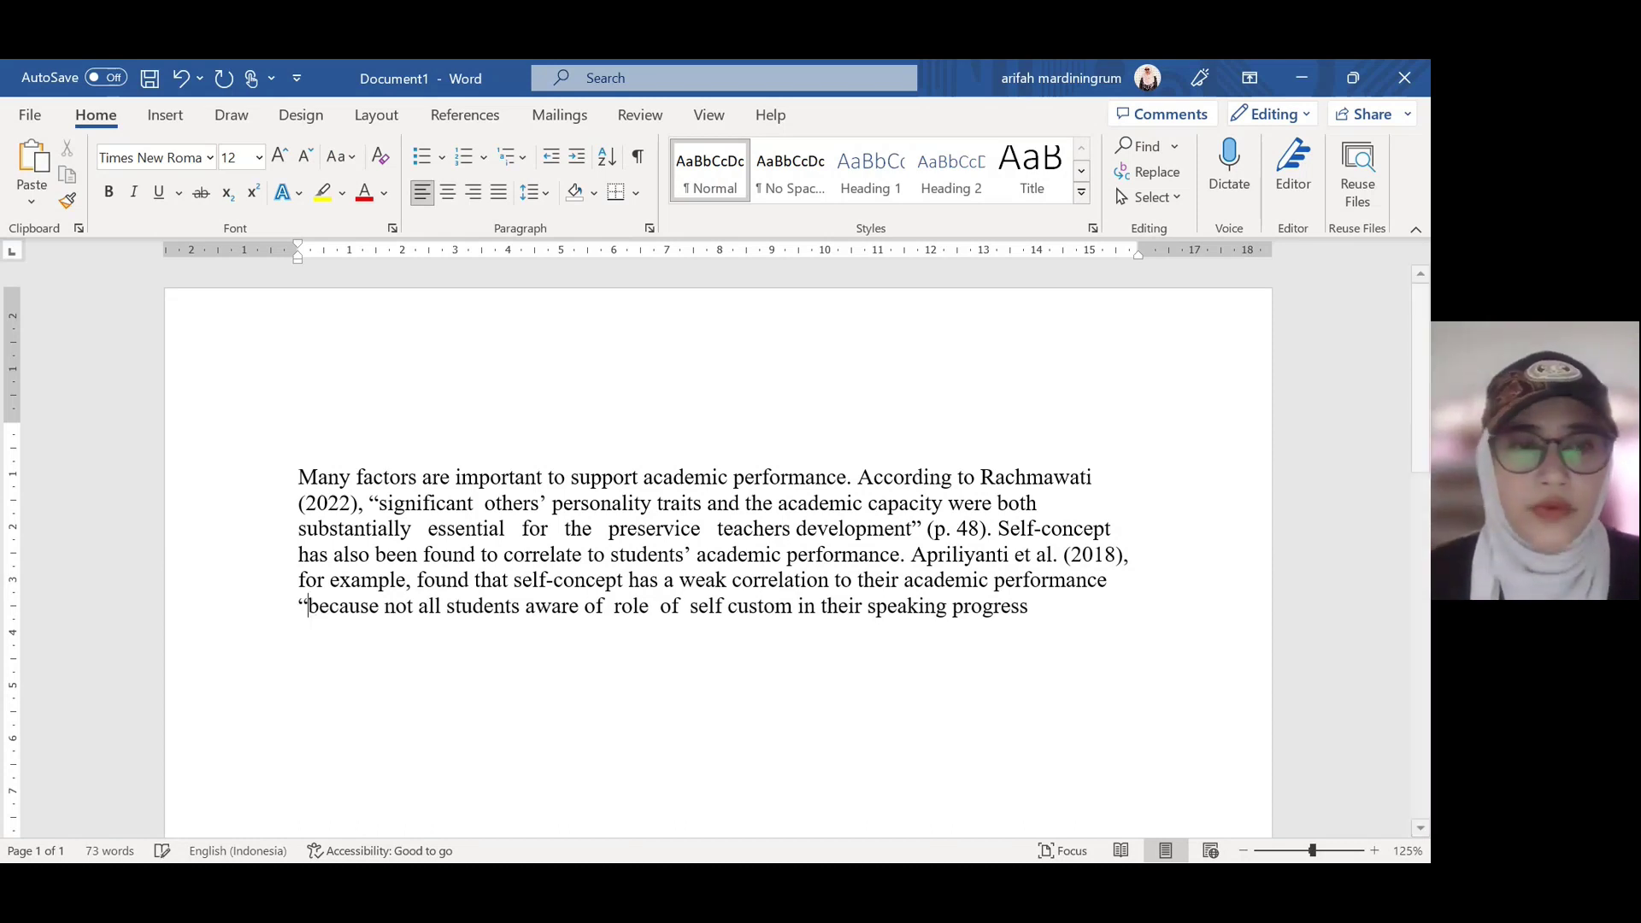
pyautogui.click(1043, 606)
pyautogui.write('"')
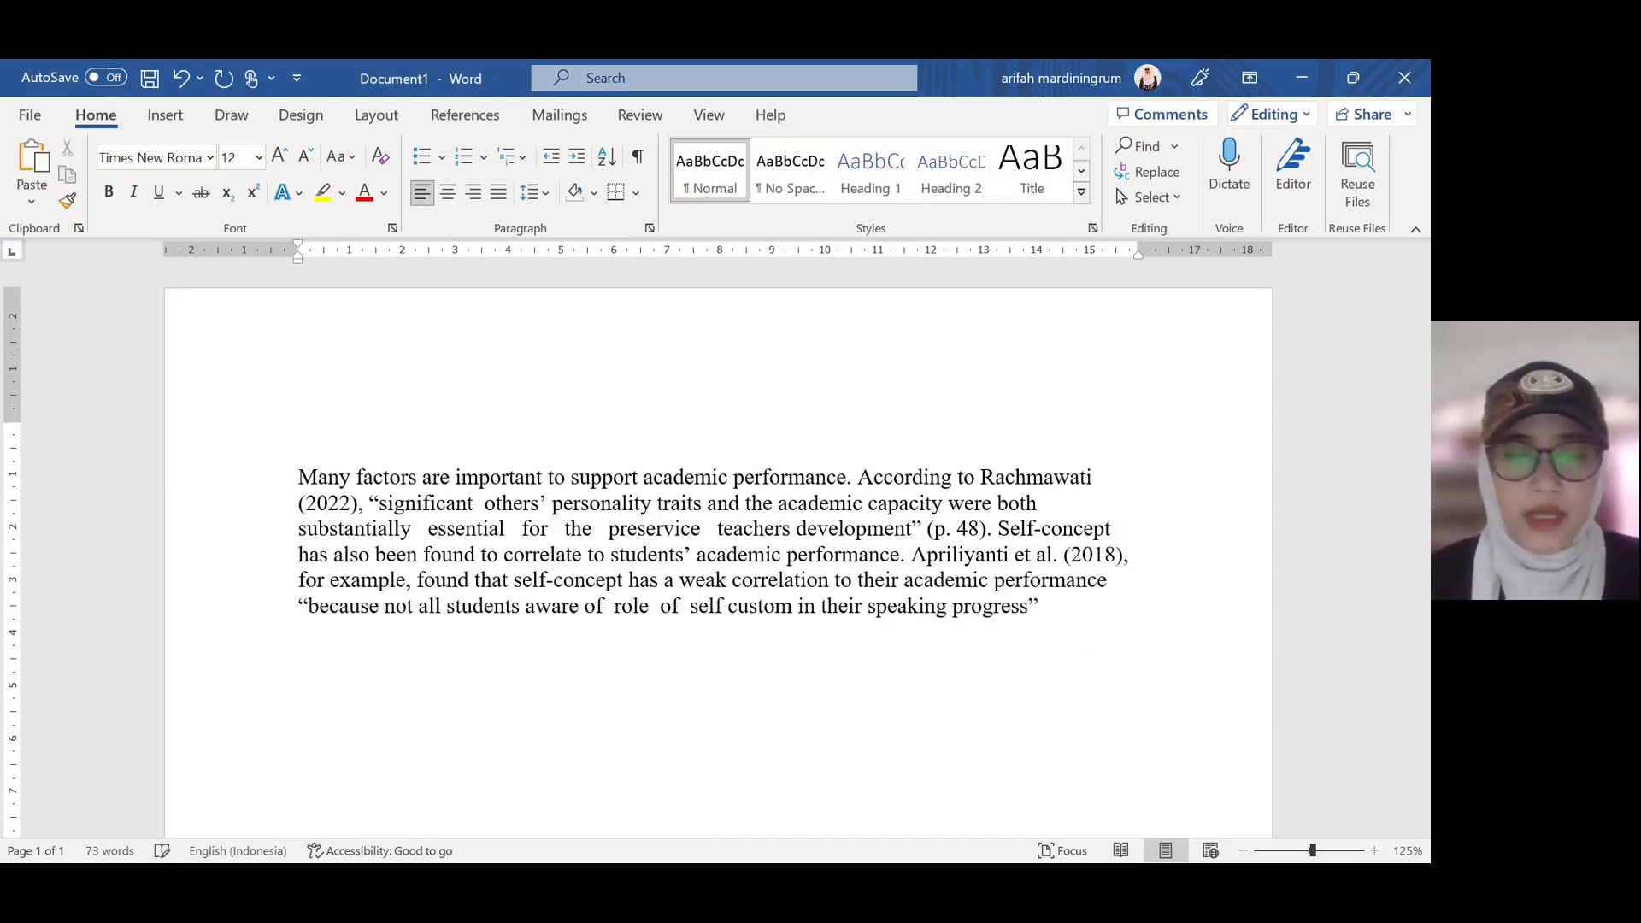
# Step: Add the page reference "(p. 142)." after the quotation, looking up the passage's page number in the source PDF in Chrome before returning to Word
pyautogui.write(' (p')
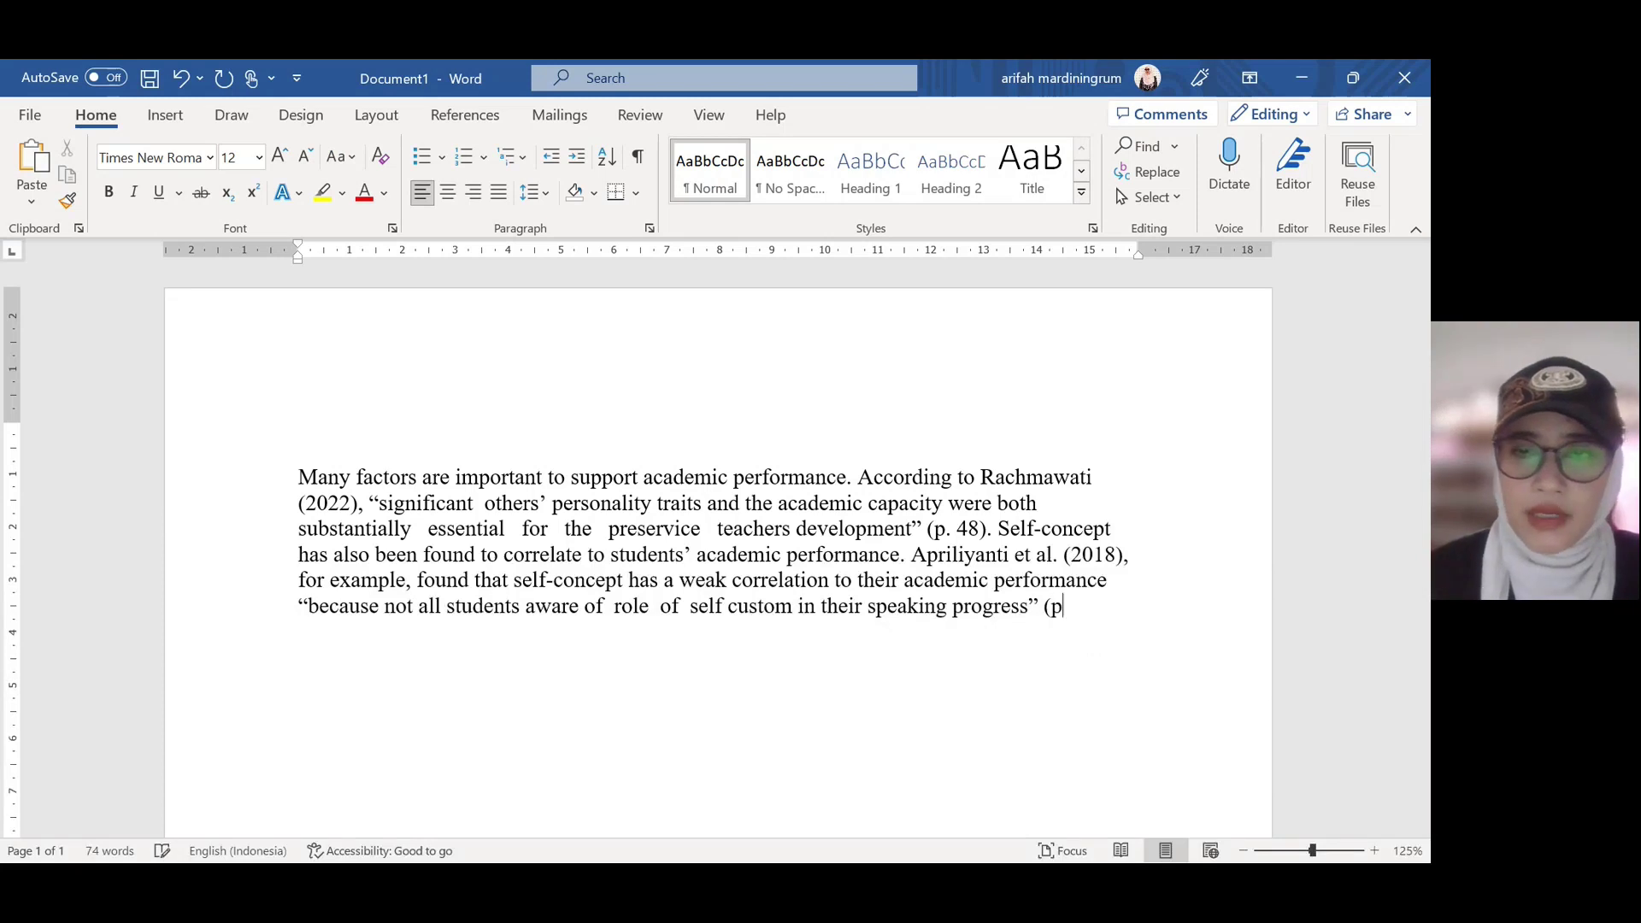
pyautogui.write('.')
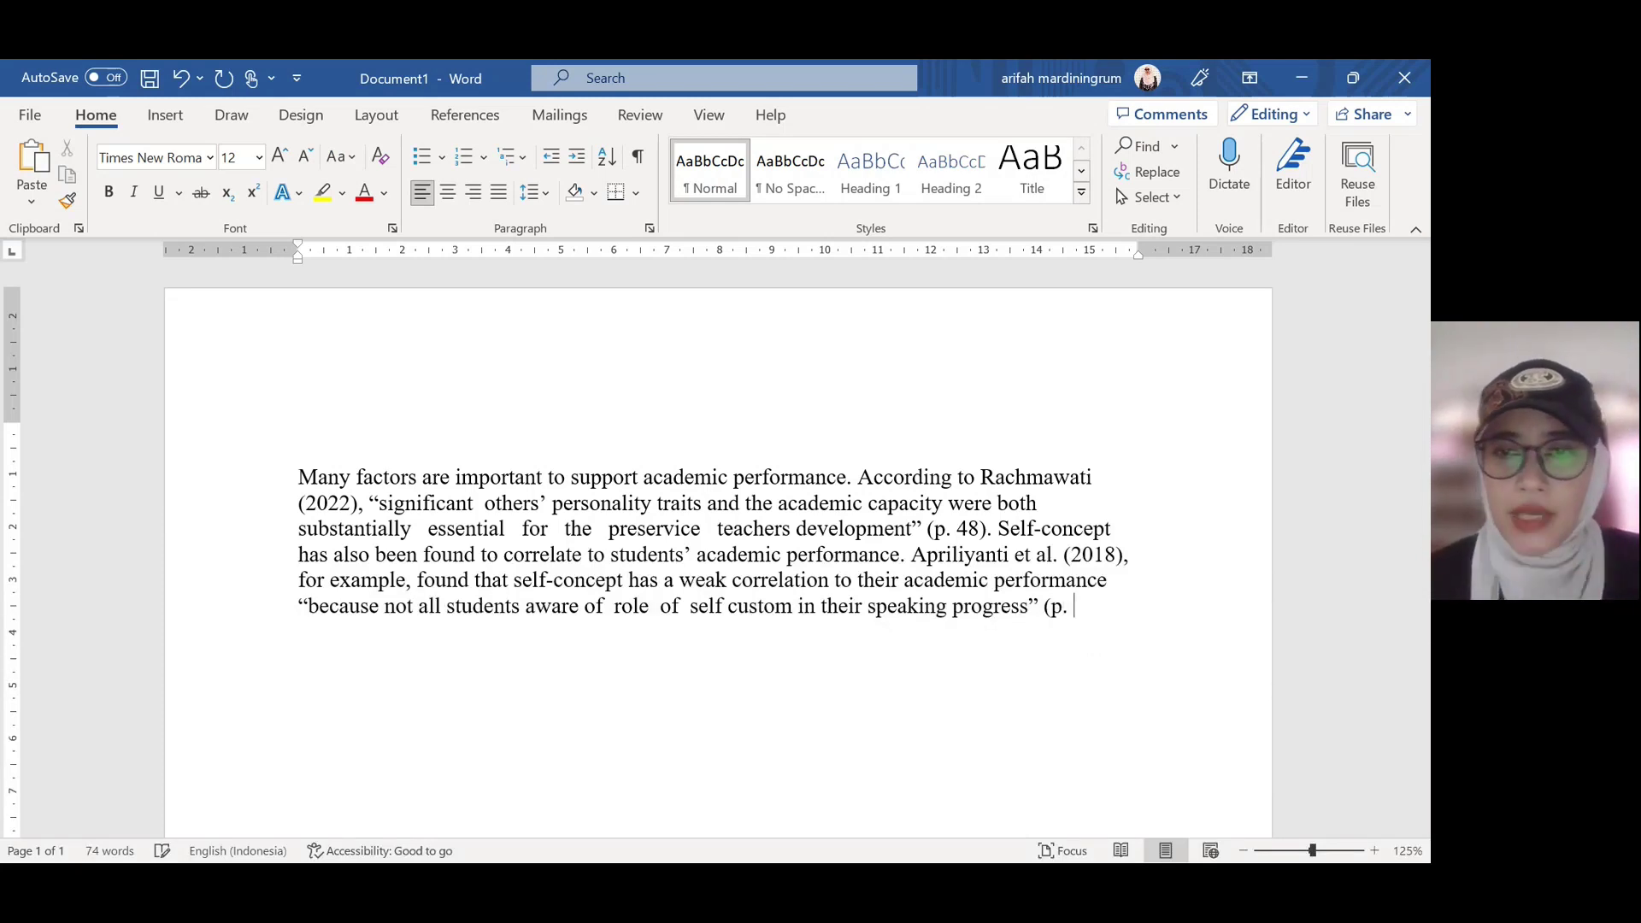
pyautogui.click(1302, 78)
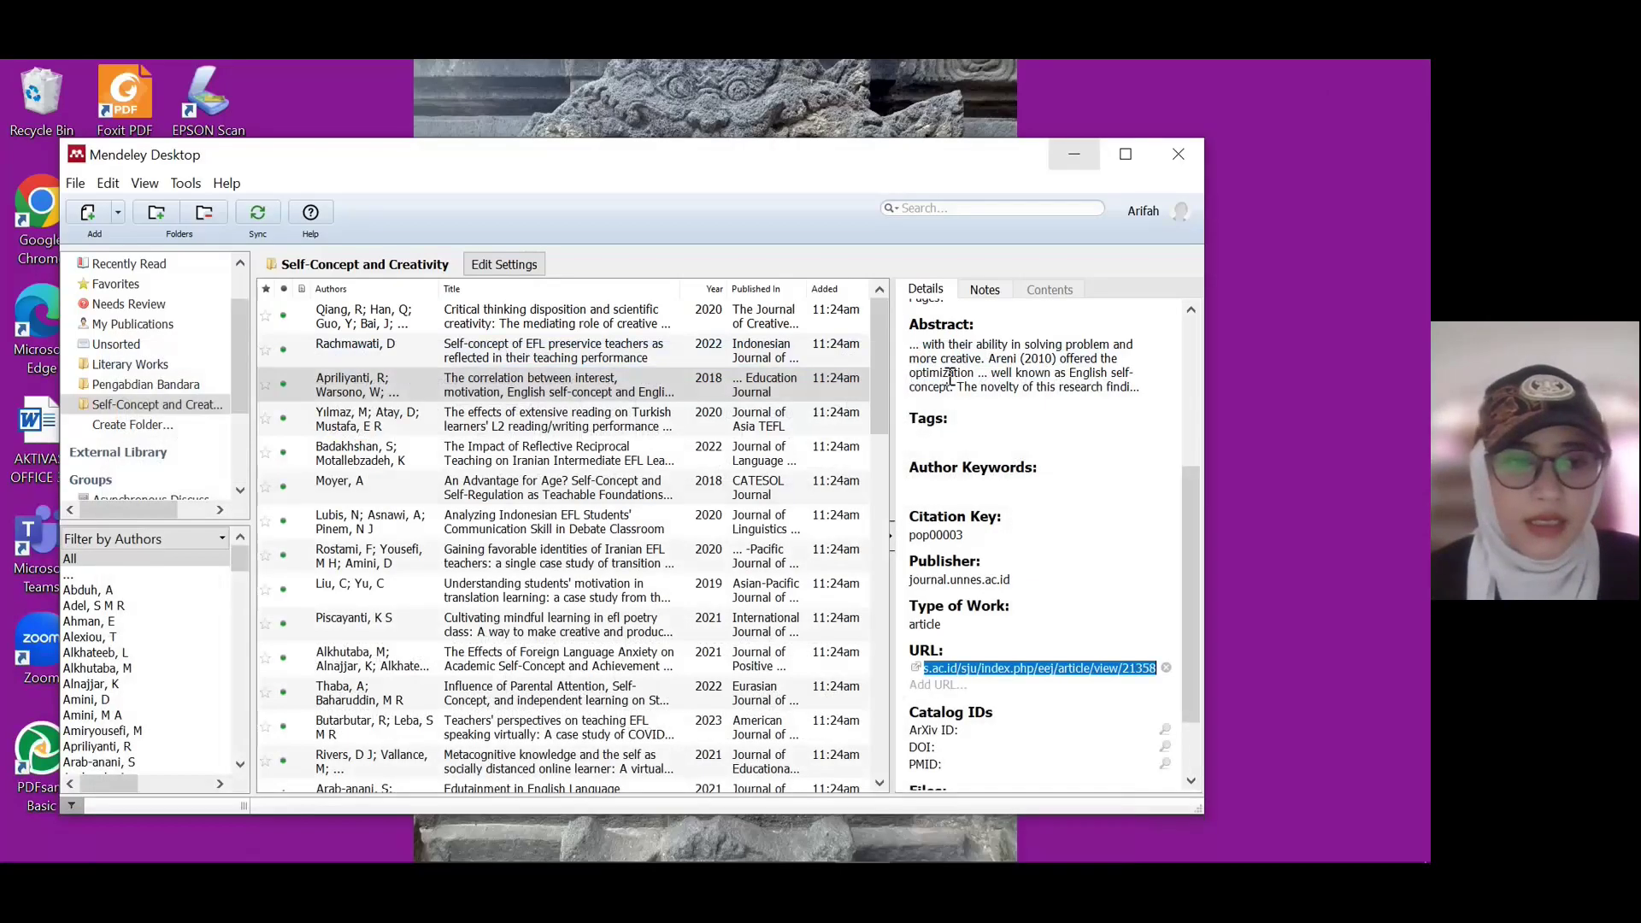
pyautogui.click(205, 846)
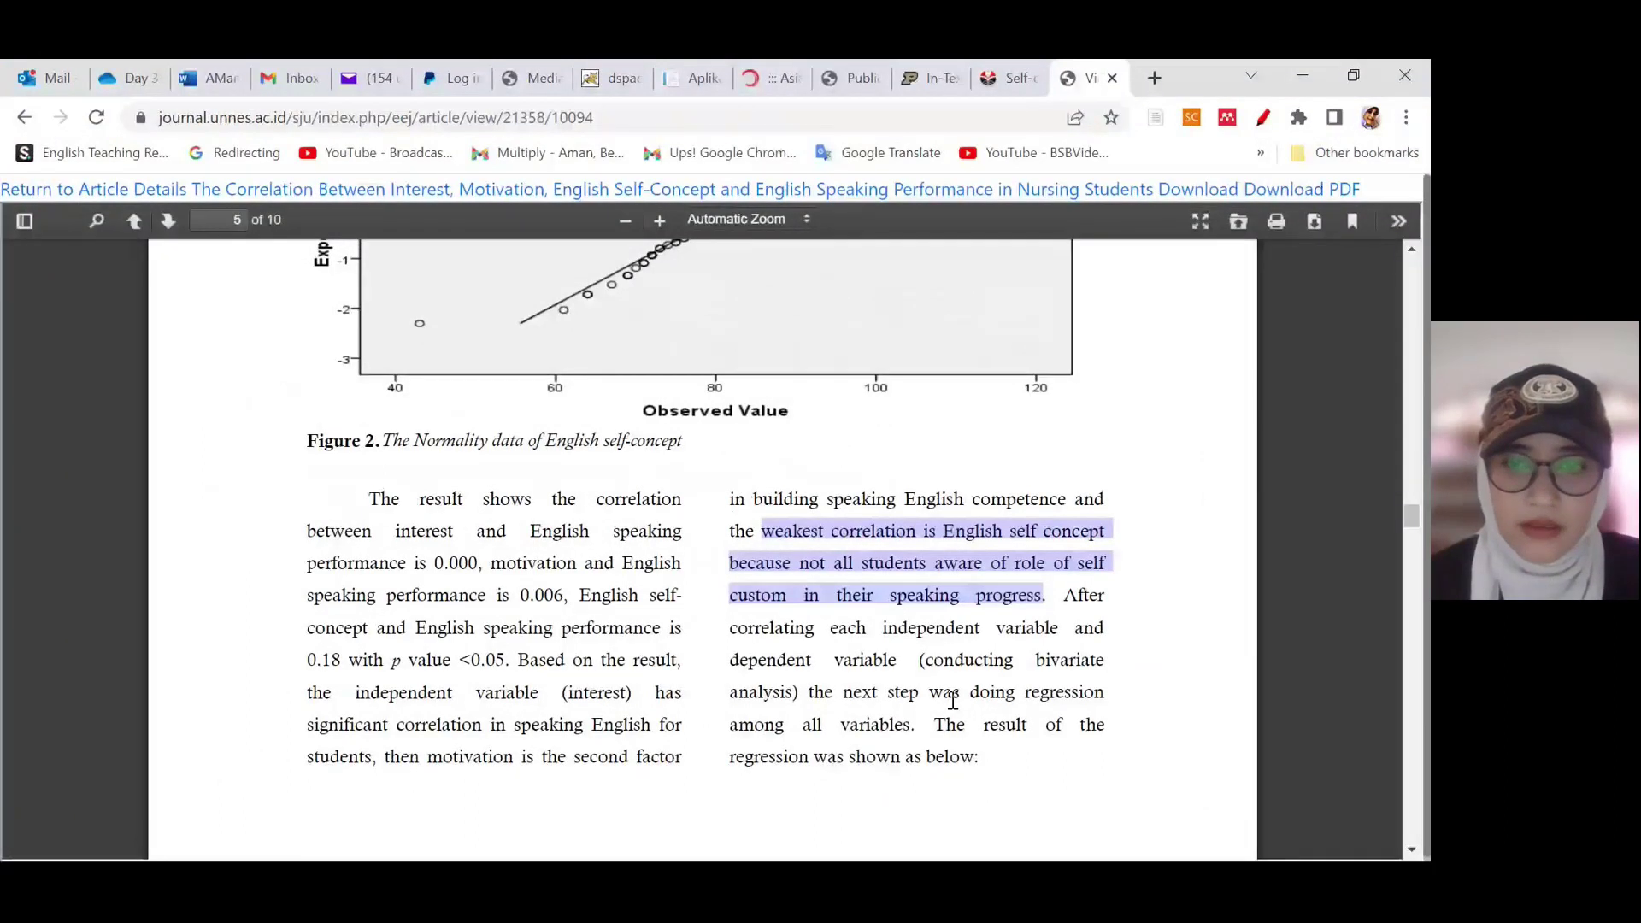
pyautogui.click(946, 696)
pyautogui.scroll(-1, 946, 696)
pyautogui.scroll(-6, 702, 547)
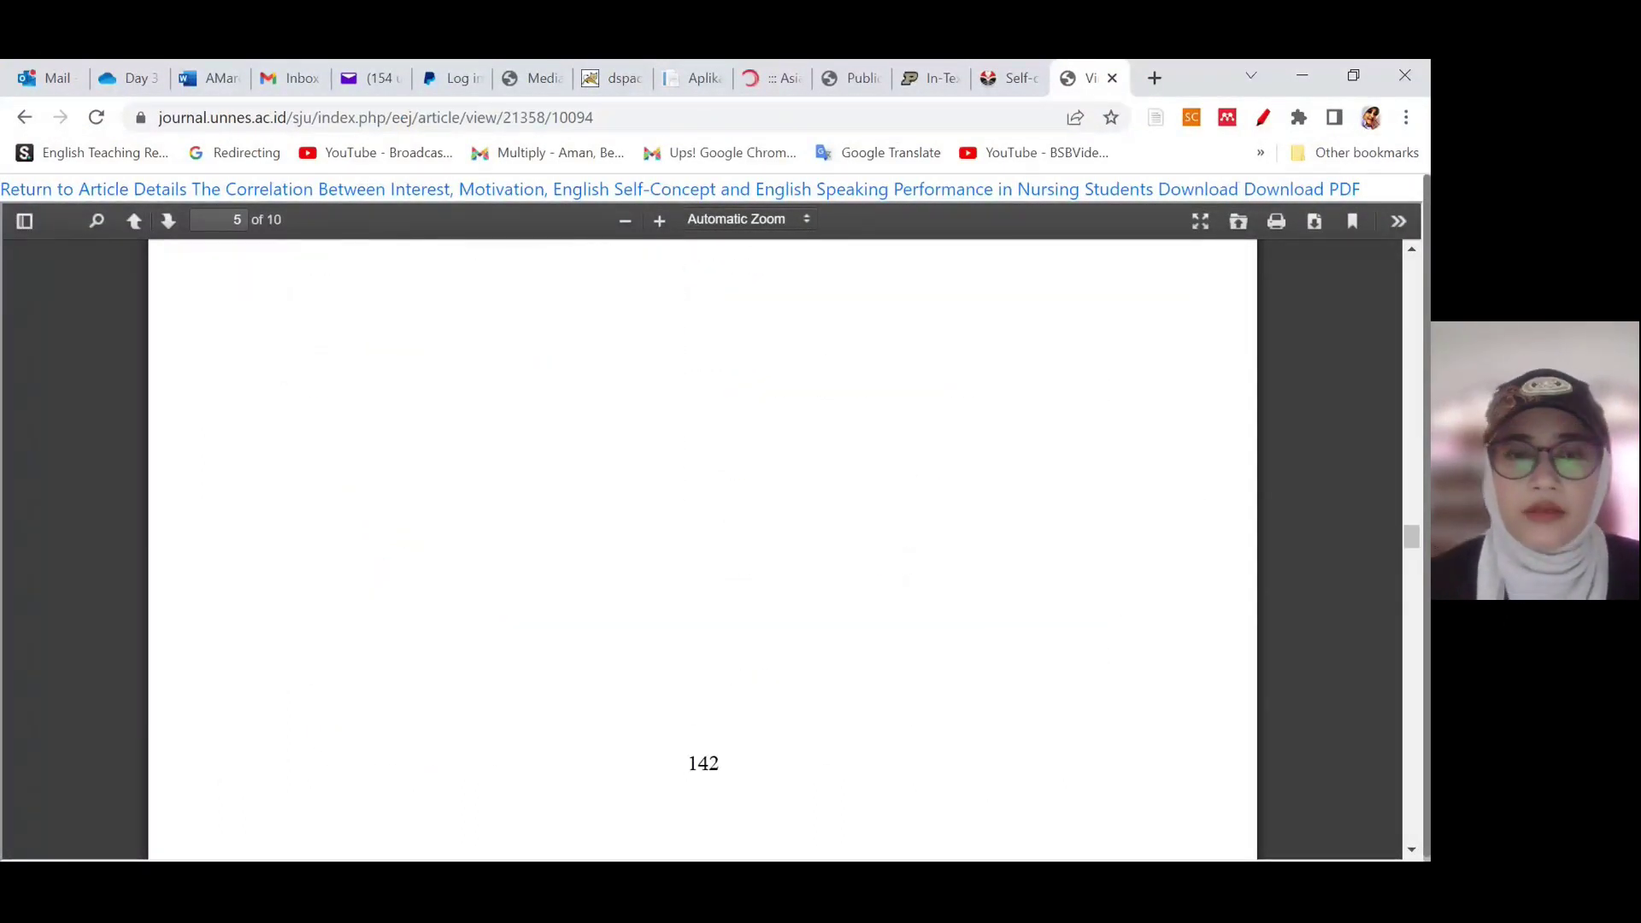
pyautogui.click(1304, 78)
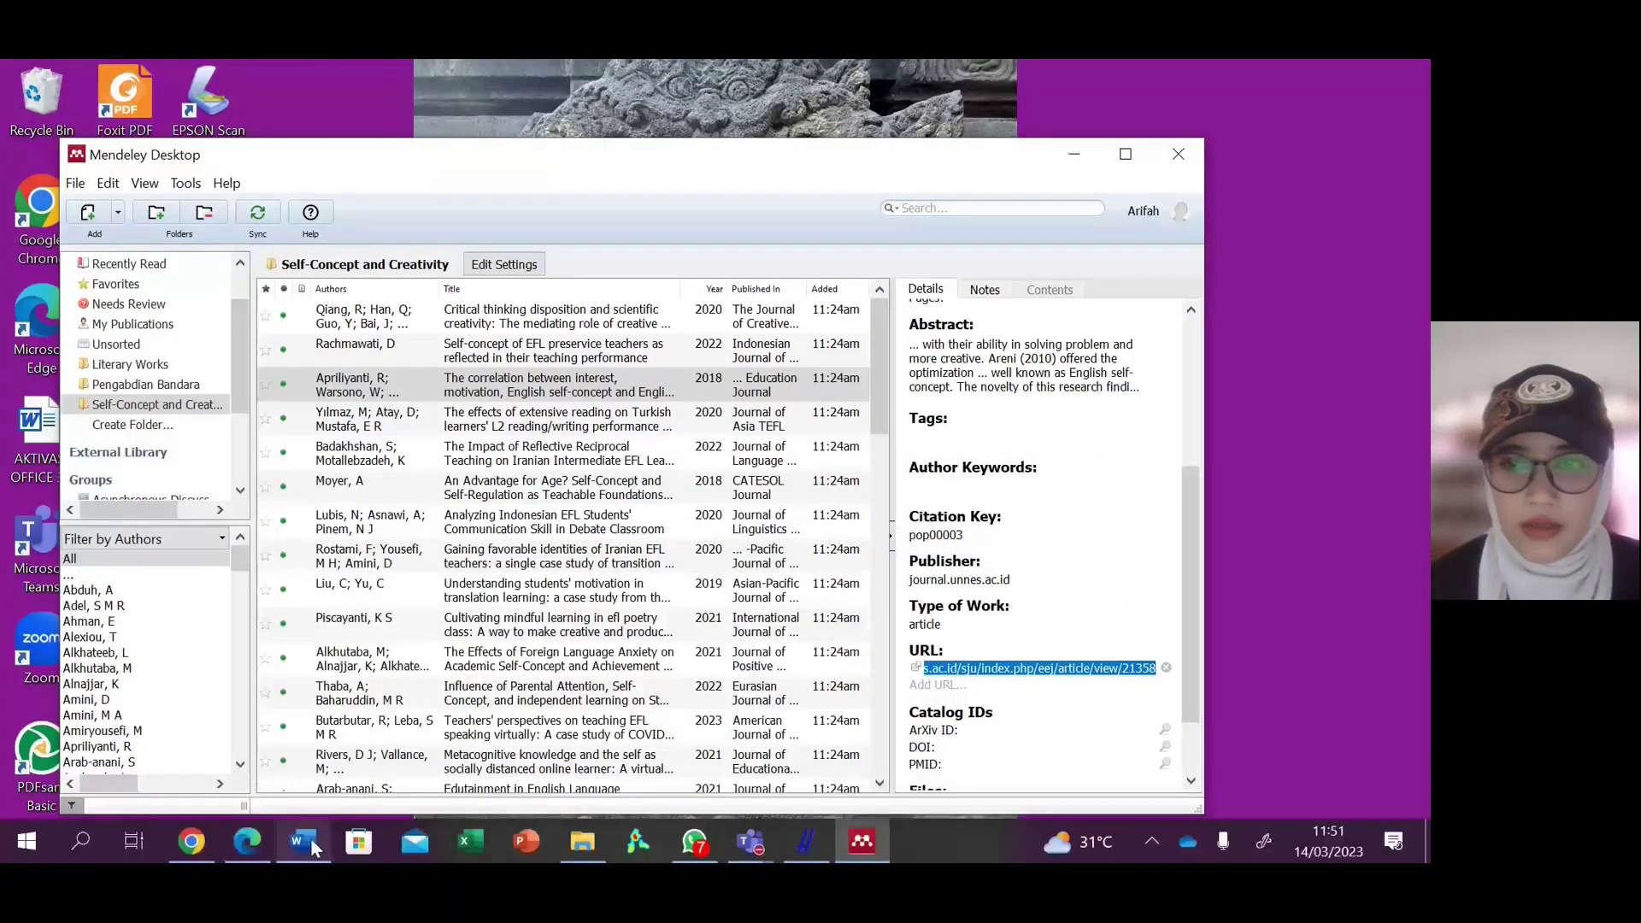
pyautogui.click(304, 842)
pyautogui.write('142')
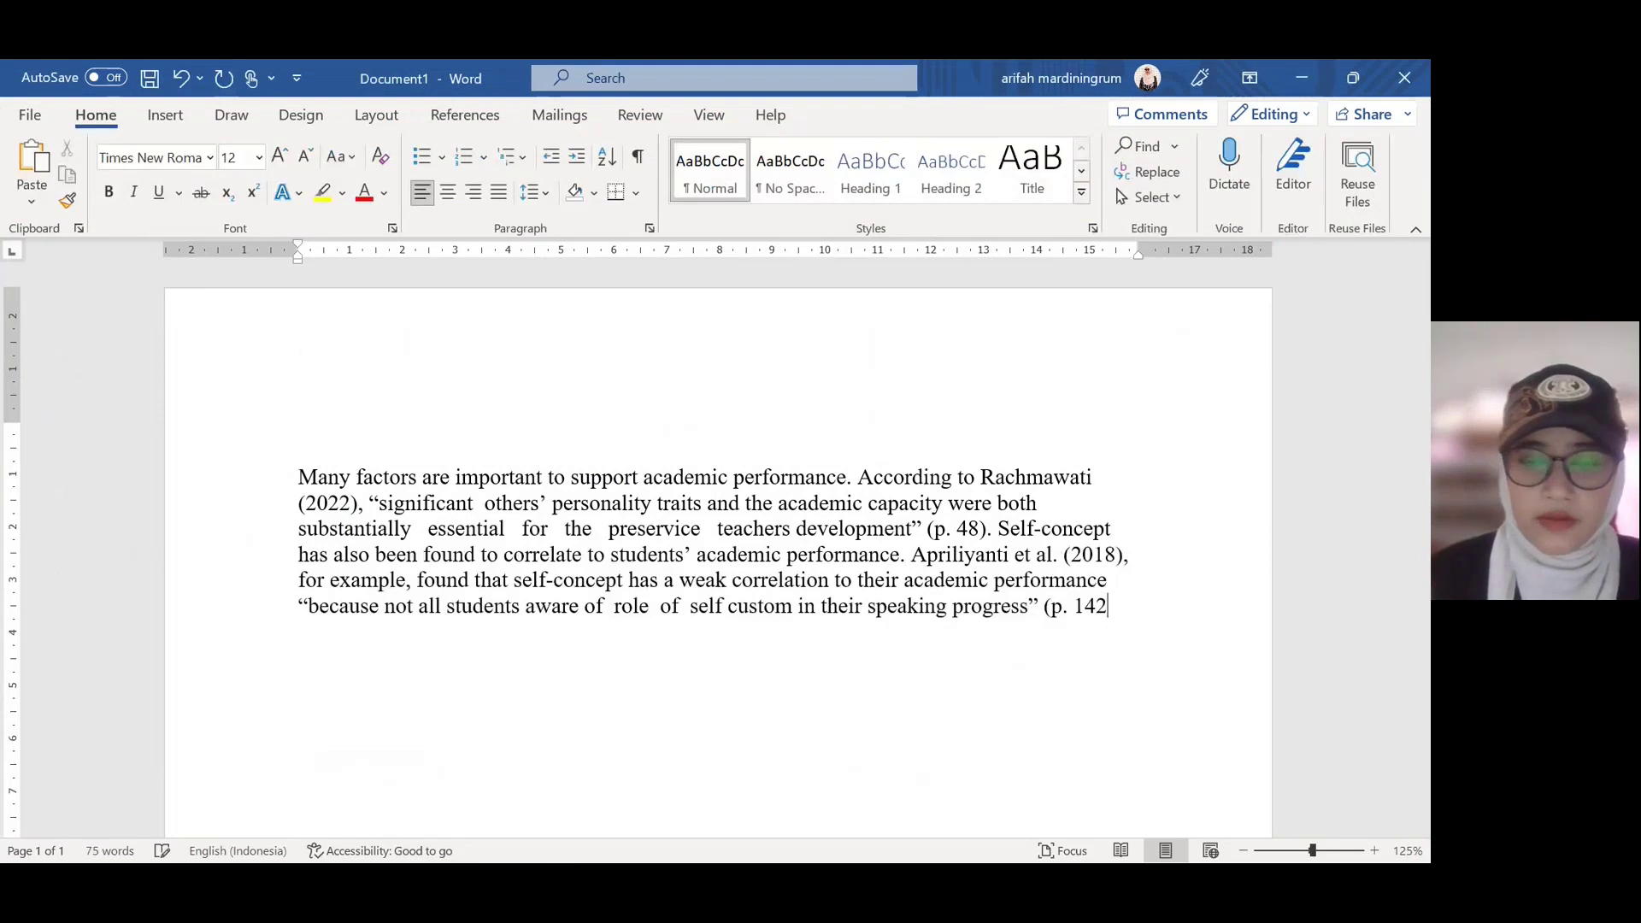
pyautogui.write(').')
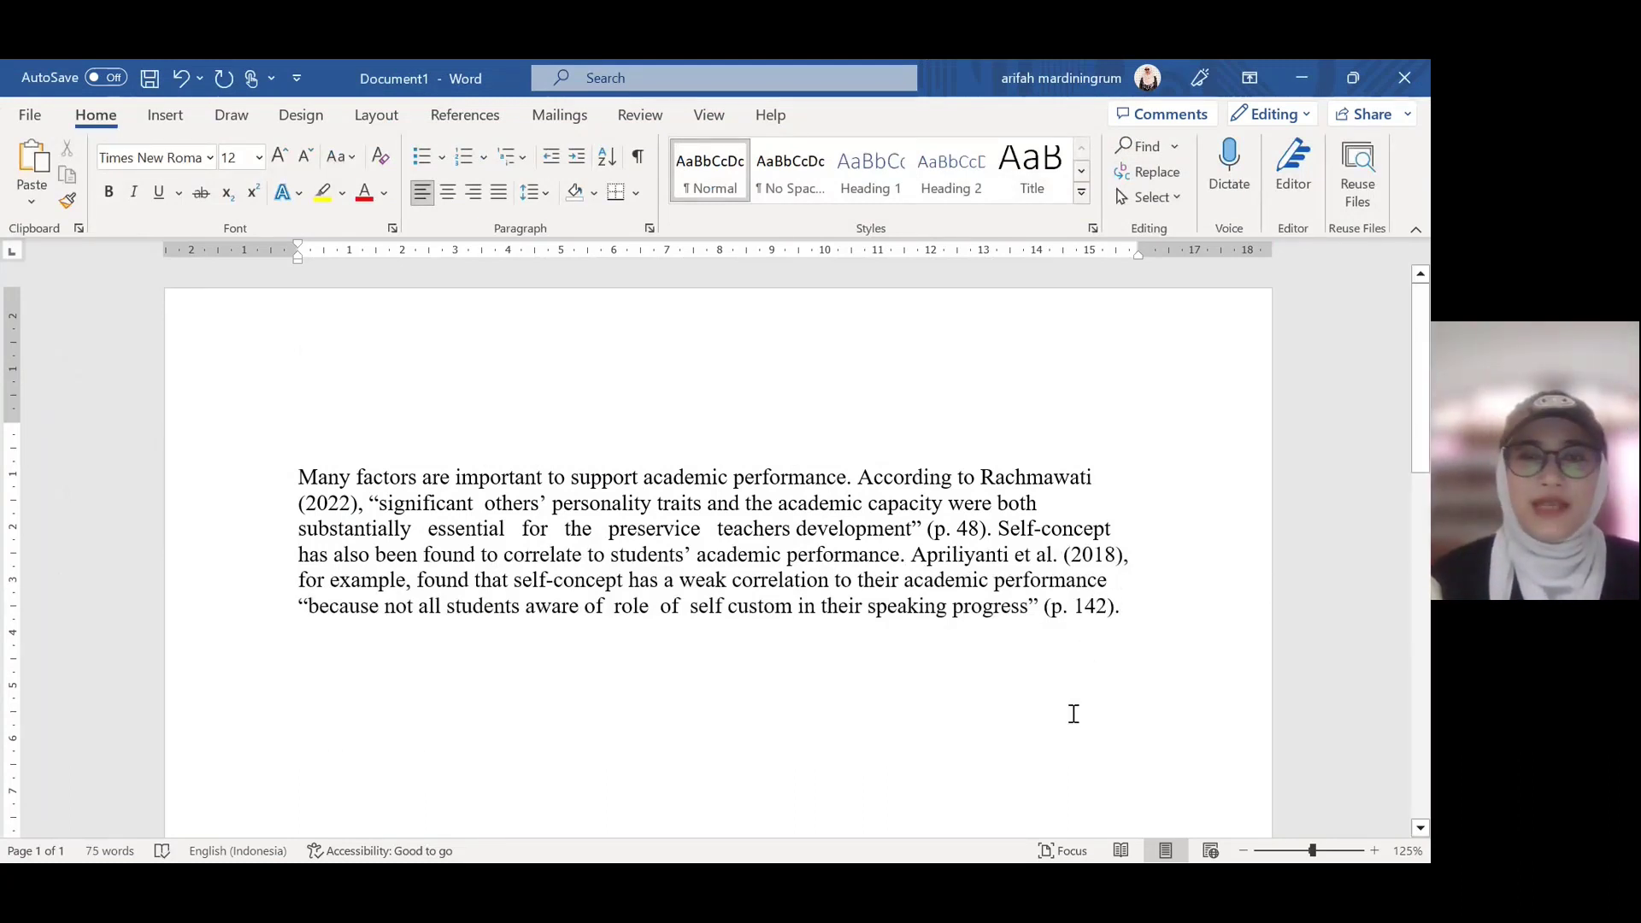
# Step: Start a numbered list below the paragraph with "Quotation marks “….”" as its first item
pyautogui.press('Return')
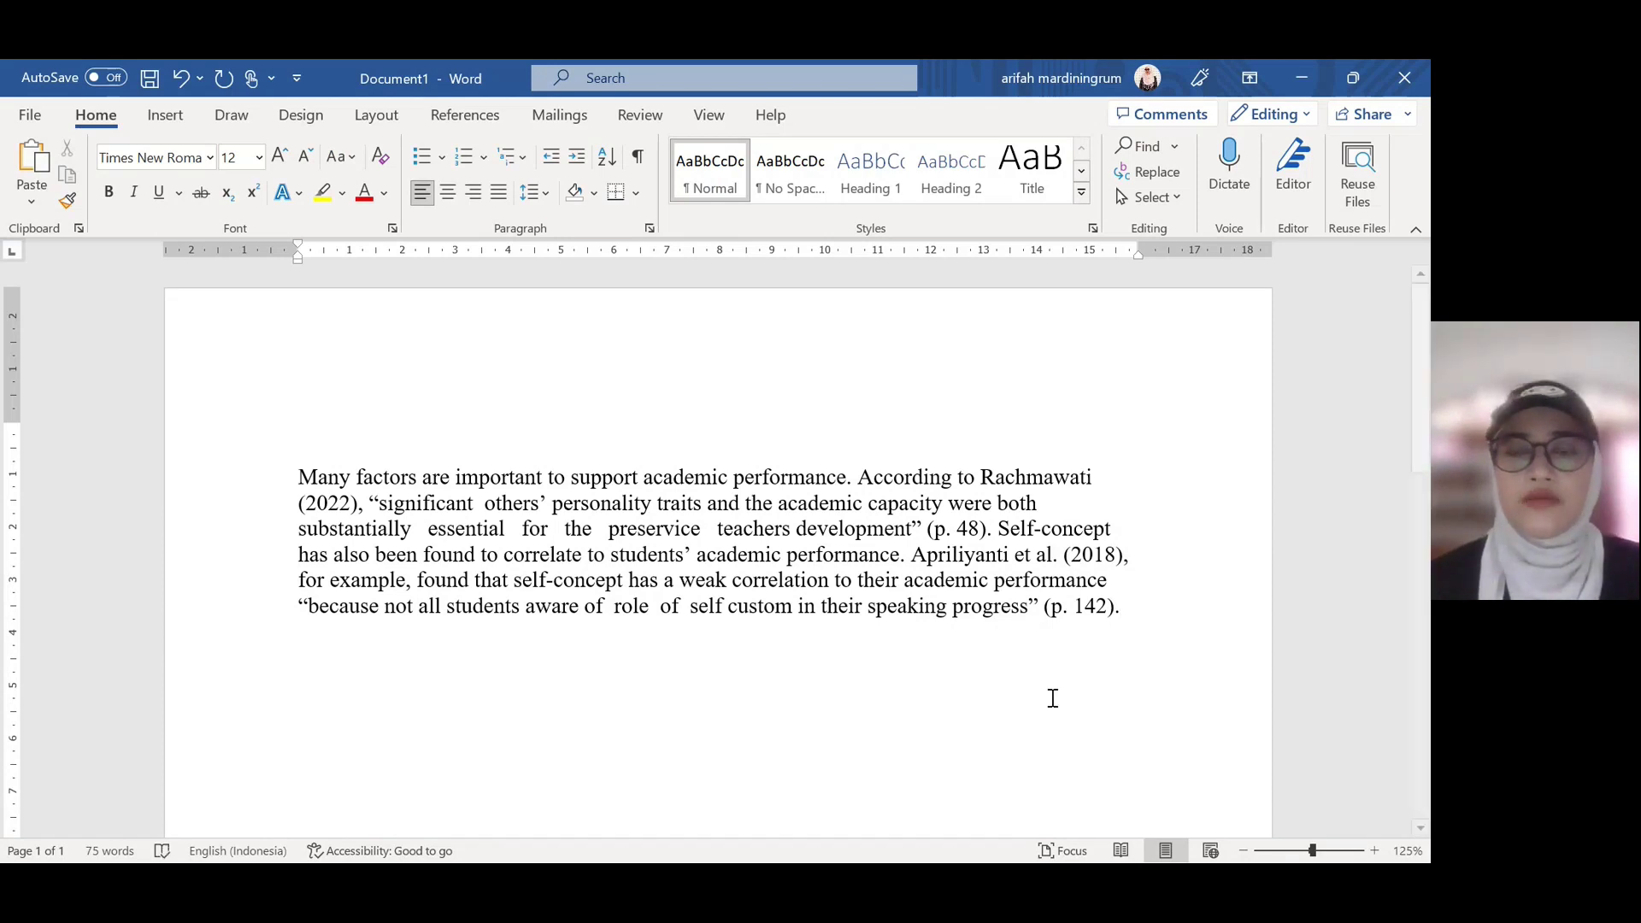
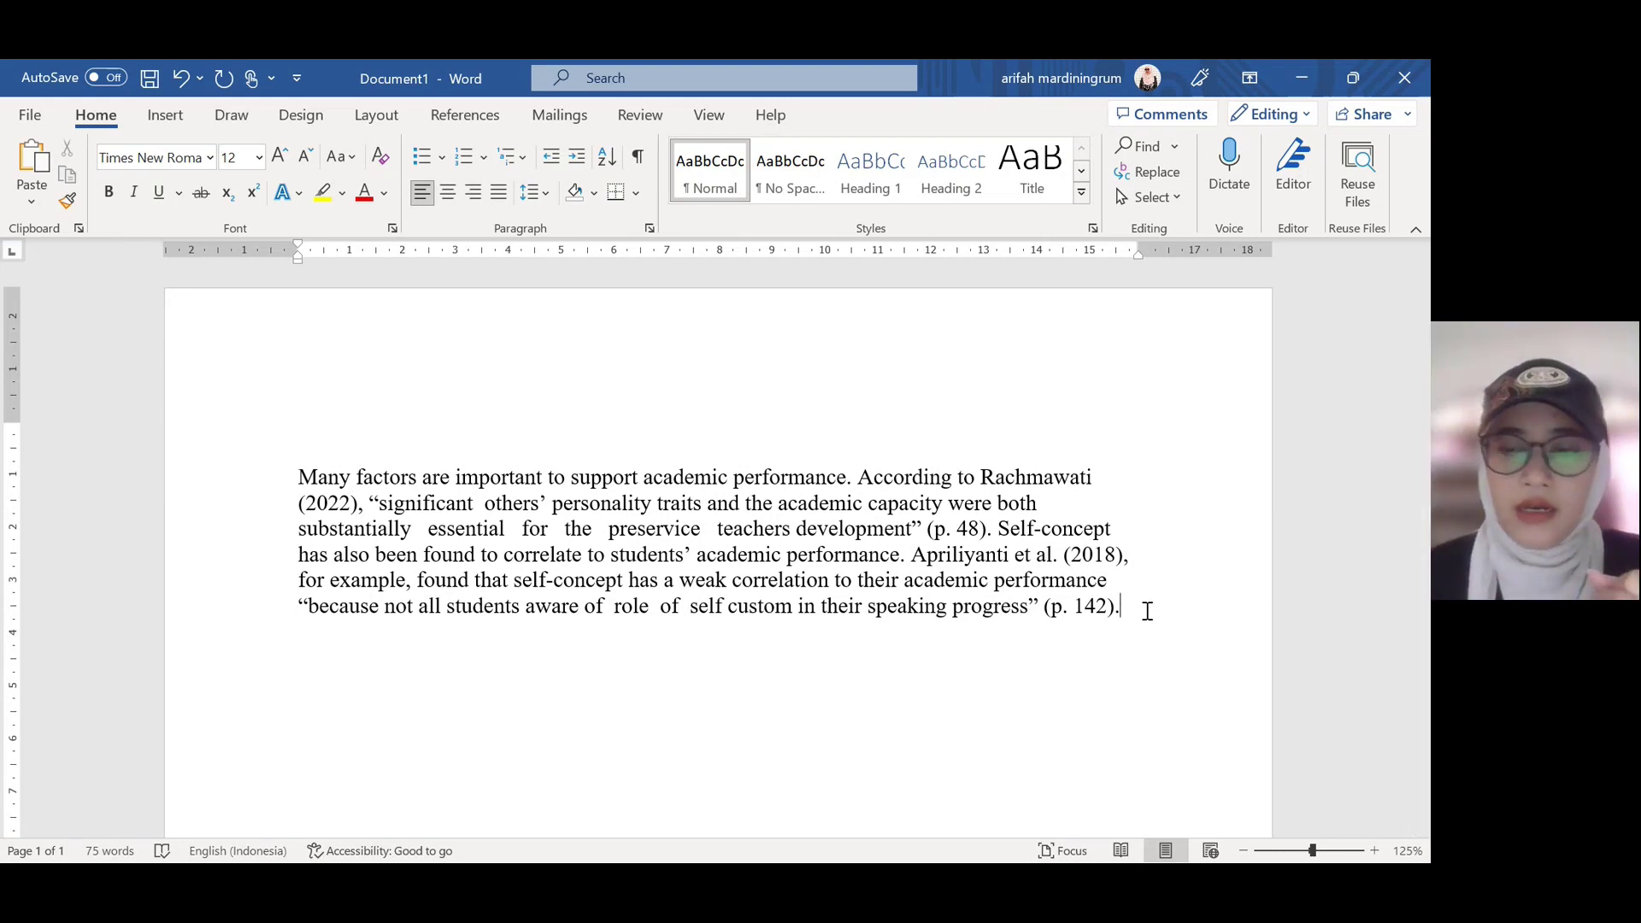
pyautogui.press('Return')
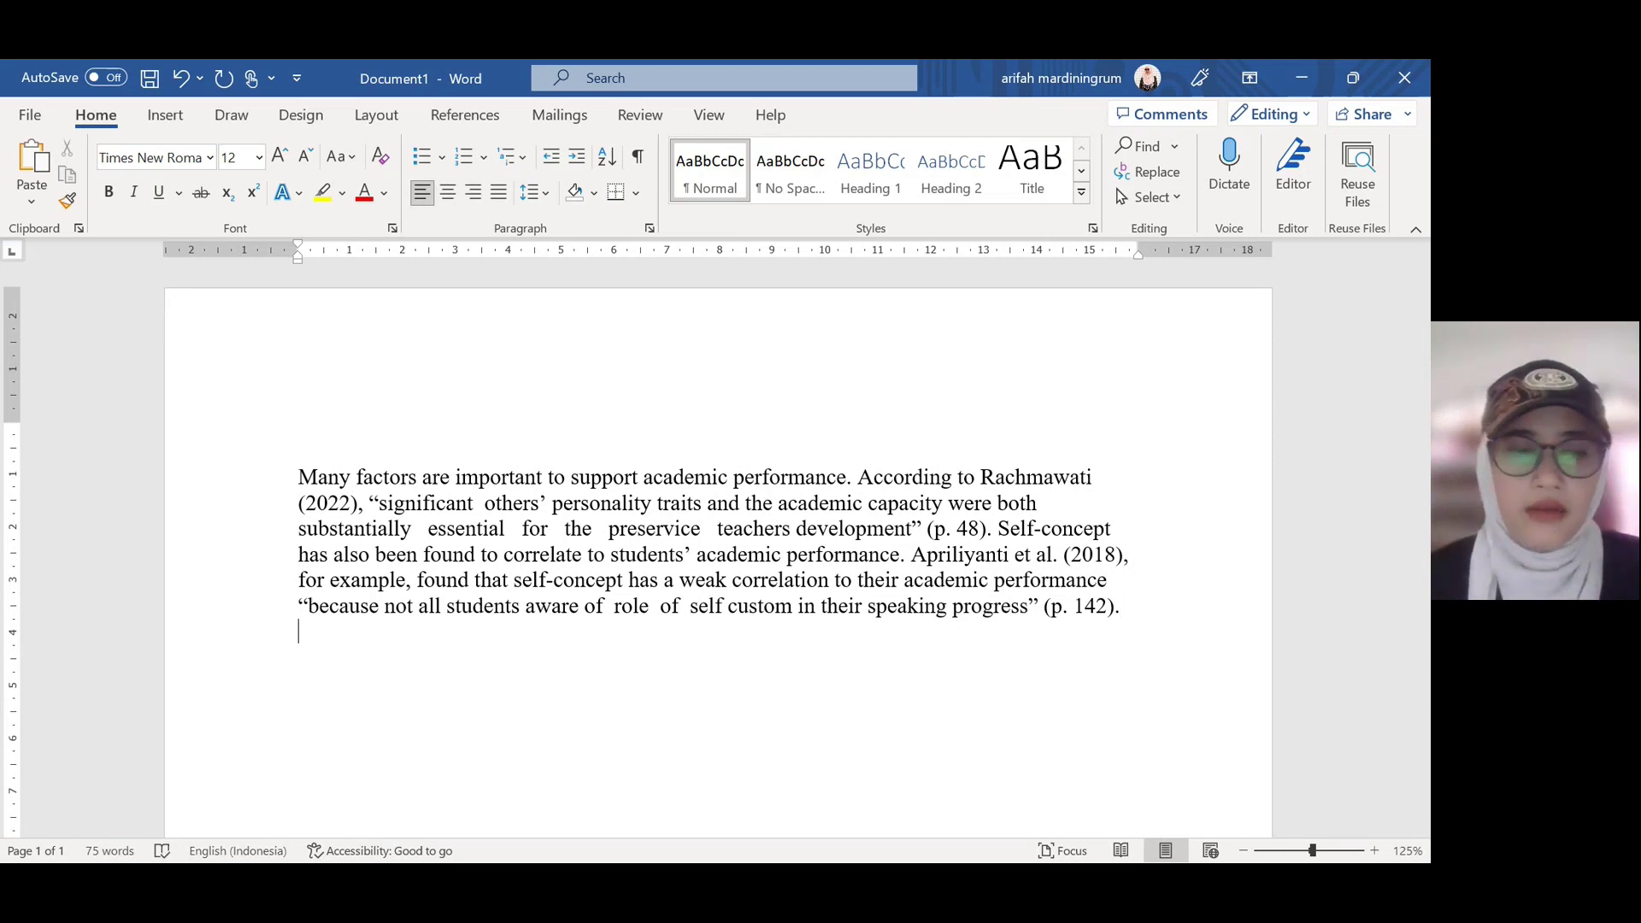
pyautogui.write('1. ')
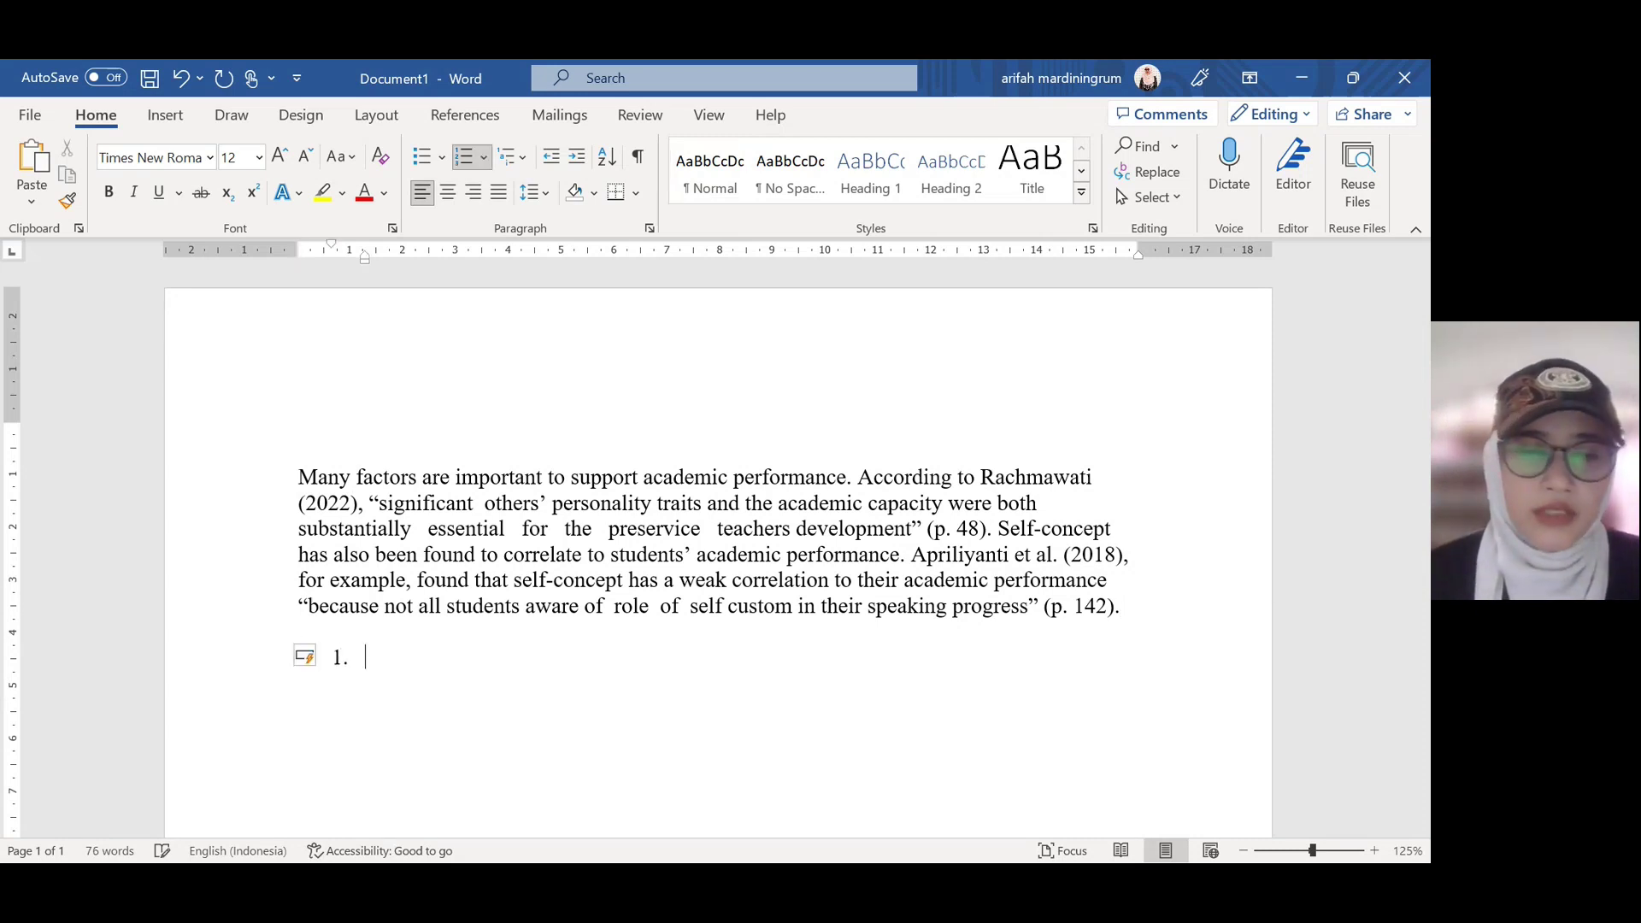
pyautogui.write('quotation ')
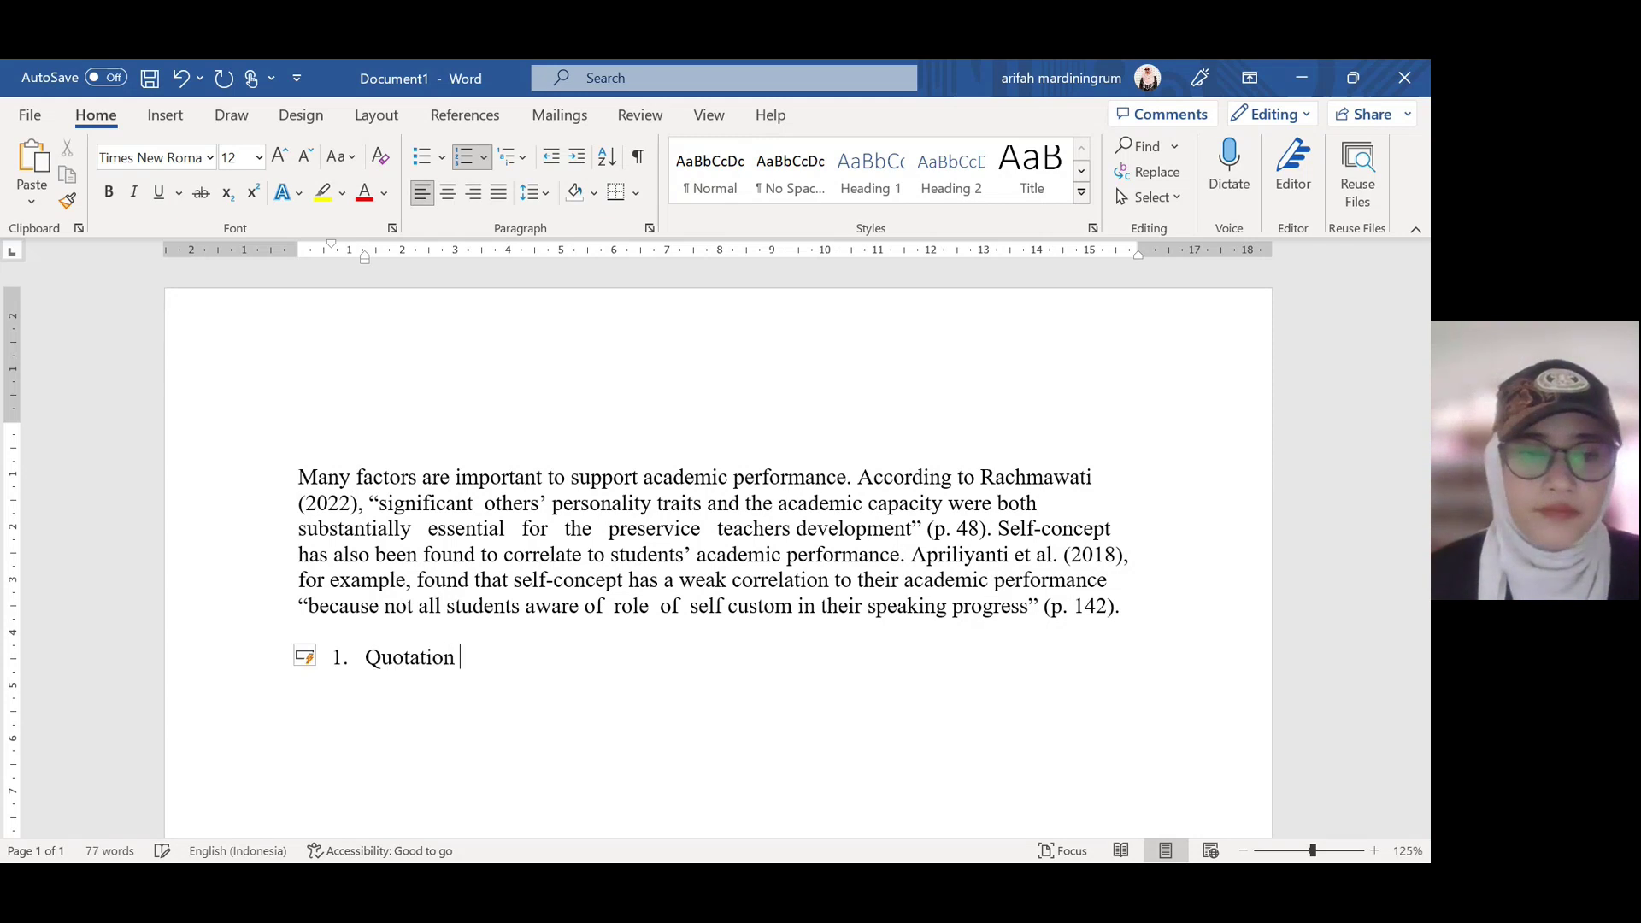
pyautogui.write('marks ')
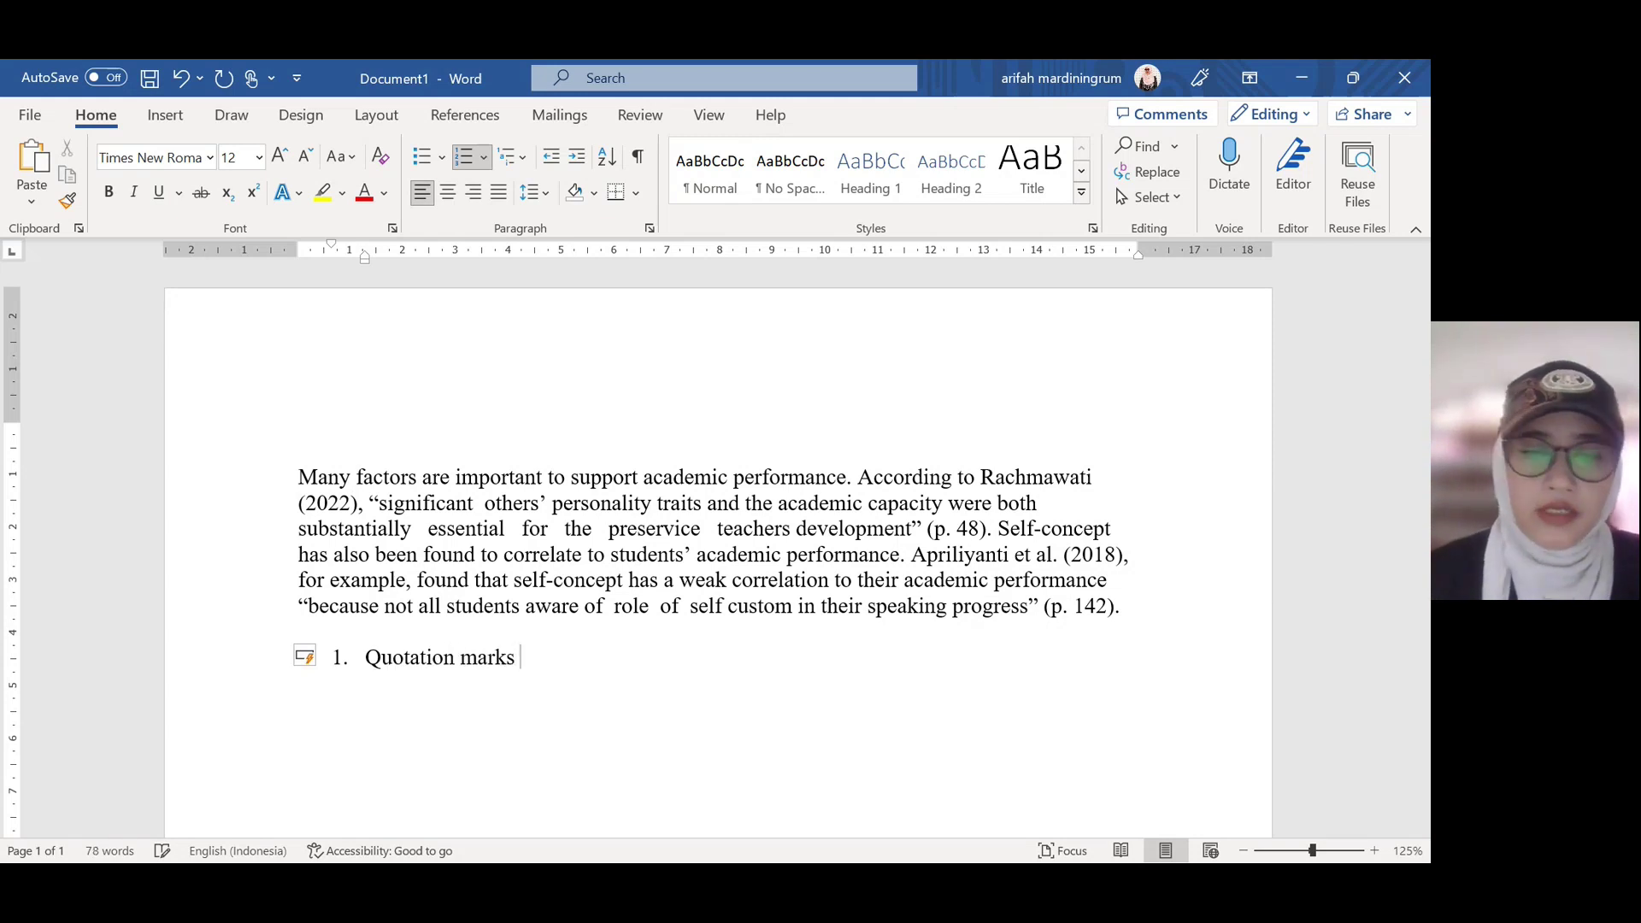
pyautogui.write('"....')
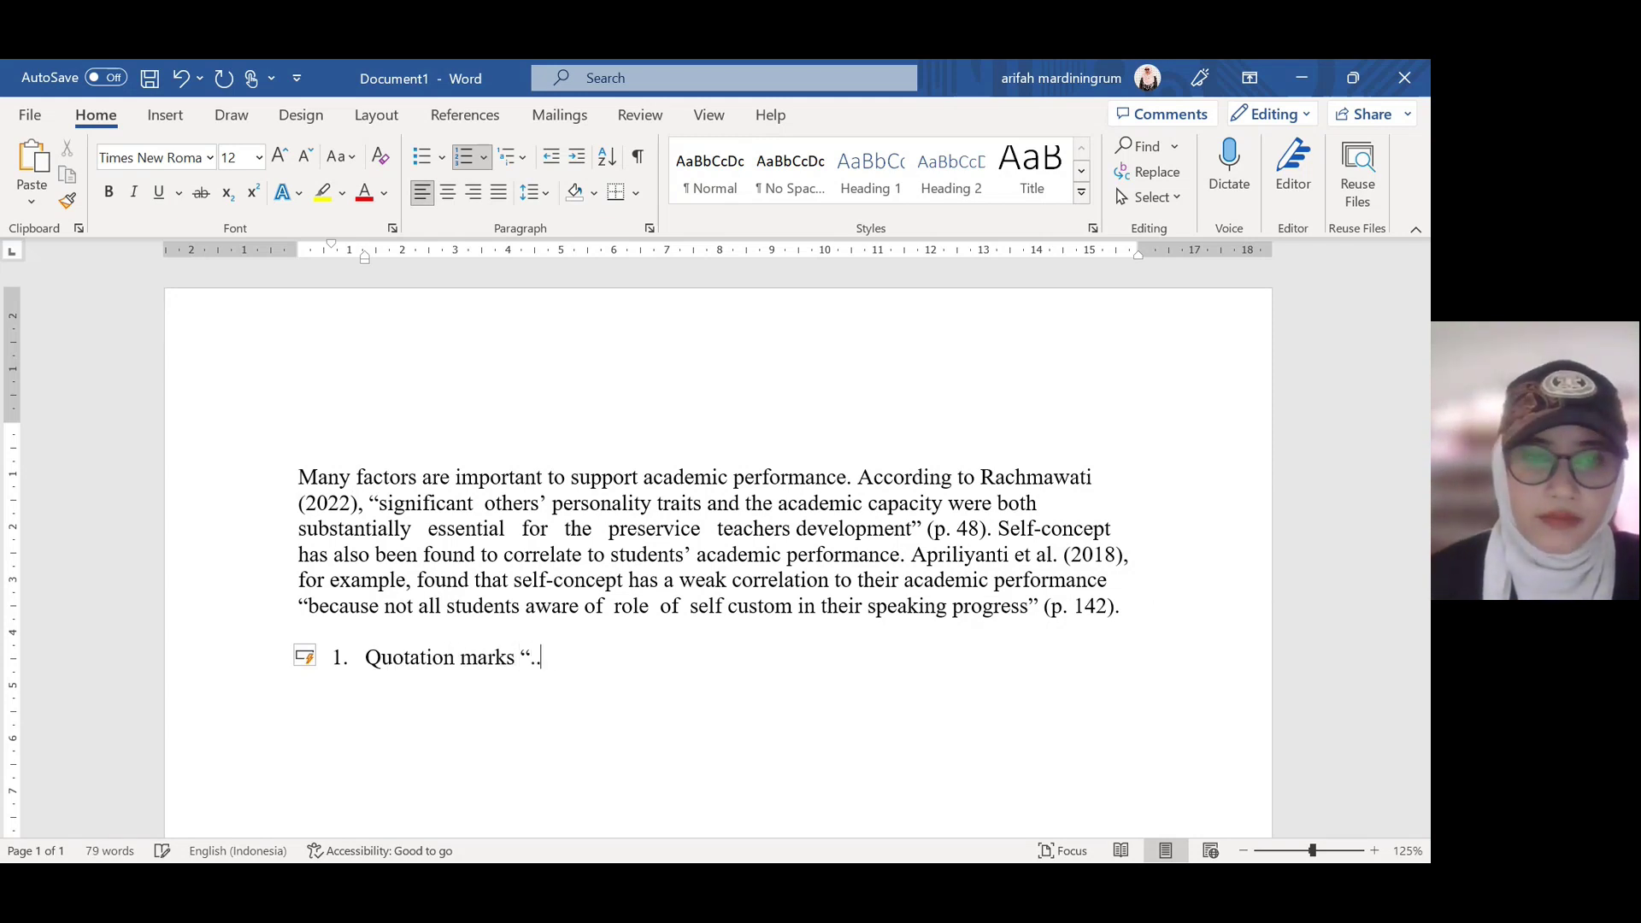
pyautogui.write('"')
pyautogui.press('Return')
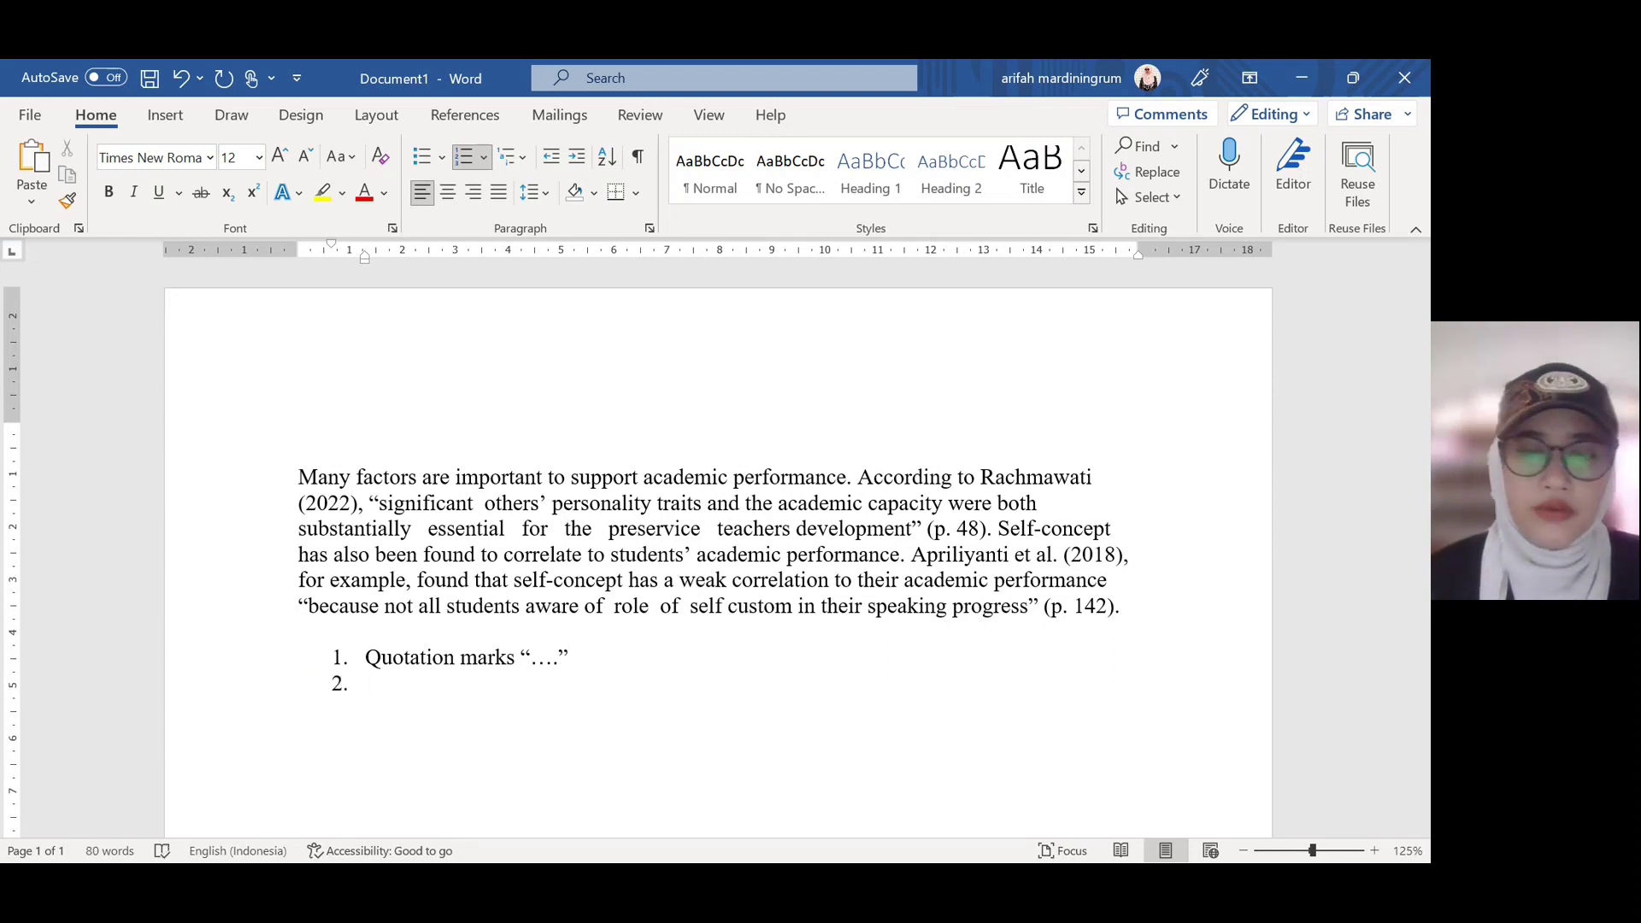
# Step: Add "Page number (p. ….)." and "Author as subject" as the second and third list items
pyautogui.write('page number ')
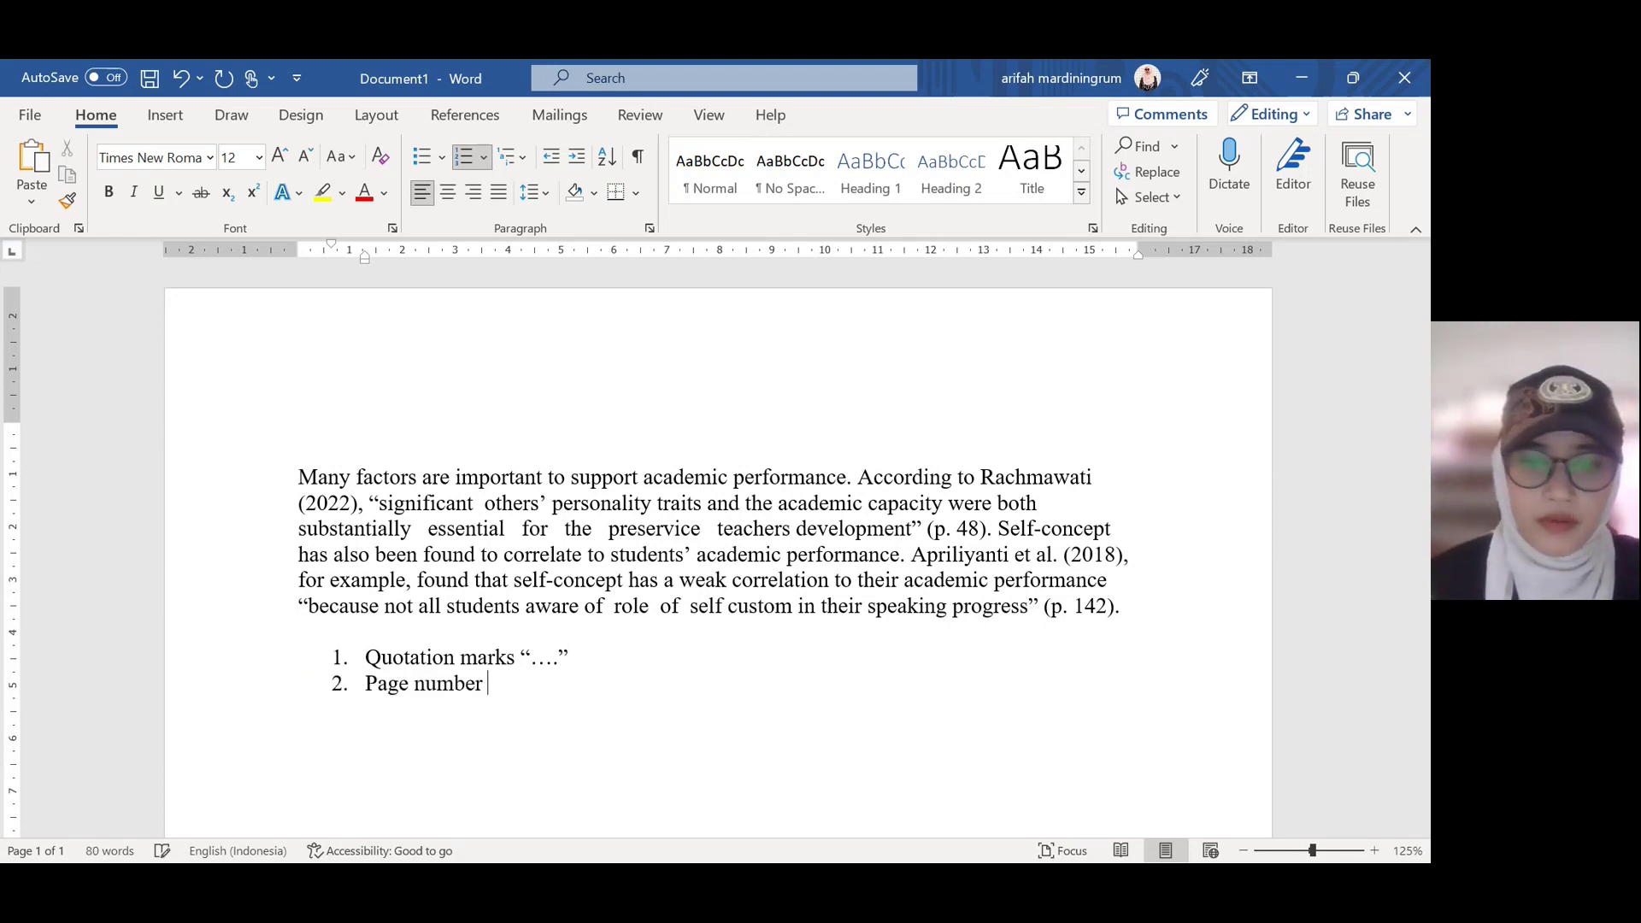
pyautogui.write('(')
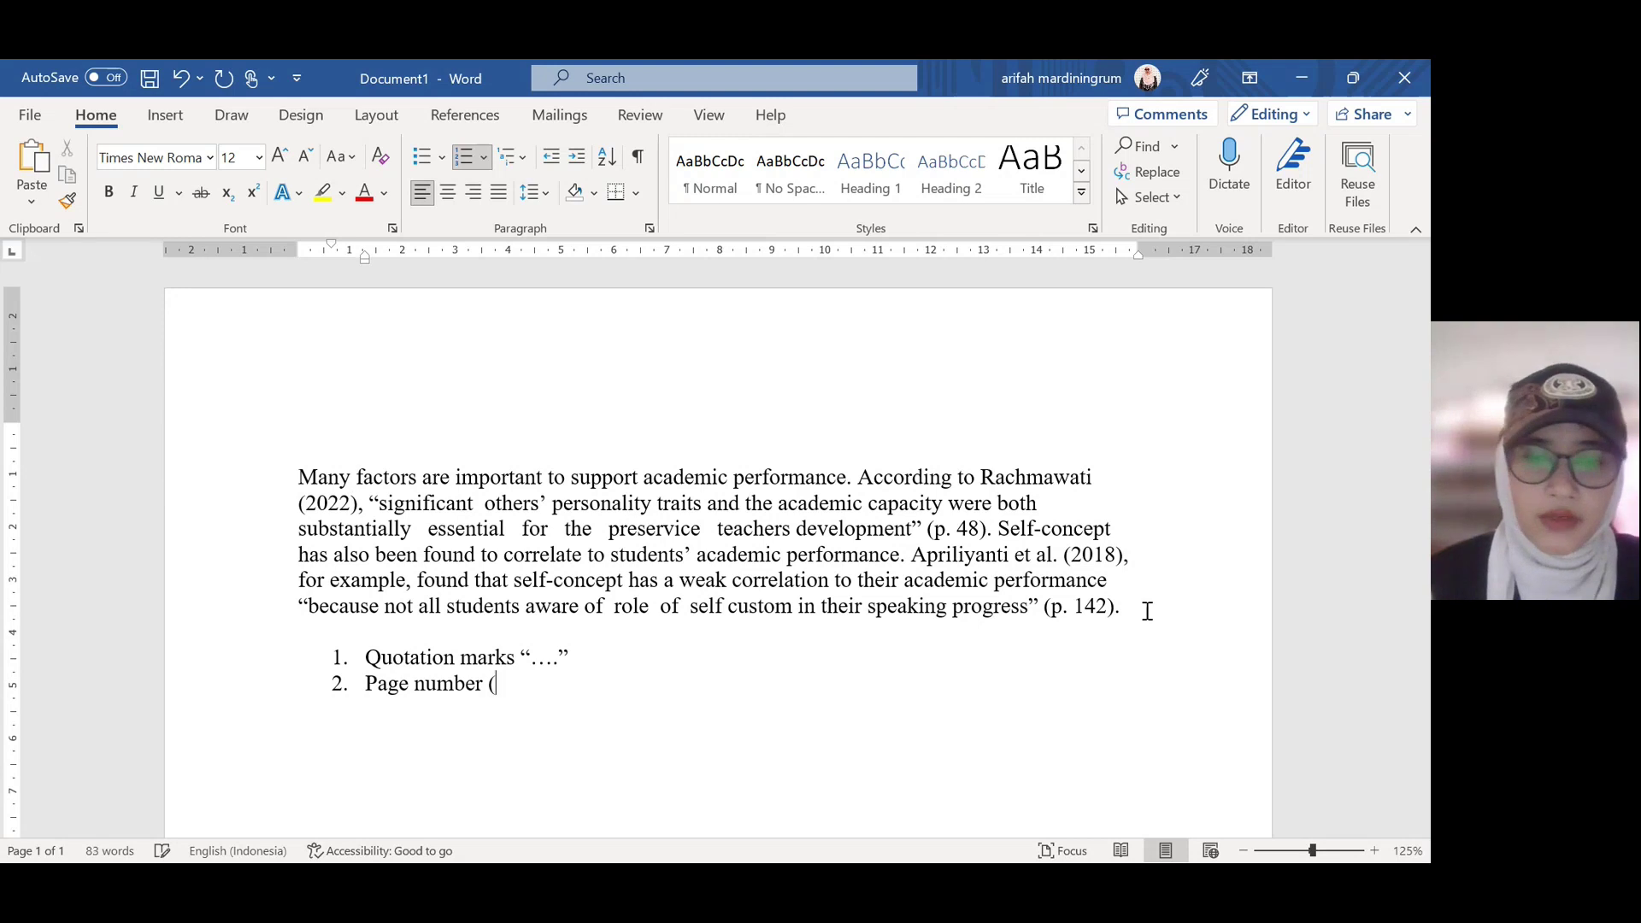
pyautogui.write('p.')
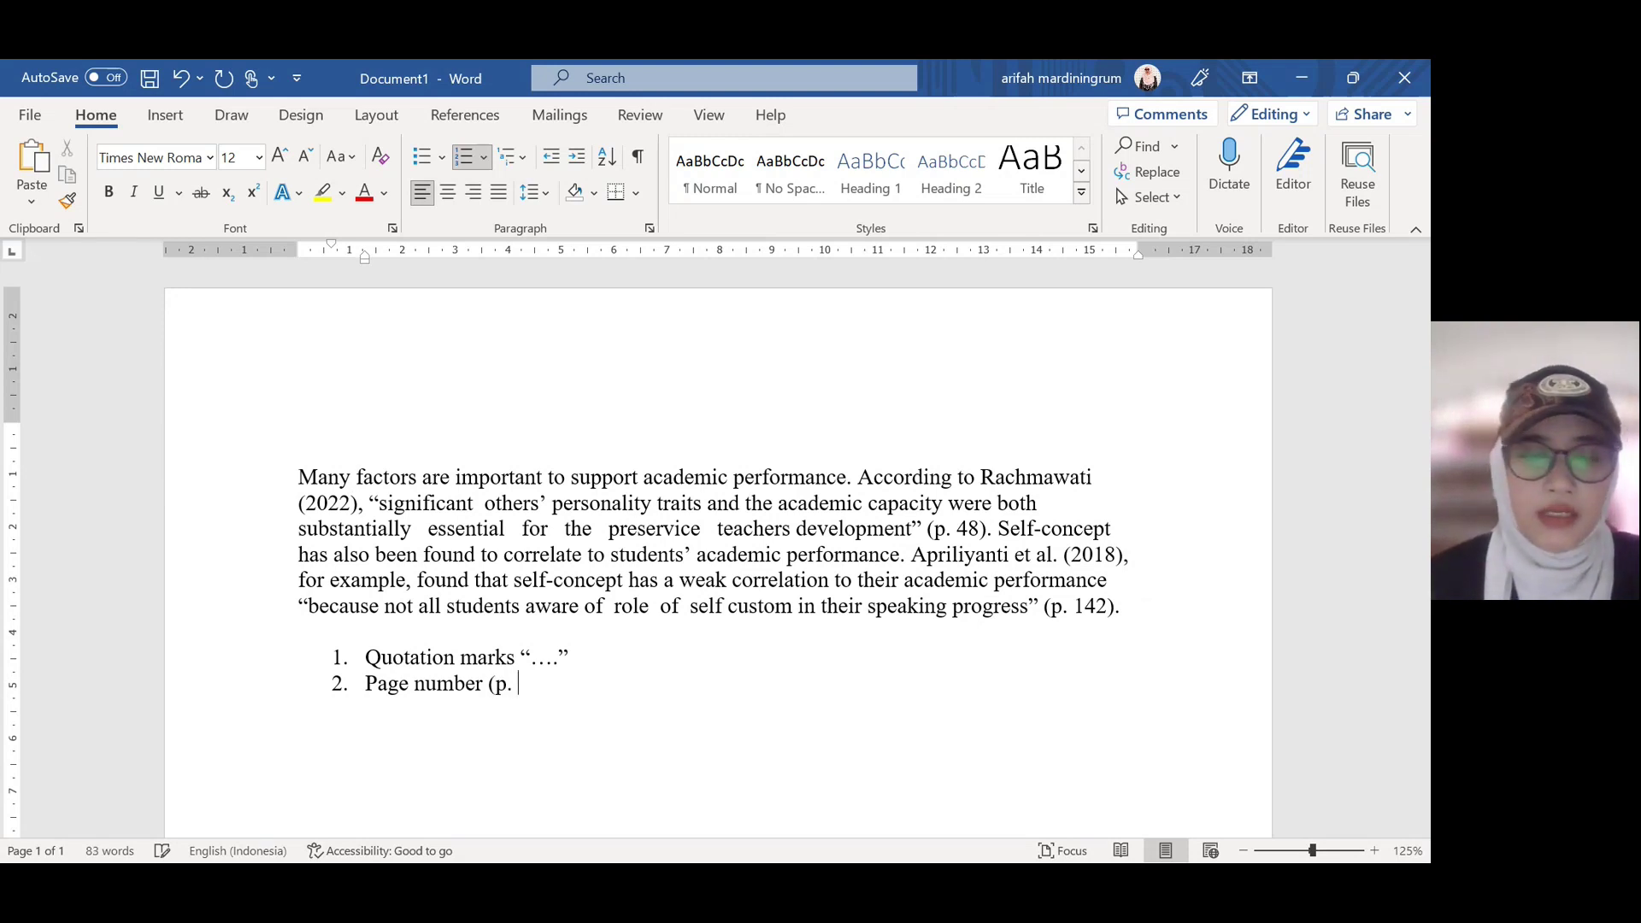
pyautogui.write(' ….)')
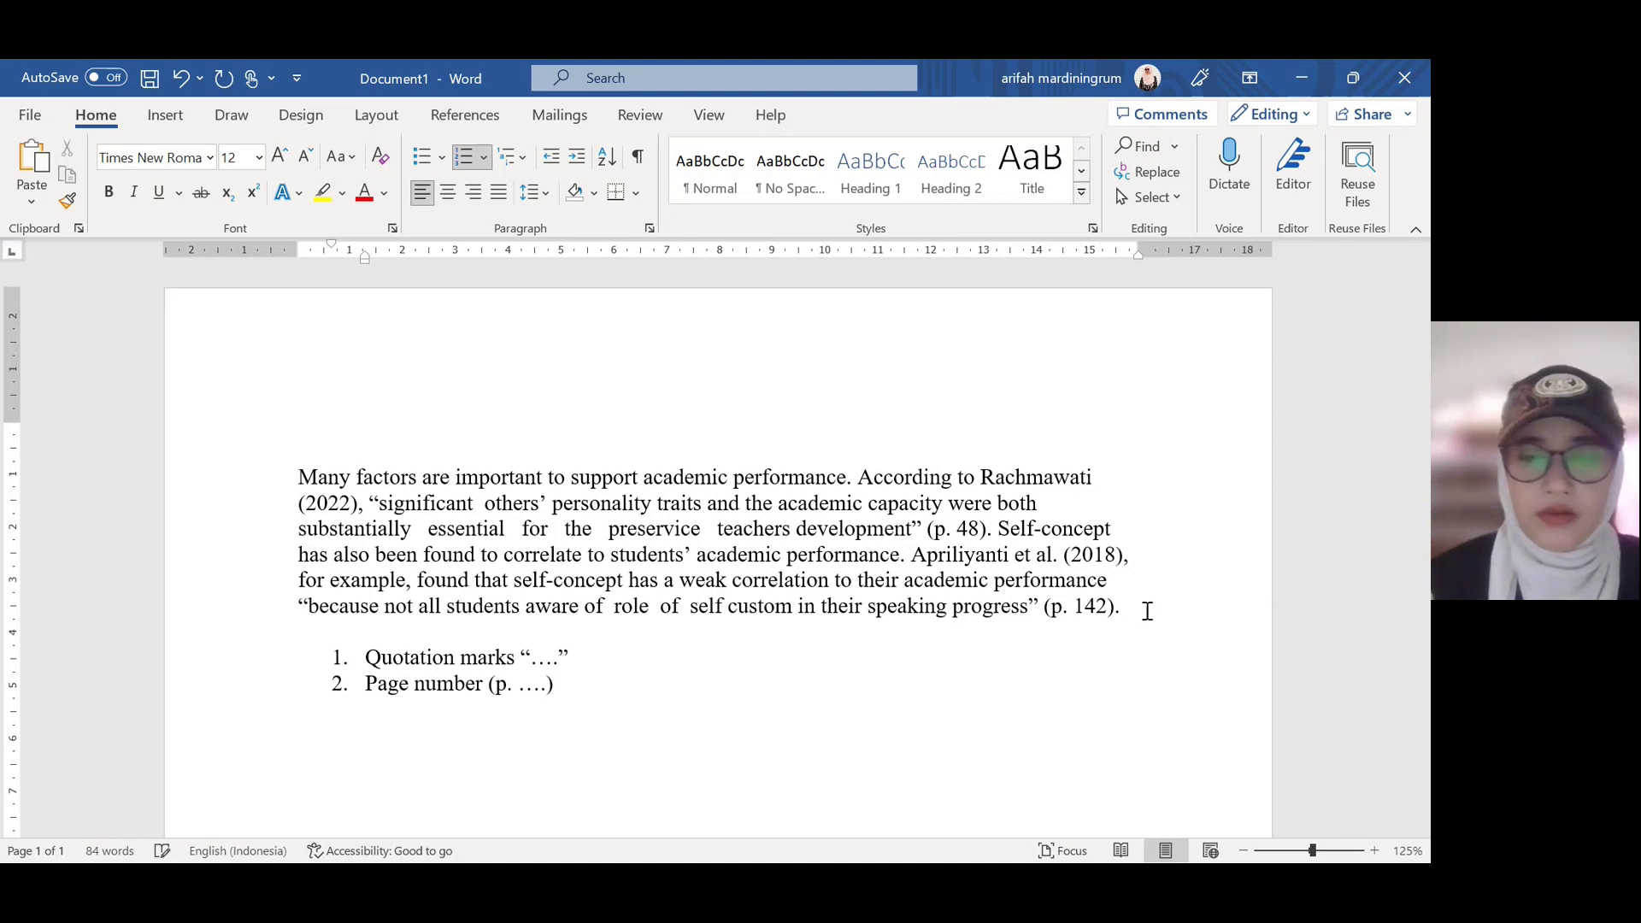
pyautogui.write('.')
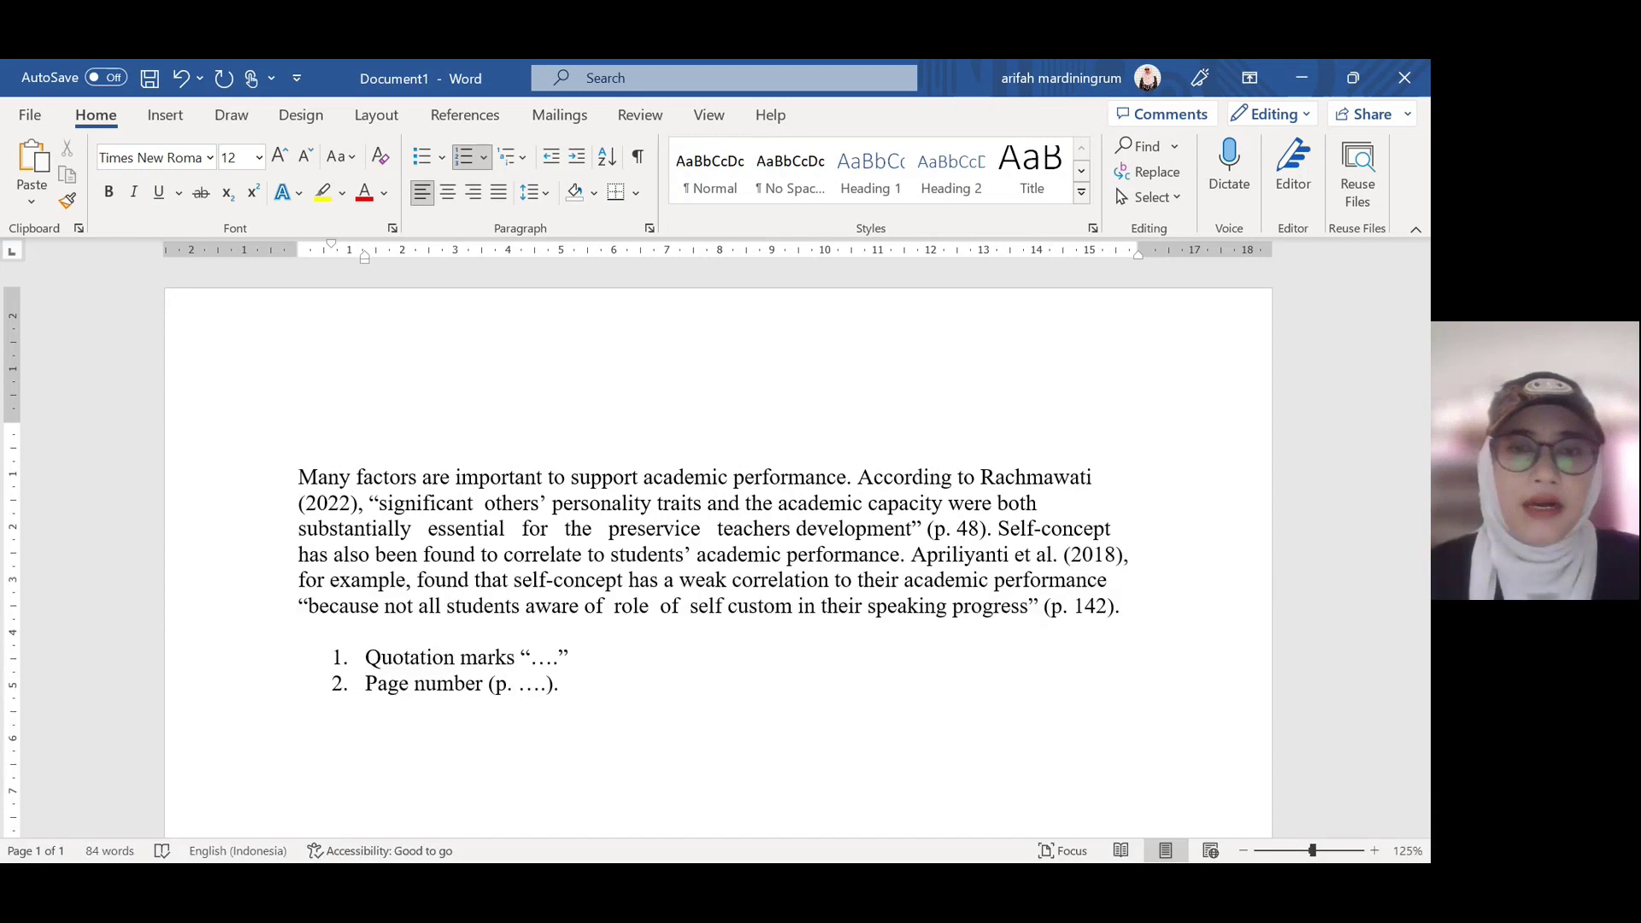
pyautogui.press('Return')
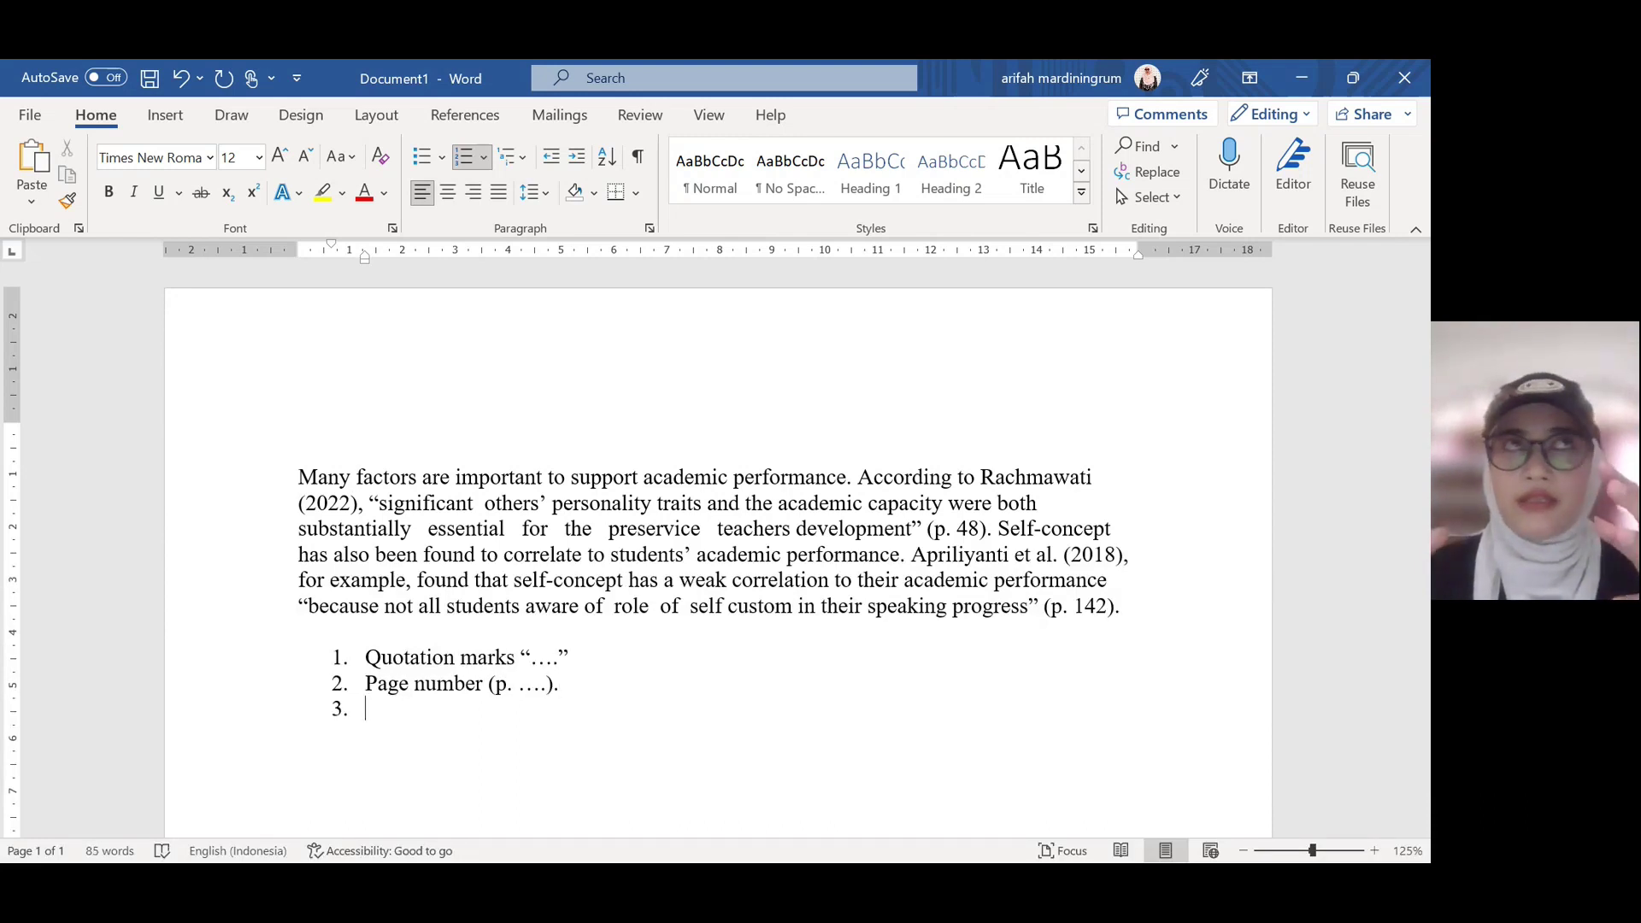
pyautogui.write('author as subject')
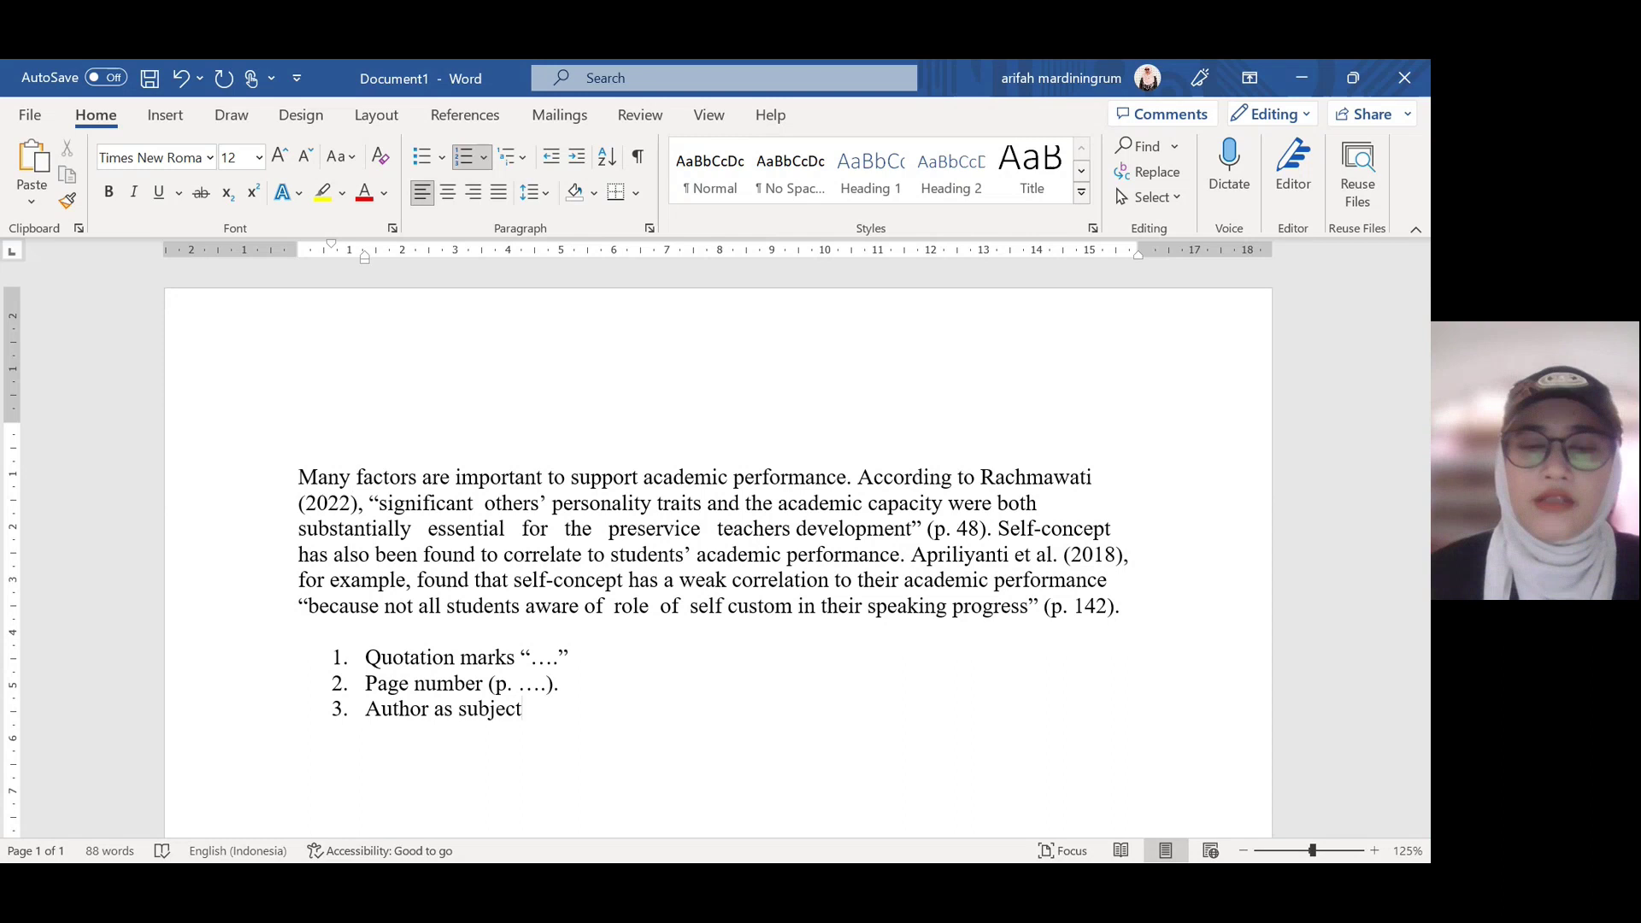
# Step: Extend the third list item with ", only the year is in parentheses" after "Author as subject"
pyautogui.write(', ')
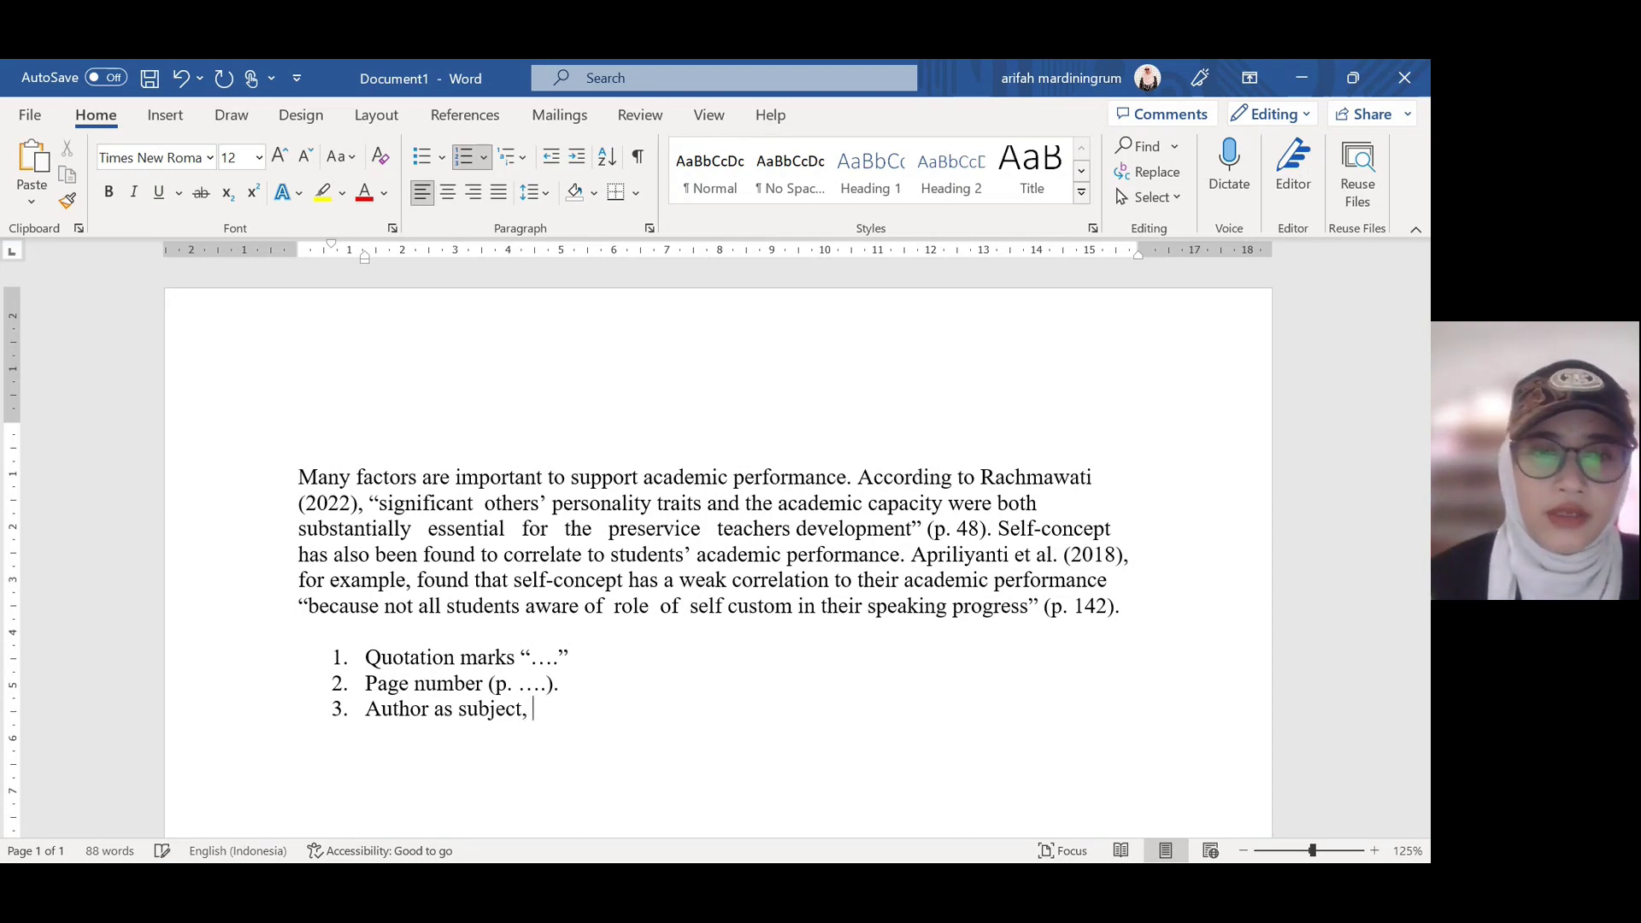
pyautogui.write('only')
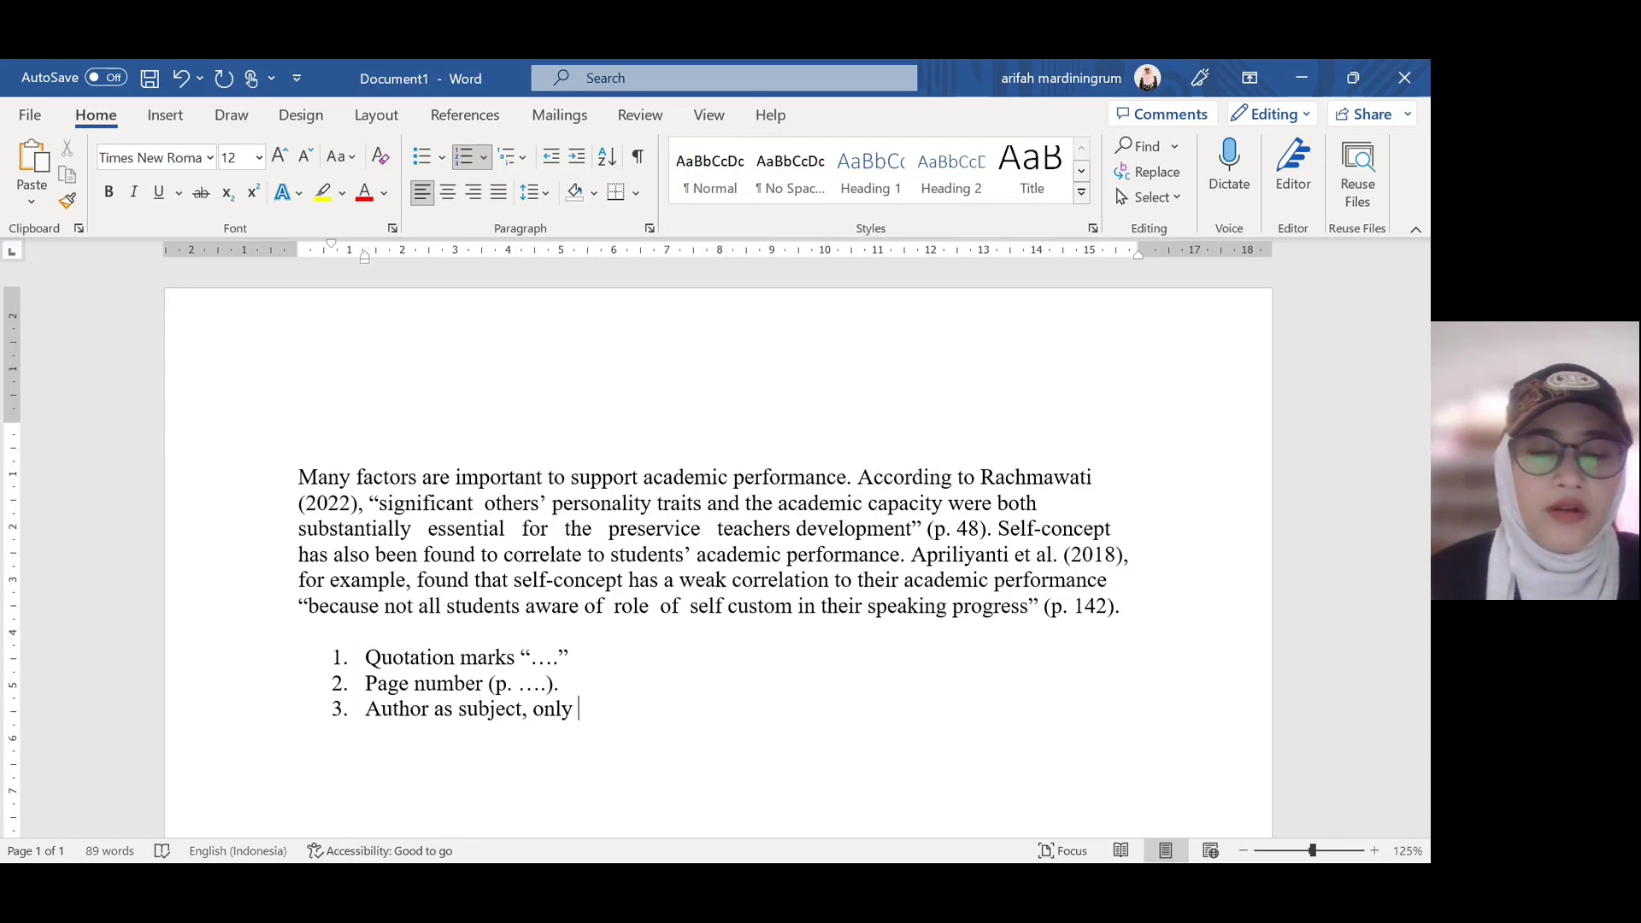
pyautogui.write(' the year')
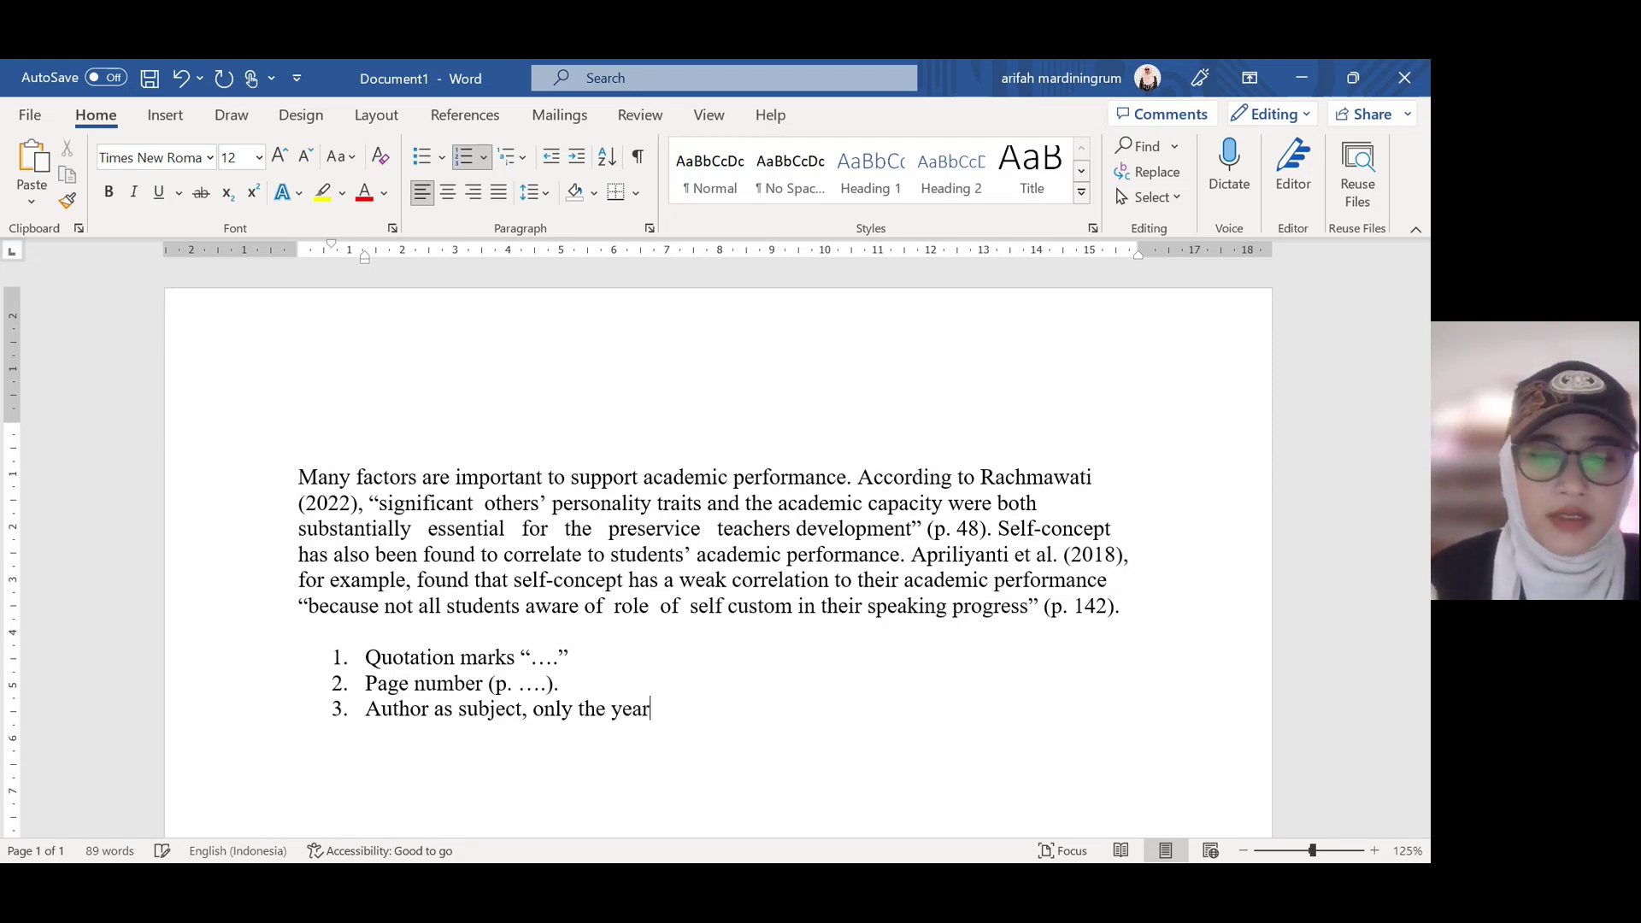
pyautogui.write(' is in parent')
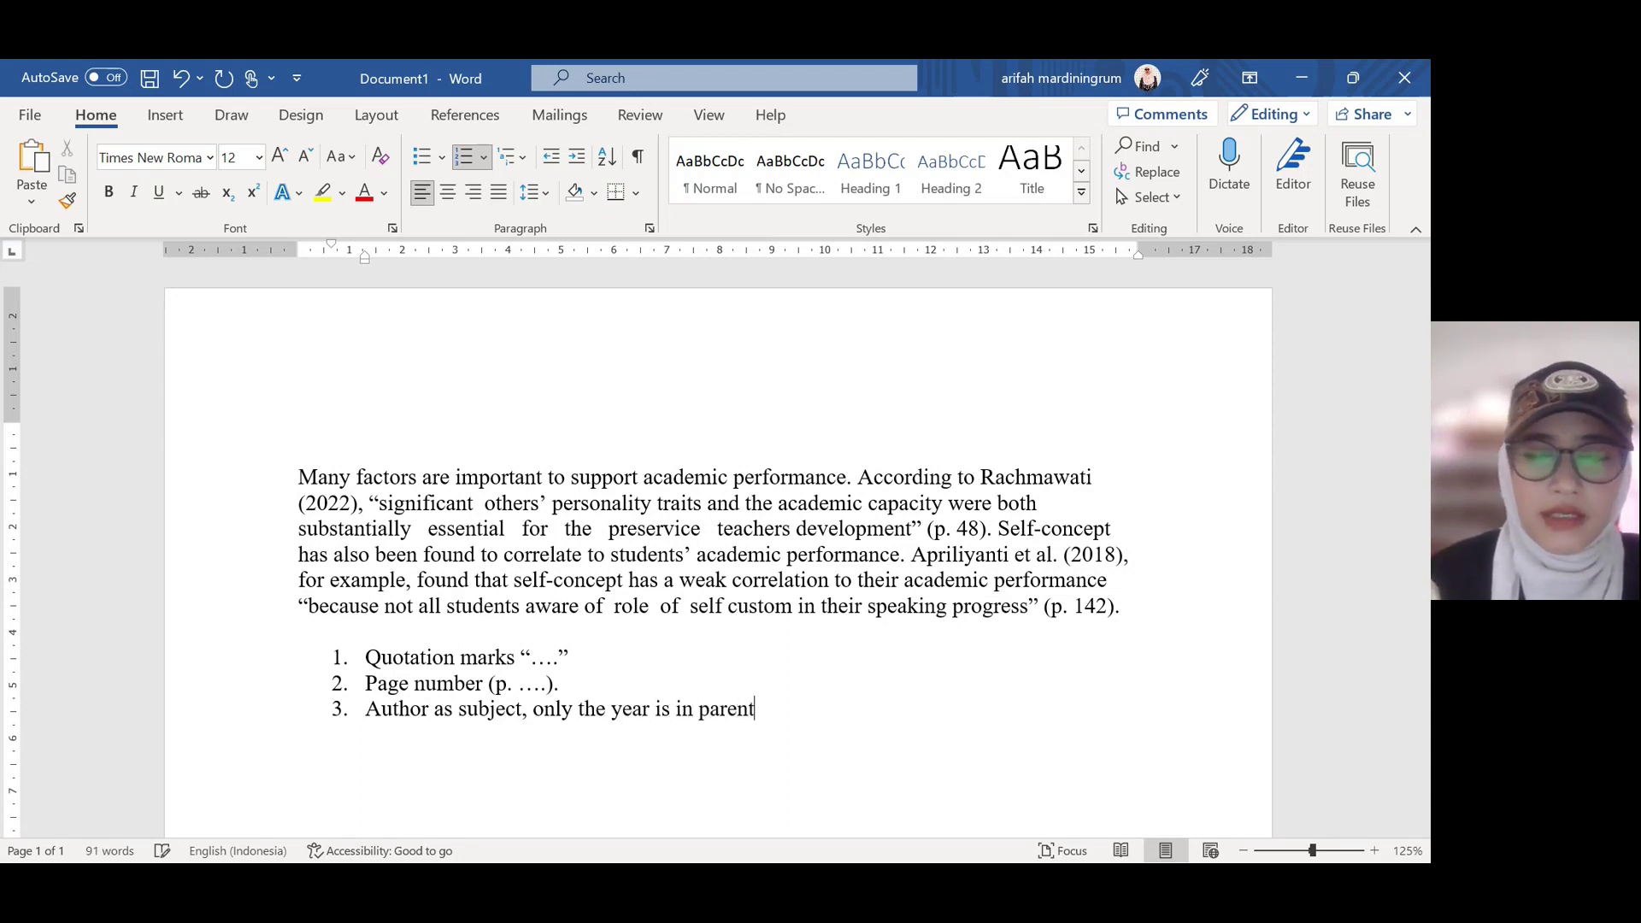
pyautogui.write('heses (')
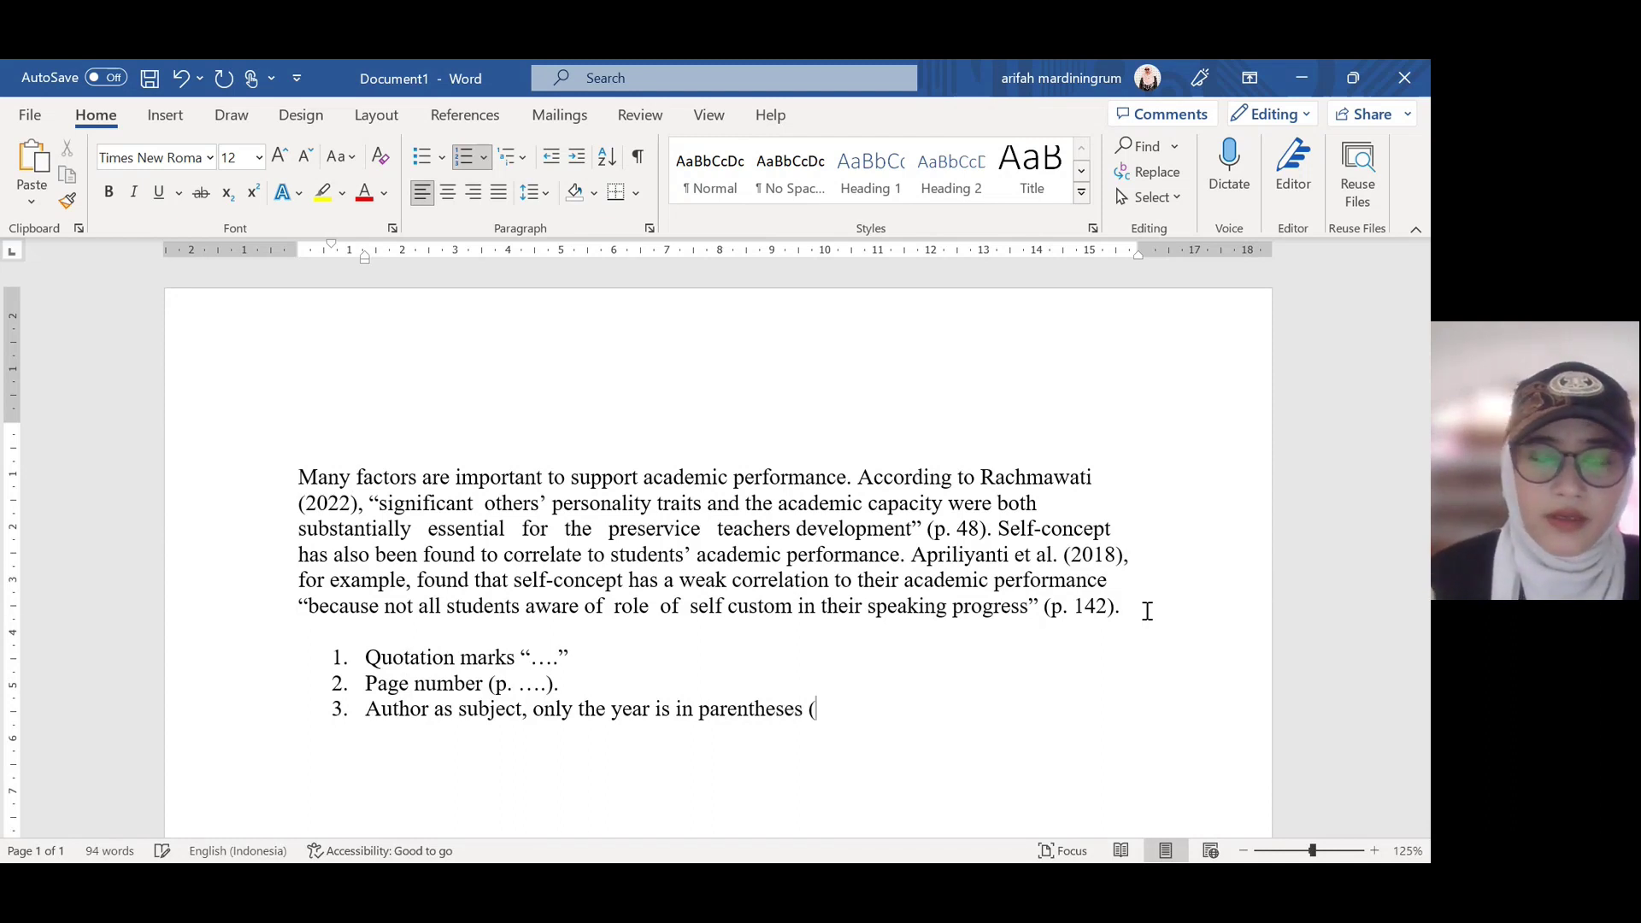
pyautogui.write('Author')
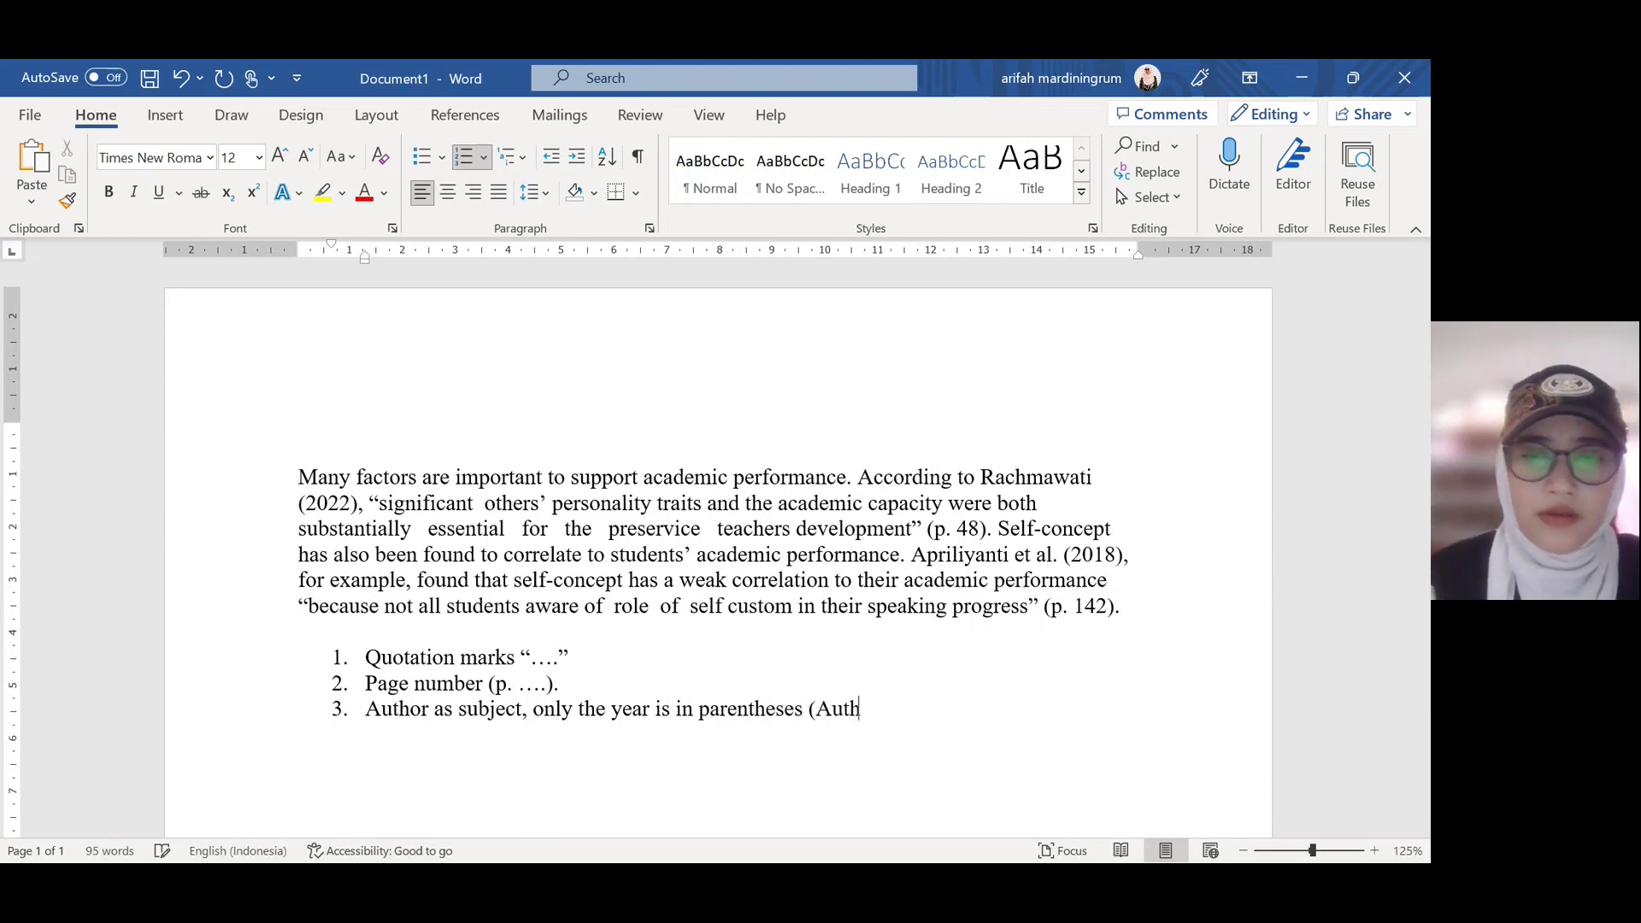
pyautogui.press('BackSpace')
pyautogui.press('BackSpace')
pyautogui.press('BackSpace')
pyautogui.press('BackSpace')
pyautogui.press('BackSpace')
pyautogui.press('BackSpace')
pyautogui.press('BackSpace')
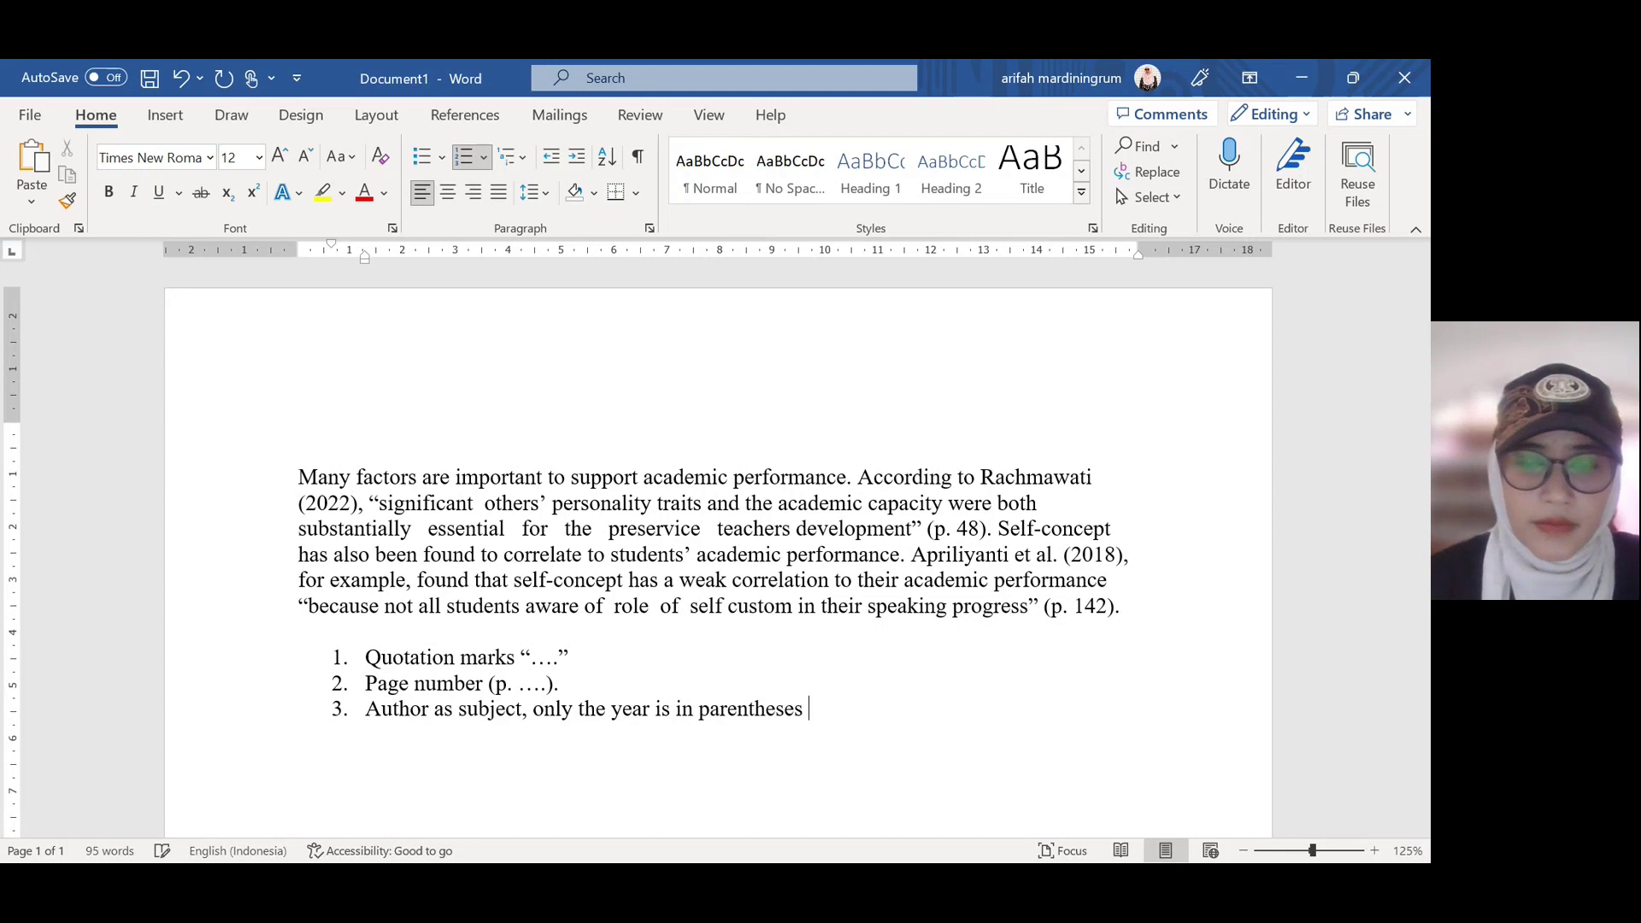
# Step: Finish the third list item with the format example "Author (year)" and start an empty fourth item
pyautogui.write('Author ')
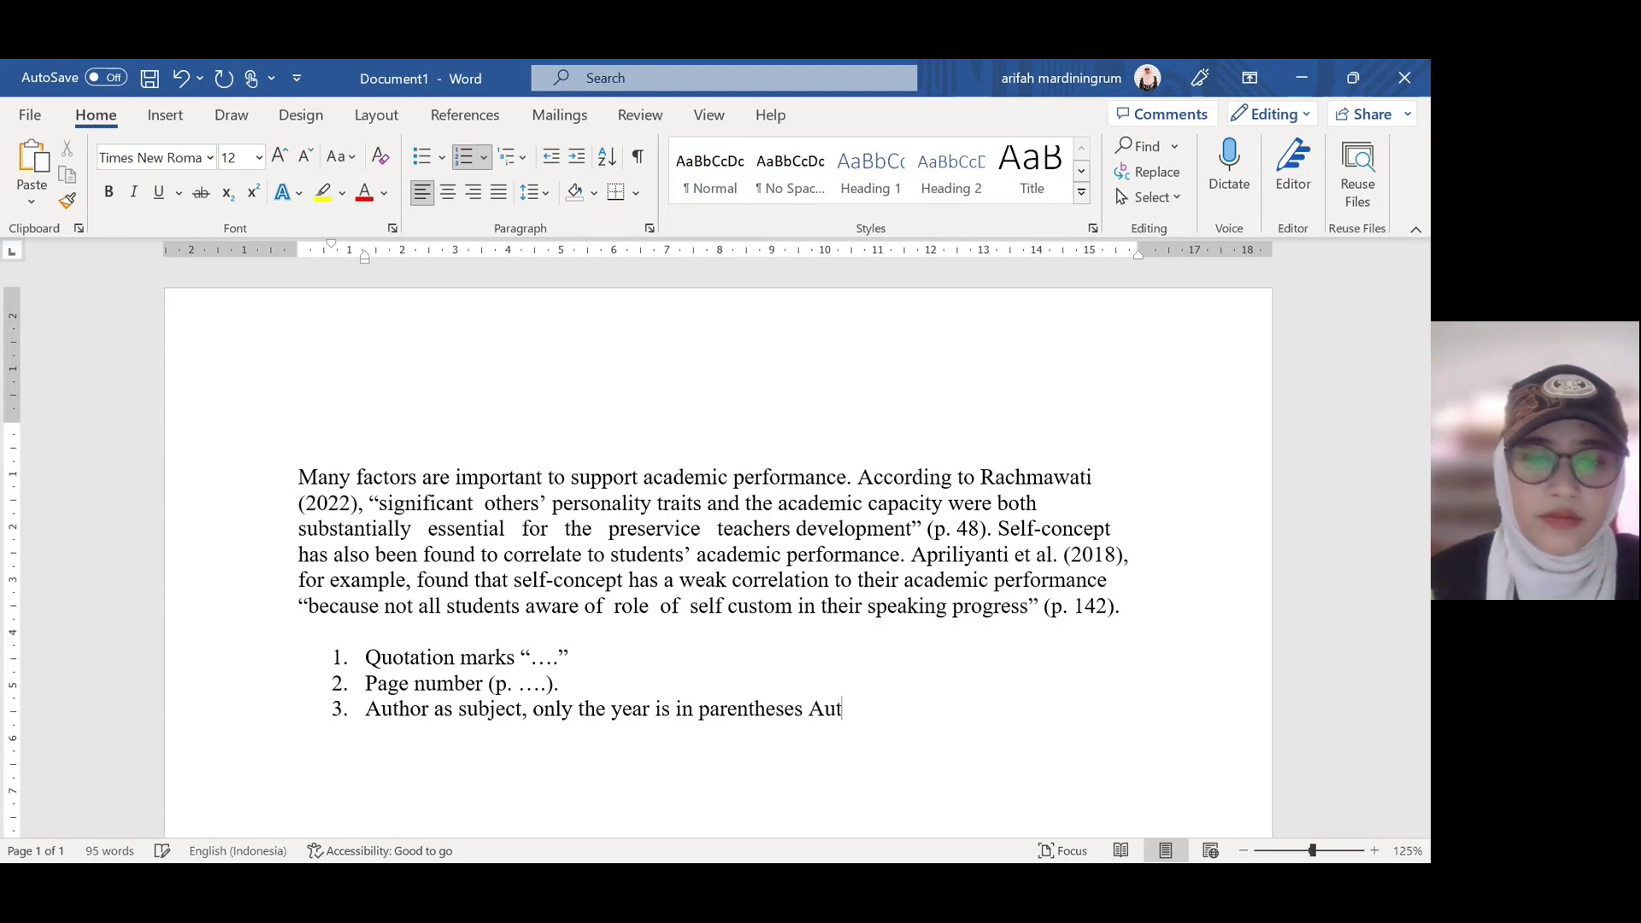
pyautogui.write('(')
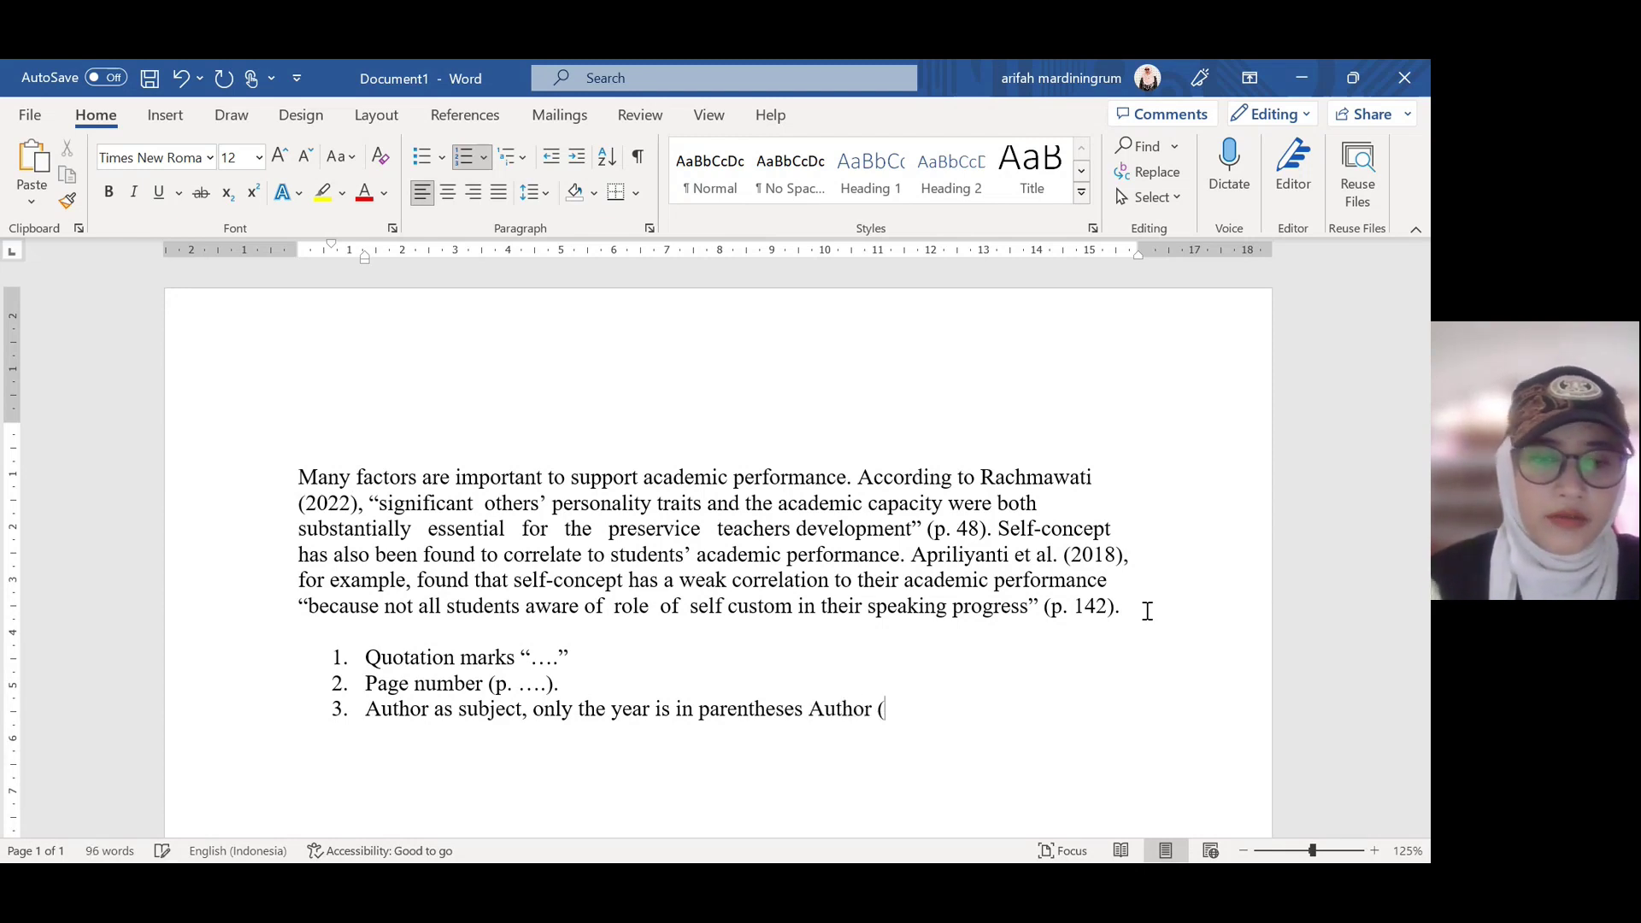
pyautogui.write('year)')
pyautogui.press('Return')
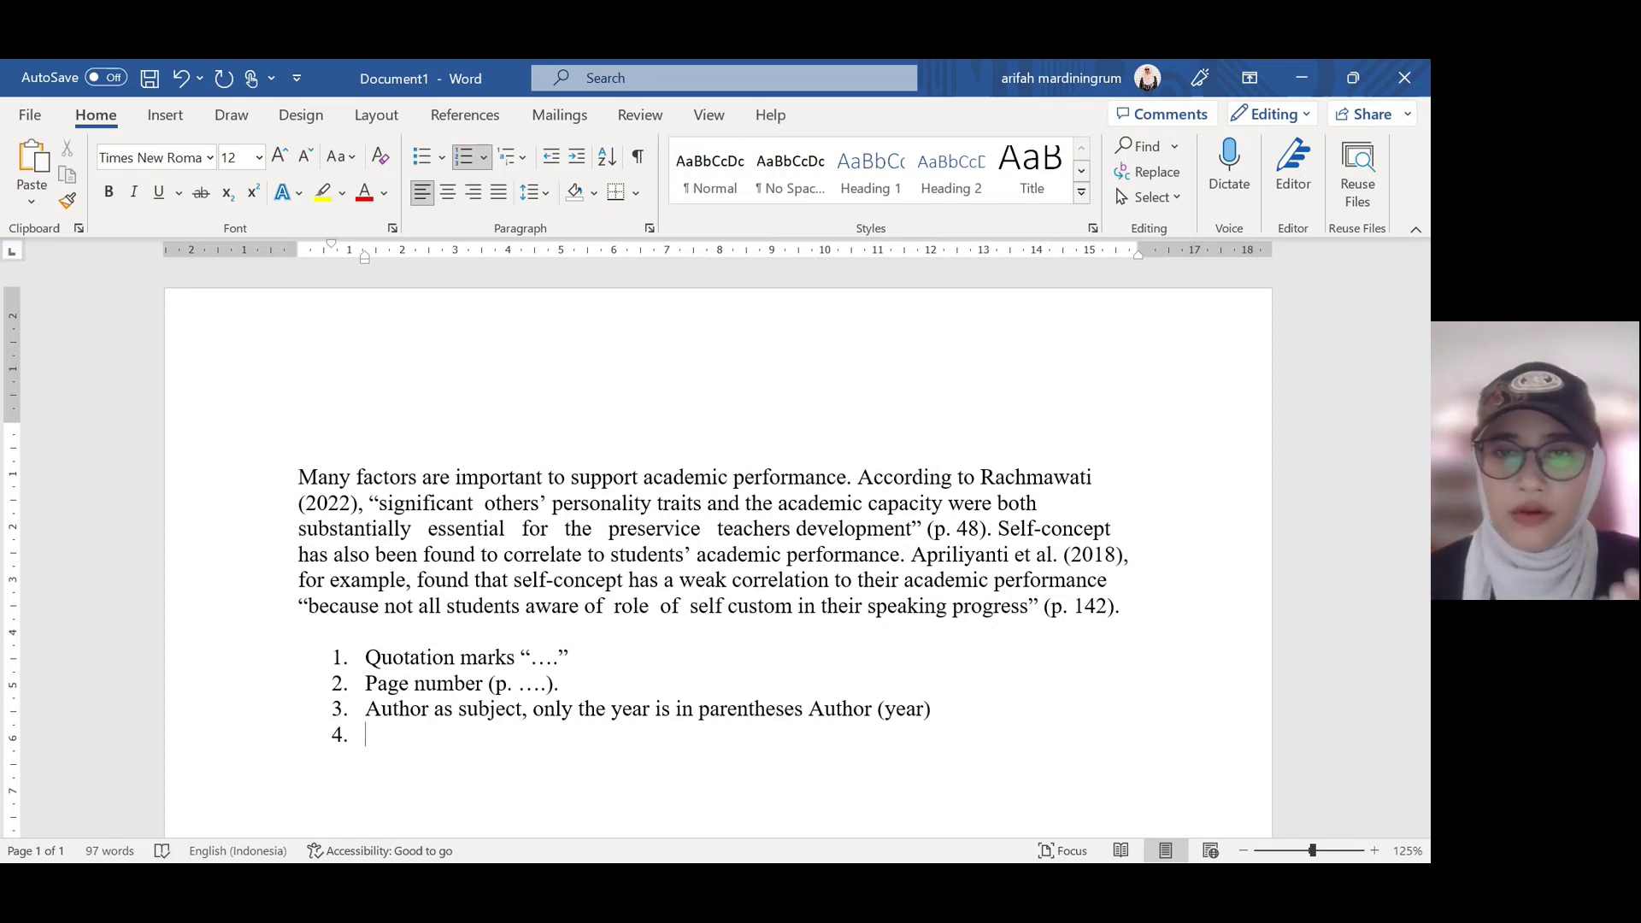
# Step: Insert two empty lines between the end of the paragraph and the numbered list
pyautogui.click(1145, 605)
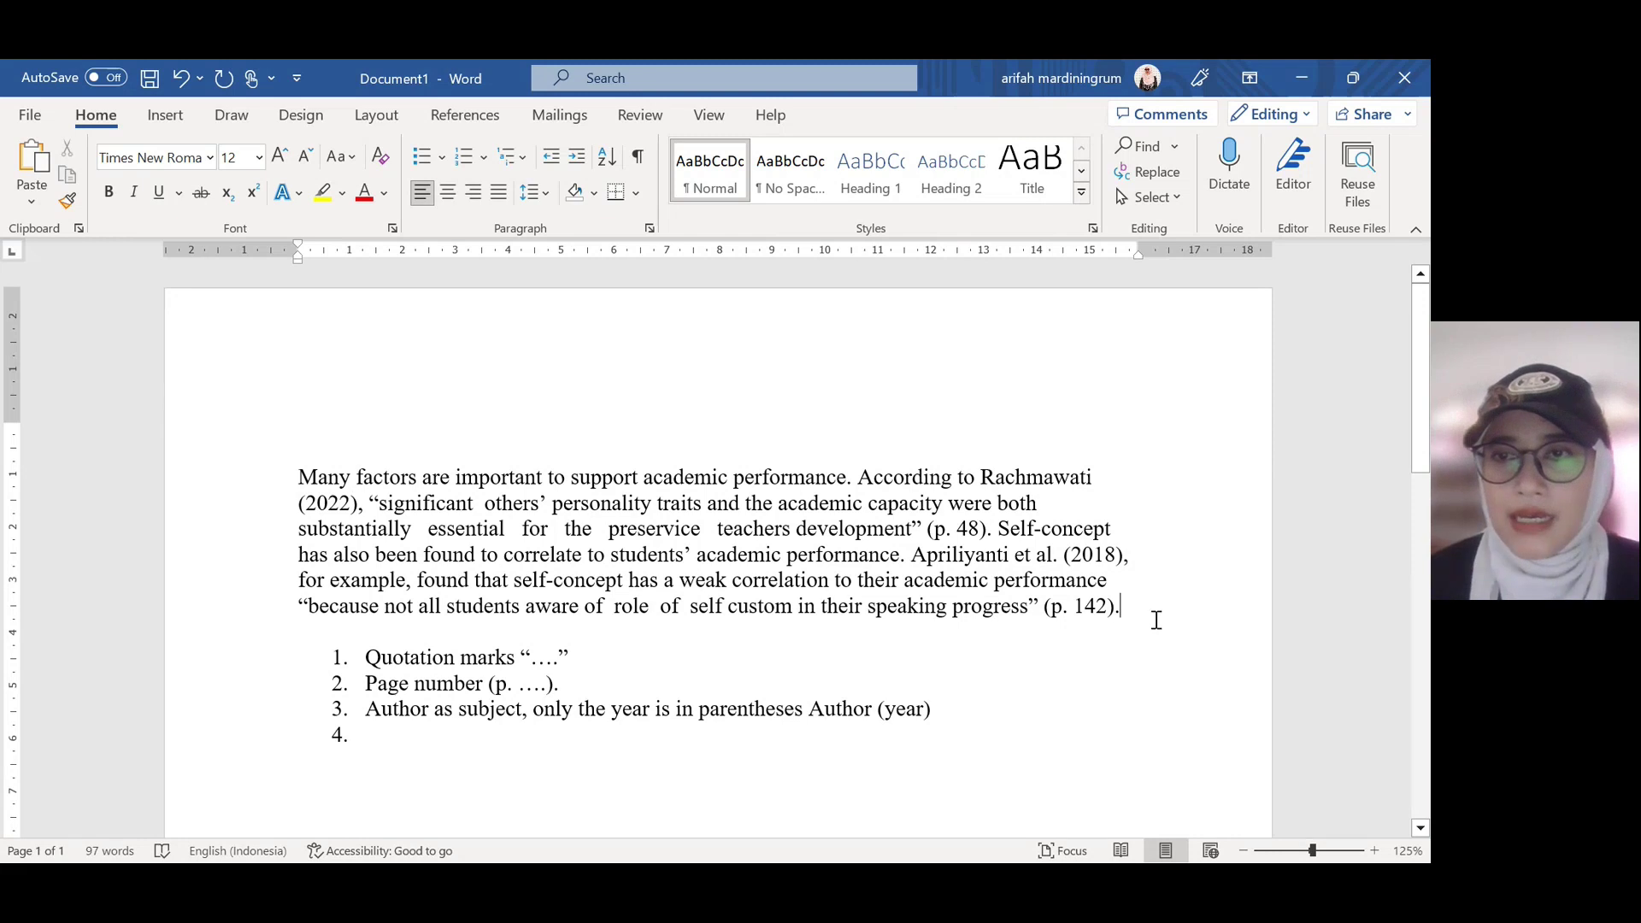
pyautogui.press('Return')
pyautogui.press('Return')
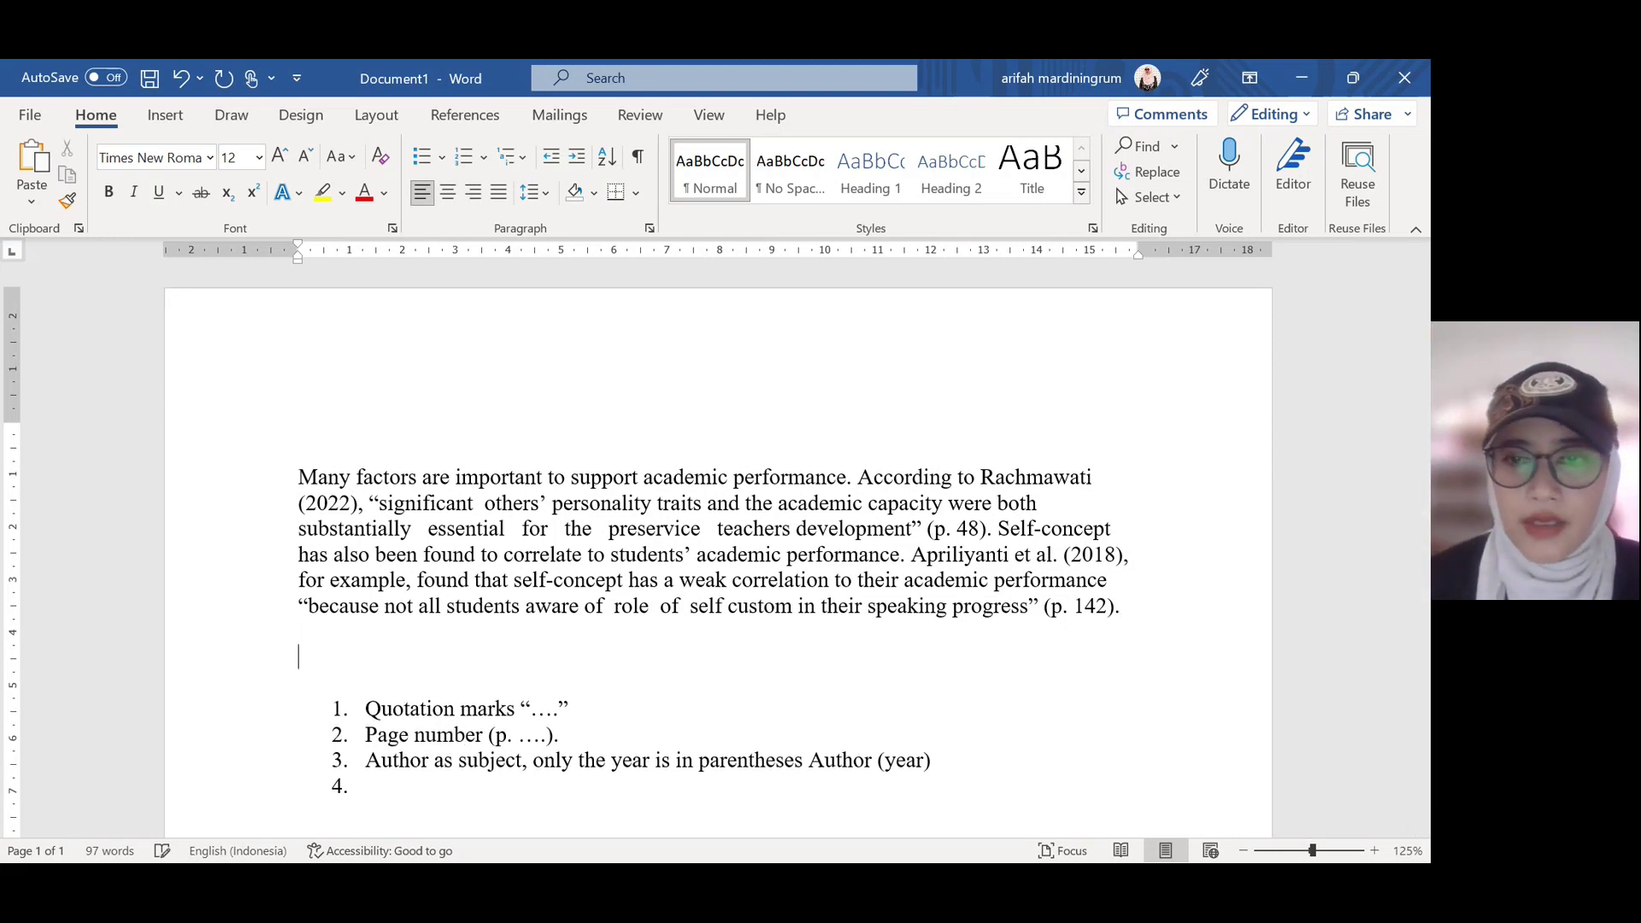
pyautogui.click(1174, 618)
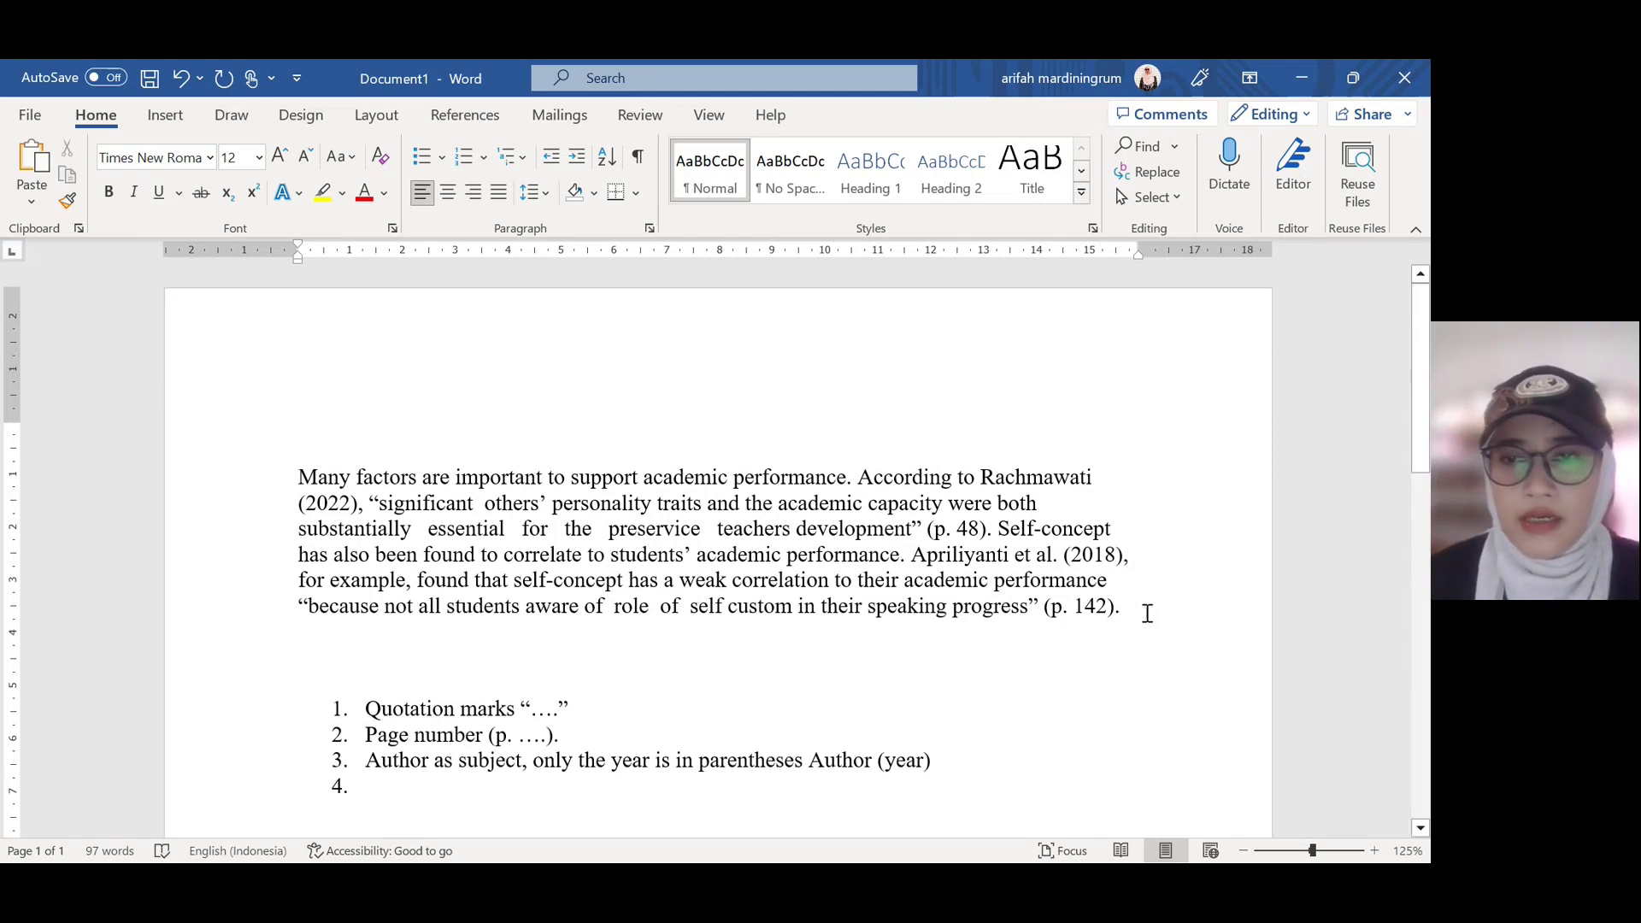
pyautogui.click(1147, 612)
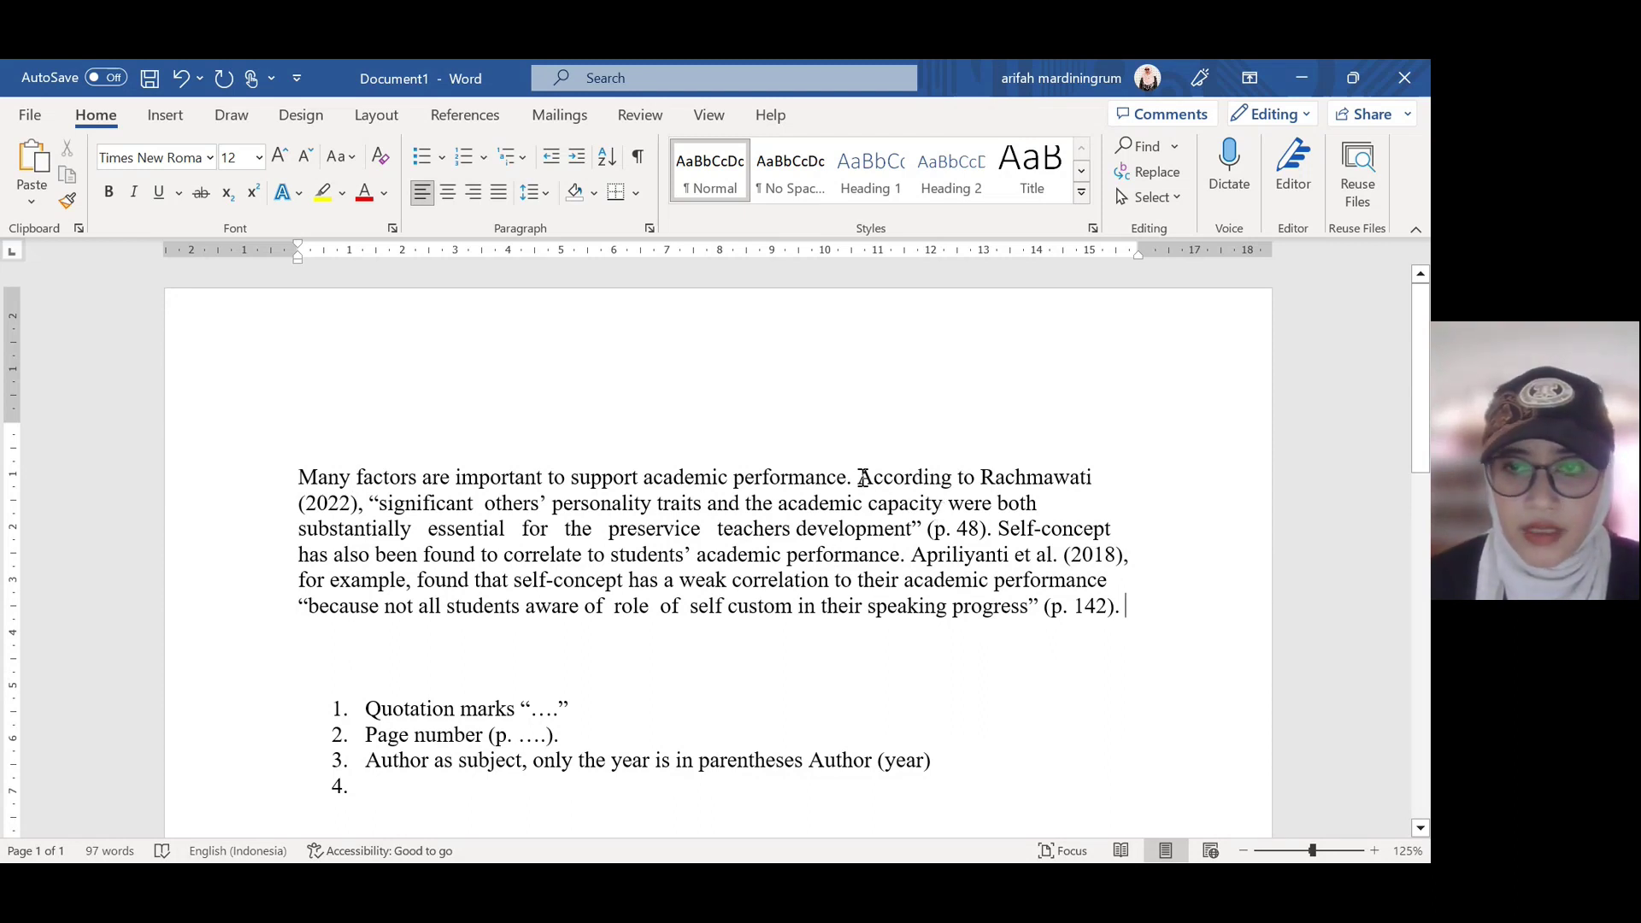
# Step: Replace the "According to" author-and-year lead-in of the second sentence with "One study has found that"
pyautogui.moveTo(860, 478); pyautogui.dragTo(370, 504)
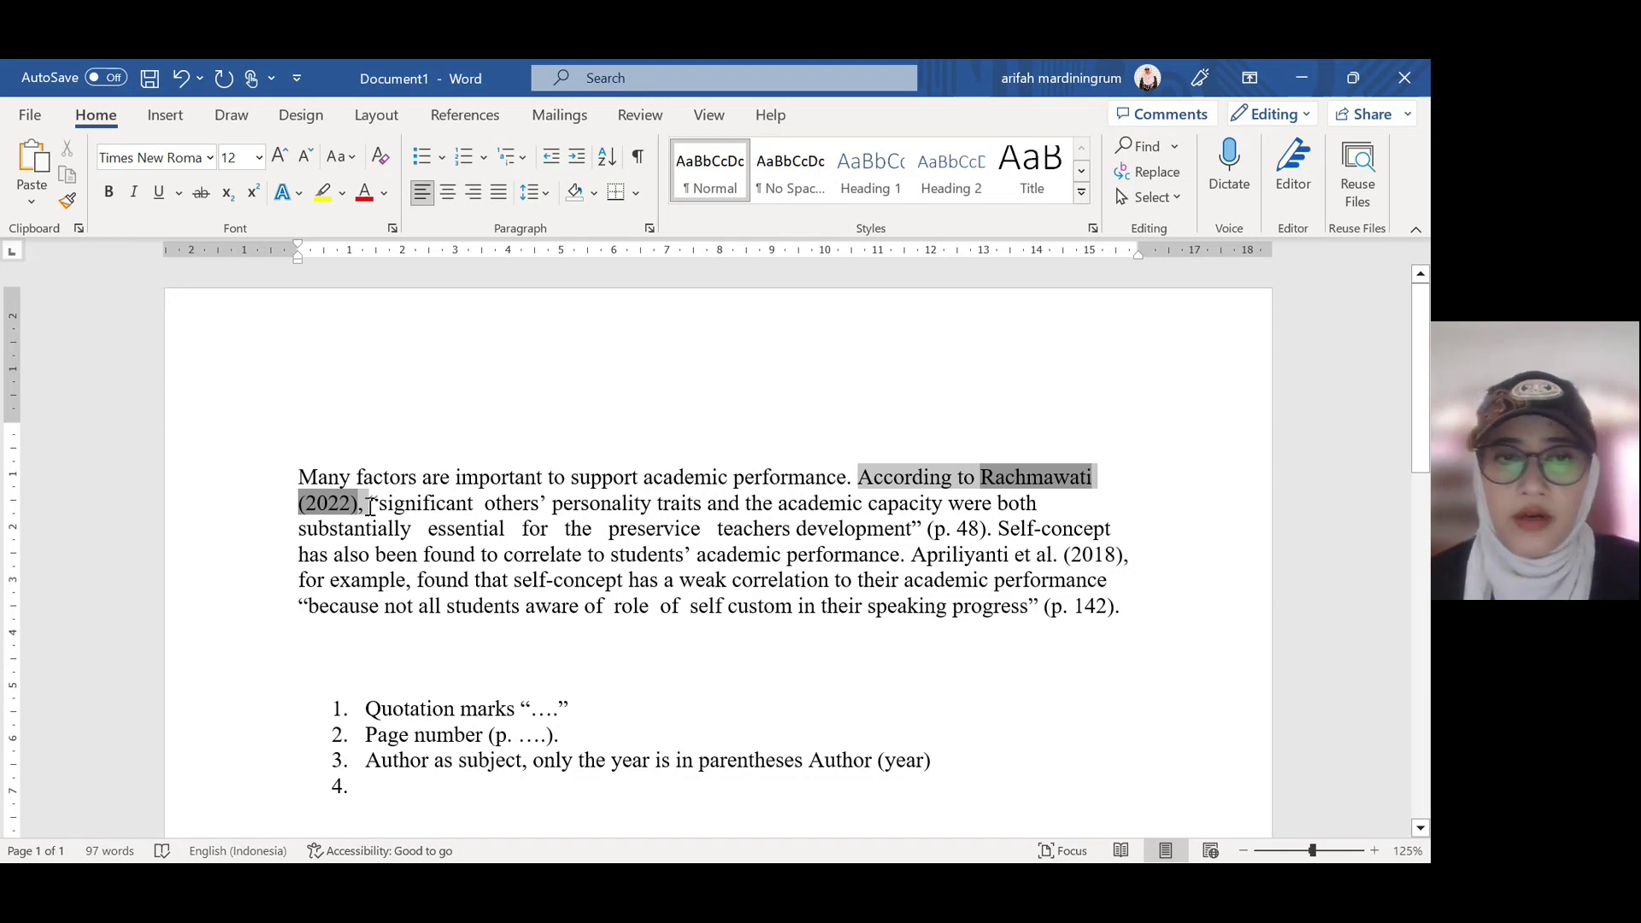
pyautogui.moveTo(370, 504); pyautogui.dragTo(370, 504)
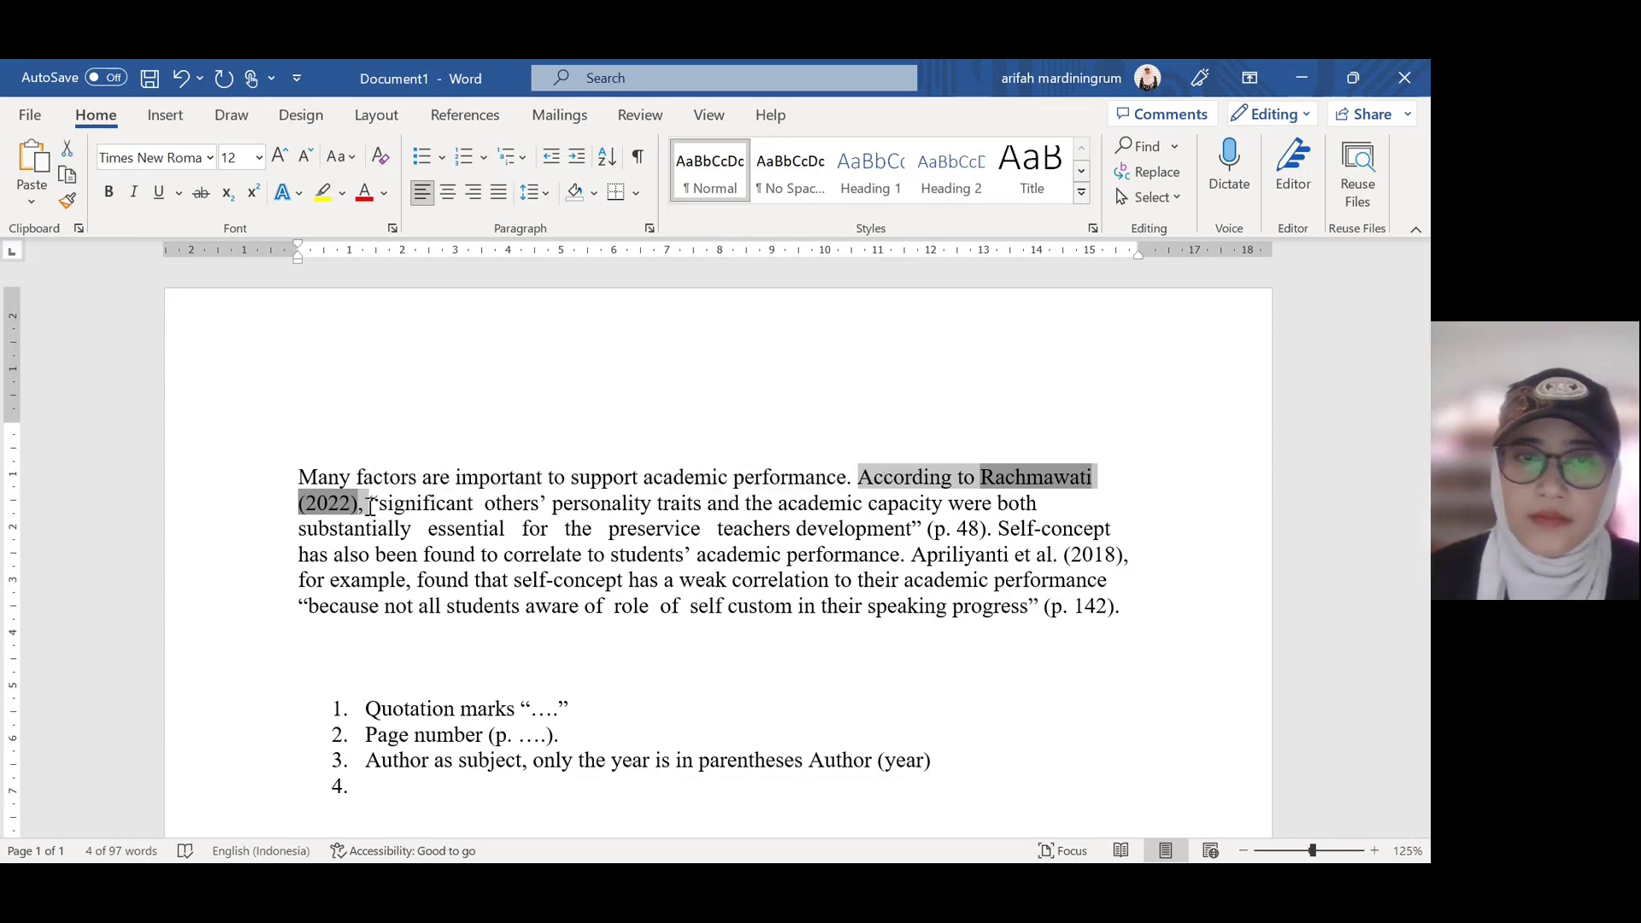
pyautogui.press('Delete')
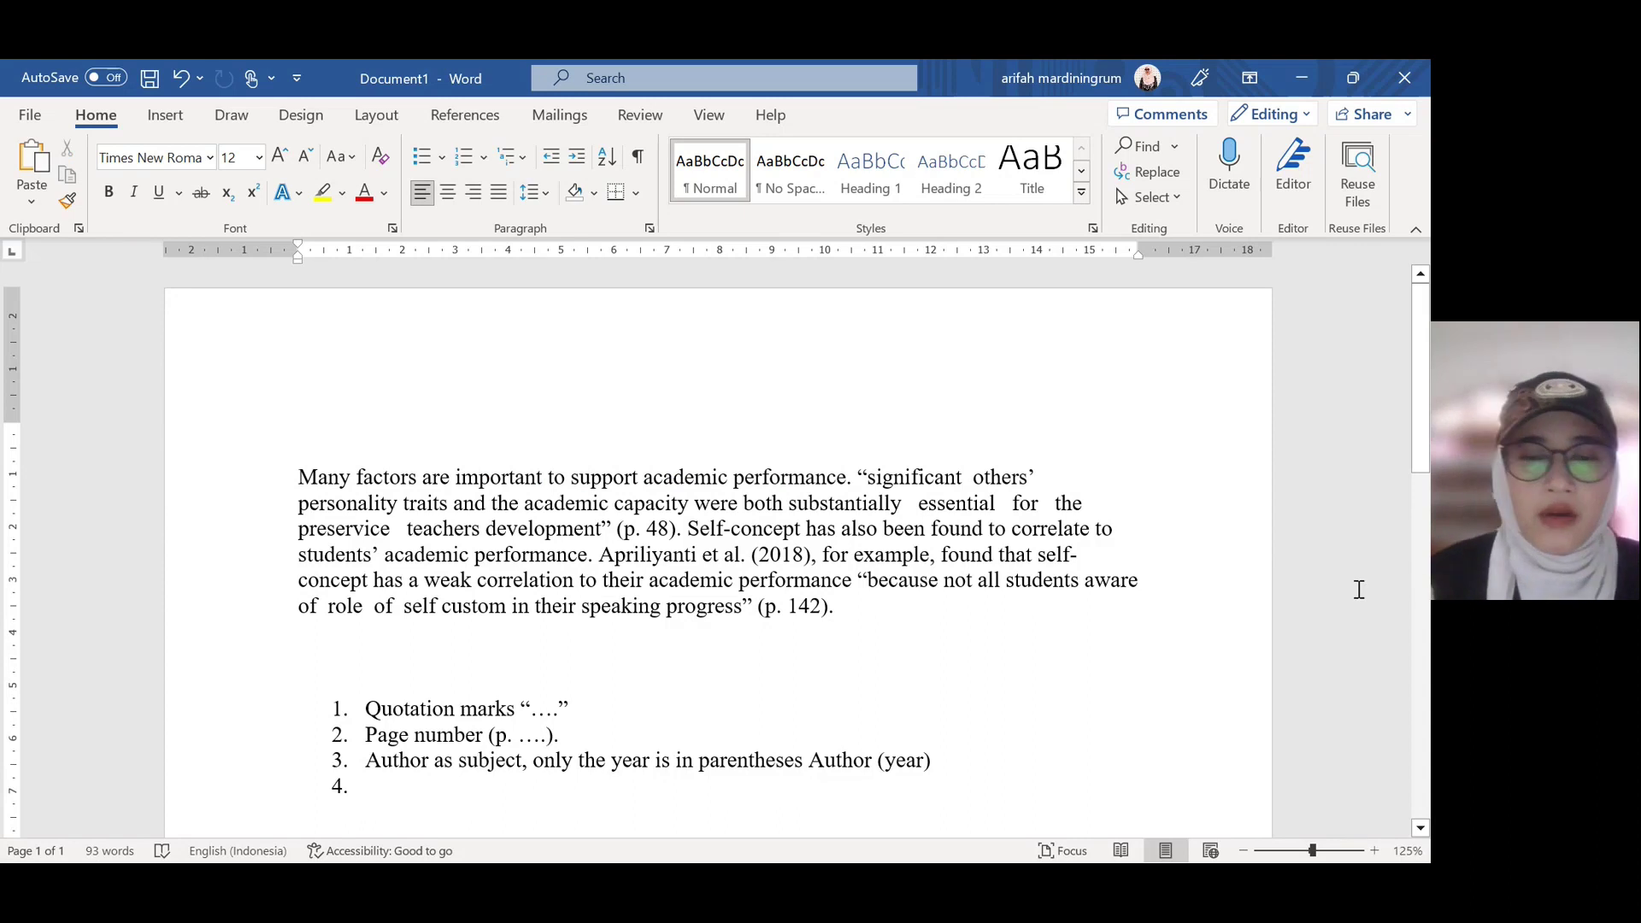
pyautogui.write('One stu')
pyautogui.write('dy ')
pyautogui.write('has found tha')
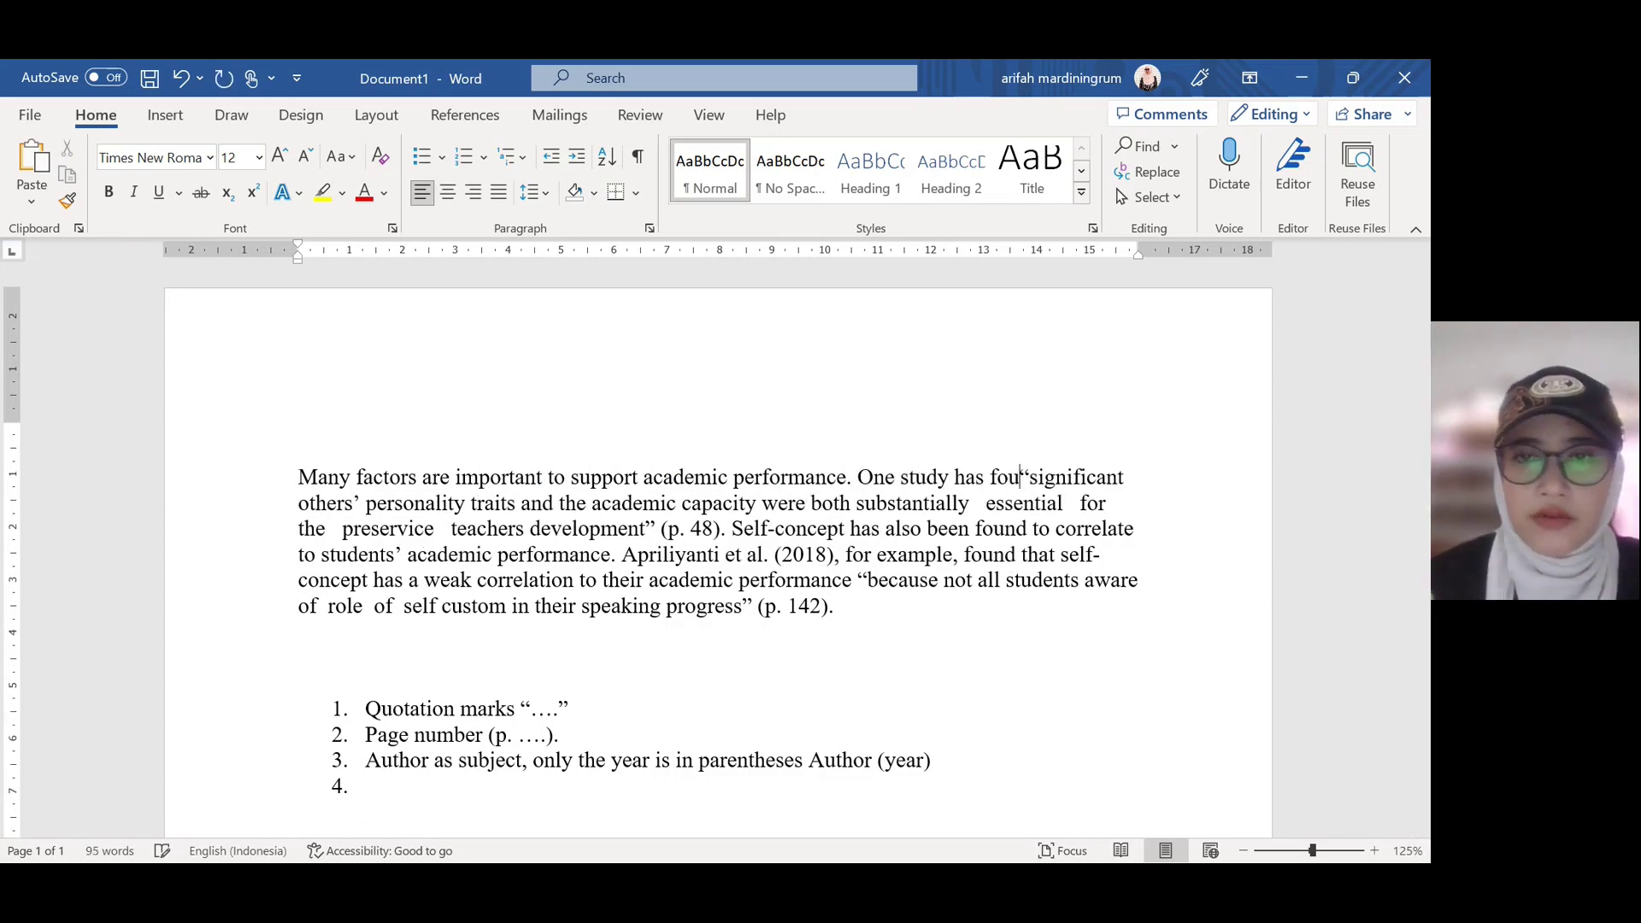
pyautogui.write('t')
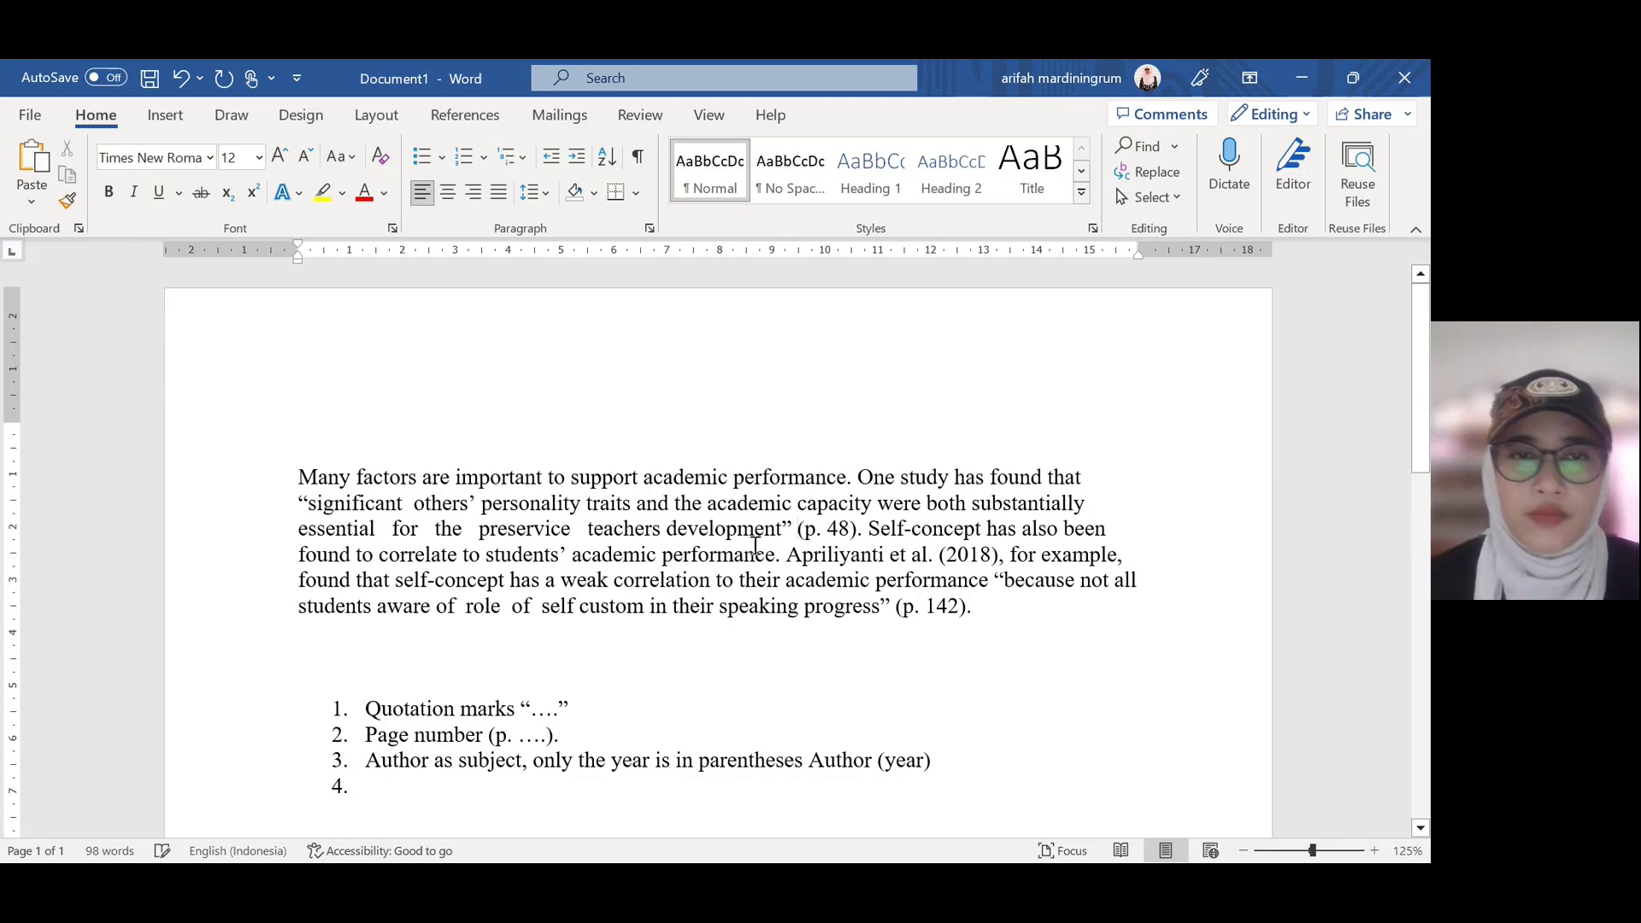
# Step: Insert the Mendeley citation for the 2022 article "Self-concept of EFL preservice teachers" after the first quotation, finding it by the author's name
pyautogui.click(165, 114)
pyautogui.click(465, 116)
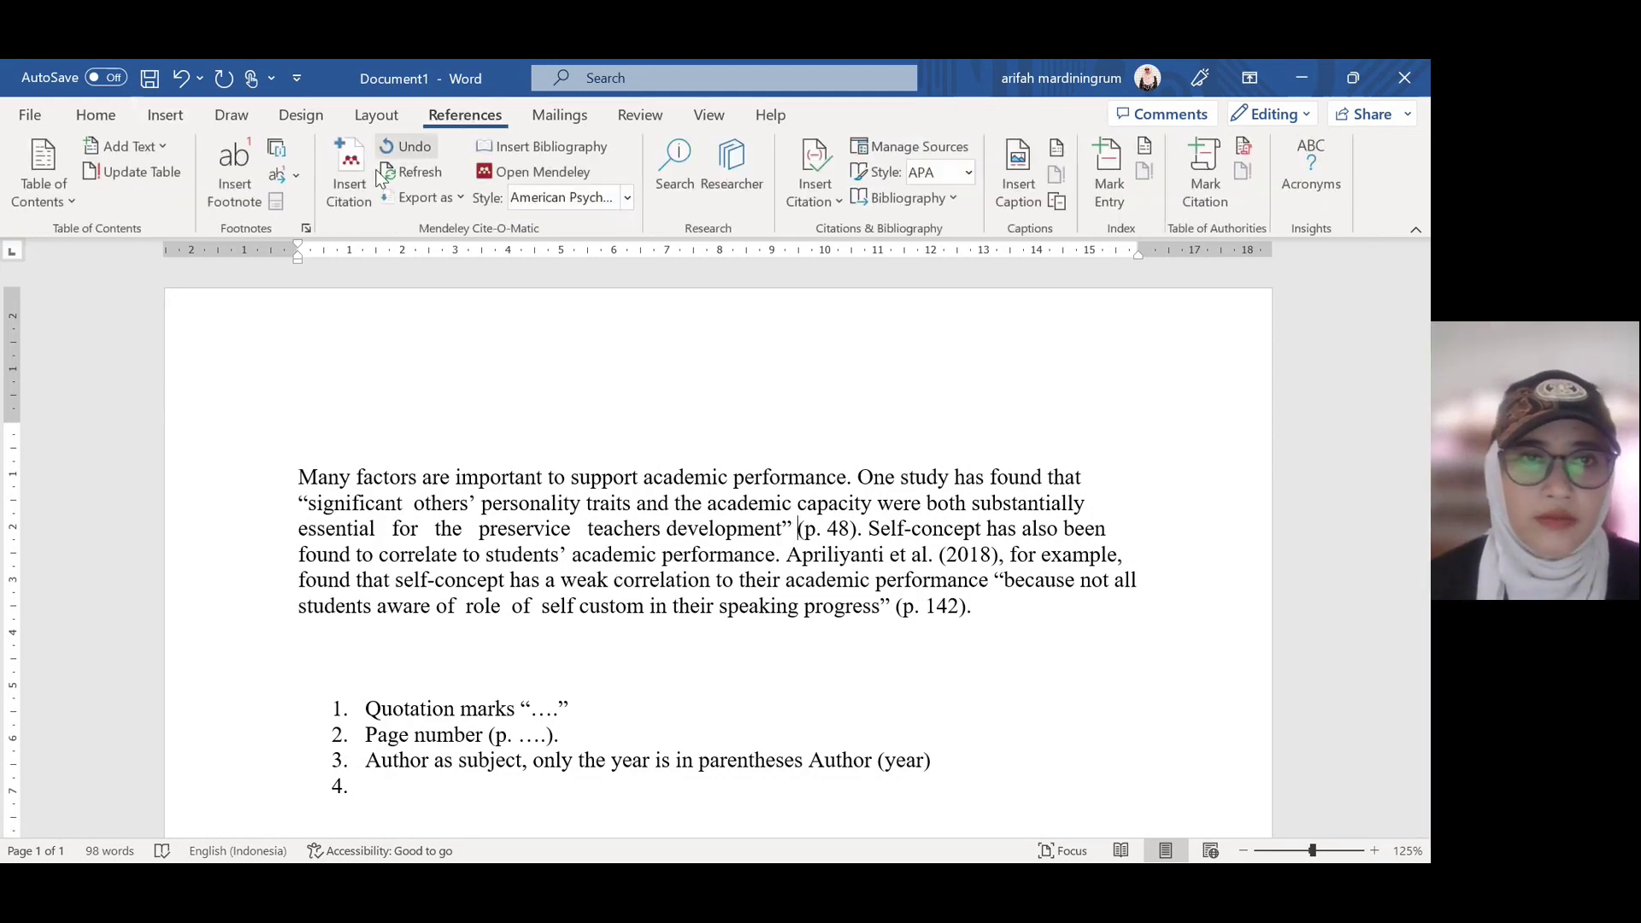
pyautogui.click(346, 192)
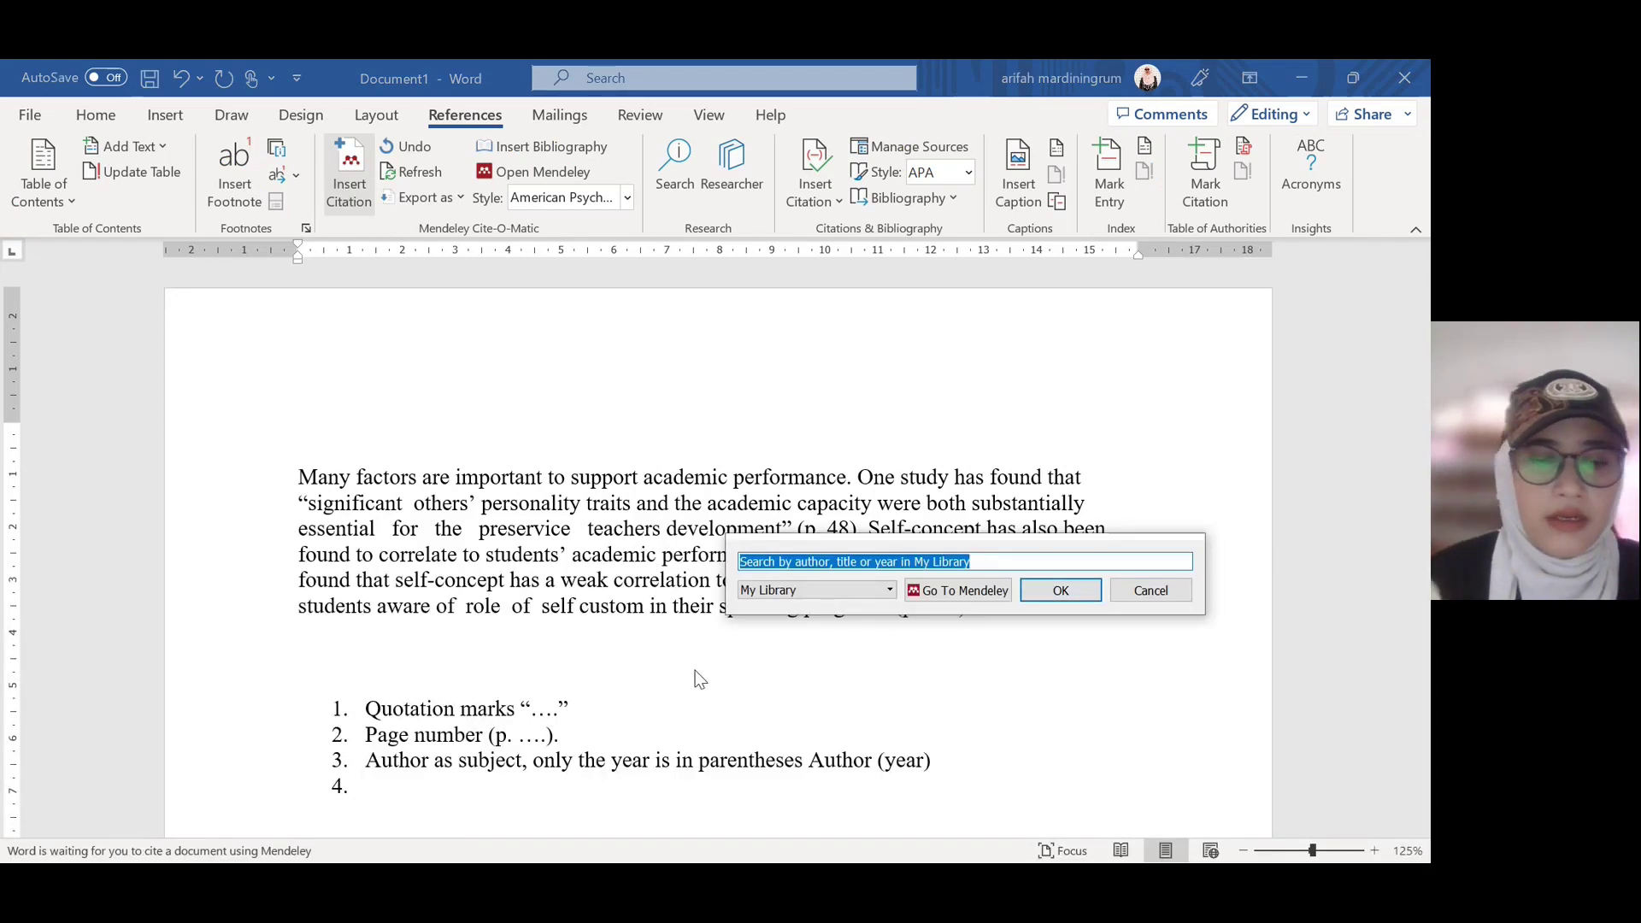
pyautogui.write('self')
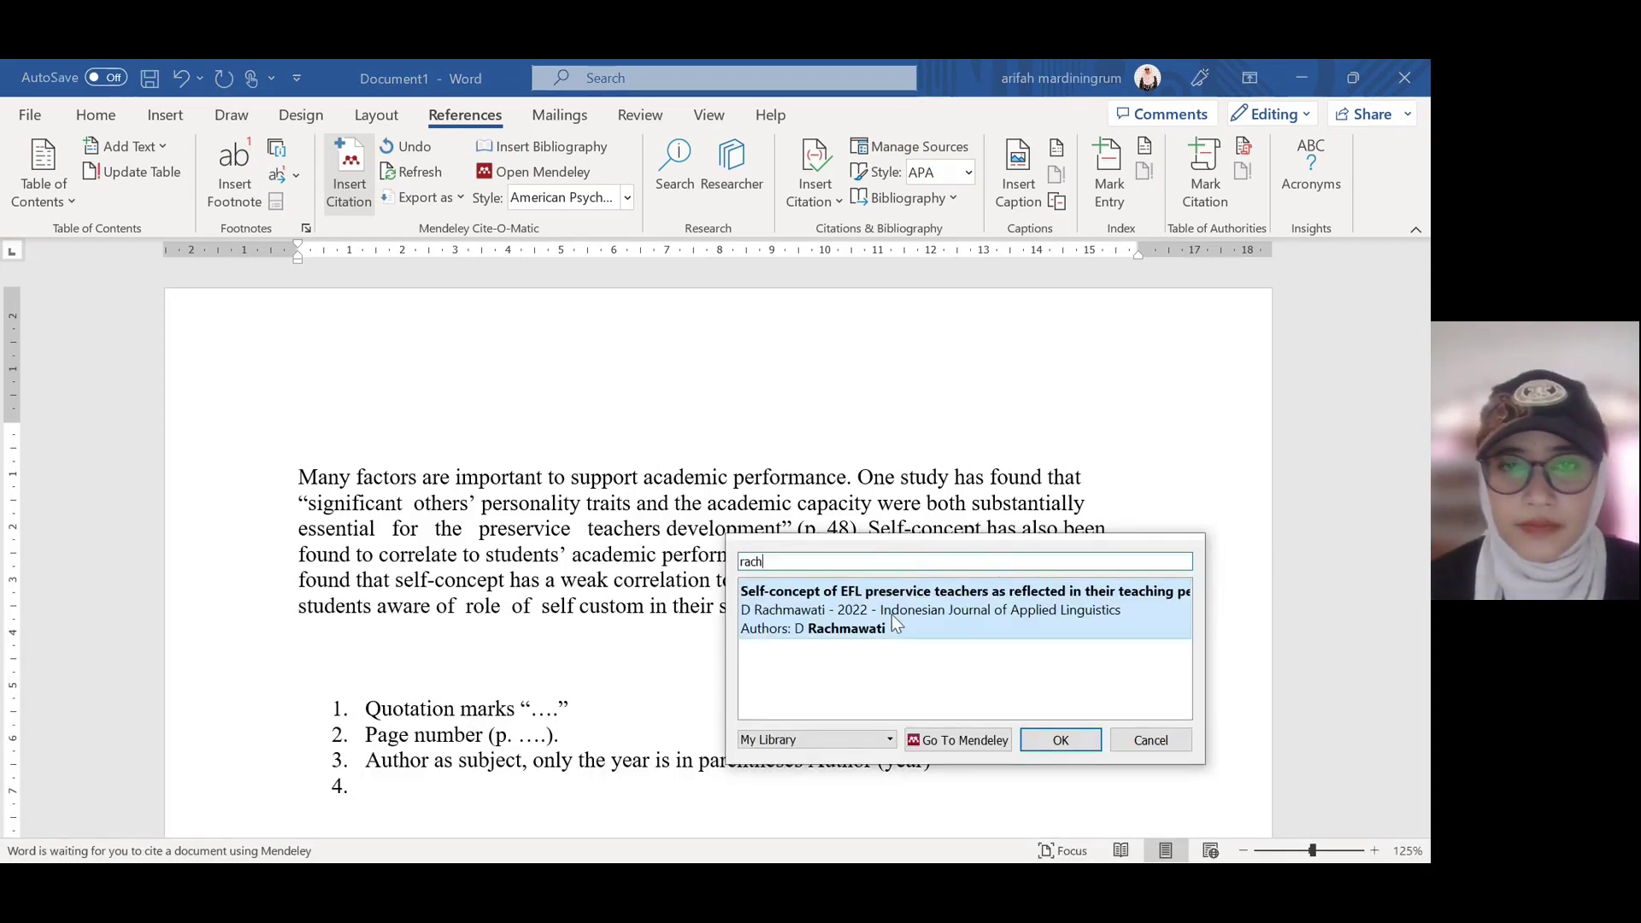
pyautogui.press('Return')
pyautogui.click(1060, 589)
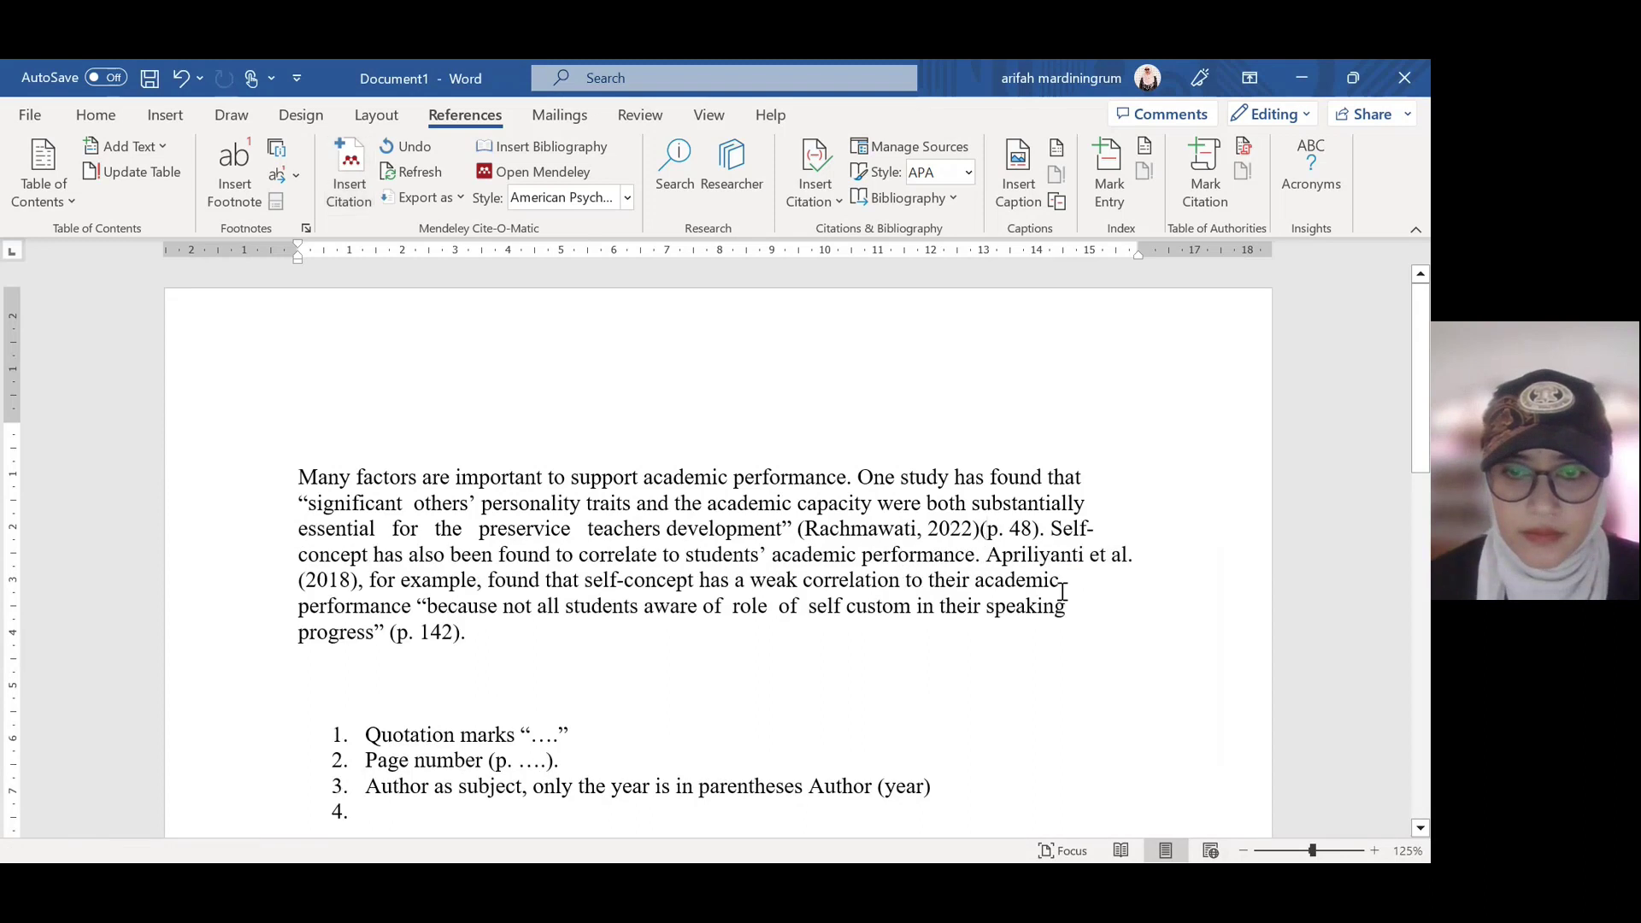
# Step: Delete the separate page reference "(p. 48)" after the new citation, keeping the full stop
pyautogui.click(1036, 529)
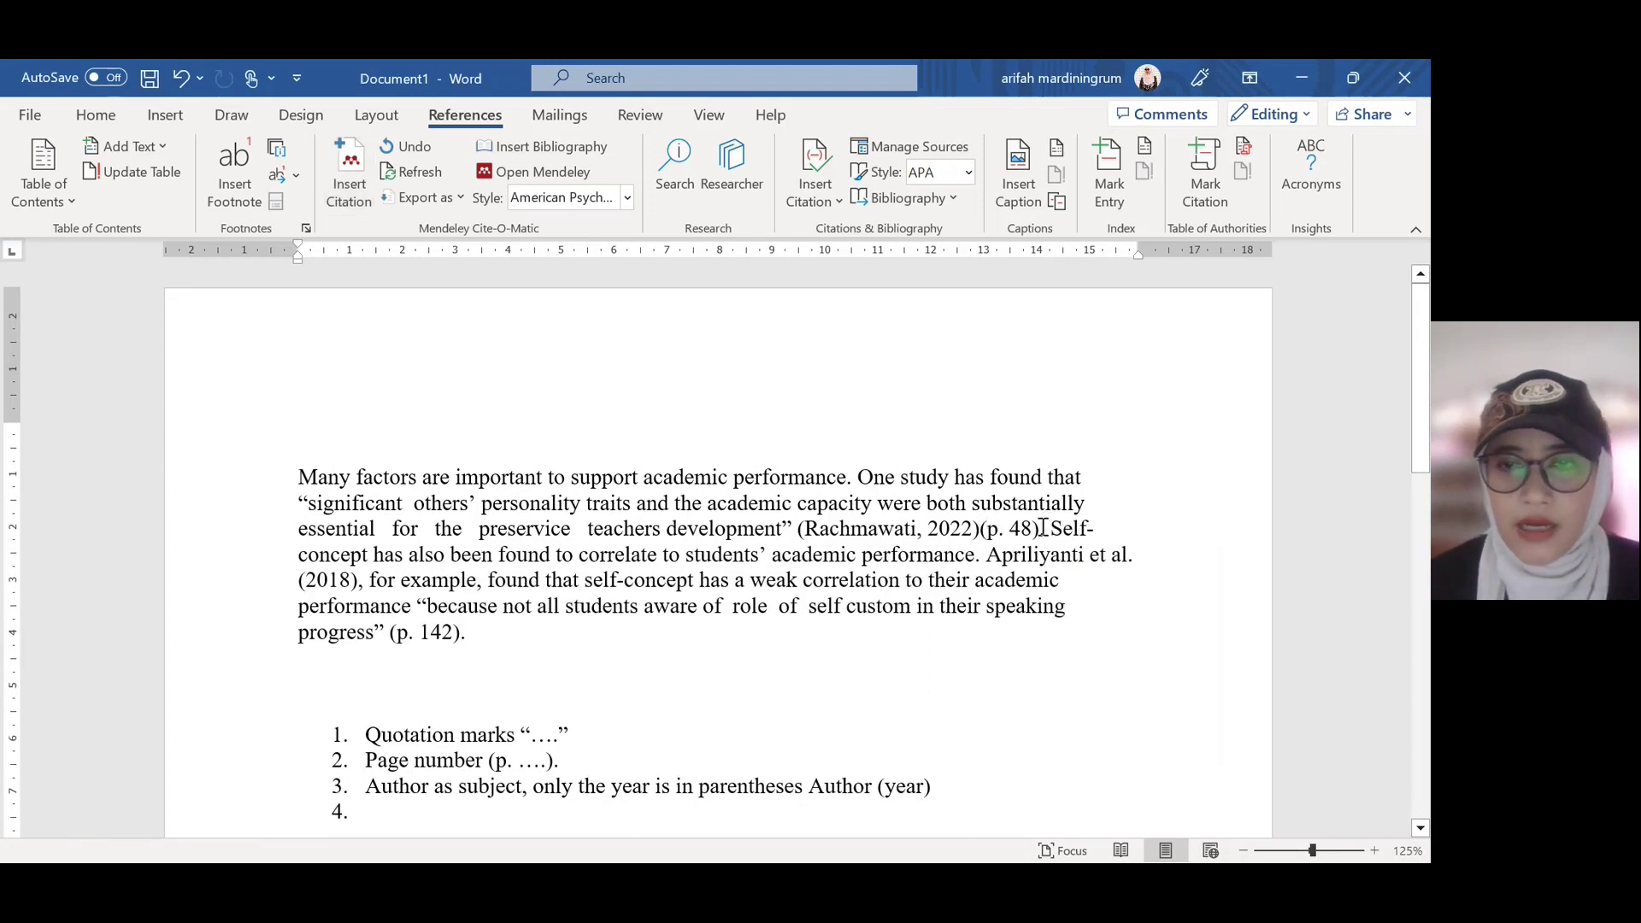
pyautogui.press('BackSpace')
pyautogui.press('BackSpace')
pyautogui.press('BackSpace')
pyautogui.press('BackSpace')
pyautogui.press('BackSpace')
pyautogui.press('BackSpace')
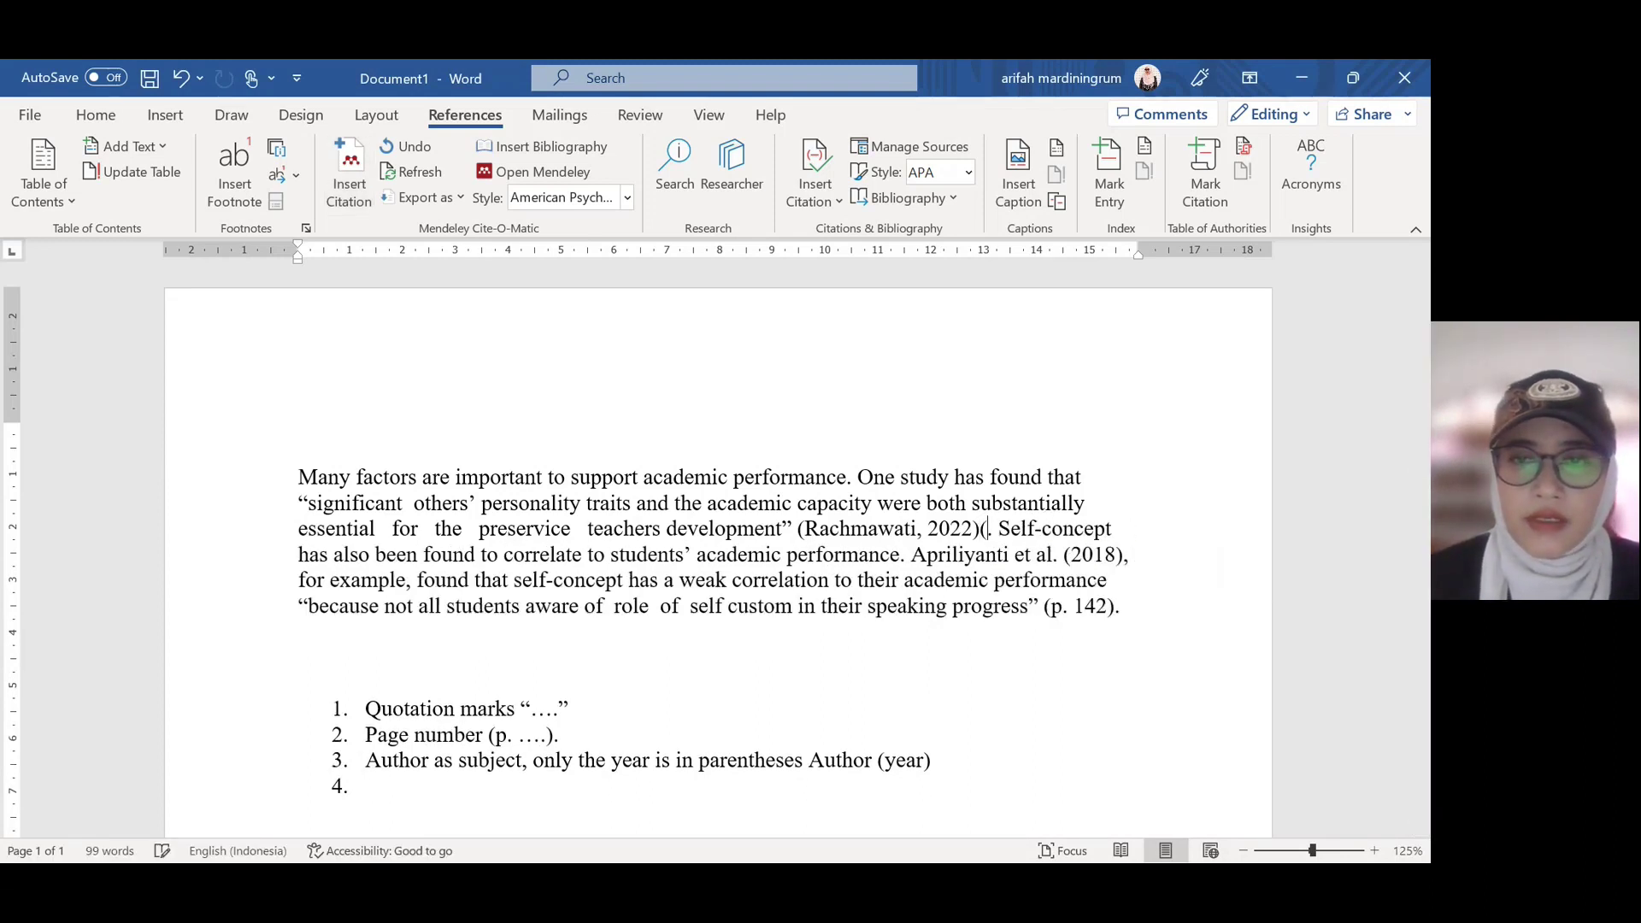
pyautogui.press('BackSpace')
# Step: Add ", p. 42" after the year inside the 2022 citation's parentheses and keep the manual edit
pyautogui.click(975, 530)
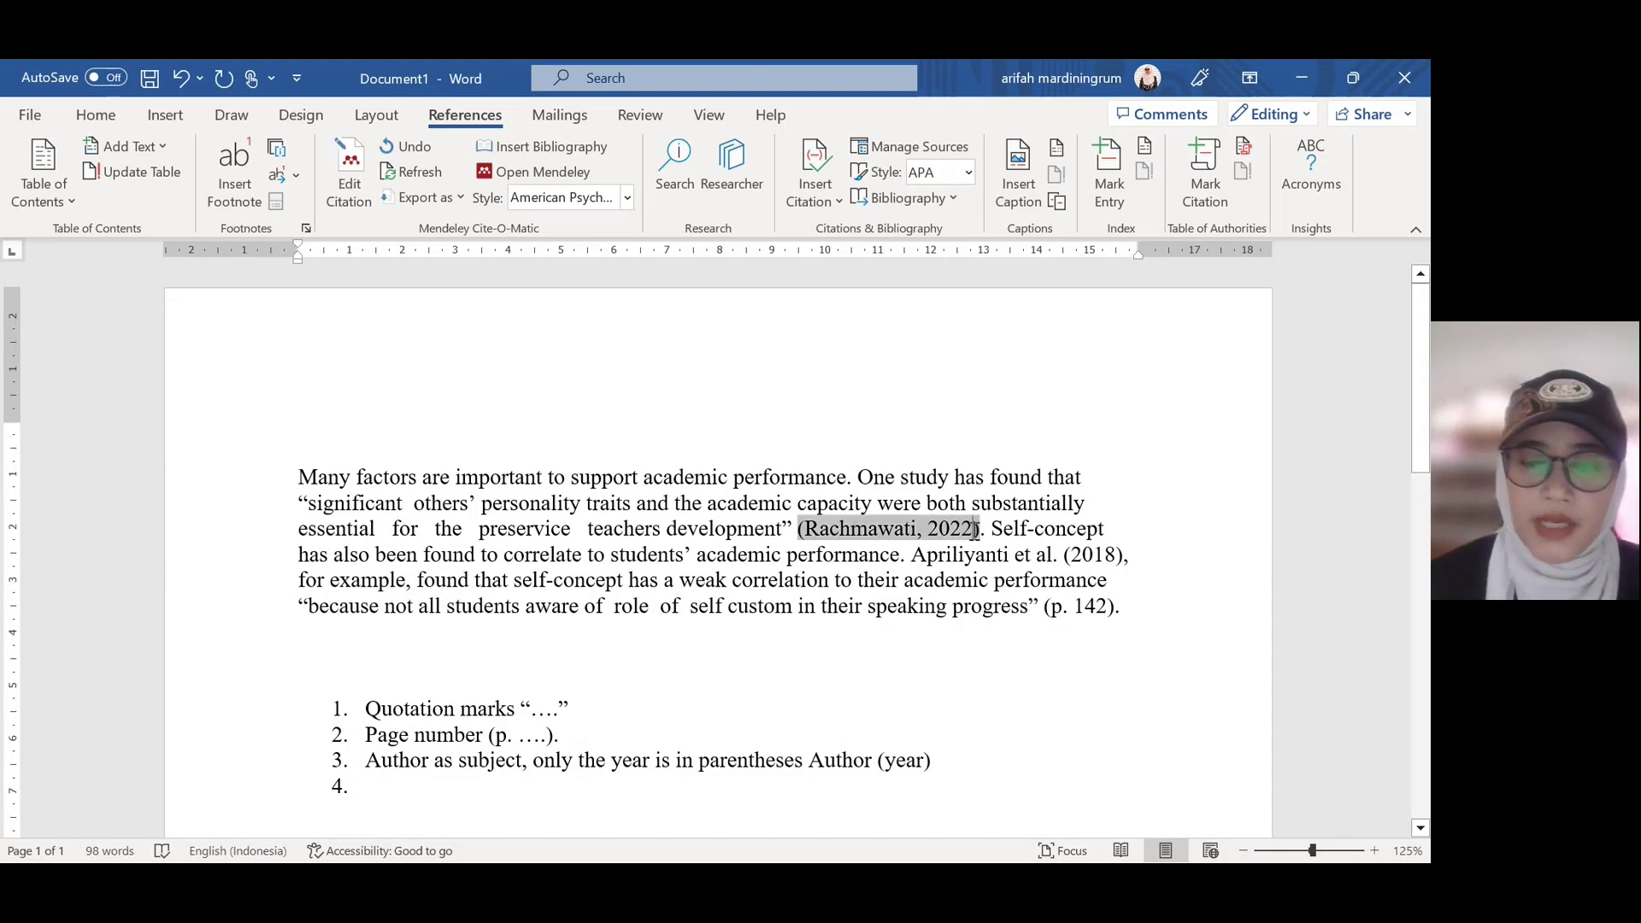
pyautogui.write(', p. 42')
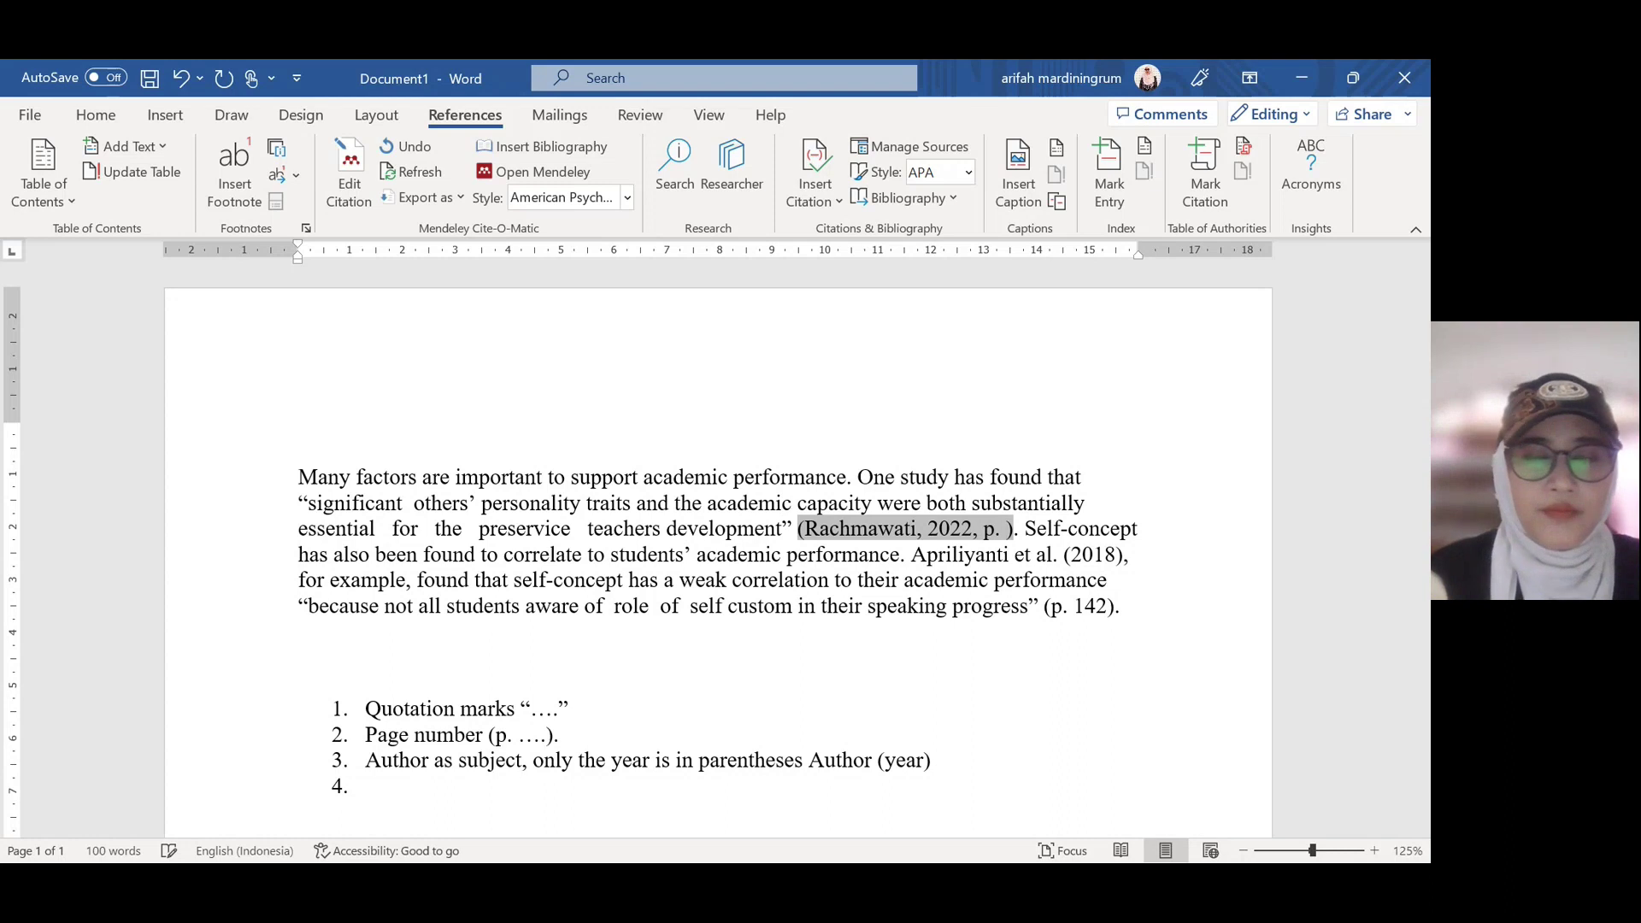
pyautogui.click(1120, 617)
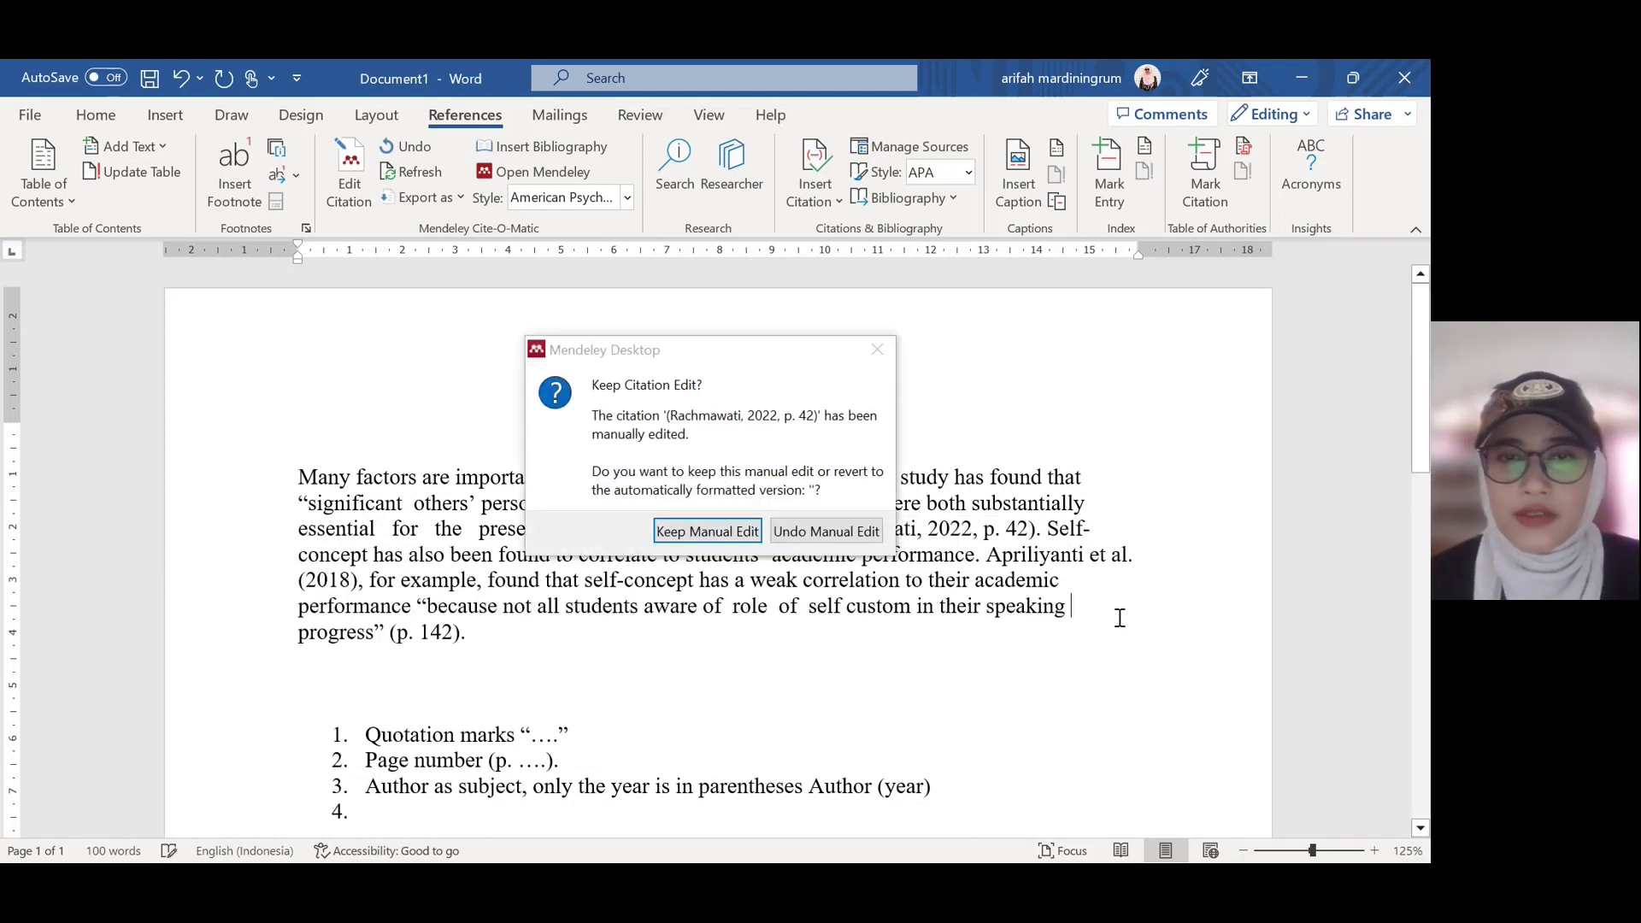
pyautogui.click(702, 530)
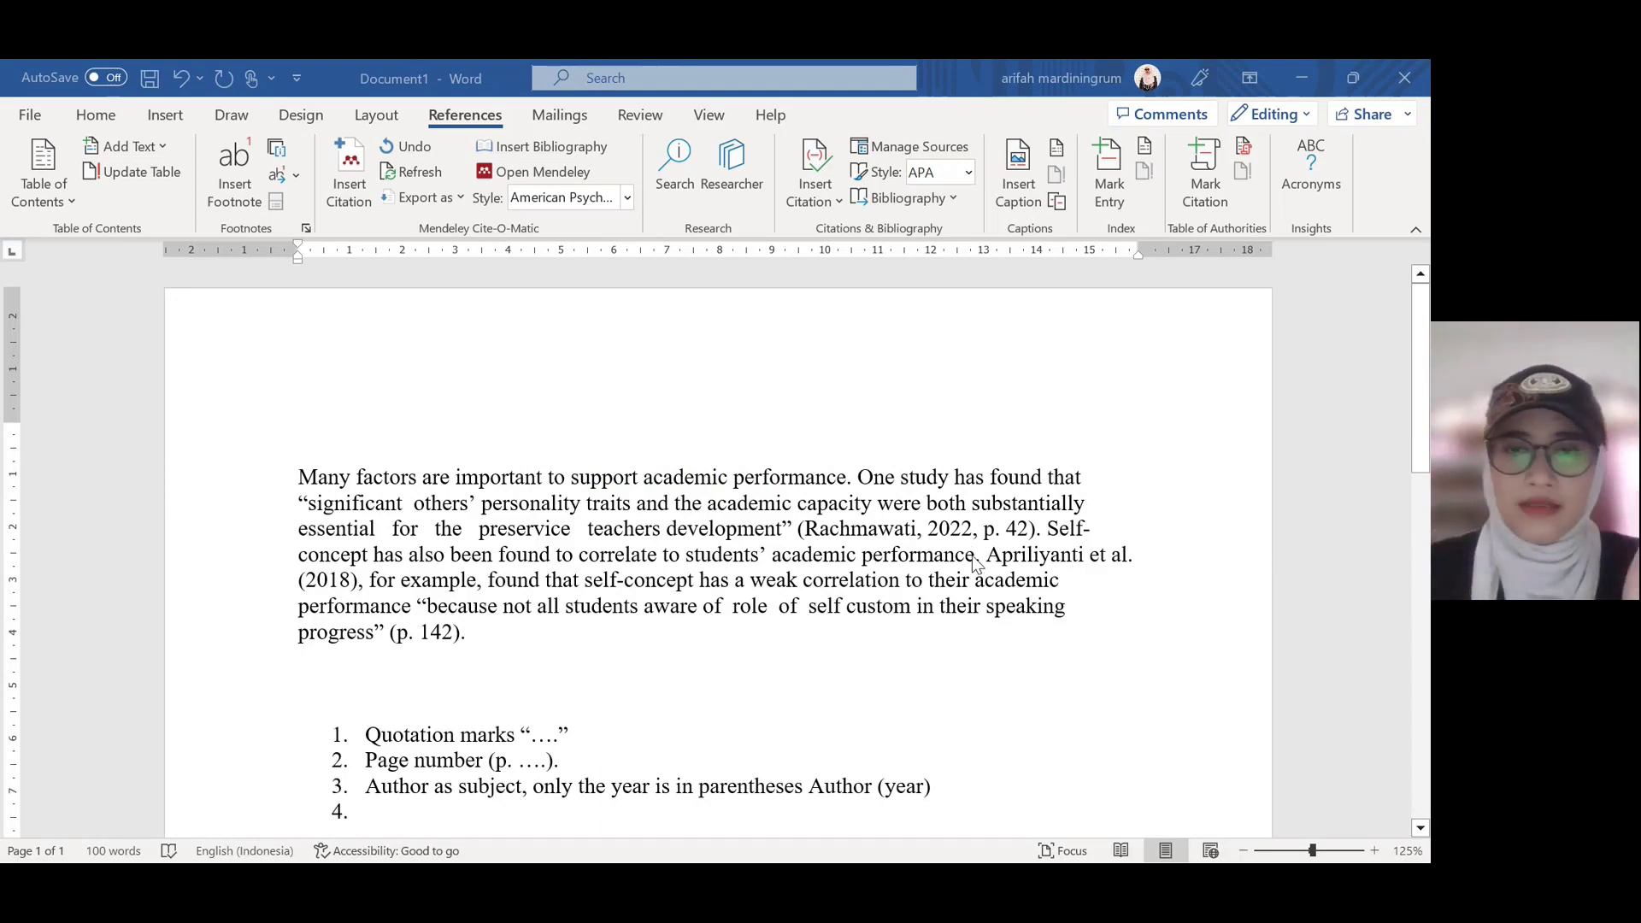
pyautogui.scroll(-2, 977, 564)
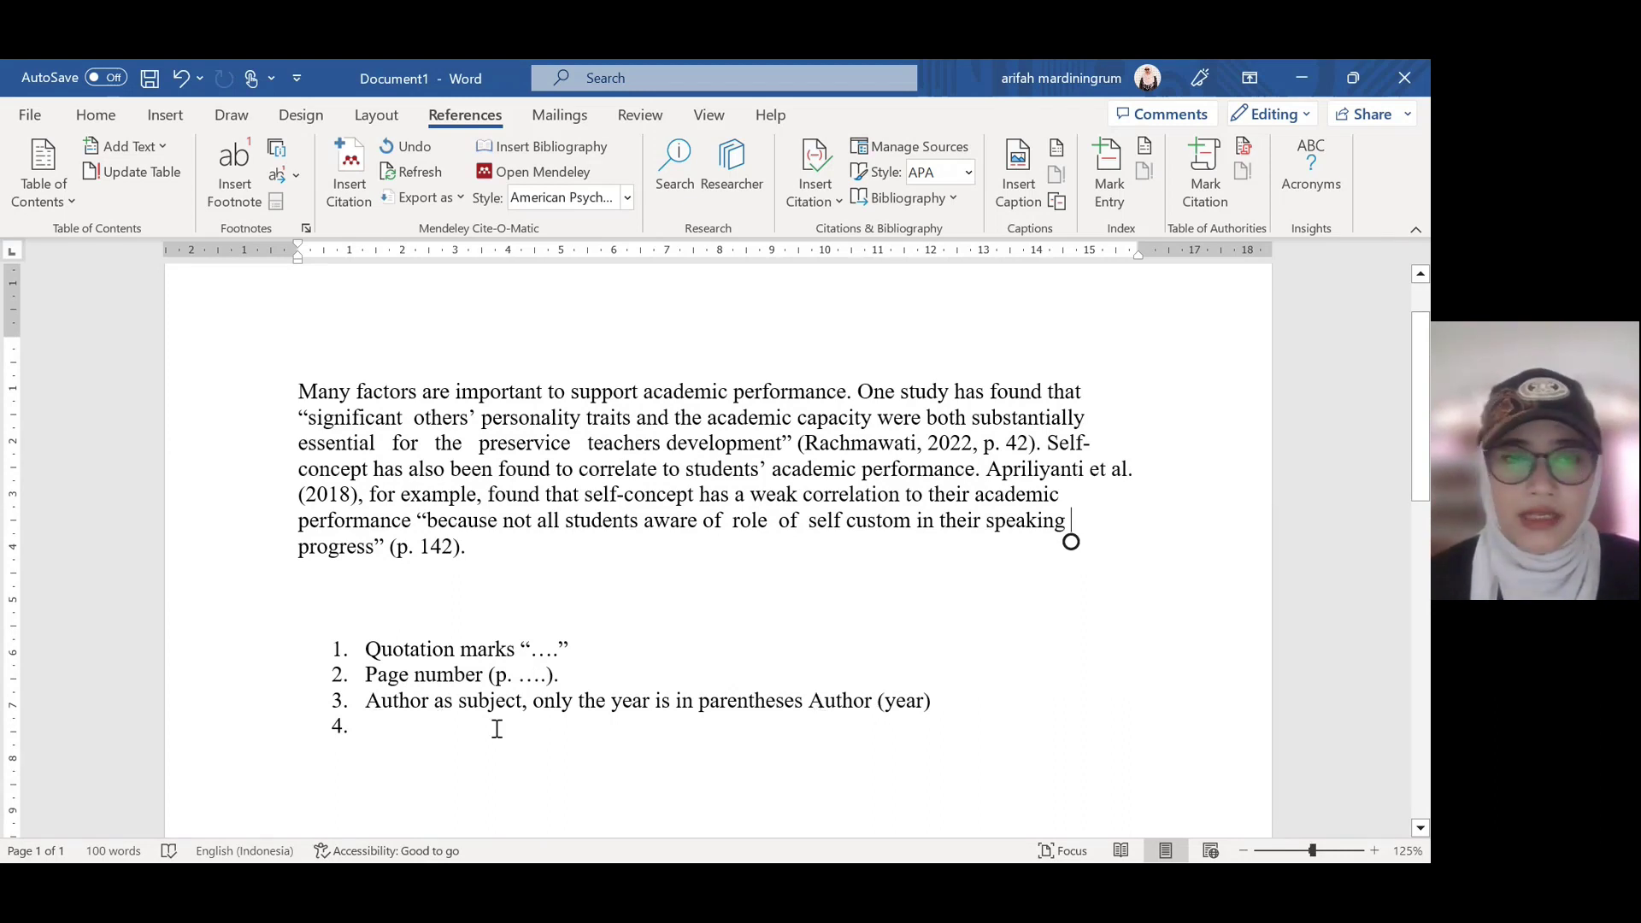
pyautogui.click(723, 737)
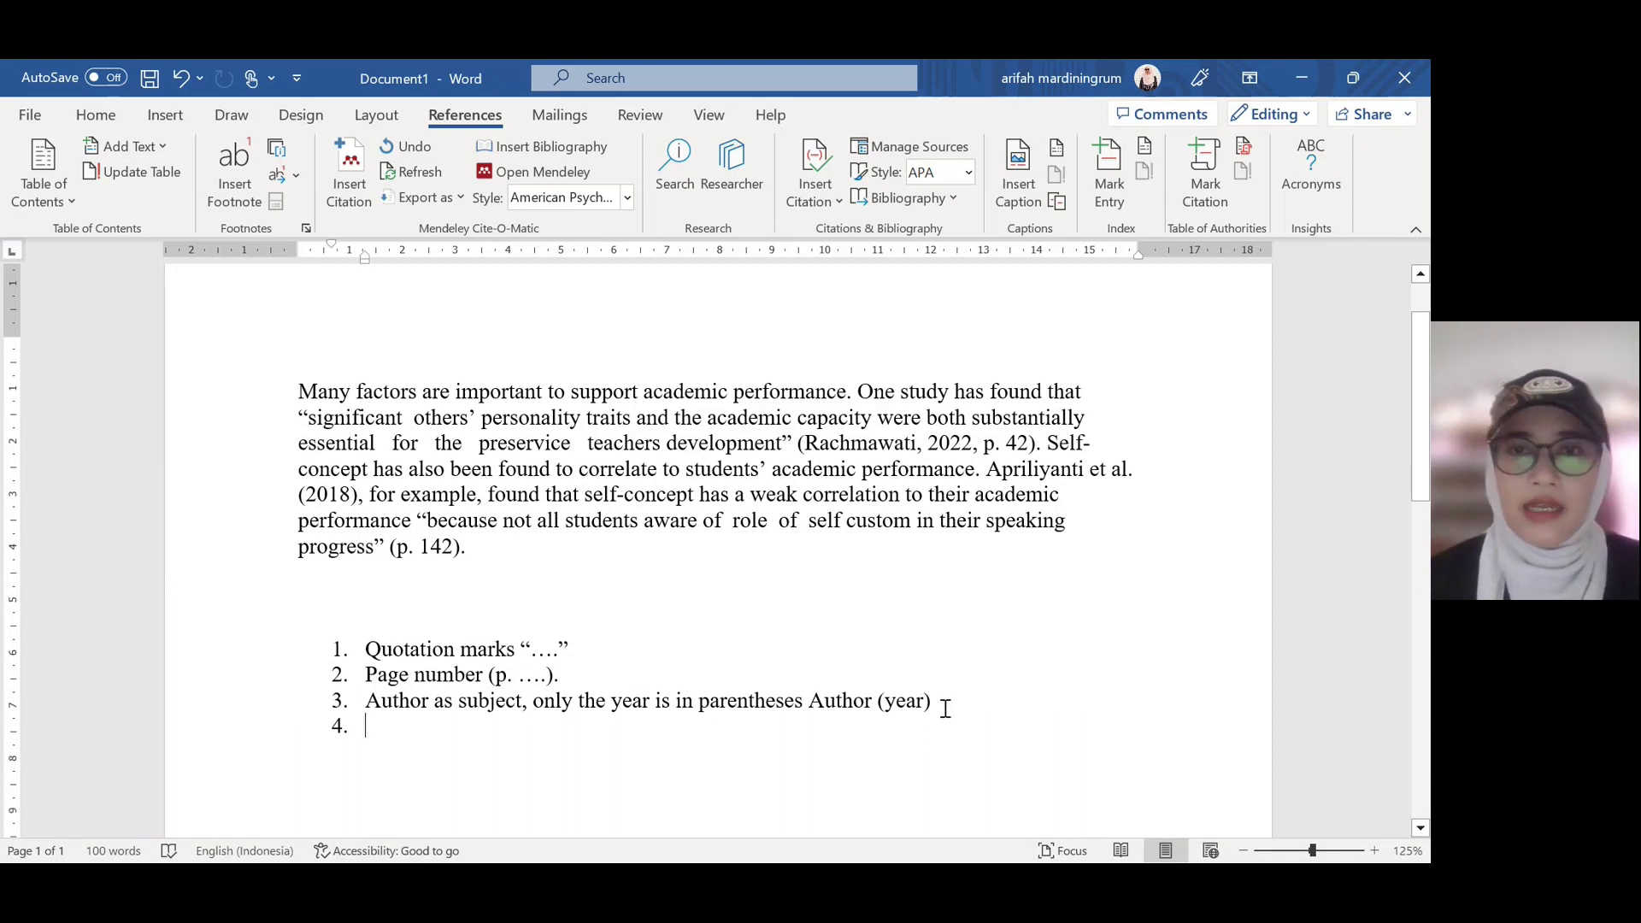
pyautogui.scroll(1, 925, 703)
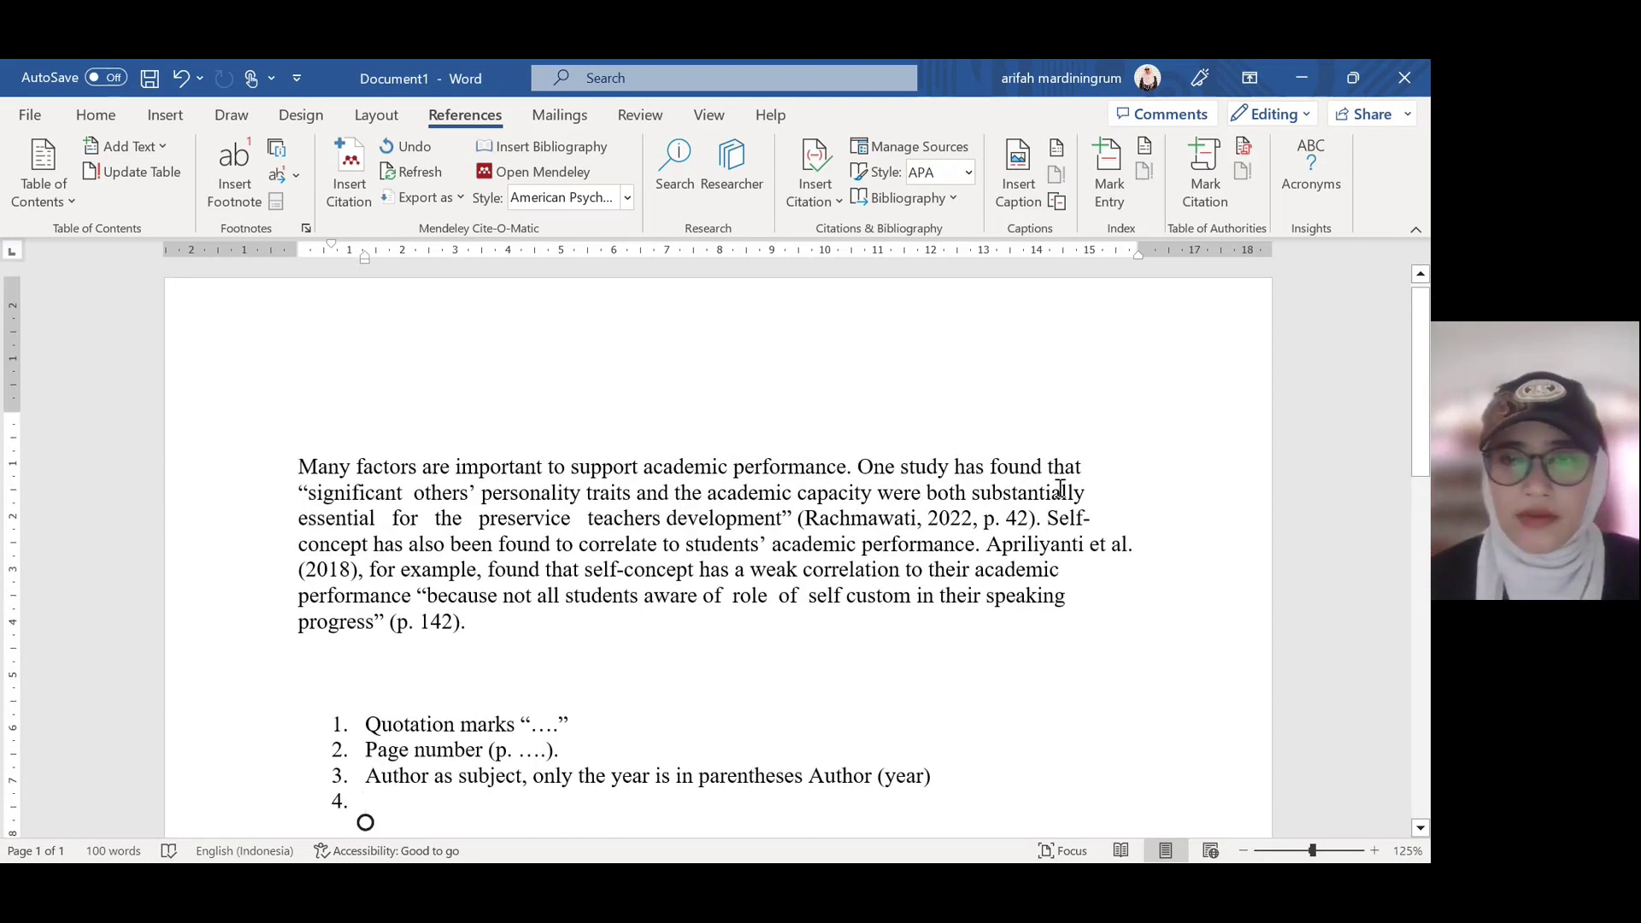
pyautogui.click(855, 513)
pyautogui.moveTo(855, 513); pyautogui.dragTo(805, 507)
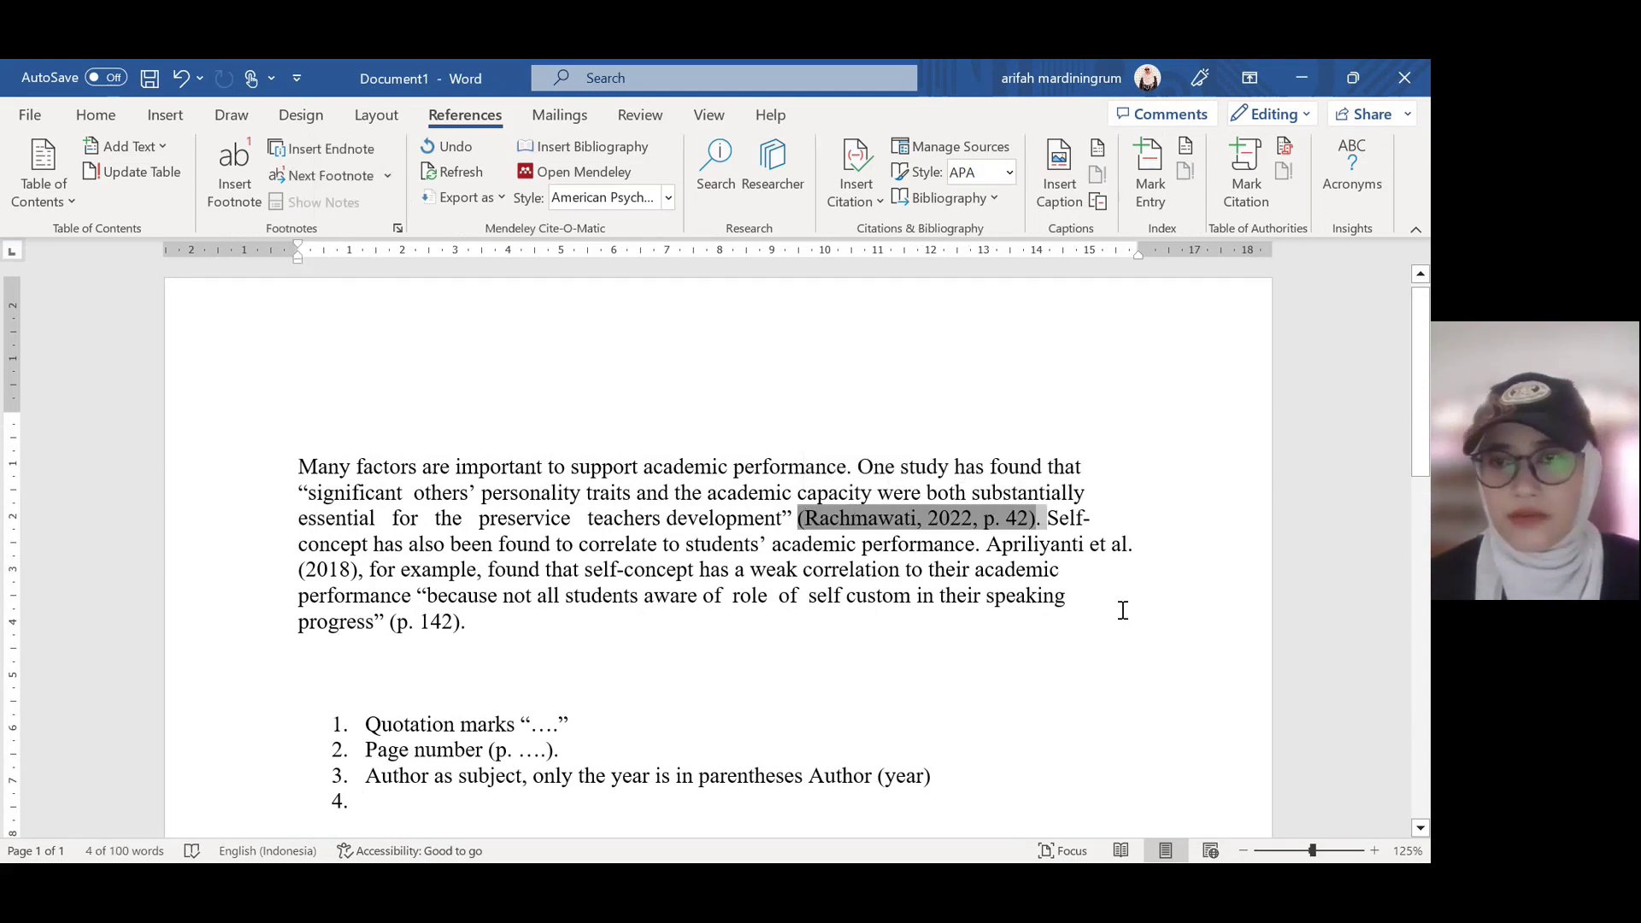
pyautogui.click(865, 612)
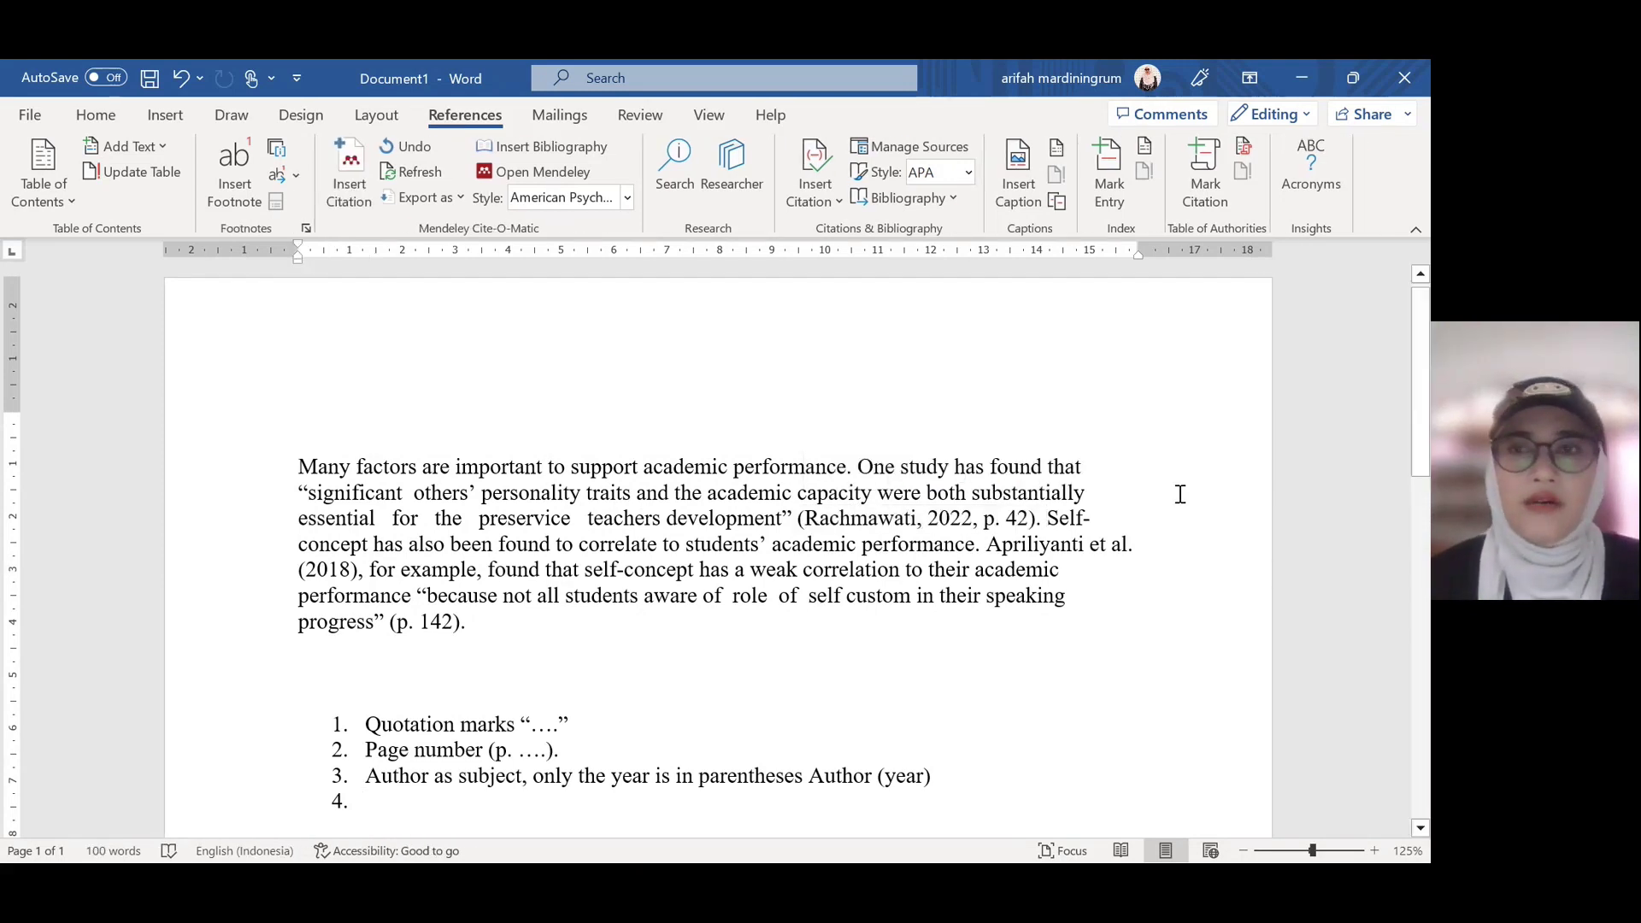
# Step: Switch to the browser and review the Purdue OWL guidance on short and long quotations in APA style
pyautogui.click(1305, 75)
pyautogui.click(684, 842)
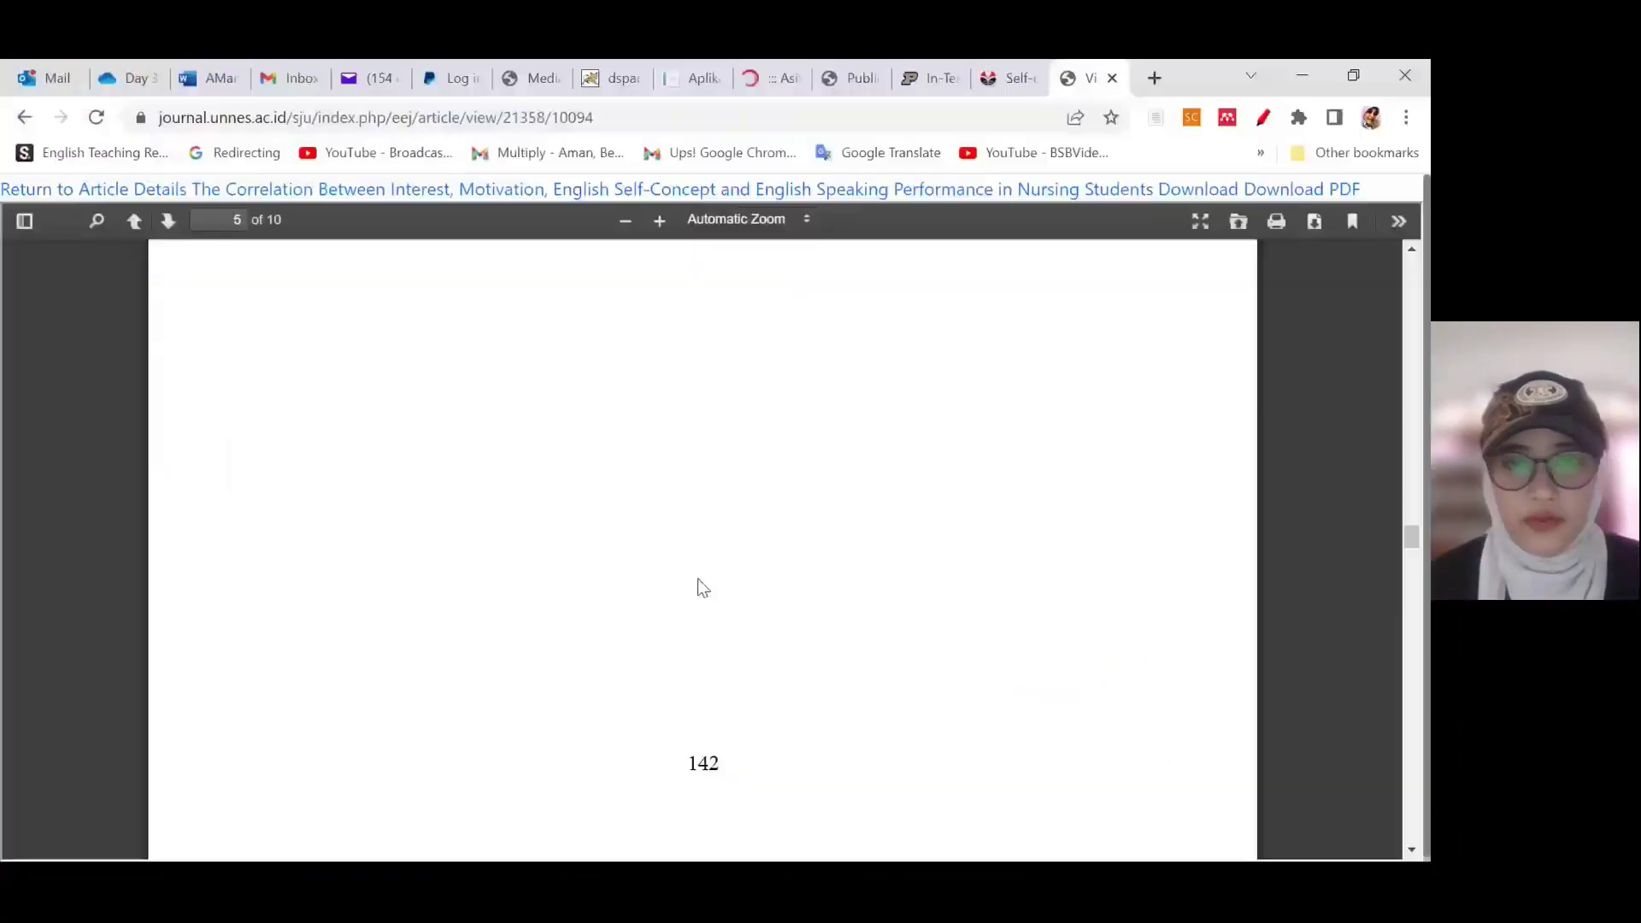
pyautogui.click(940, 81)
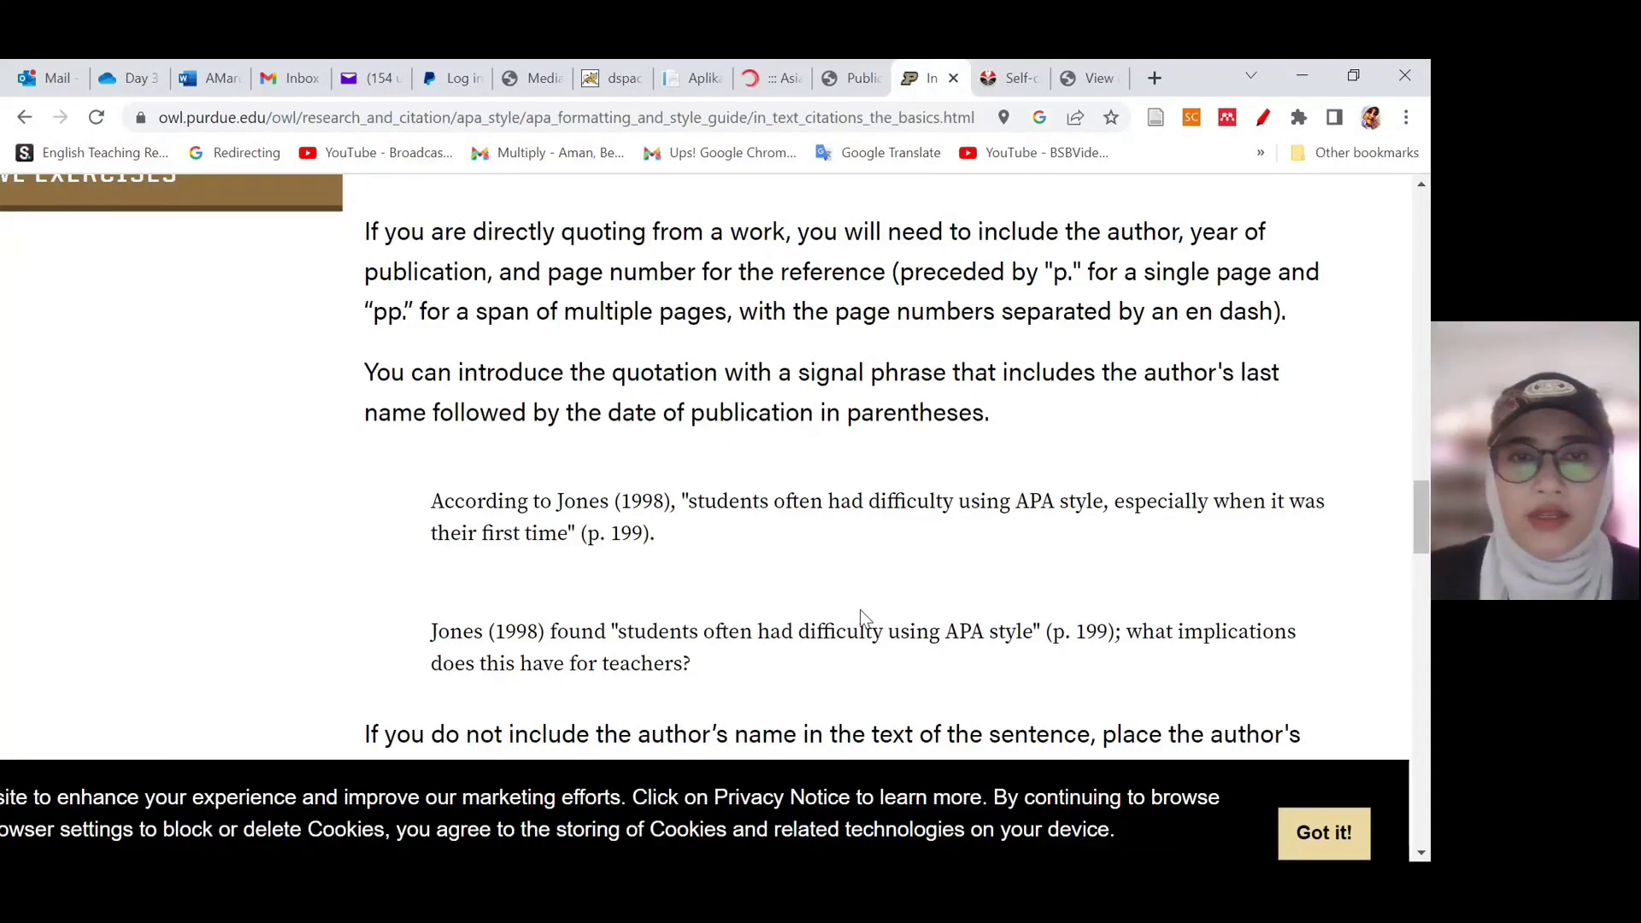
pyautogui.scroll(-3, 860, 609)
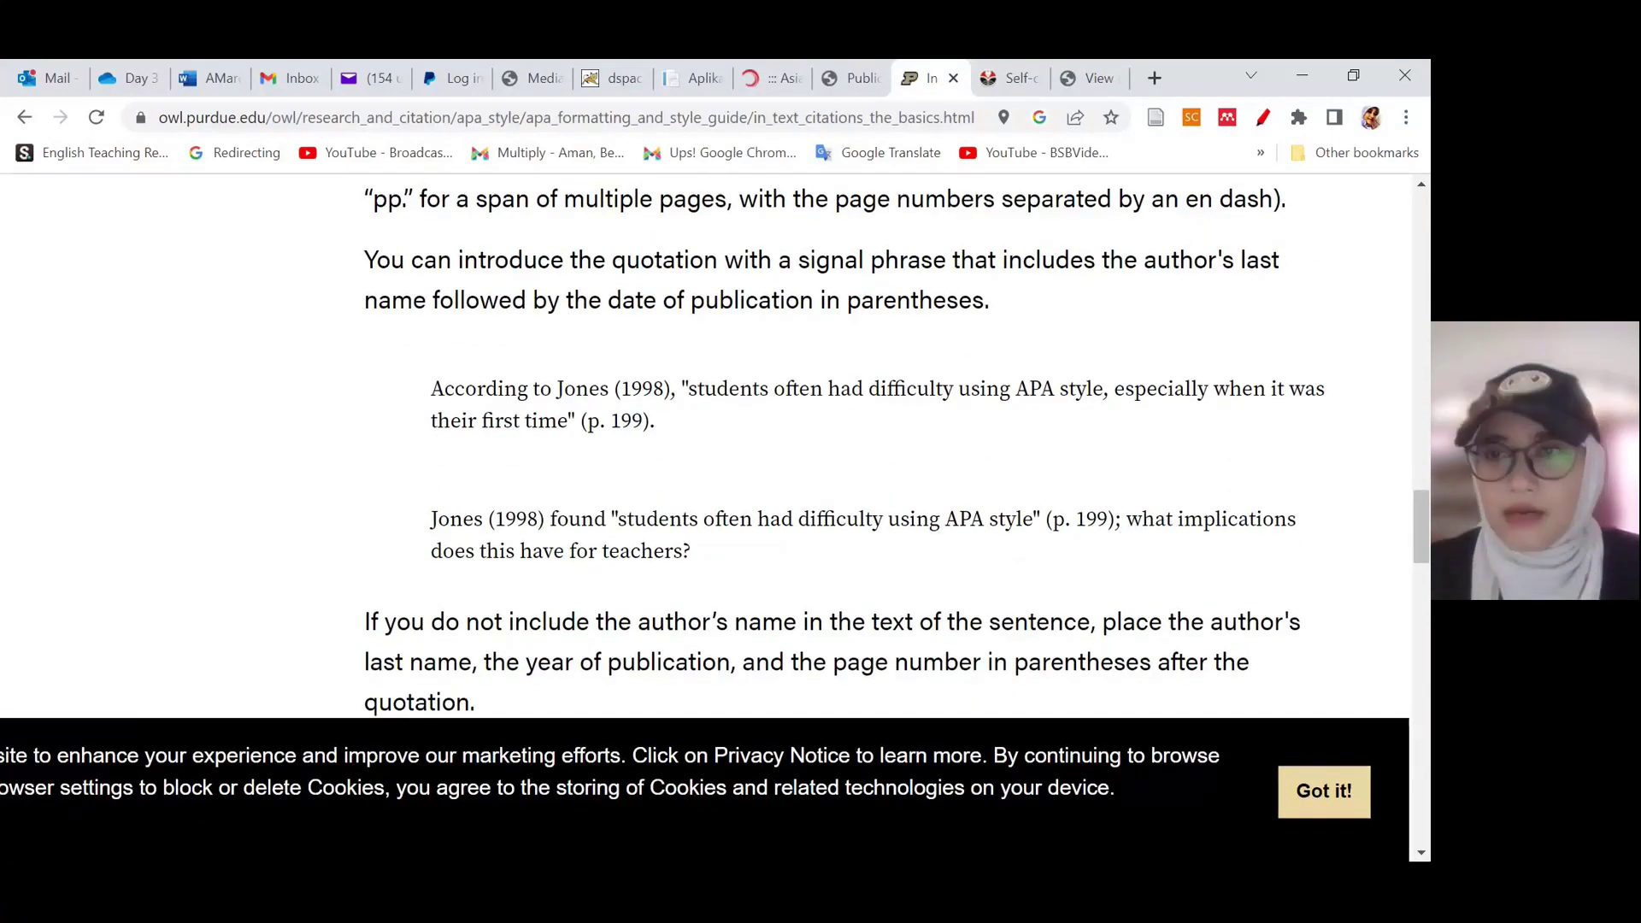
pyautogui.scroll(1, 916, 570)
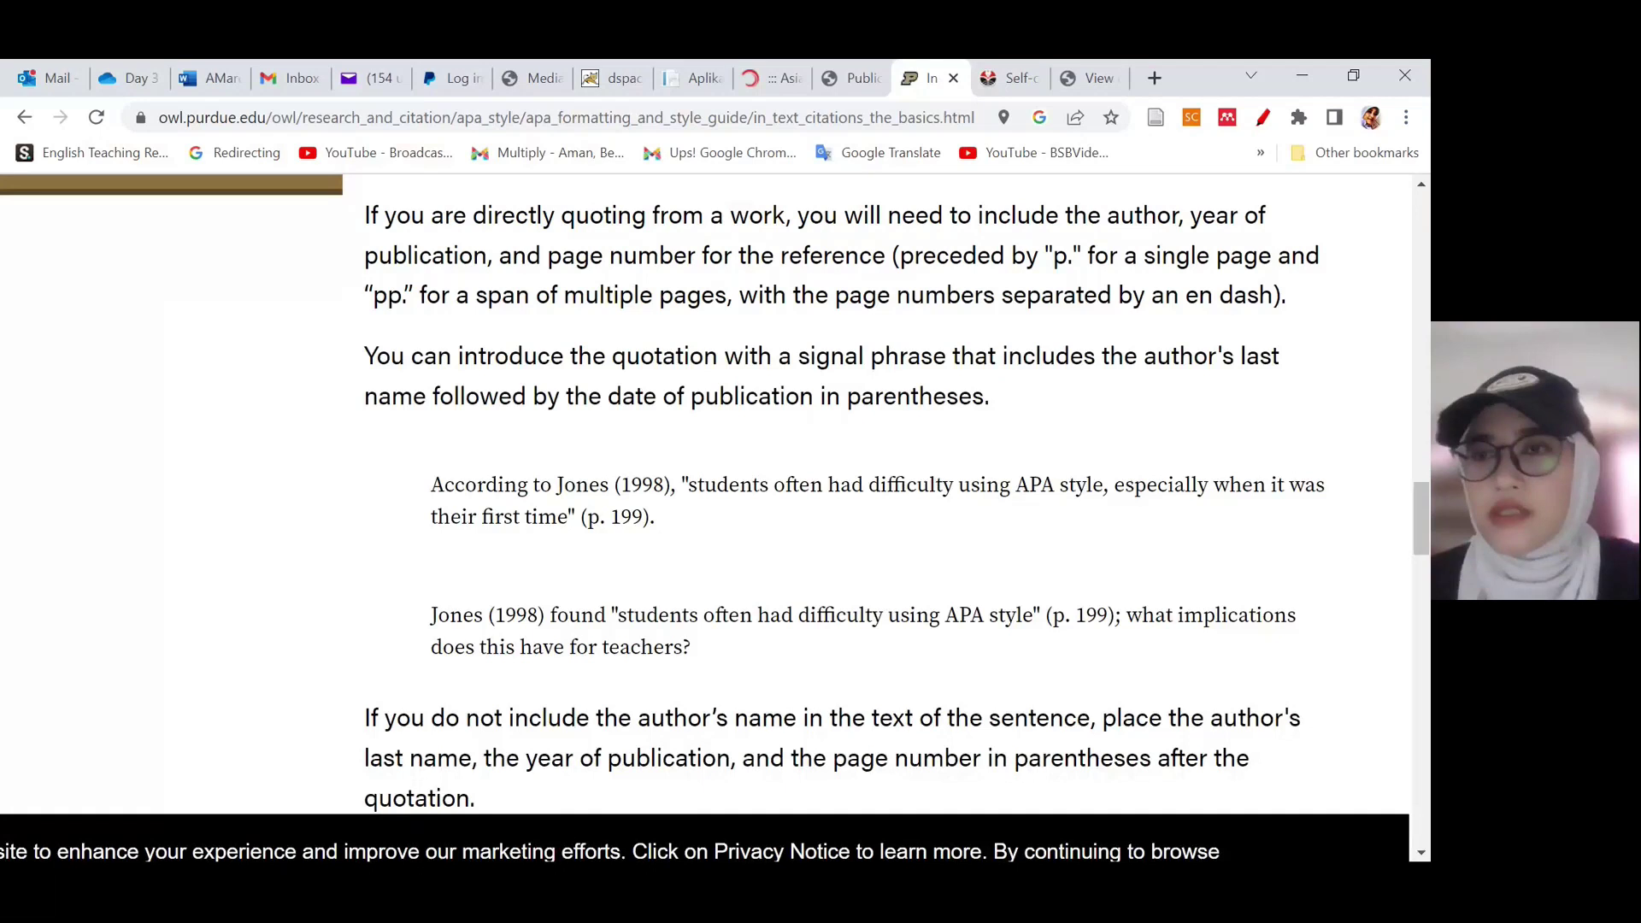
pyautogui.scroll(2, 384, 573)
pyautogui.scroll(-1, 385, 573)
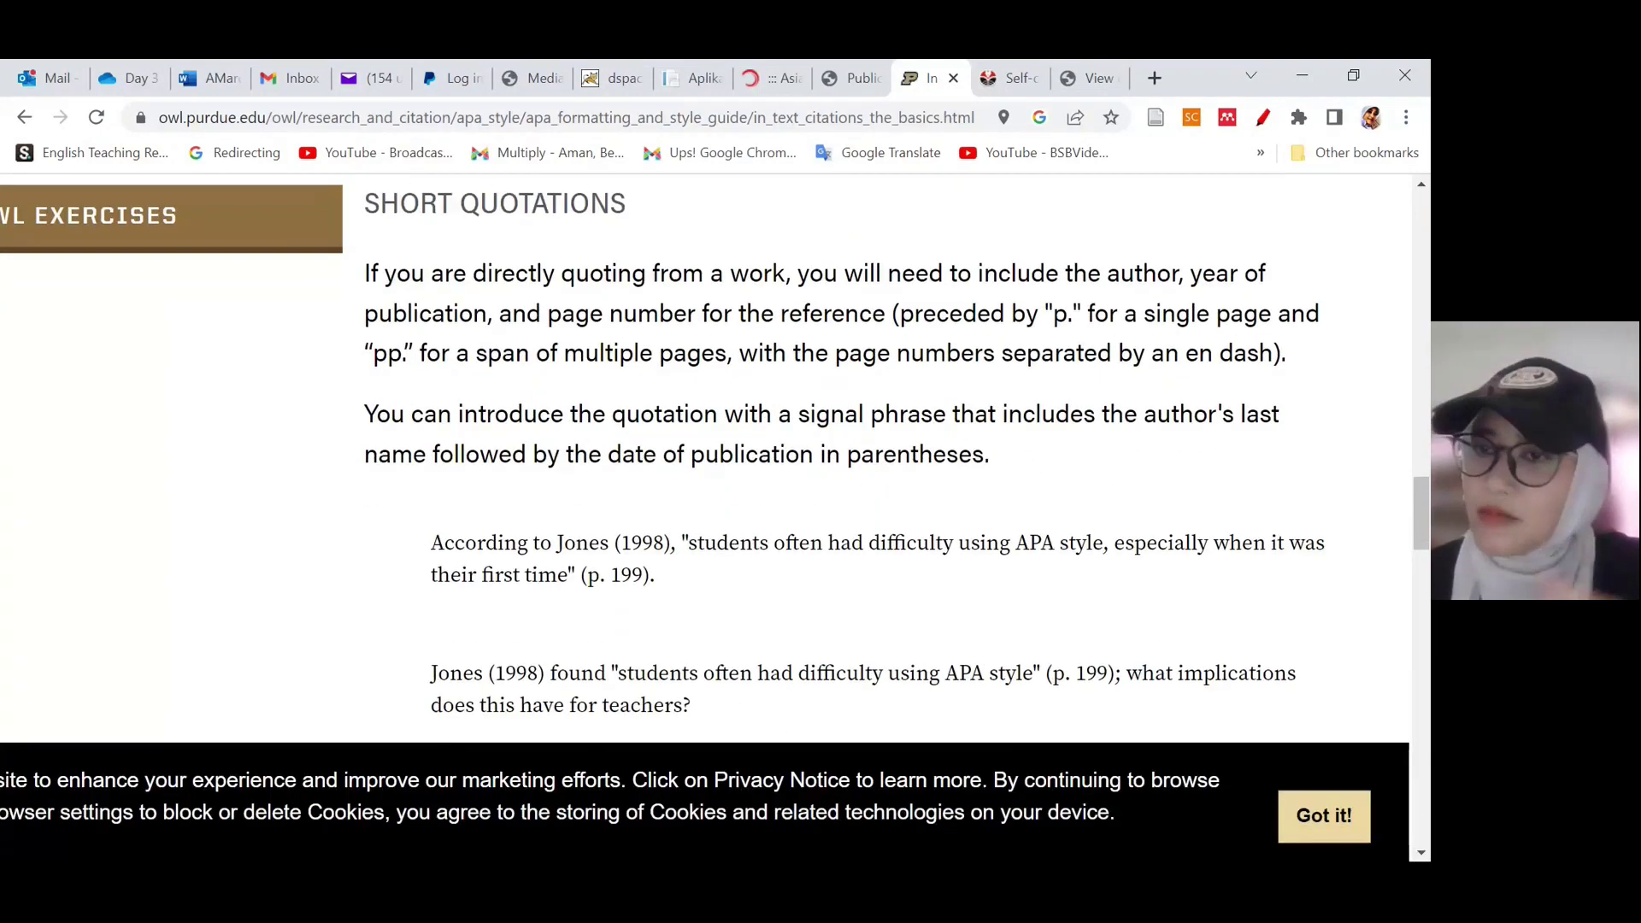
pyautogui.scroll(-10, 705, 513)
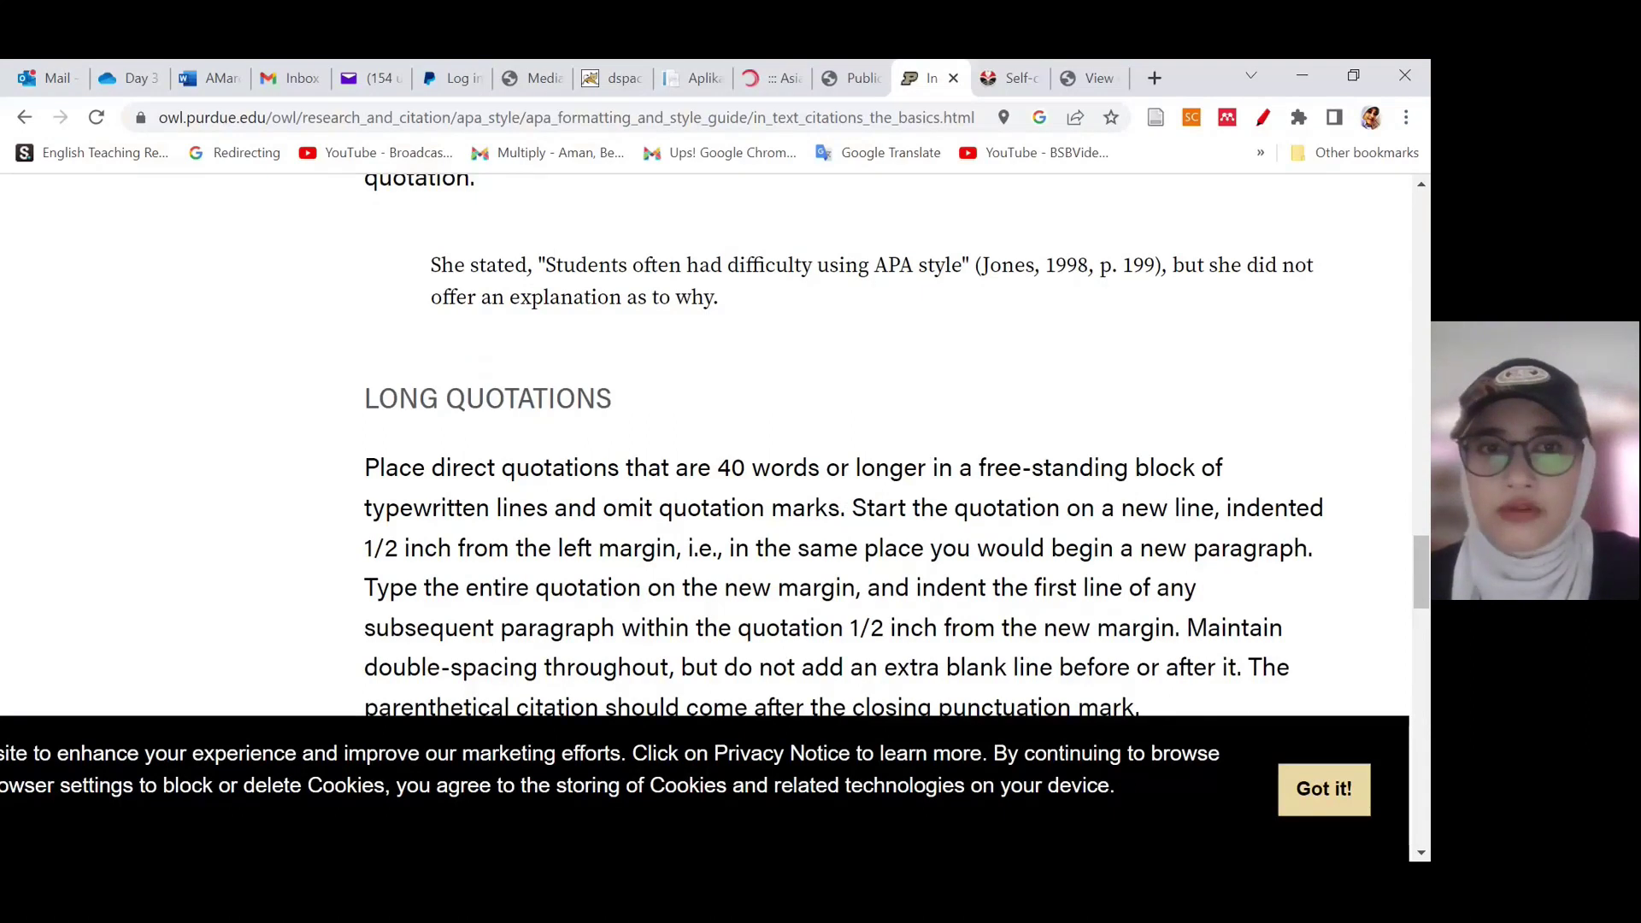
pyautogui.scroll(-2, 705, 445)
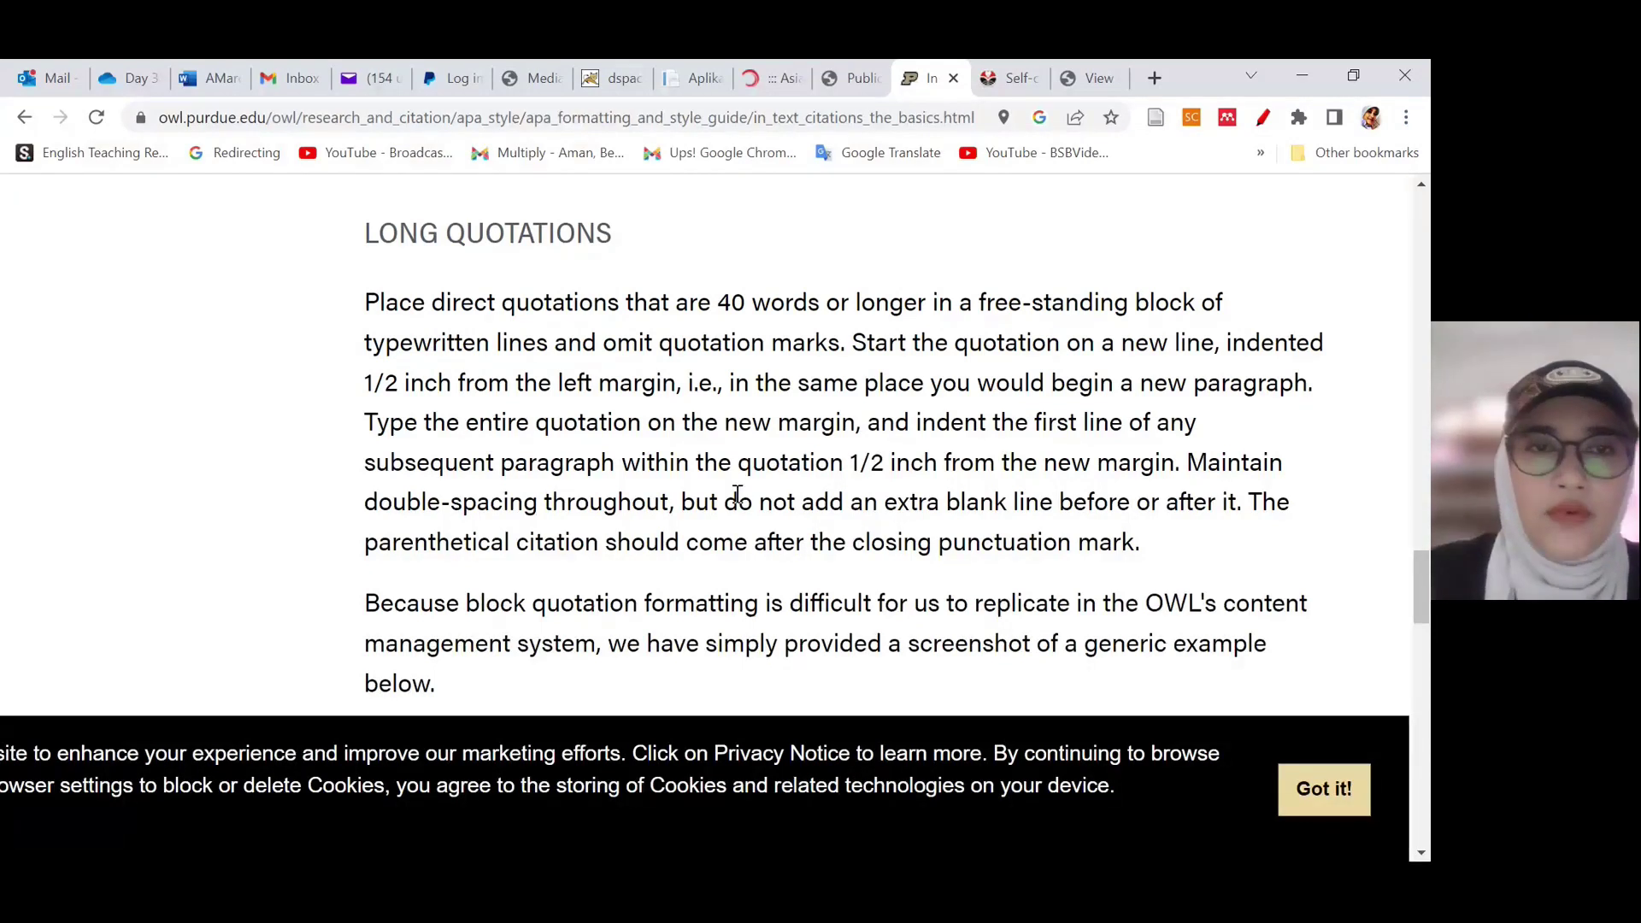
pyautogui.scroll(1, 732, 487)
pyautogui.scroll(8, 820, 487)
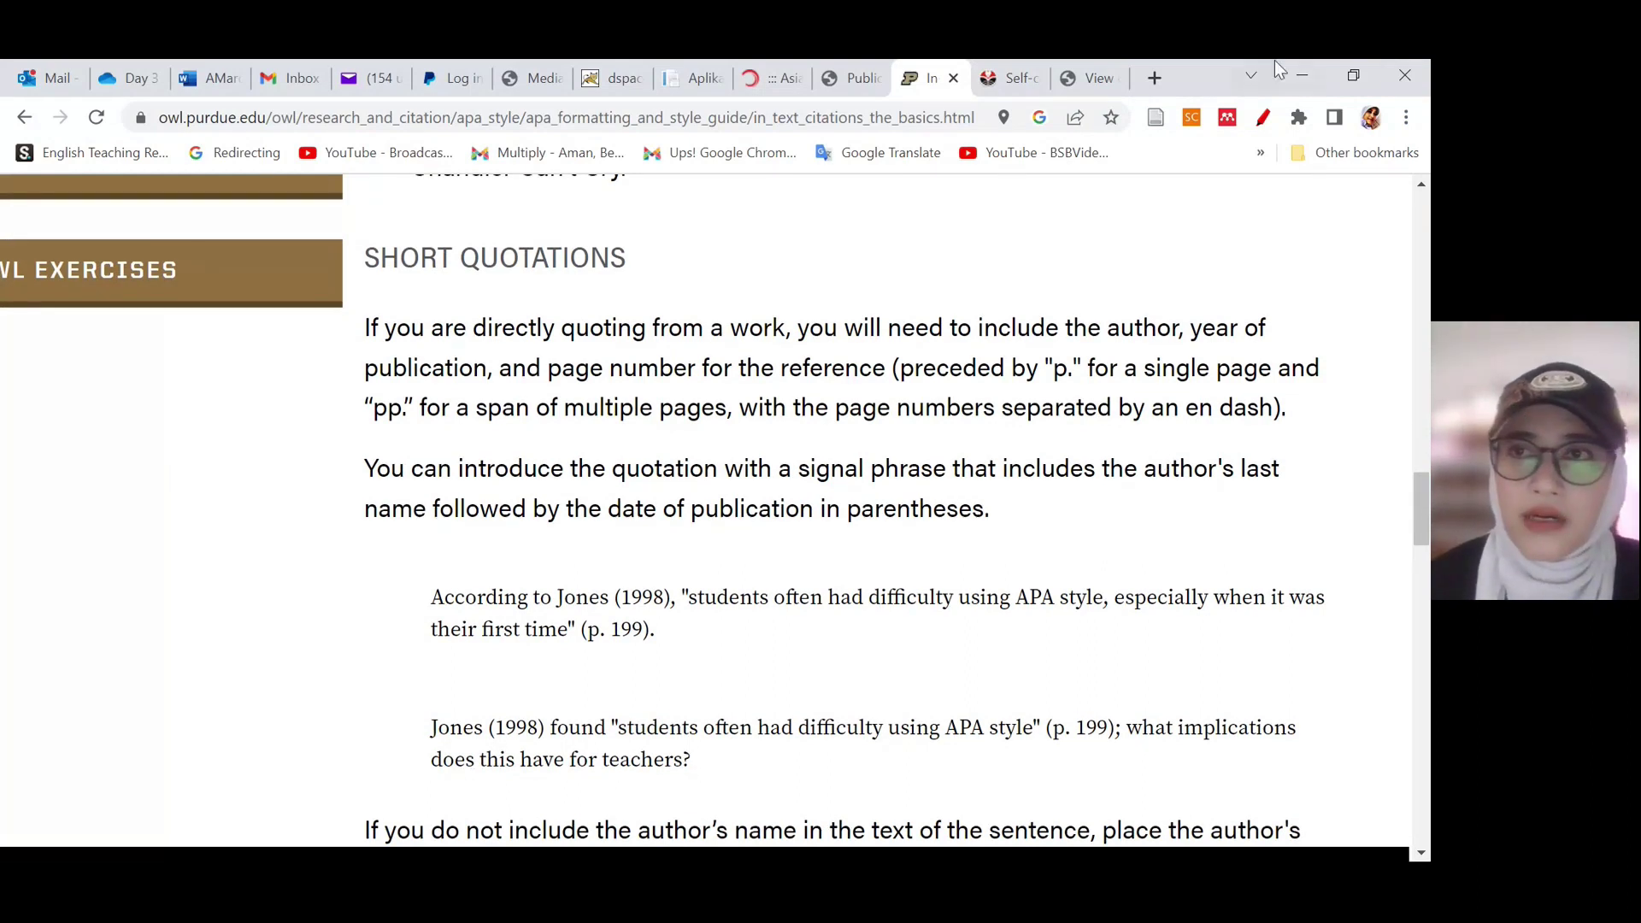
# Step: Return to the Word document and add four blank lines between the paragraph and the numbered list of rules
pyautogui.click(1303, 76)
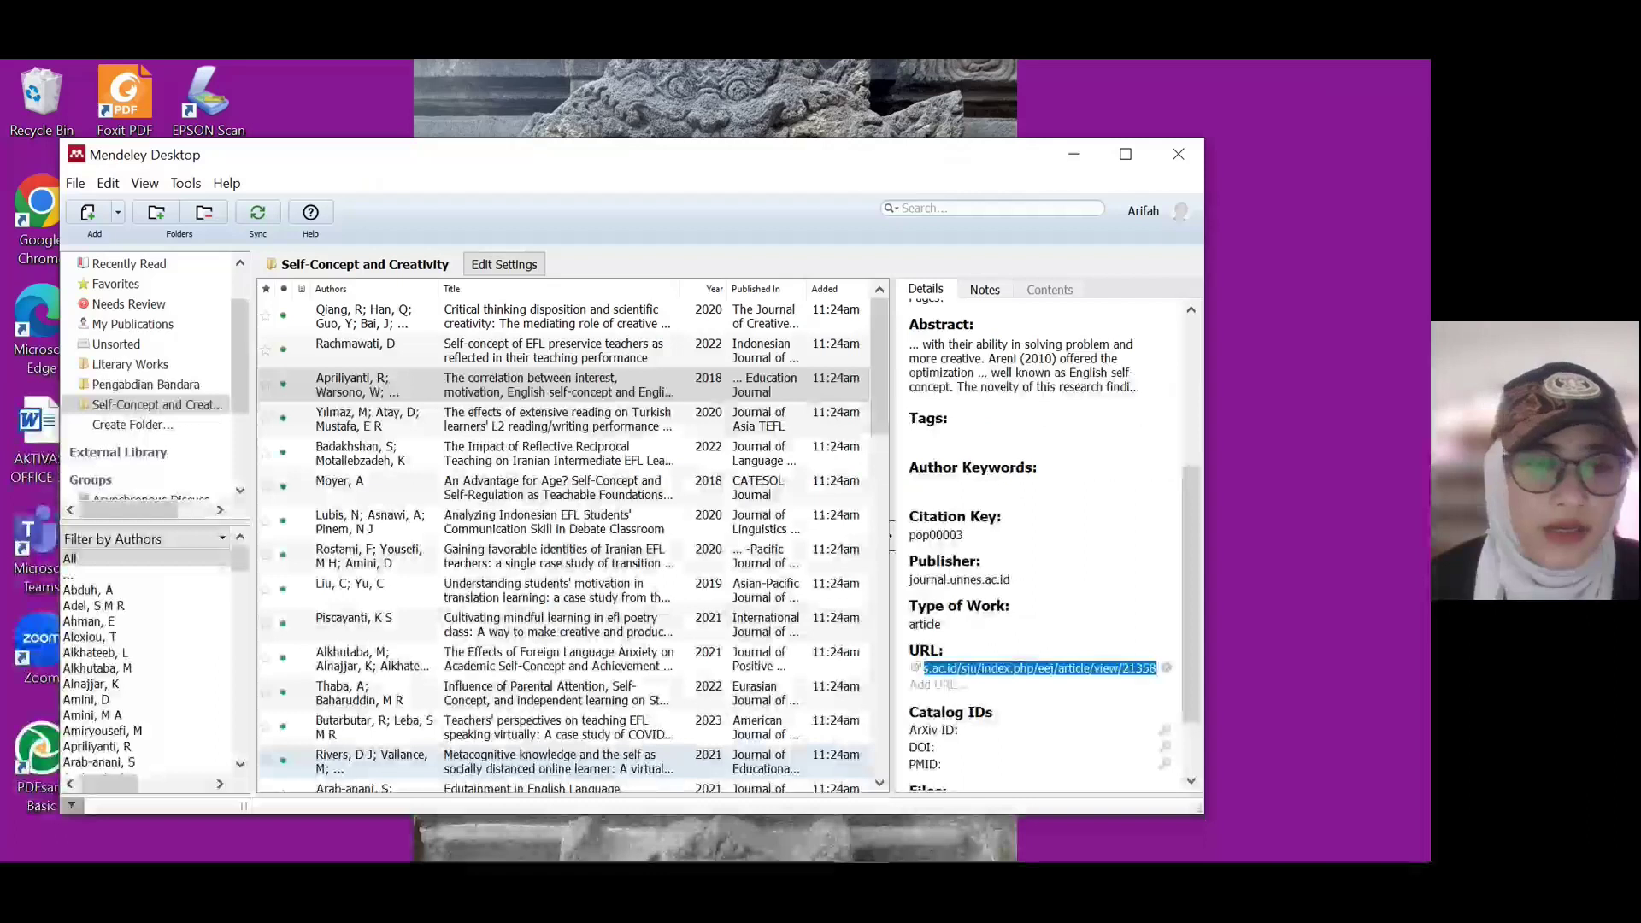
pyautogui.click(301, 842)
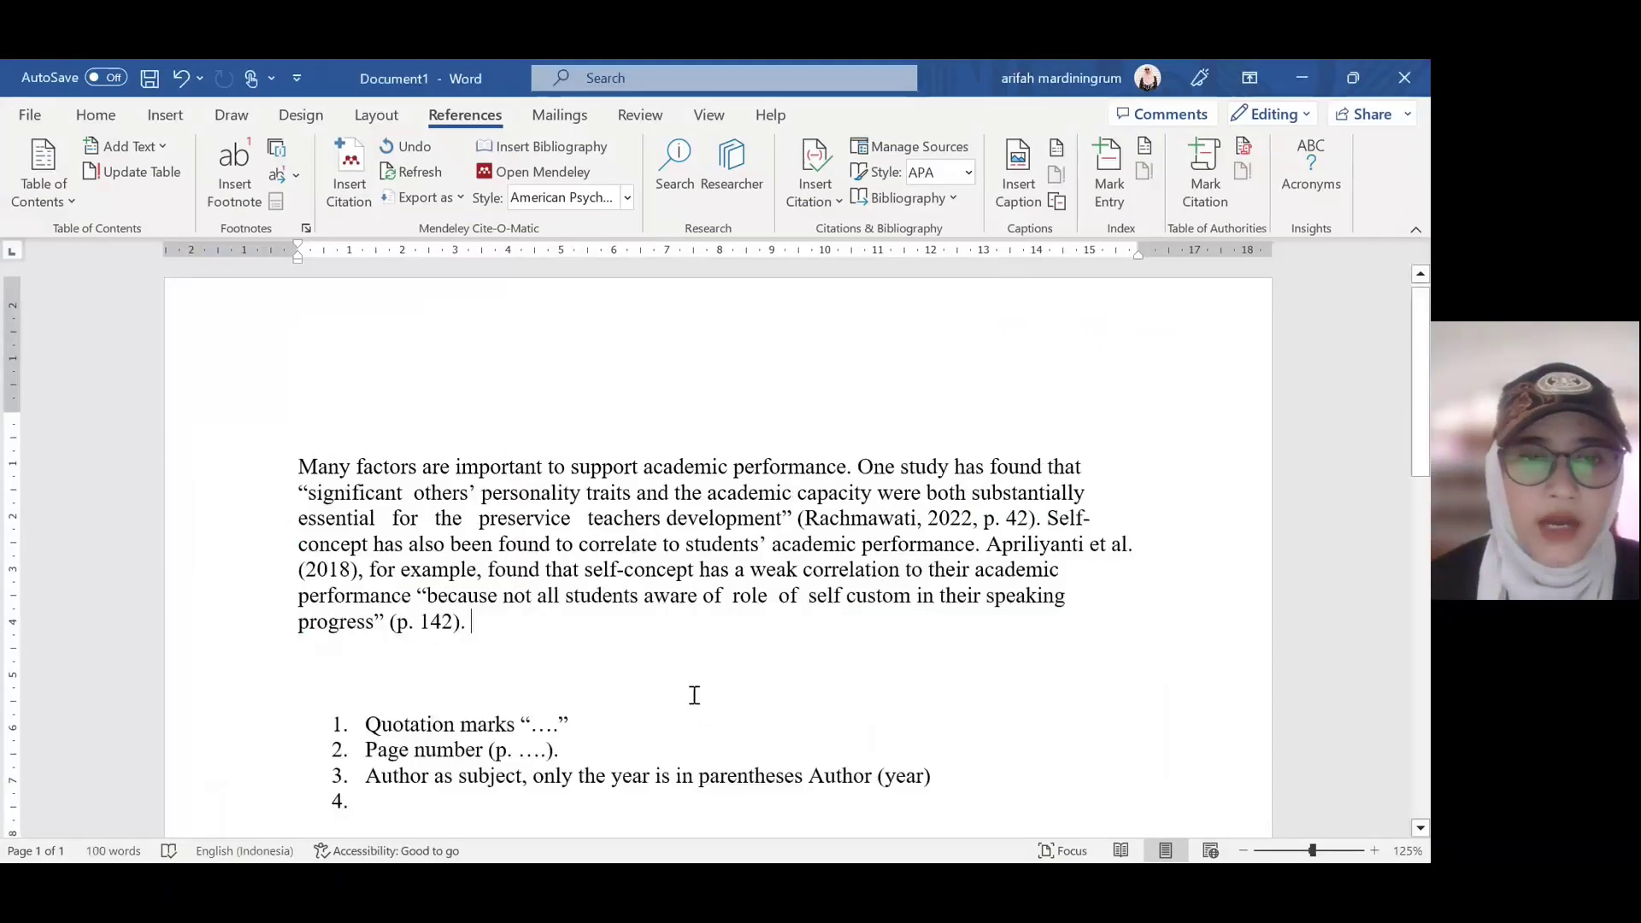
pyautogui.press('Return')
pyautogui.press('Return')
pyautogui.press('Return')
pyautogui.press('Return')
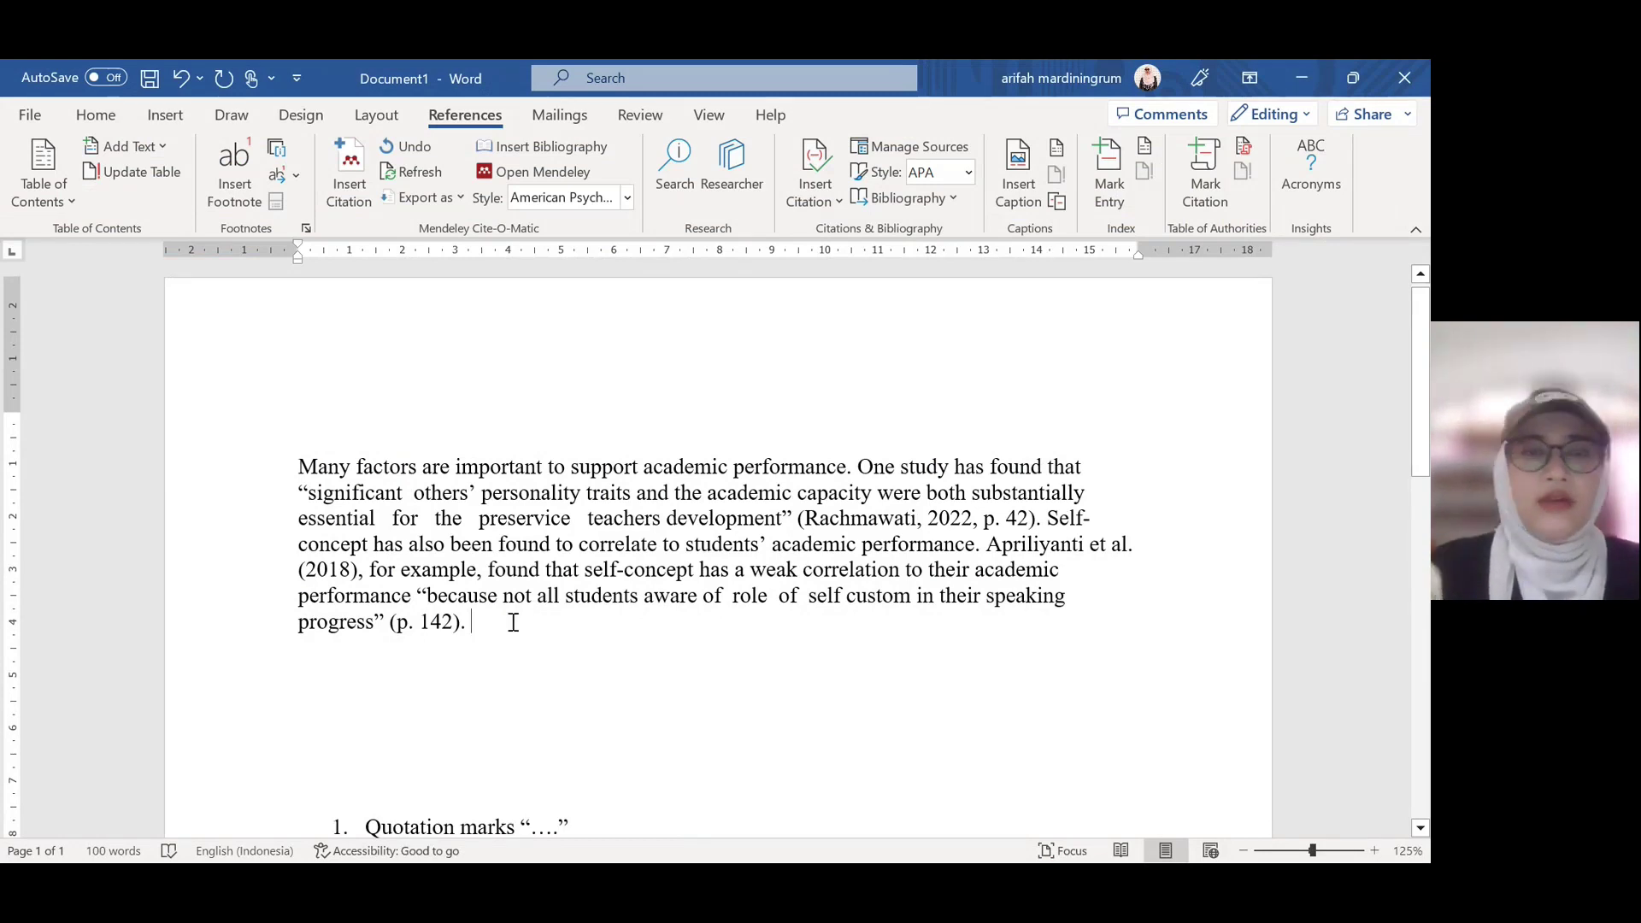
# Step: Write "Quotations have to be blended well in paragraphs or sentences." as the fourth rule in the numbered list
pyautogui.scroll(-5, 513, 623)
pyautogui.scroll(-1, 446, 472)
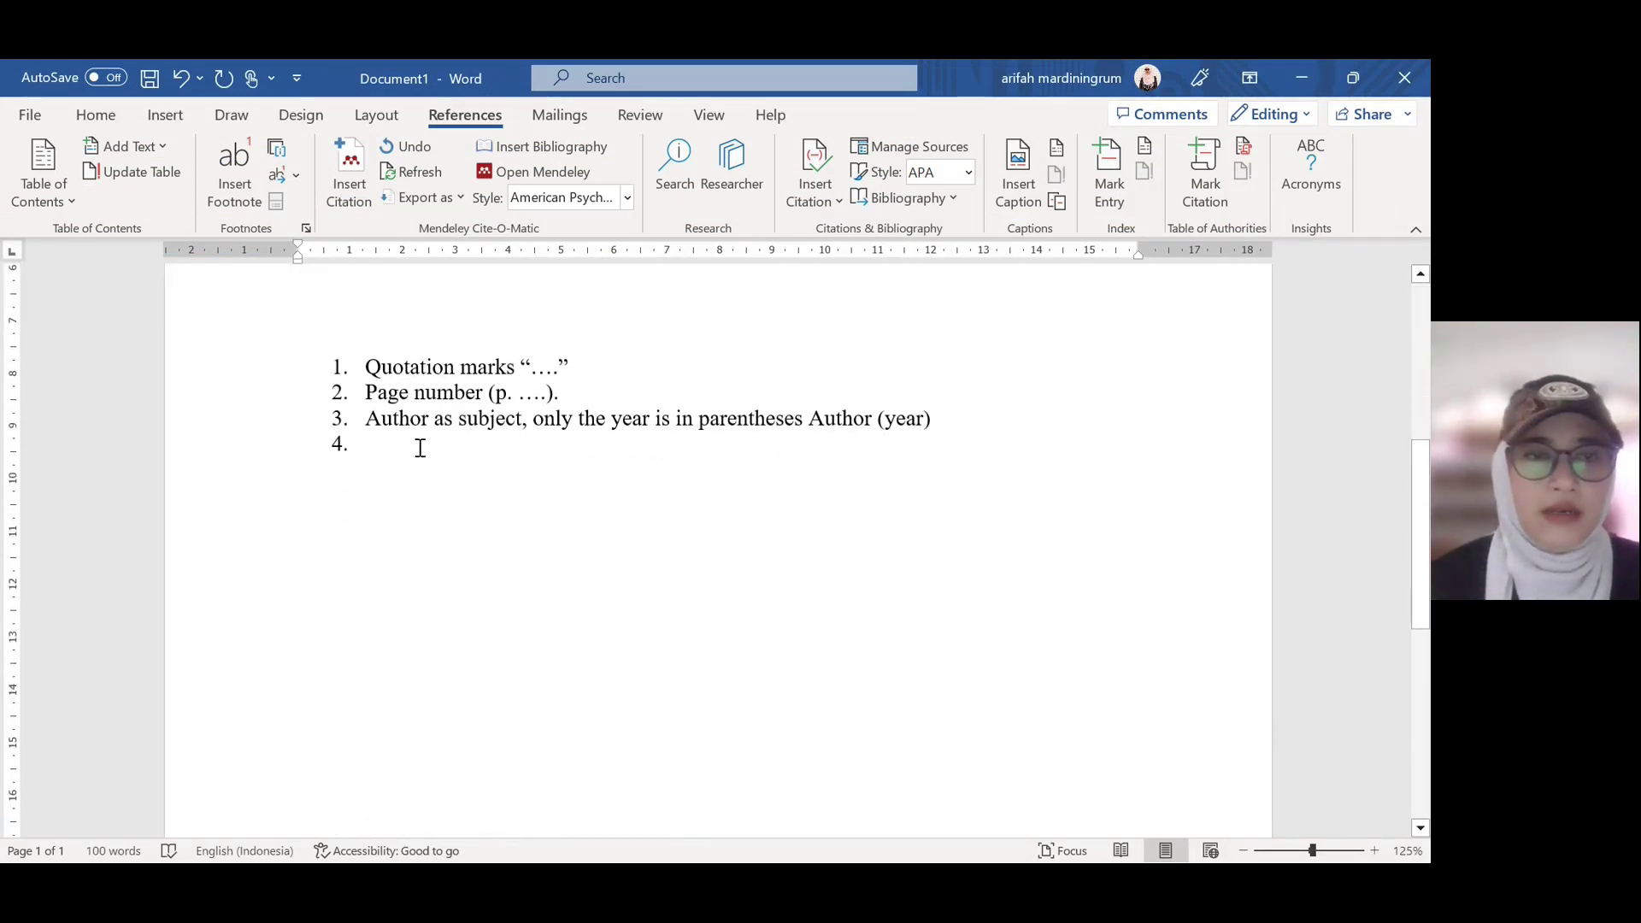
pyautogui.write('quo')
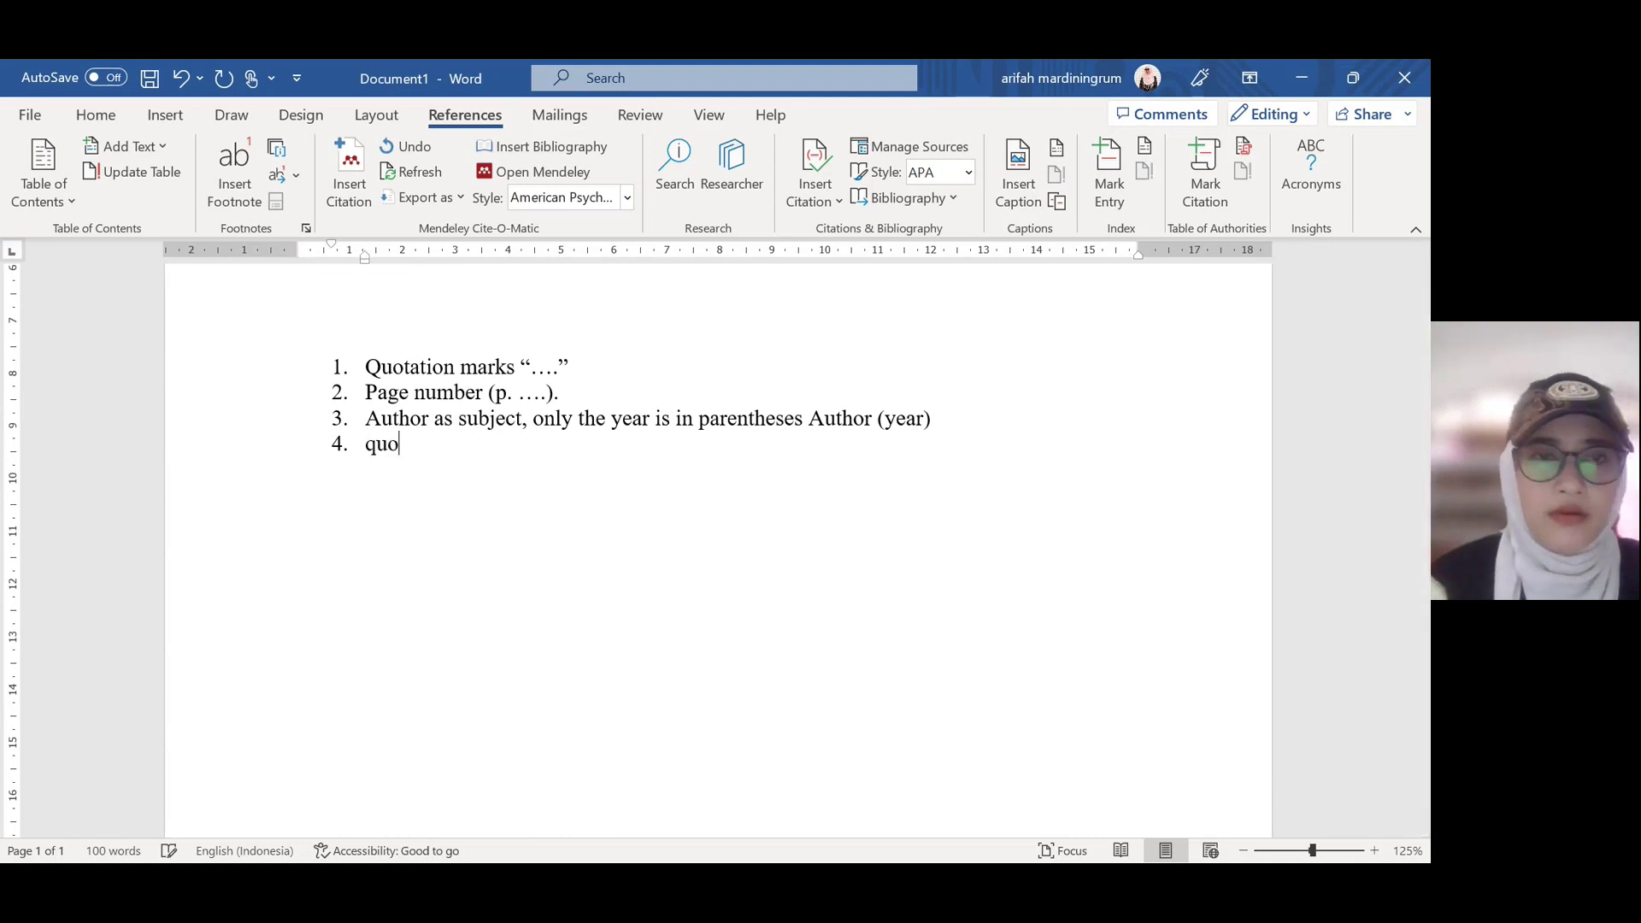
pyautogui.write('tation')
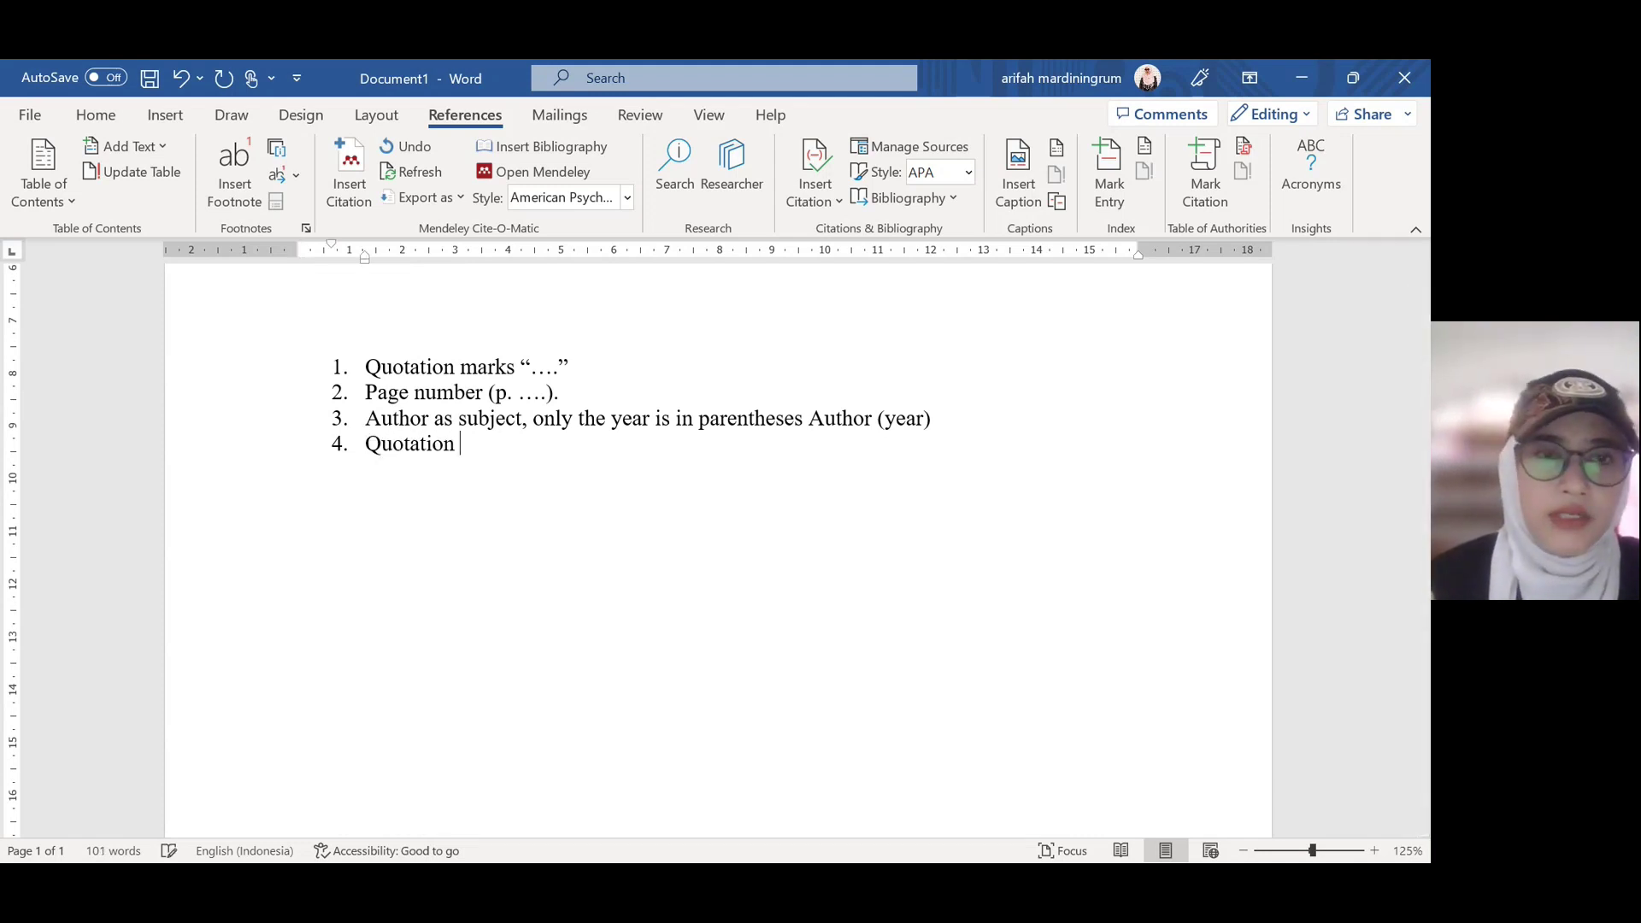
pyautogui.press('BackSpace')
pyautogui.write('s has')
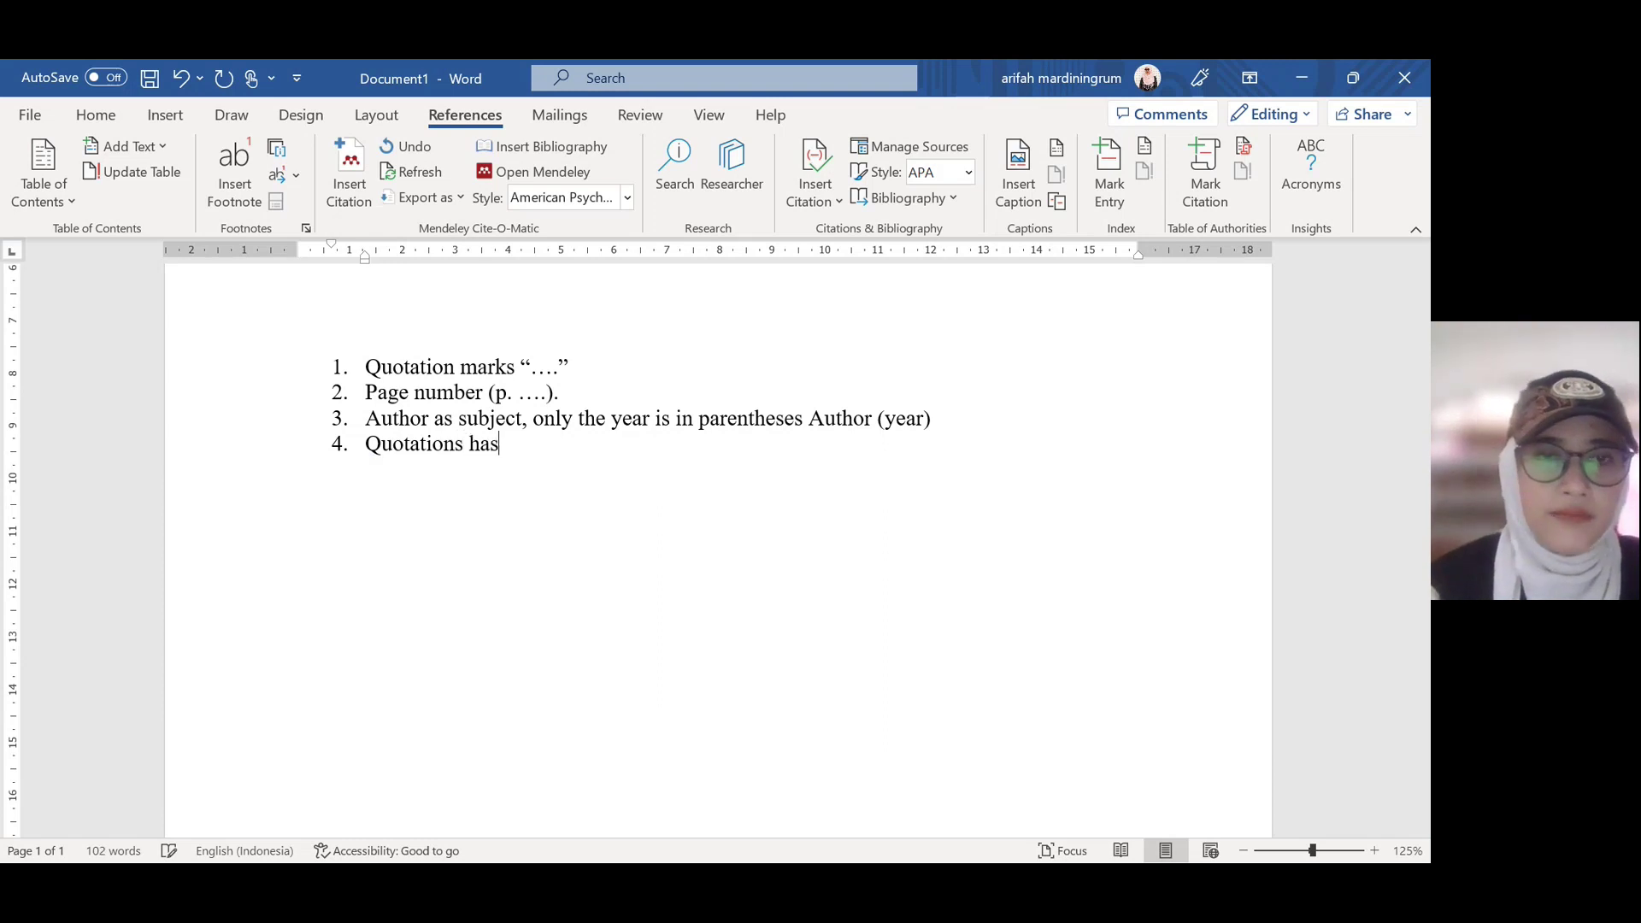
pyautogui.press('BackSpace')
pyautogui.write('ve to ')
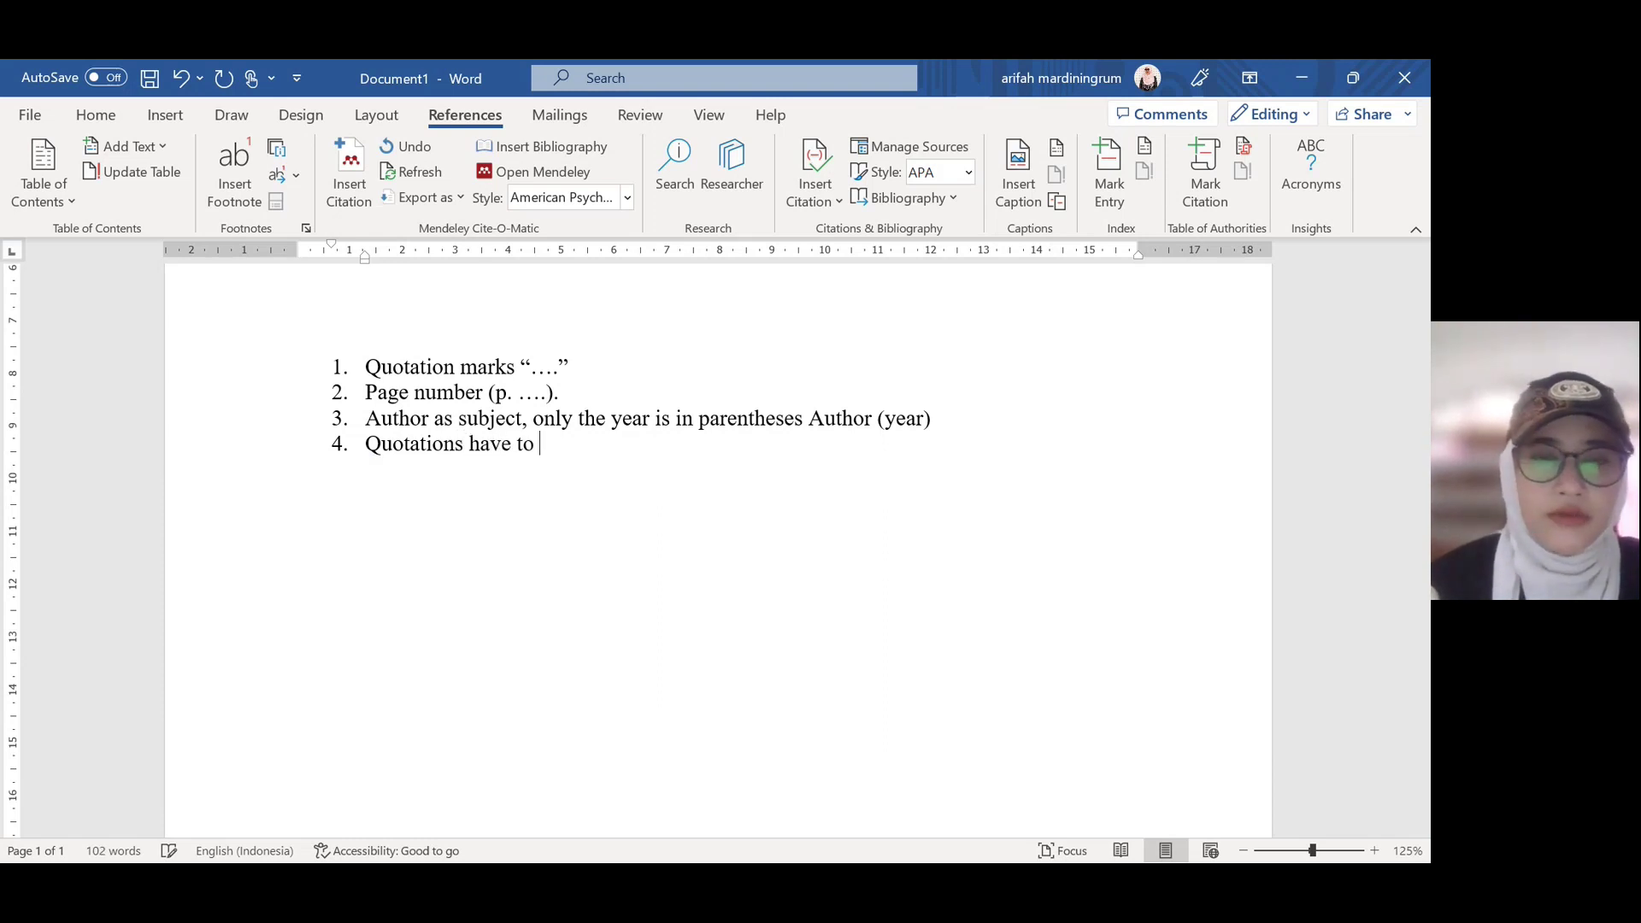
pyautogui.write('be blended ')
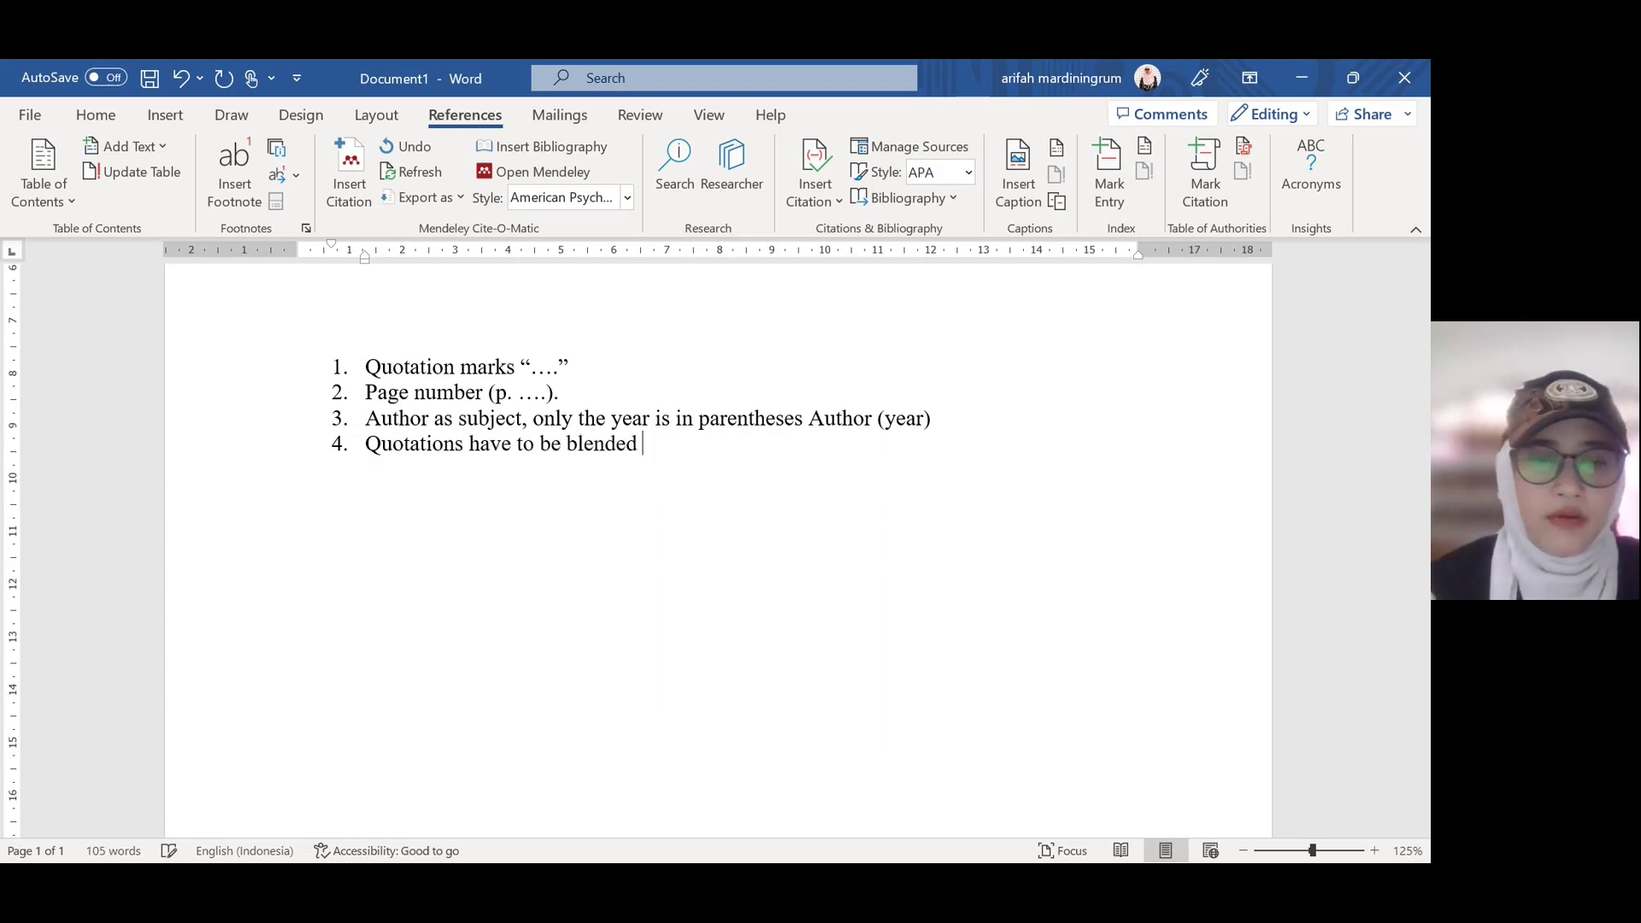
pyautogui.write('well in paragraphs')
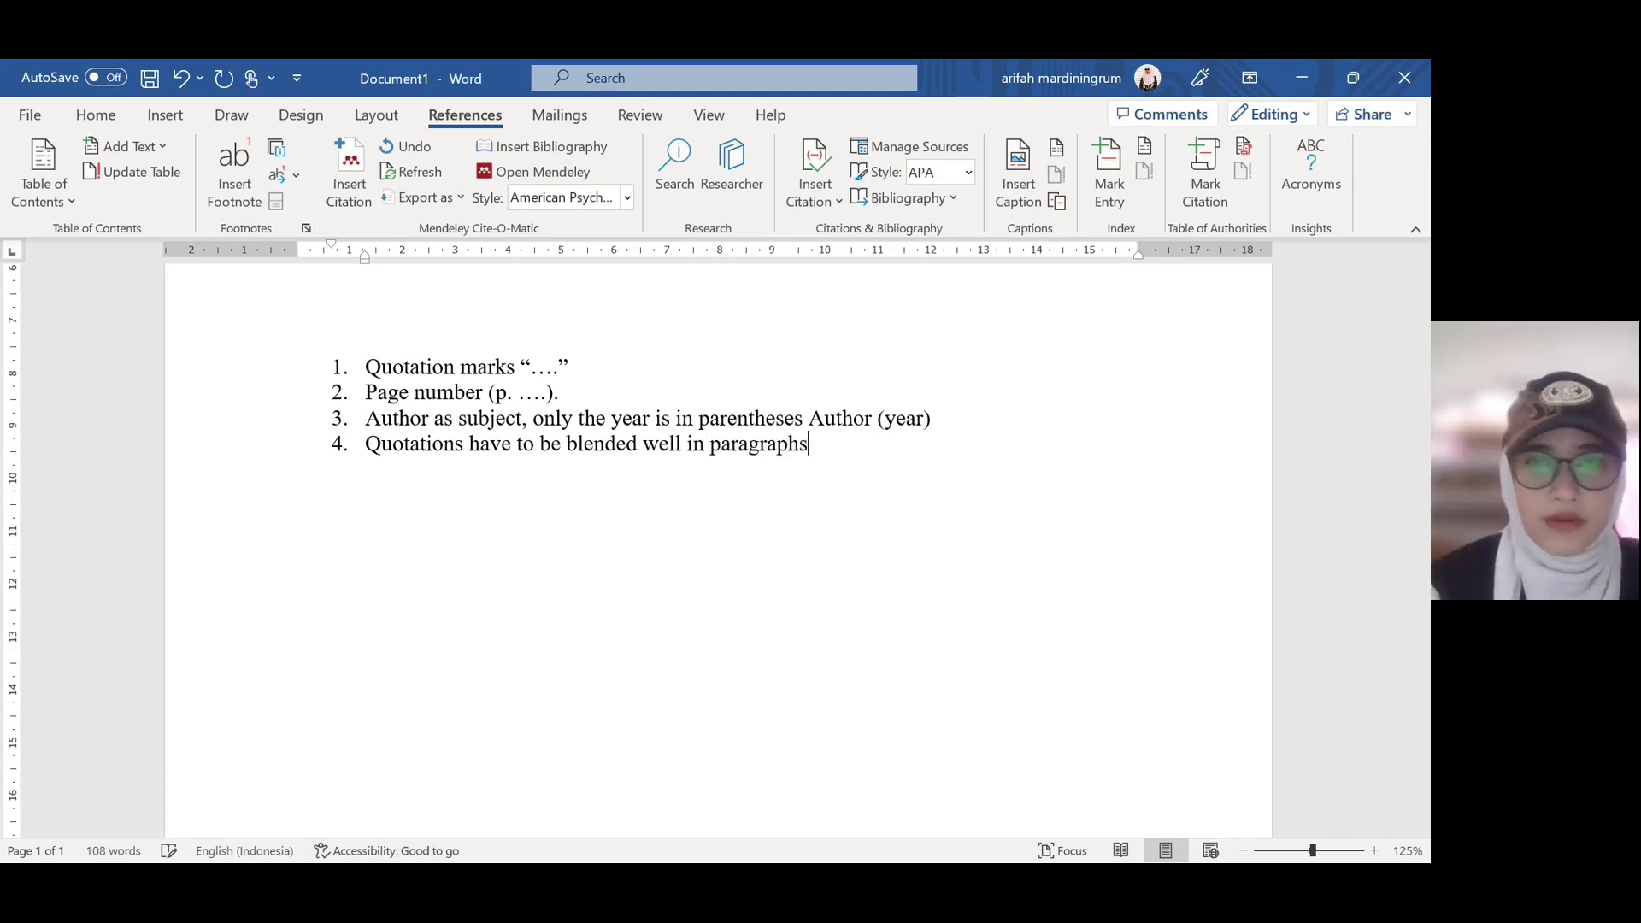
pyautogui.write(' or sent')
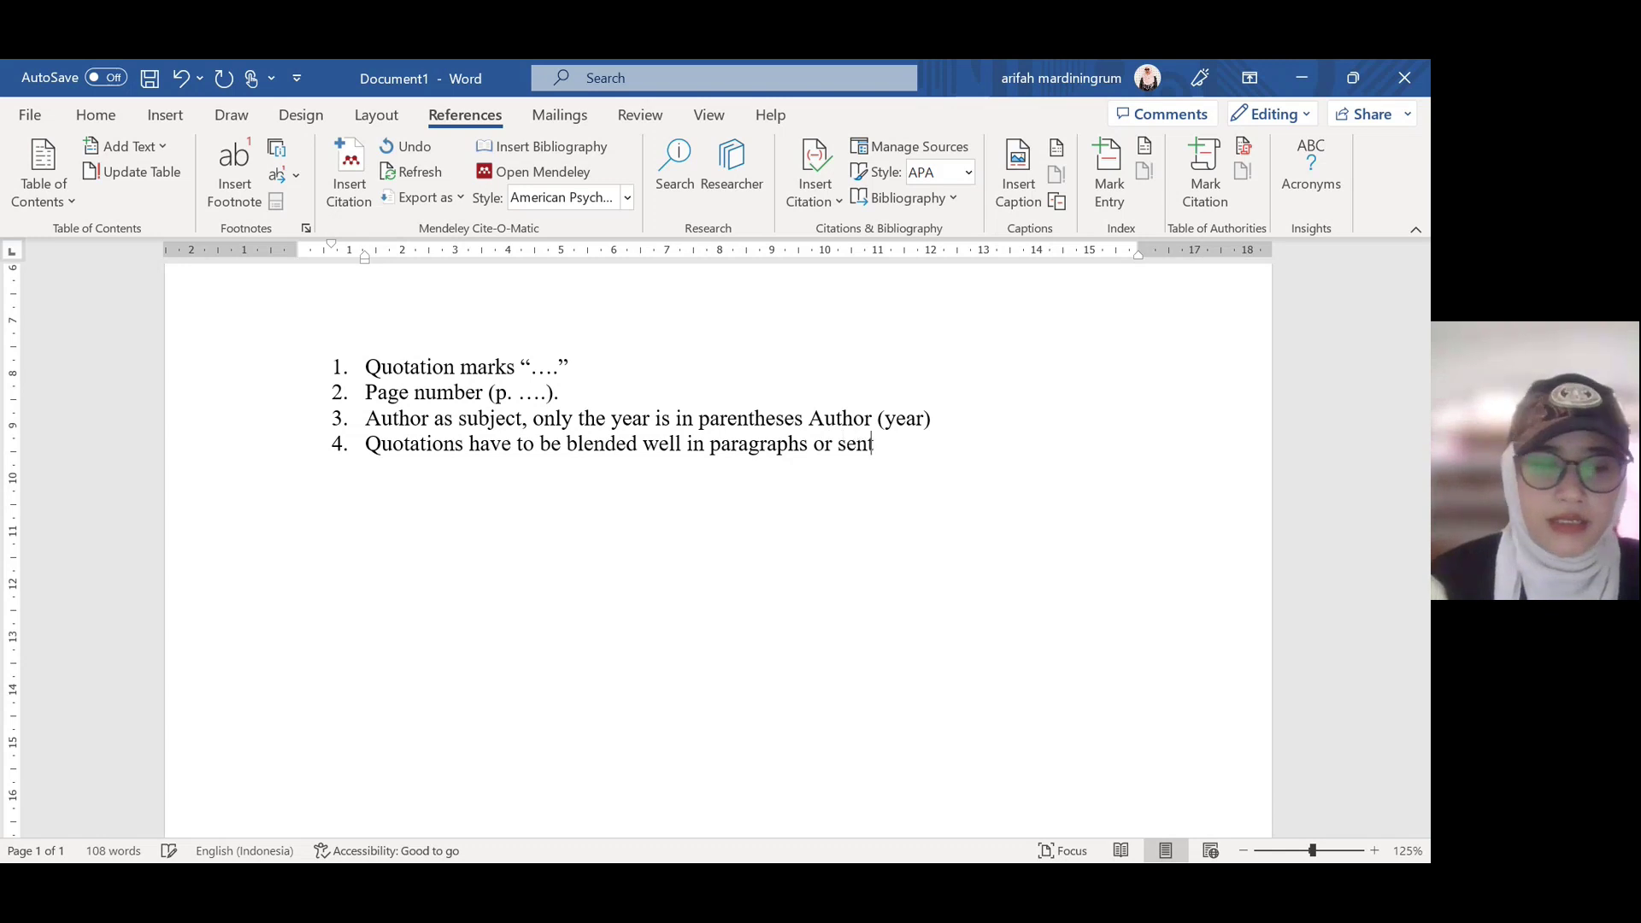
pyautogui.write('ences.')
# Step: Start a new line below the paragraph that ends with the page reference "(p. 142)."
pyautogui.scroll(2, 958, 633)
pyautogui.scroll(4, 958, 633)
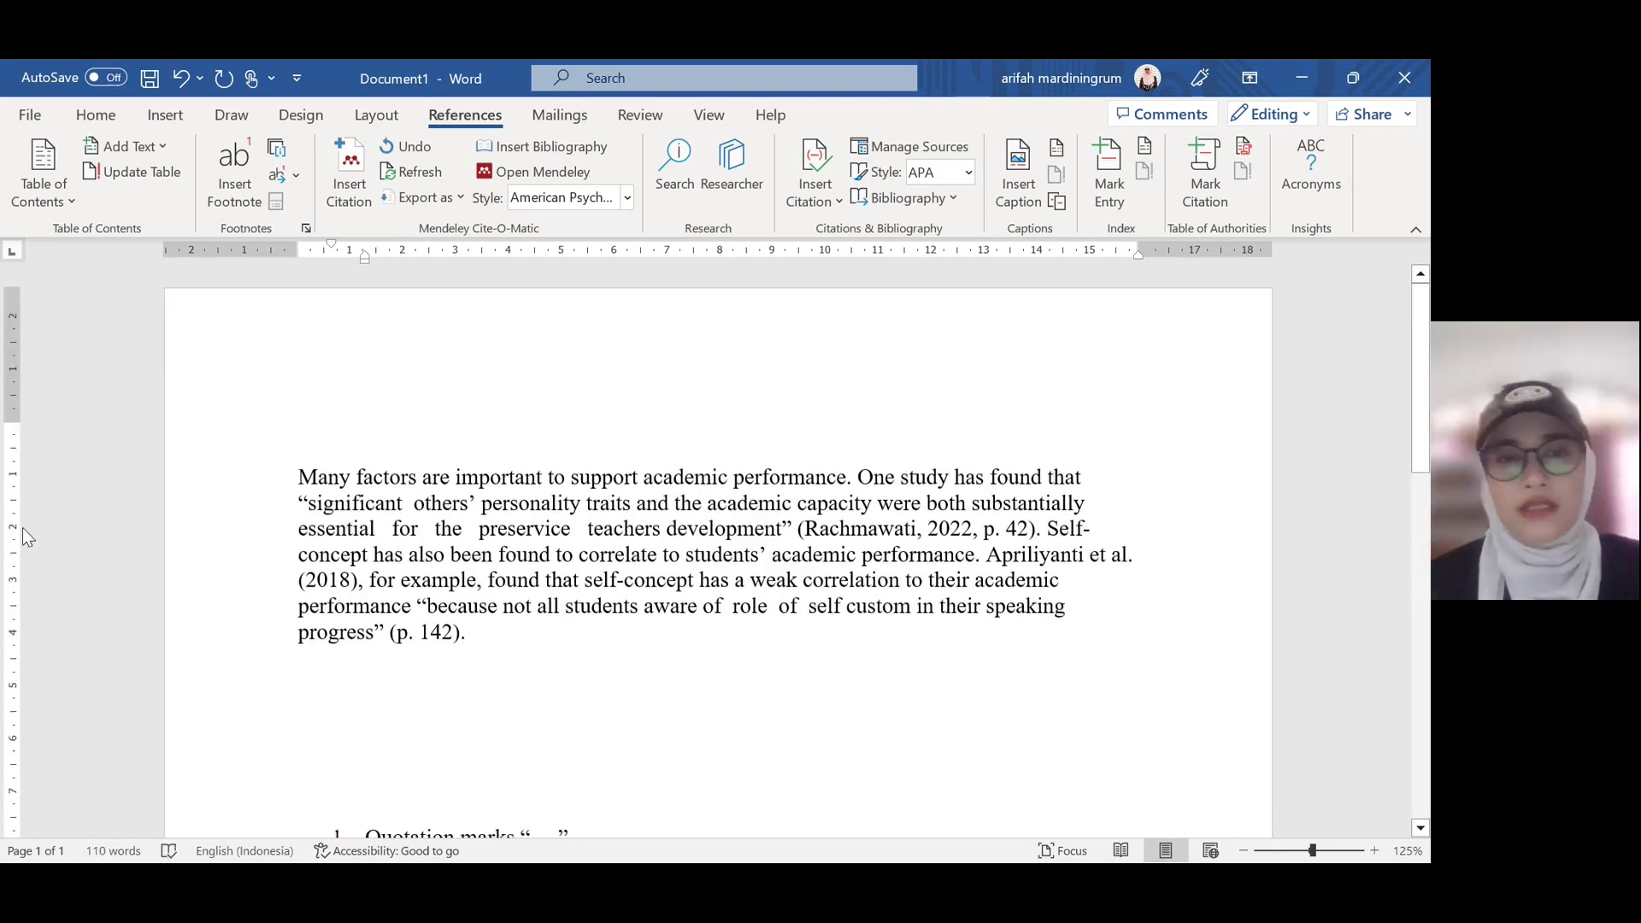
pyautogui.click(485, 629)
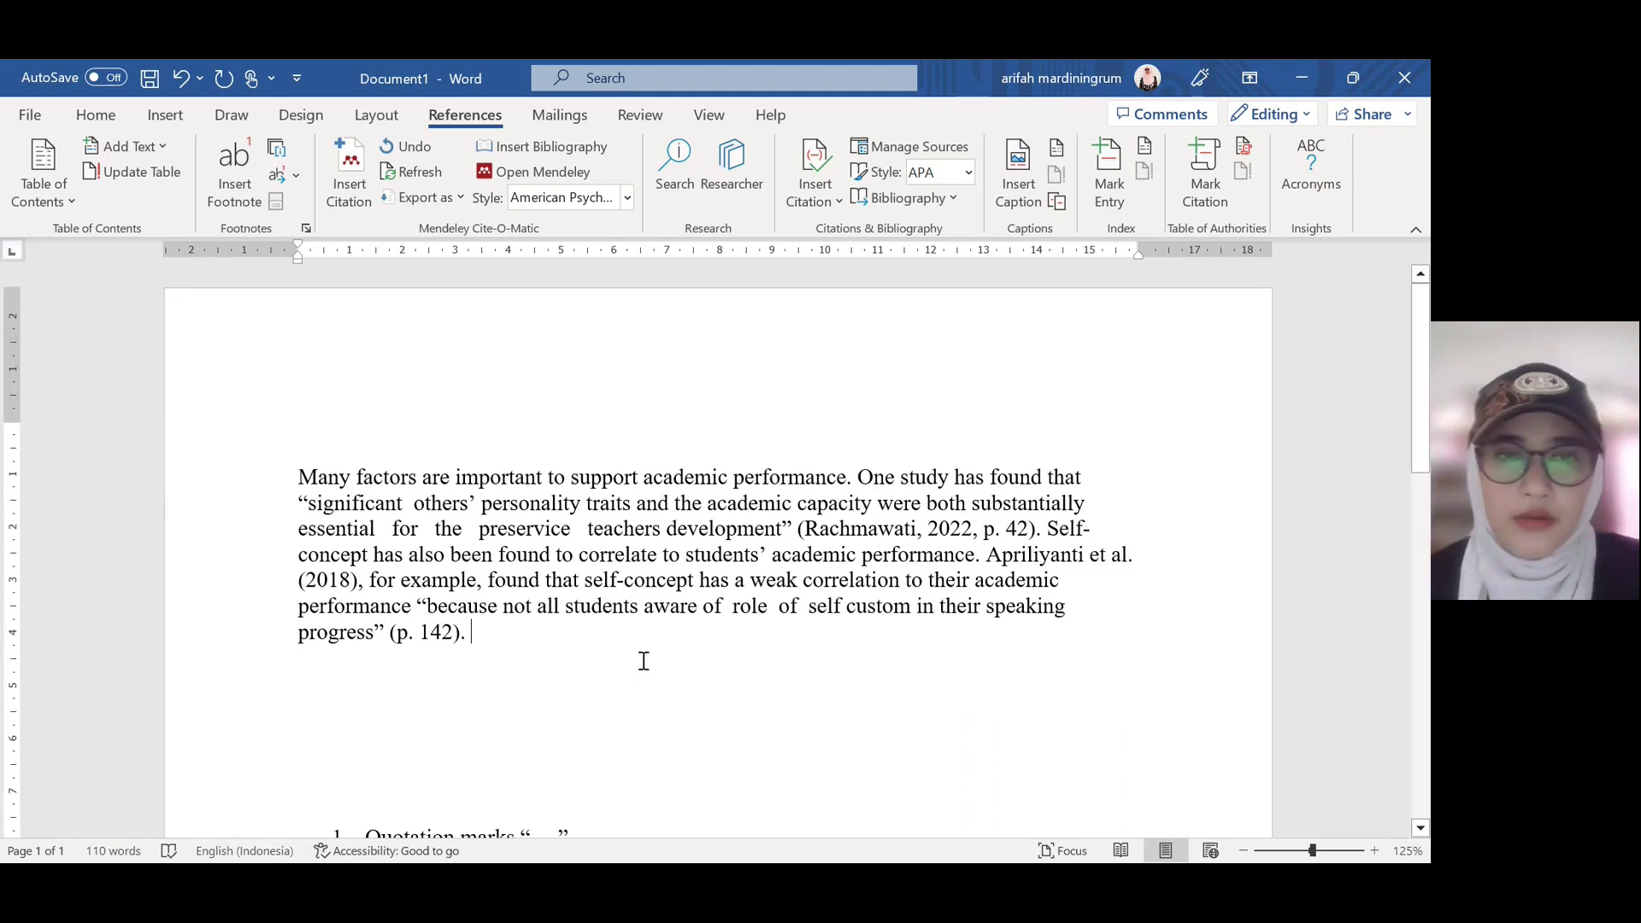
pyautogui.press('Return')
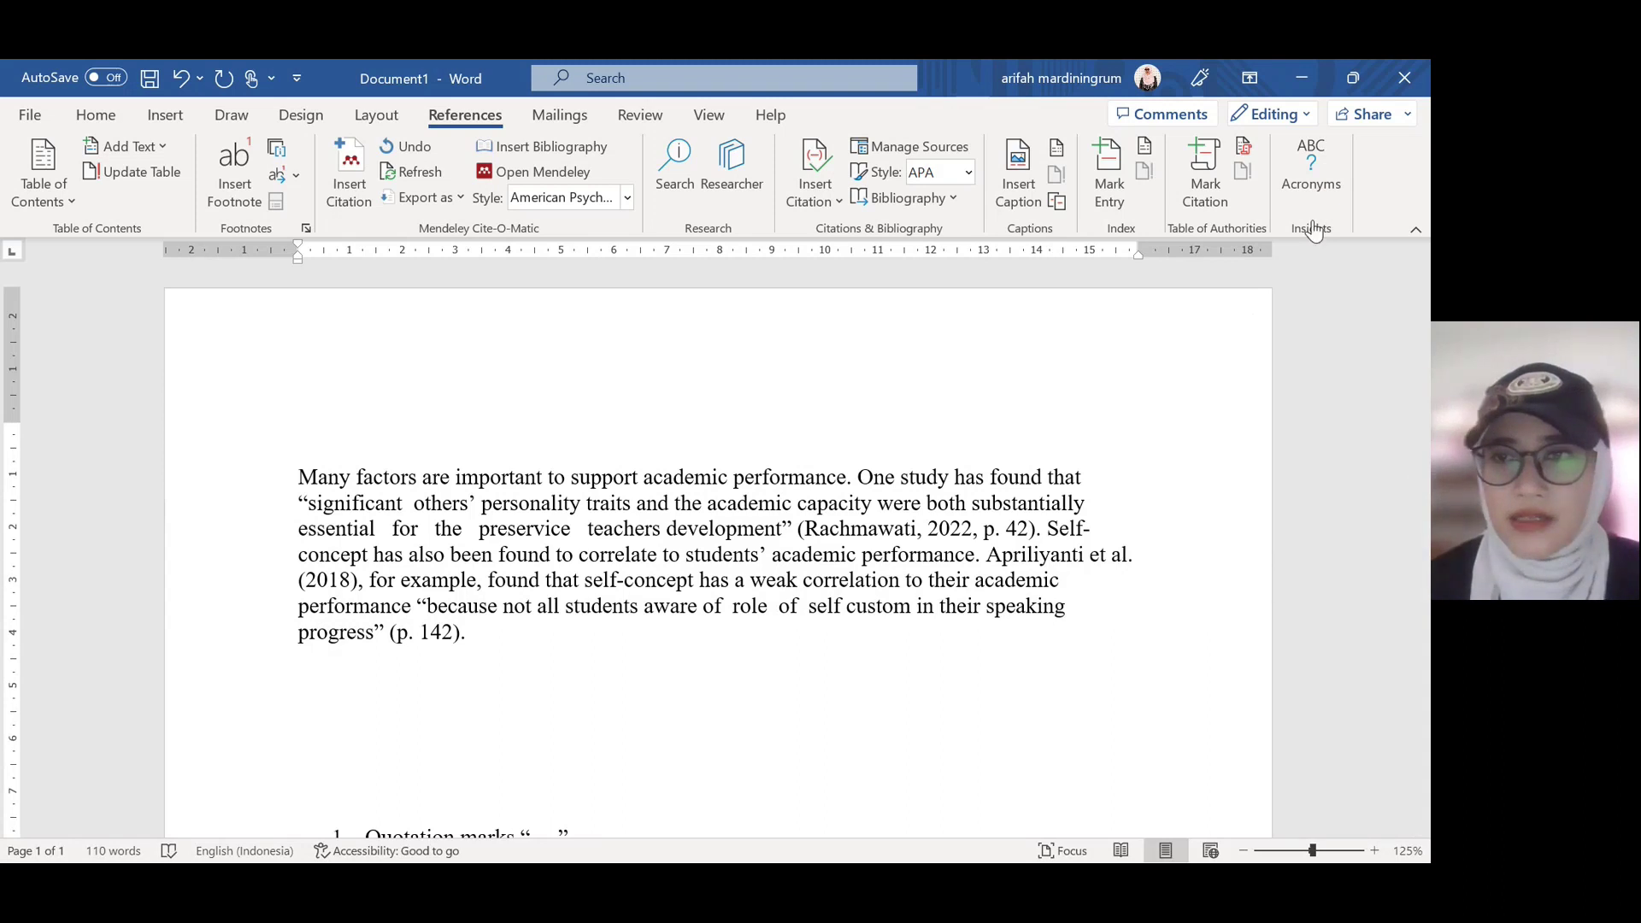
# Step: Switch to Mendeley Desktop and check the authors, publication and year fields of the "(14) (PDF) The Relationship between Willingness to Communicate" entry in Drama Play and WTC
pyautogui.hotkey('alt', 'Tab')
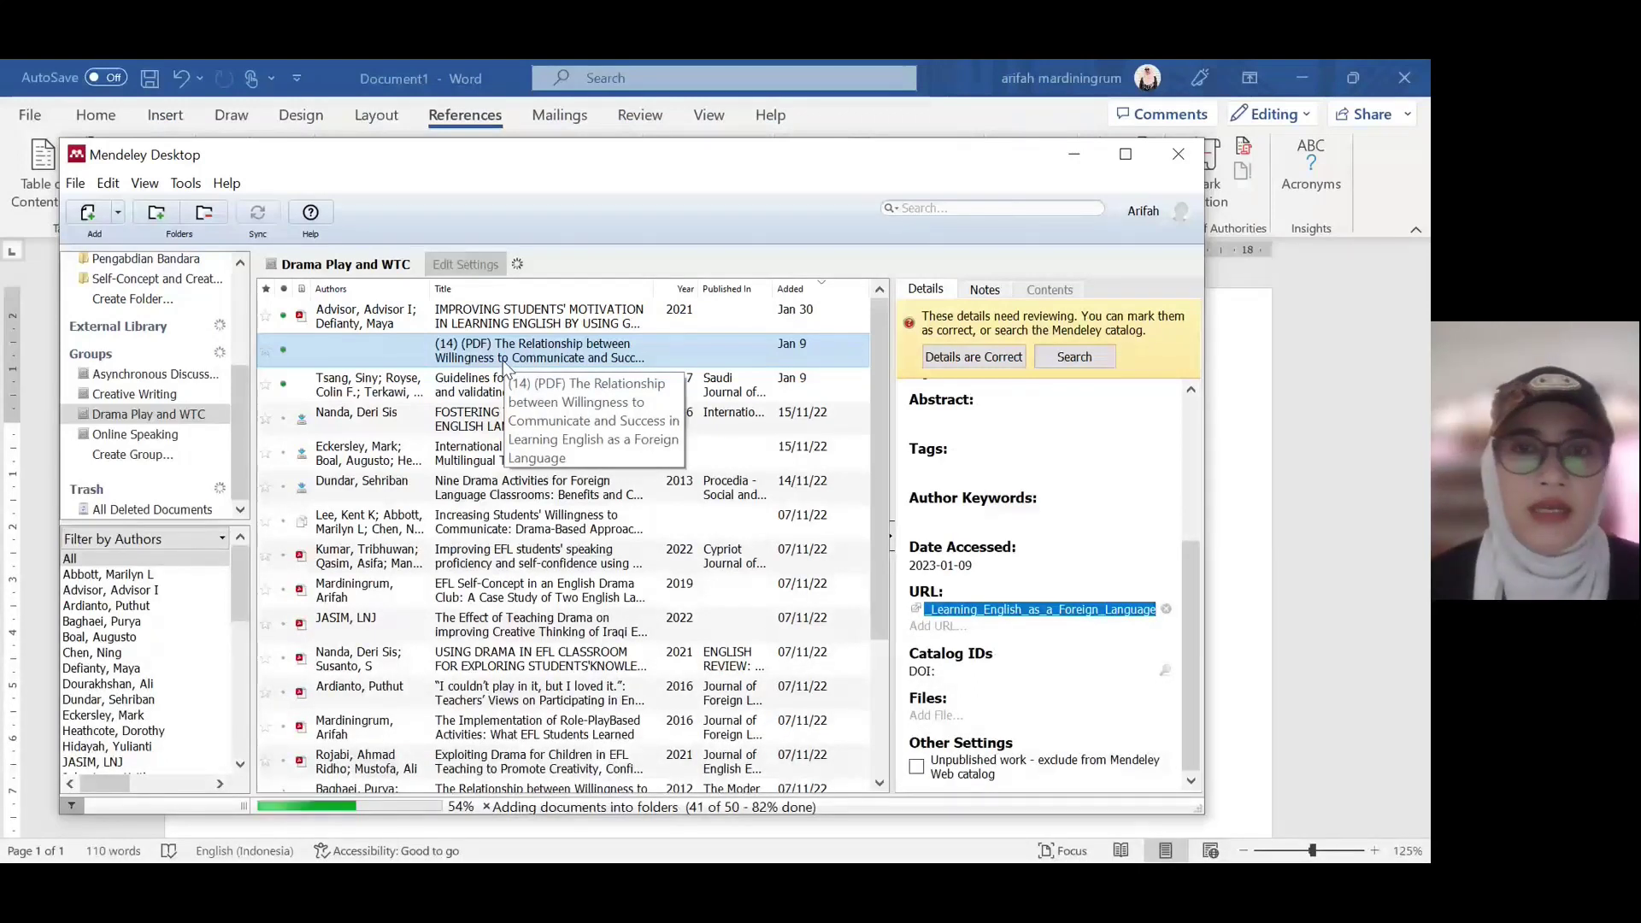
pyautogui.click(1150, 350)
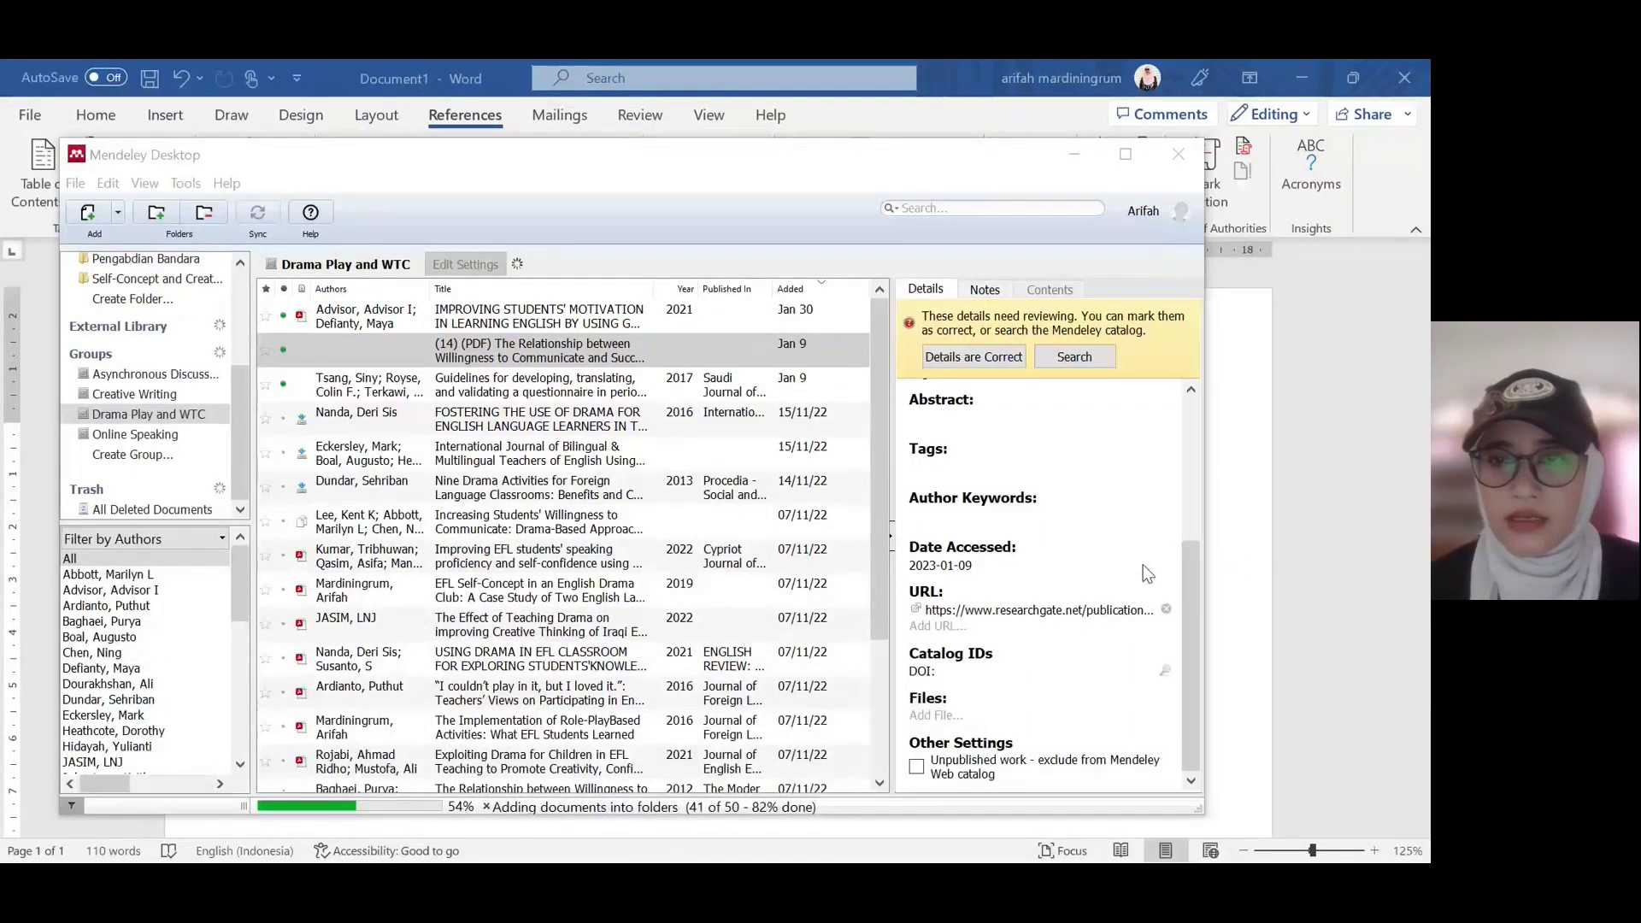
pyautogui.click(1187, 462)
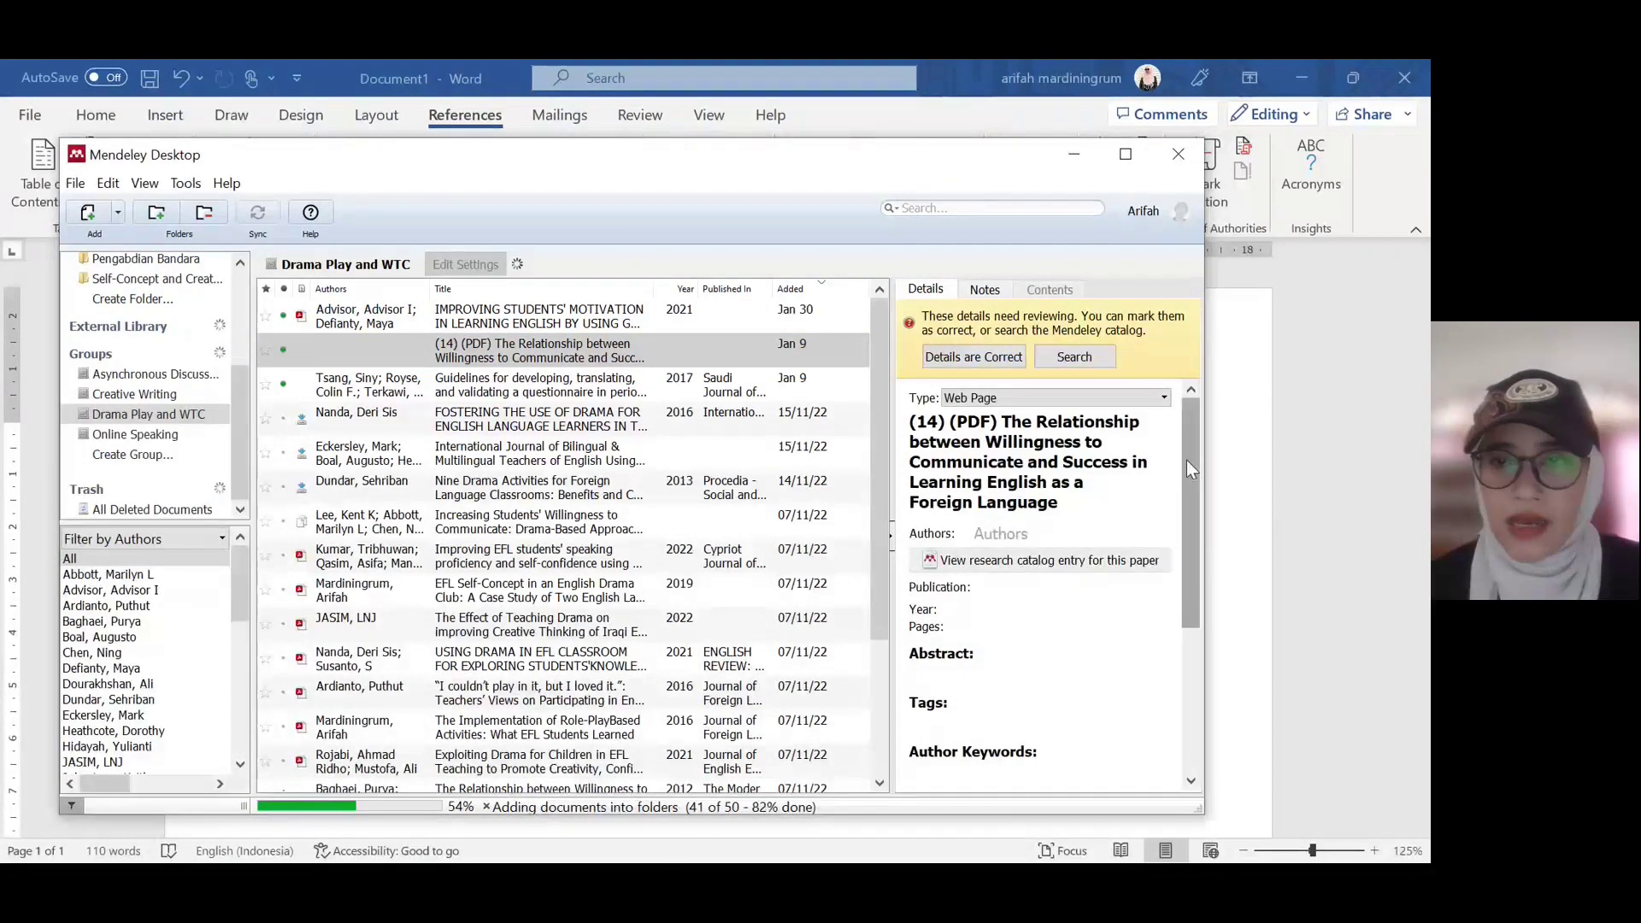
pyautogui.click(1223, 286)
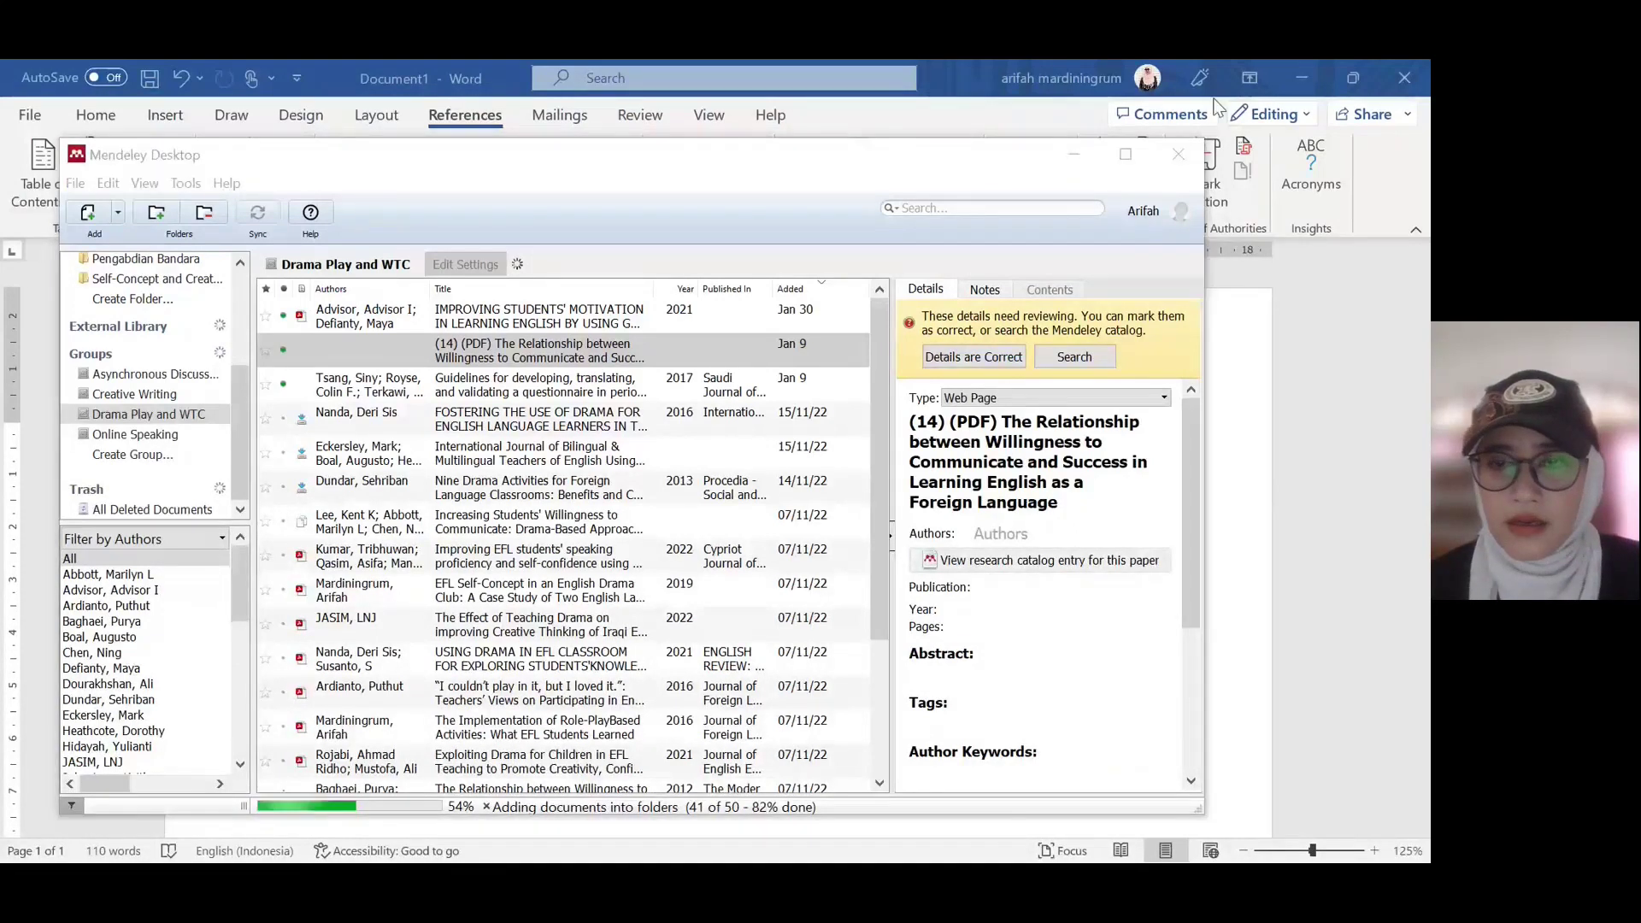
pyautogui.click(1019, 534)
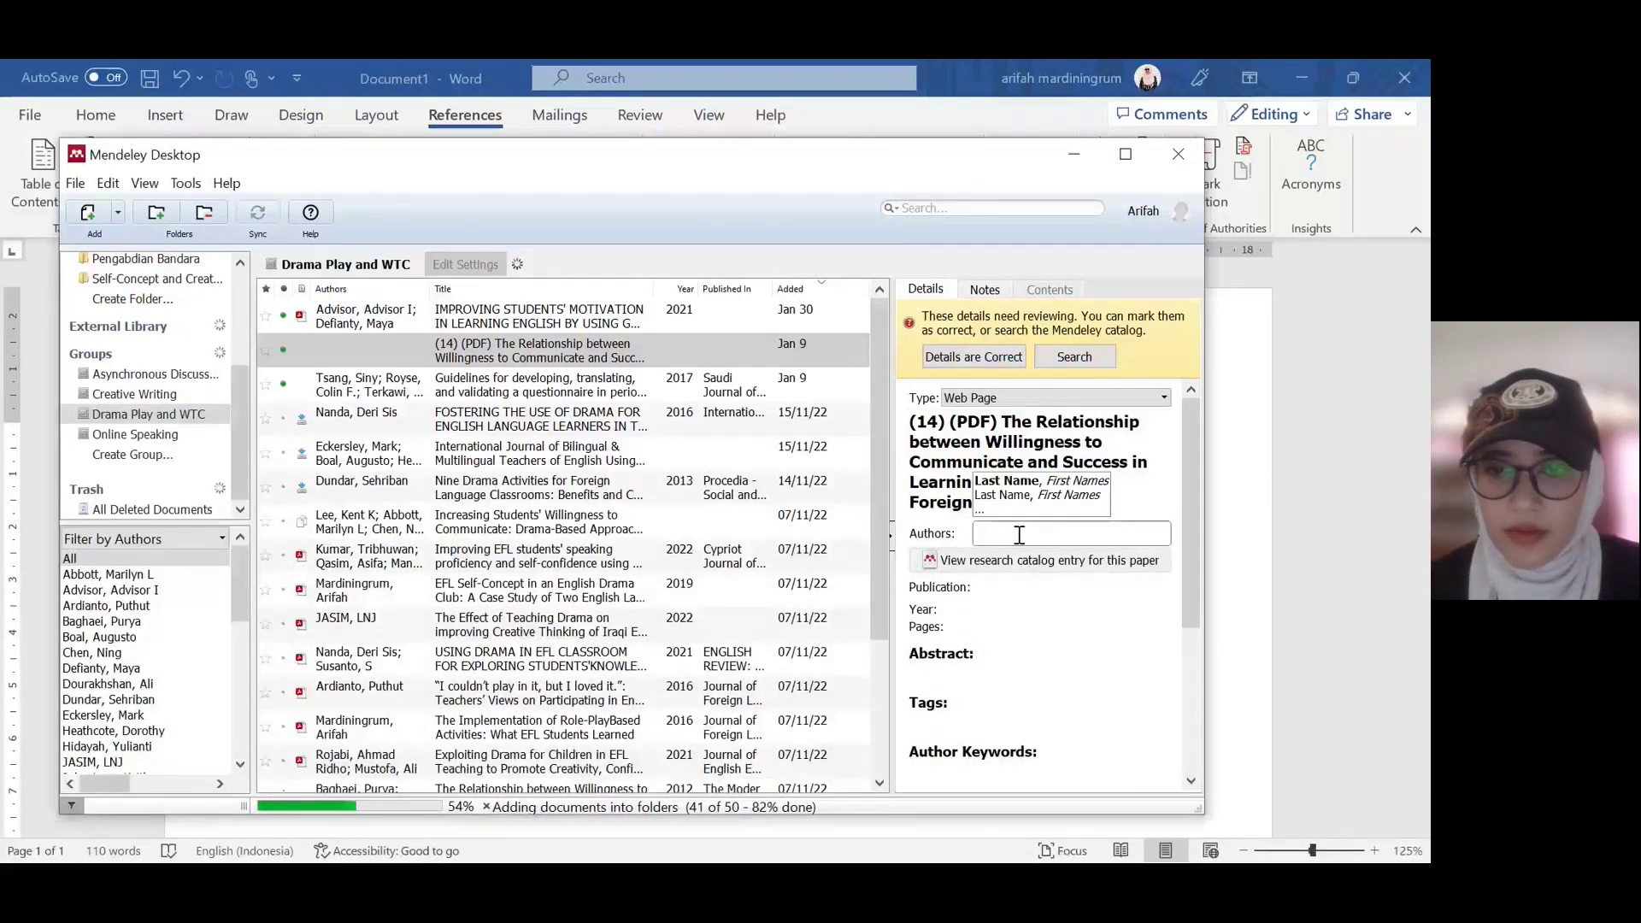
pyautogui.click(997, 586)
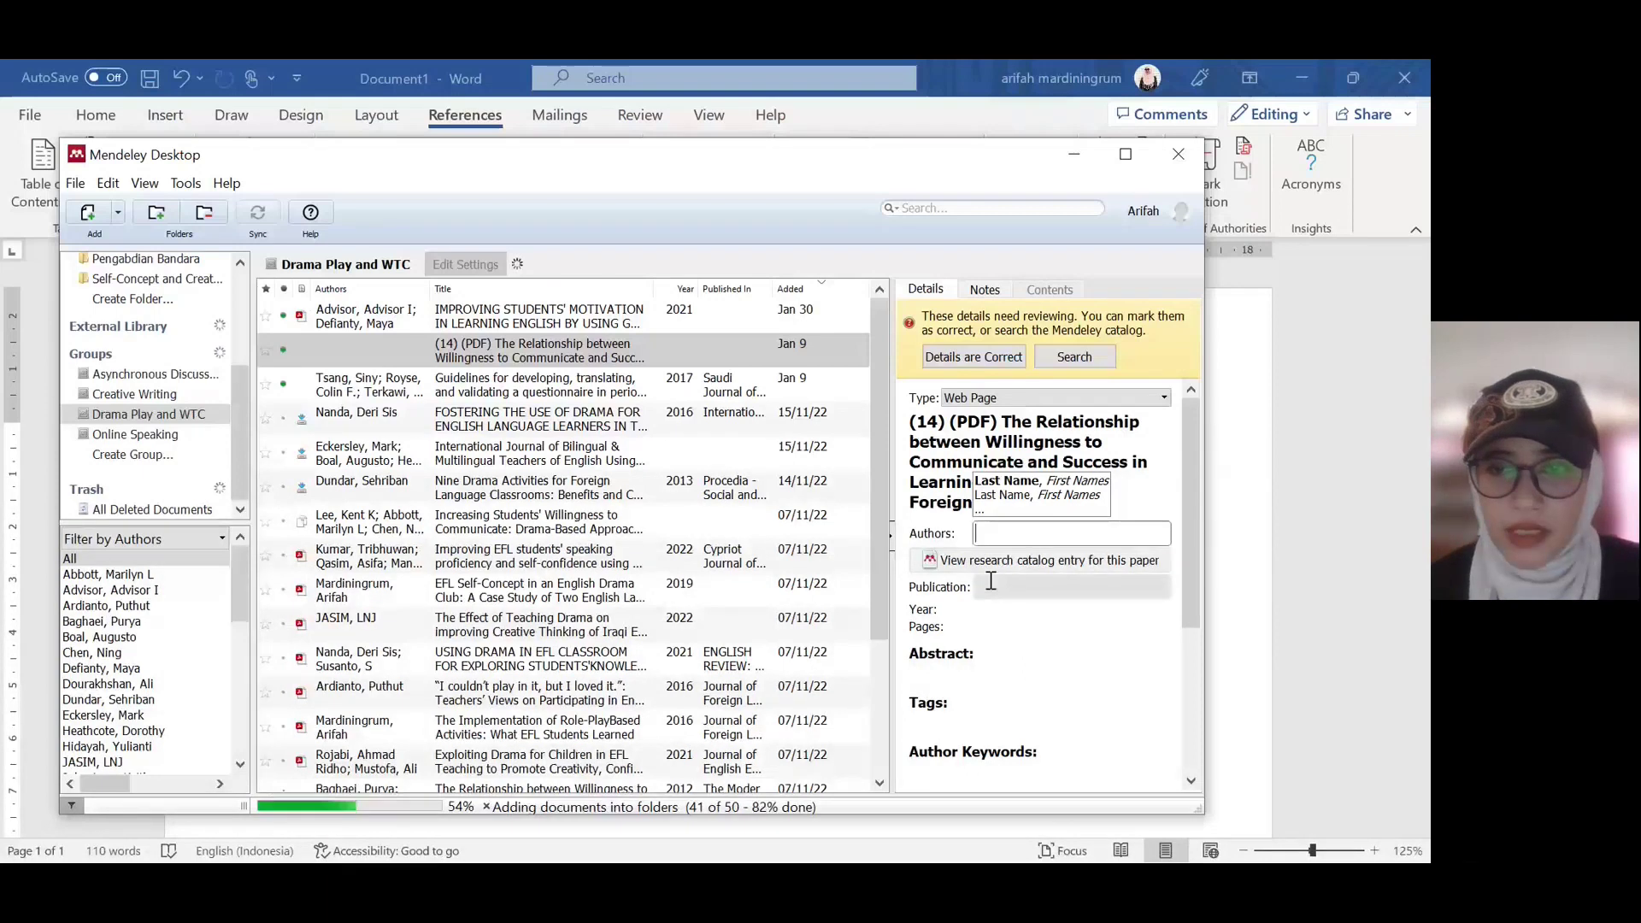
pyautogui.click(1196, 564)
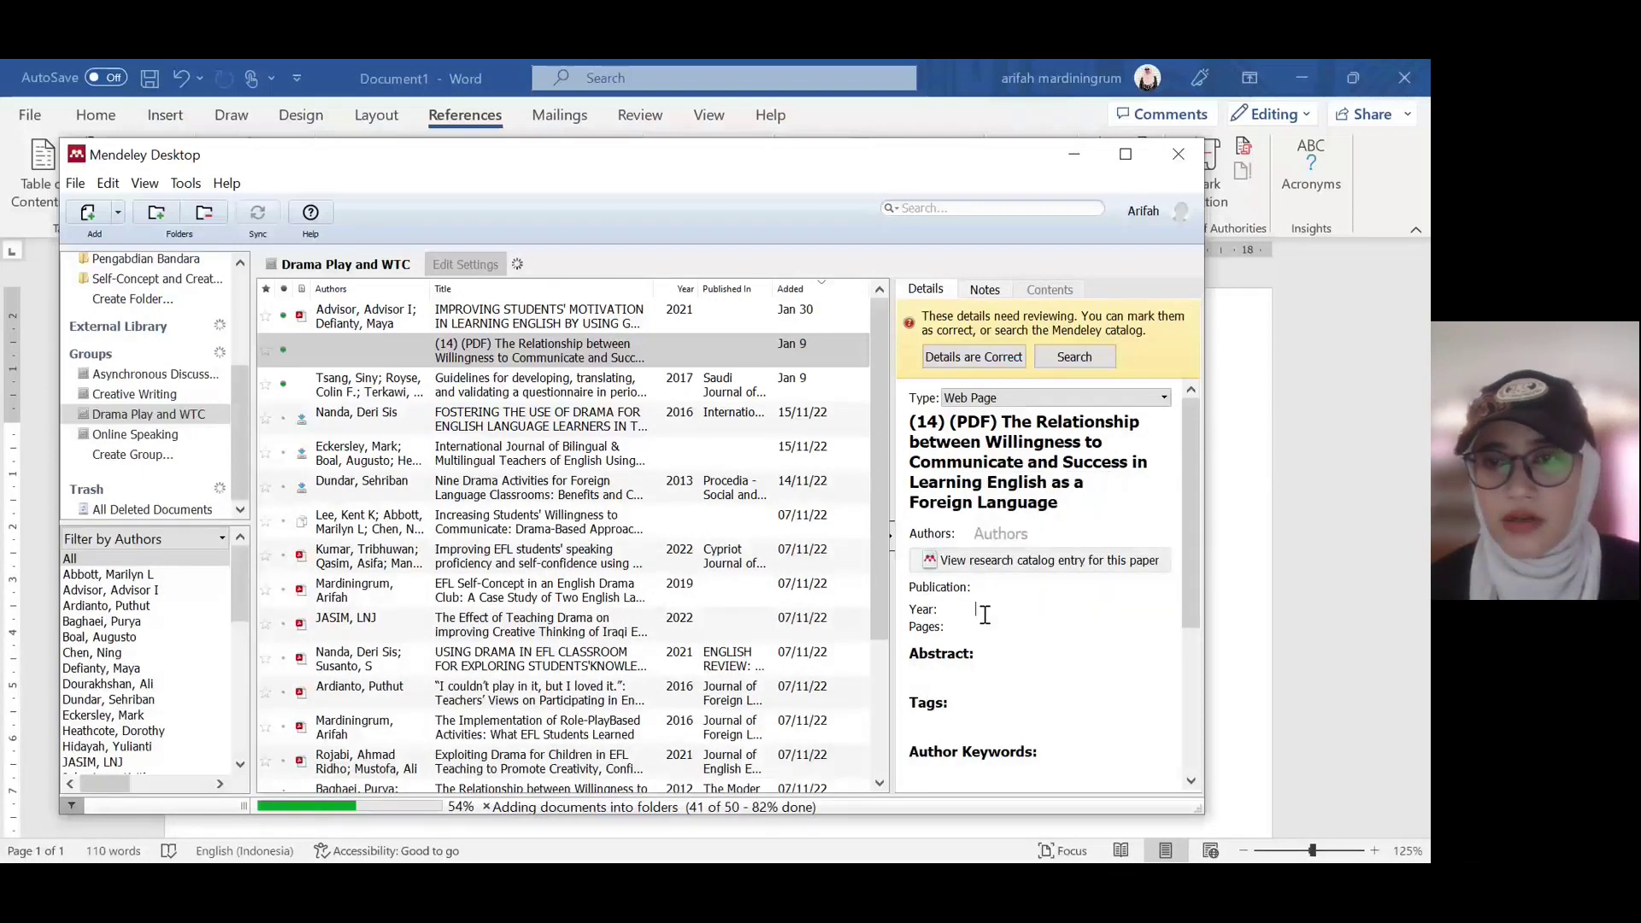
# Step: Set the document type of the "(14) (PDF) The Relationship between Willingness to Communicate" entry to Journal Article
pyautogui.click(1160, 405)
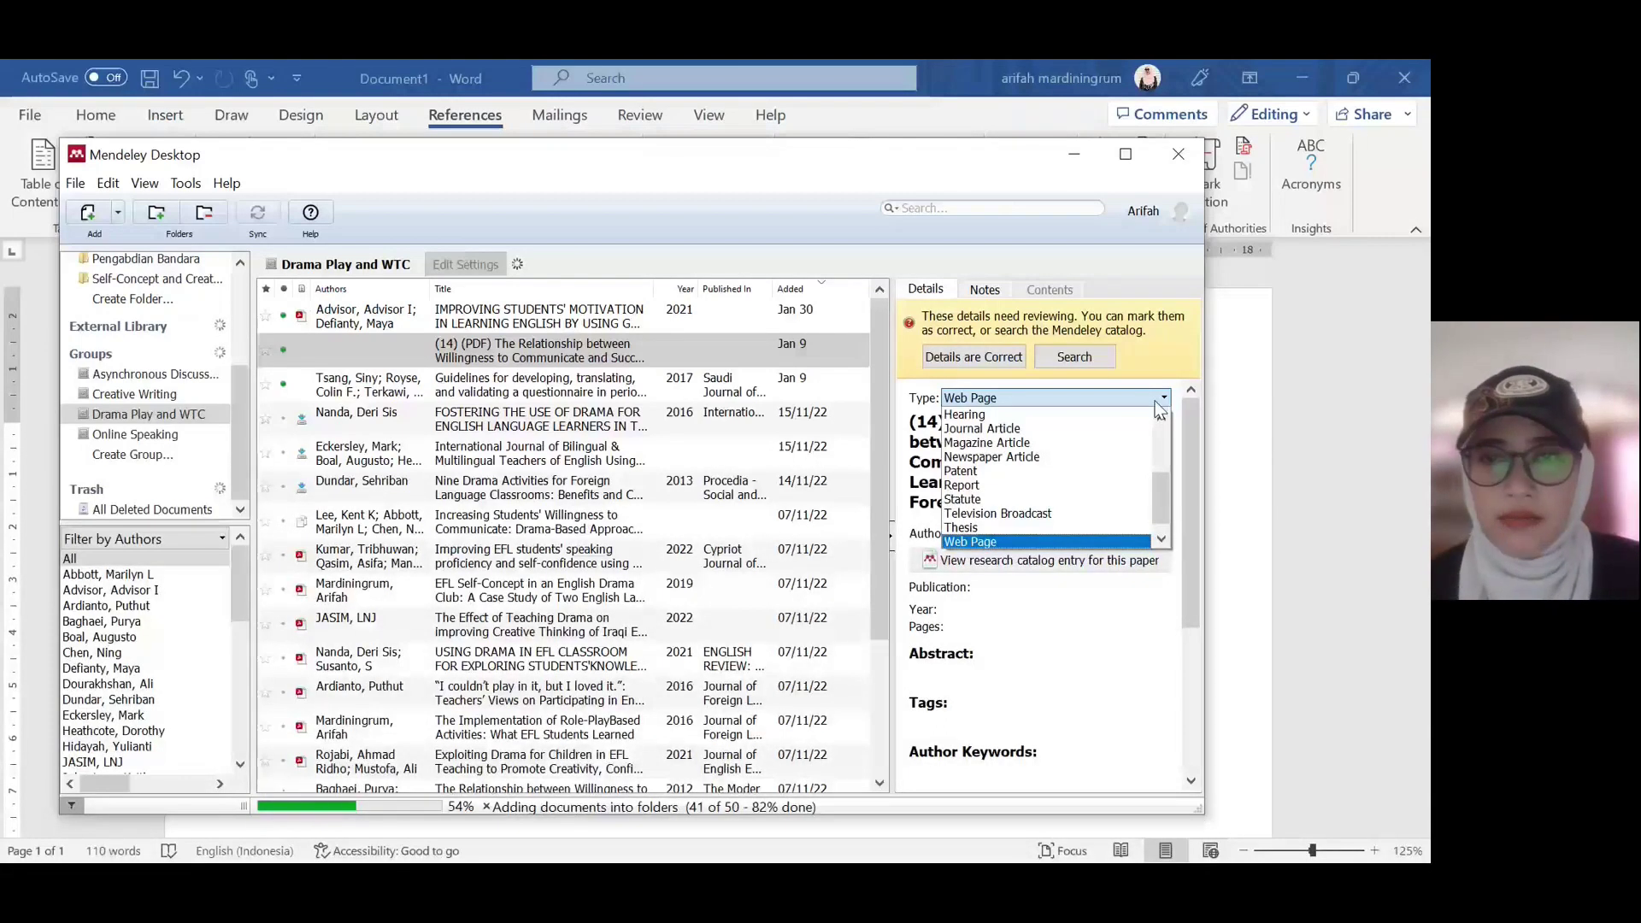
pyautogui.click(1025, 430)
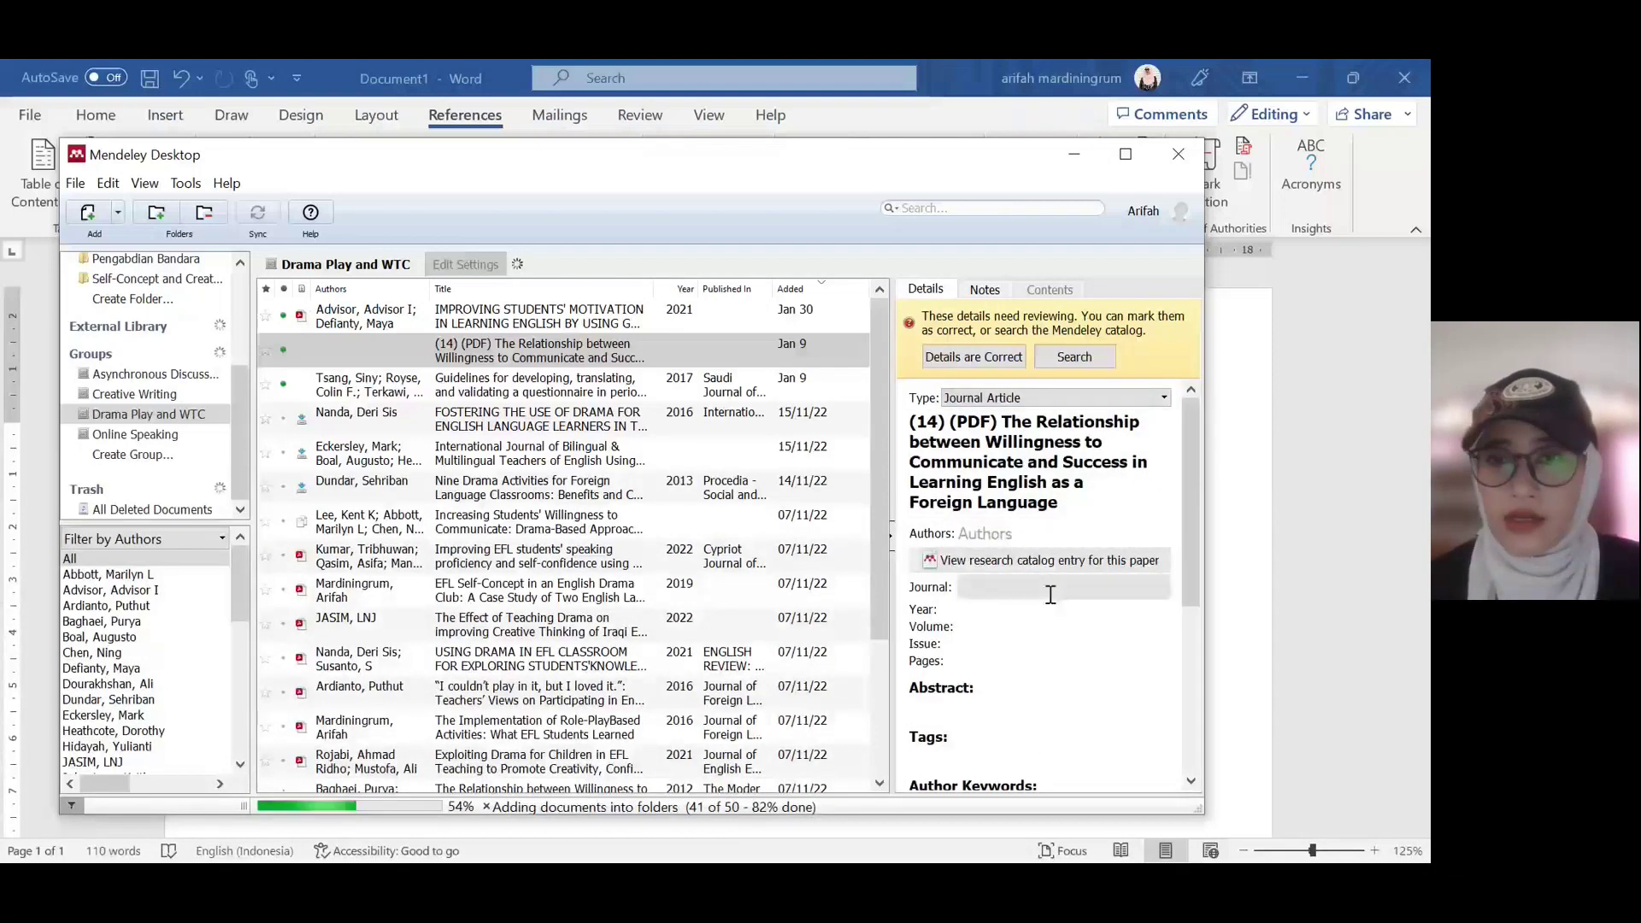
pyautogui.click(1066, 400)
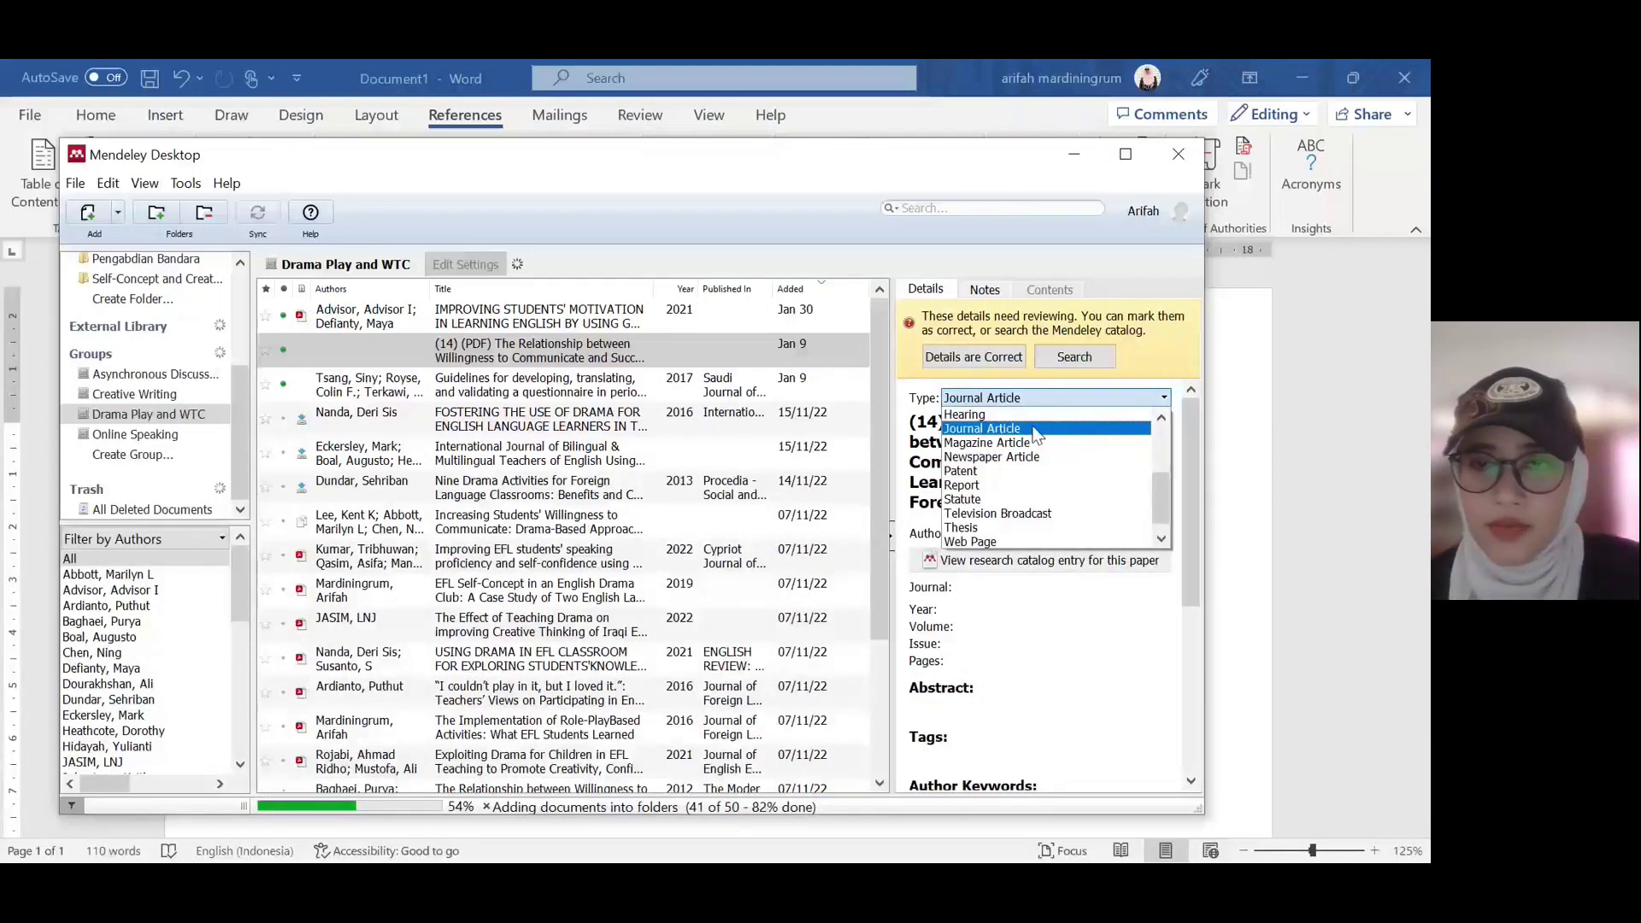
pyautogui.click(1034, 427)
# Step: Switch to Word and cite the "(14) (PDF) The Relationship between Willingness to Communicate" entry from Drama Play and WTC after "Bla blab la"
pyautogui.hotkey('alt', 'Tab')
pyautogui.click(355, 190)
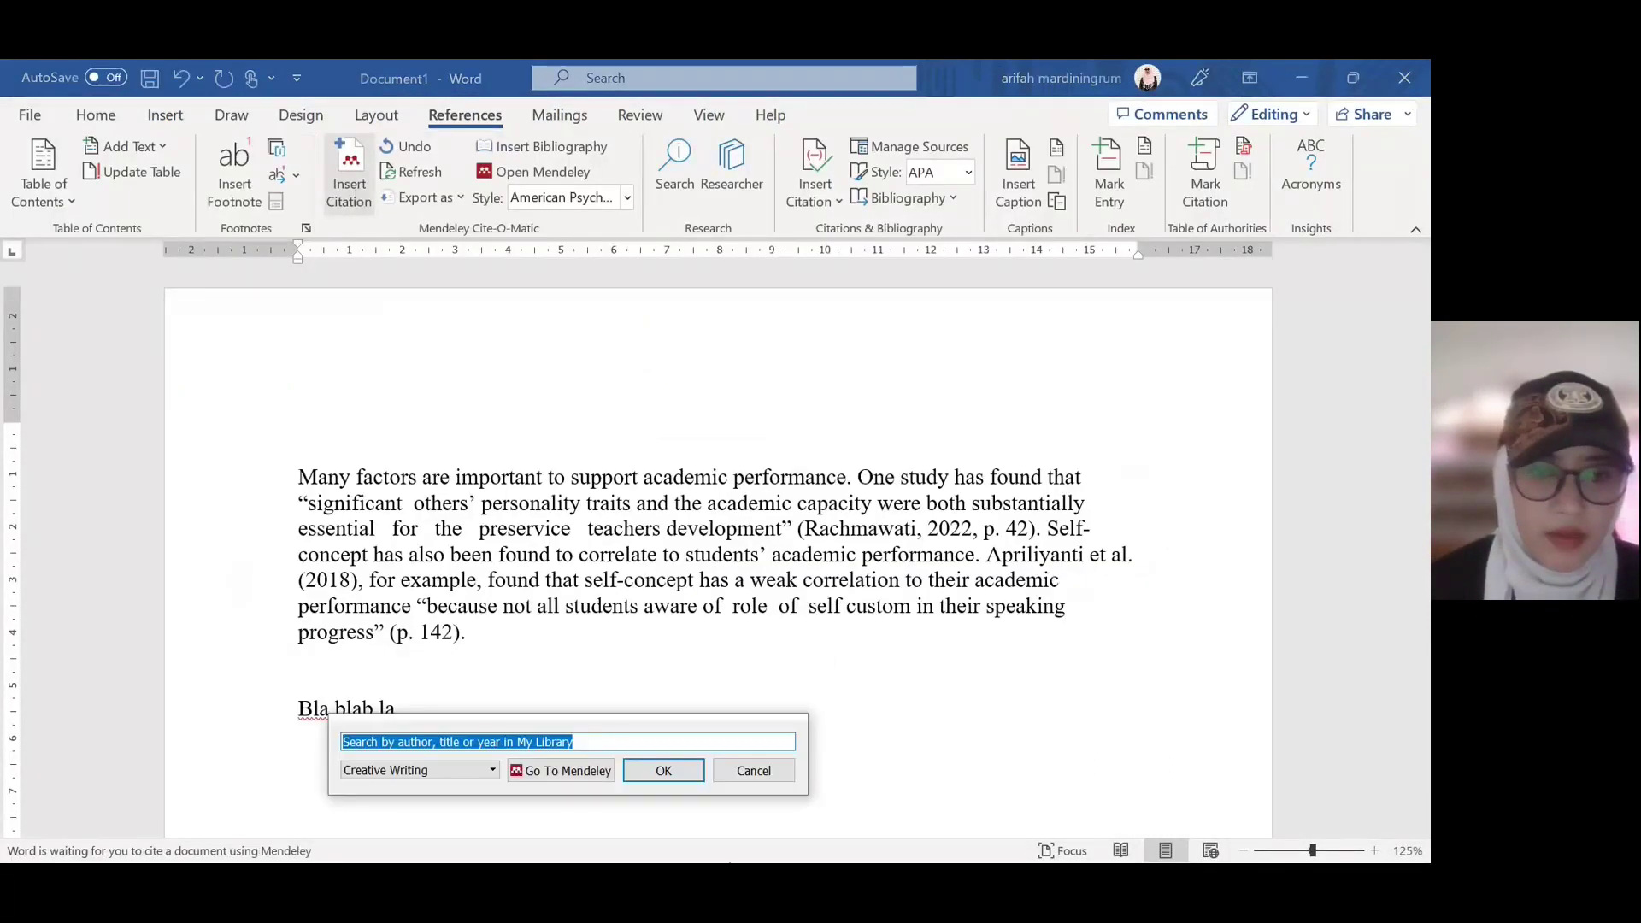
pyautogui.click(491, 770)
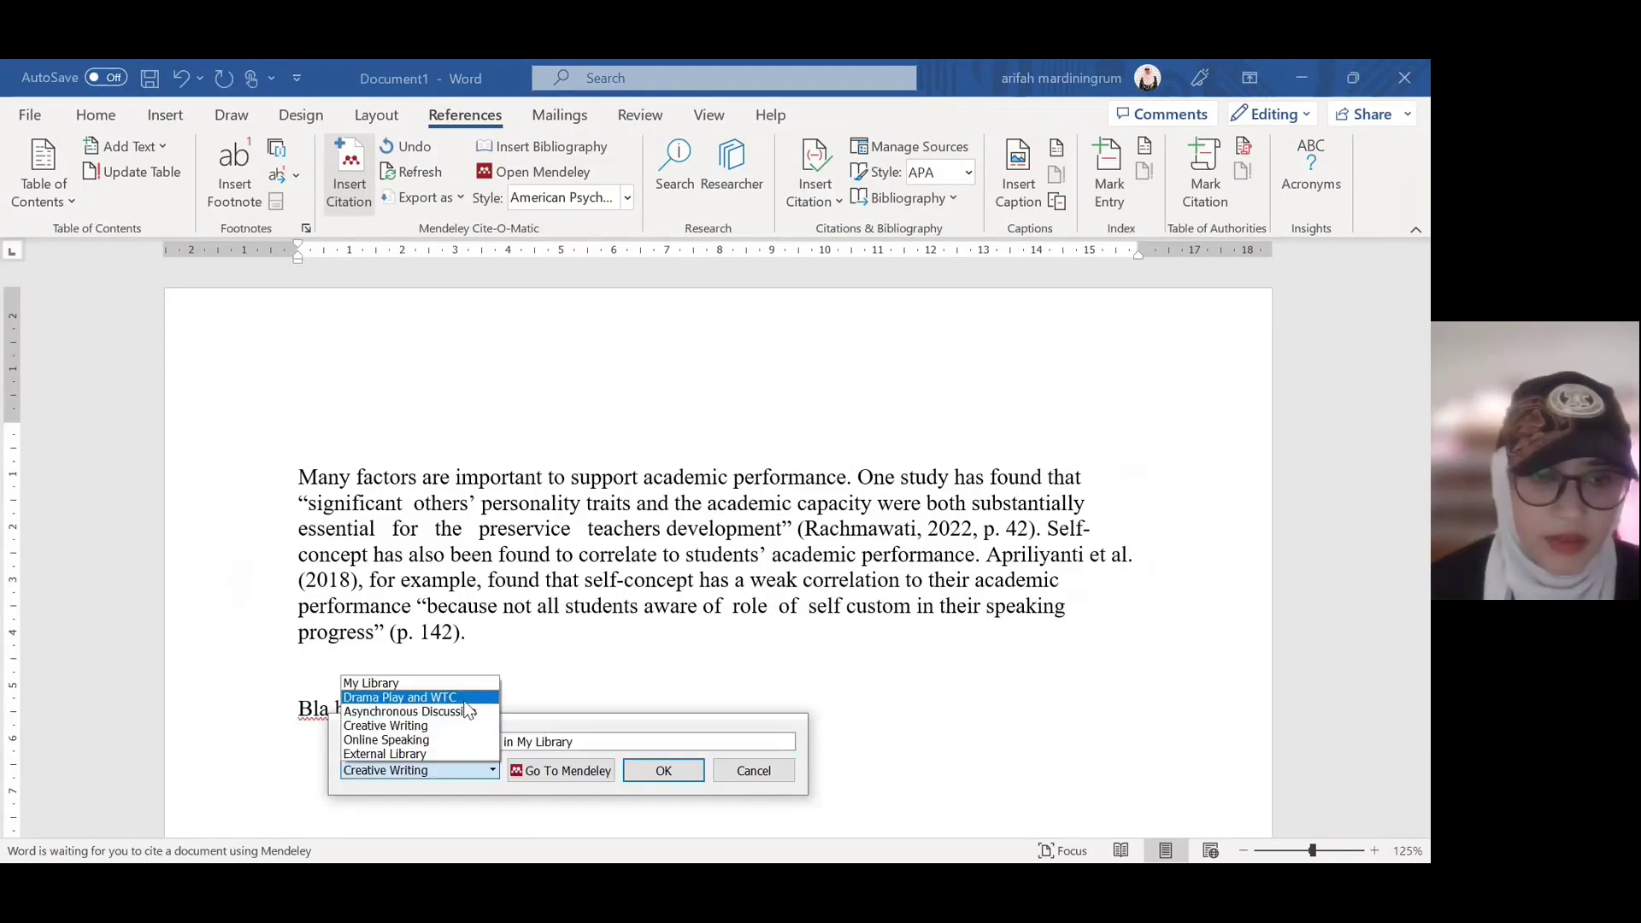
pyautogui.click(400, 697)
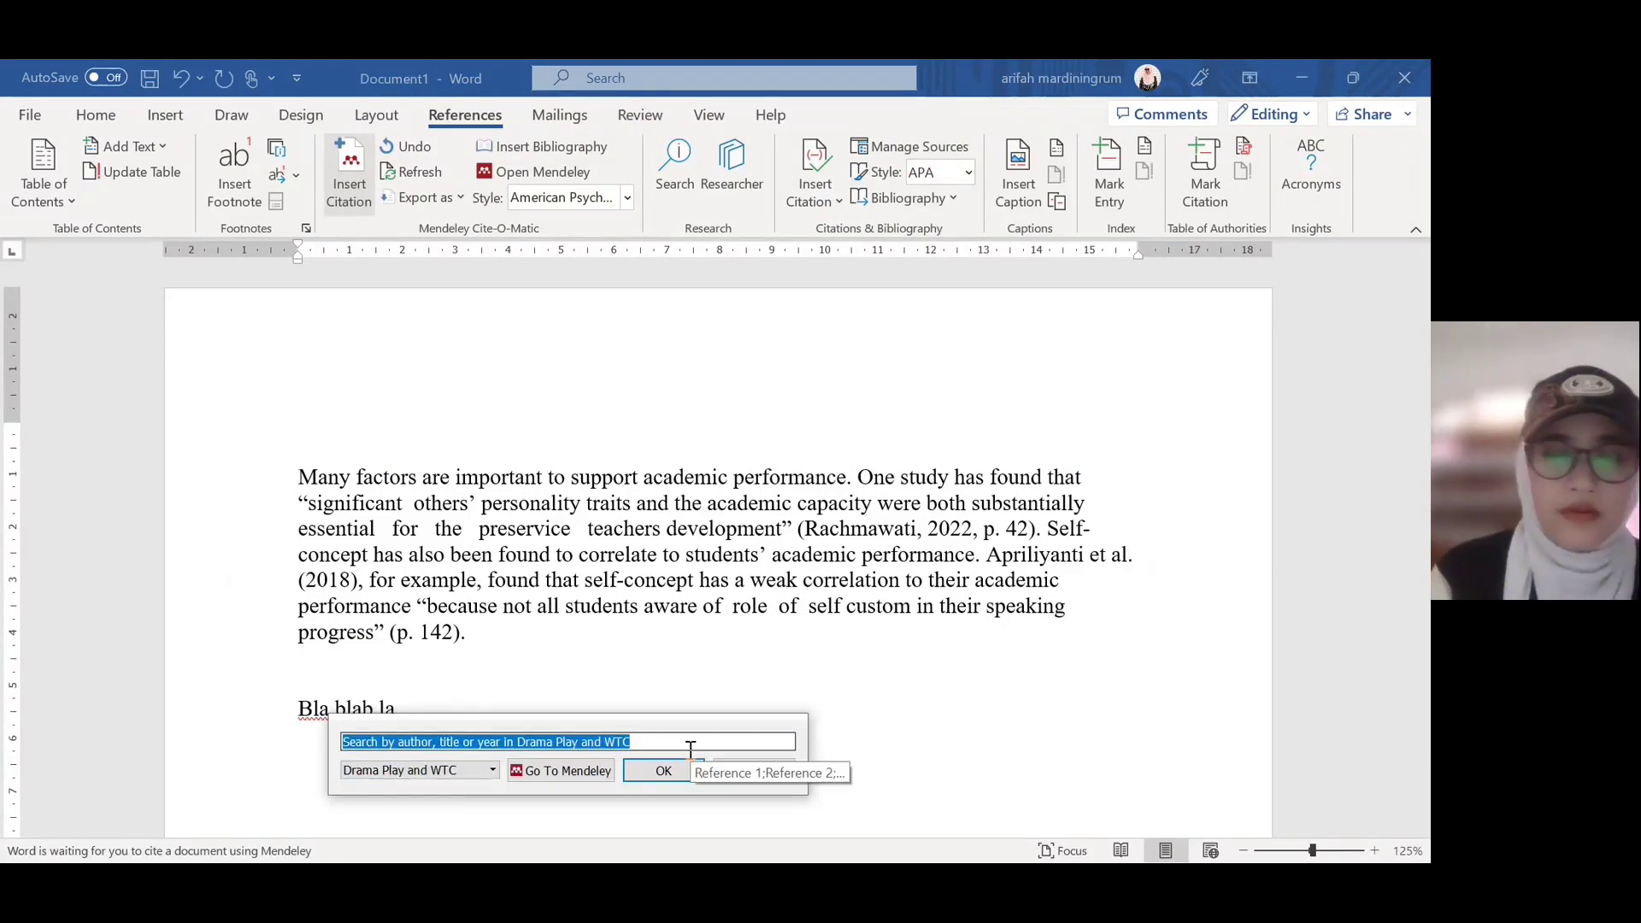
pyautogui.write('relat')
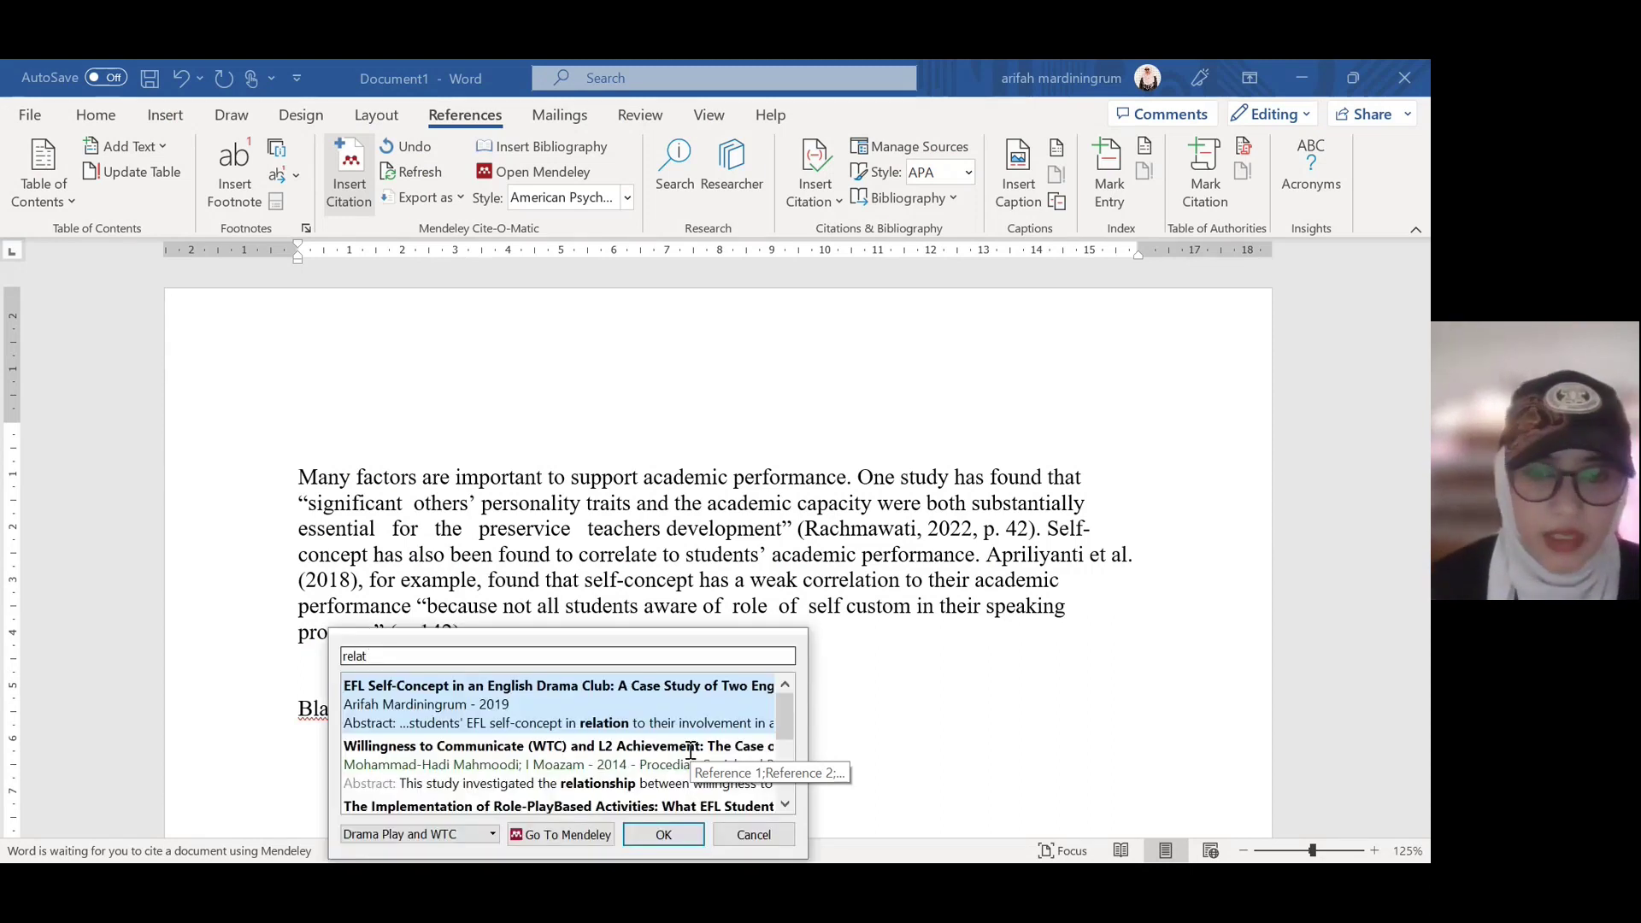
pyautogui.moveTo(792, 716); pyautogui.dragTo(773, 796)
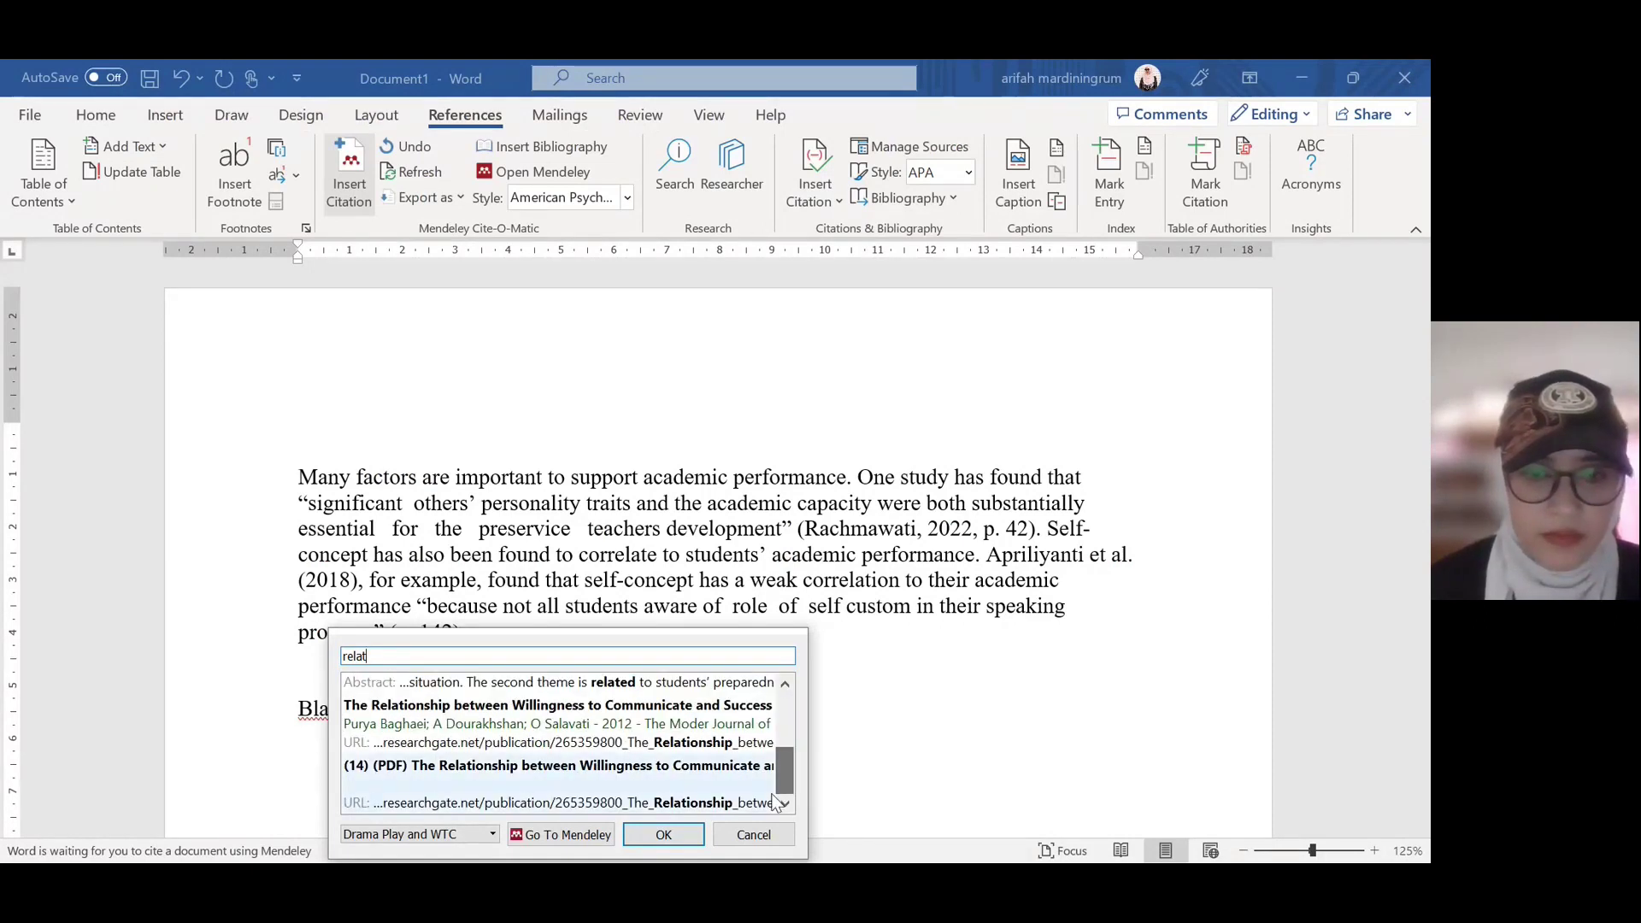
pyautogui.click(534, 774)
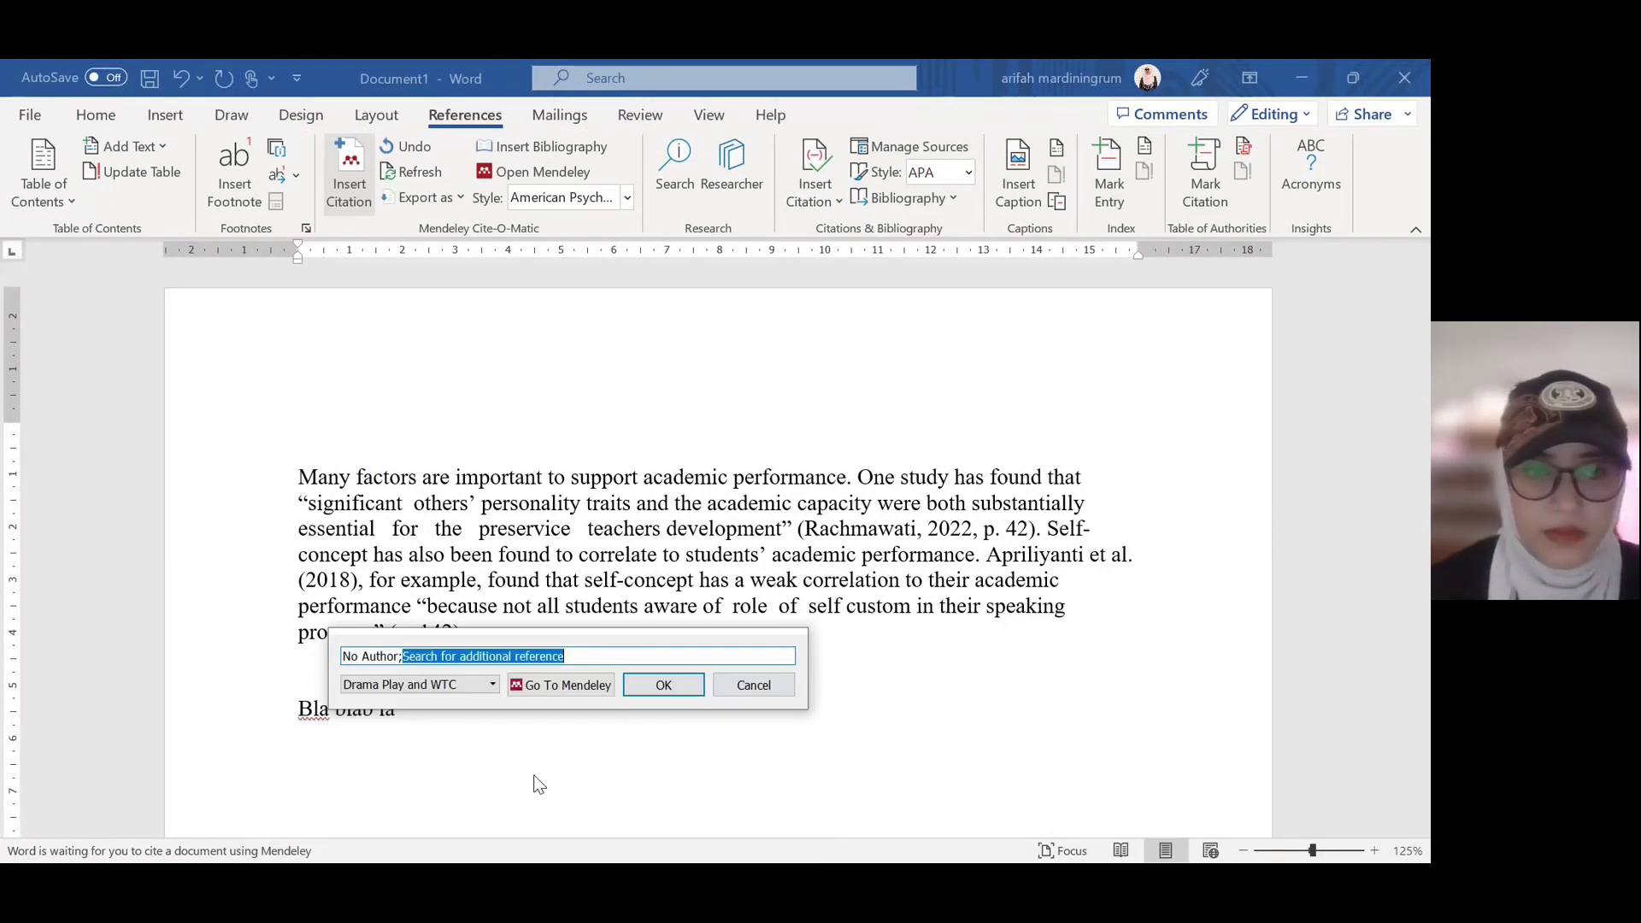
pyautogui.click(665, 684)
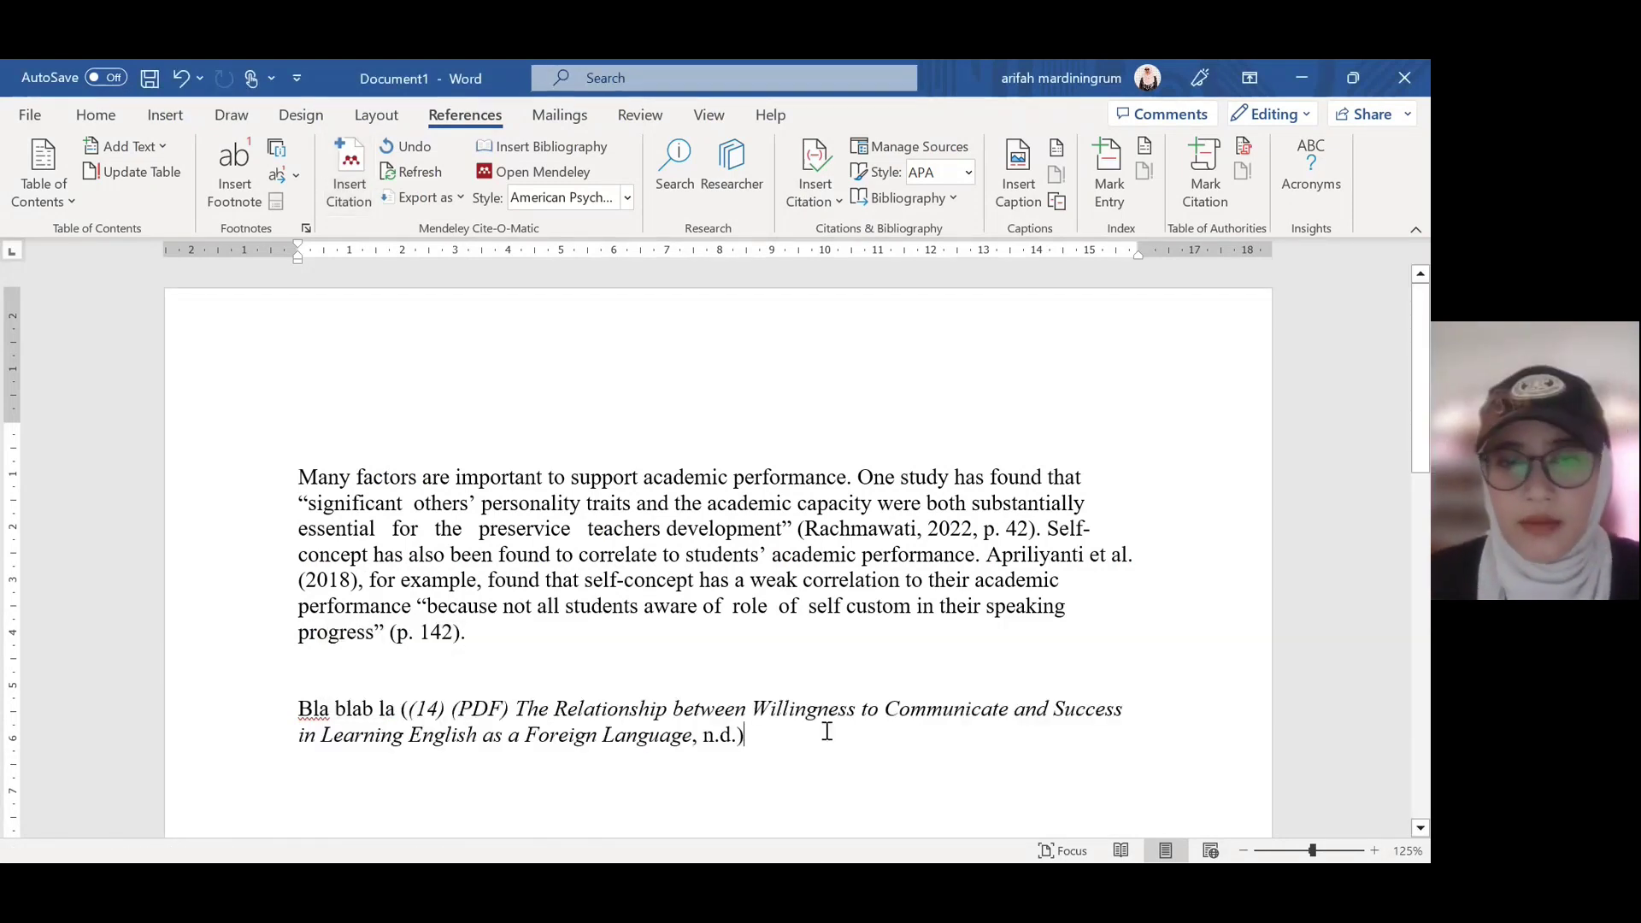
pyautogui.scroll(-1, 827, 731)
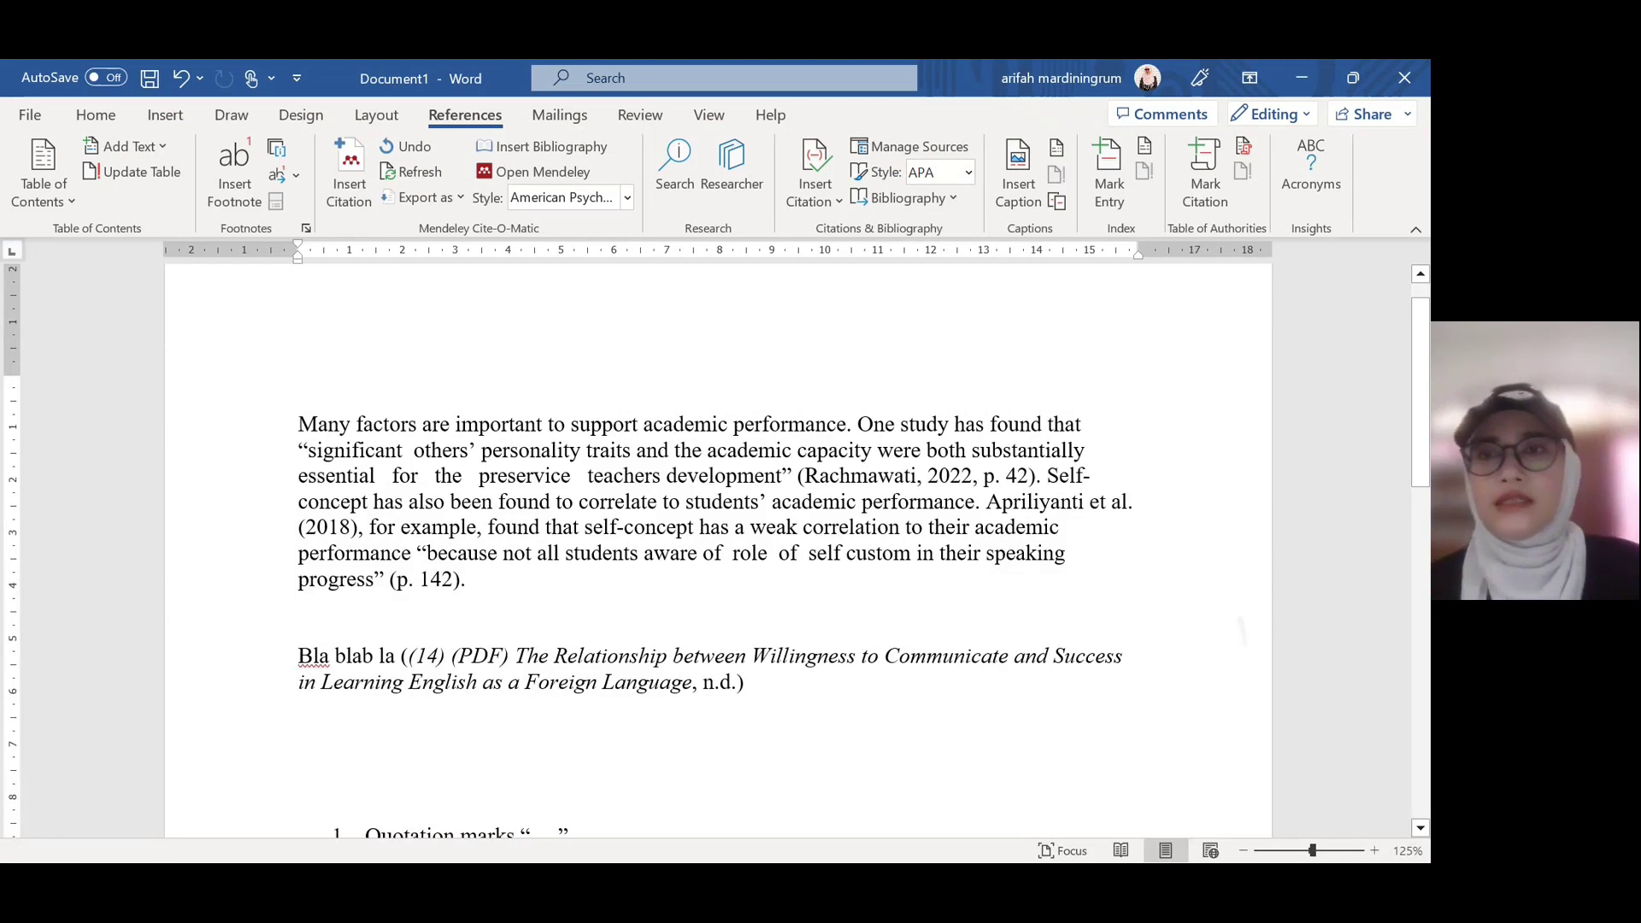
pyautogui.scroll(-2, 744, 589)
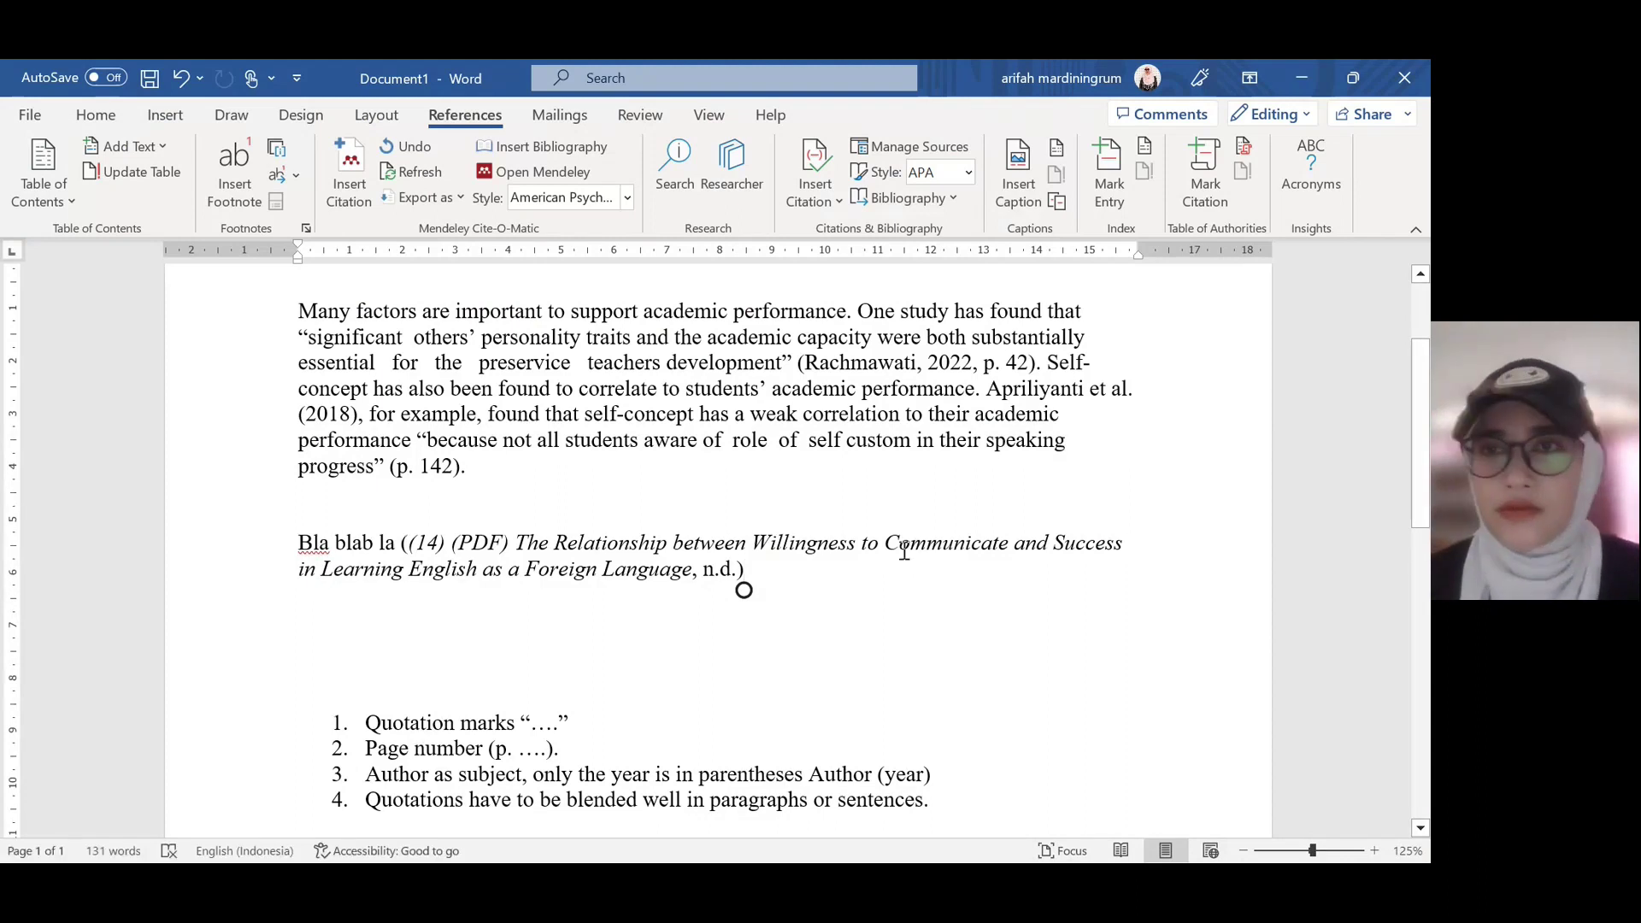
# Step: Switch to Mendeley Desktop and copy the entry's title without the "(14) (PDF)" prefix
pyautogui.click(1301, 83)
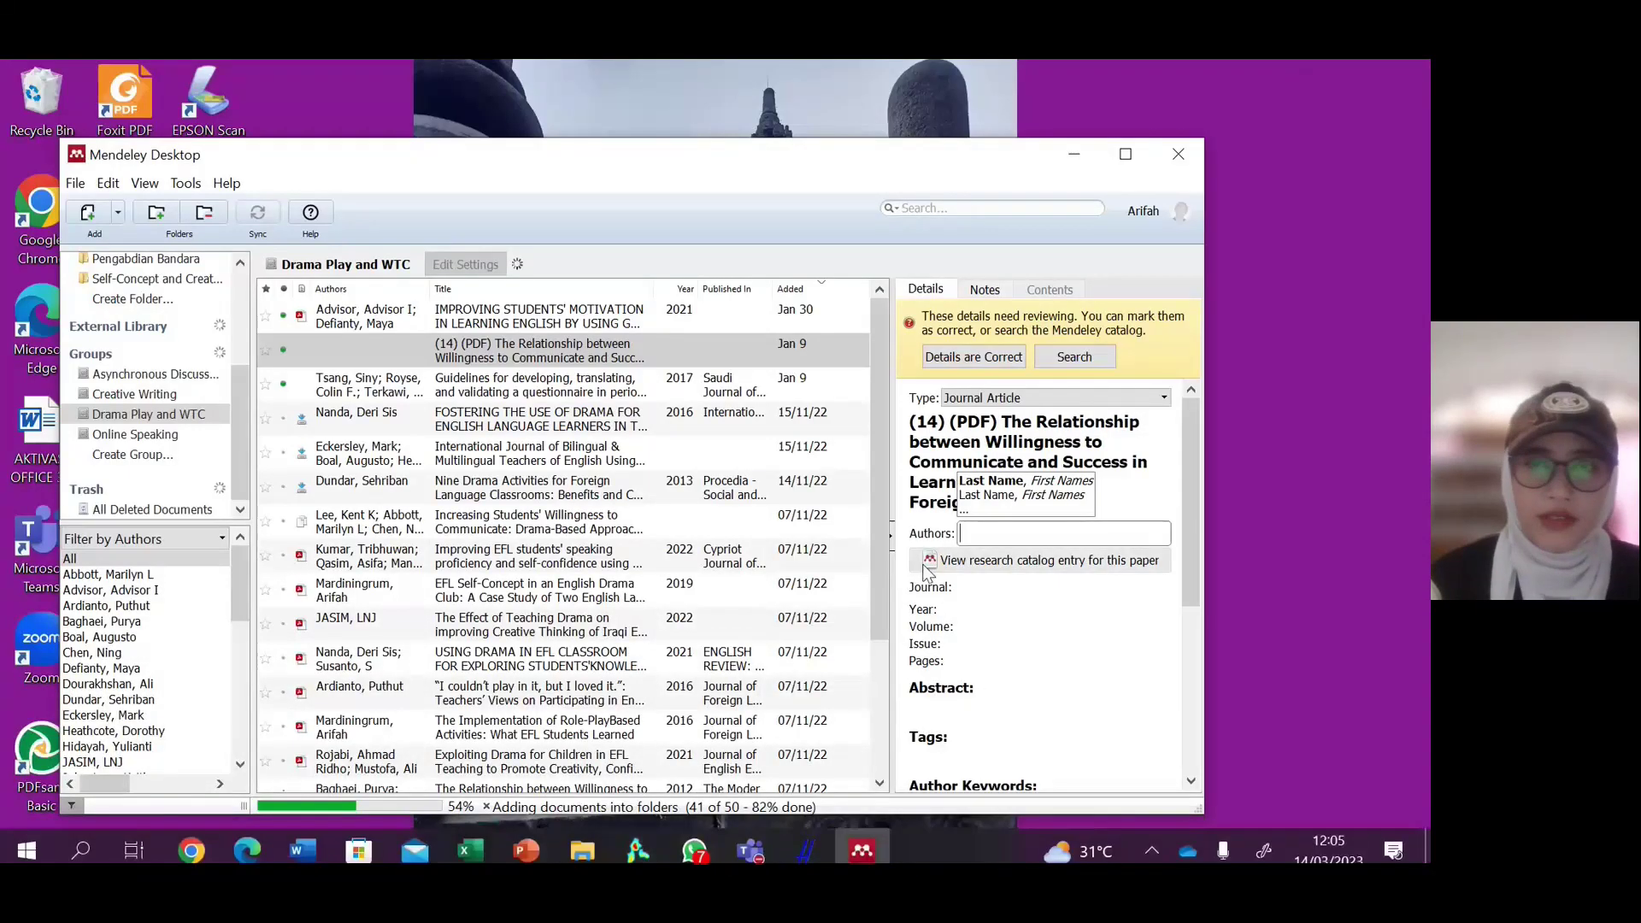
pyautogui.click(1004, 424)
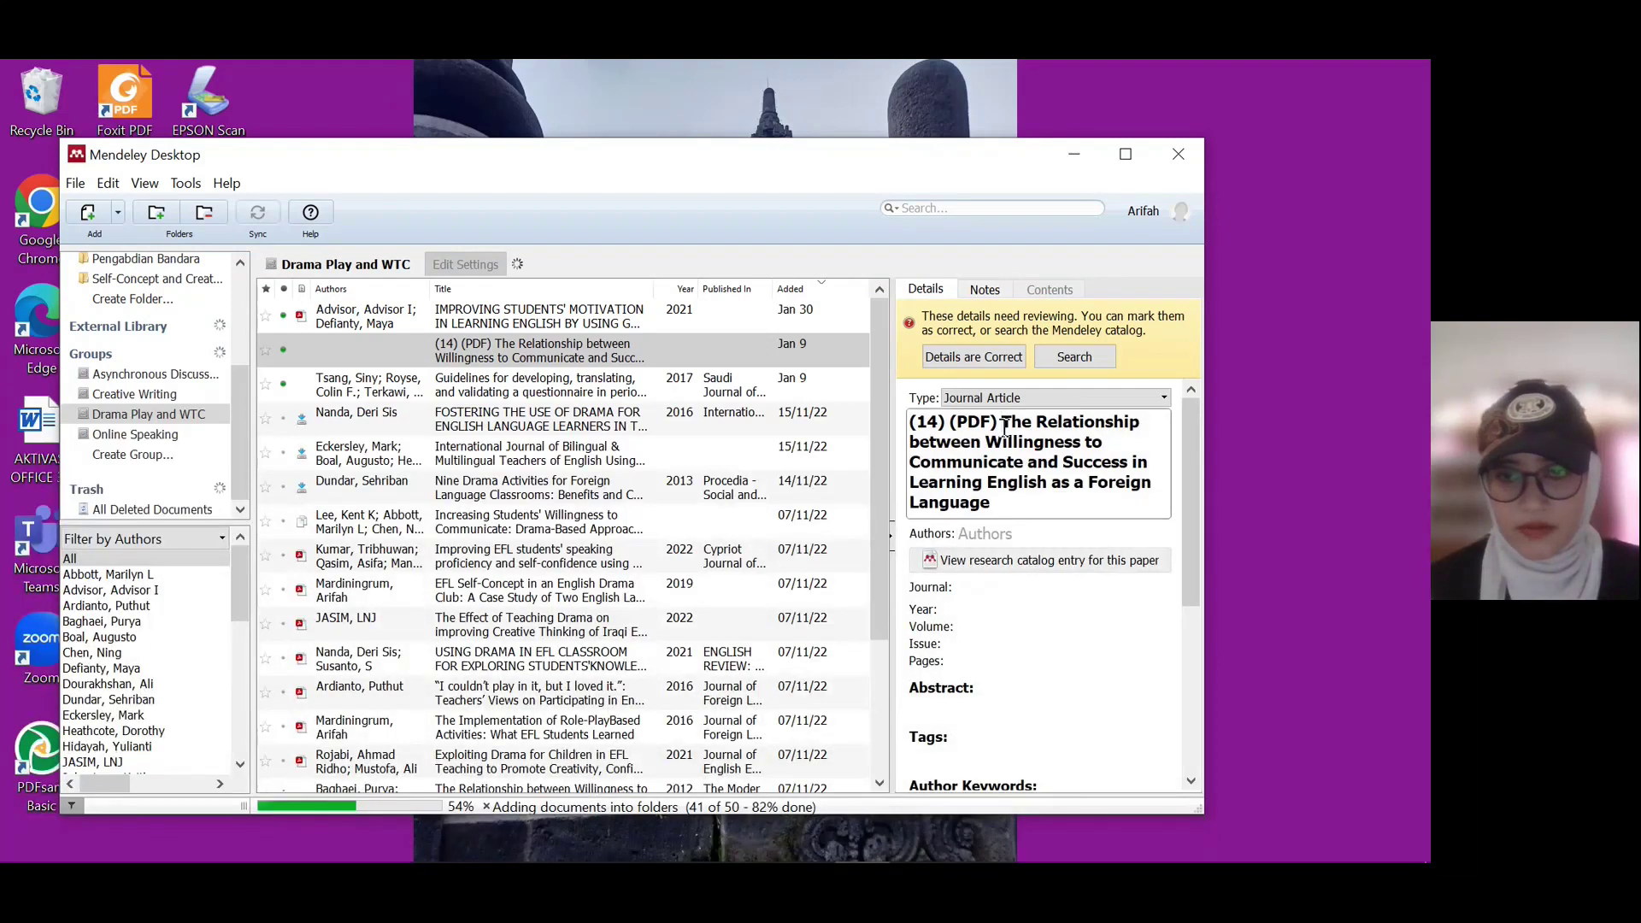
pyautogui.moveTo(1003, 425); pyautogui.dragTo(1004, 525)
pyautogui.hotkey('ctrl', 'c')
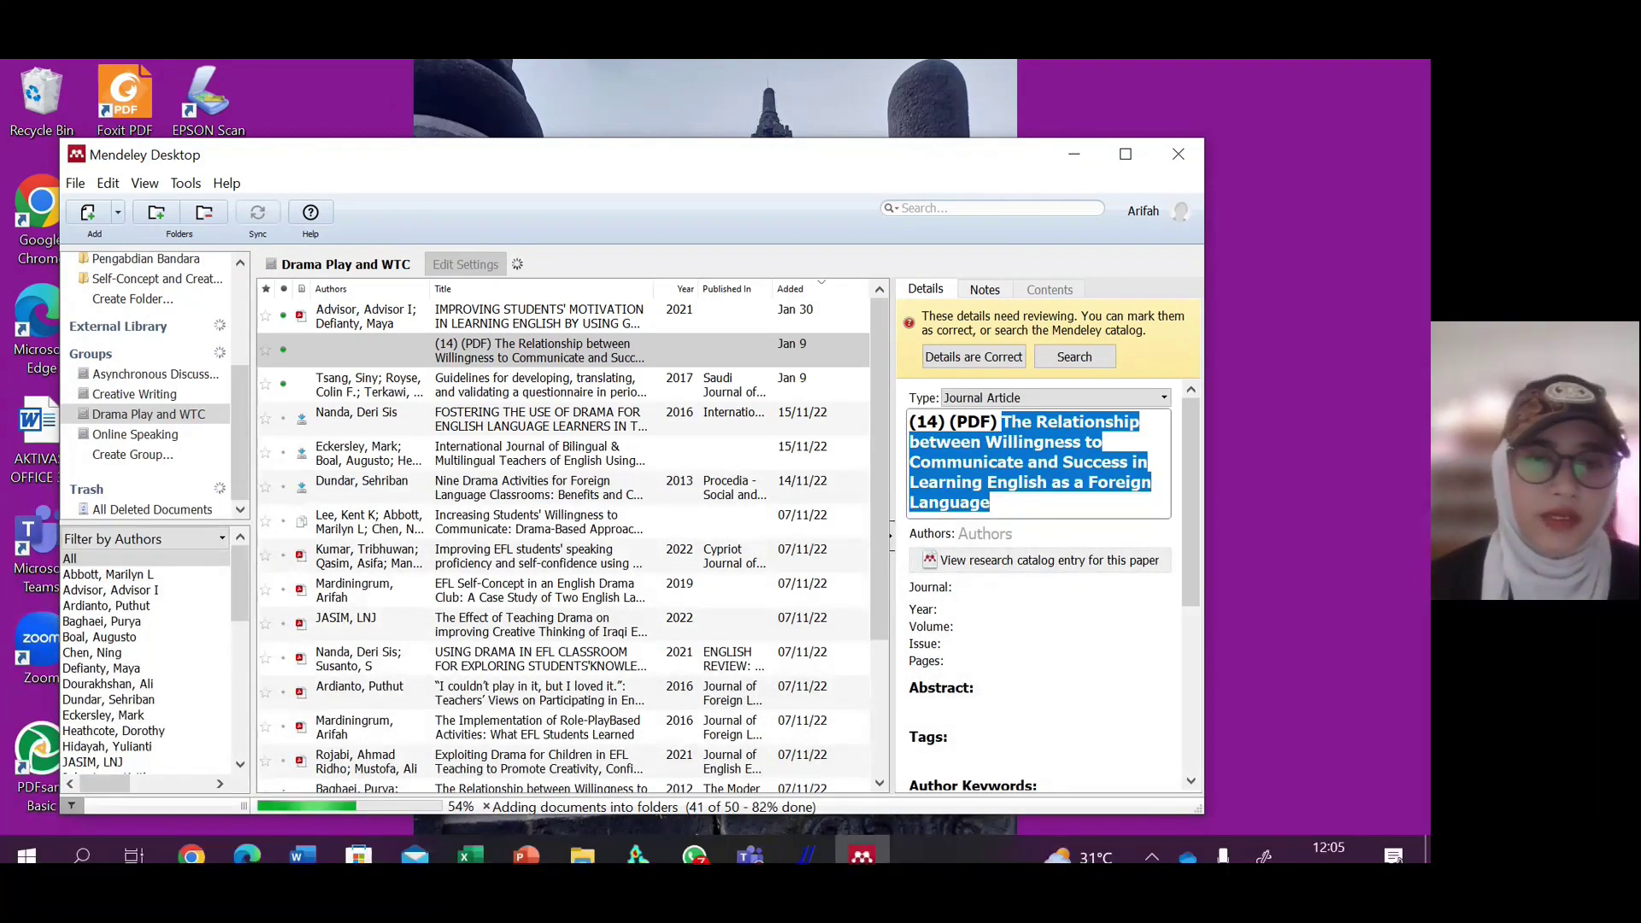
# Step: Switch to Chrome, search Google for the copied title in a new tab and open the article's ResearchGate page
pyautogui.click(207, 839)
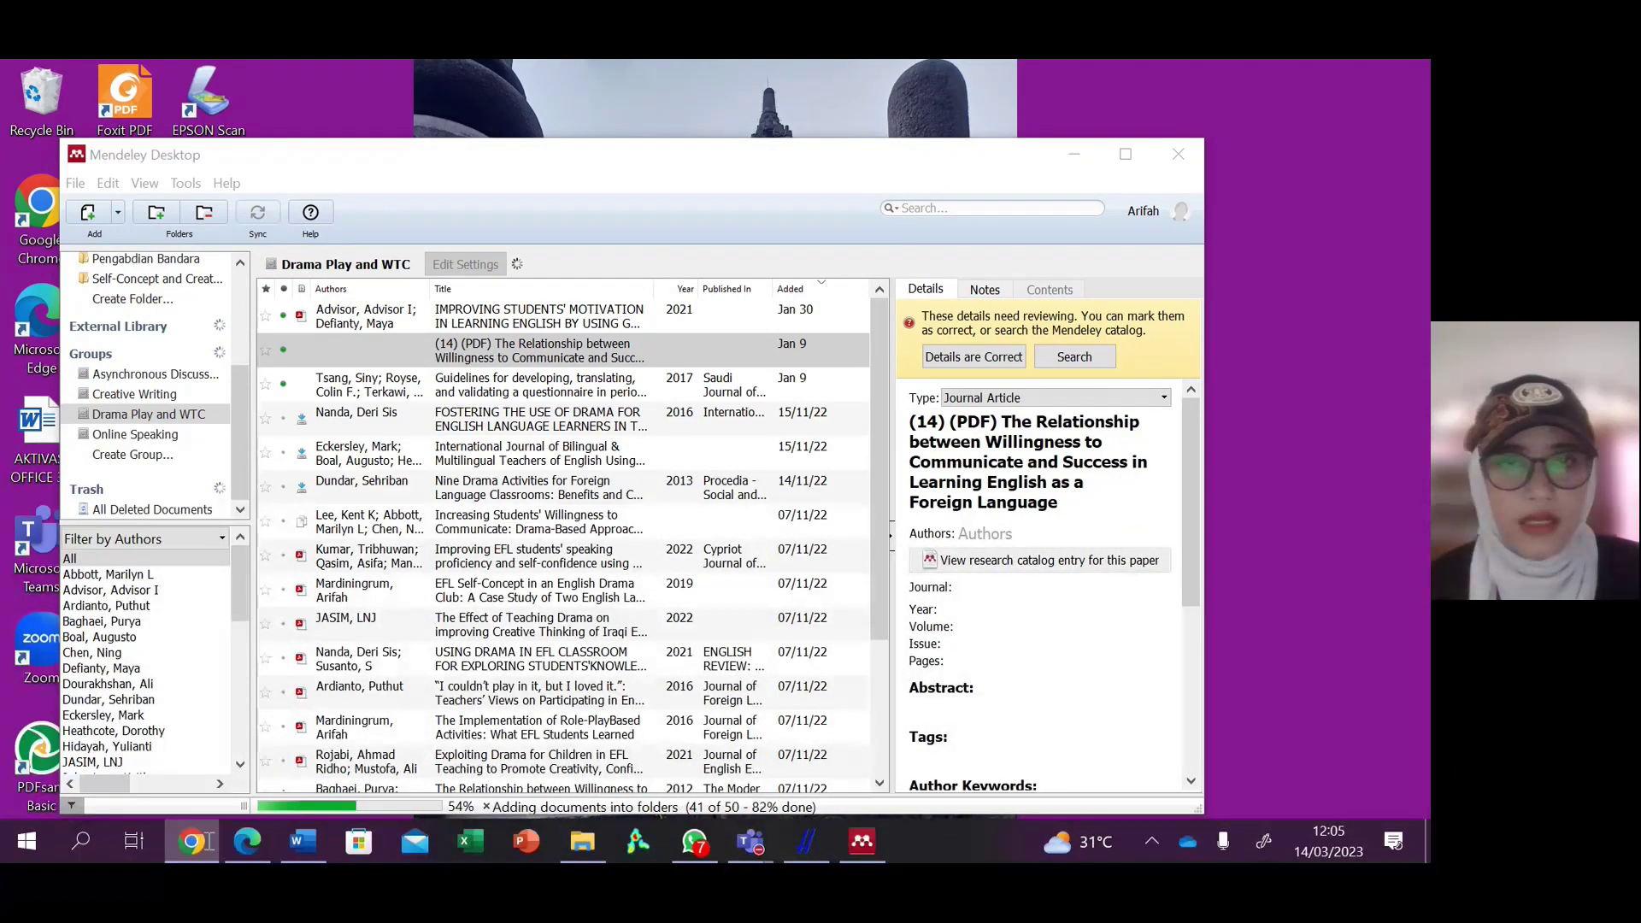
pyautogui.click(1154, 77)
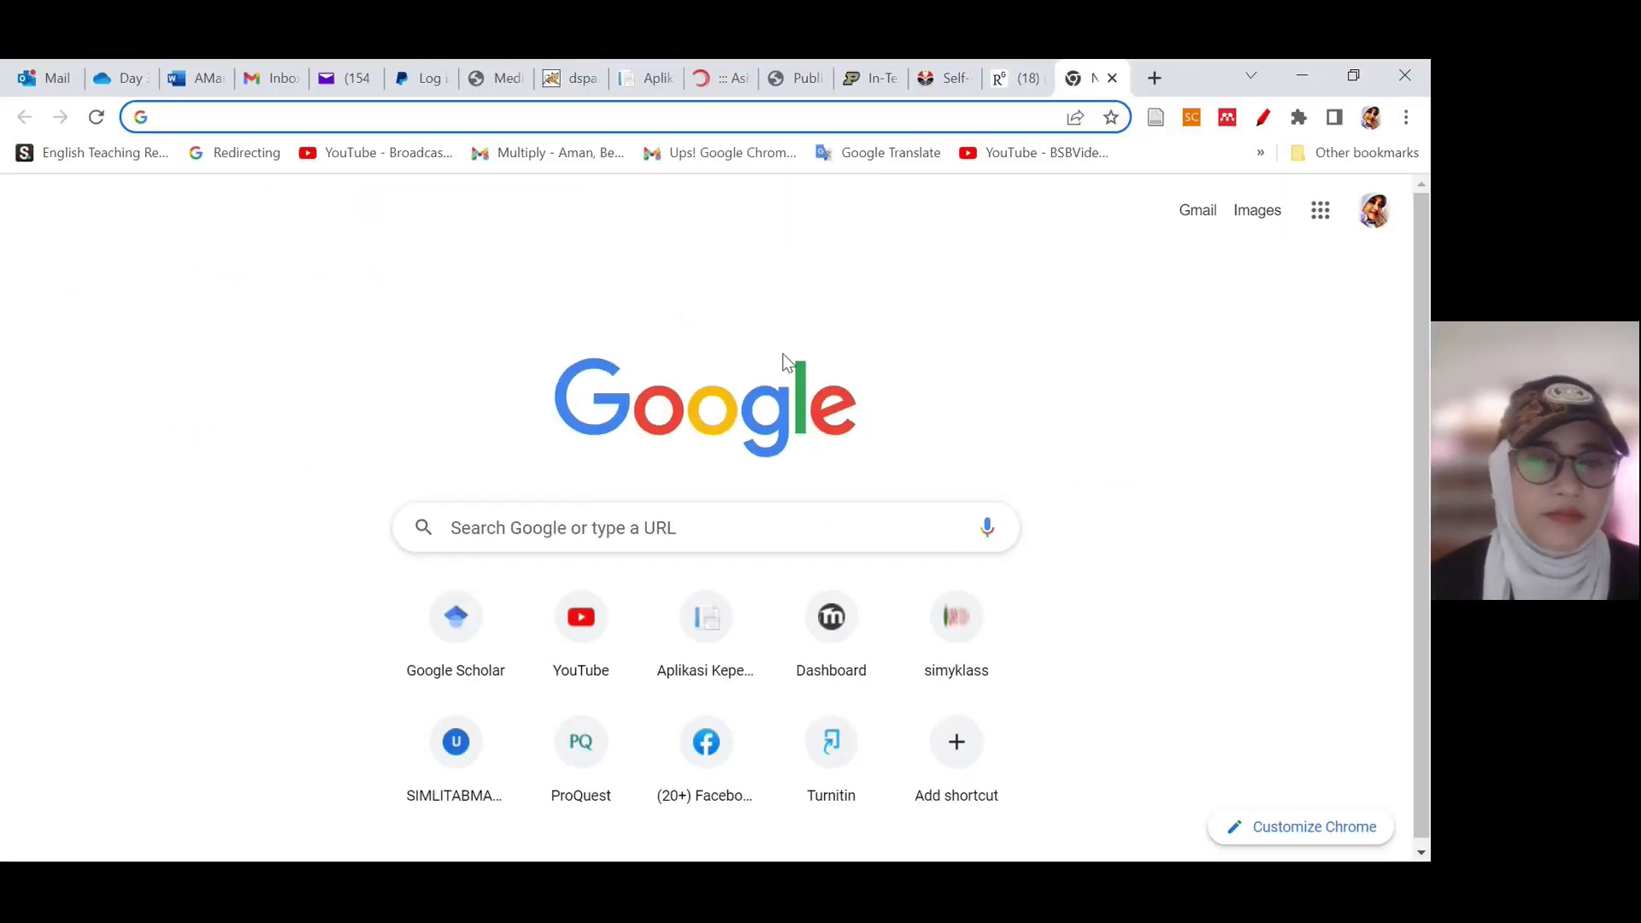
pyautogui.hotkey('ctrl', 'v')
pyautogui.press('Return')
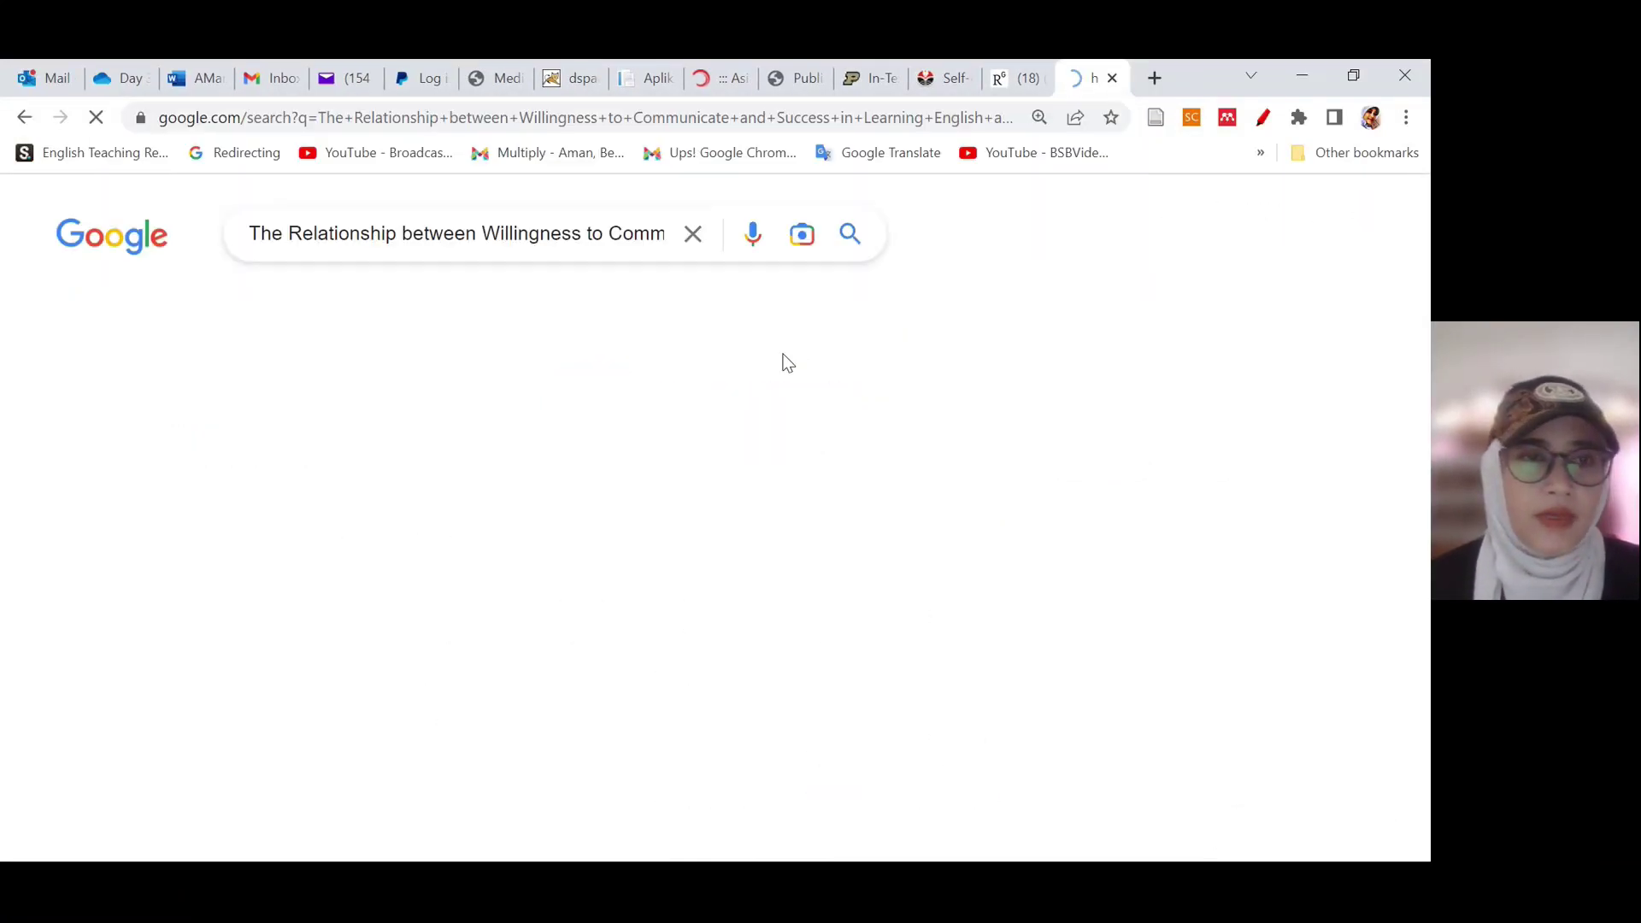
pyautogui.click(460, 483)
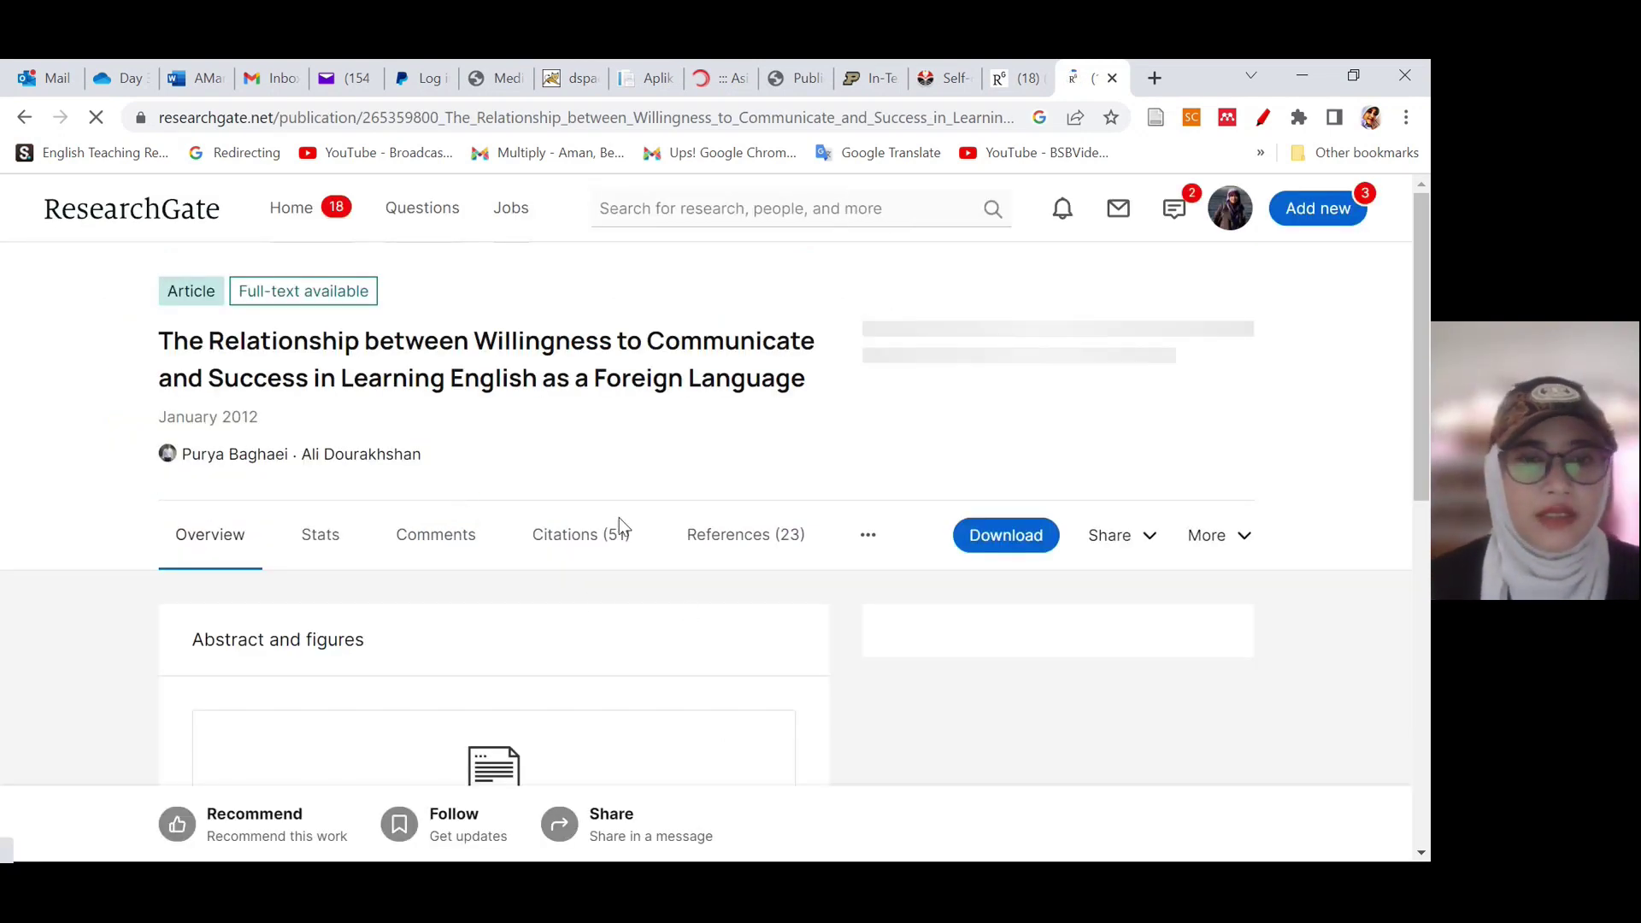
# Step: Check the article's publication details on its ResearchGate page and copy the two authors' names listed under the title
pyautogui.scroll(-6, 622, 536)
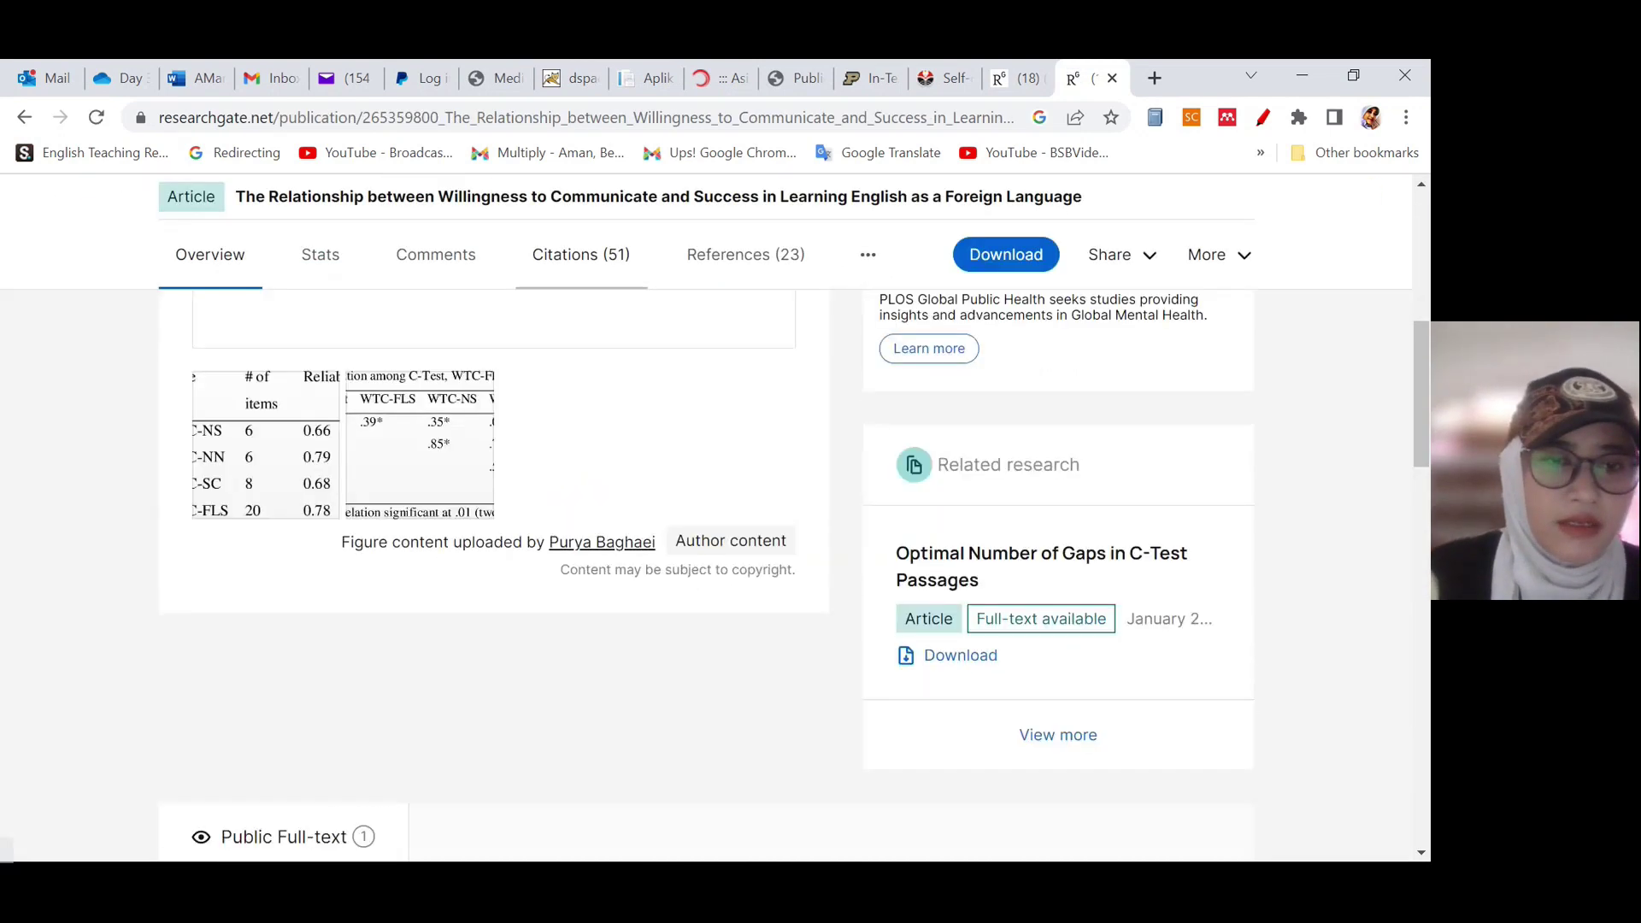
pyautogui.scroll(-10, 707, 575)
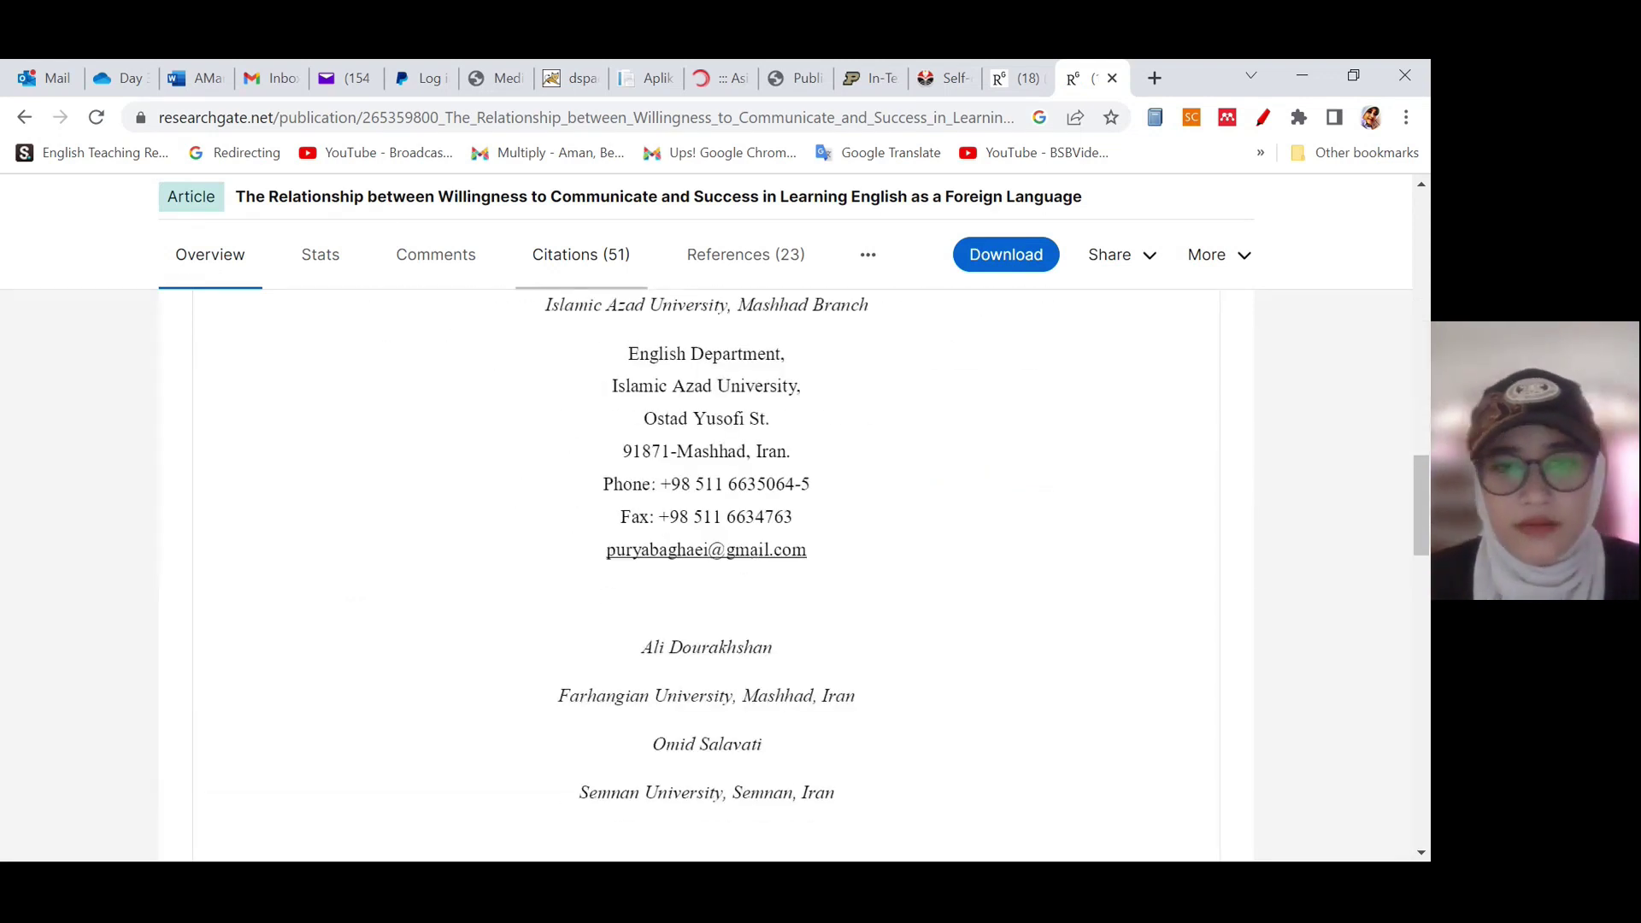
pyautogui.scroll(5, 706, 530)
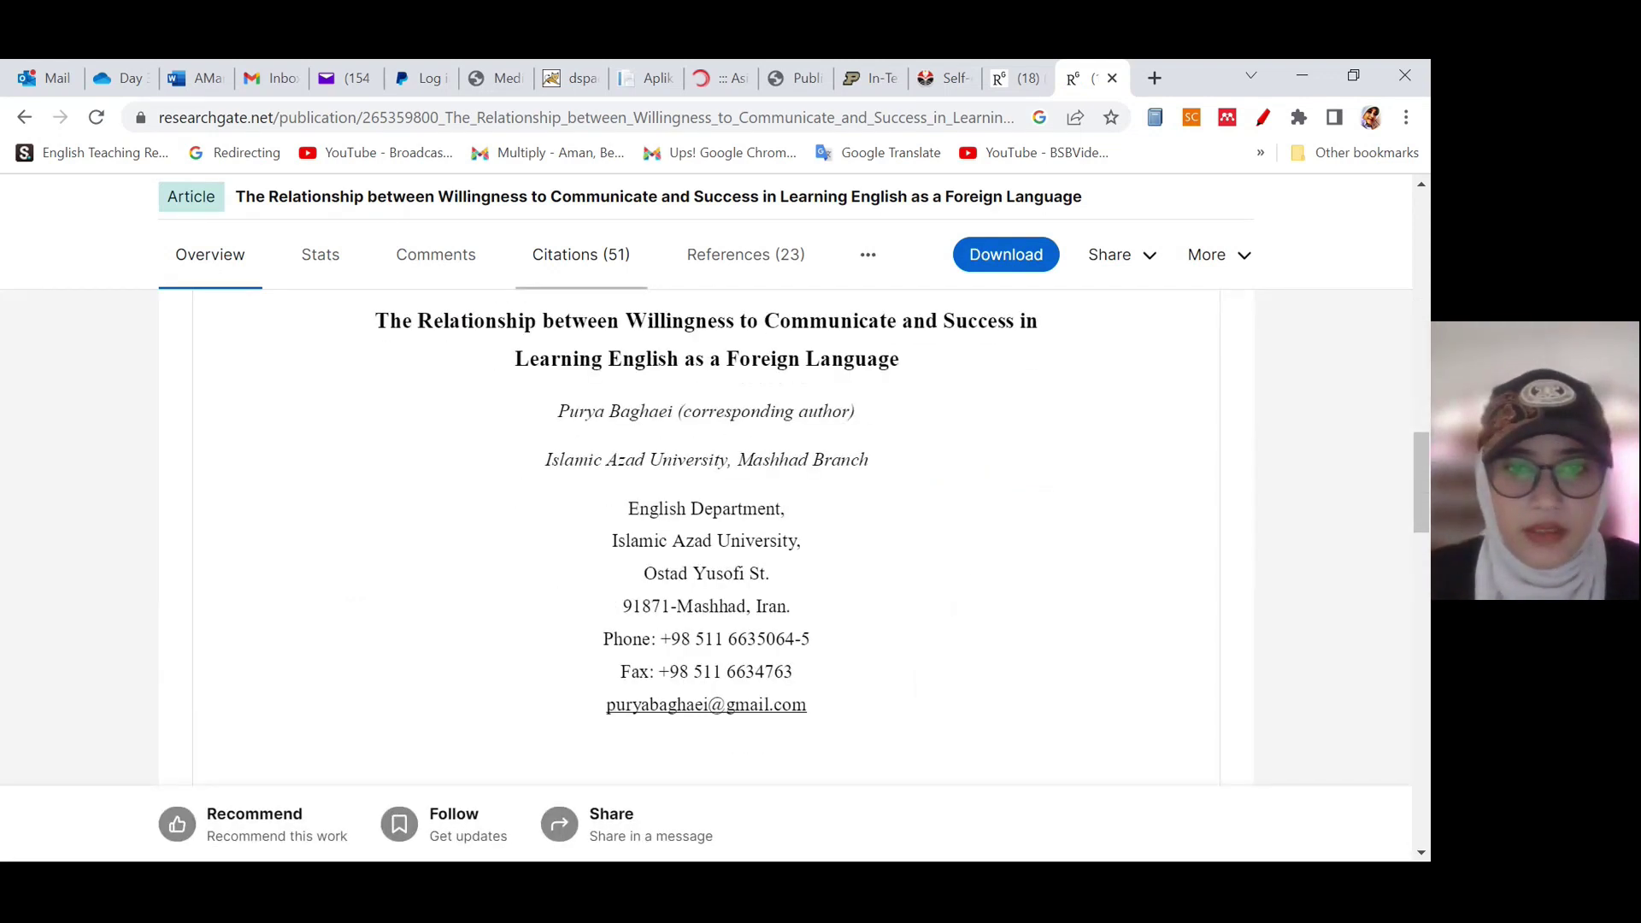
pyautogui.scroll(1, 707, 538)
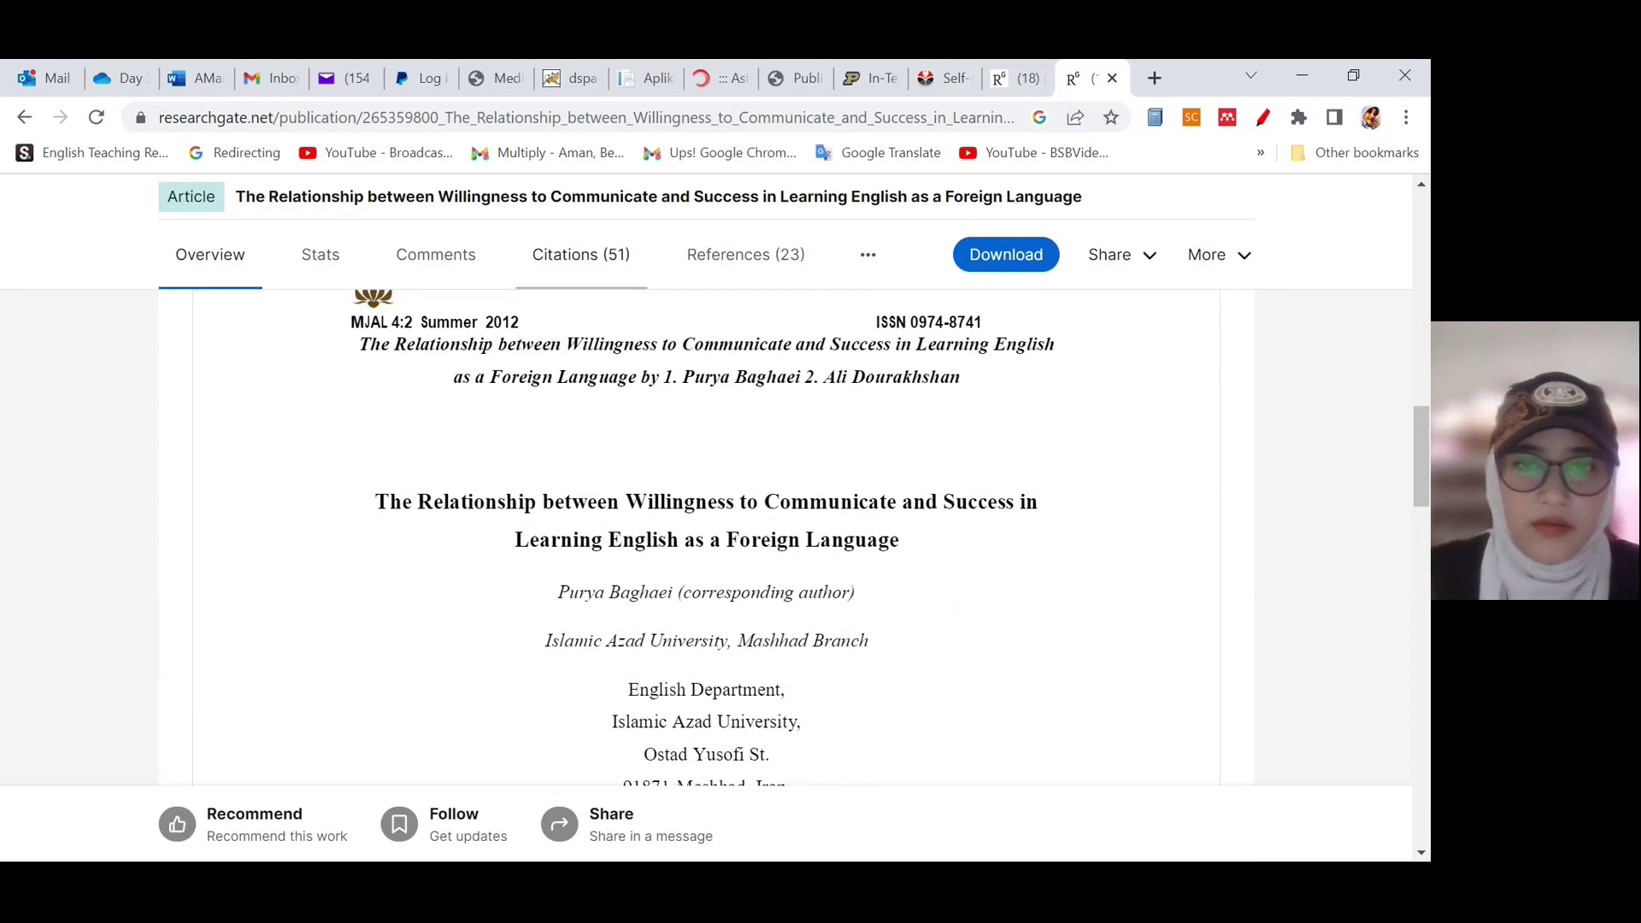
pyautogui.scroll(15, 430, 459)
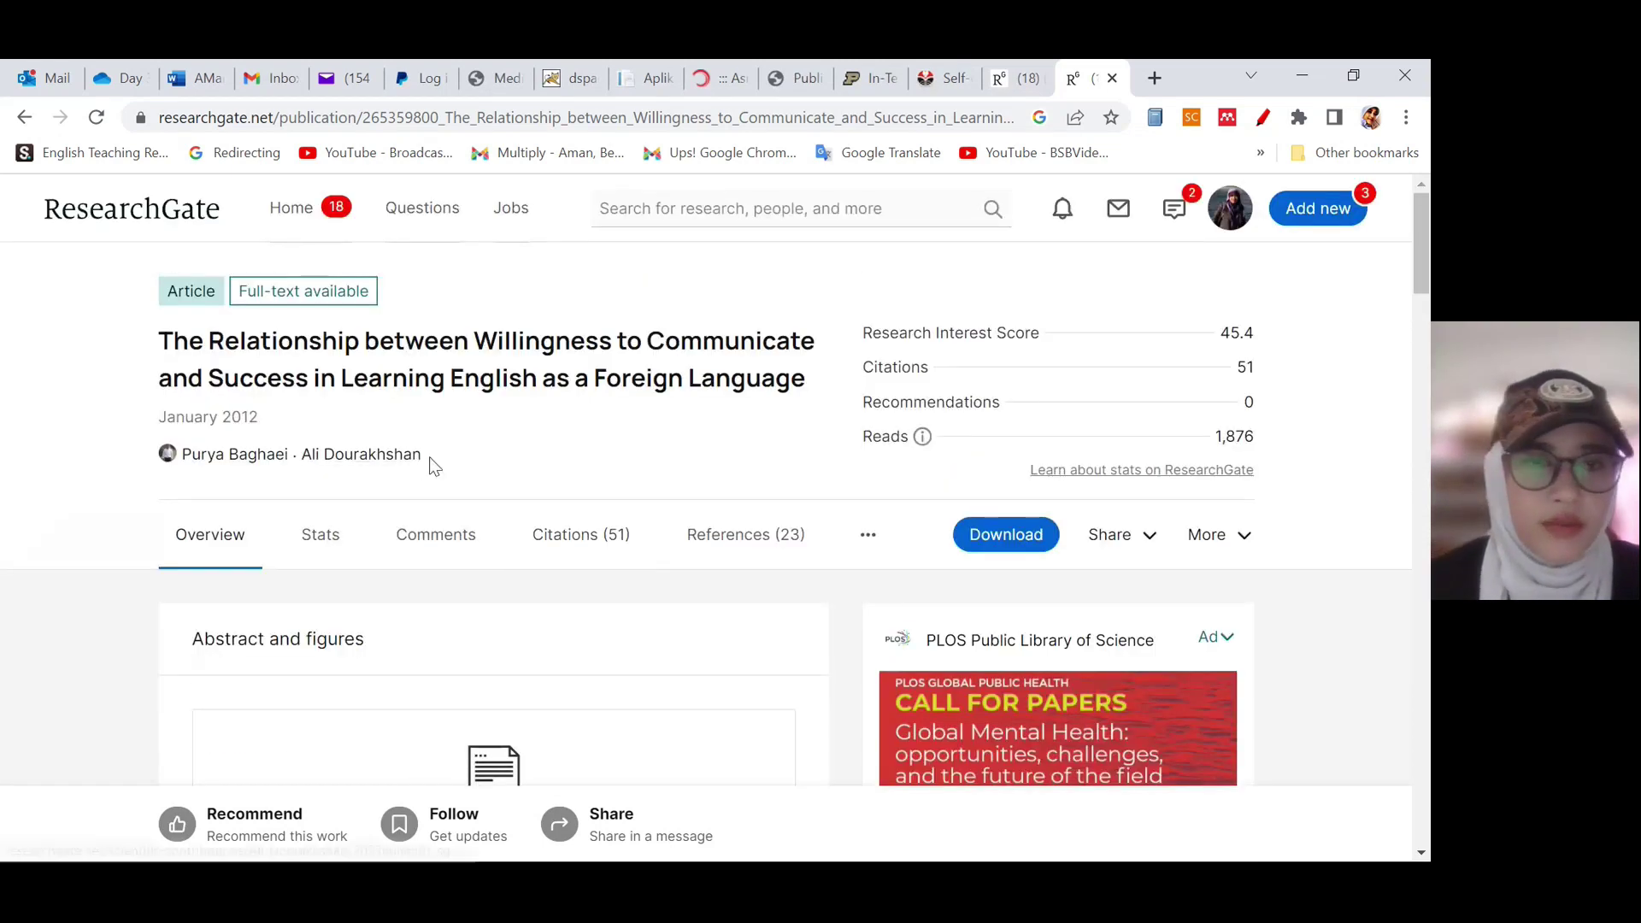
pyautogui.moveTo(429, 456); pyautogui.dragTo(182, 459)
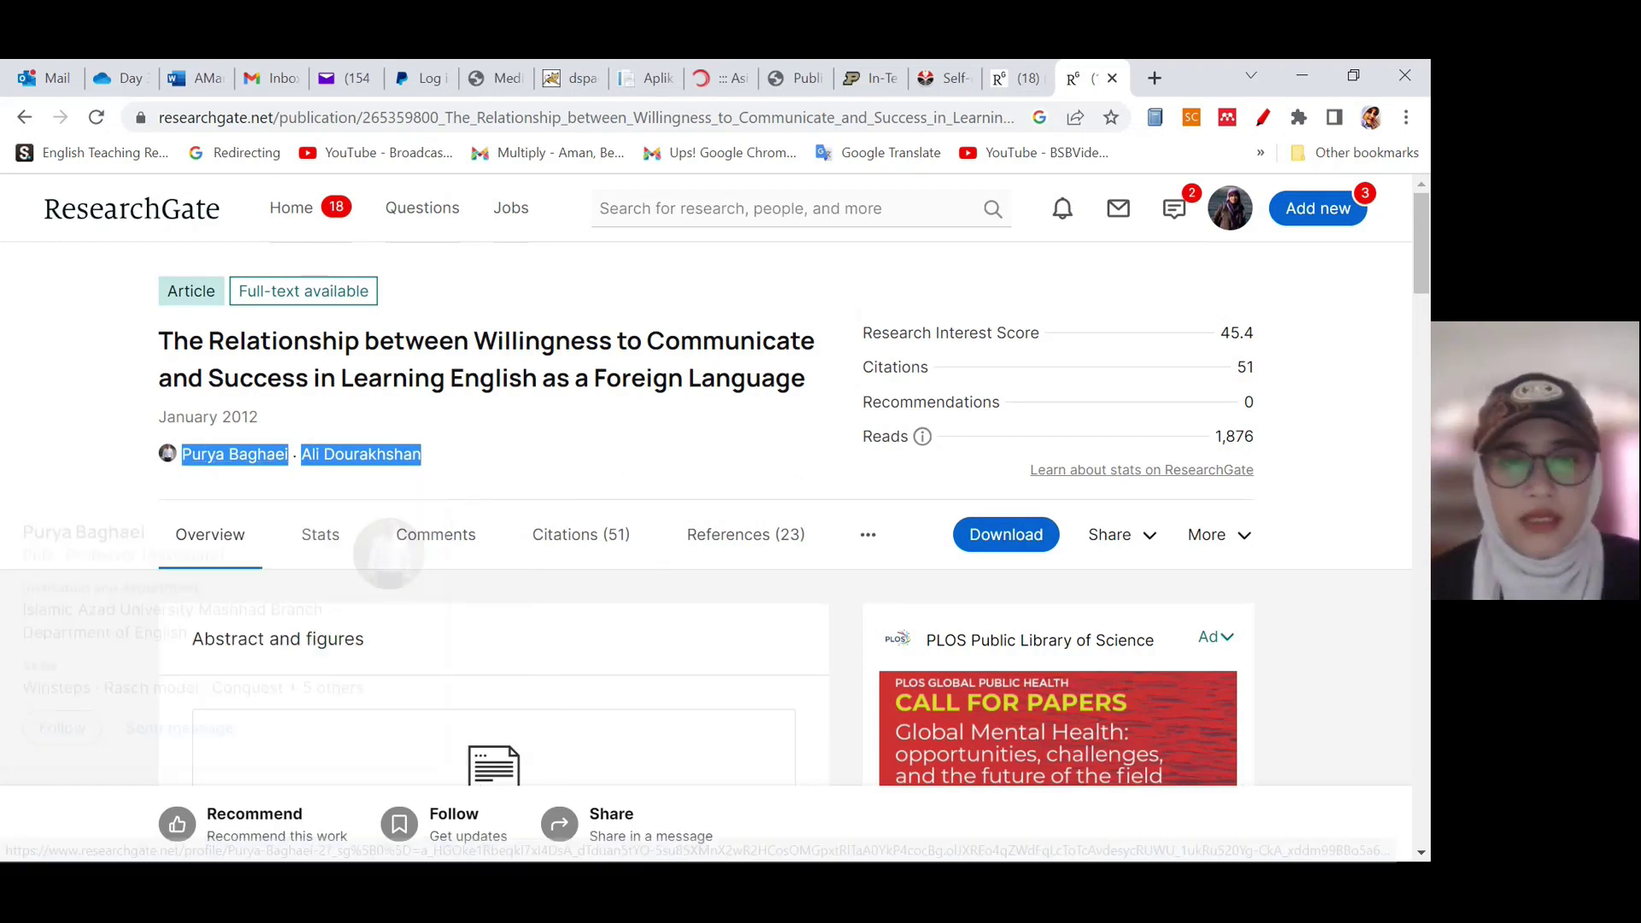
pyautogui.scroll(-8, 824, 713)
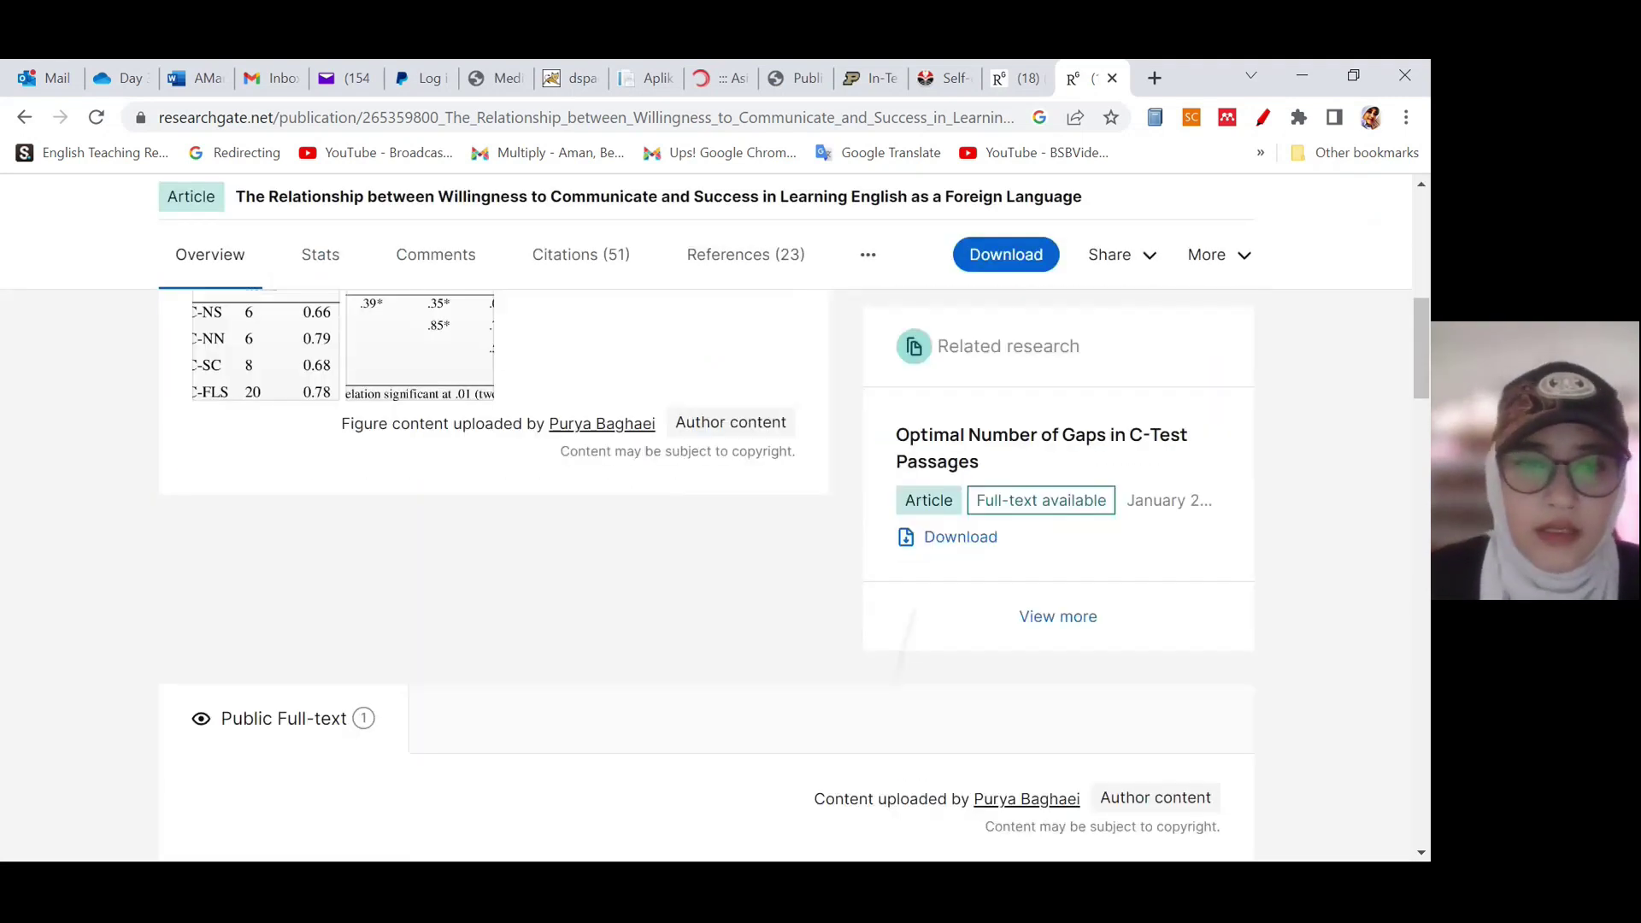
pyautogui.scroll(-5, 824, 712)
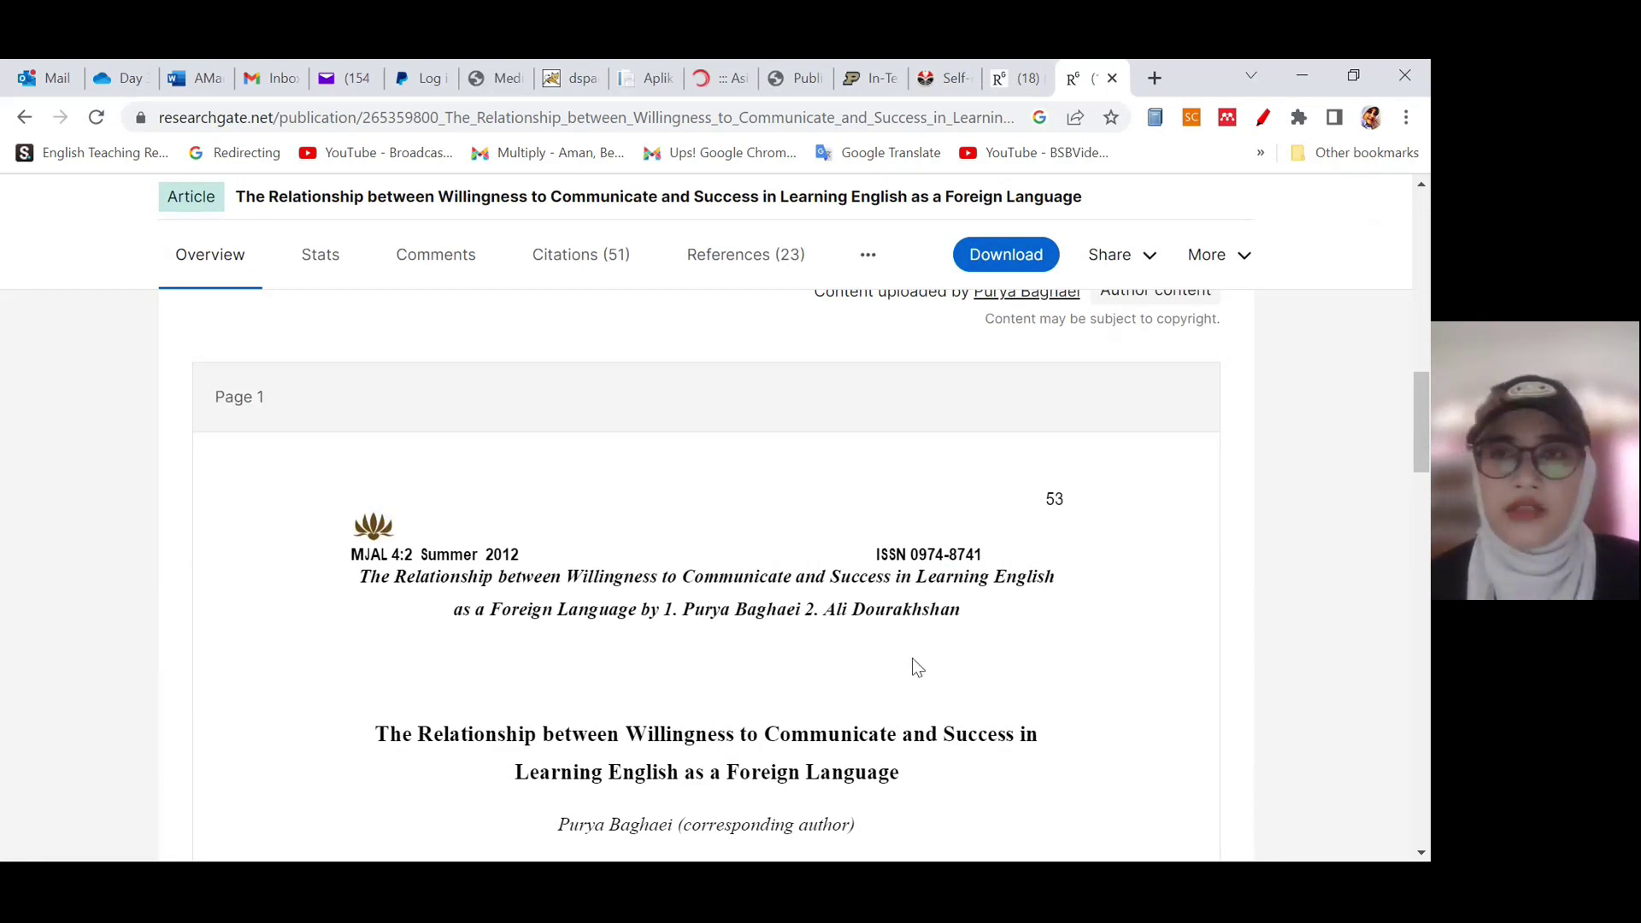
# Step: Switch to Mendeley Desktop and paste the copied author names into the Authors field of the "(14) (PDF) The Relationship" entry
pyautogui.click(1312, 69)
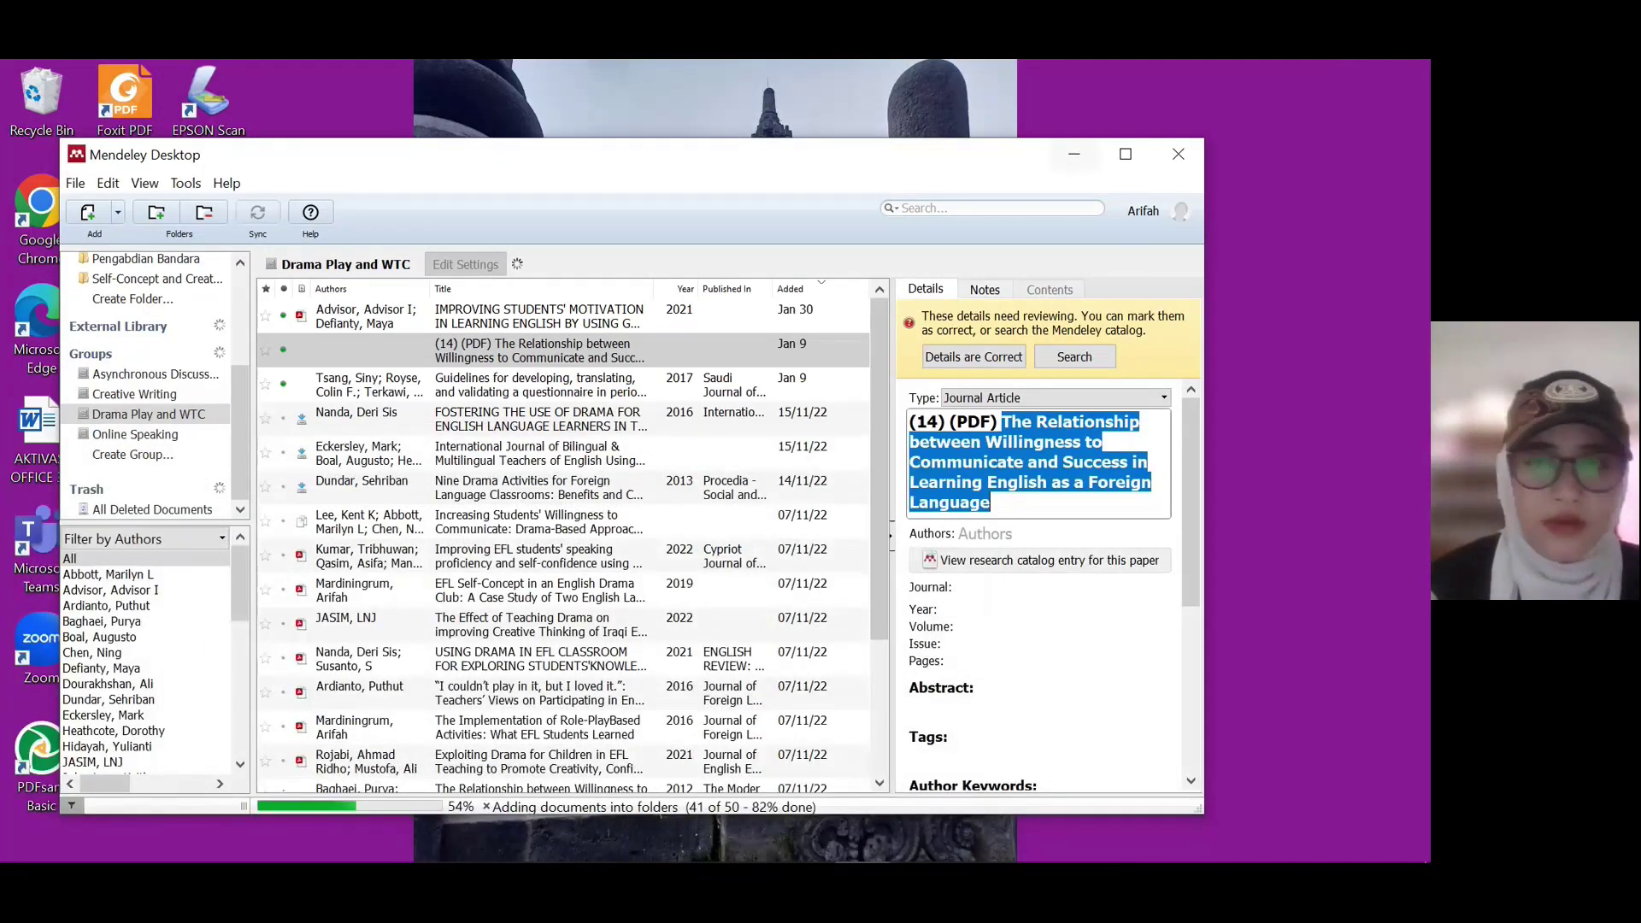
pyautogui.click(984, 535)
pyautogui.write('Purya BaghaeiAli')
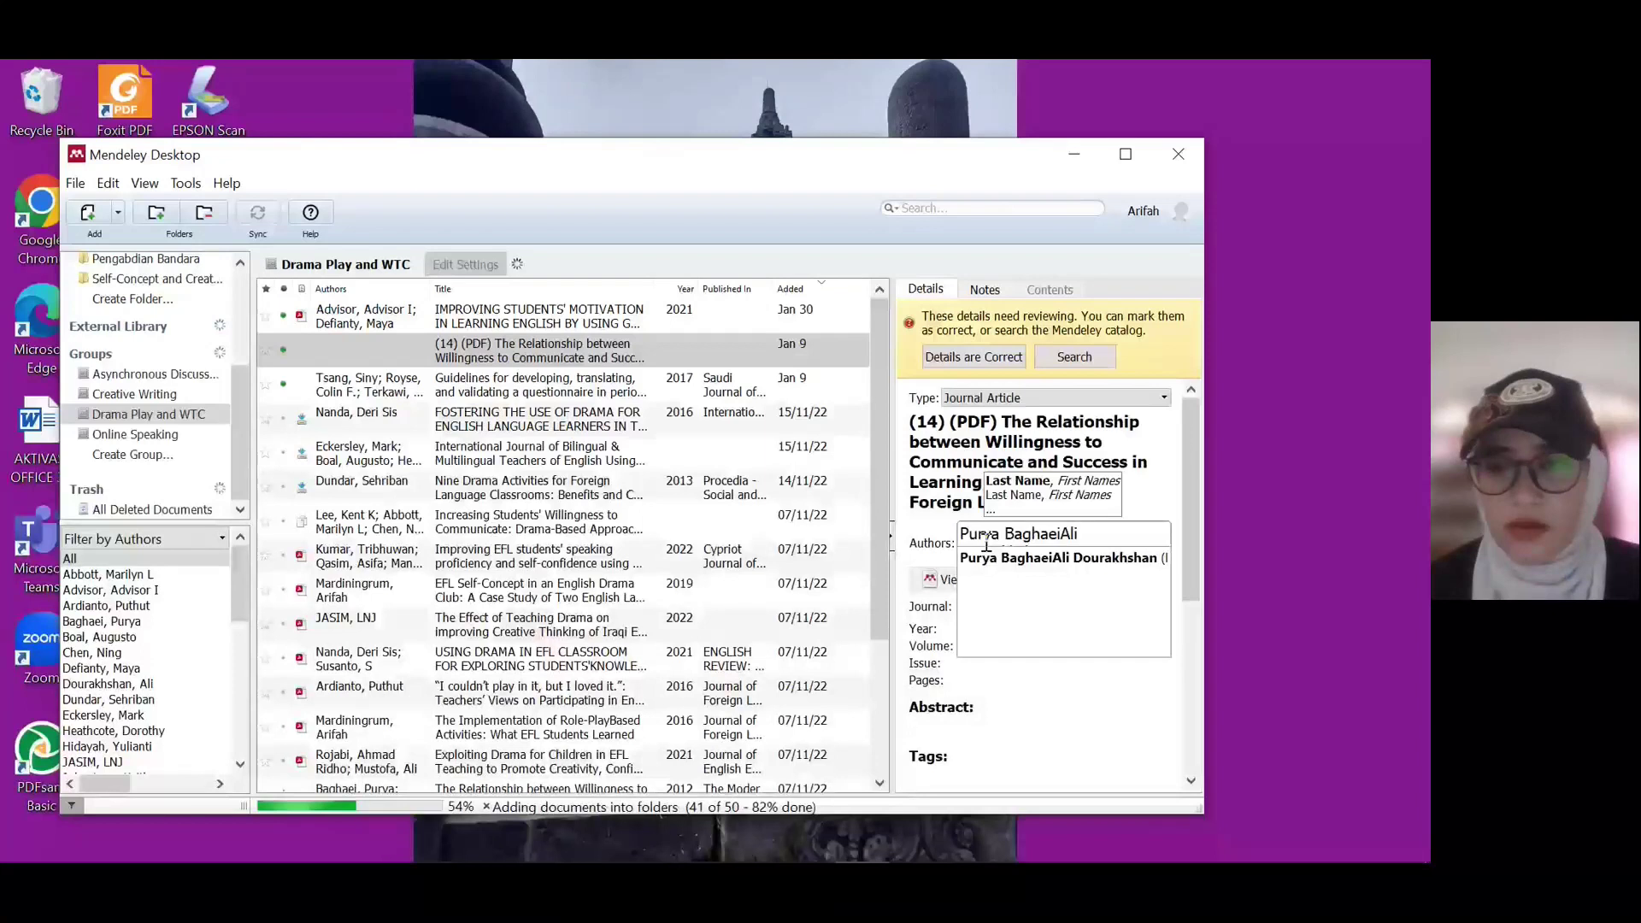
pyautogui.click(992, 557)
# Step: Put the two authors on separate lines and rewrite the first author as last name, comma, first name
pyautogui.moveTo(1005, 535); pyautogui.dragTo(960, 542)
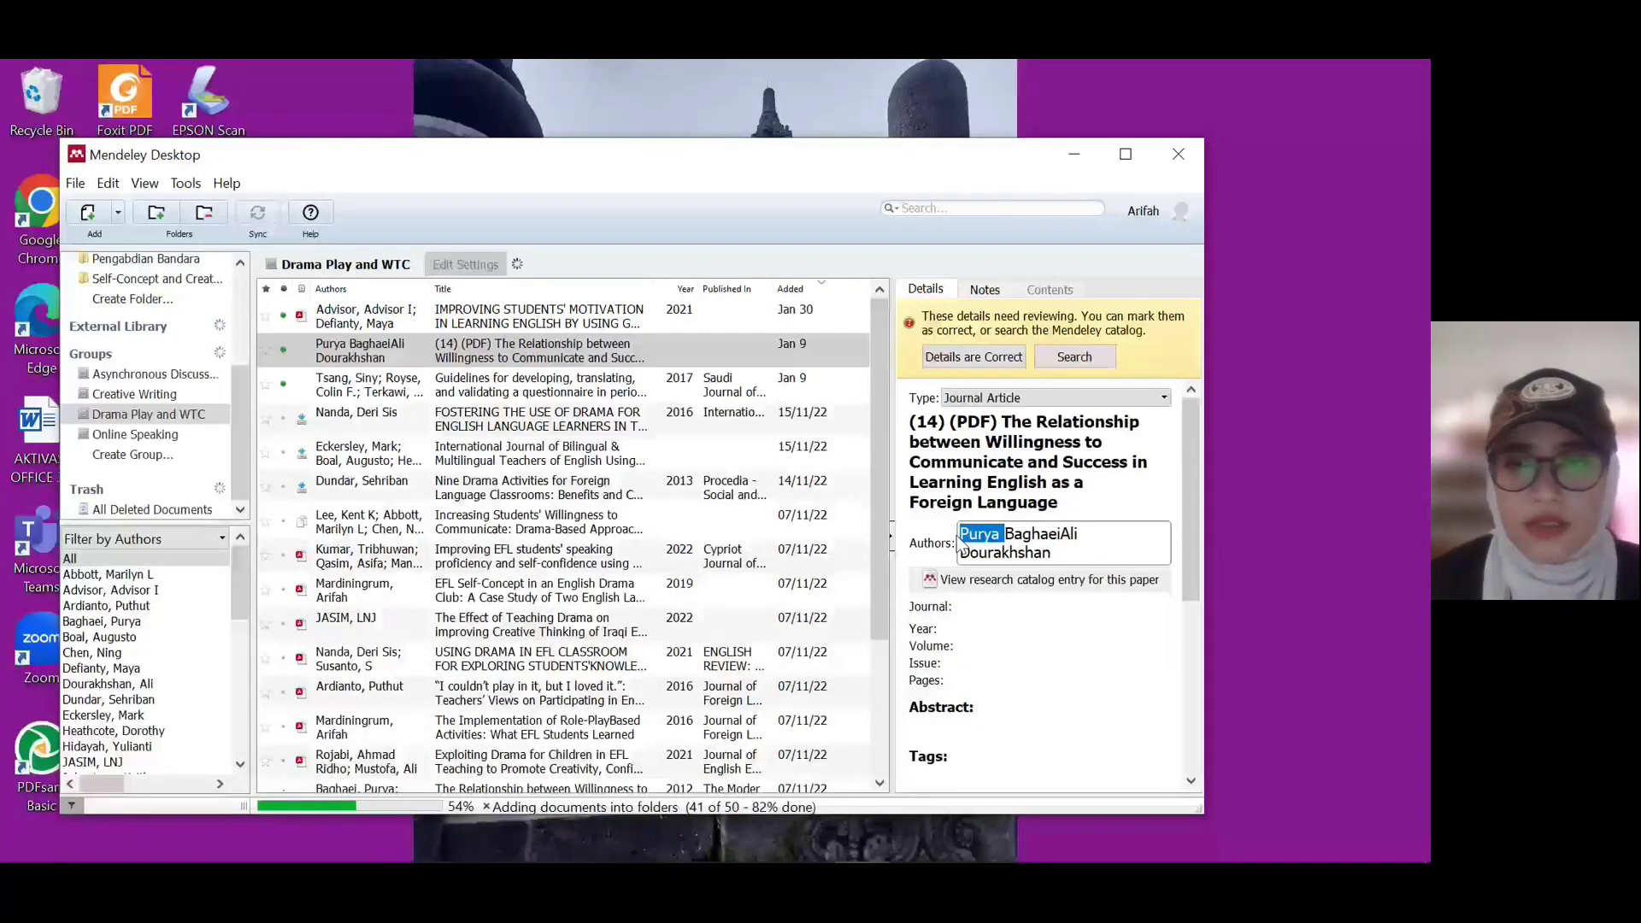
pyautogui.press('BackSpace')
pyautogui.click(1017, 534)
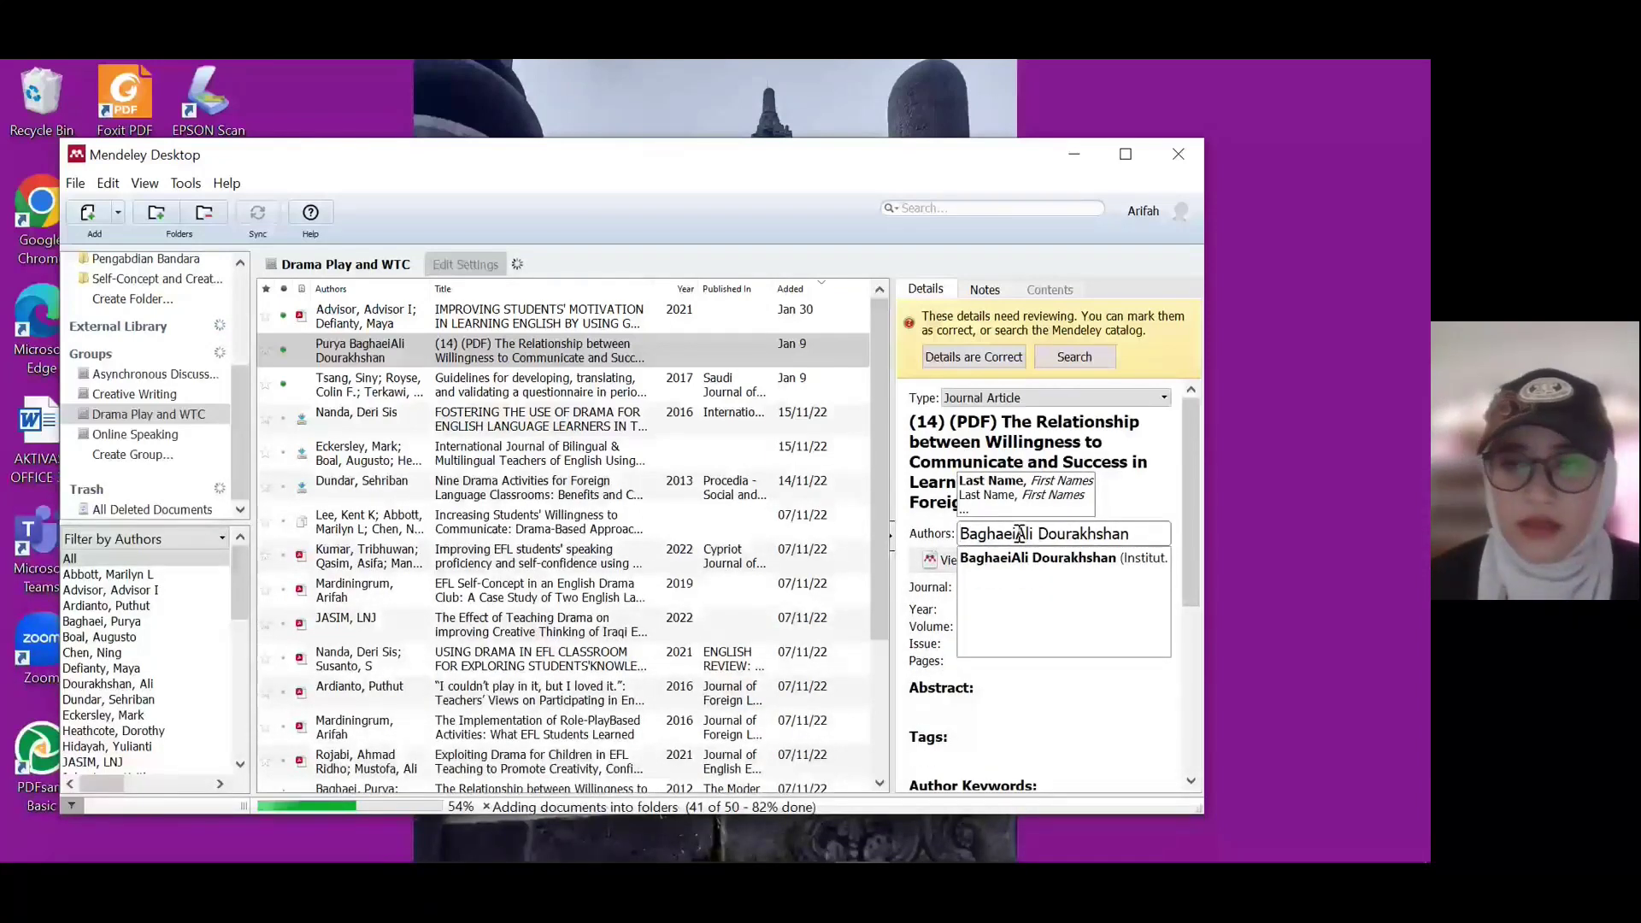
pyautogui.press('Return')
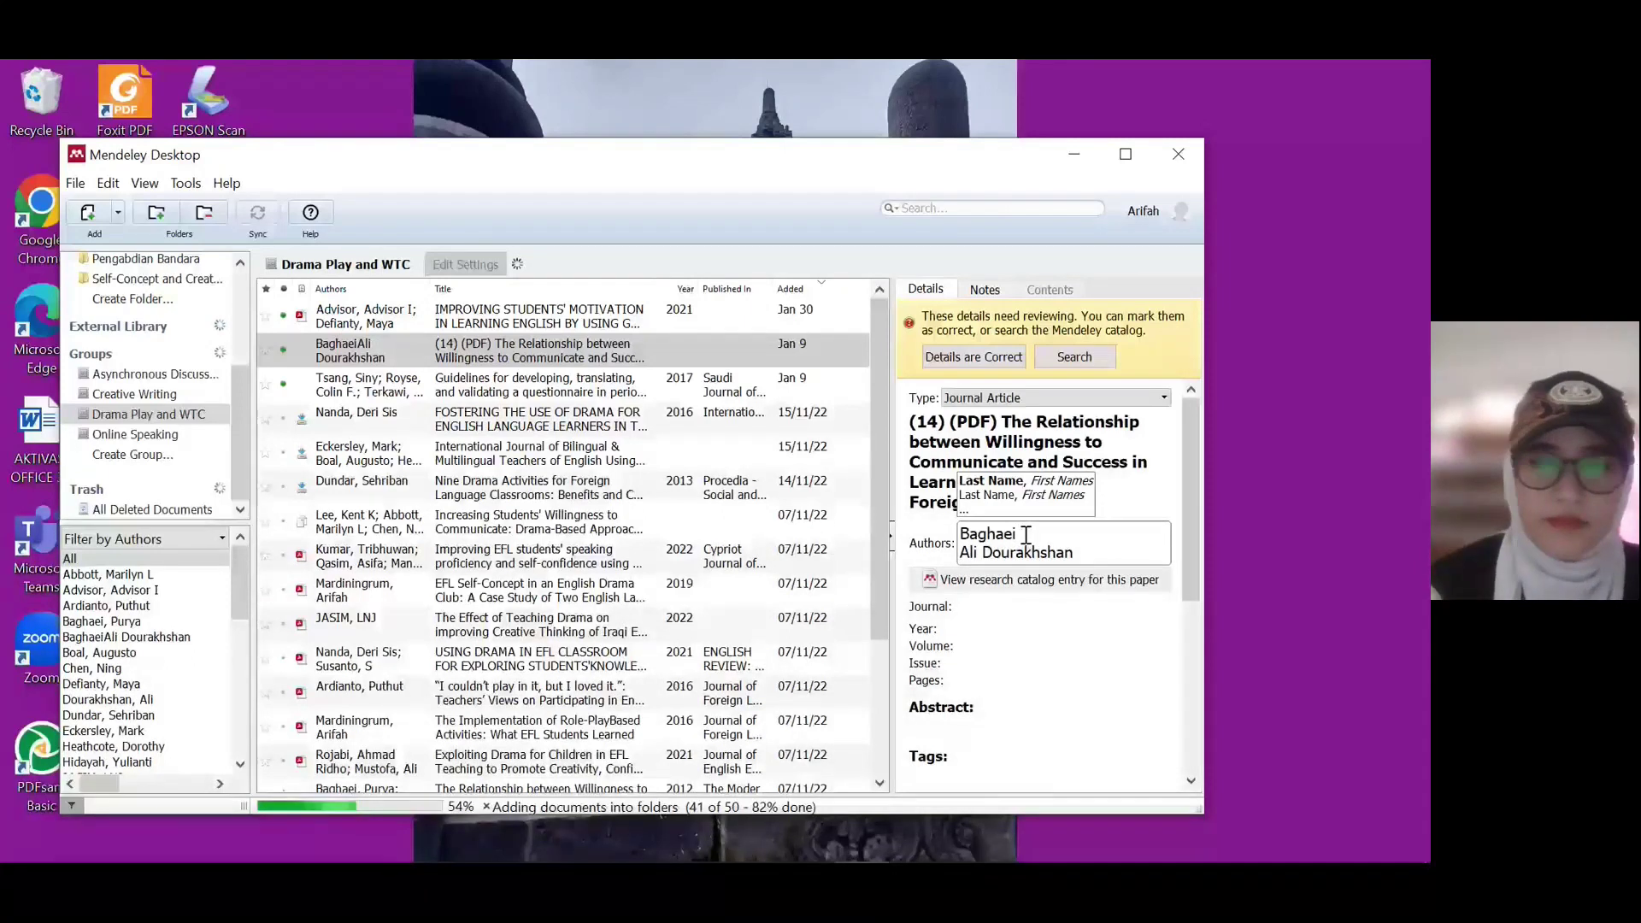
pyautogui.write(', Purya')
# Step: Rewrite the second author as last name, comma, first name and save the Authors field
pyautogui.click(983, 554)
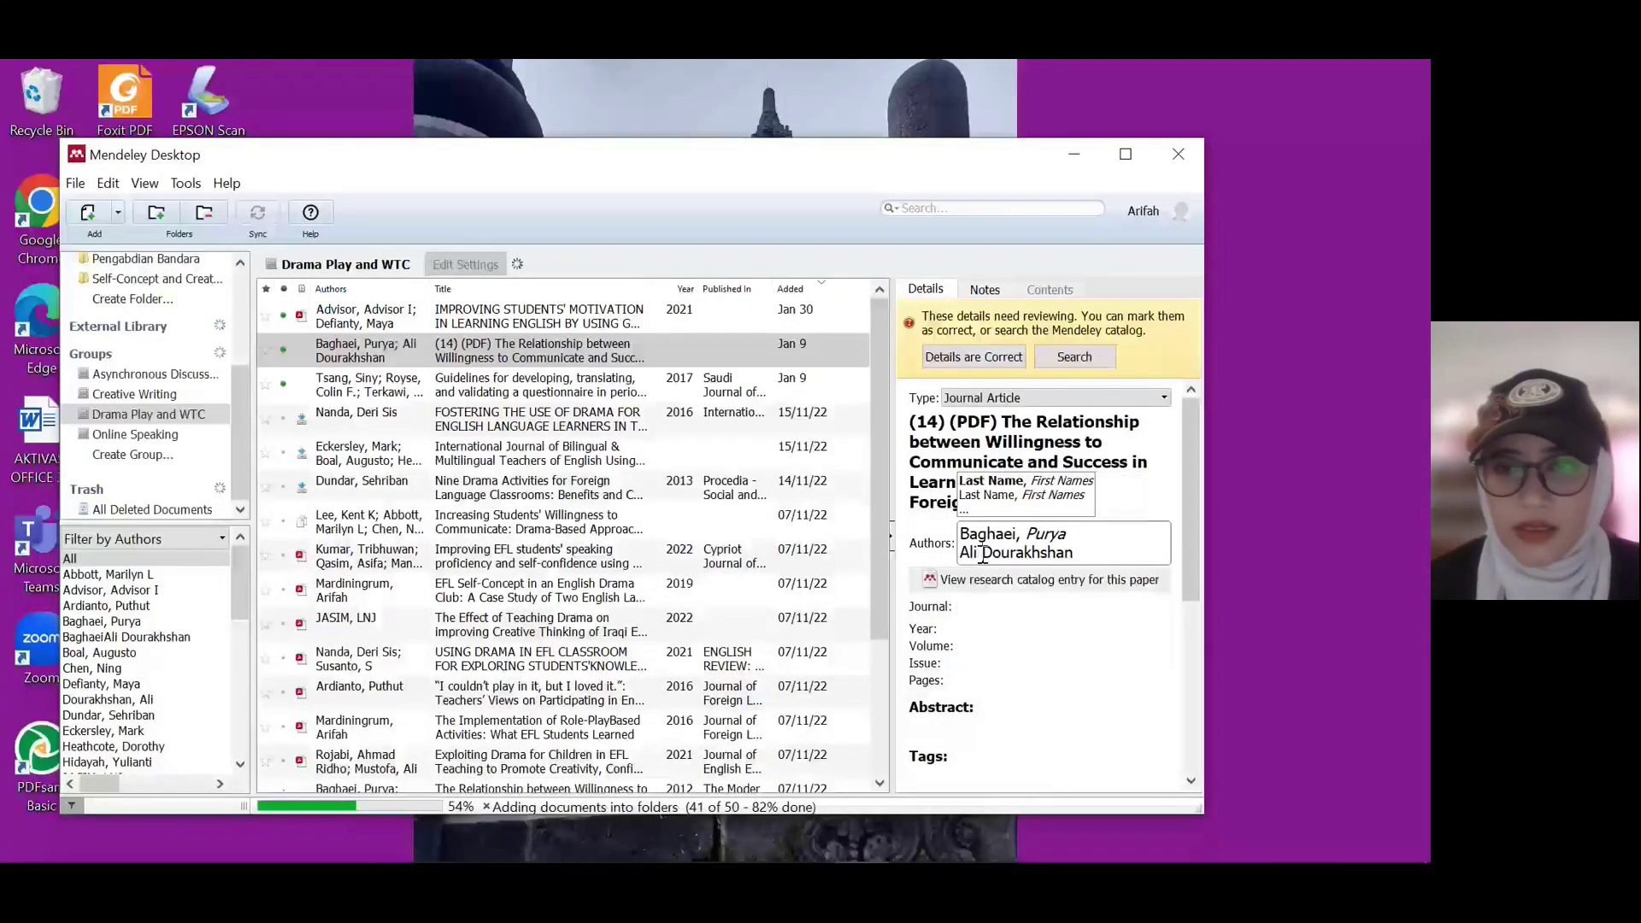
pyautogui.click(983, 554)
pyautogui.press('BackSpace')
pyautogui.press('BackSpace')
pyautogui.press('BackSpace')
pyautogui.press('BackSpace')
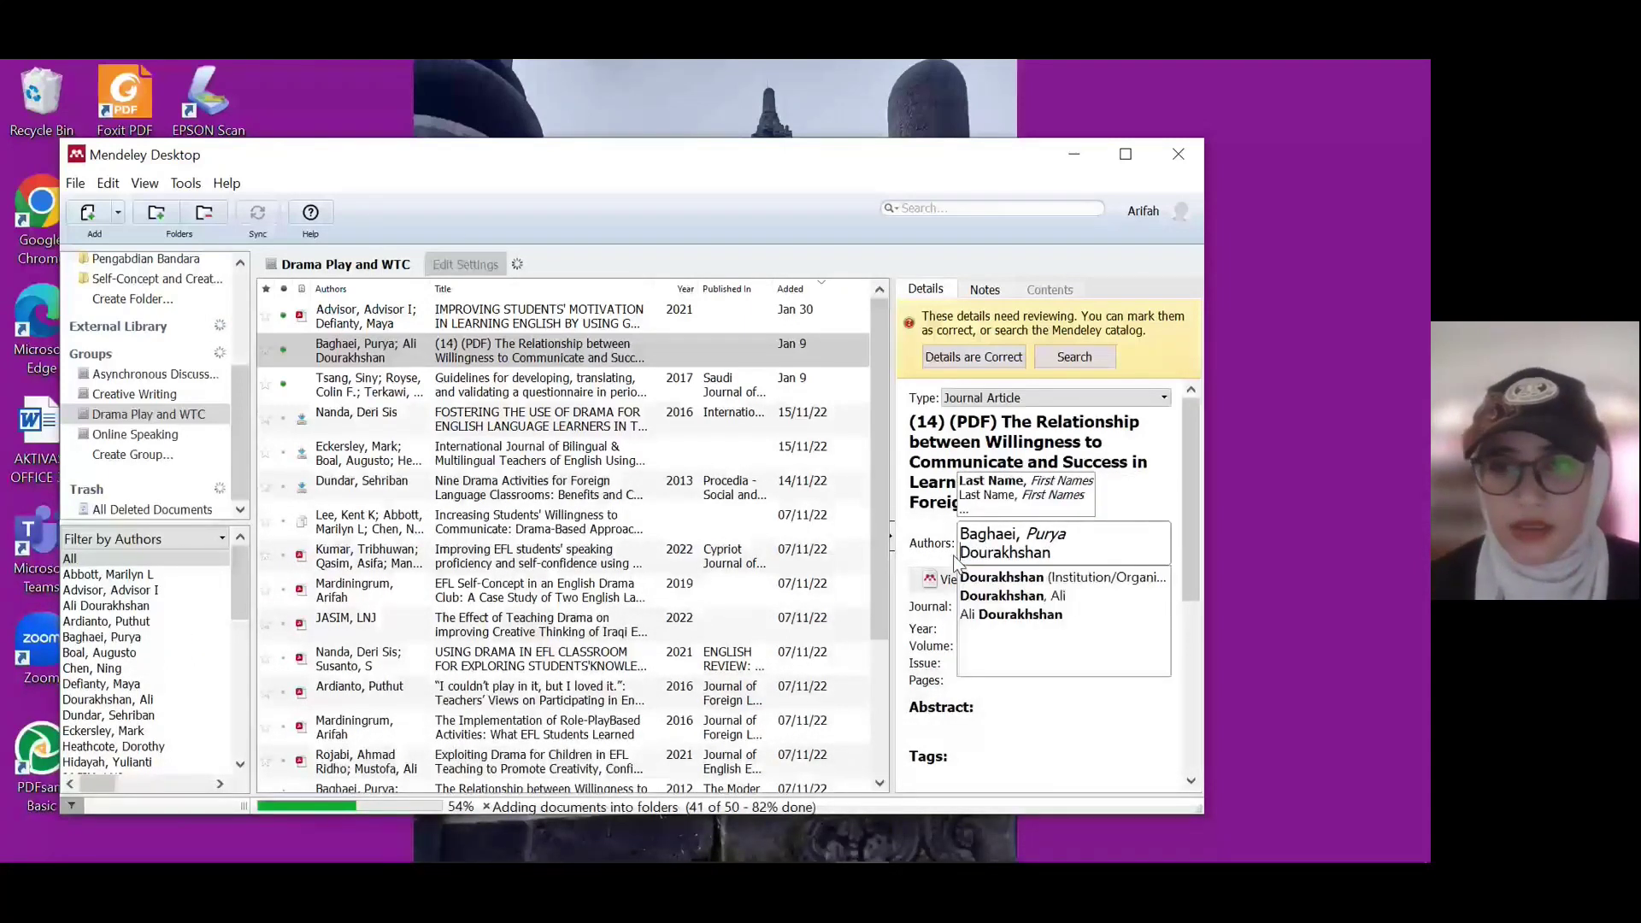
pyautogui.write(', Ali')
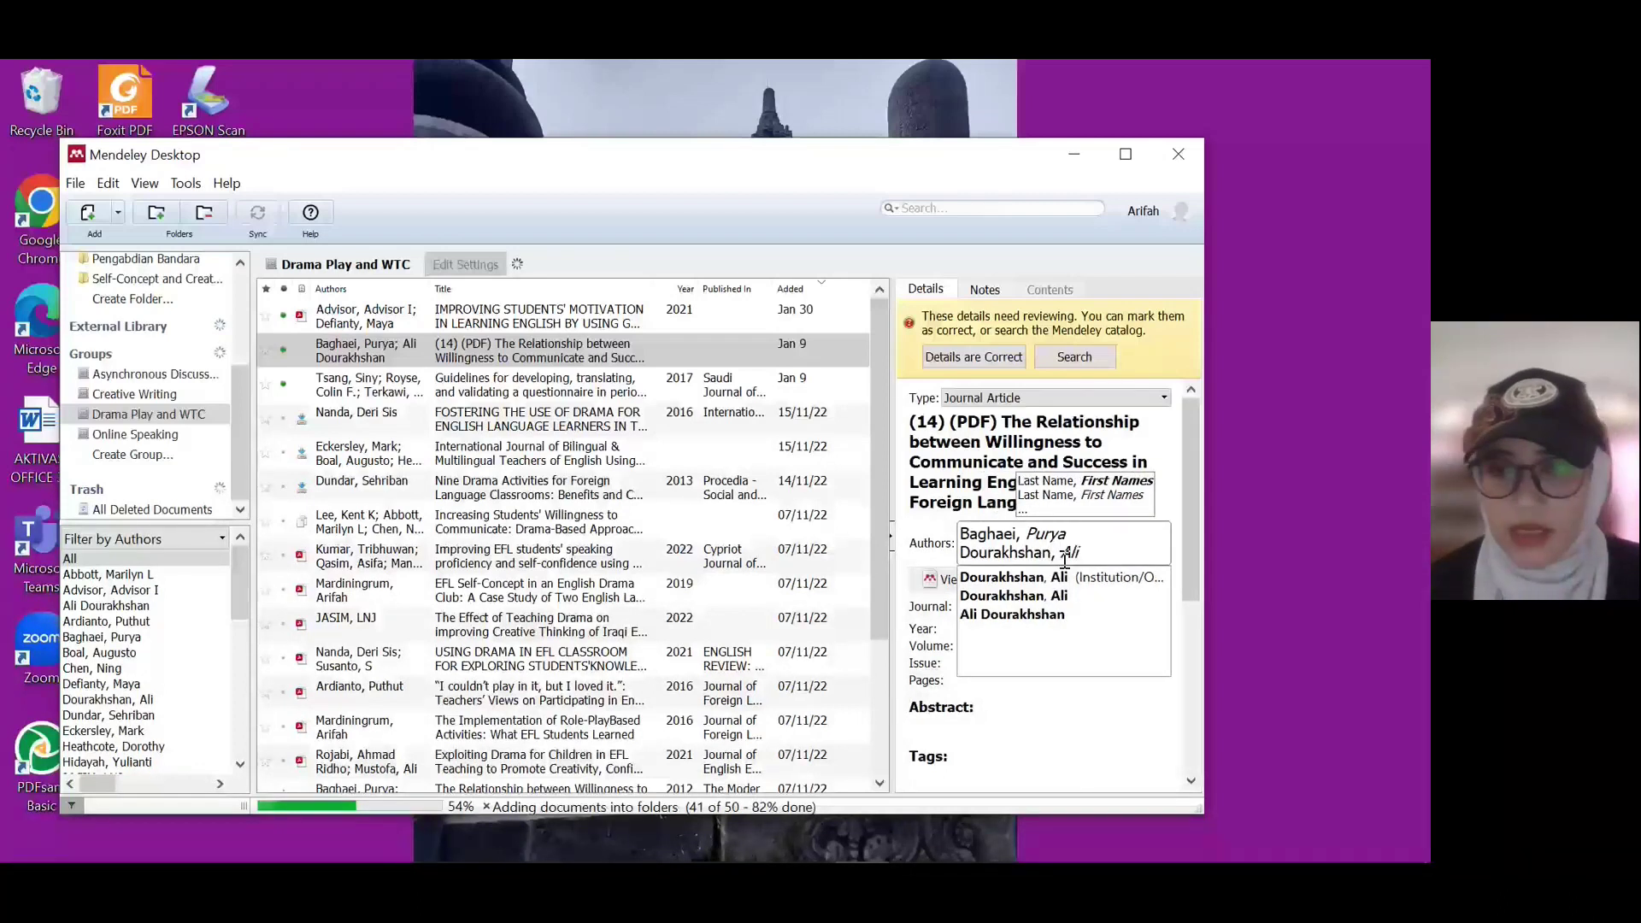
pyautogui.click(1127, 632)
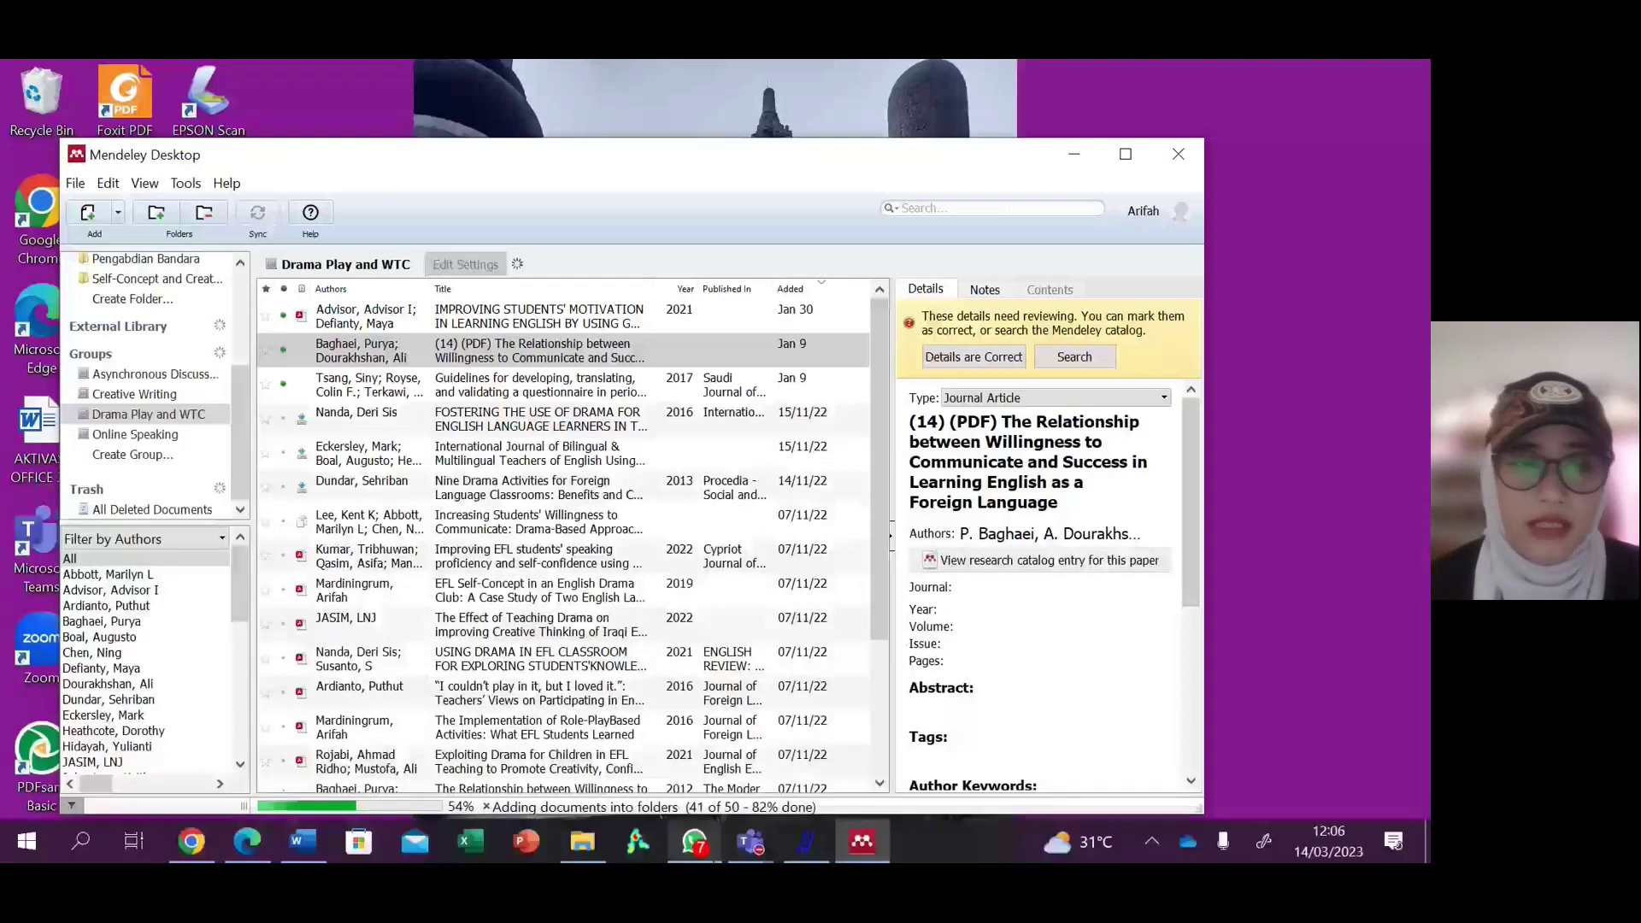
# Step: Switch to the article's ResearchGate page in Chrome and copy the publication year 2012 from the journal header on page 1
pyautogui.click(192, 846)
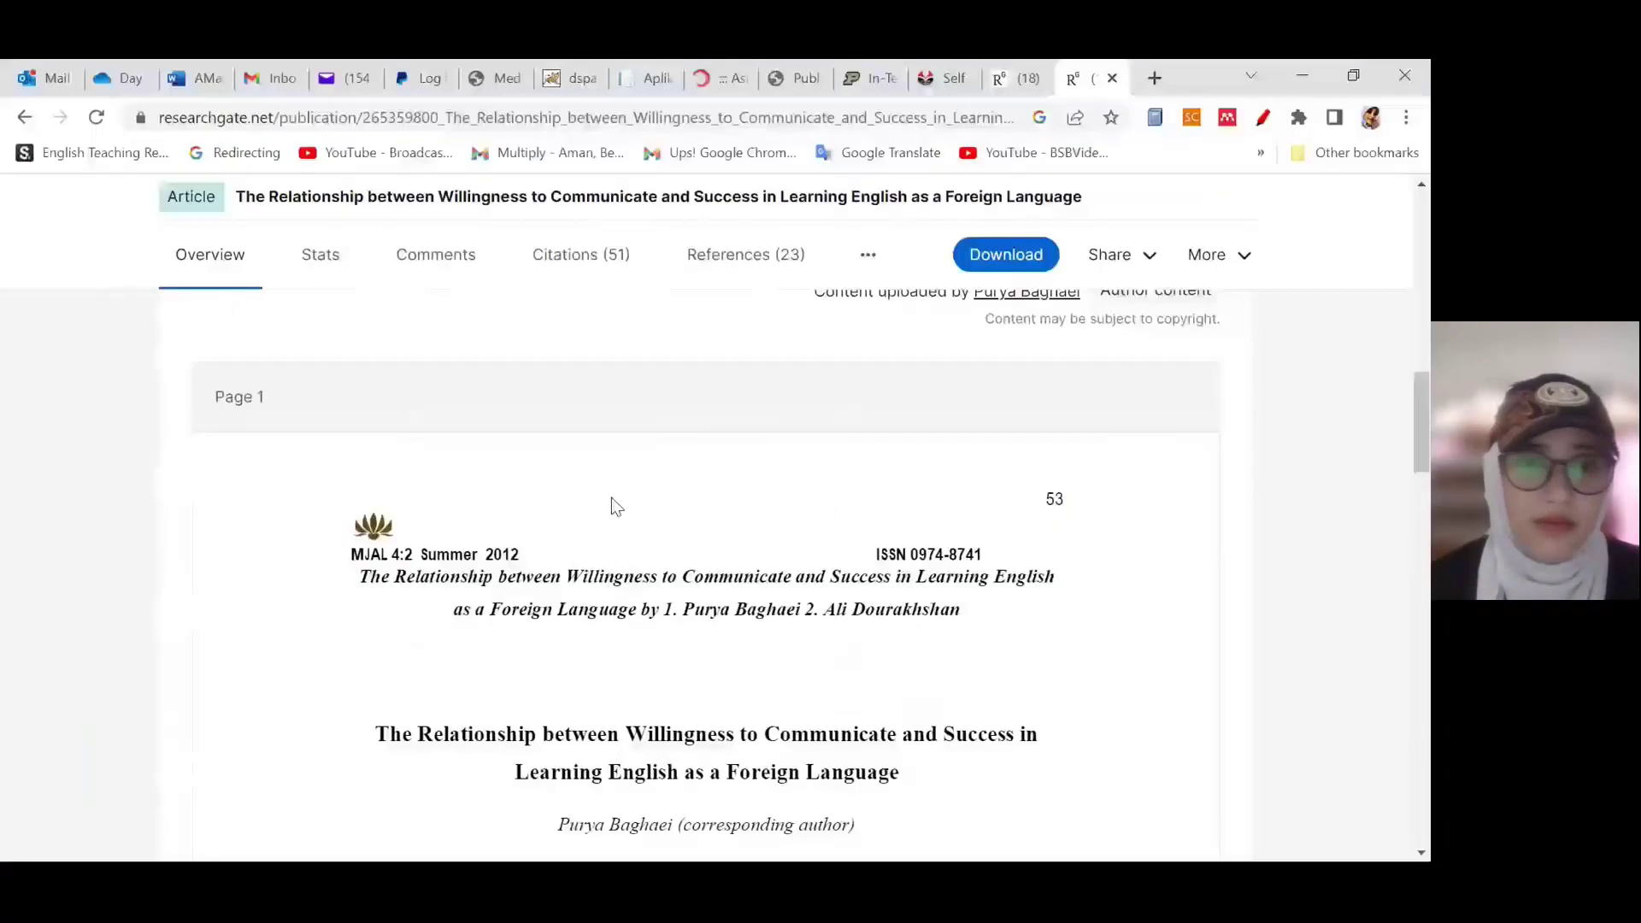
pyautogui.scroll(-3, 698, 603)
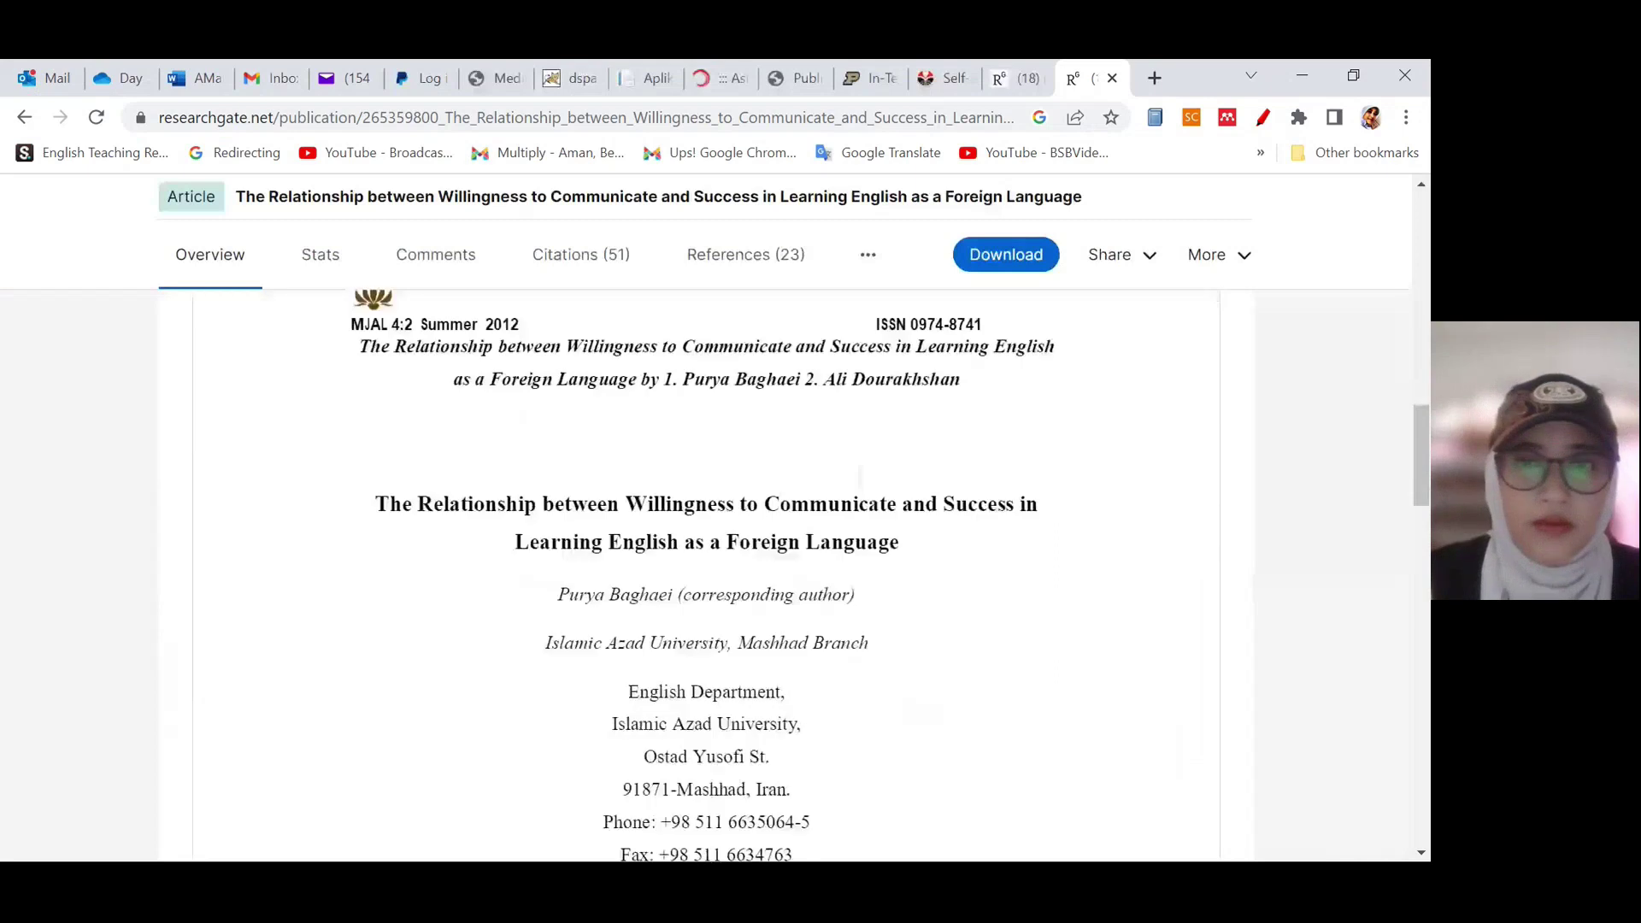
pyautogui.scroll(2, 646, 574)
pyautogui.moveTo(531, 479); pyautogui.dragTo(485, 480)
pyautogui.hotkey('ctrl', 'c')
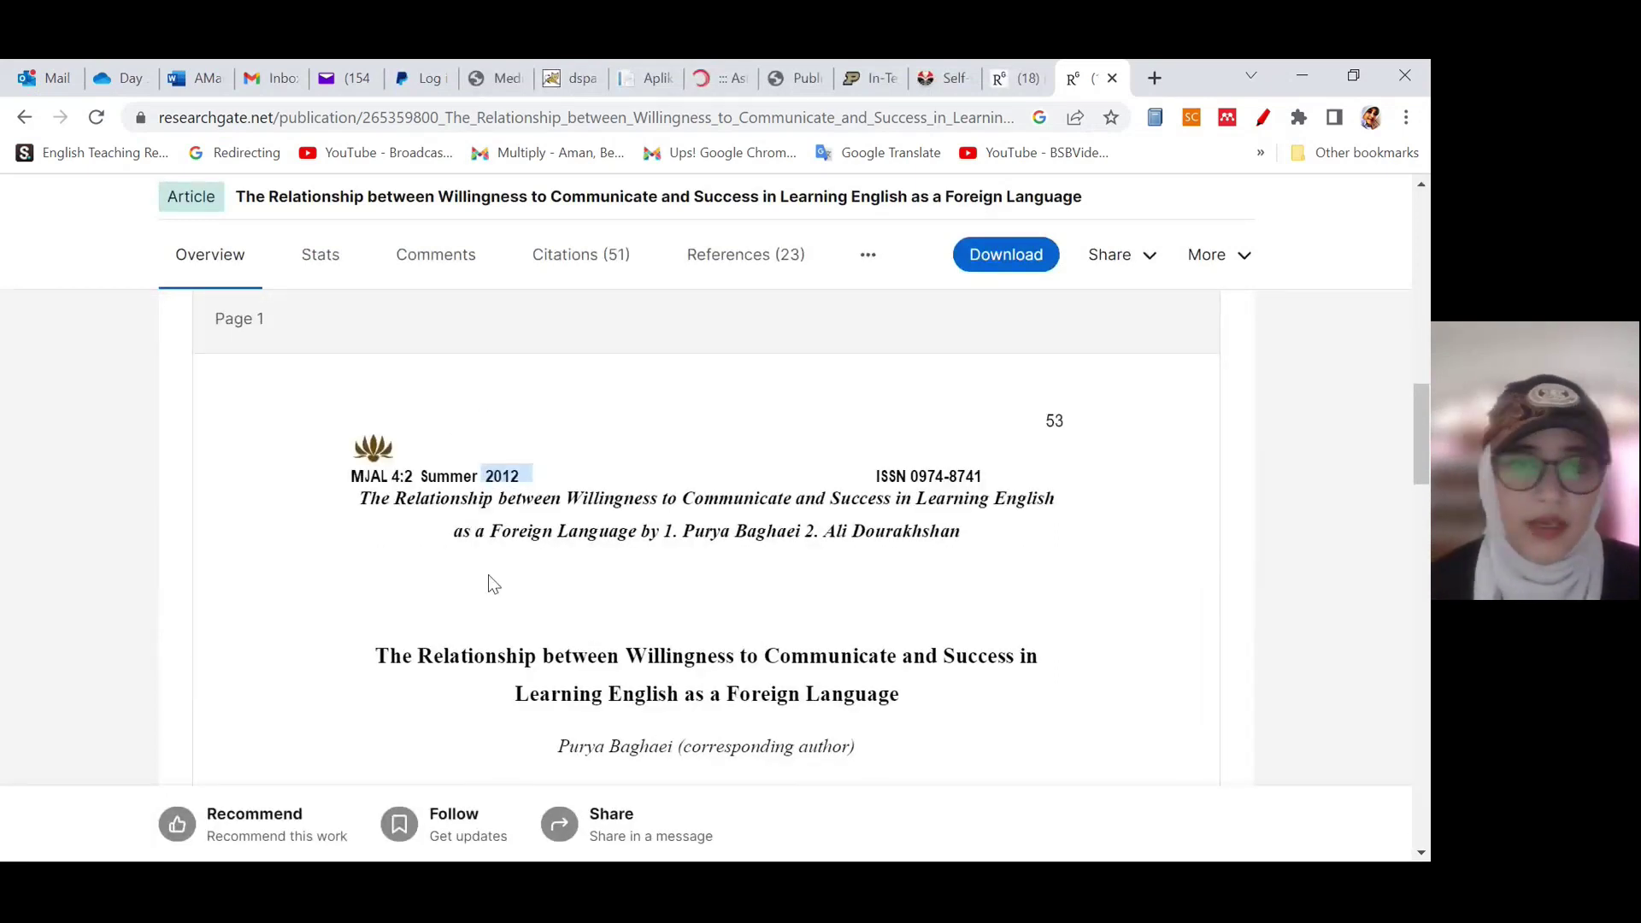
# Step: Return to Mendeley Desktop and set the Year of the "(14) (PDF) The Relationship" entry to the copied 2012
pyautogui.click(1297, 75)
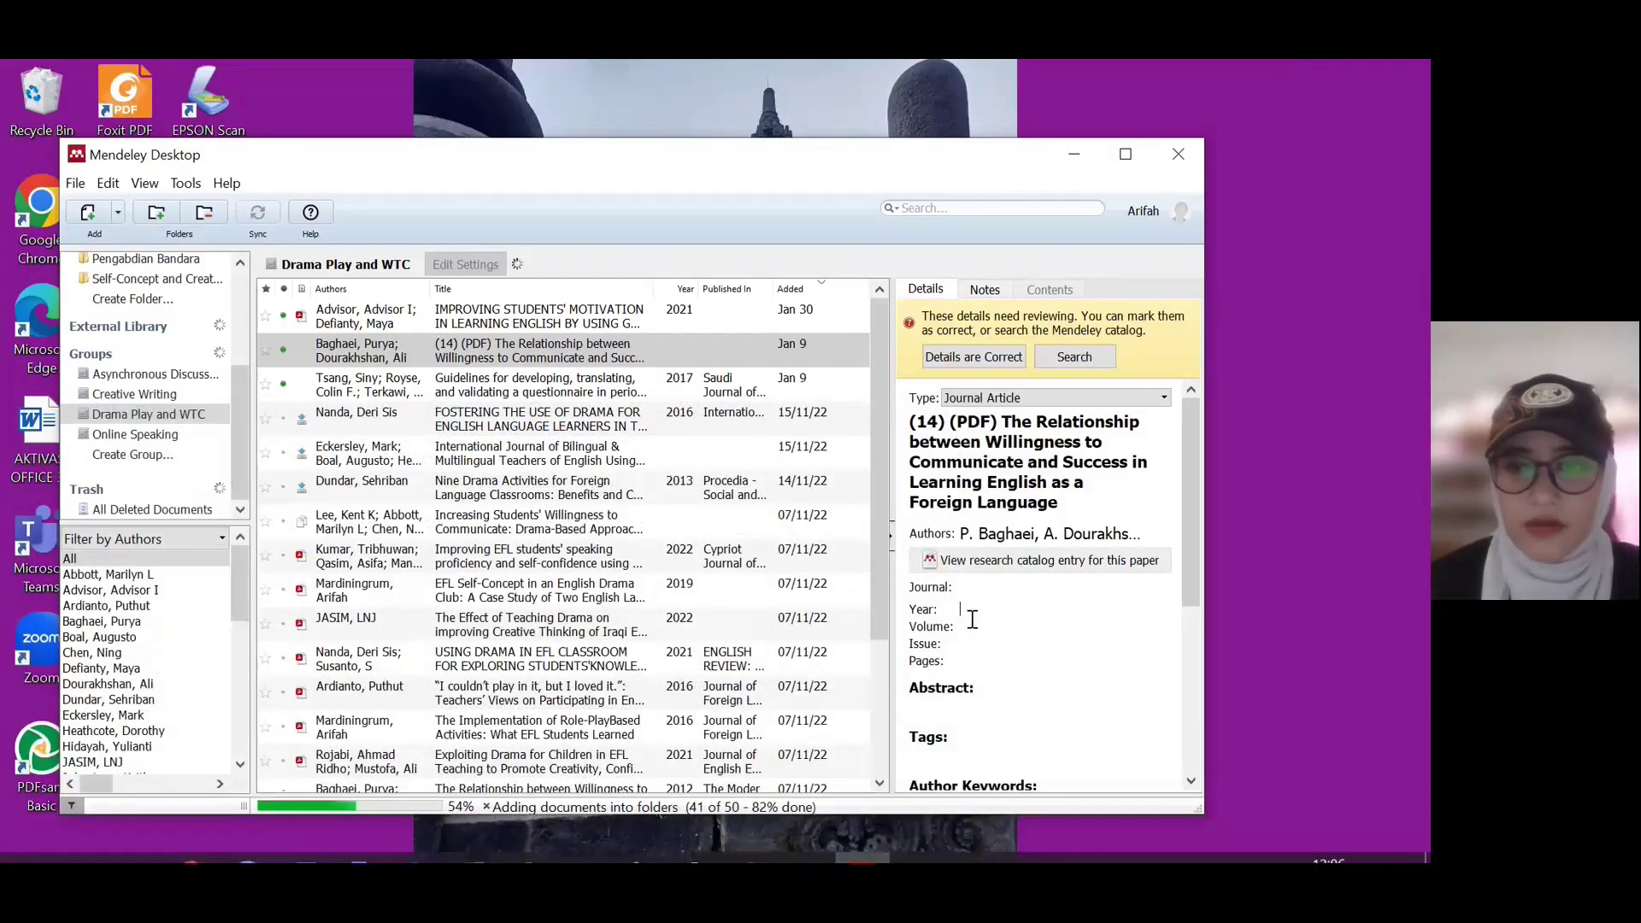
pyautogui.click(971, 610)
pyautogui.hotkey('ctrl', 'v')
pyautogui.press('Return')
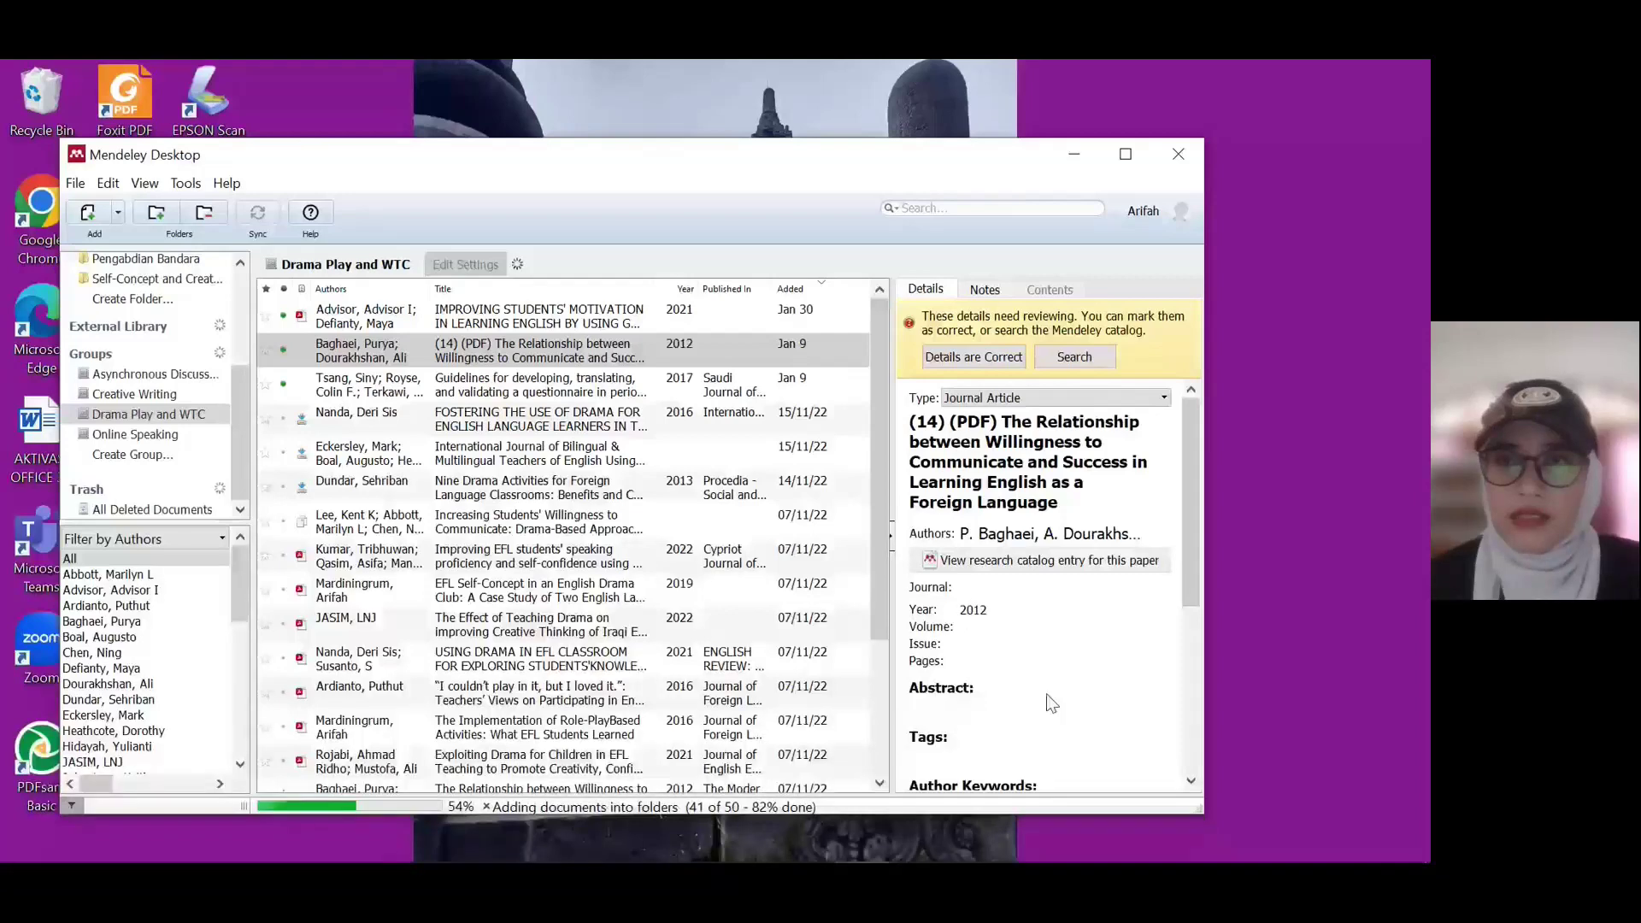
# Step: Switch to the Word document, refresh the Mendeley citations, and end the "Bla blab la" sentence with a period after the citation
pyautogui.click(1079, 152)
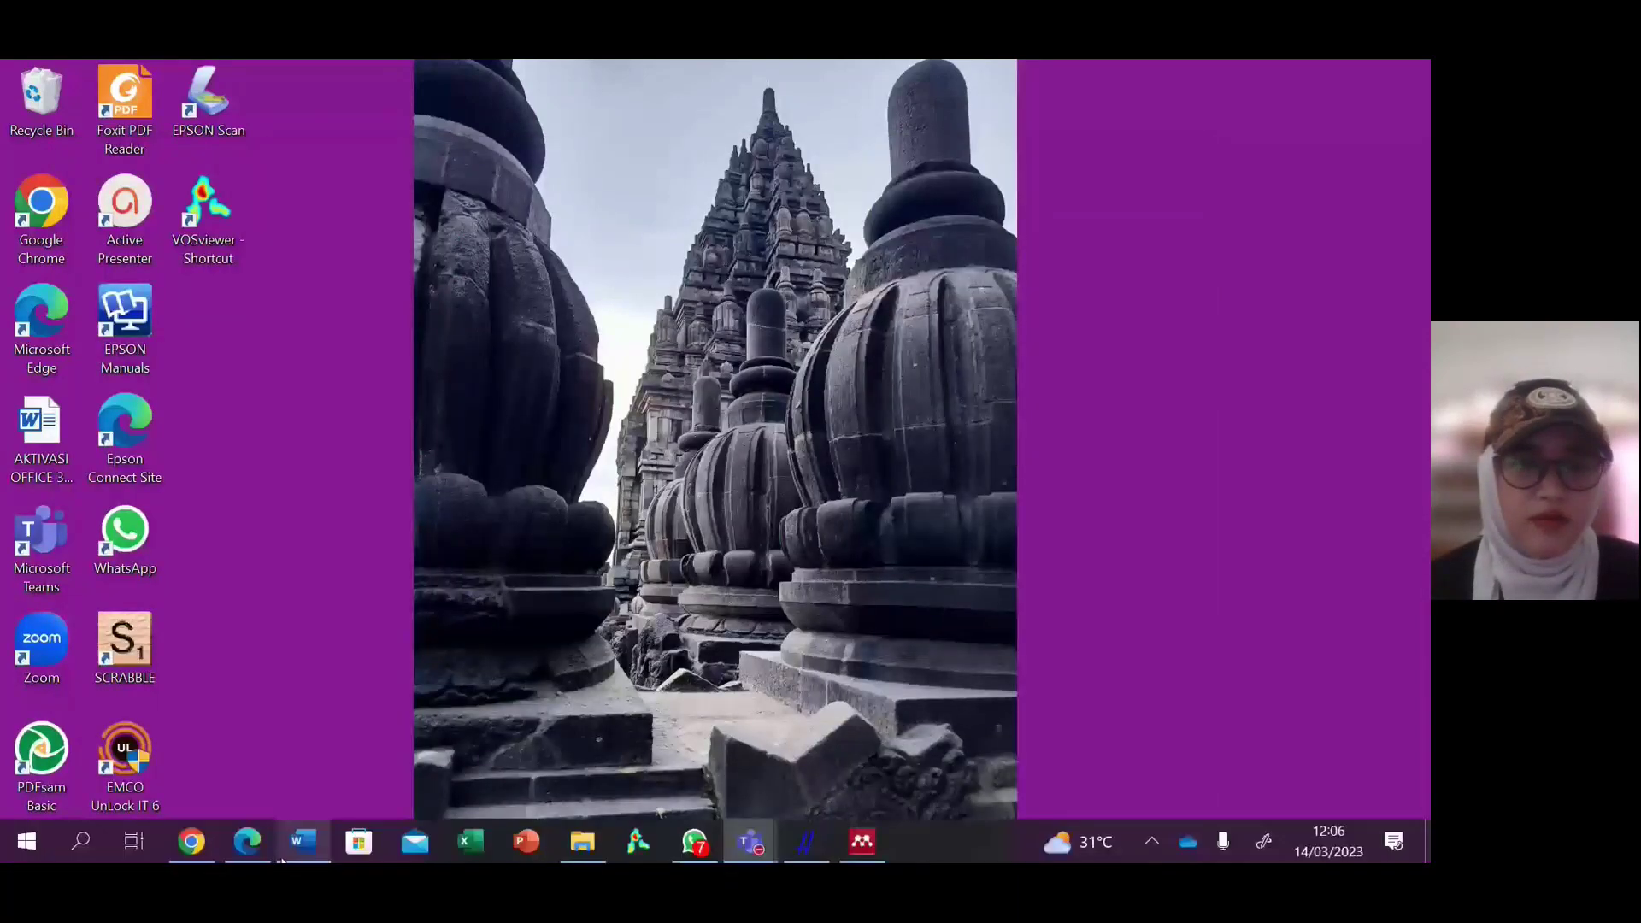
pyautogui.click(301, 842)
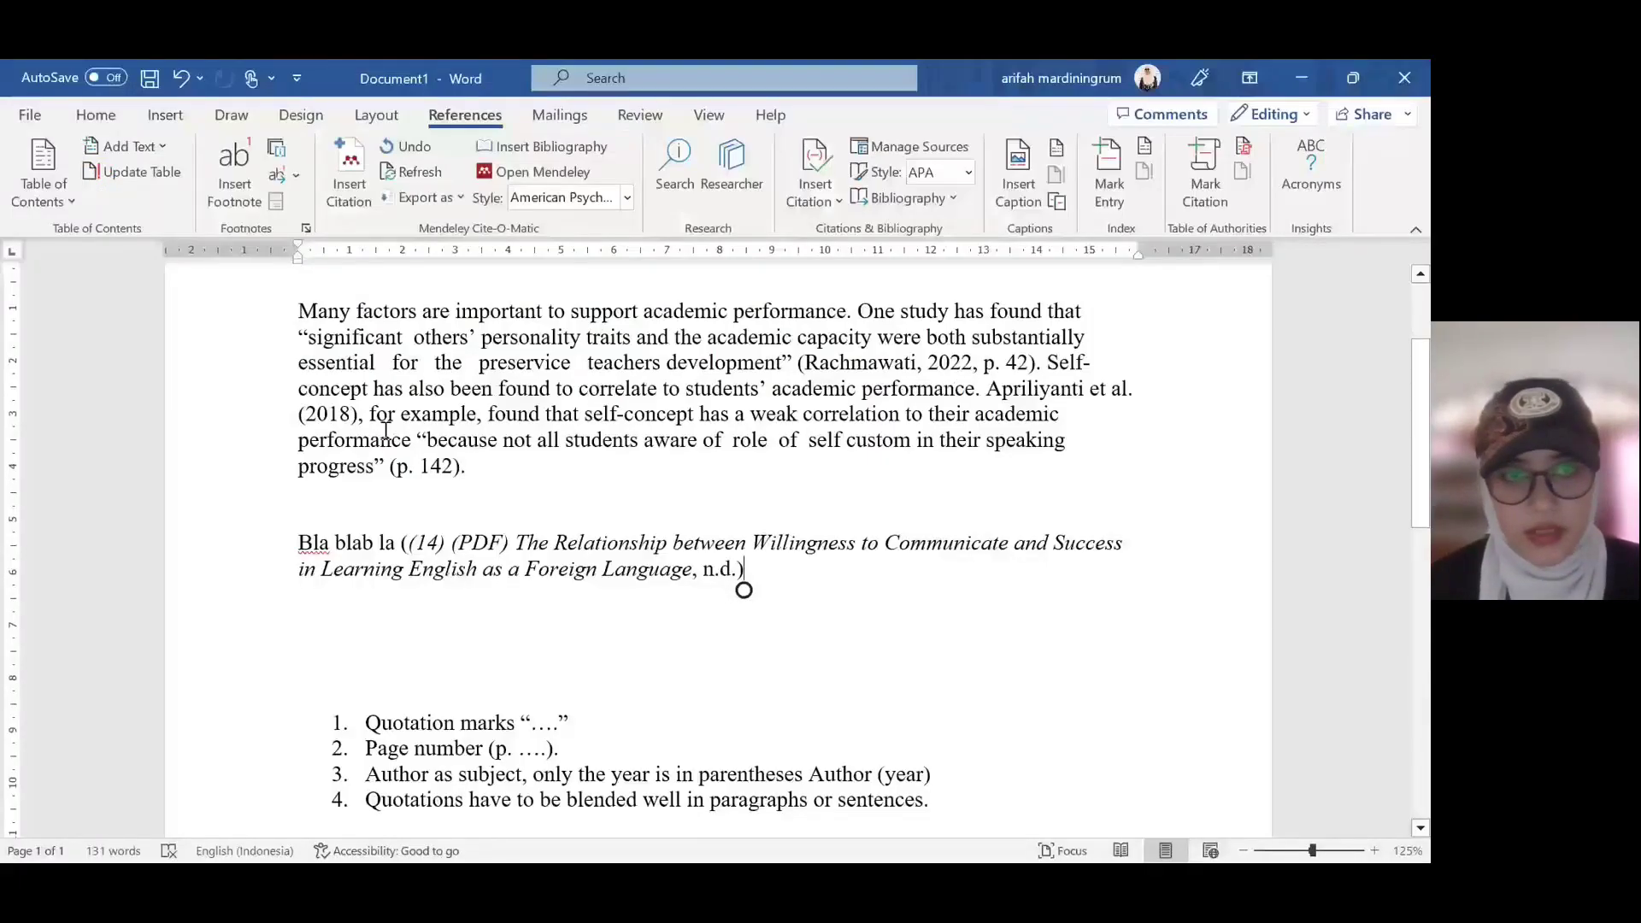
pyautogui.click(421, 175)
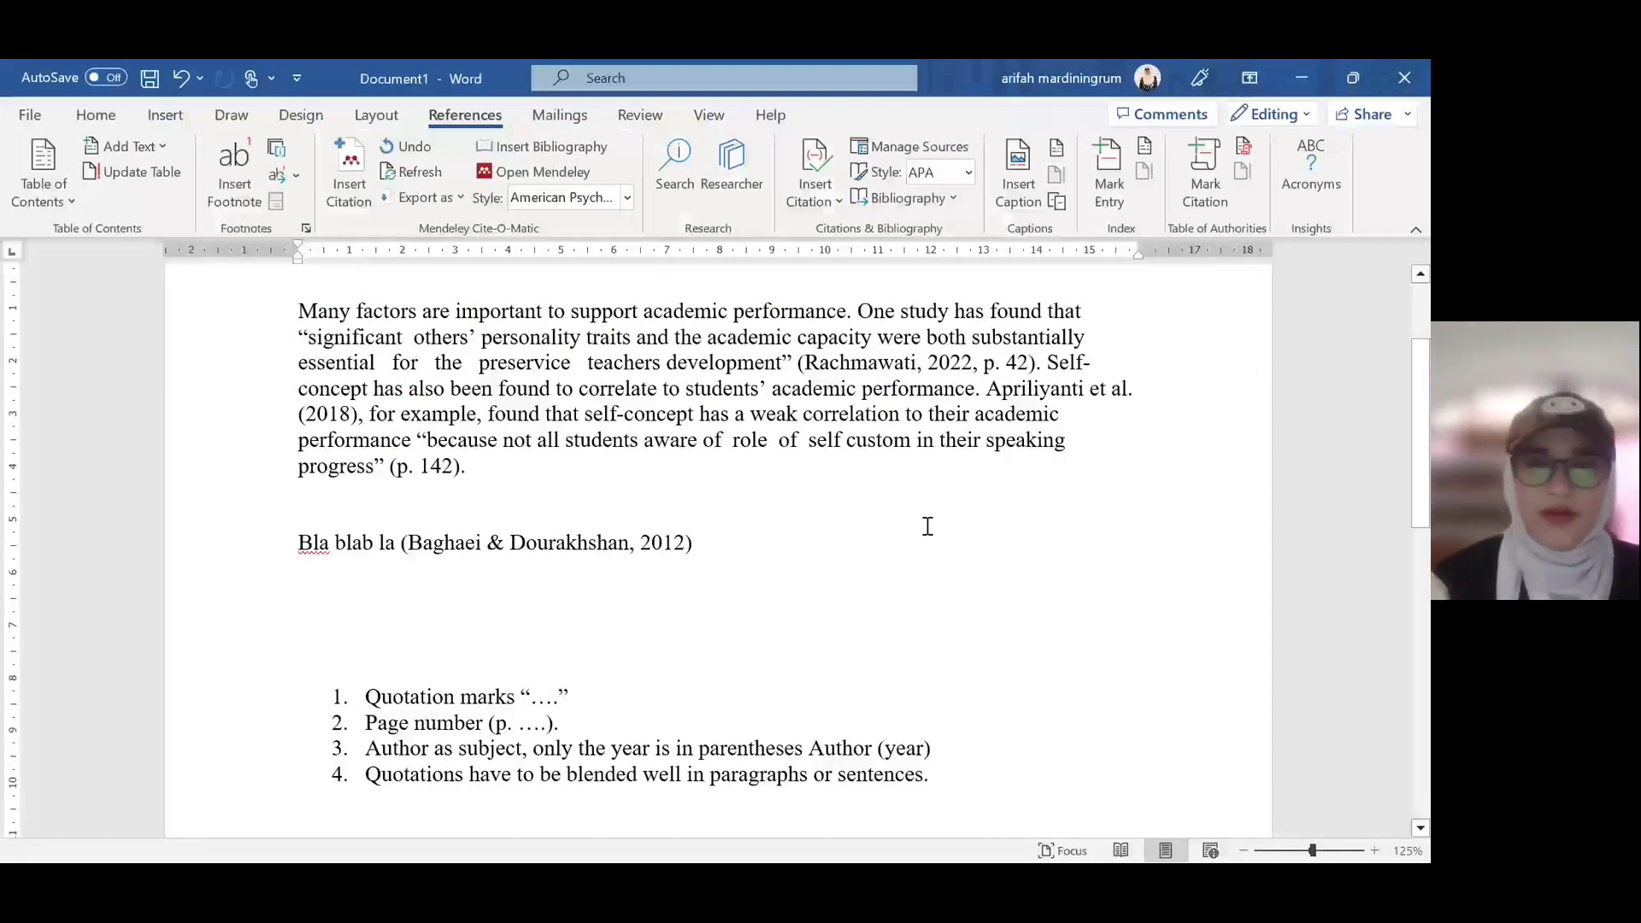
pyautogui.write('.')
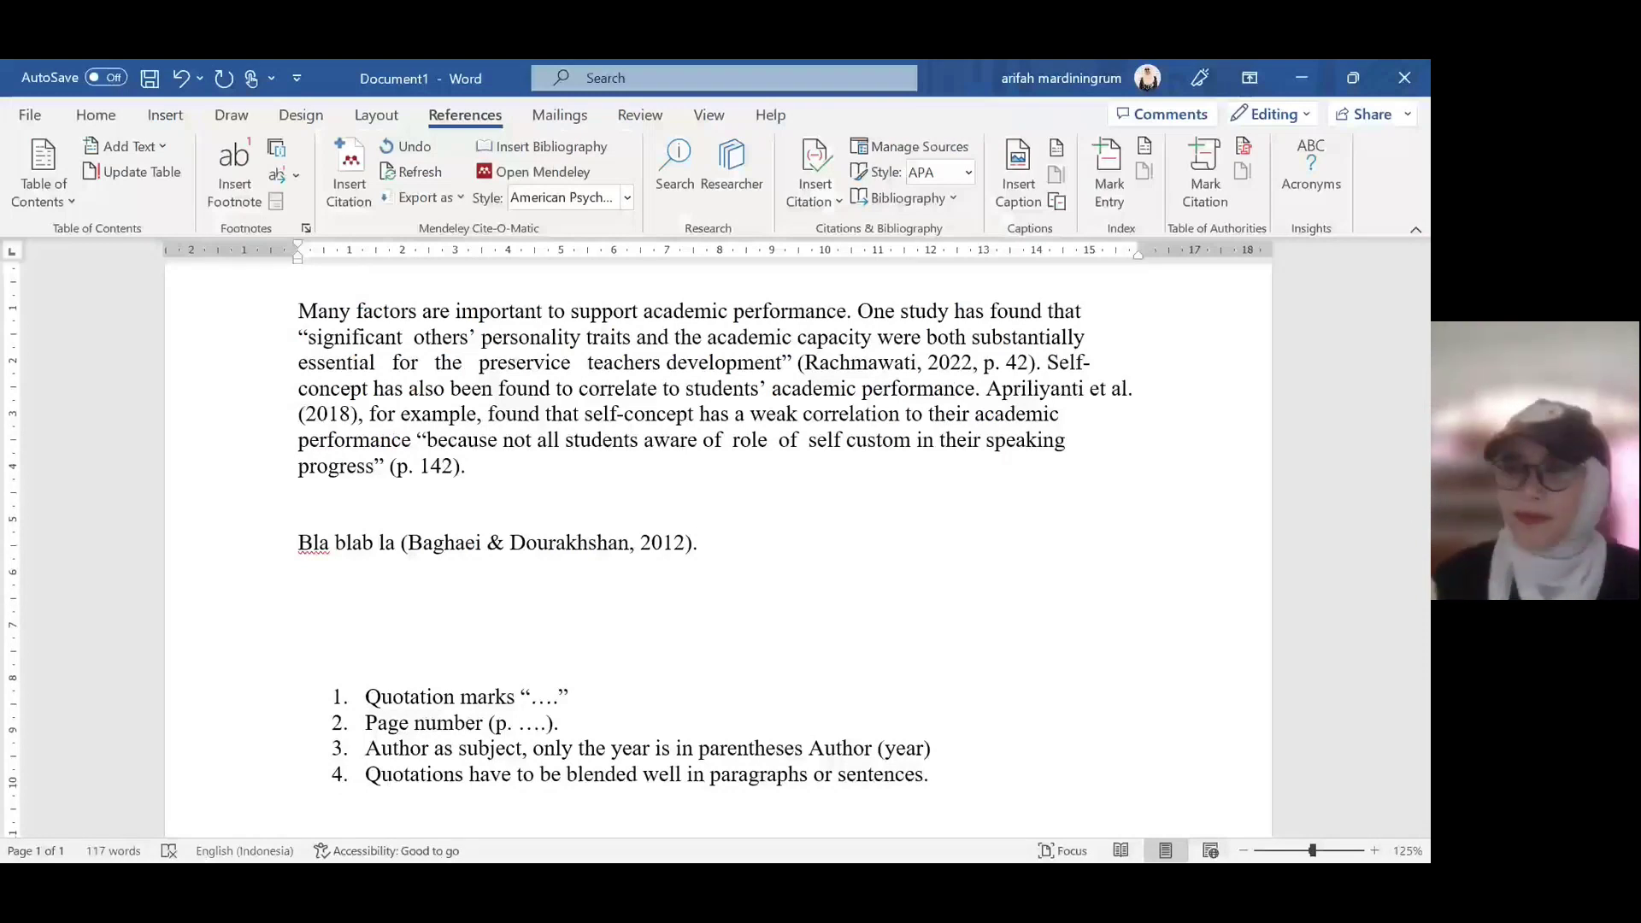